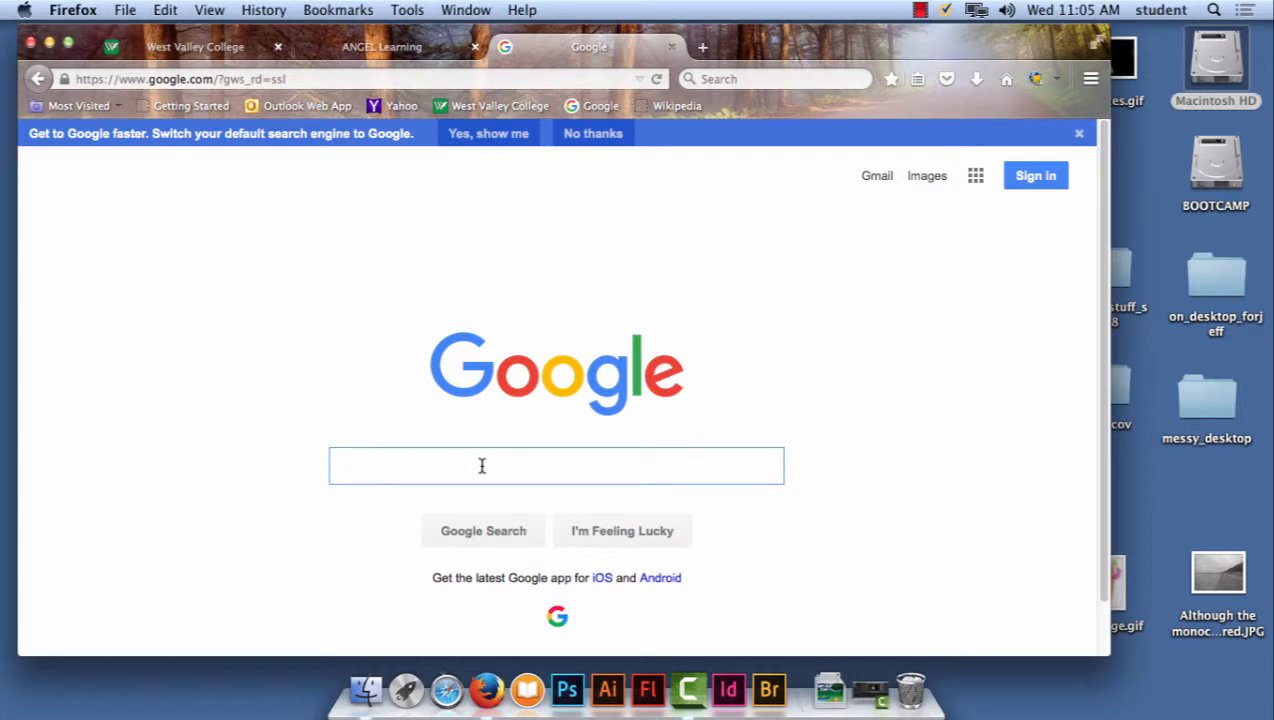
# - Search Google for "banana" and show the image results
pyautogui.write('banna')
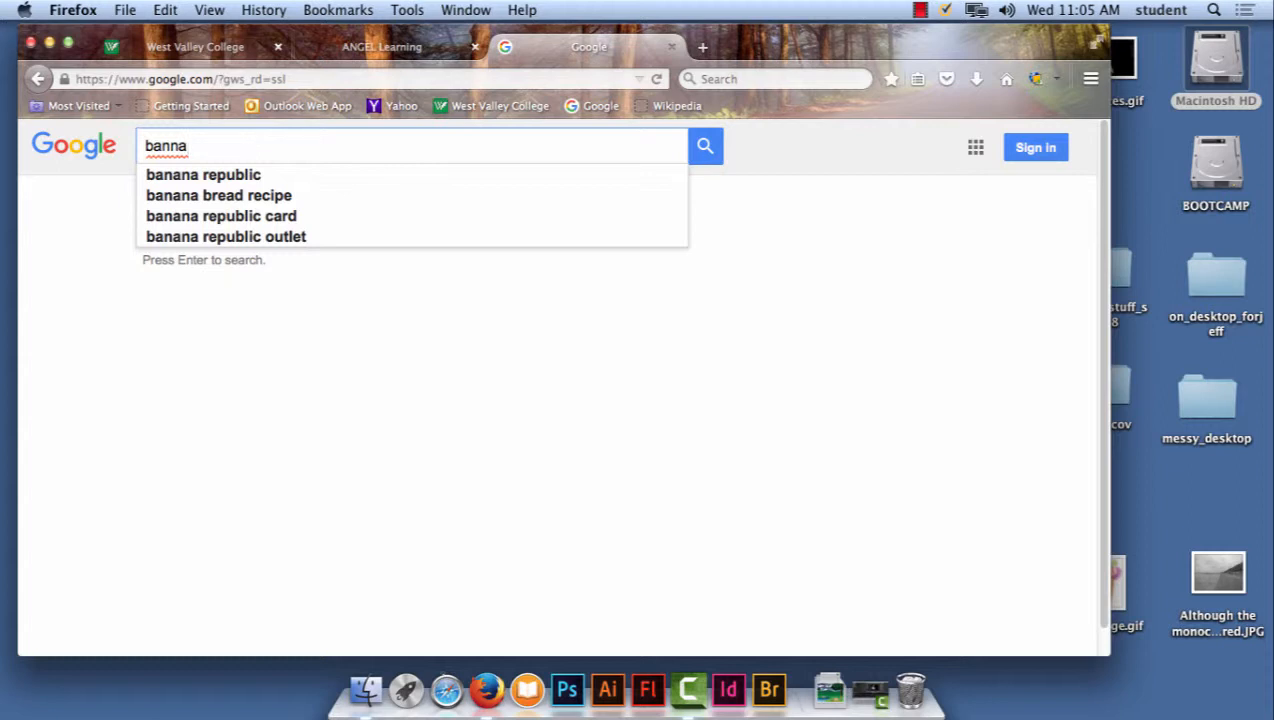
pyautogui.press('BackSpace')
pyautogui.press('BackSpace')
pyautogui.write('ana')
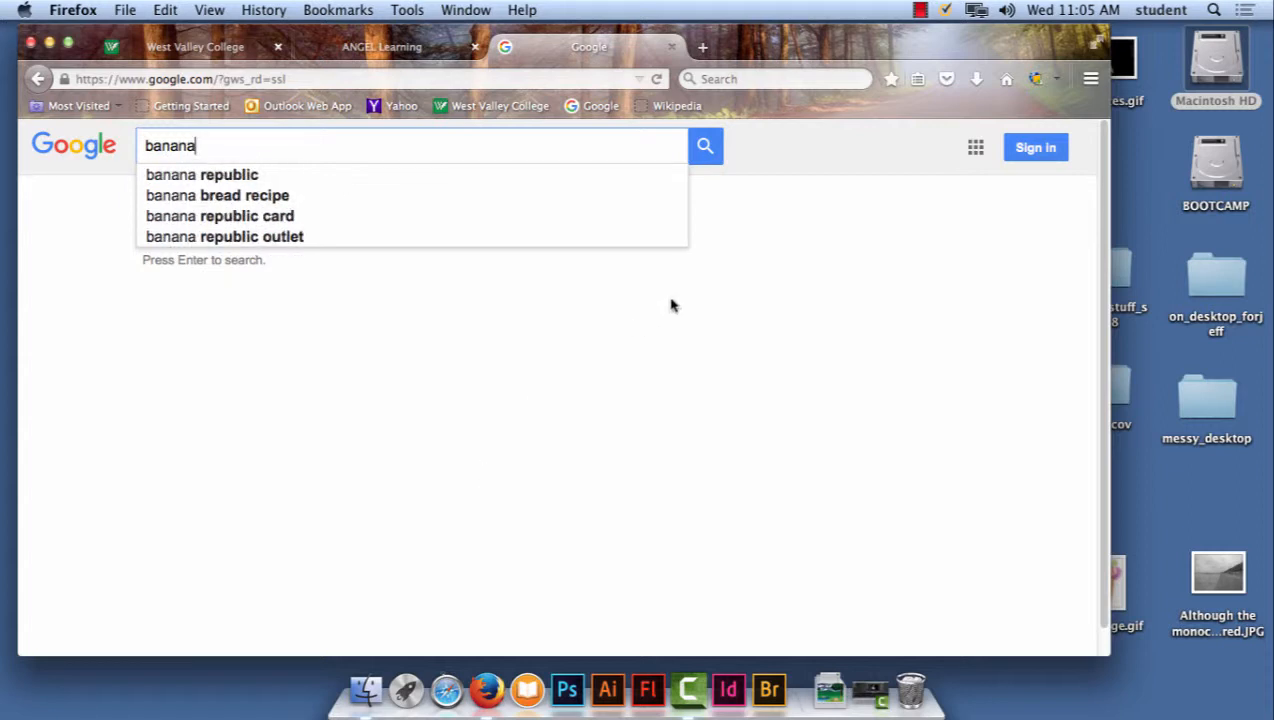
pyautogui.click(705, 150)
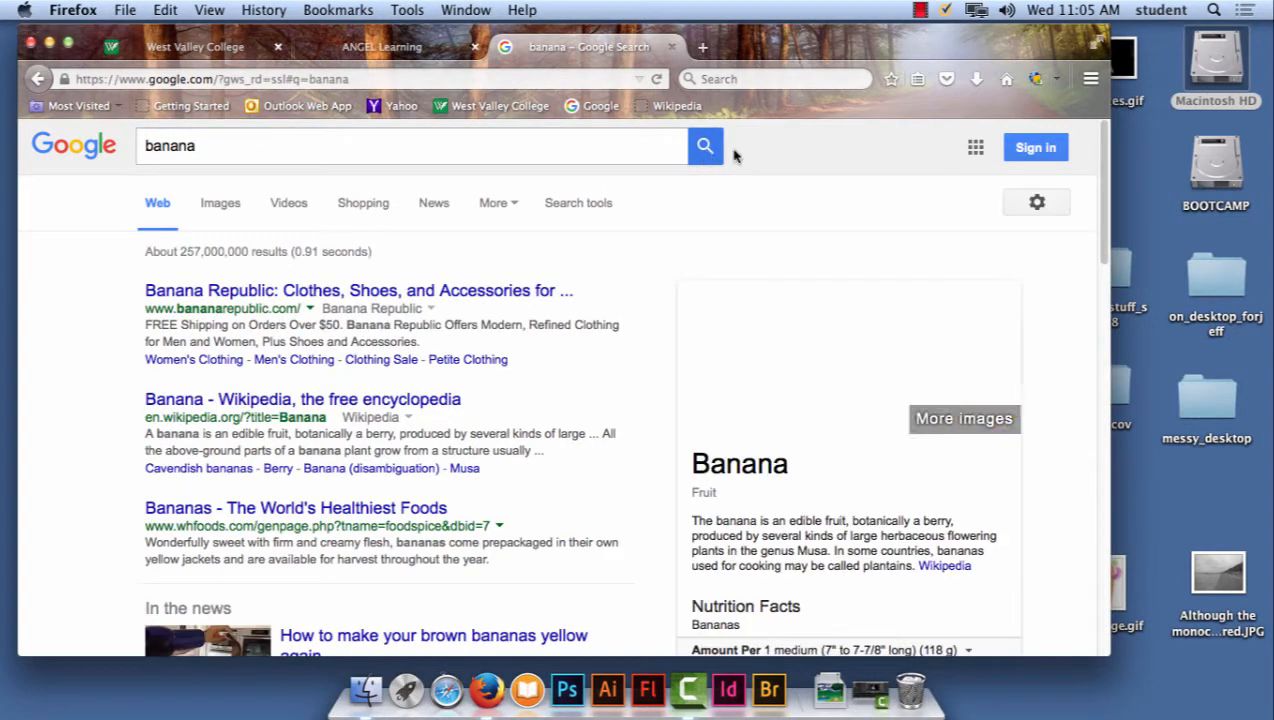
pyautogui.click(222, 205)
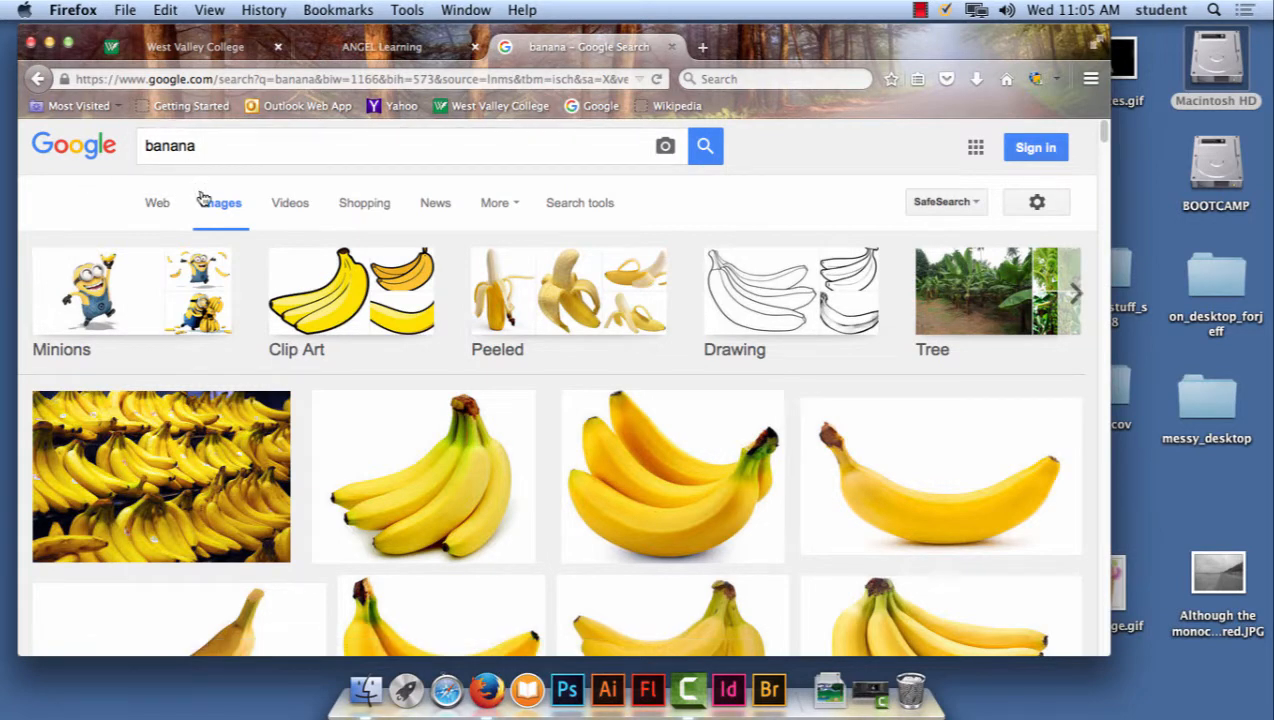
# - Filter the banana image results by size to Large
pyautogui.click(601, 207)
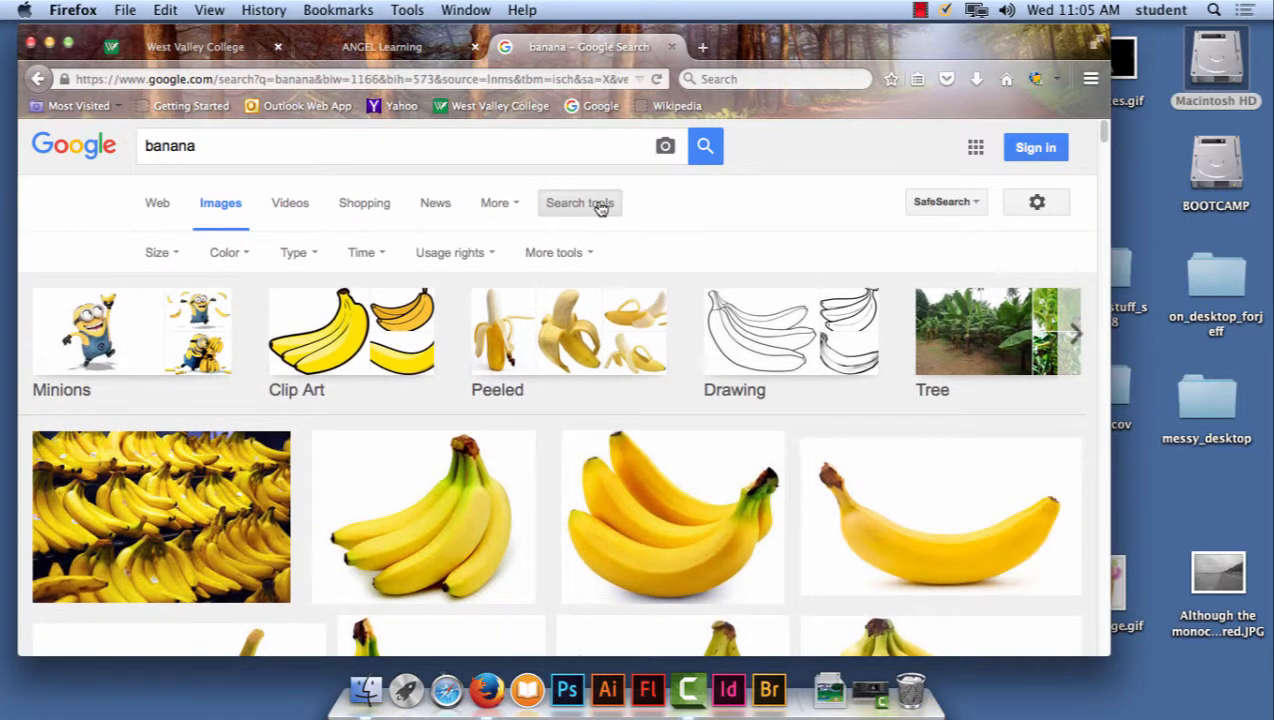
pyautogui.click(162, 253)
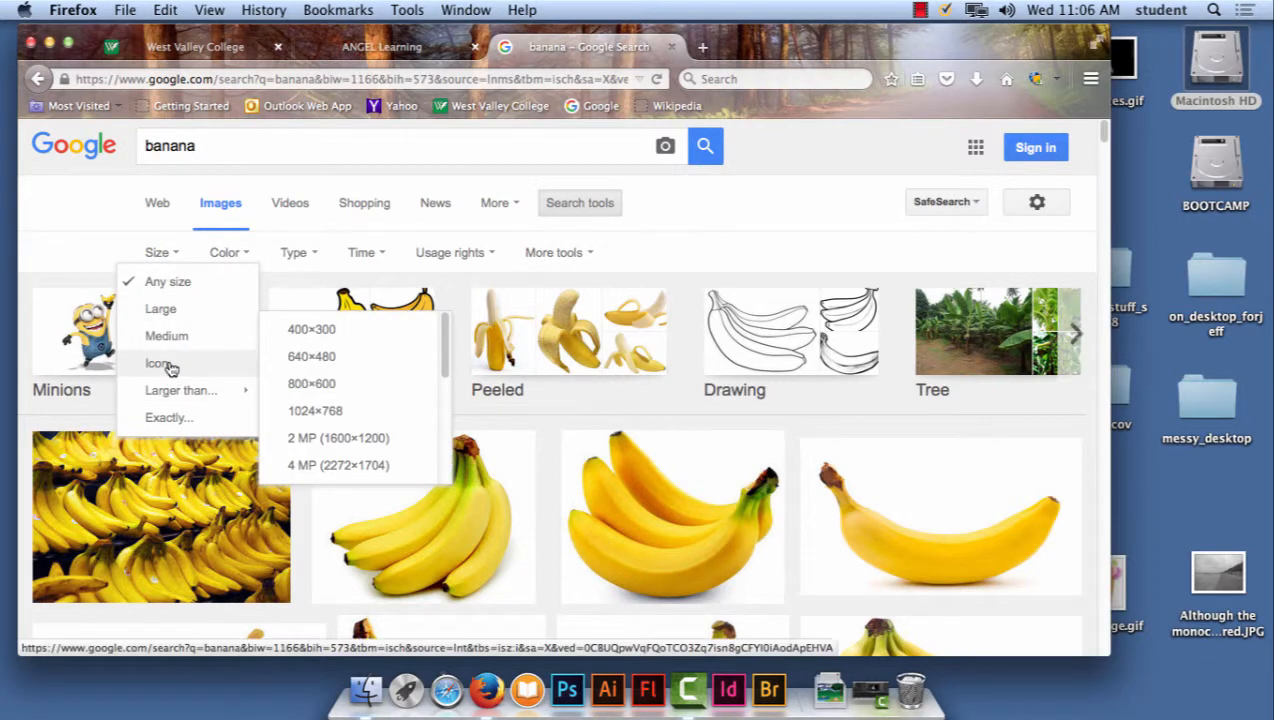
pyautogui.moveTo(171, 390)
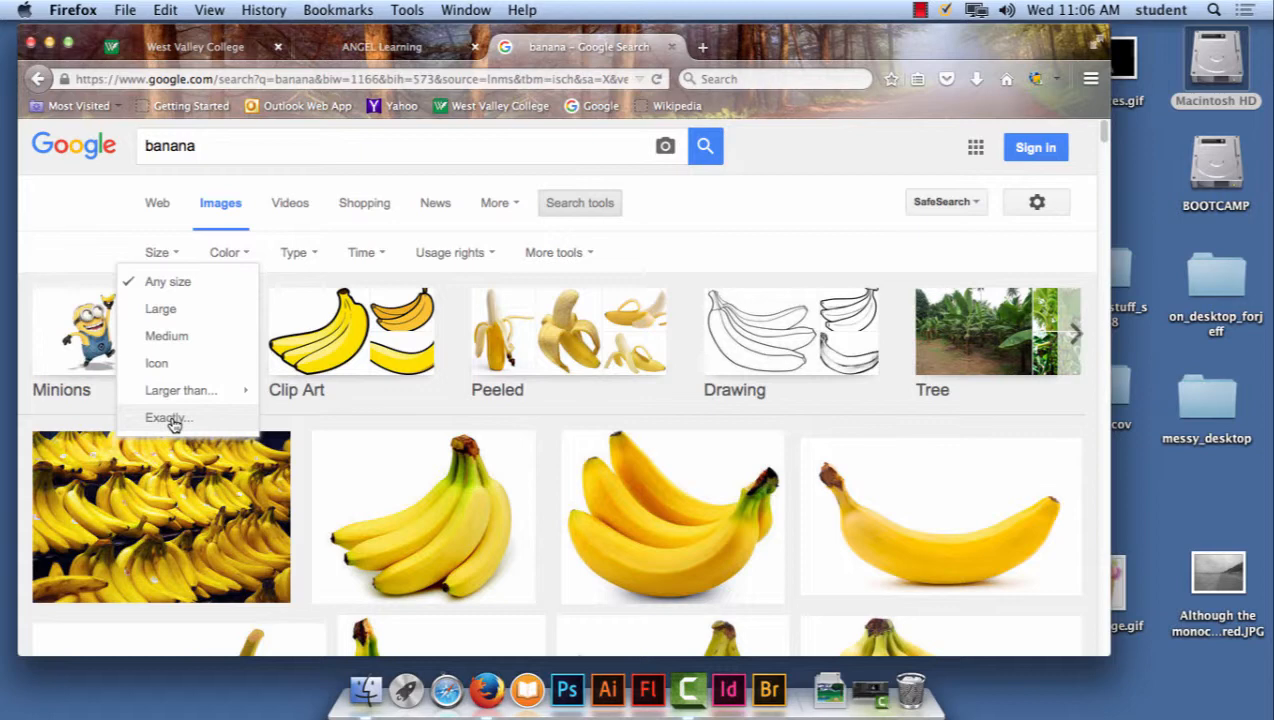
pyautogui.click(161, 309)
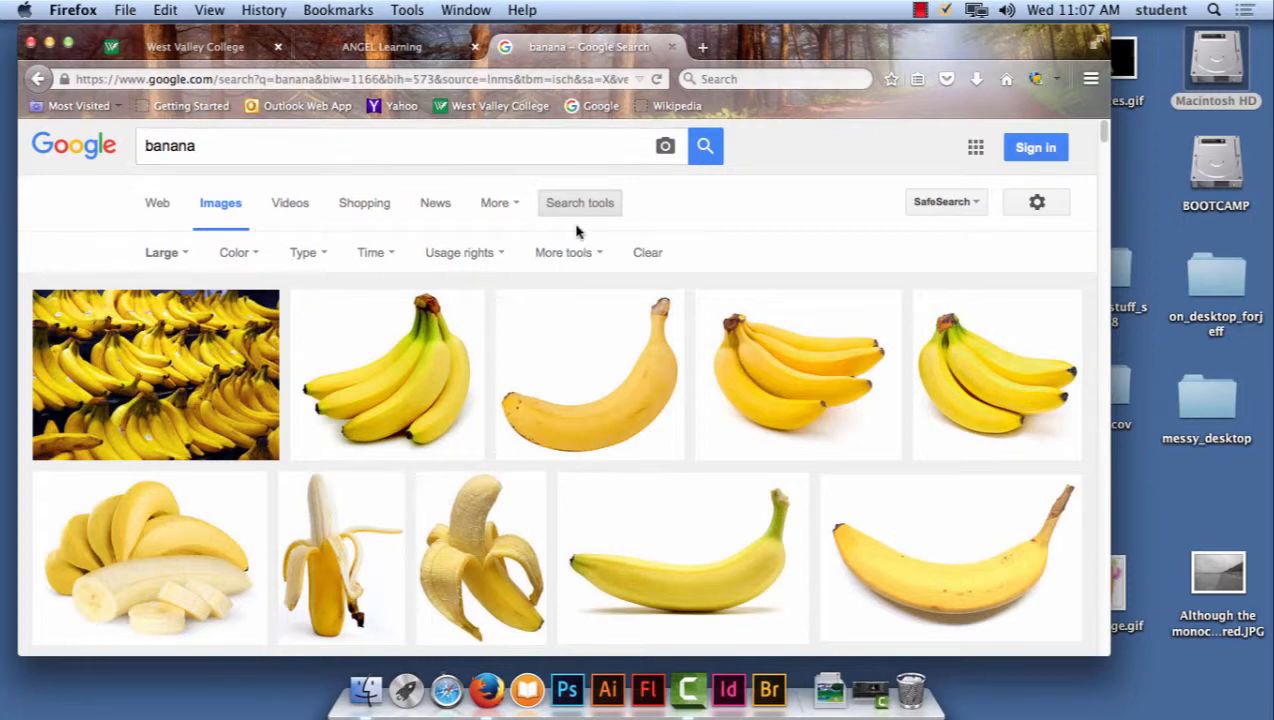
# - Open the large preview of the single yellow banana with the green stem on white and copy the image
pyautogui.click(172, 254)
pyautogui.click(120, 231)
pyautogui.click(707, 582)
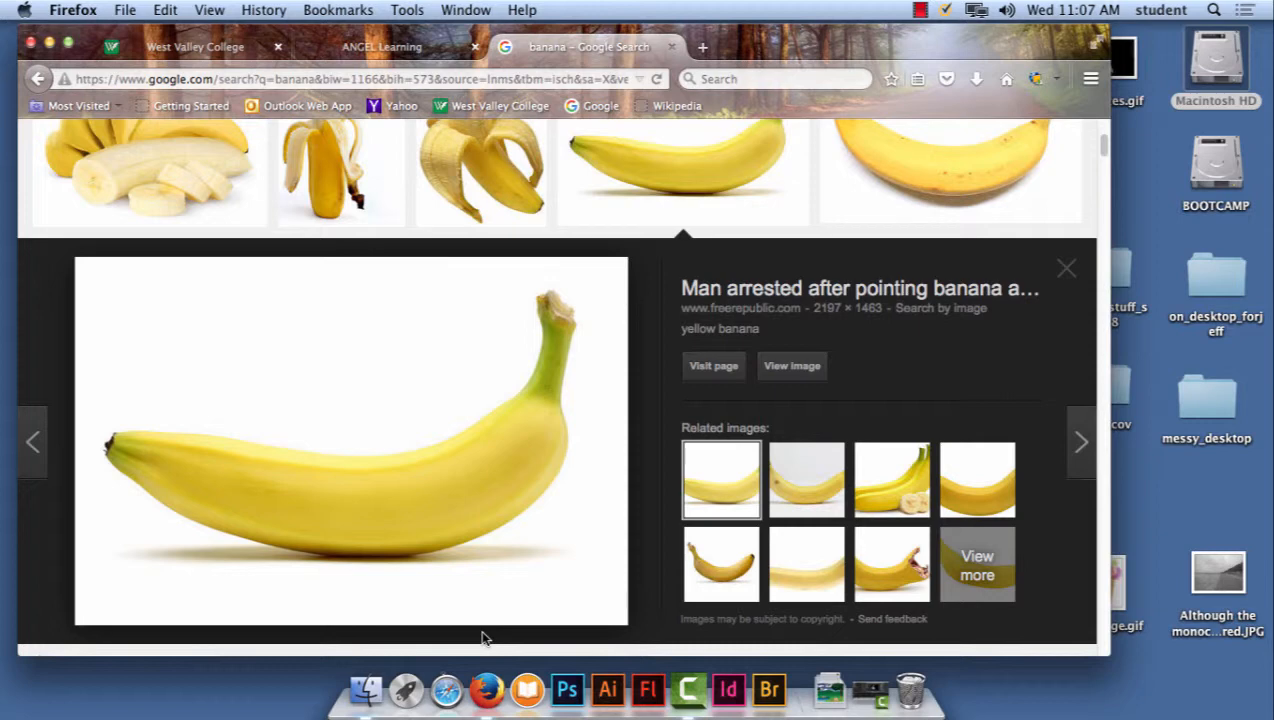
pyautogui.rightClick(356, 440)
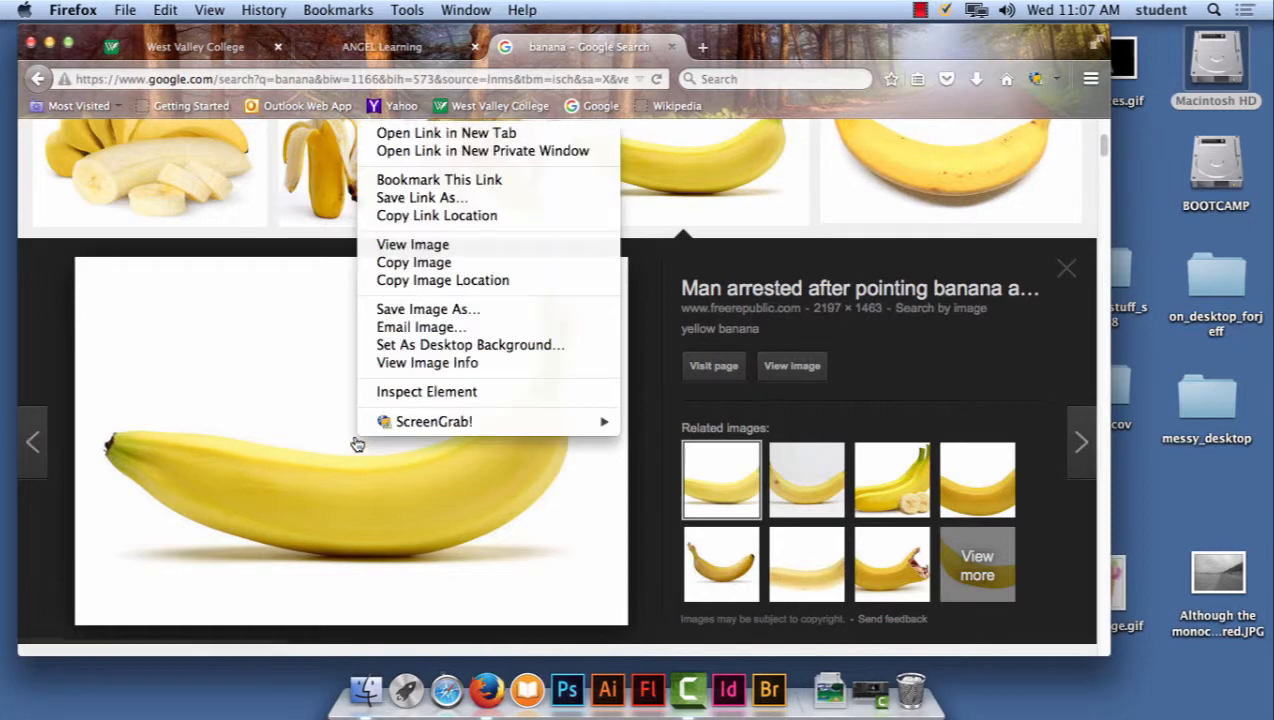
pyautogui.click(449, 263)
# - Switch to Illustrator, dismiss the What's New window, and create a landscape Letter document of 11 by 8.5 in in RGB
pyautogui.click(614, 694)
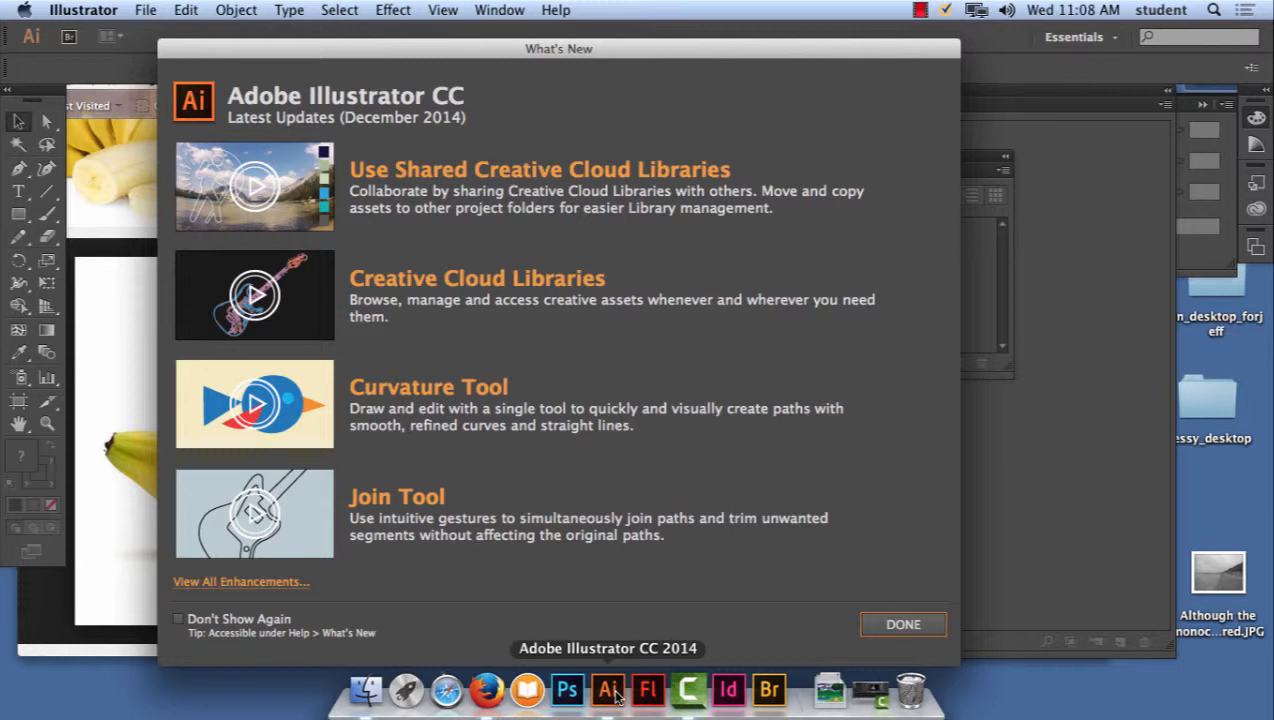
pyautogui.click(904, 624)
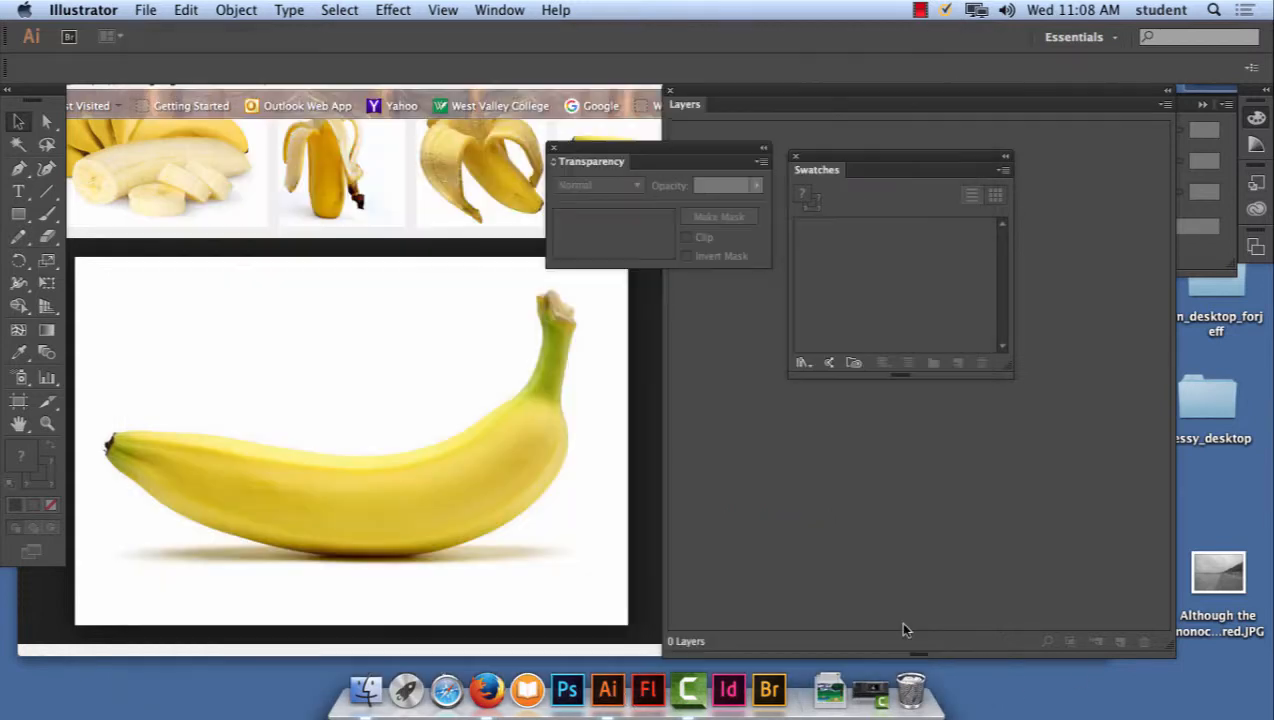
pyautogui.click(146, 10)
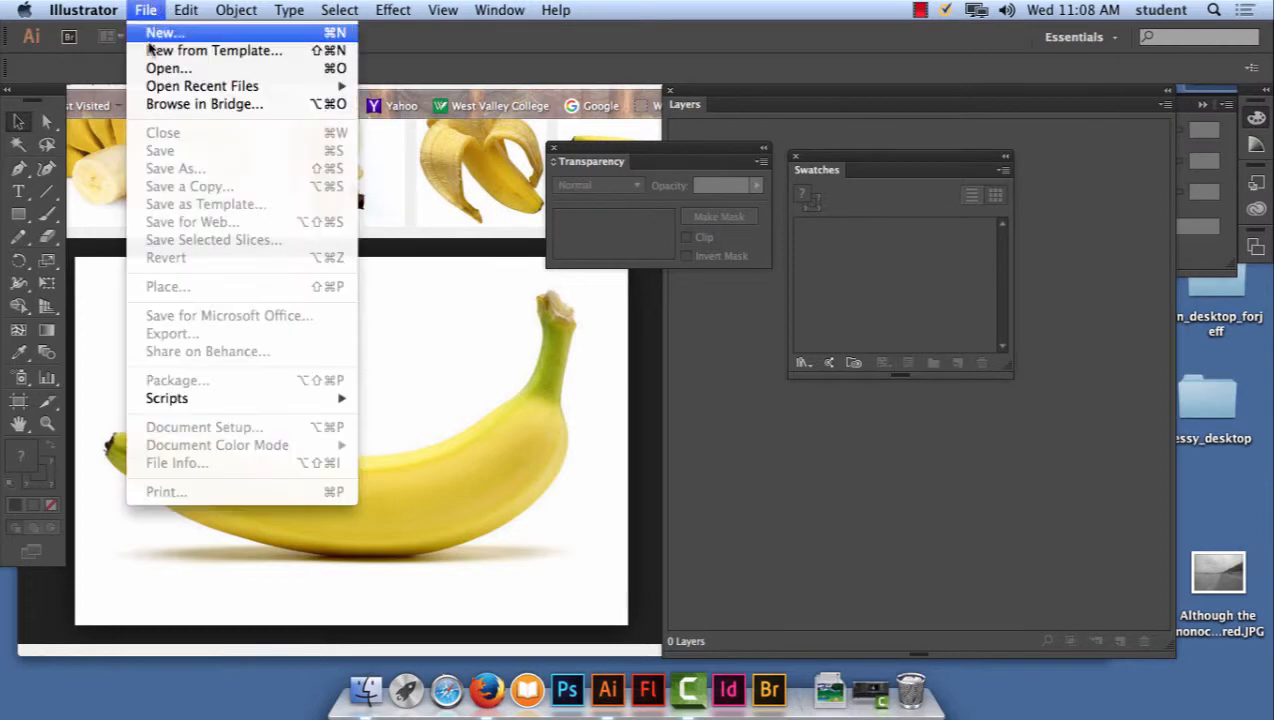
pyautogui.click(150, 38)
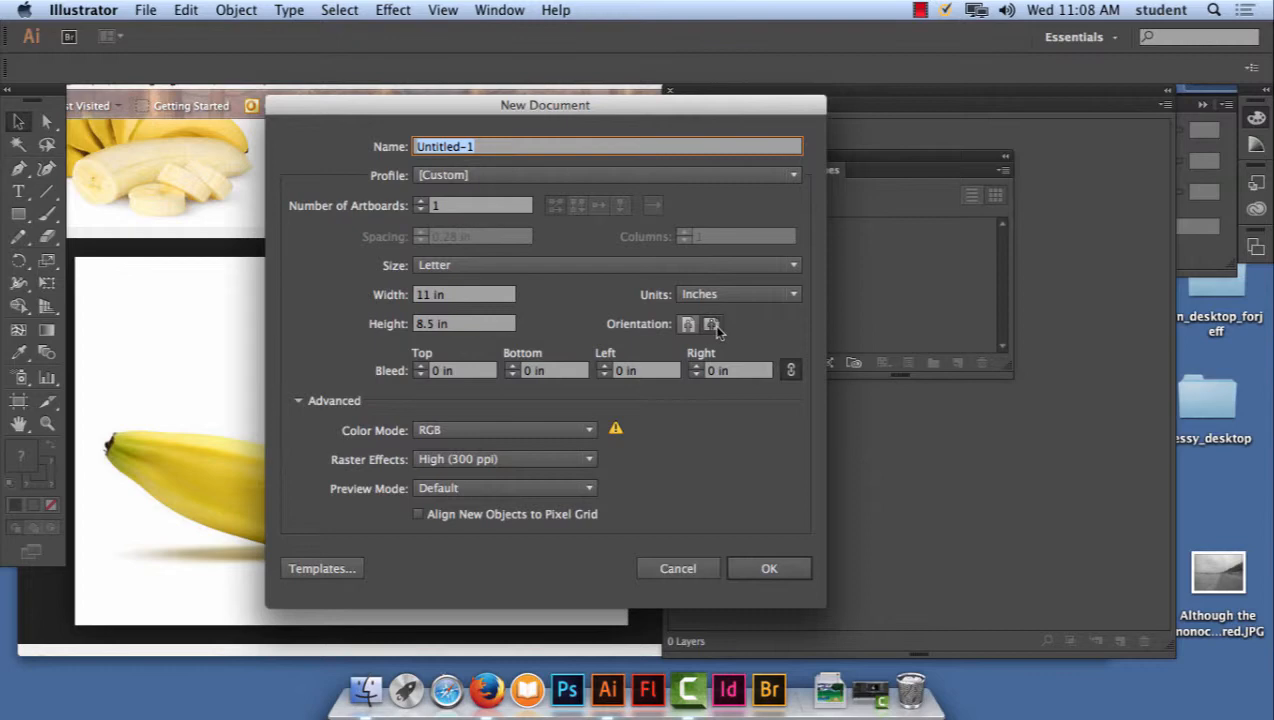
pyautogui.click(746, 572)
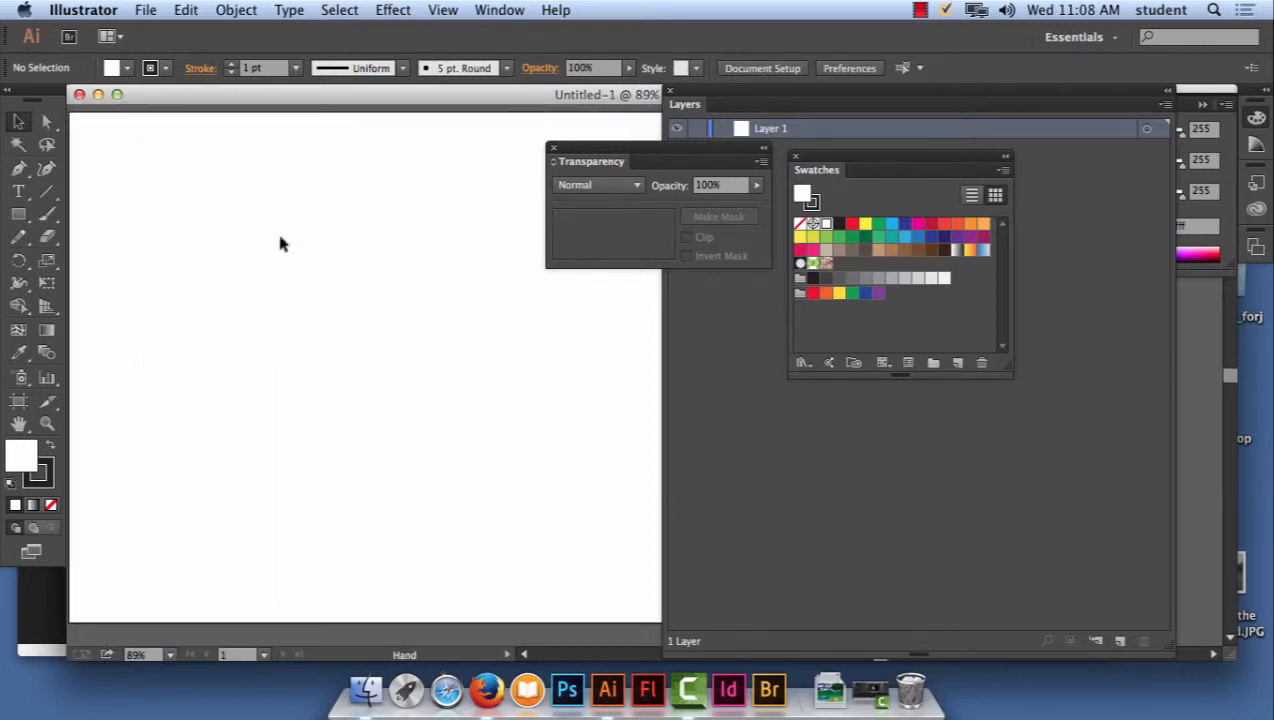
# - Paste the copied banana image into the new document
pyautogui.click(192, 10)
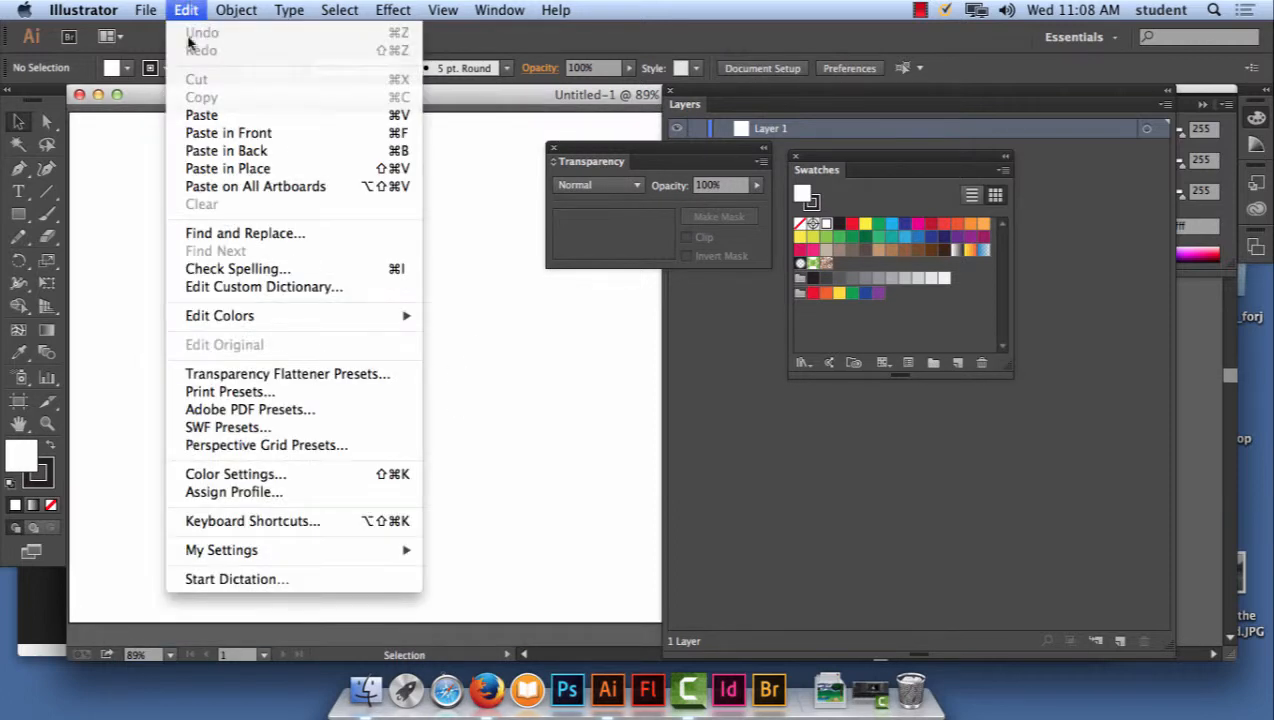
pyautogui.click(210, 116)
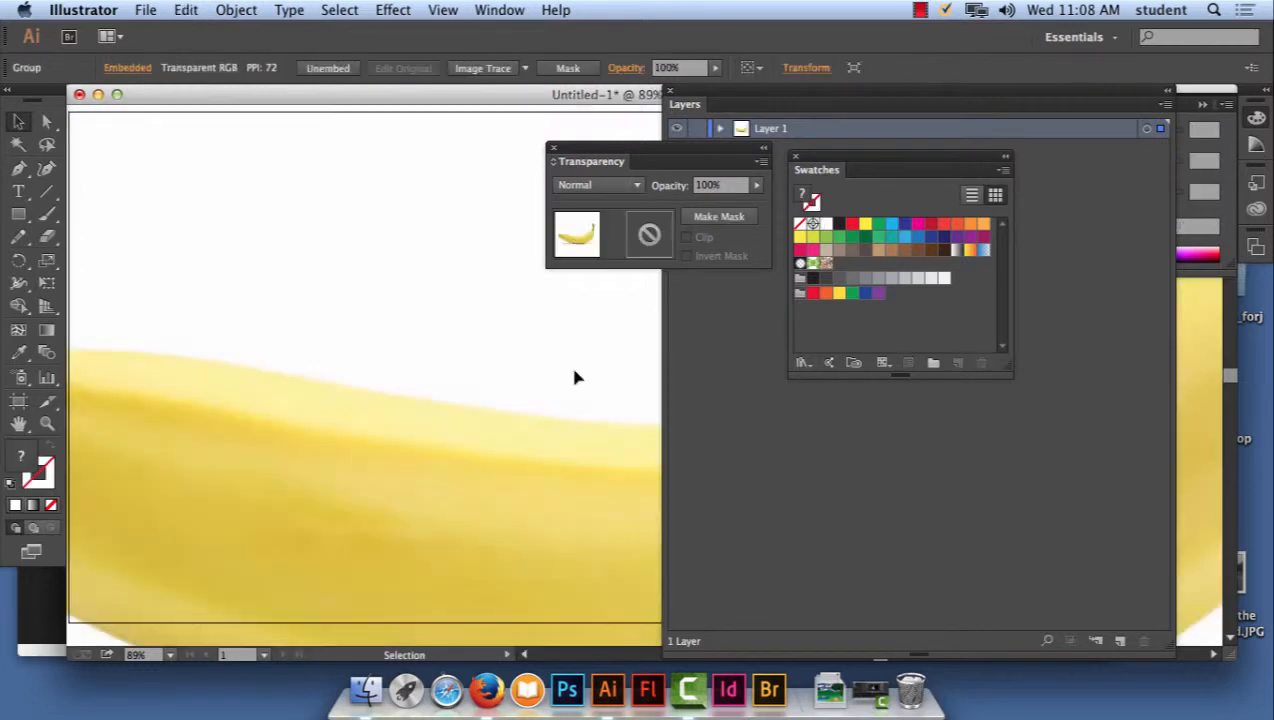
pyautogui.press('super+minus')
pyautogui.press('super+minus')
pyautogui.press('super+minus')
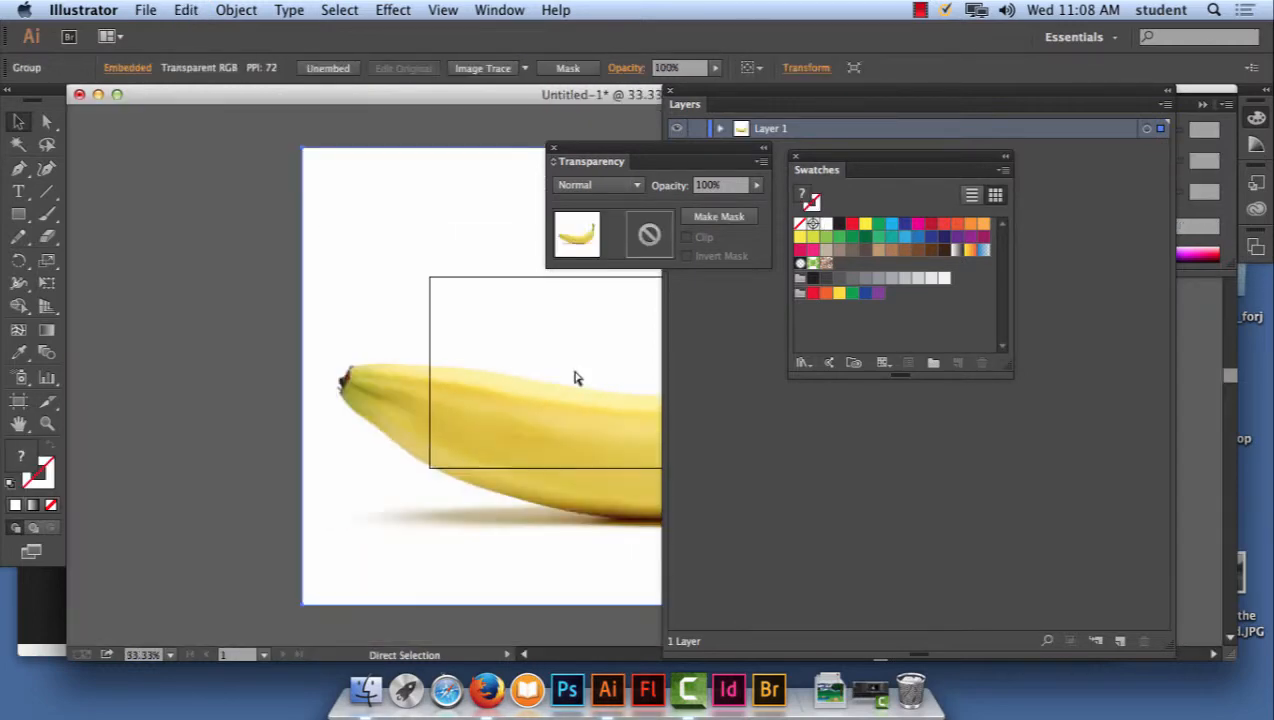
# - Shrink the Layers panel and move the Layers, Swatches and Transparency panels clear of the banana artwork
pyautogui.moveTo(686, 104); pyautogui.dragTo(542, 100)
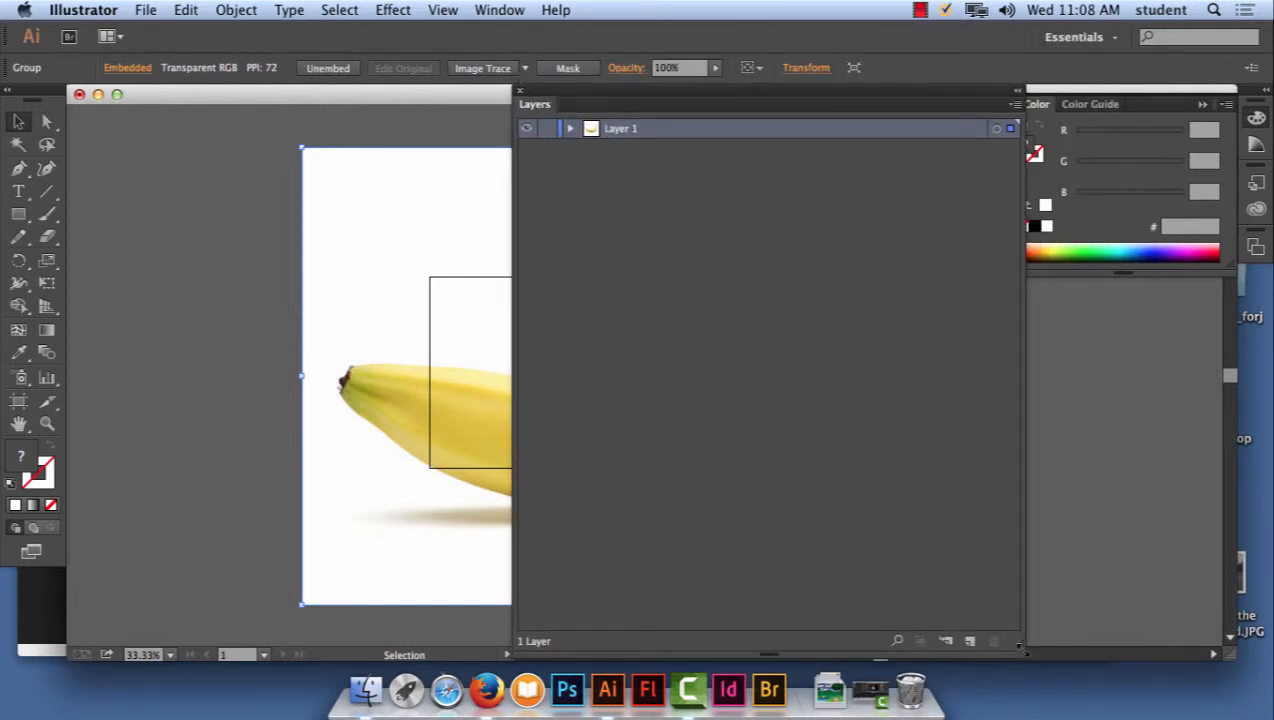
pyautogui.moveTo(1019, 645); pyautogui.dragTo(733, 455)
pyautogui.moveTo(606, 100); pyautogui.dragTo(1150, 311)
pyautogui.moveTo(870, 162); pyautogui.dragTo(1108, 397)
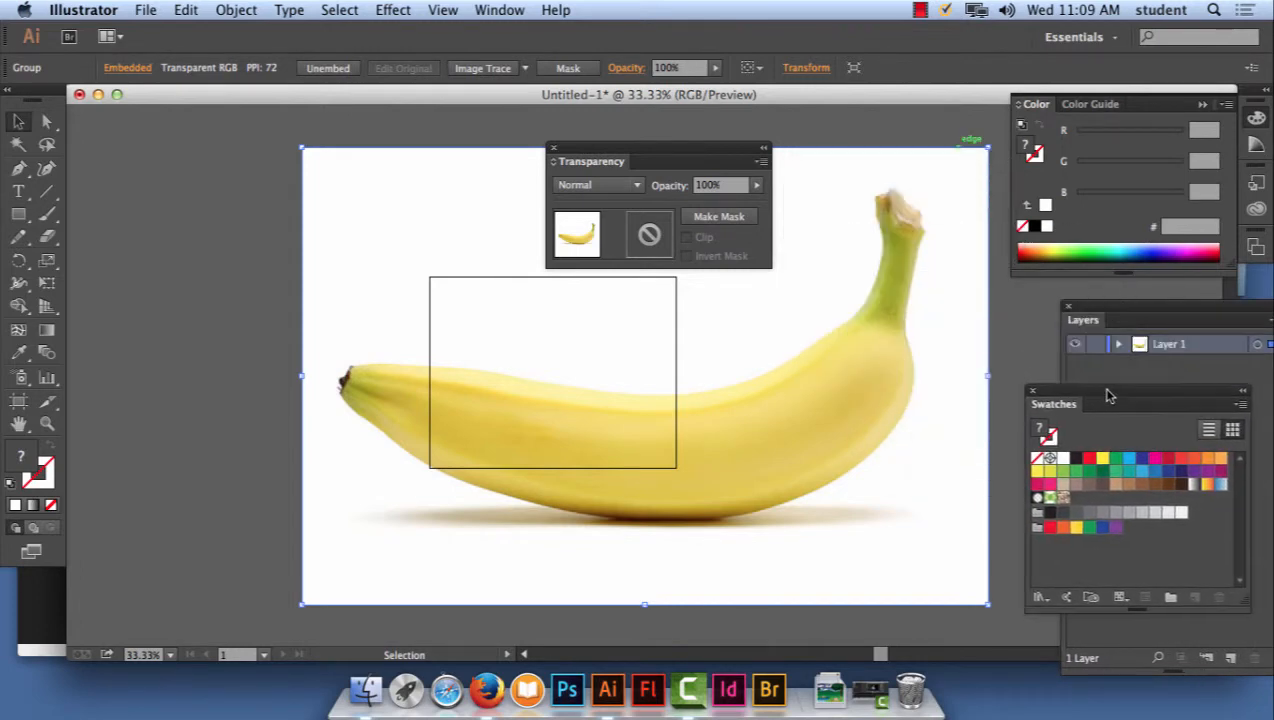
pyautogui.moveTo(619, 163); pyautogui.dragTo(168, 511)
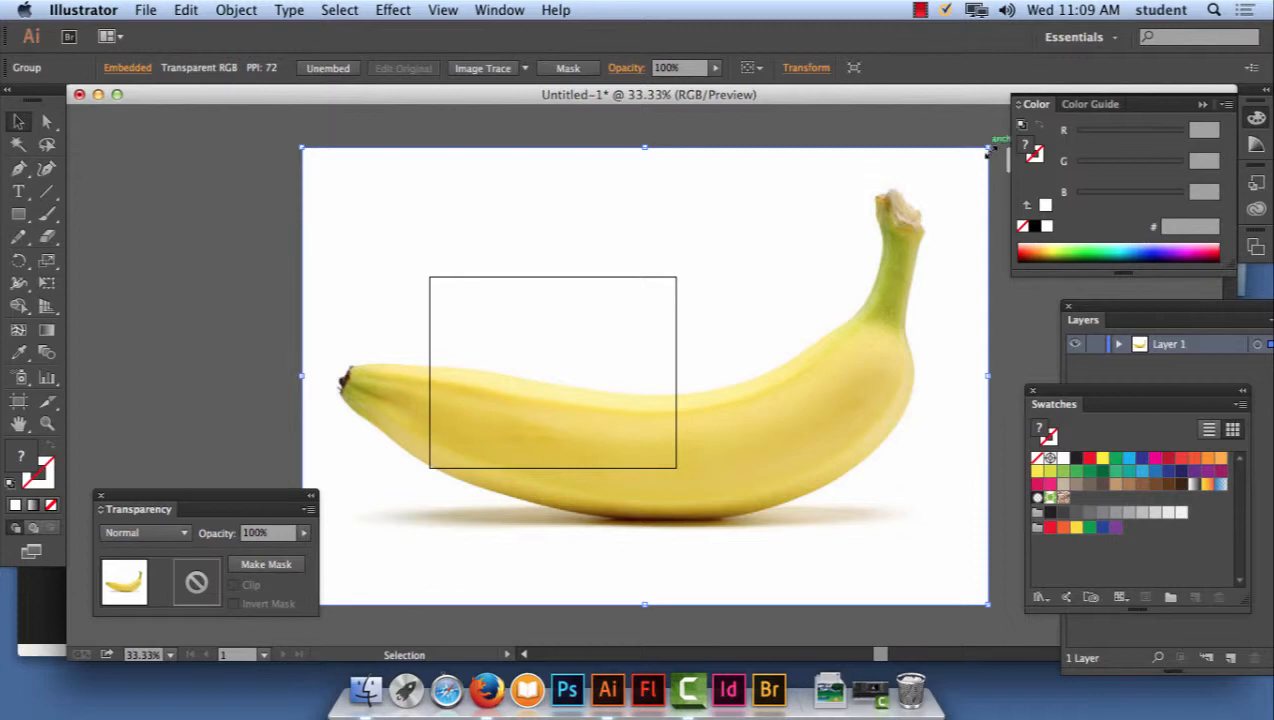
# - Scale the banana image down proportionally to about 16.6 by 11 in and centre it over the artboard
pyautogui.moveTo(988, 150); pyautogui.dragTo(675, 357)
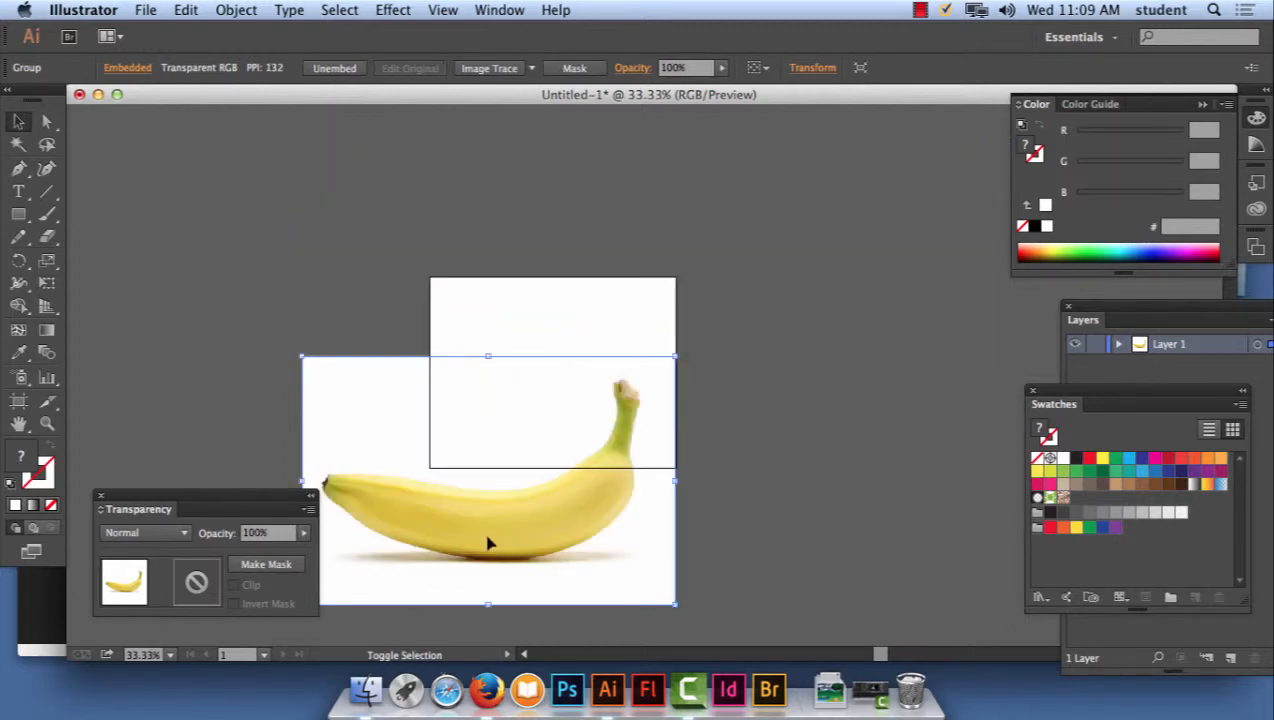
pyautogui.moveTo(488, 543); pyautogui.dragTo(660, 418)
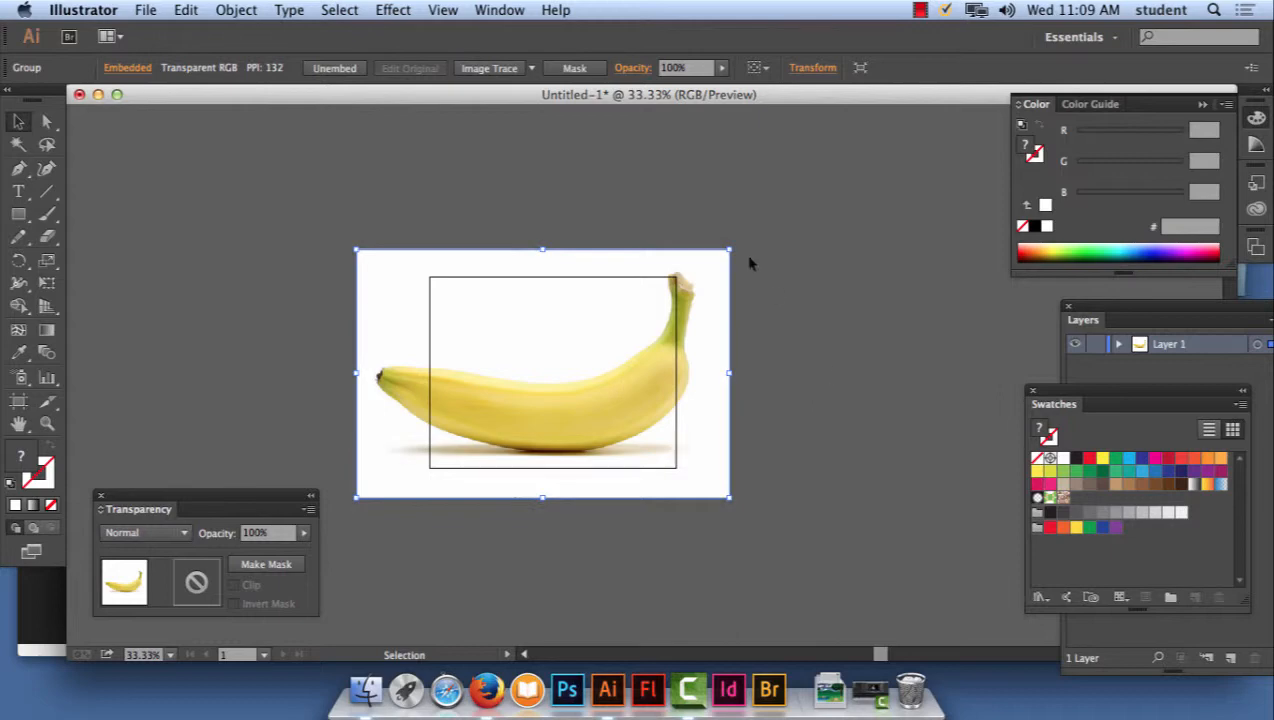
pyautogui.moveTo(592, 361); pyautogui.dragTo(596, 362)
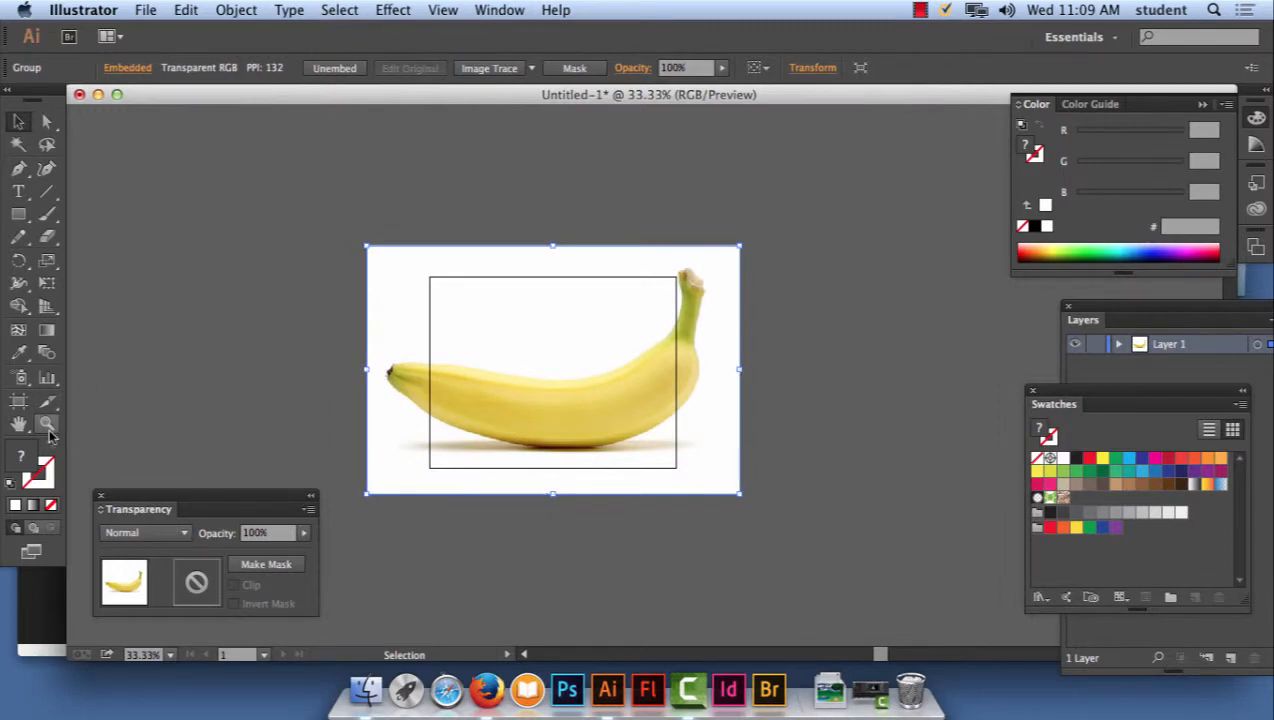
# - Try fitting the artboard to the selected banana image while the Artboard tool is active, and undo that fit
pyautogui.click(20, 401)
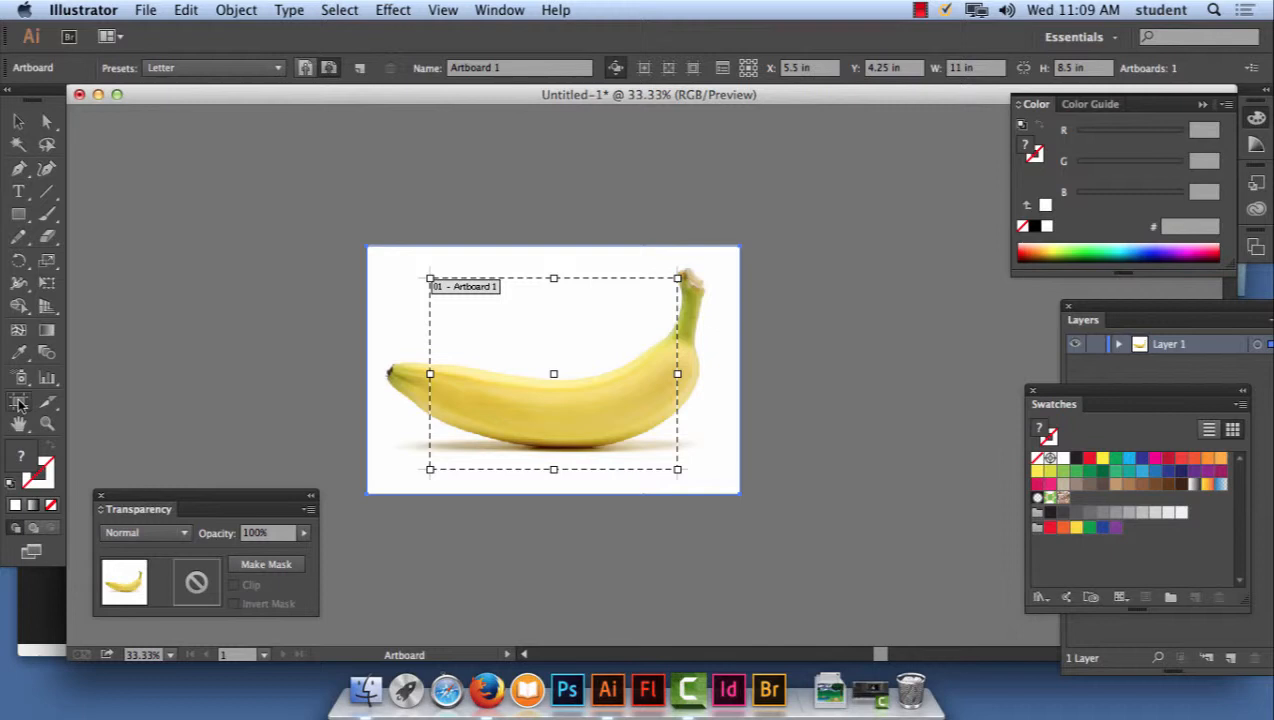
pyautogui.click(234, 10)
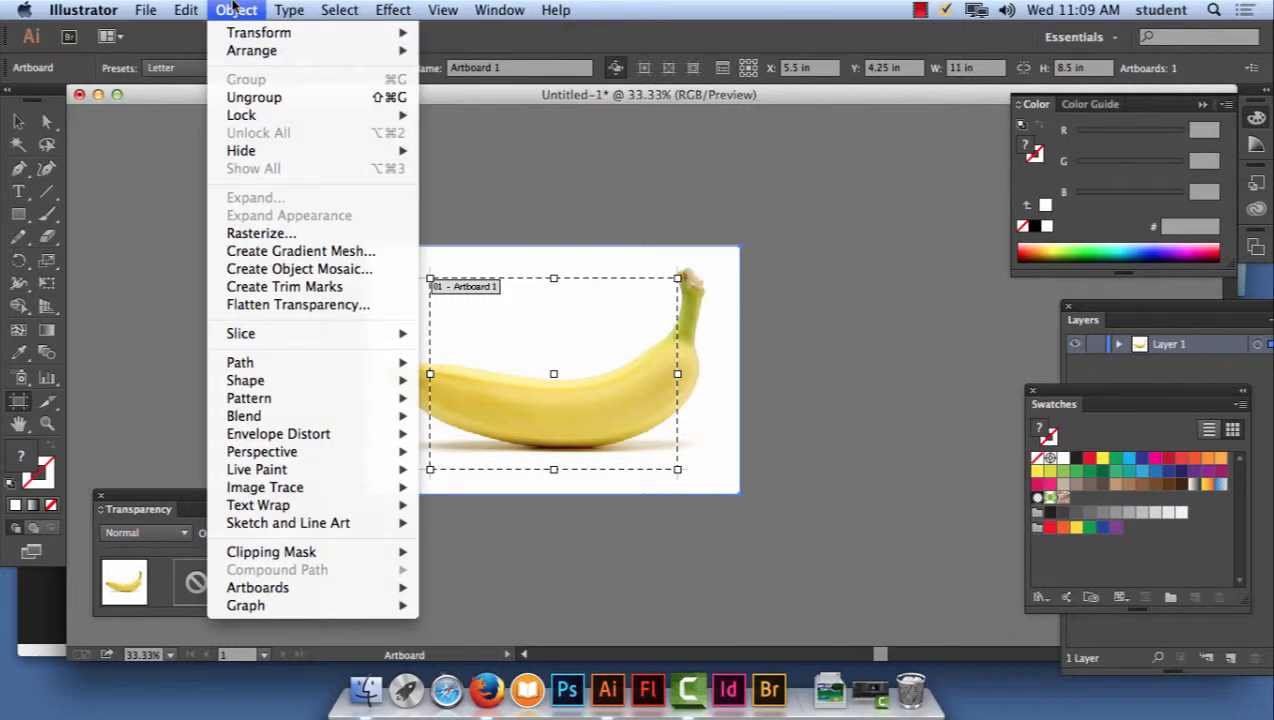
pyautogui.moveTo(386, 592)
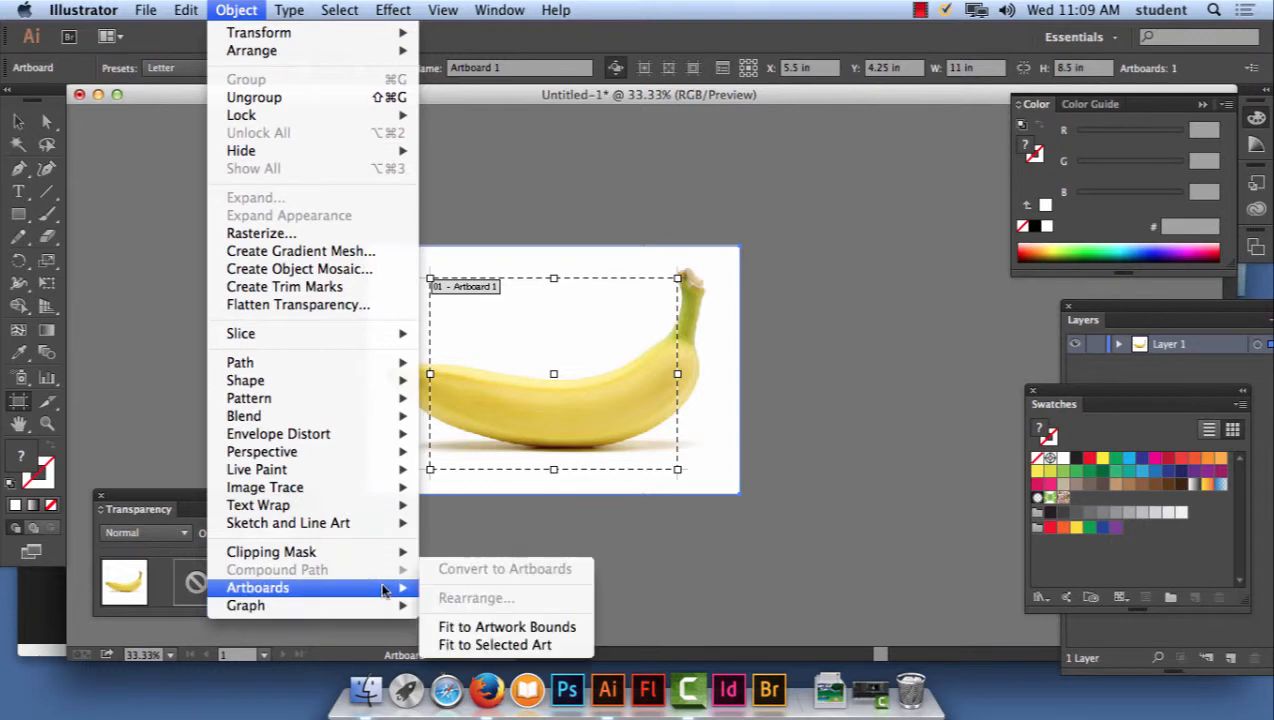
pyautogui.click(545, 647)
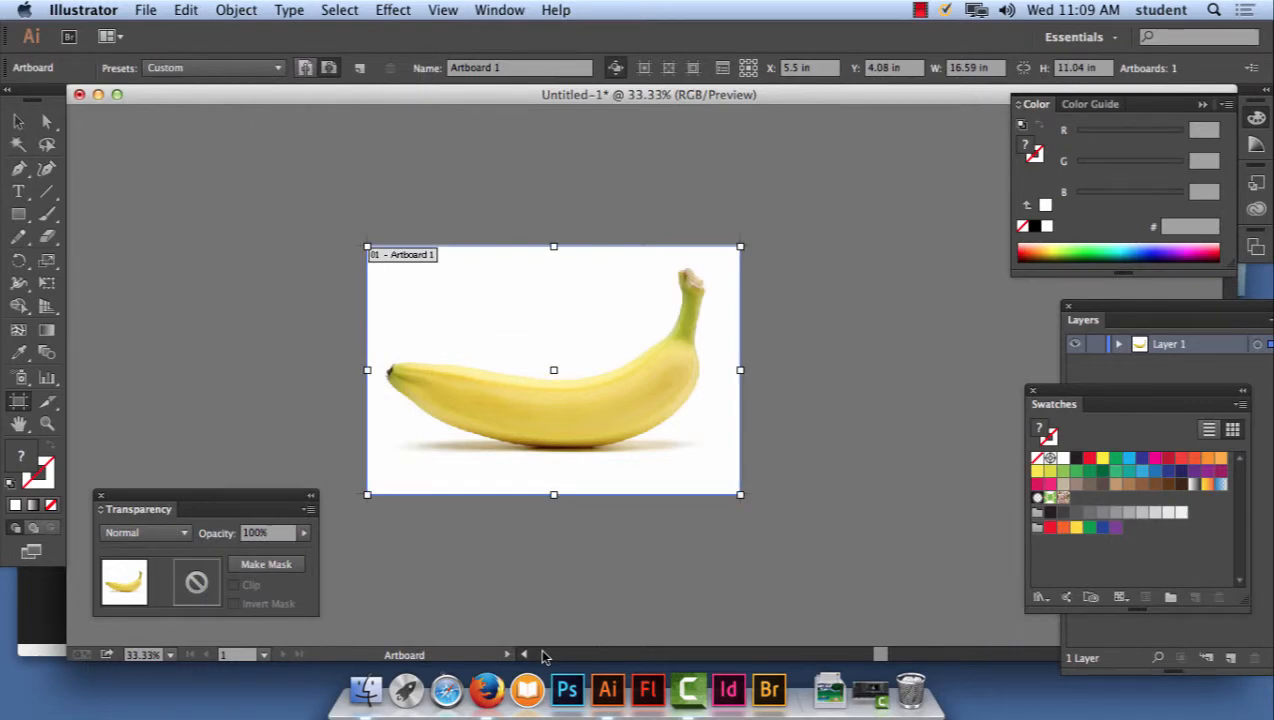
pyautogui.click(192, 10)
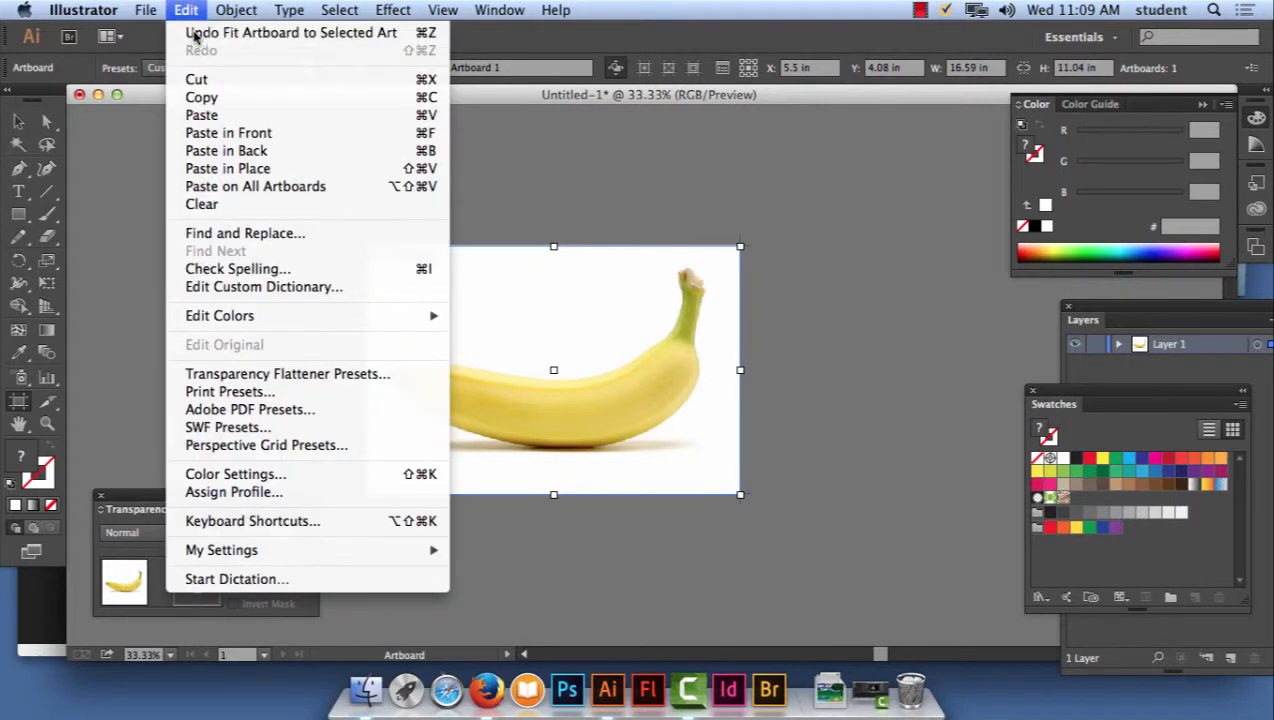
pyautogui.click(196, 34)
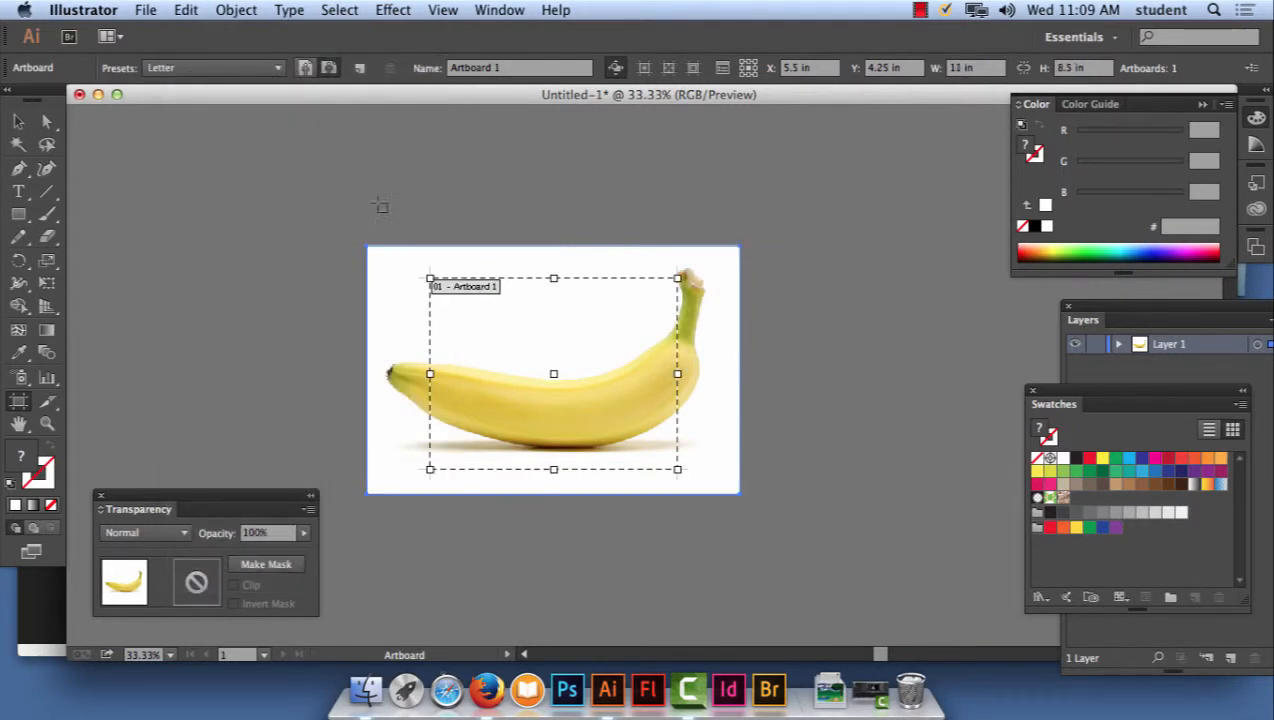
# - Return to the Selection tool and fit the artboard to the selected banana image
pyautogui.click(18, 121)
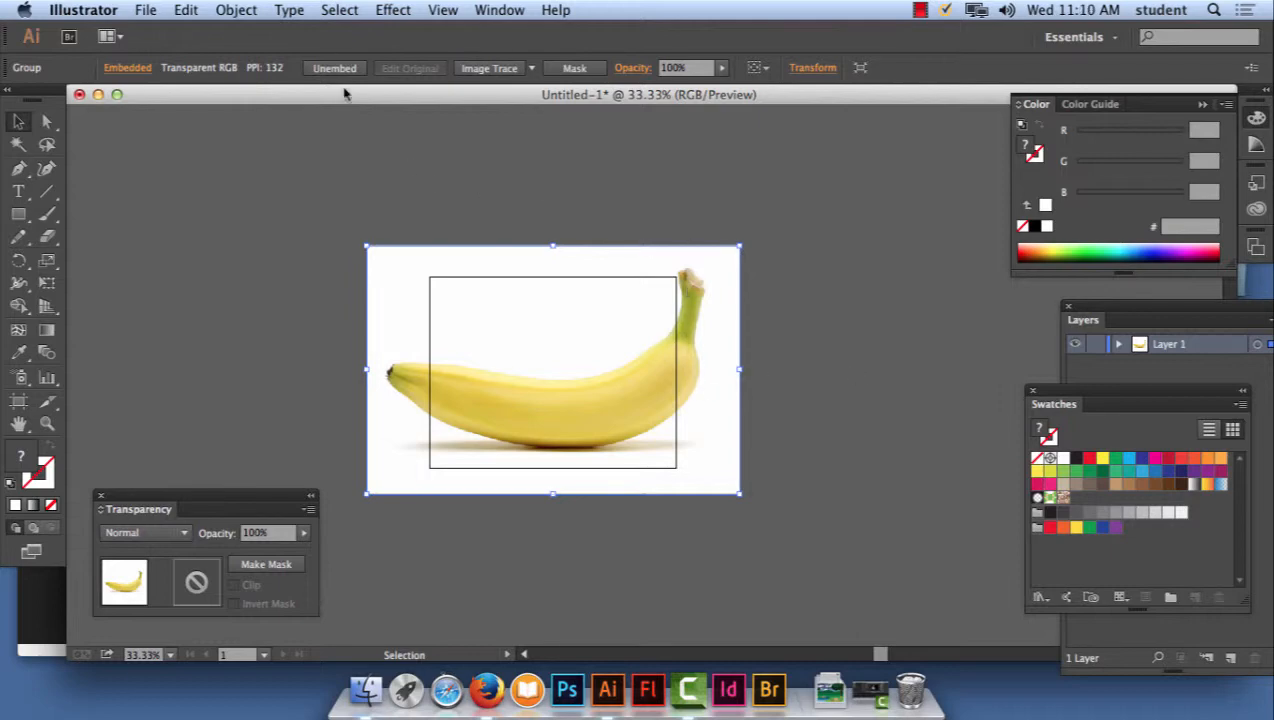
pyautogui.click(262, 9)
pyautogui.moveTo(291, 597)
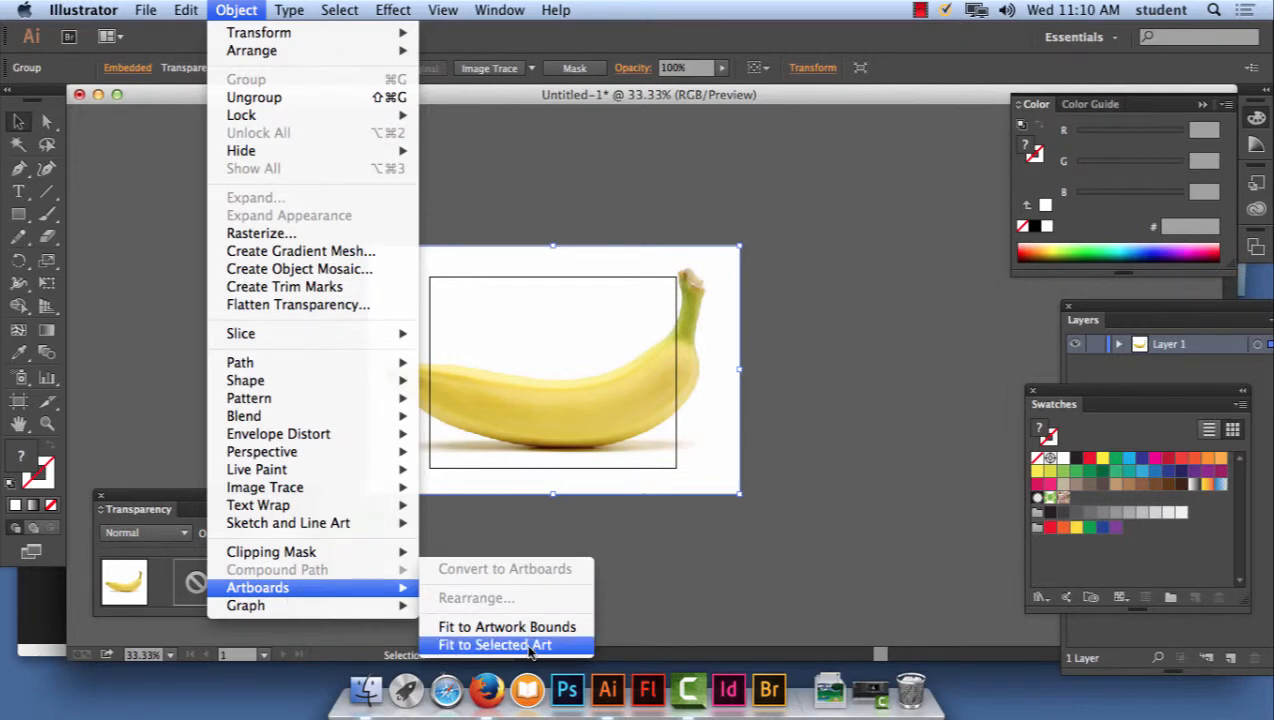
pyautogui.click(495, 645)
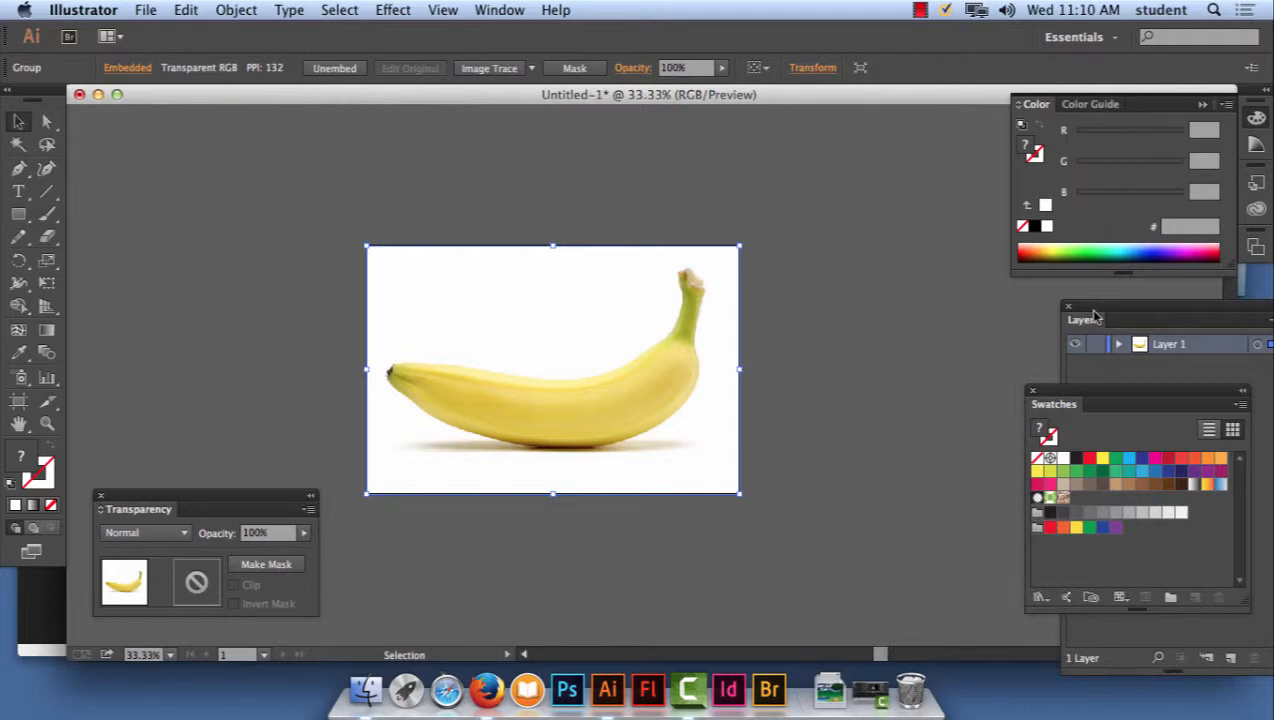
# - Reposition the Layers and Swatches panels on opposite sides of the banana so both are fully visible
pyautogui.moveTo(1102, 312); pyautogui.dragTo(822, 208)
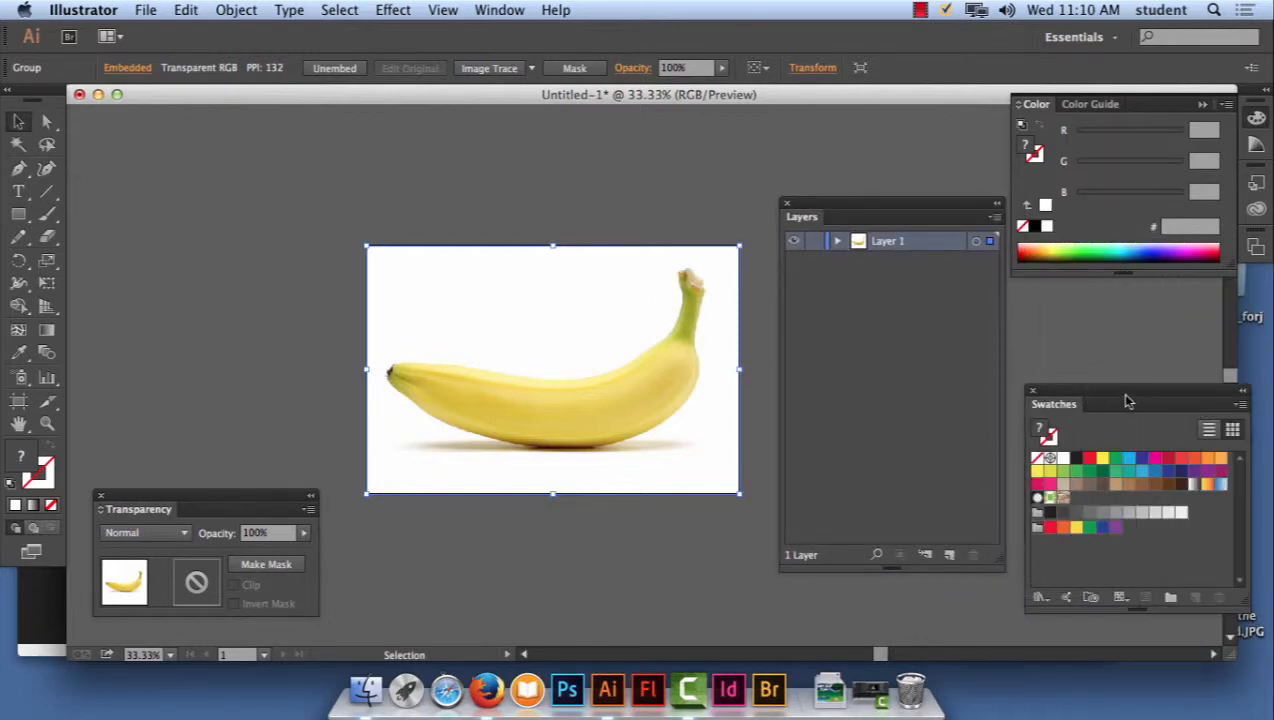
pyautogui.moveTo(1126, 401); pyautogui.dragTo(235, 155)
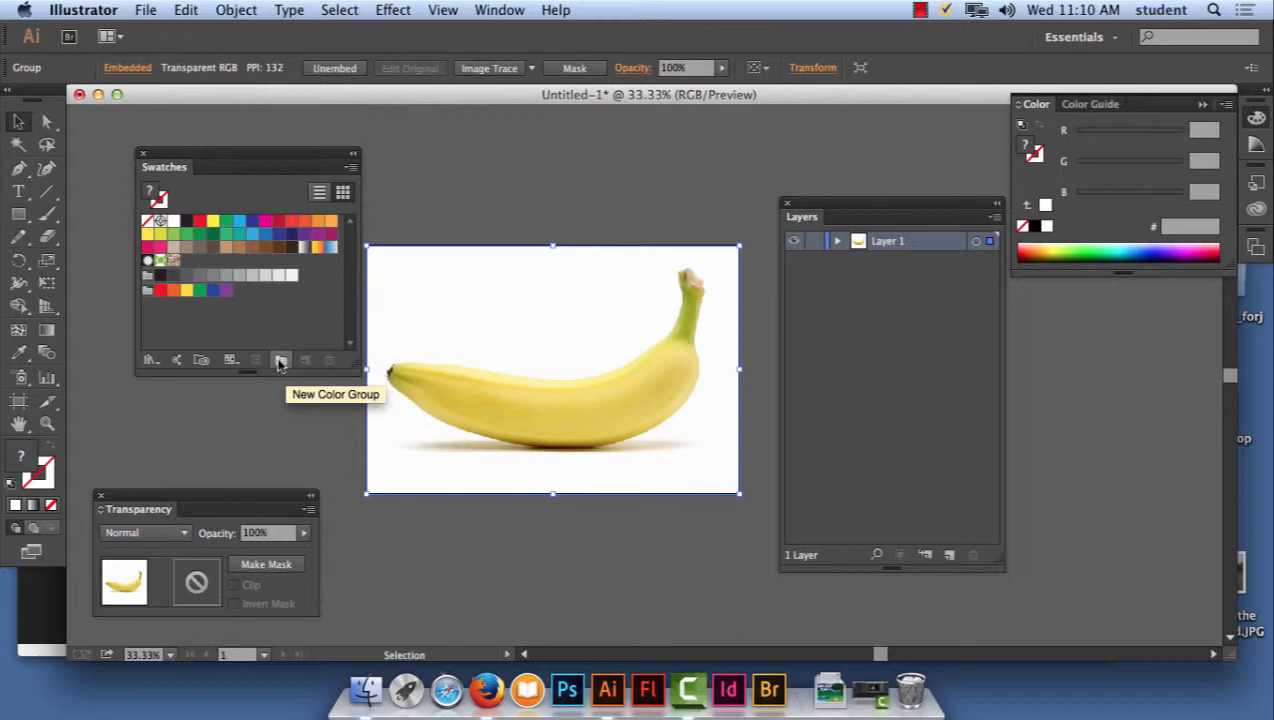
# - Create a new swatch colour group named "banana" from the selected artwork
pyautogui.click(281, 362)
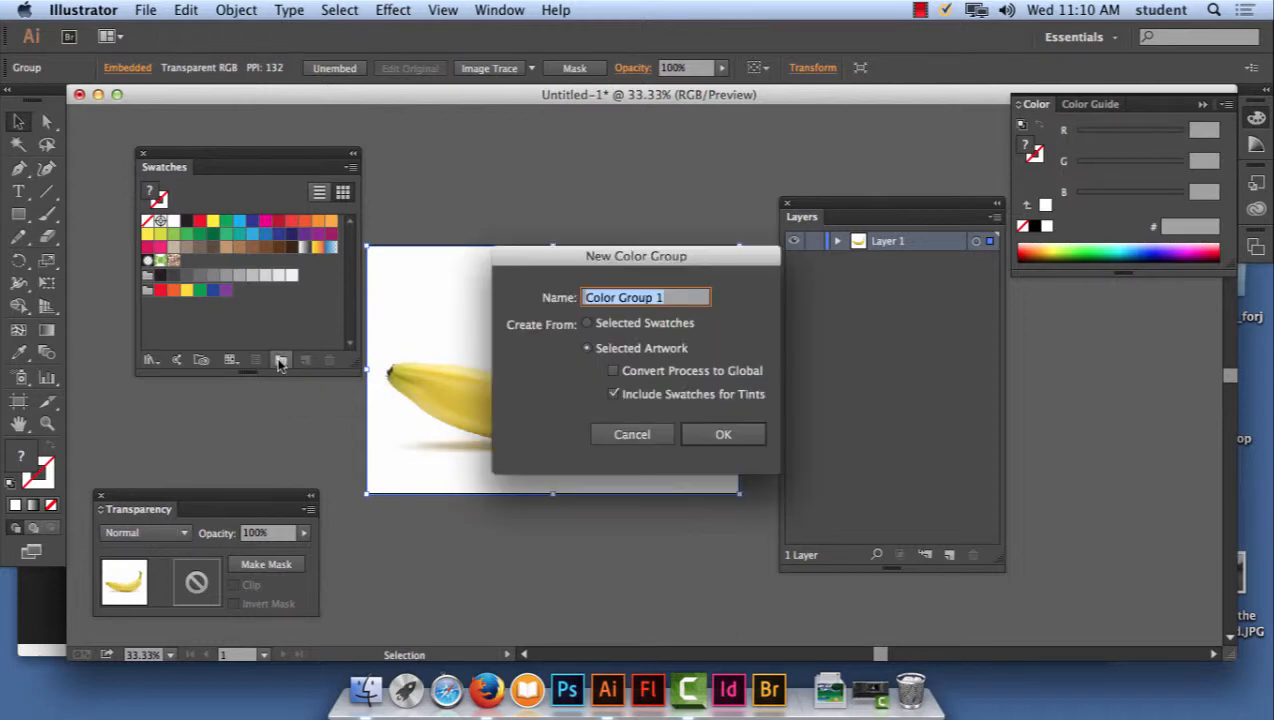
pyautogui.write('banana')
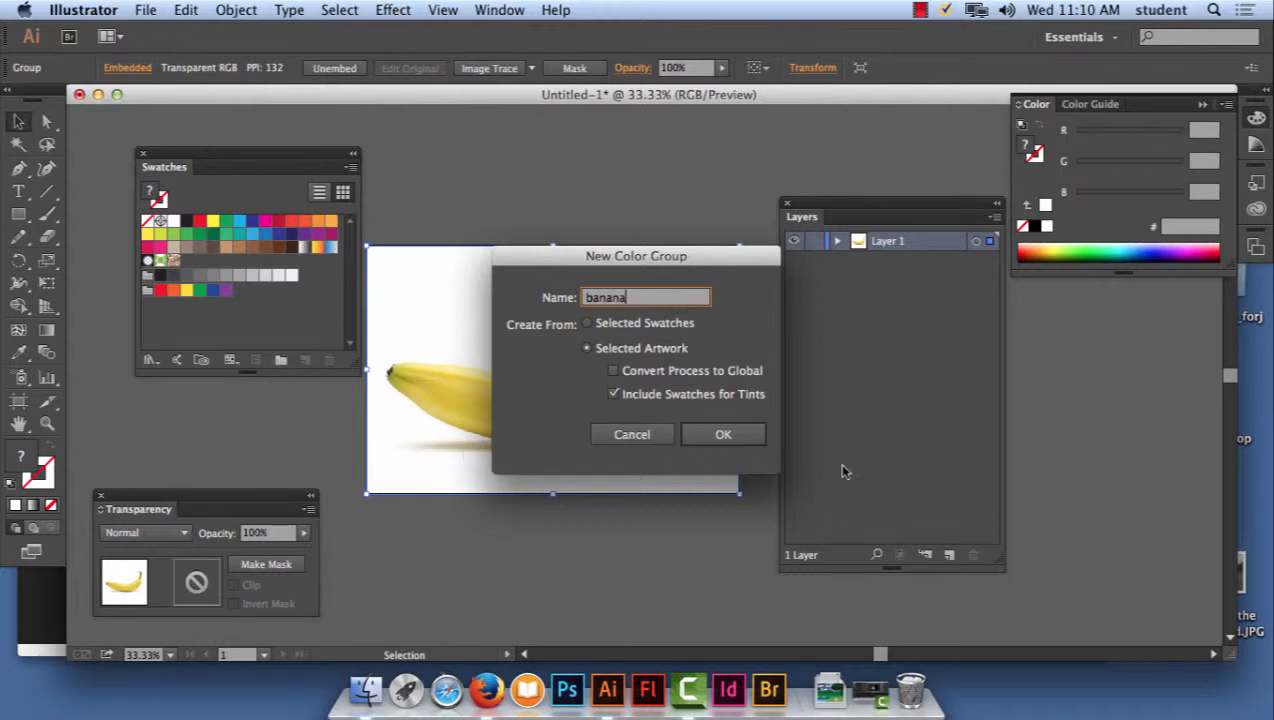
pyautogui.click(722, 434)
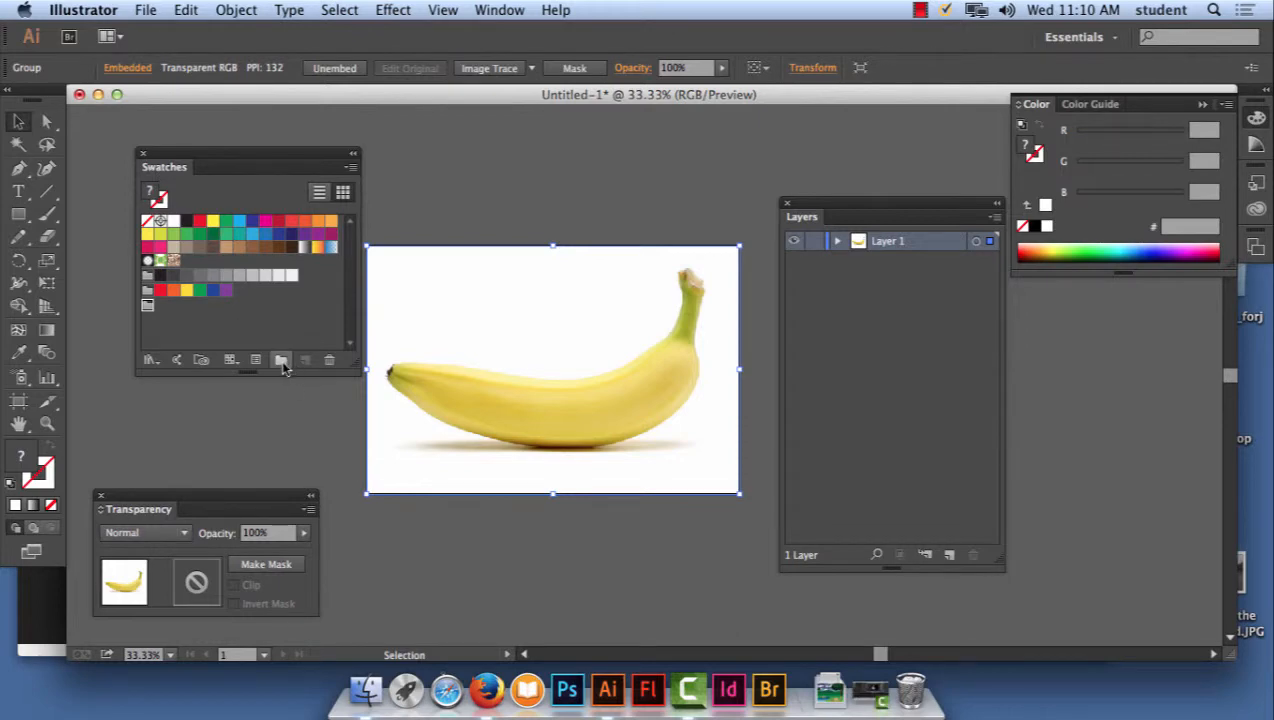
# - Sample a mid yellow from the banana's body and a pale yellow from its upper edge, adding both to the banana colour group
pyautogui.click(18, 352)
pyautogui.click(487, 390)
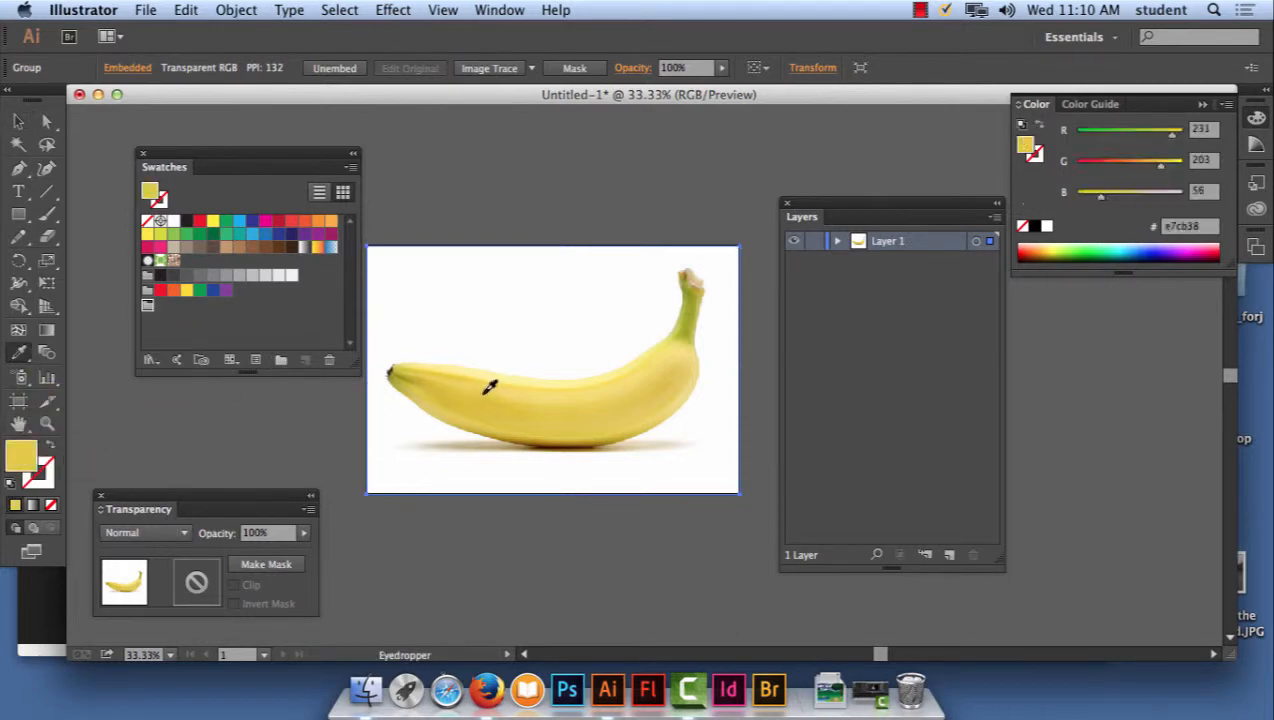
pyautogui.moveTo(148, 200); pyautogui.dragTo(155, 306)
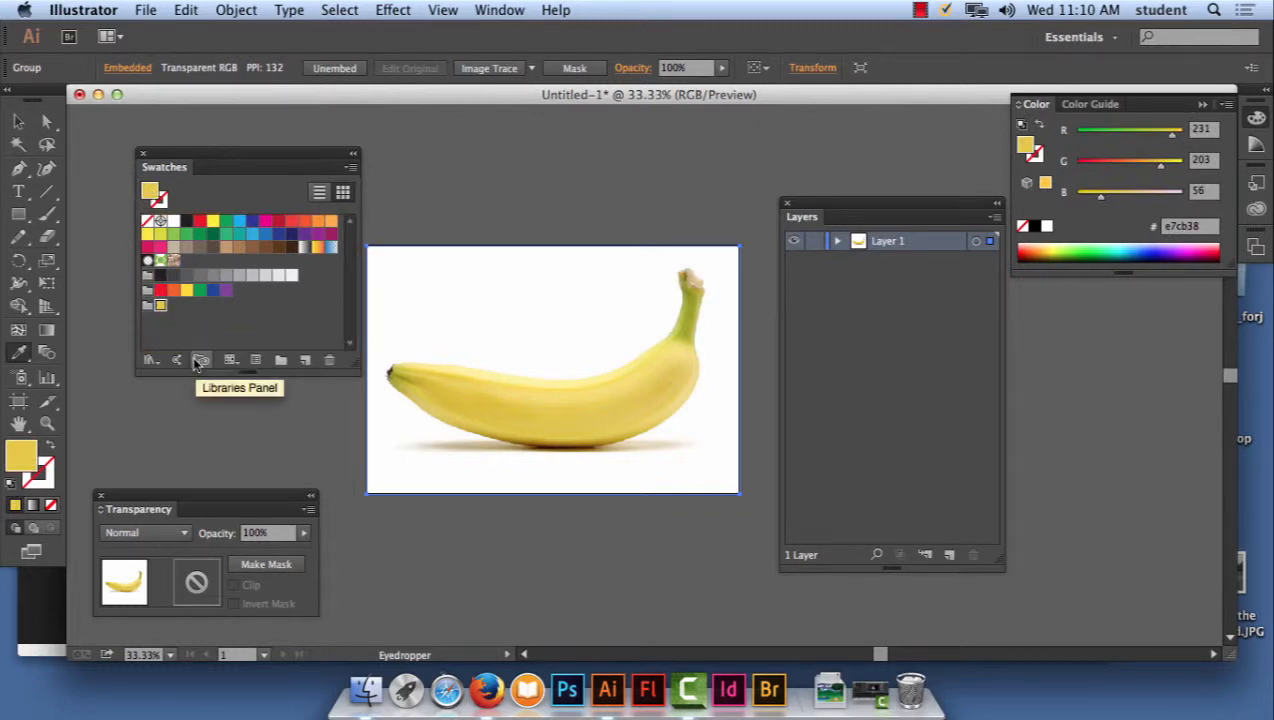
pyautogui.click(546, 383)
pyautogui.moveTo(150, 194); pyautogui.dragTo(173, 306)
# - Sample the stem's olive green and a light yellow from the upper edge near the stem, adding both to the banana colour group
pyautogui.click(694, 315)
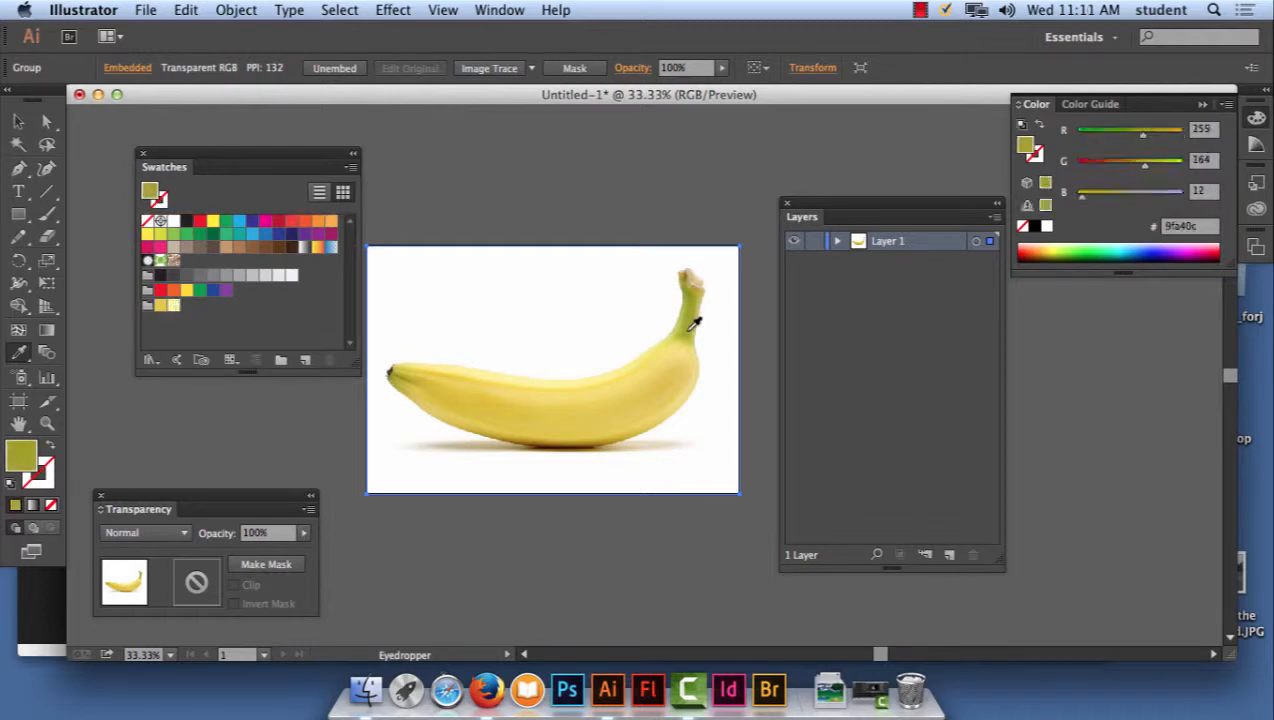
pyautogui.moveTo(152, 196); pyautogui.dragTo(155, 310)
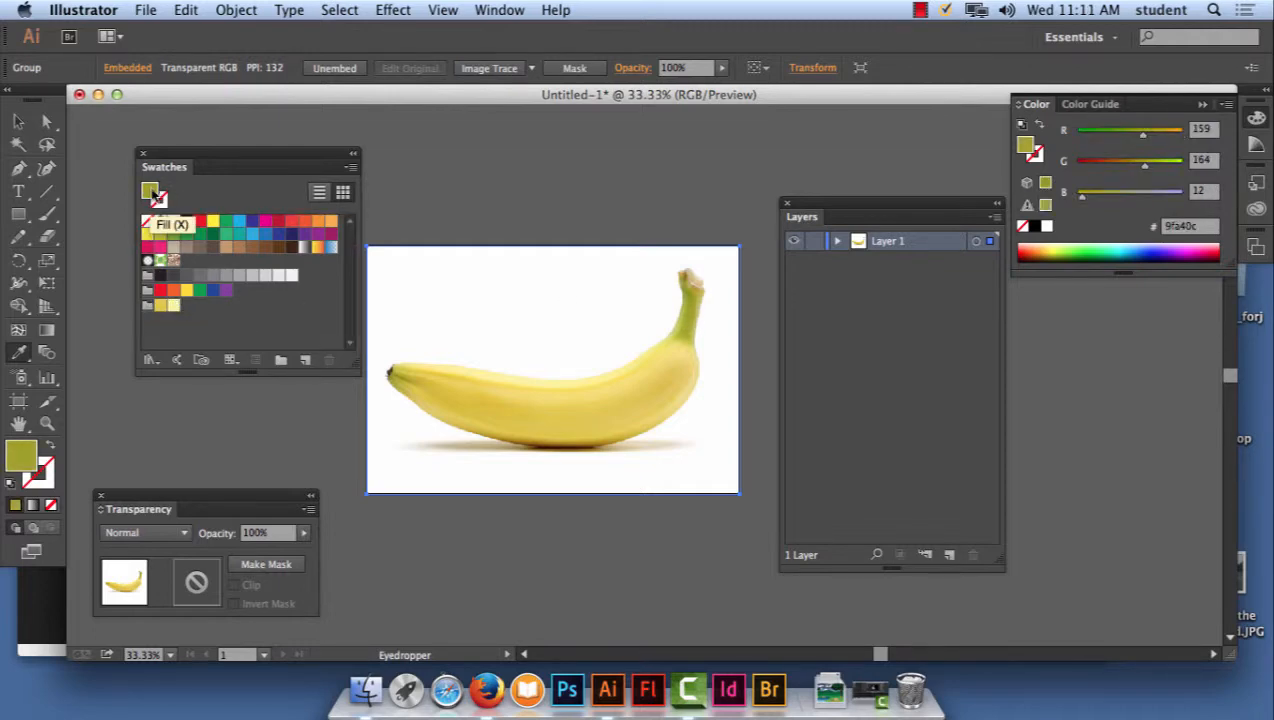
pyautogui.click(636, 356)
pyautogui.moveTo(154, 197); pyautogui.dragTo(162, 332)
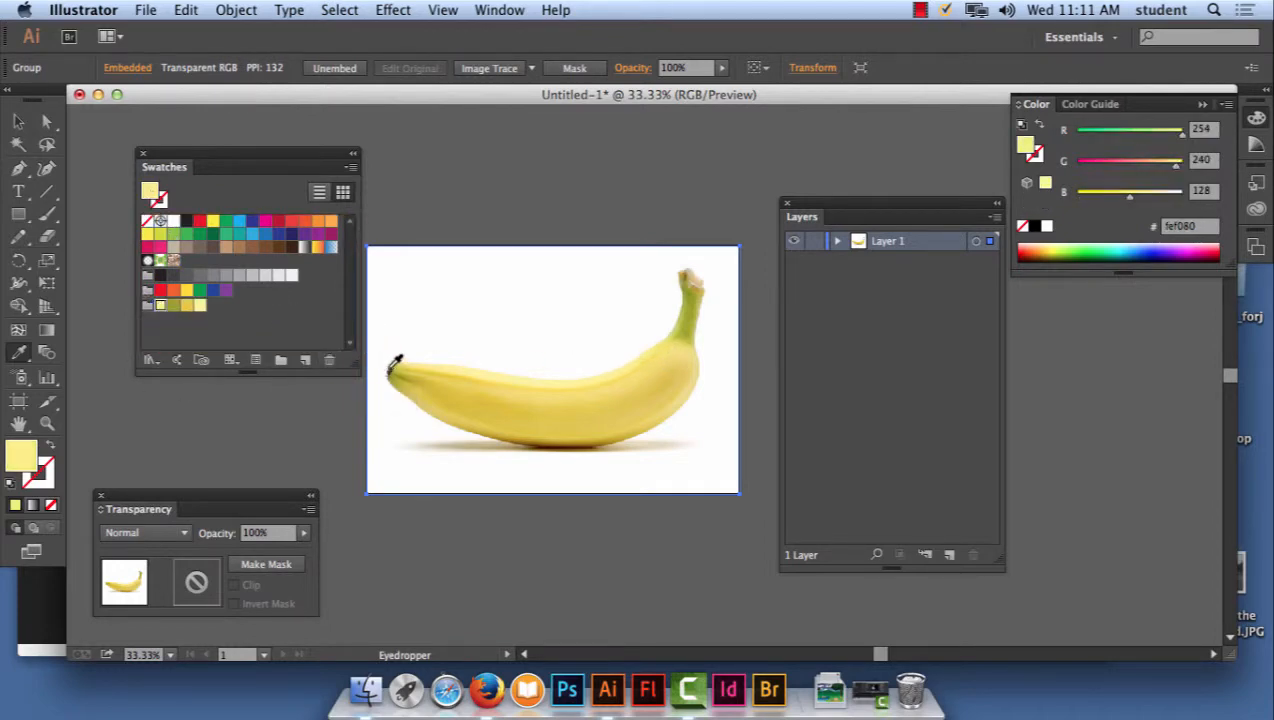
# - Sample the tip's dark brown, the lower body's darker yellow and a soft yellow near the stem end, adding each to the banana colour group
pyautogui.click(396, 366)
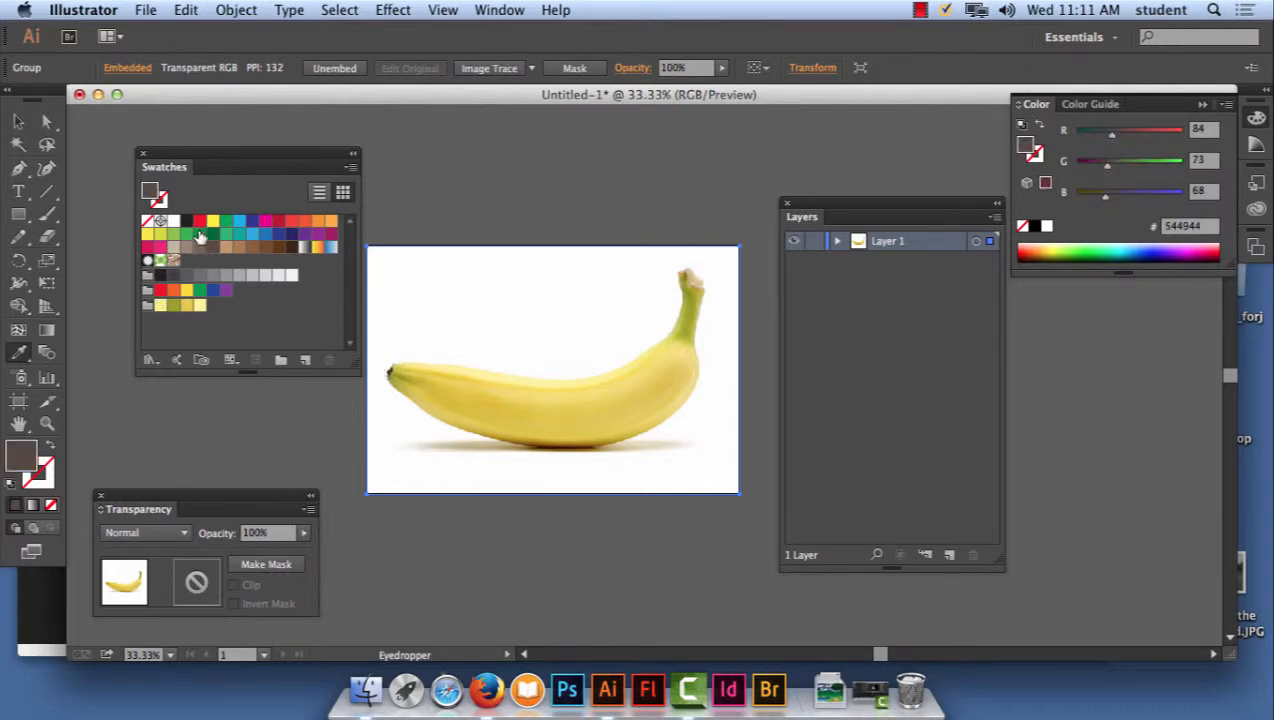
pyautogui.moveTo(155, 197); pyautogui.dragTo(156, 312)
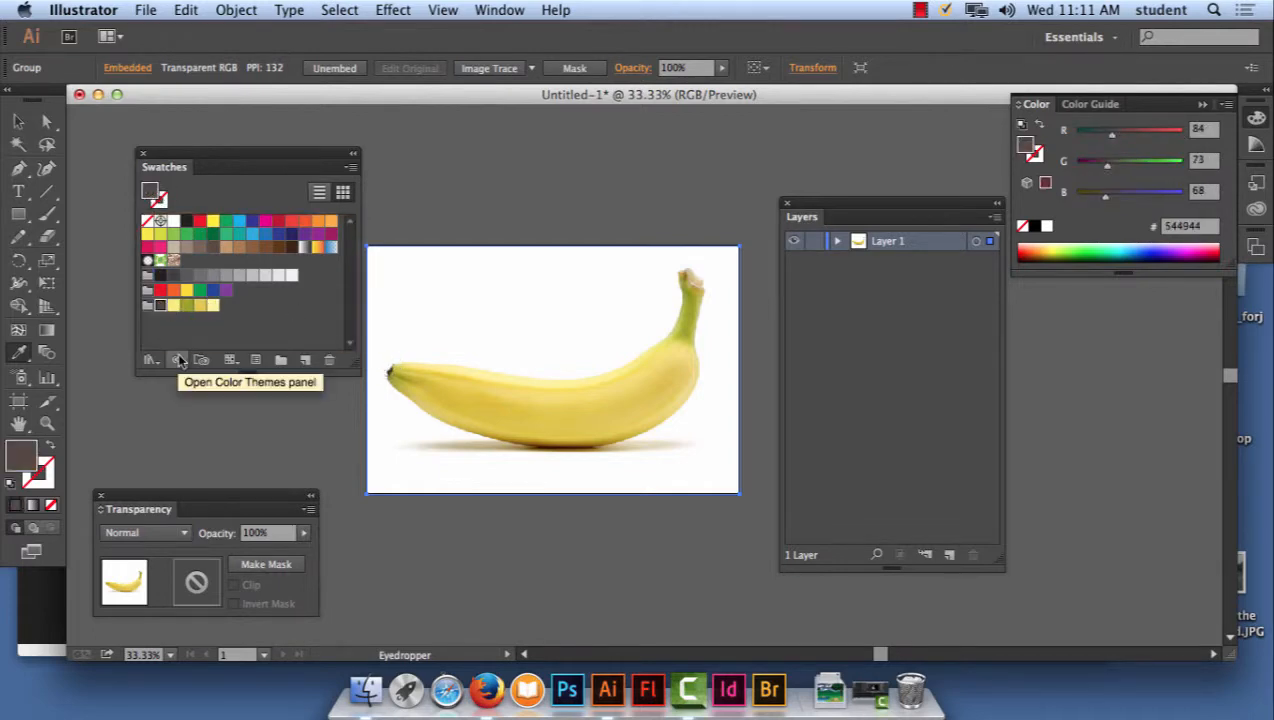
pyautogui.click(495, 425)
pyautogui.moveTo(155, 196); pyautogui.dragTo(160, 310)
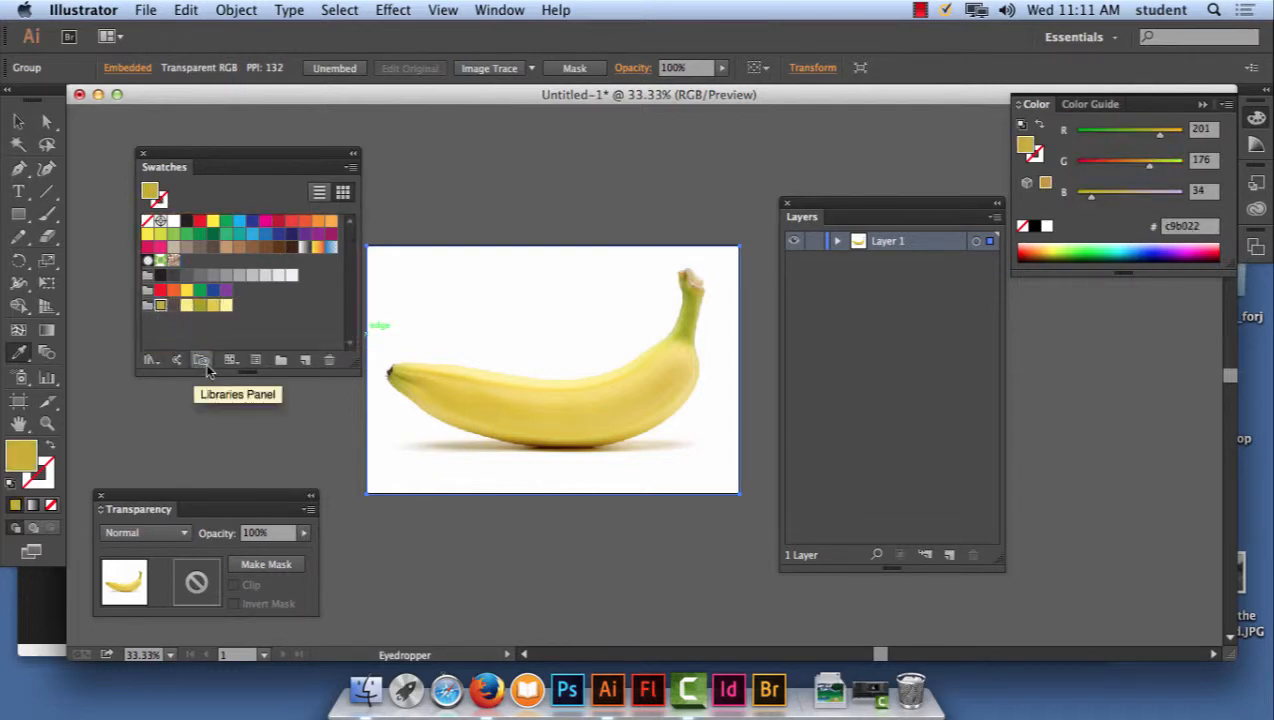
pyautogui.click(675, 402)
pyautogui.moveTo(155, 196); pyautogui.dragTo(166, 318)
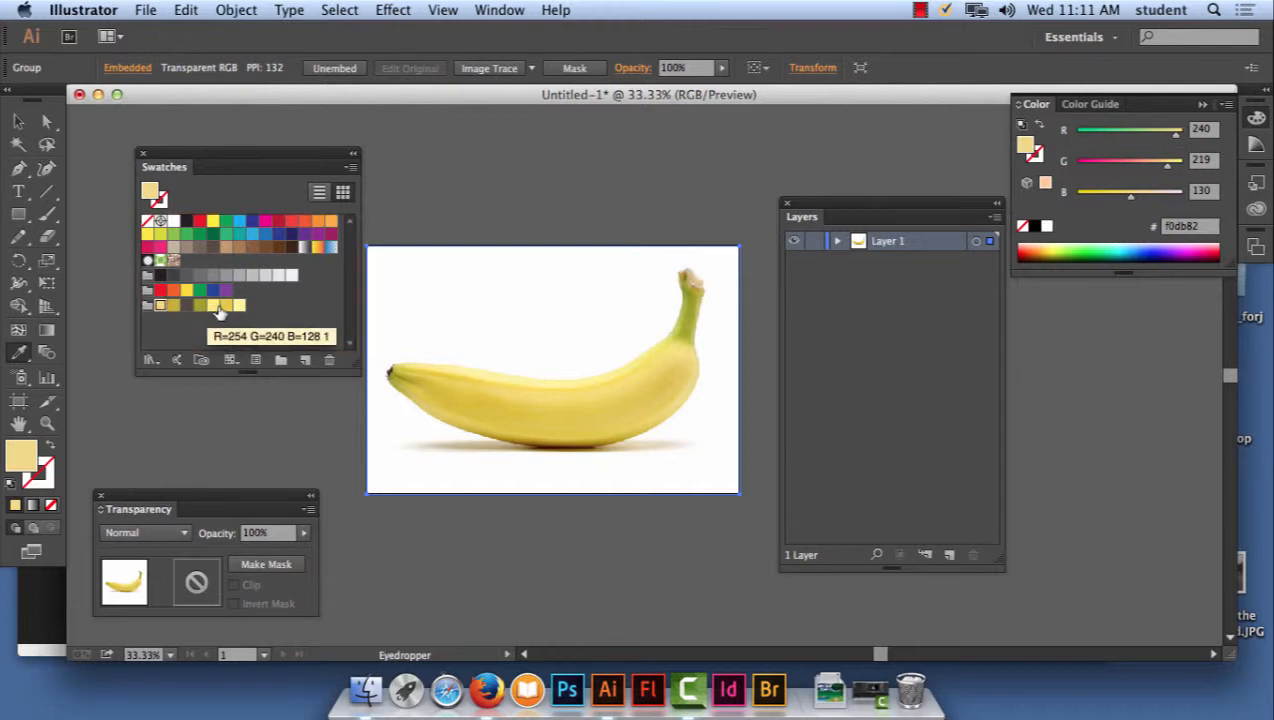
# - Order the banana group's swatches from light to dark with the brown last, and lock Layer 1 holding the banana image
pyautogui.moveTo(224, 308)
pyautogui.mouseDown()
pyautogui.moveTo(208, 306)
pyautogui.moveTo(235, 306)
pyautogui.moveTo(169, 306)
pyautogui.moveTo(239, 307)
pyautogui.mouseUp()
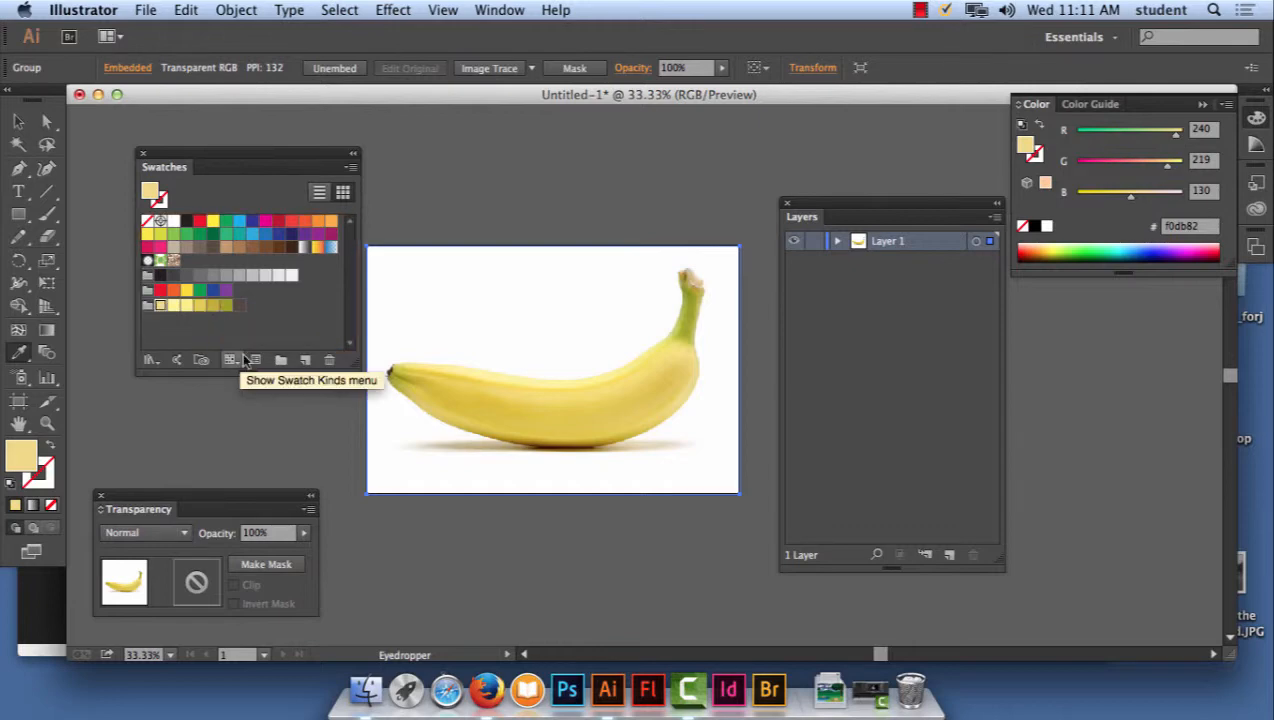
pyautogui.click(296, 318)
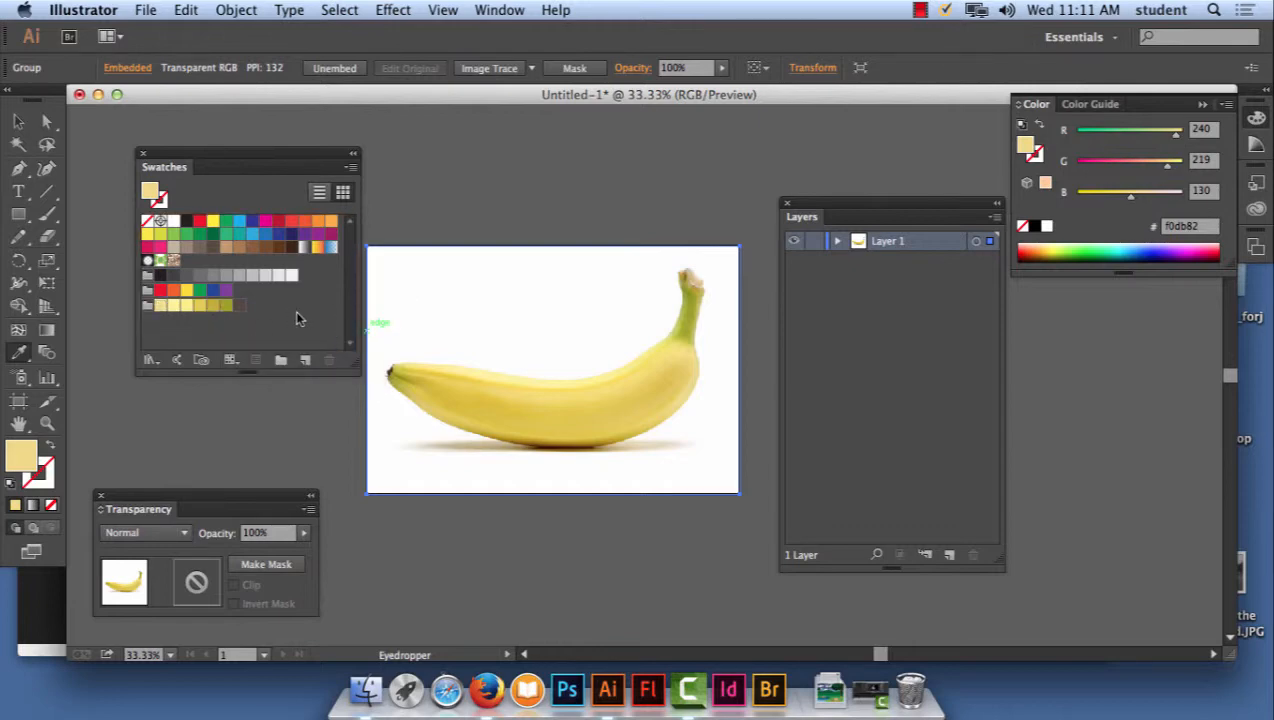
pyautogui.click(815, 242)
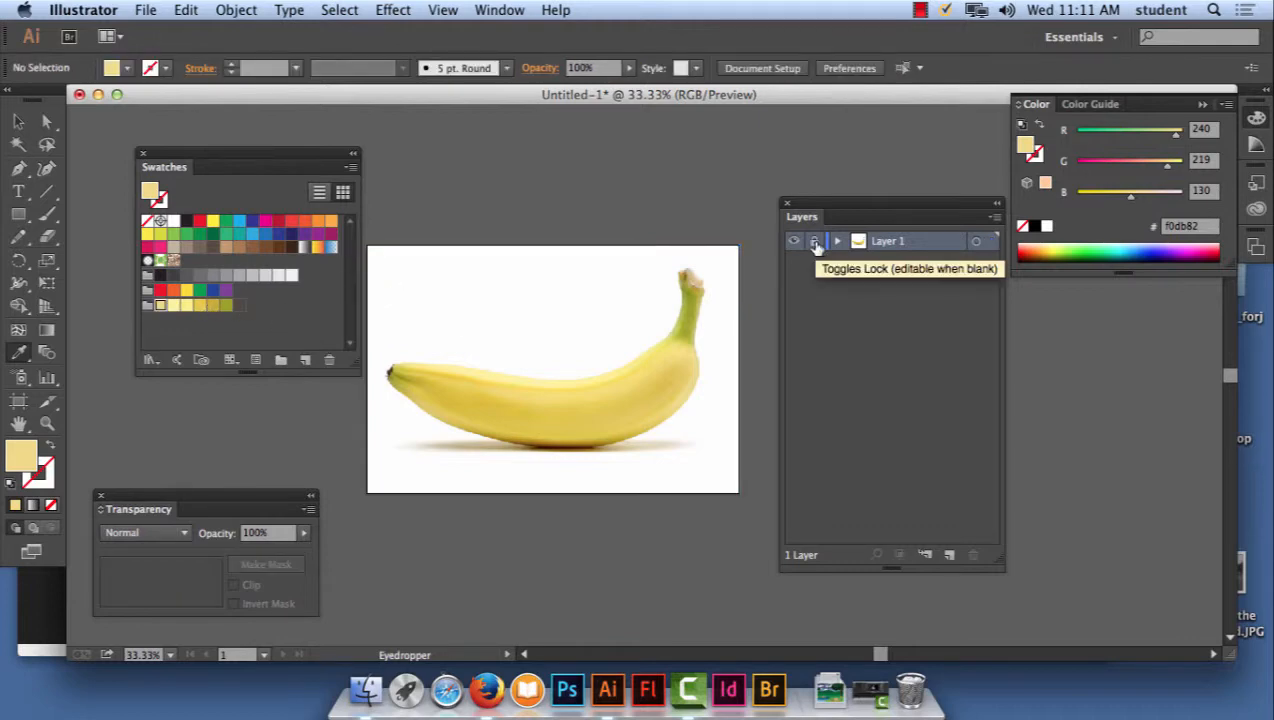
pyautogui.click(920, 10)
pyautogui.click(930, 52)
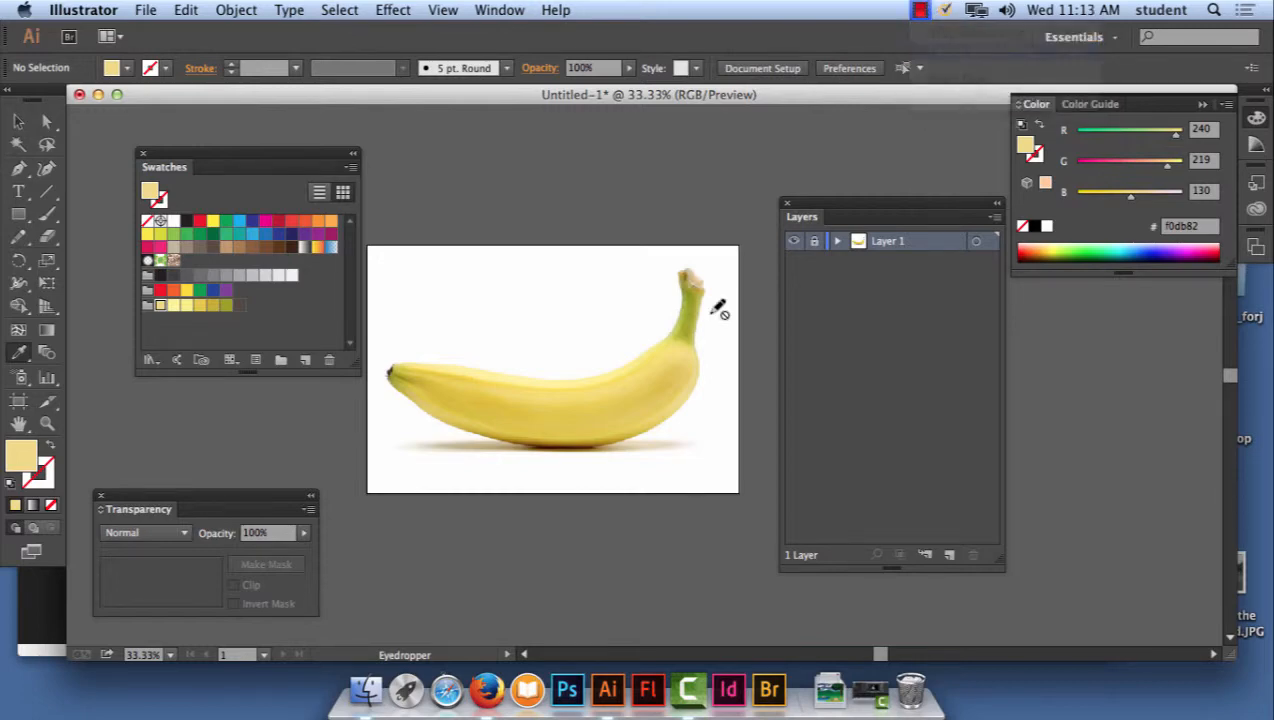
# - Enlarge the view to 66.67% and move the Swatches, Transparency and Layers panels clear of the banana
pyautogui.press('super+equal')
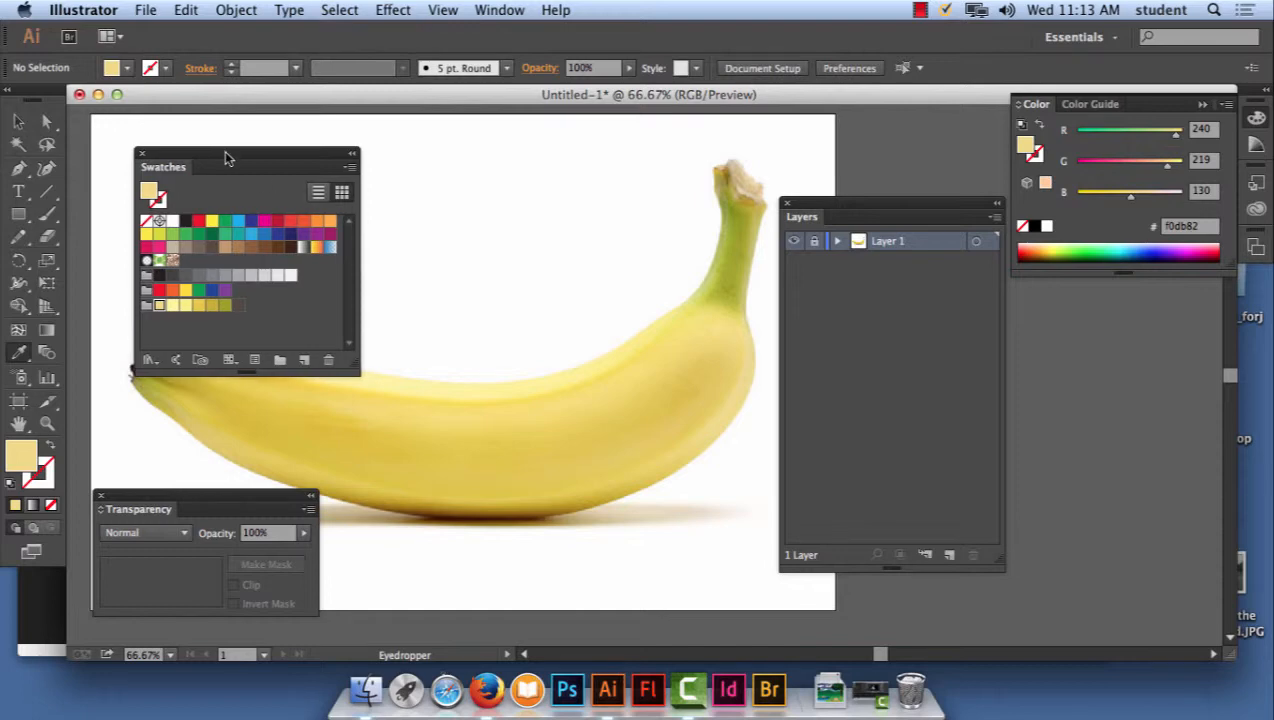
pyautogui.moveTo(228, 156); pyautogui.dragTo(1113, 430)
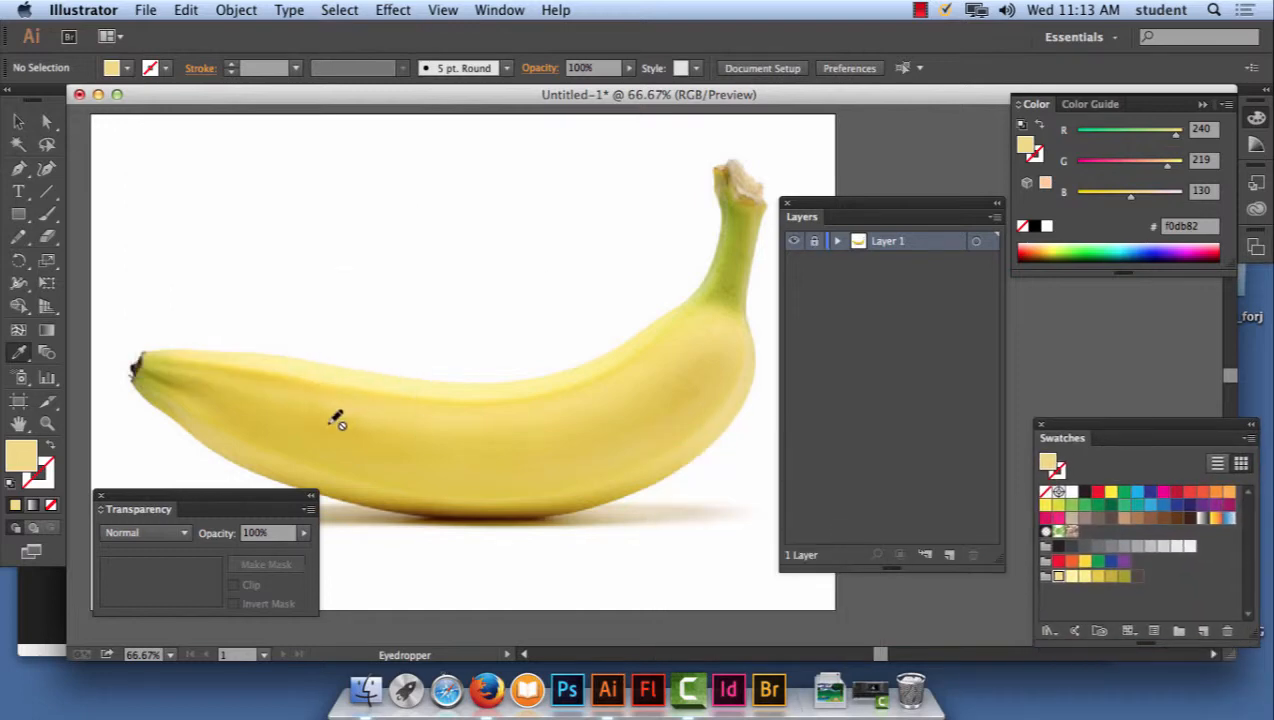
pyautogui.moveTo(228, 502); pyautogui.dragTo(1203, 338)
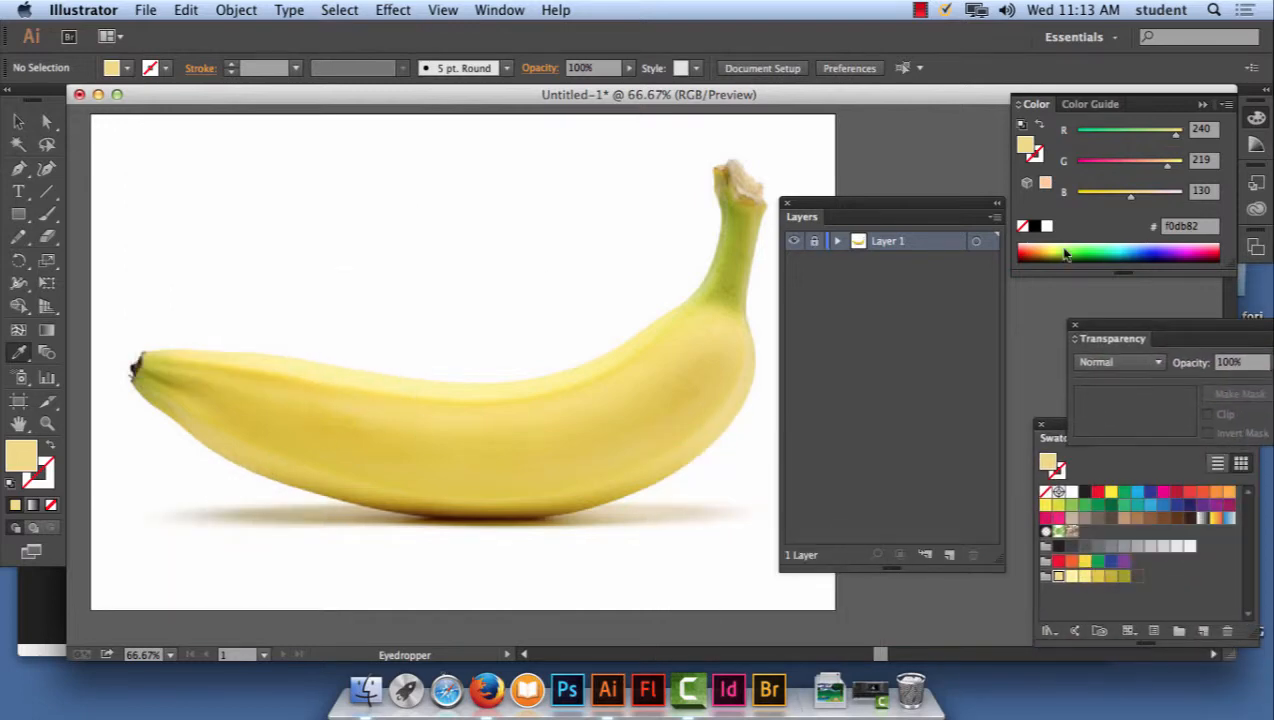
pyautogui.moveTo(884, 202); pyautogui.dragTo(935, 175)
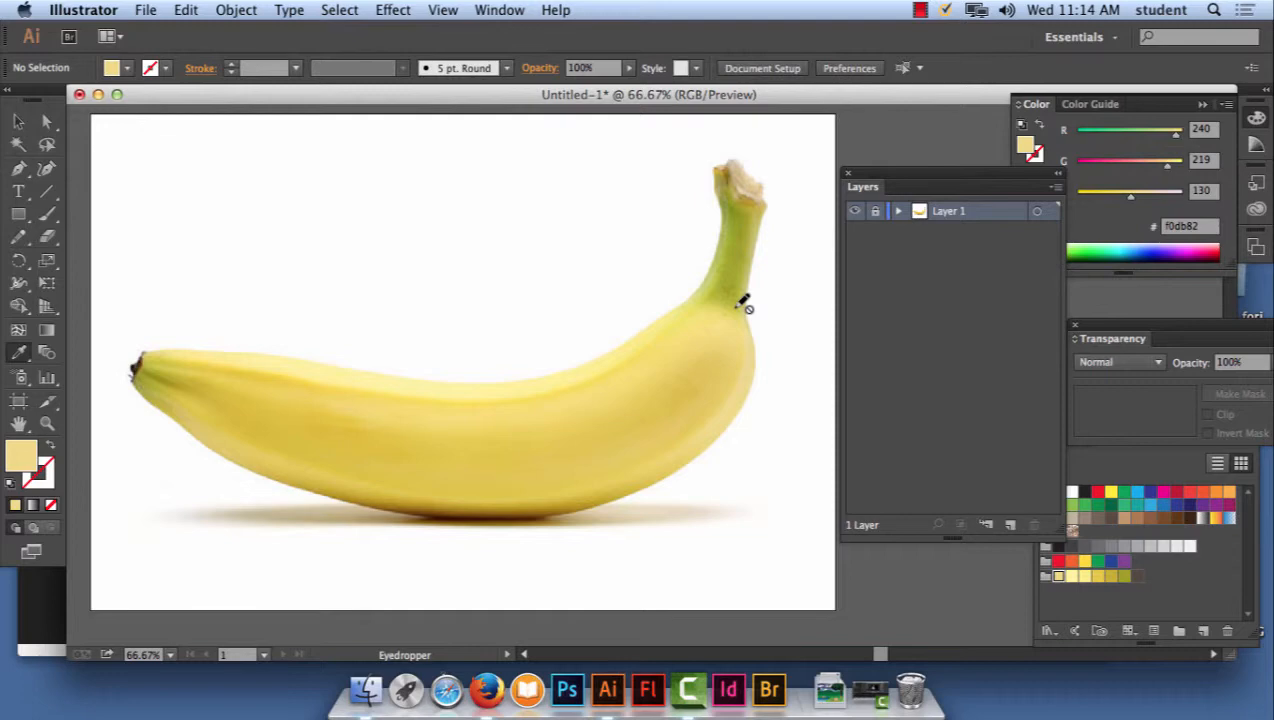
# - Add a new layer above the locked image and trace the banana's upper edge with the Pen tool from tip to stem base
pyautogui.click(18, 168)
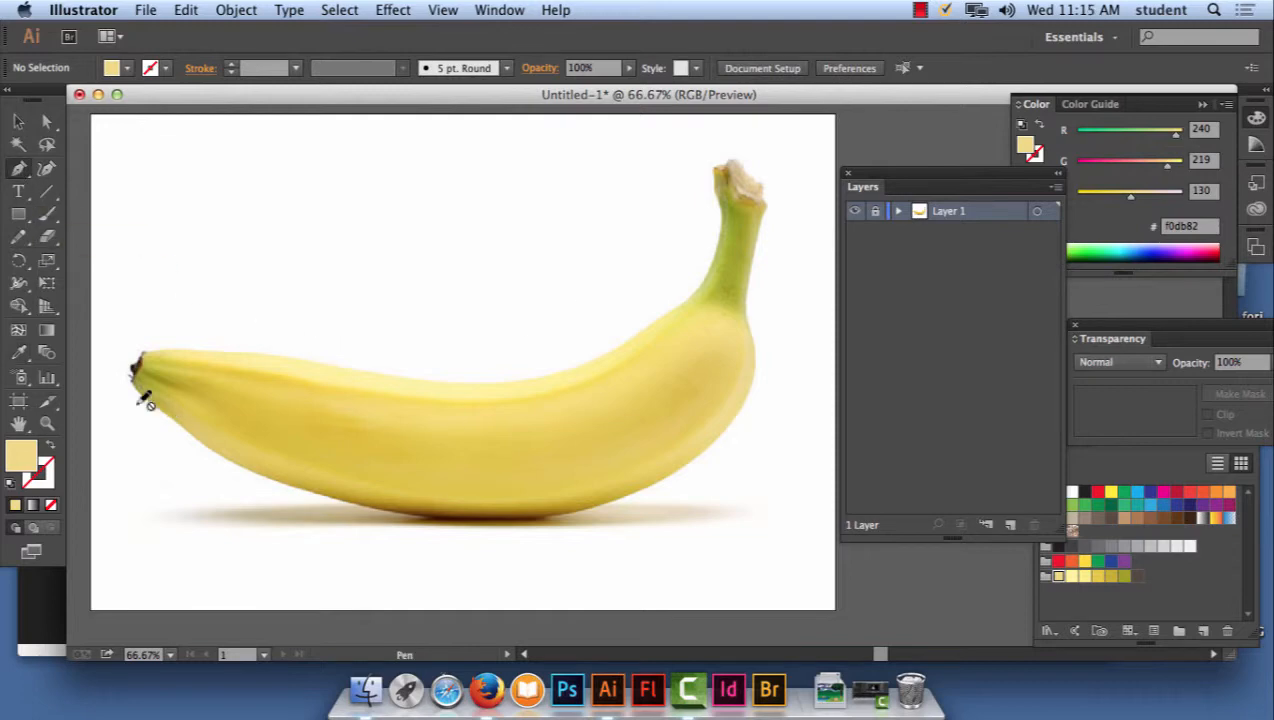
pyautogui.click(1010, 525)
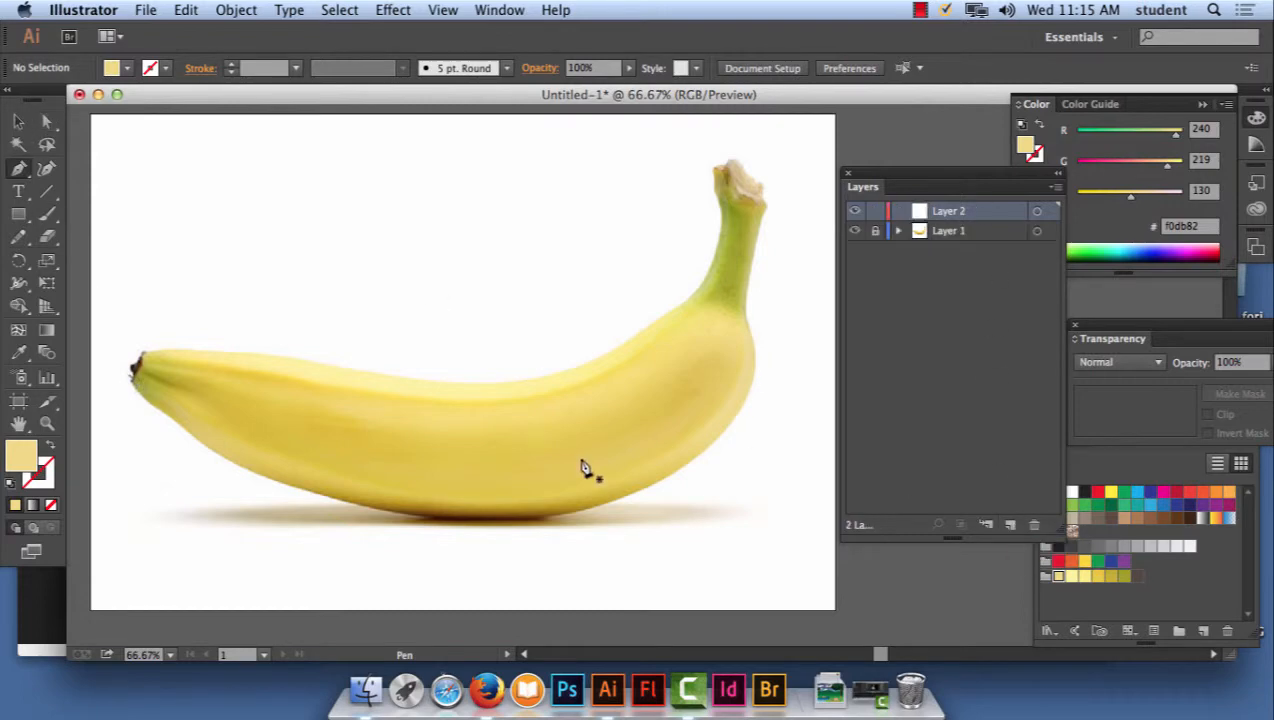
pyautogui.click(143, 353)
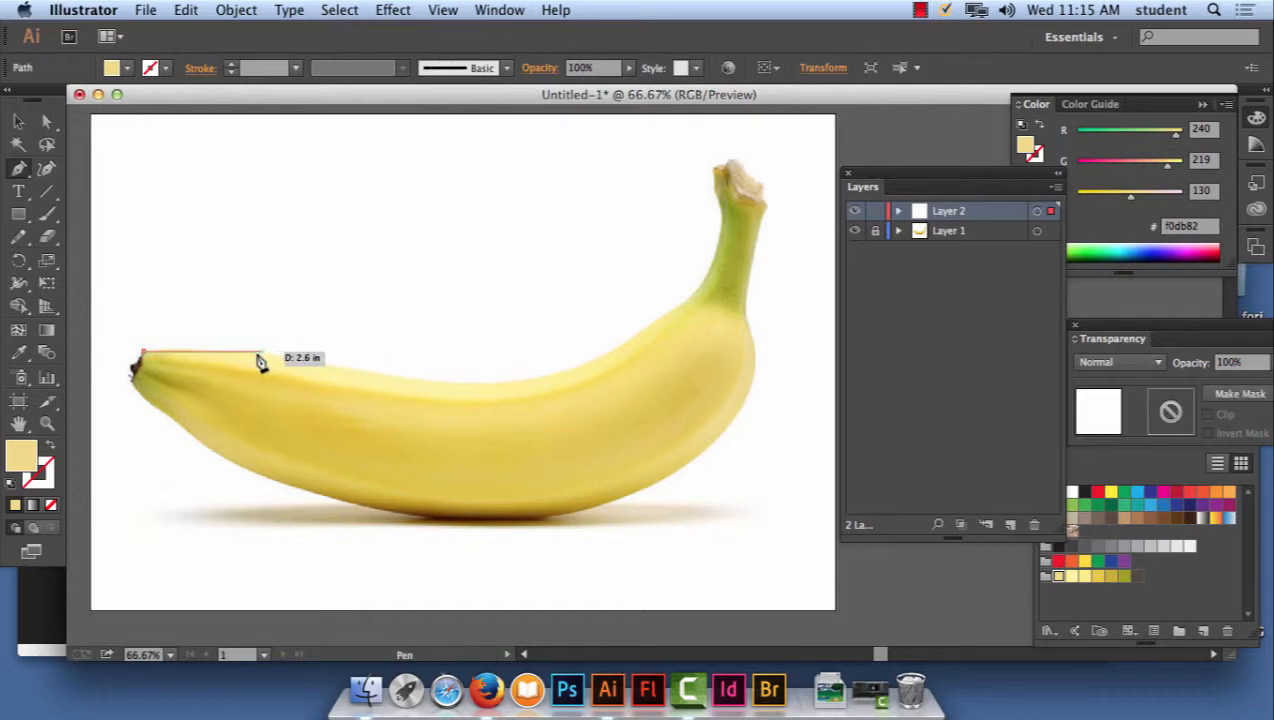
pyautogui.moveTo(257, 352); pyautogui.dragTo(300, 362)
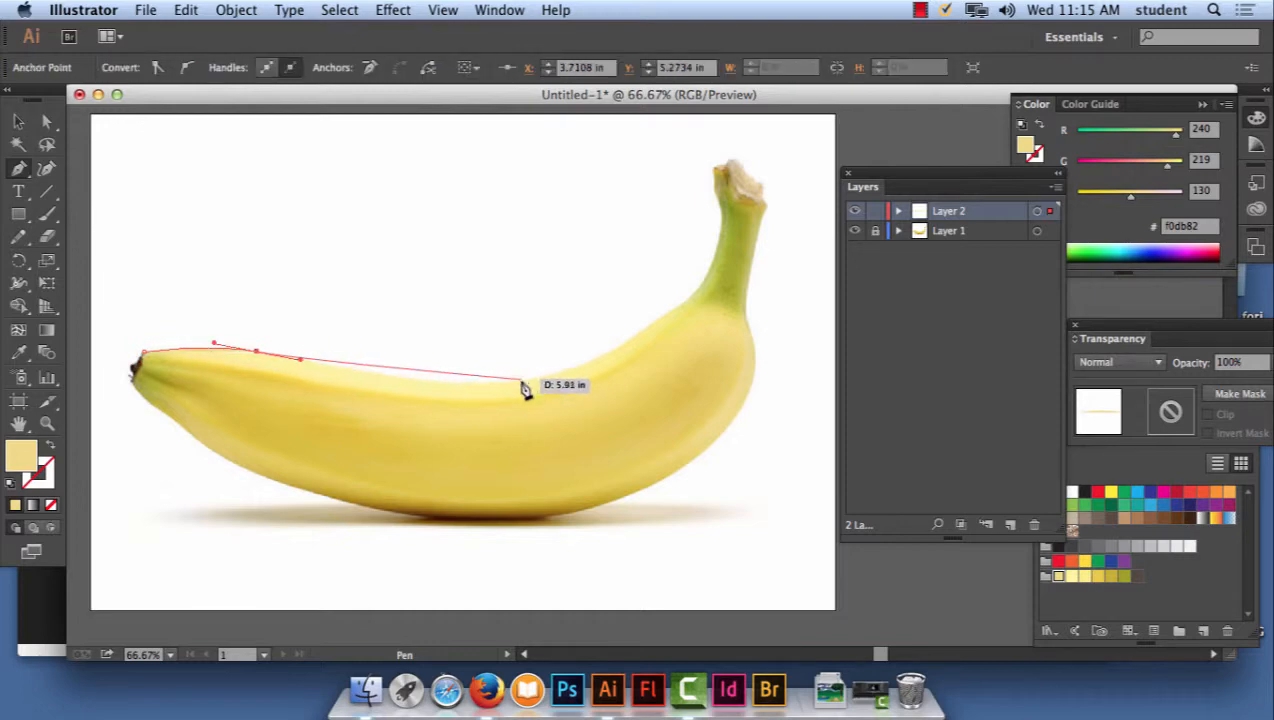
pyautogui.moveTo(521, 382); pyautogui.dragTo(586, 369)
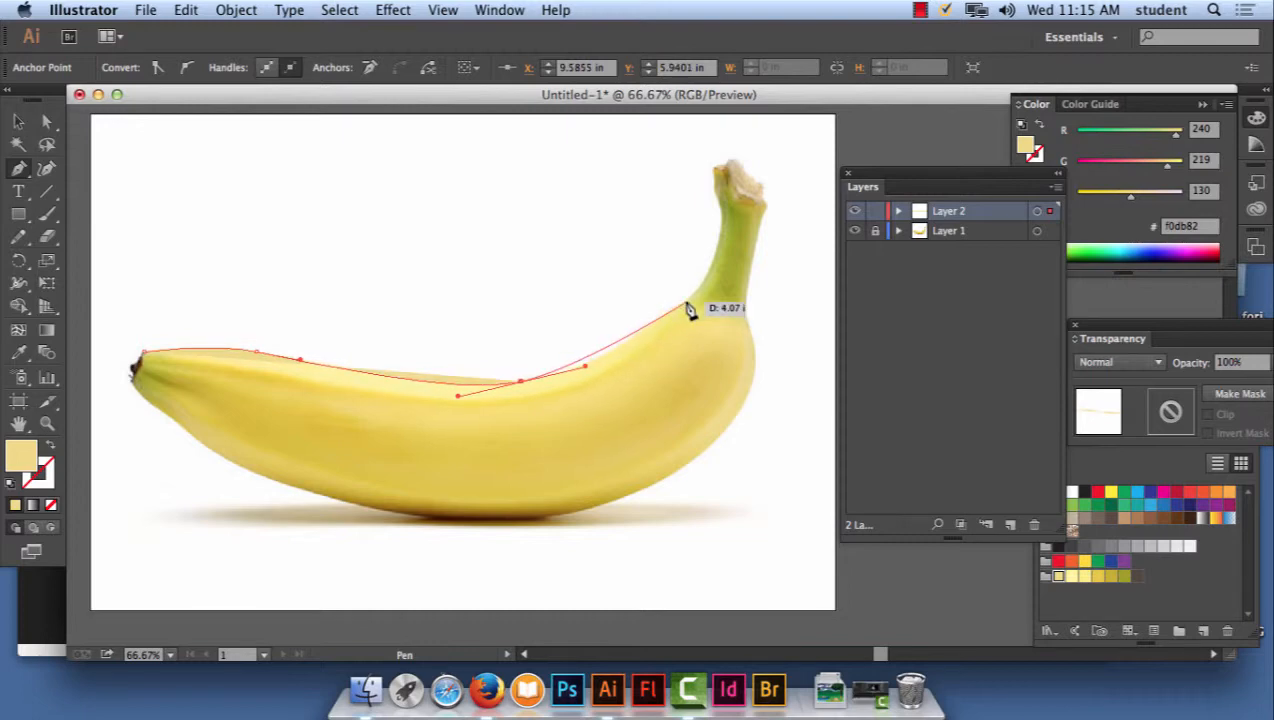
pyautogui.moveTo(681, 304); pyautogui.dragTo(710, 284)
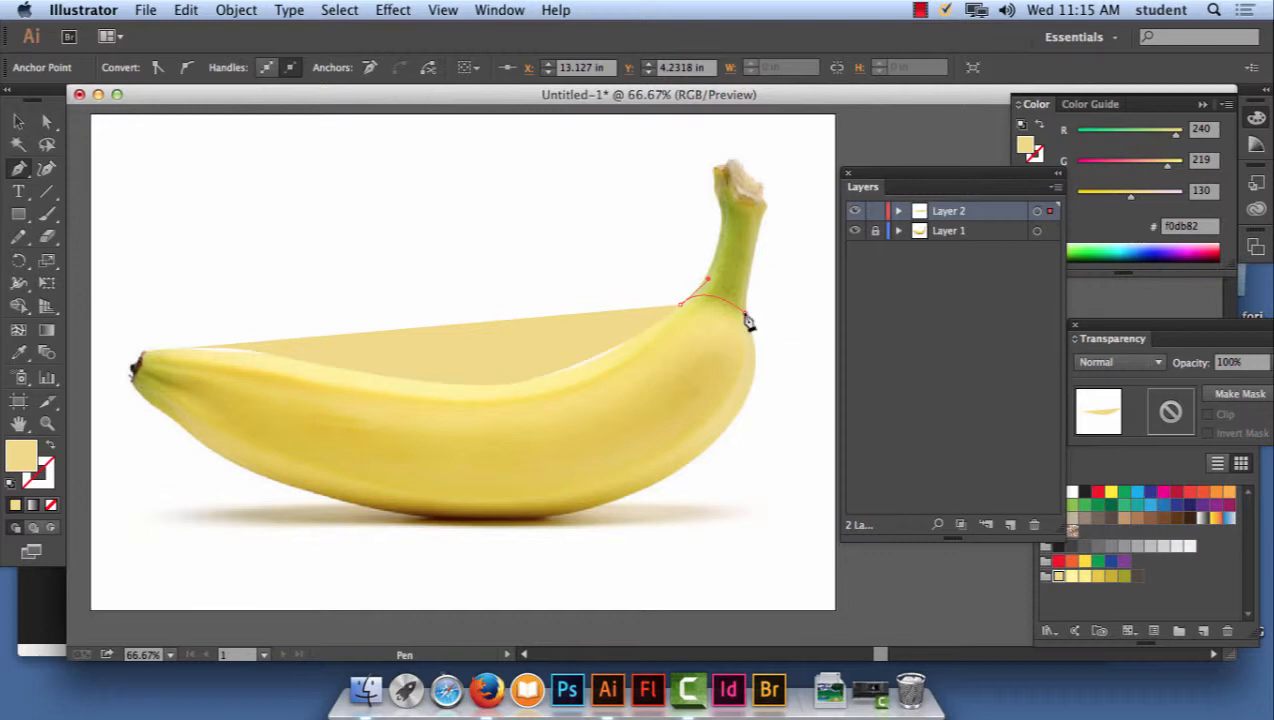
# - Continue the Pen path across the stem base and back along the banana's lower edge, closing it at the tip
pyautogui.click(743, 313)
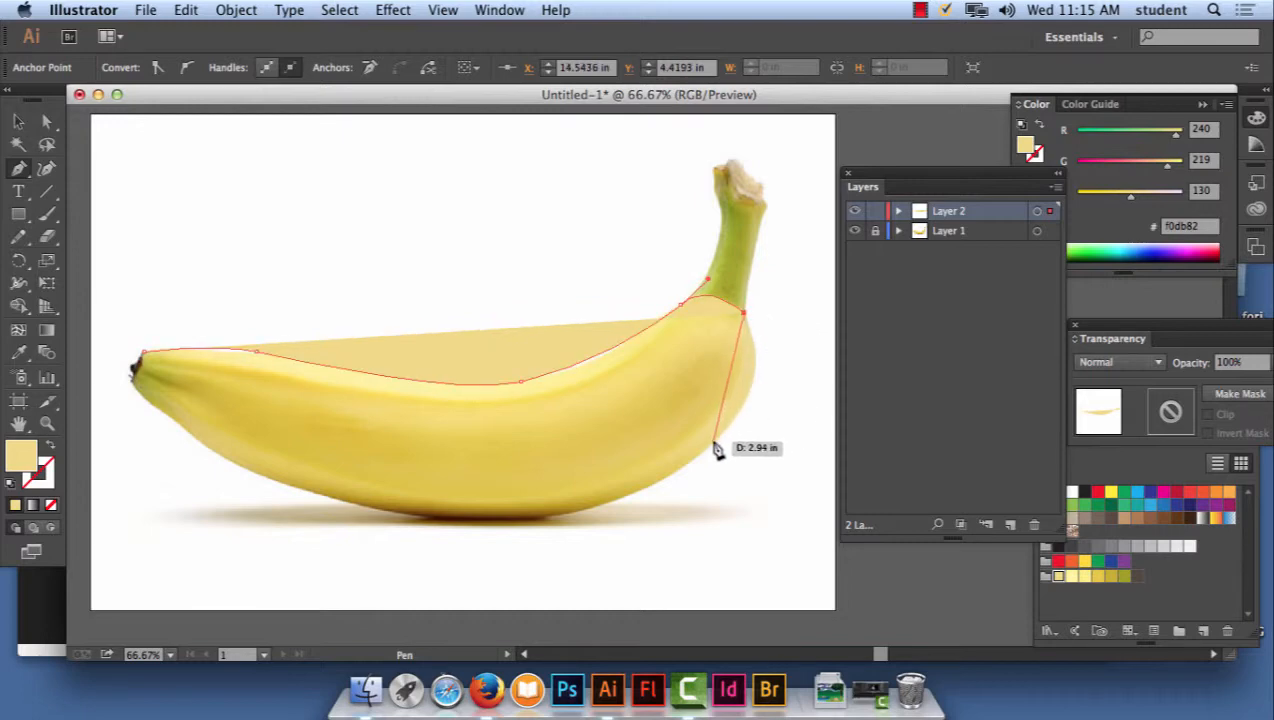
pyautogui.moveTo(713, 441); pyautogui.dragTo(645, 499)
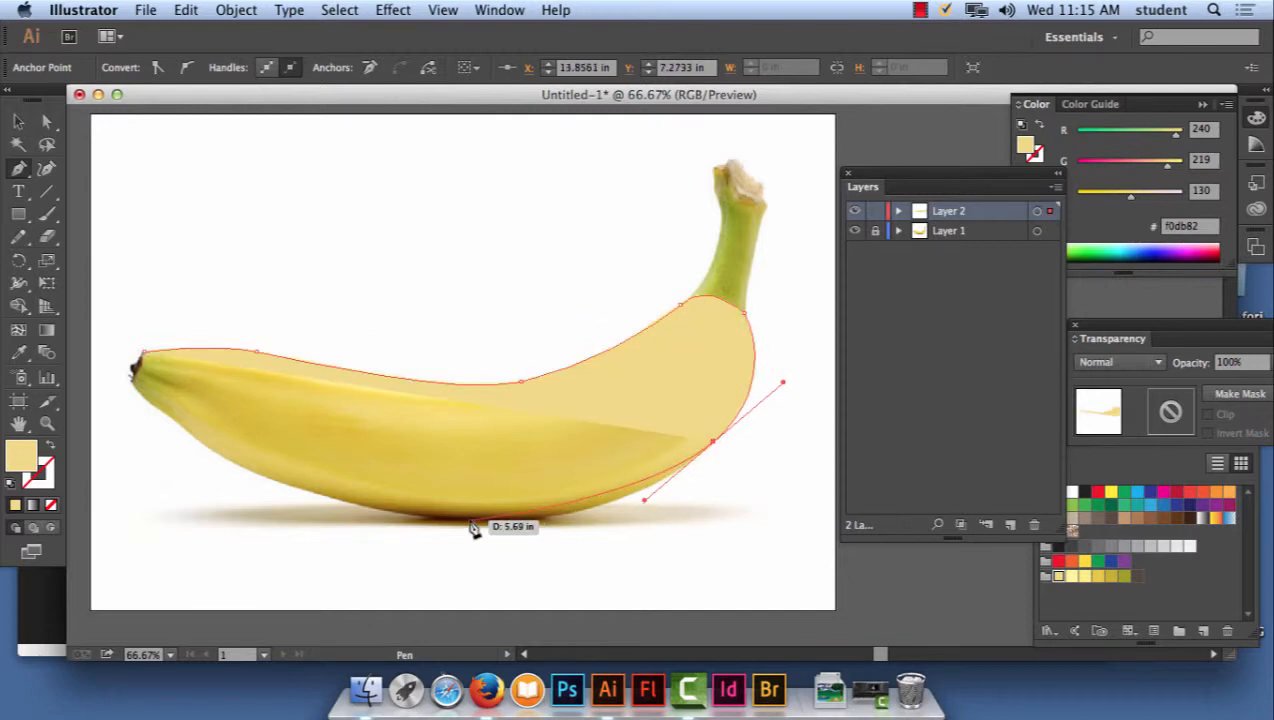
pyautogui.moveTo(469, 521); pyautogui.dragTo(366, 517)
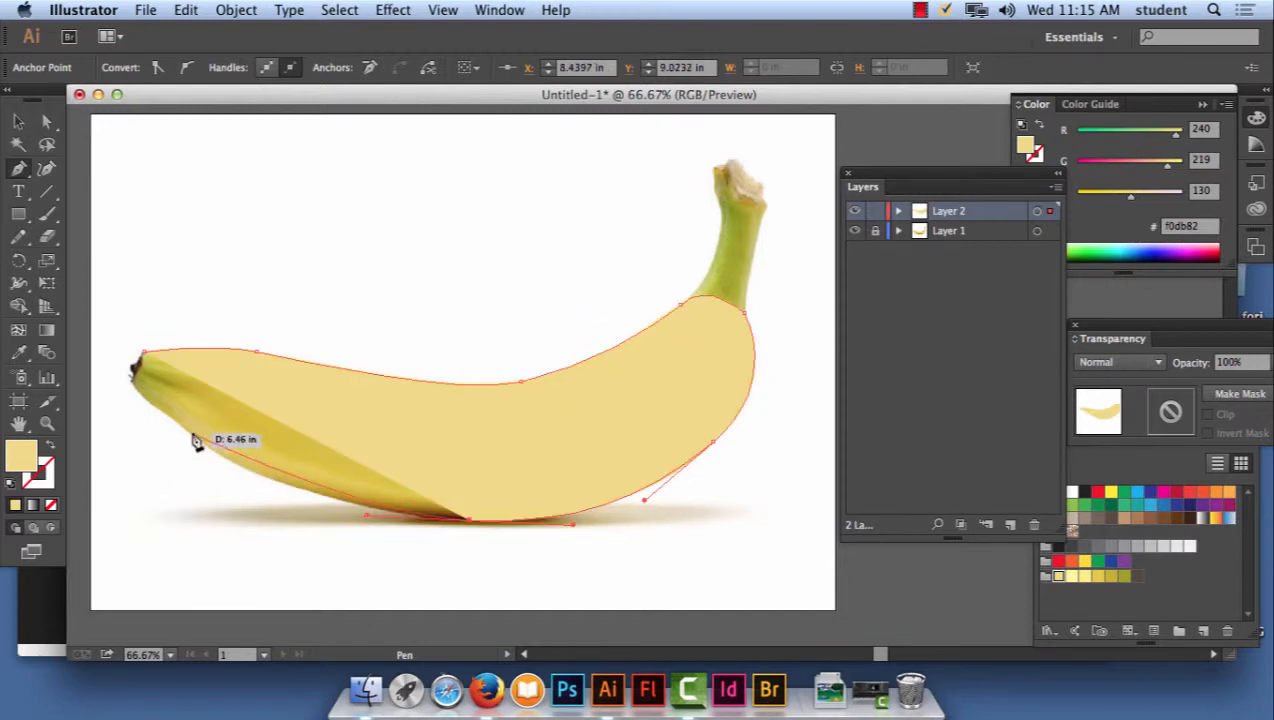
pyautogui.moveTo(220, 455); pyautogui.dragTo(213, 344)
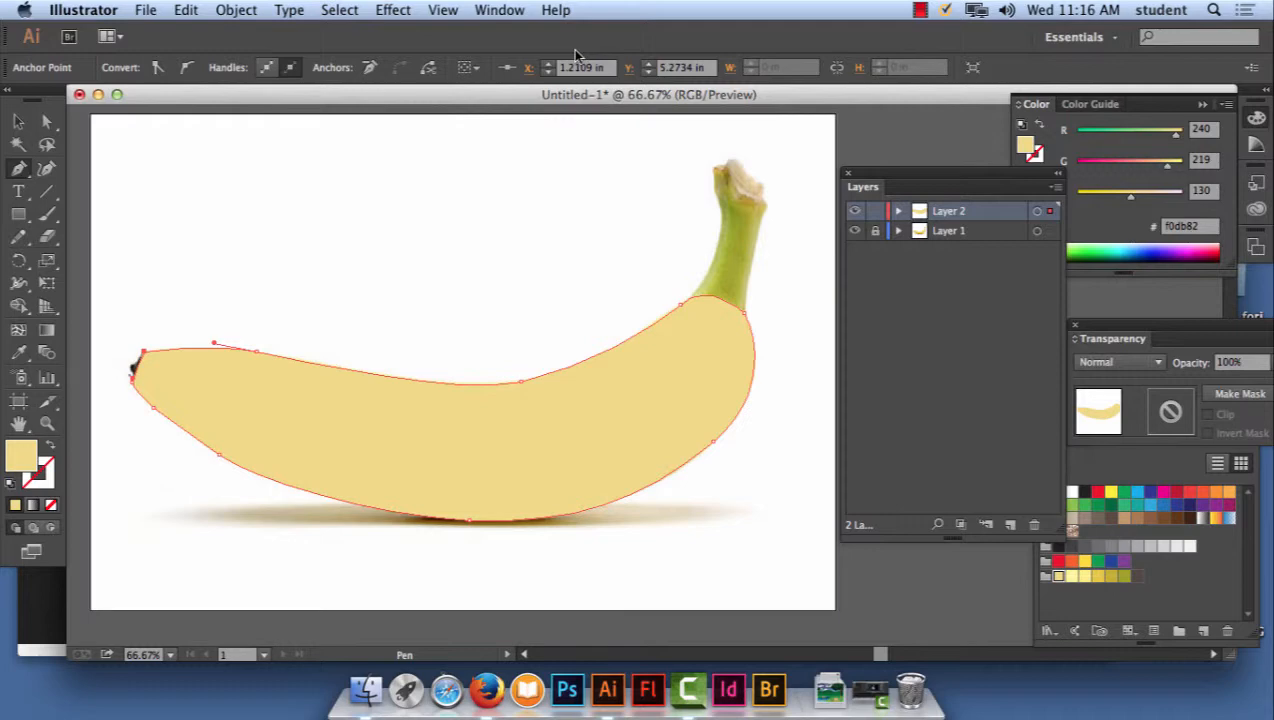
# - Select the traced body, add a gradient mesh point near its stem end, and raise the horizontal mesh line's end point at the tip
pyautogui.click(18, 121)
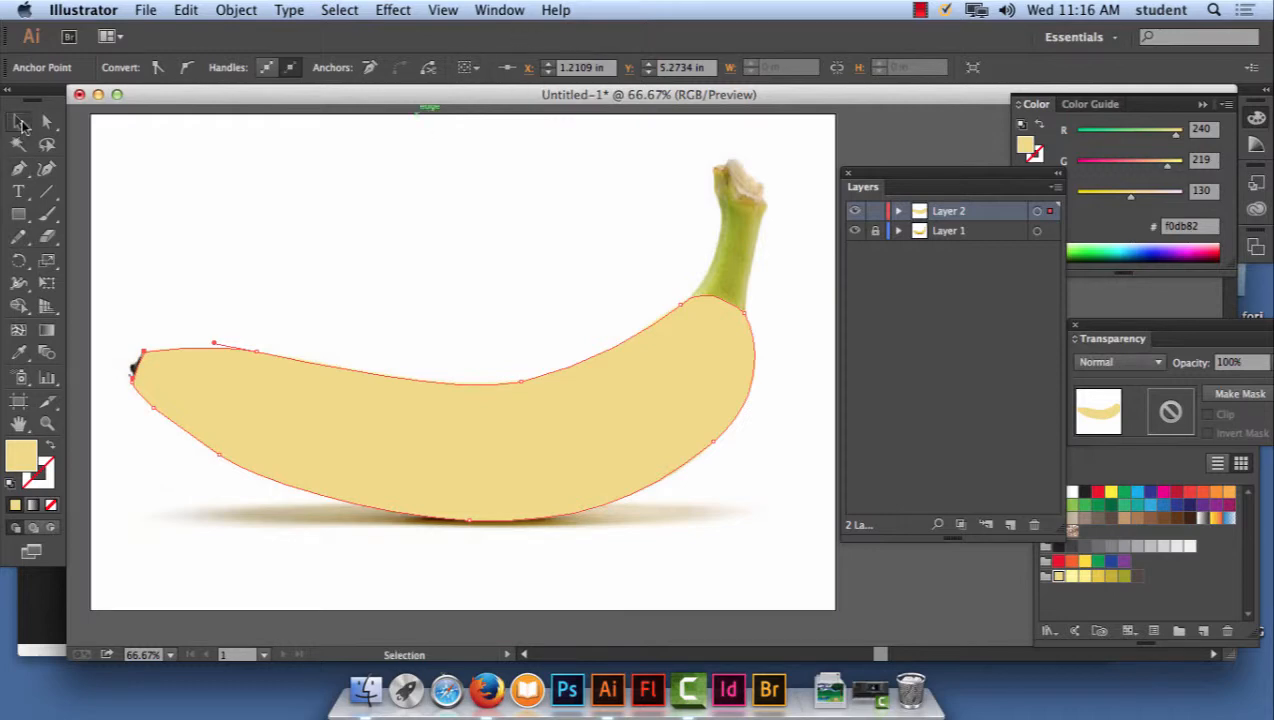
pyautogui.click(279, 222)
pyautogui.click(329, 473)
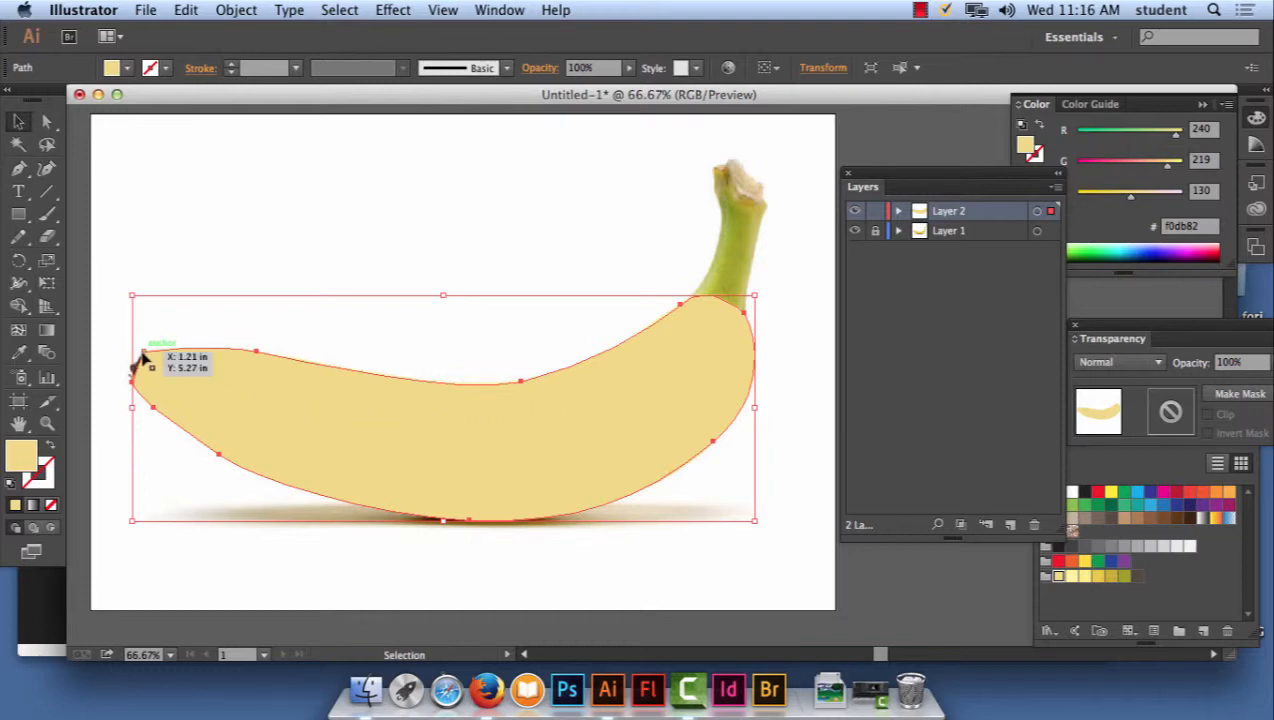
pyautogui.click(17, 333)
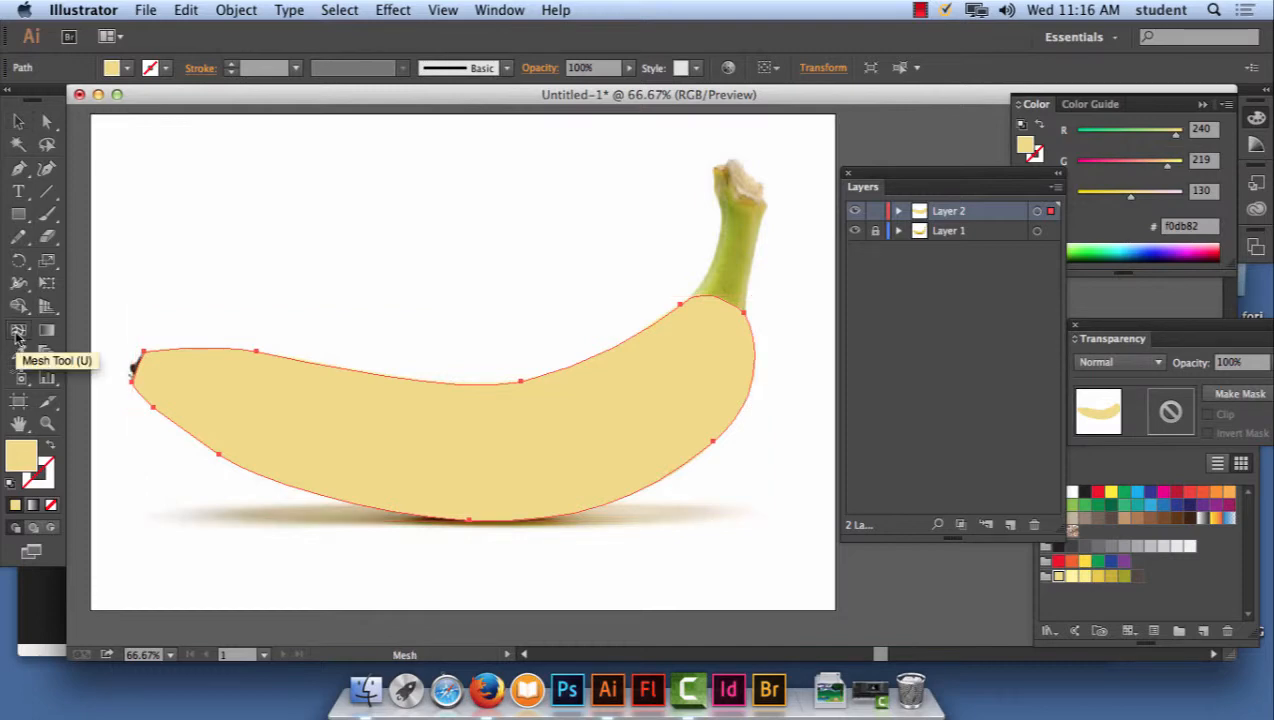
pyautogui.click(667, 360)
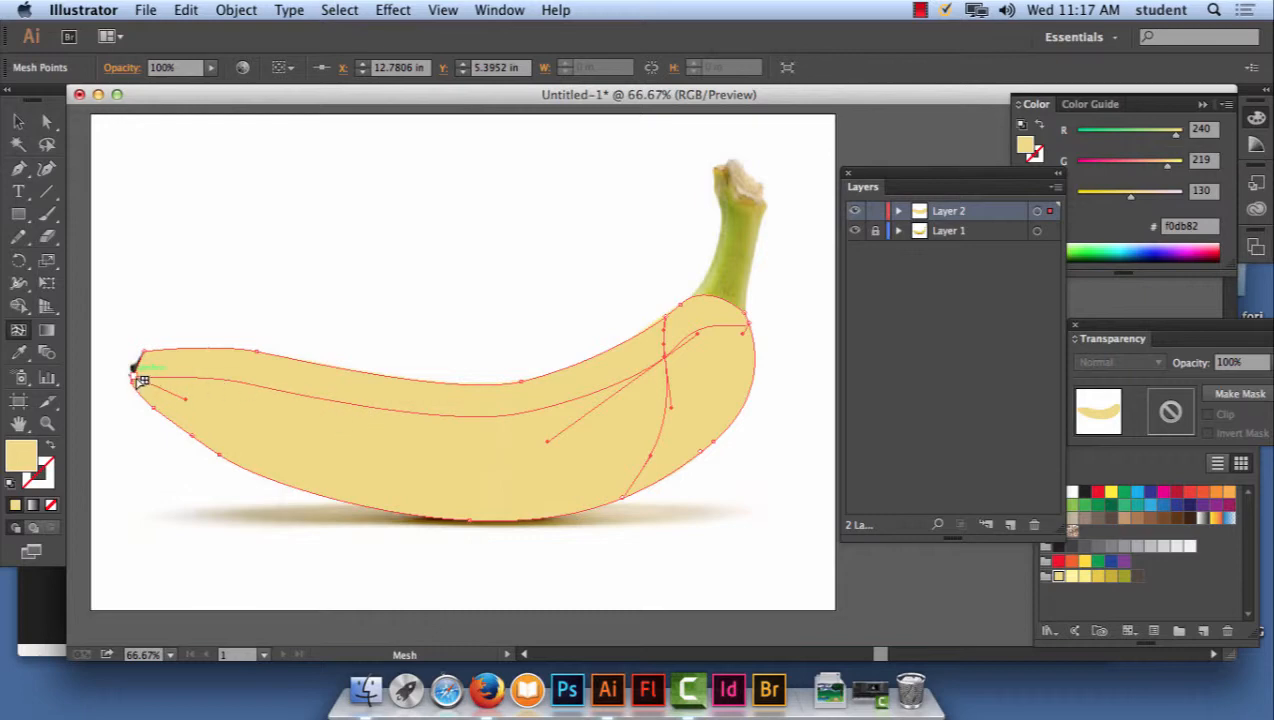
pyautogui.moveTo(140, 378); pyautogui.dragTo(139, 364)
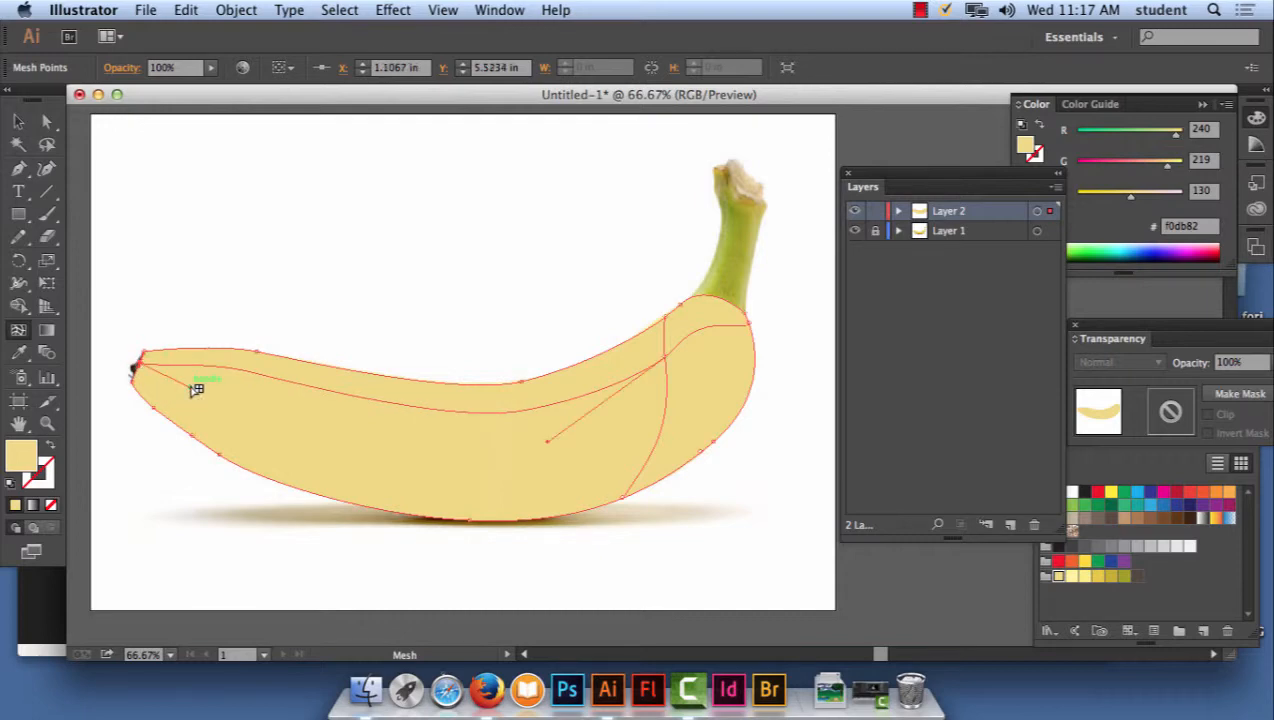
# - Reshape the horizontal mesh line with its direction handles and stem-side end point, and add a second mesh point just below the stem base
pyautogui.moveTo(190, 377)
pyautogui.mouseDown()
pyautogui.moveTo(188, 350)
pyautogui.moveTo(187, 383)
pyautogui.mouseUp()
pyautogui.moveTo(549, 446); pyautogui.dragTo(508, 431)
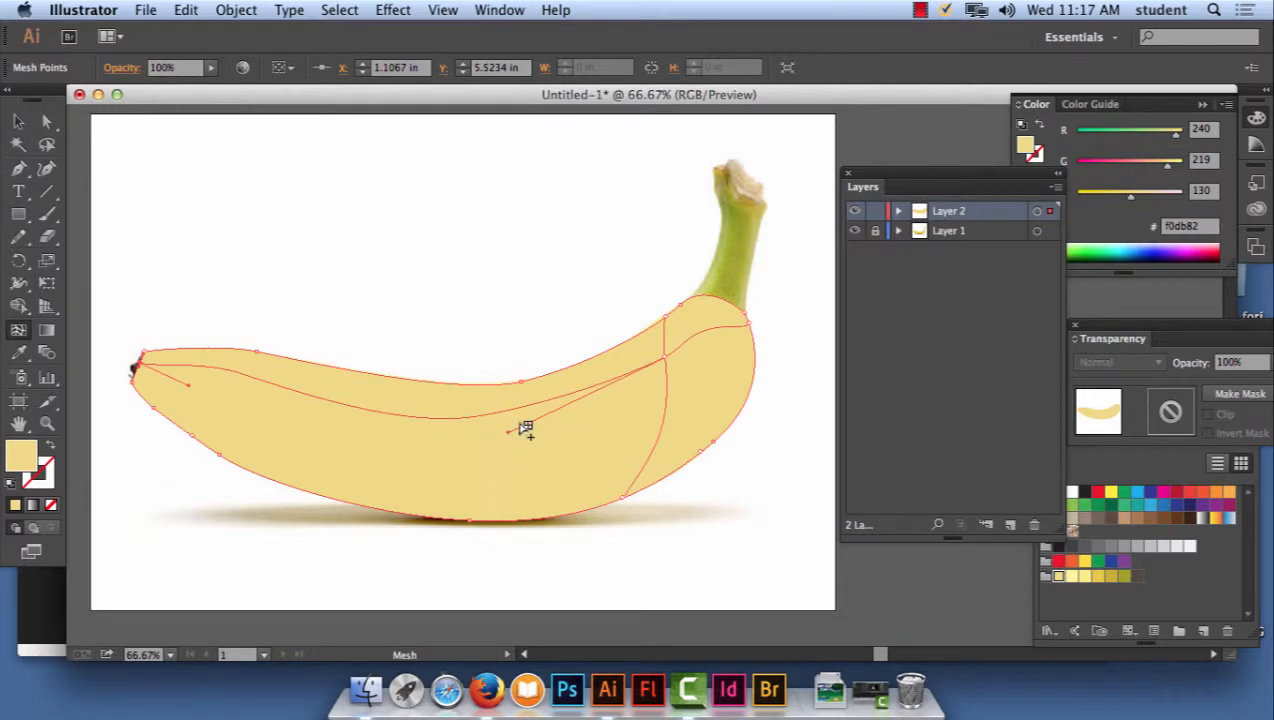
pyautogui.moveTo(749, 330)
pyautogui.mouseDown()
pyautogui.moveTo(726, 300)
pyautogui.moveTo(748, 326)
pyautogui.mouseUp()
pyautogui.moveTo(748, 322); pyautogui.dragTo(746, 321)
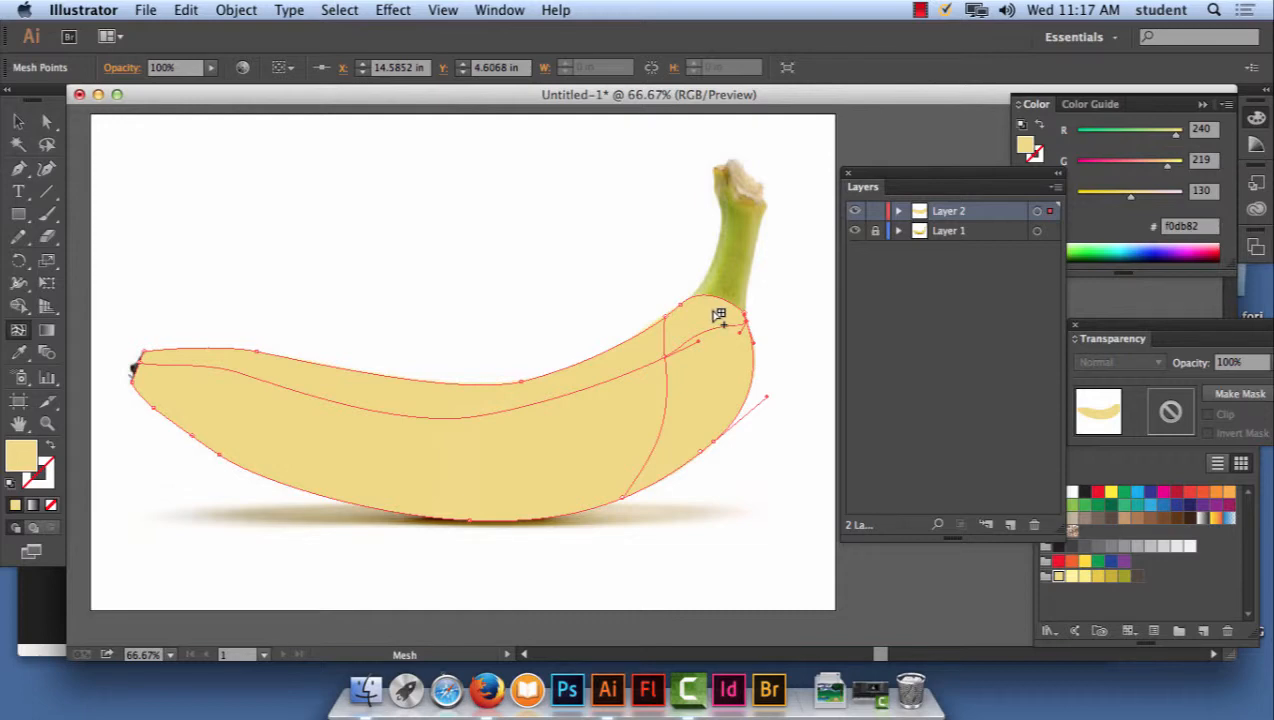
pyautogui.click(714, 331)
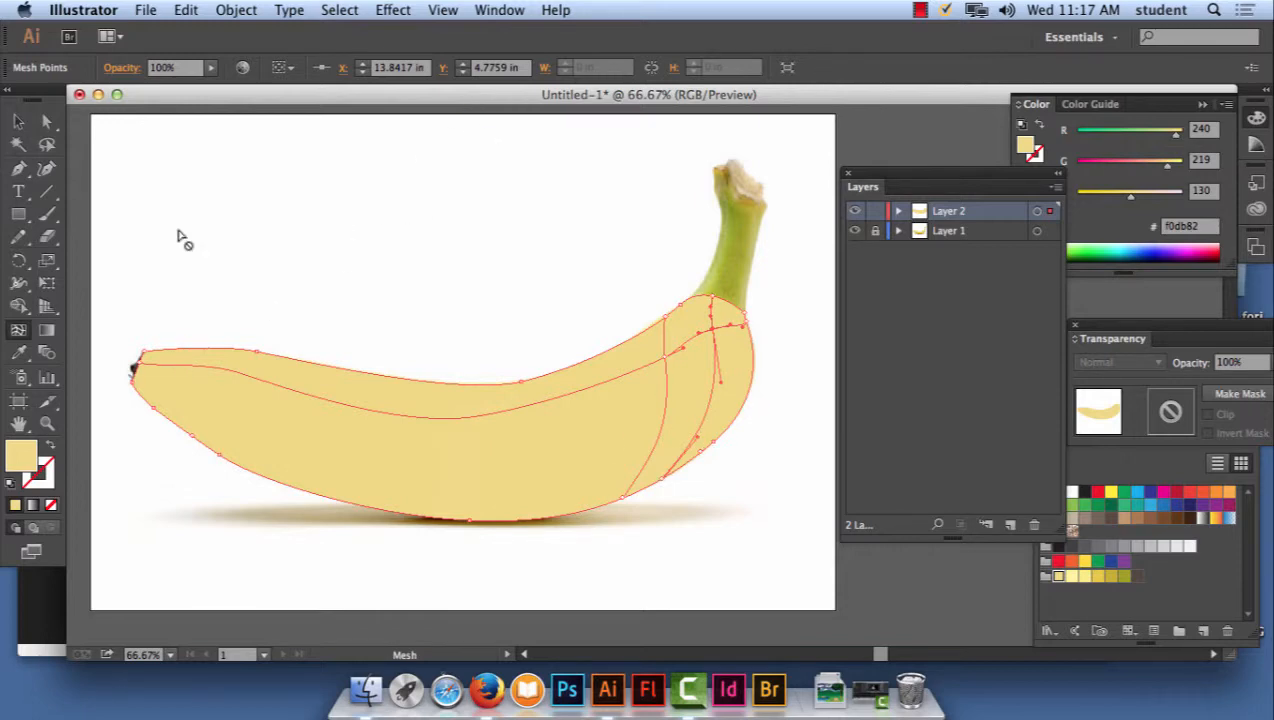
# - Move the meshed banana body down off the photo, placing it below the original banana for side-by-side comparison
pyautogui.click(18, 121)
pyautogui.click(322, 179)
pyautogui.moveTo(537, 432); pyautogui.dragTo(581, 553)
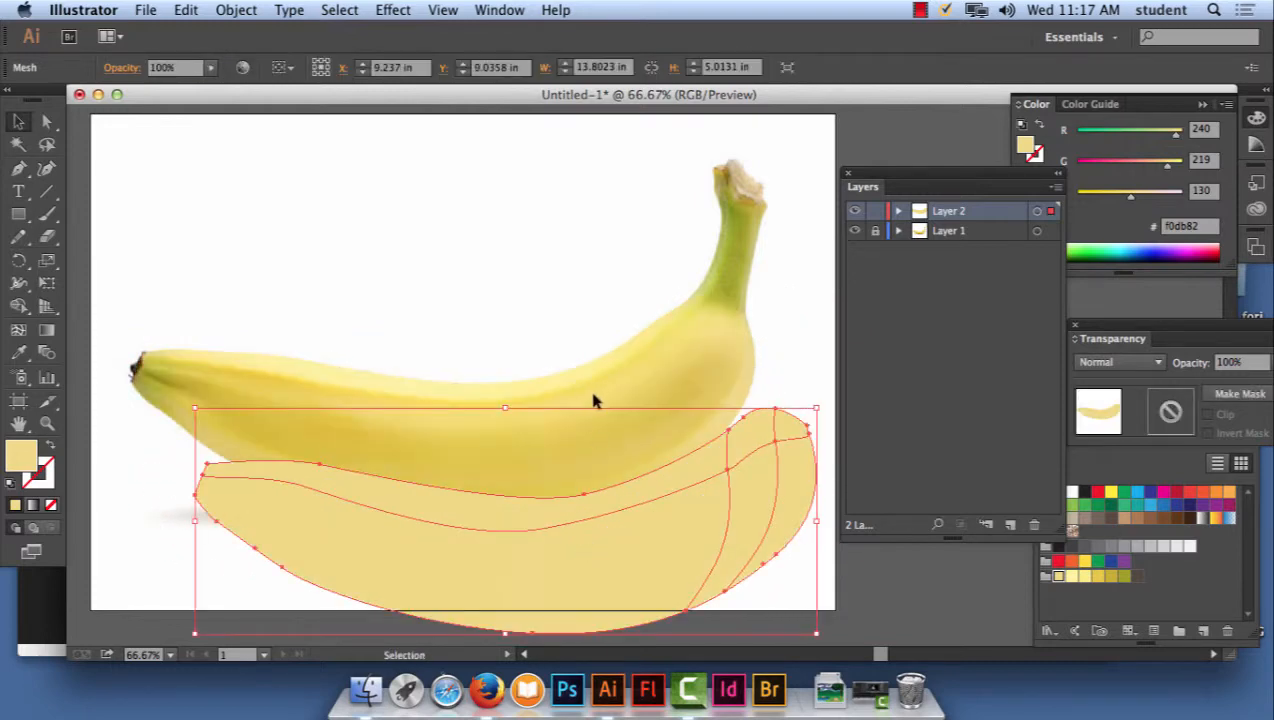
pyautogui.click(528, 195)
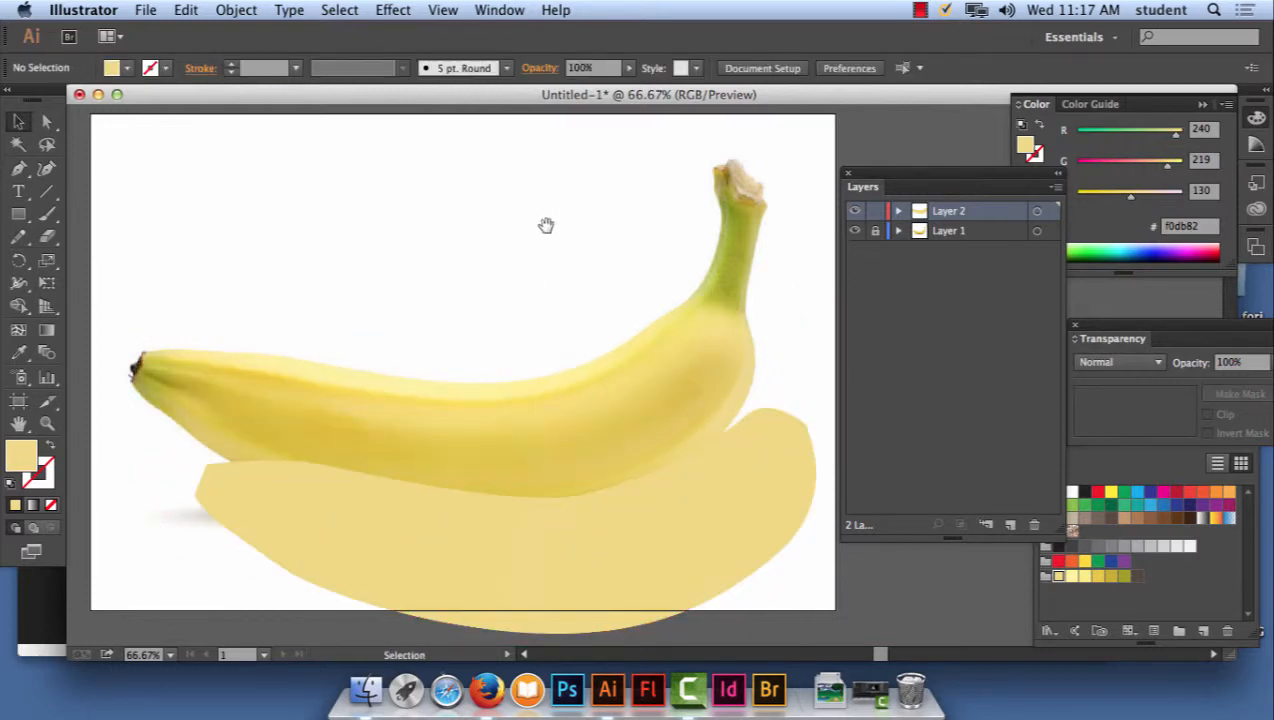
pyautogui.moveTo(546, 225); pyautogui.dragTo(529, 119)
pyautogui.moveTo(540, 397); pyautogui.dragTo(486, 451)
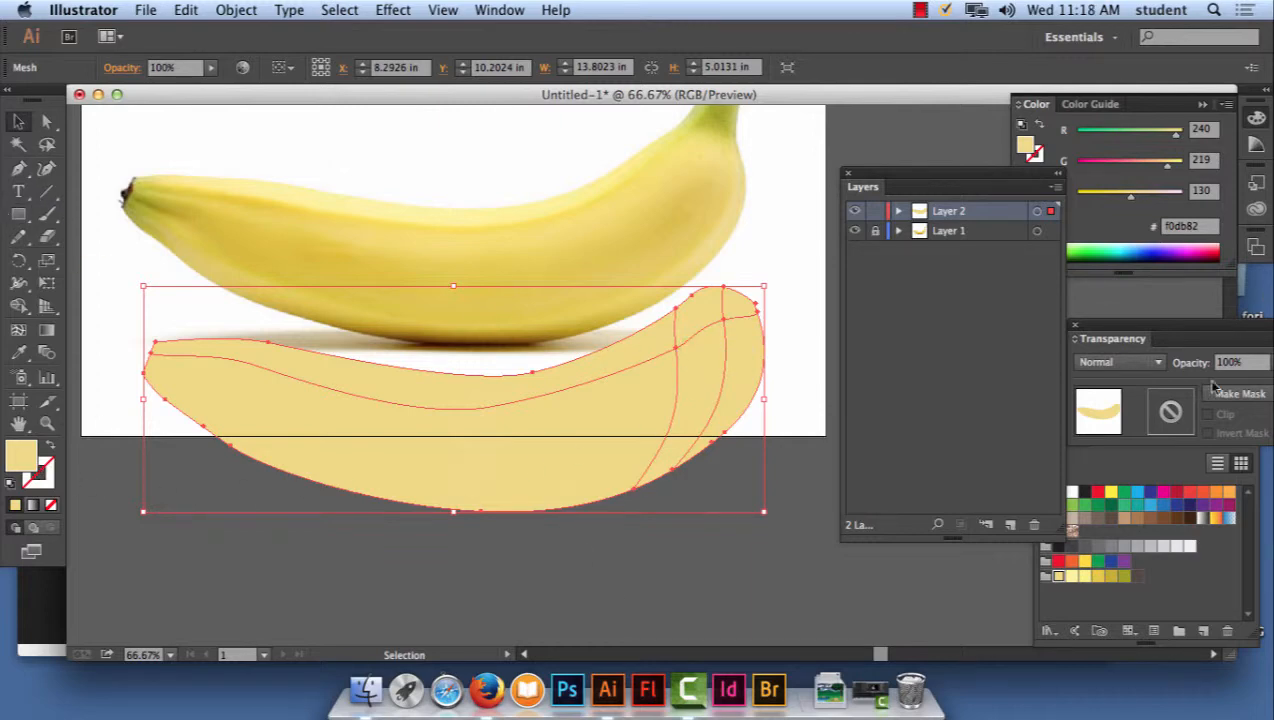
# - Bring the Swatches panel beside the artwork and colour the upper mesh point near the stem end with the R=231 G=203 B=56 swatch
pyautogui.click(1167, 455)
pyautogui.moveTo(1138, 428); pyautogui.dragTo(921, 224)
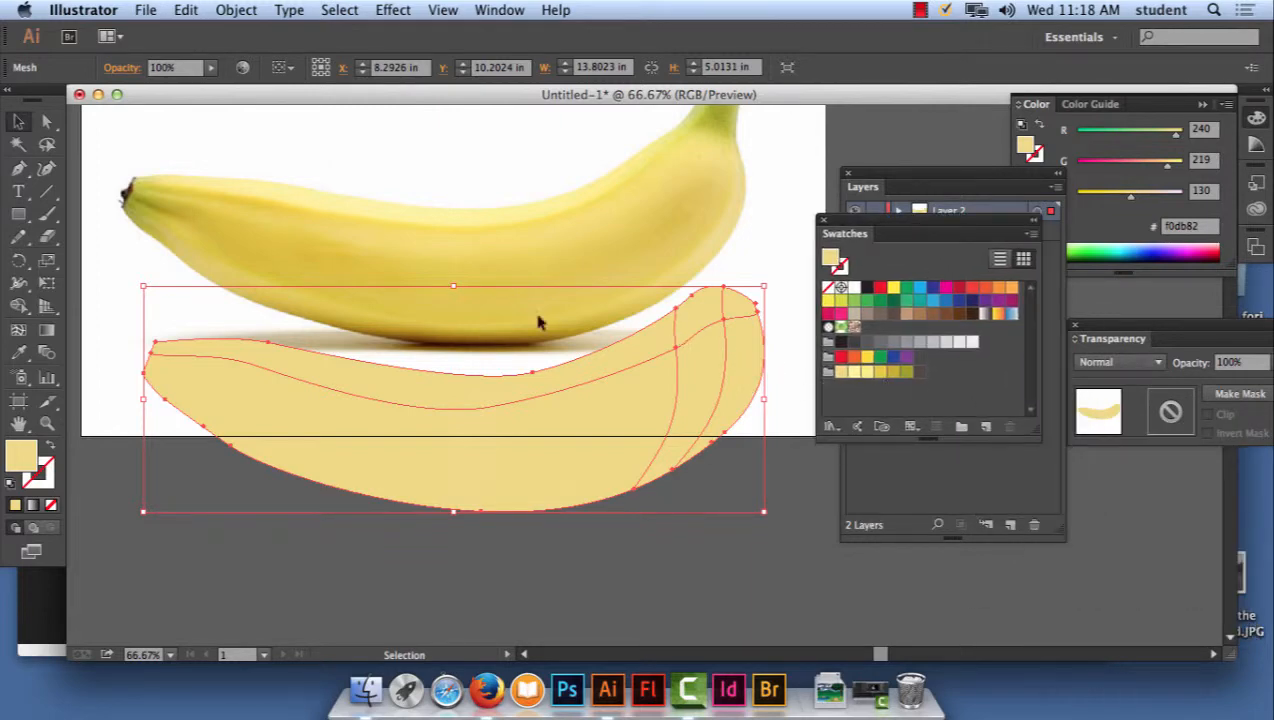
pyautogui.click(46, 121)
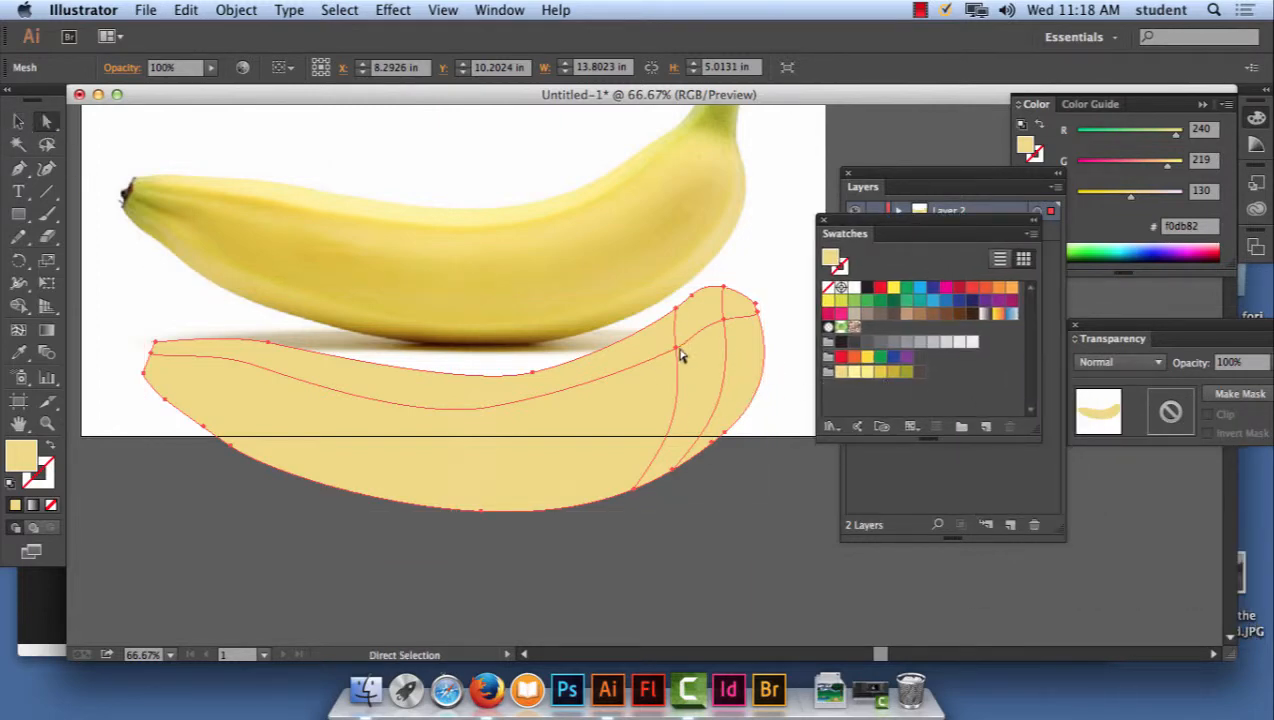
pyautogui.click(685, 355)
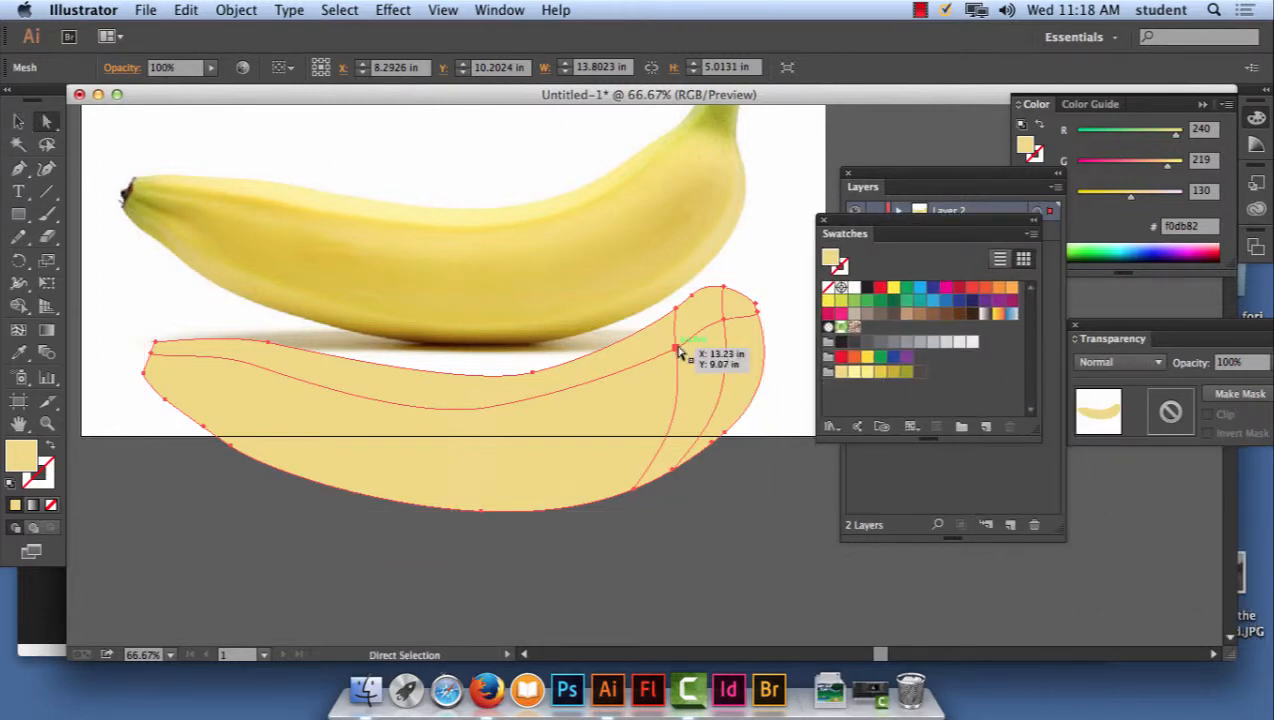
pyautogui.click(881, 373)
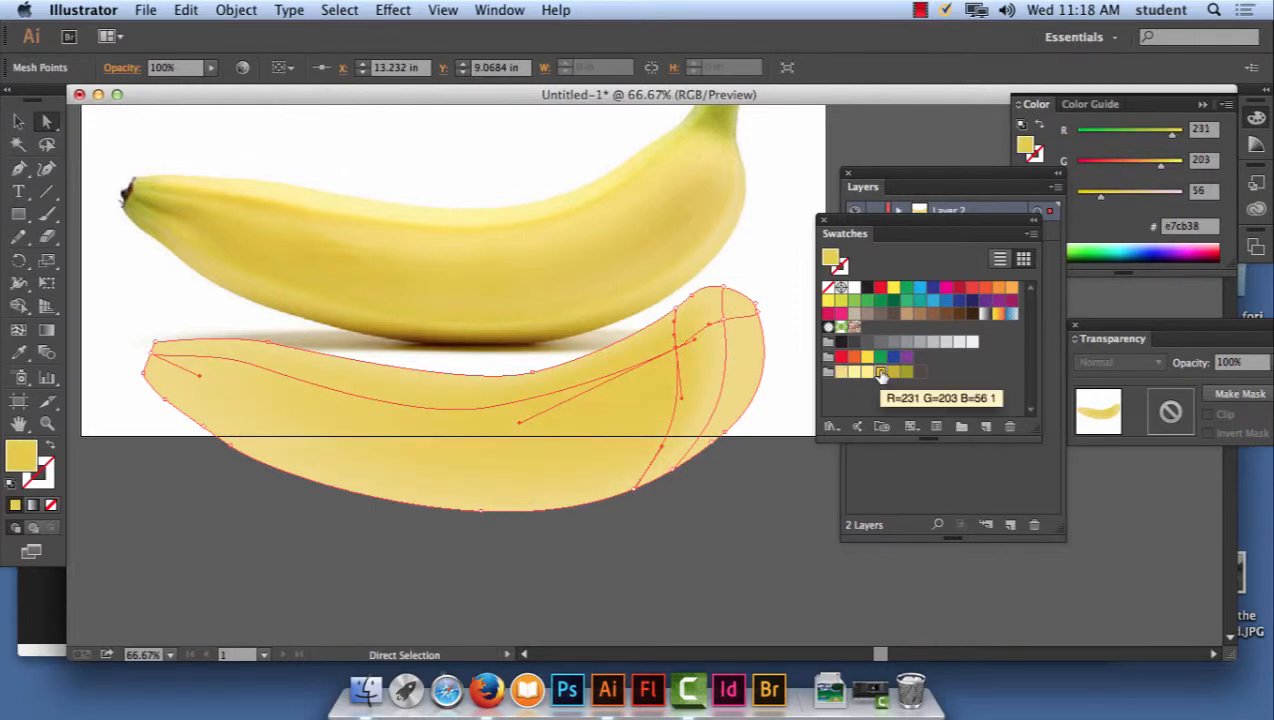
pyautogui.click(893, 372)
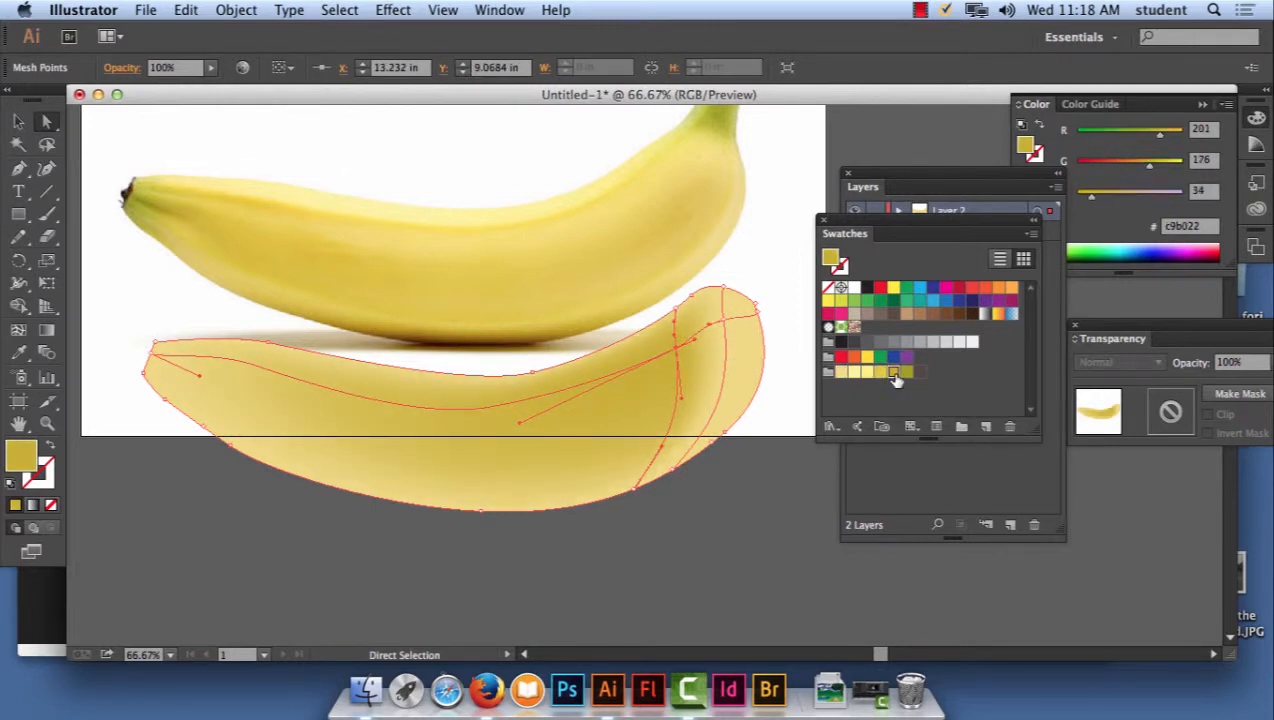
pyautogui.click(881, 373)
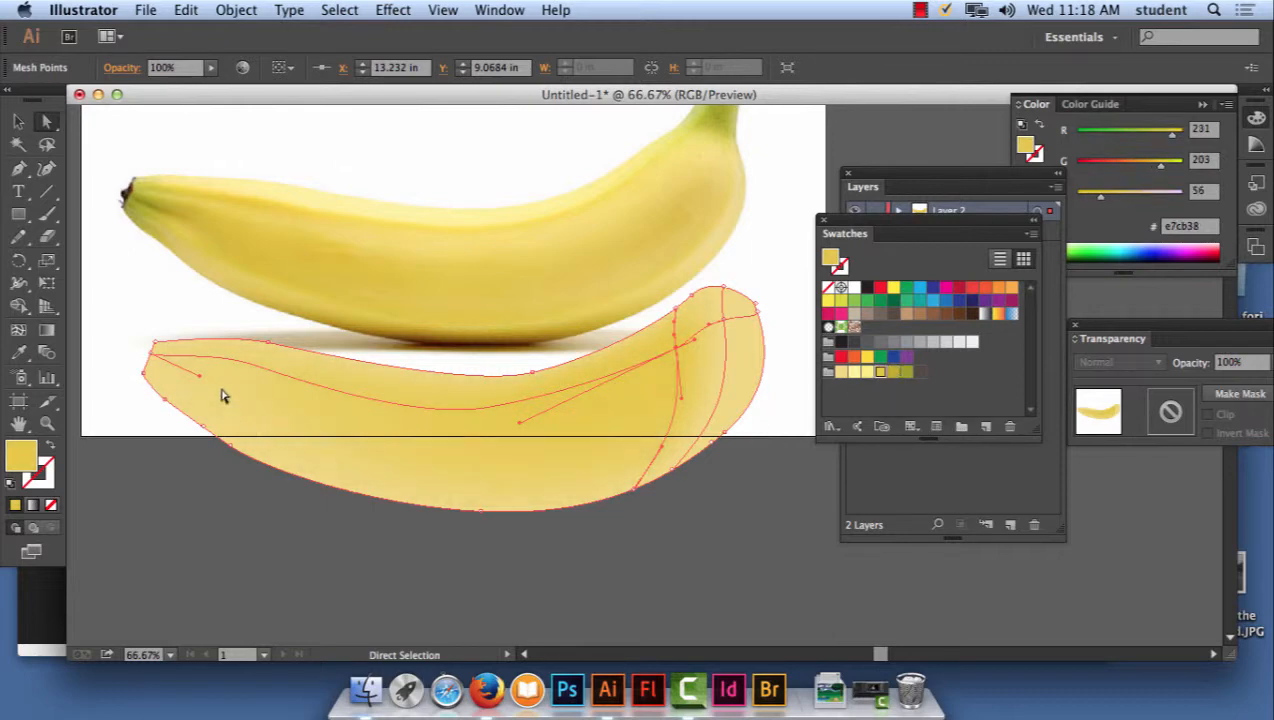
# - Colour the mesh line's end point at the tip with the R=231 G=203 B=56 swatch and adjust the line's long stem-side handle
pyautogui.click(152, 354)
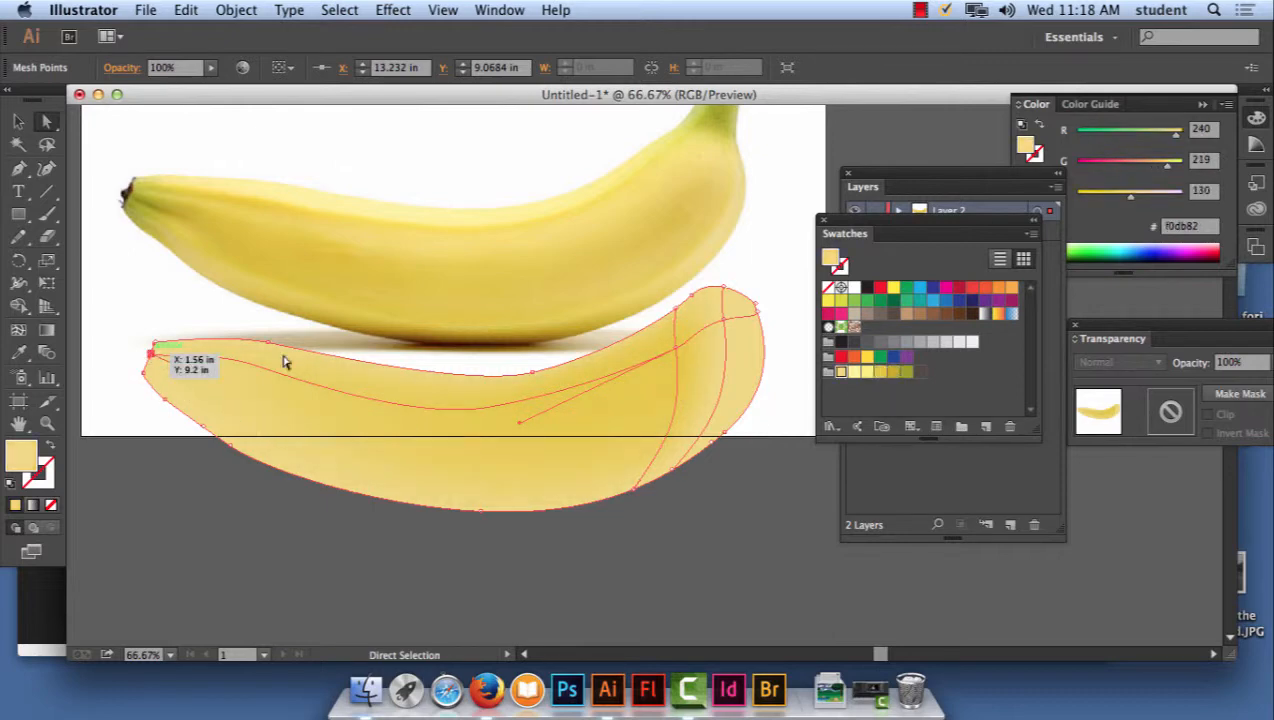
pyautogui.click(881, 373)
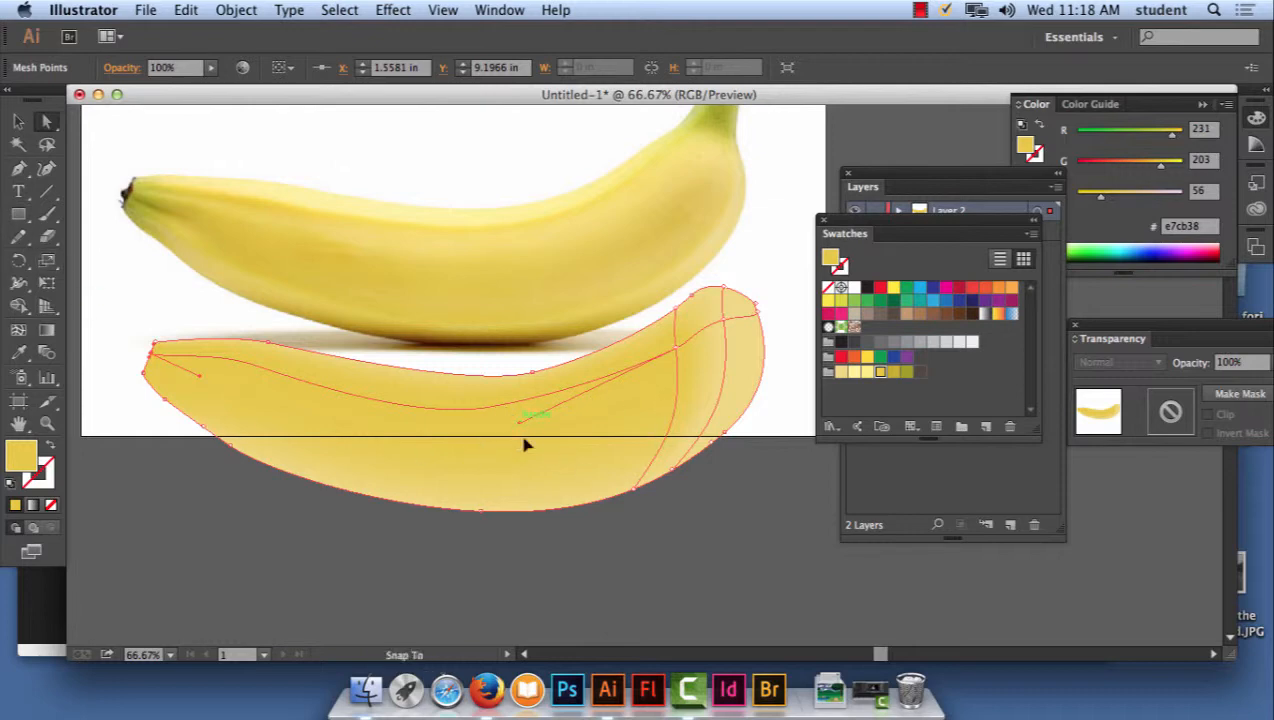
pyautogui.moveTo(525, 430); pyautogui.dragTo(579, 432)
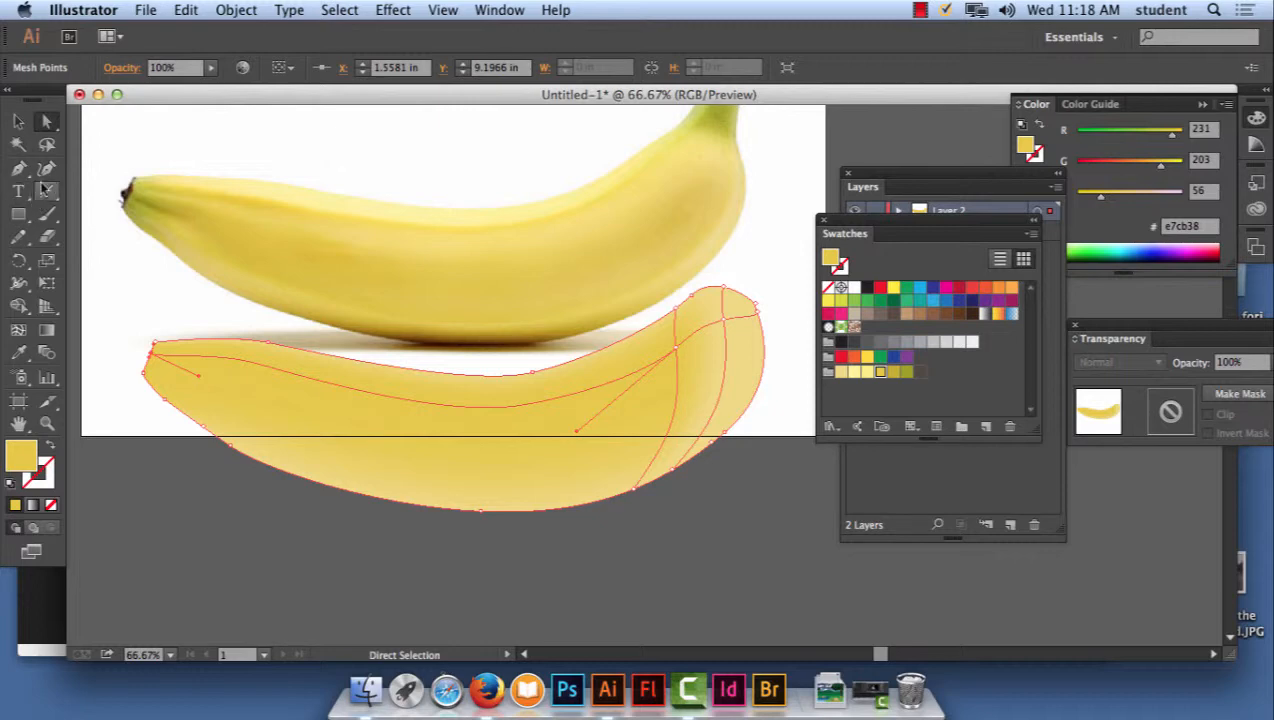
# - Add a second horizontal mesh line just below the first, colouring its stem-end point fef080 and its tip end point fff598
pyautogui.click(18, 330)
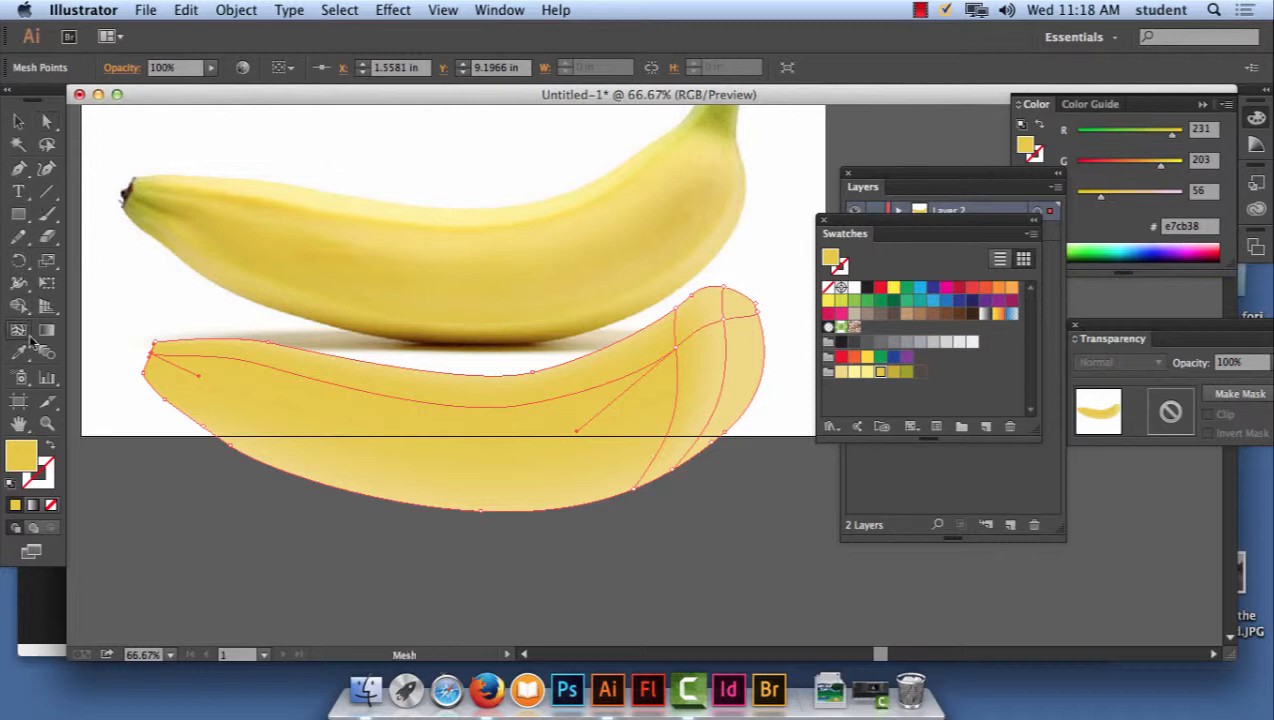
pyautogui.click(682, 368)
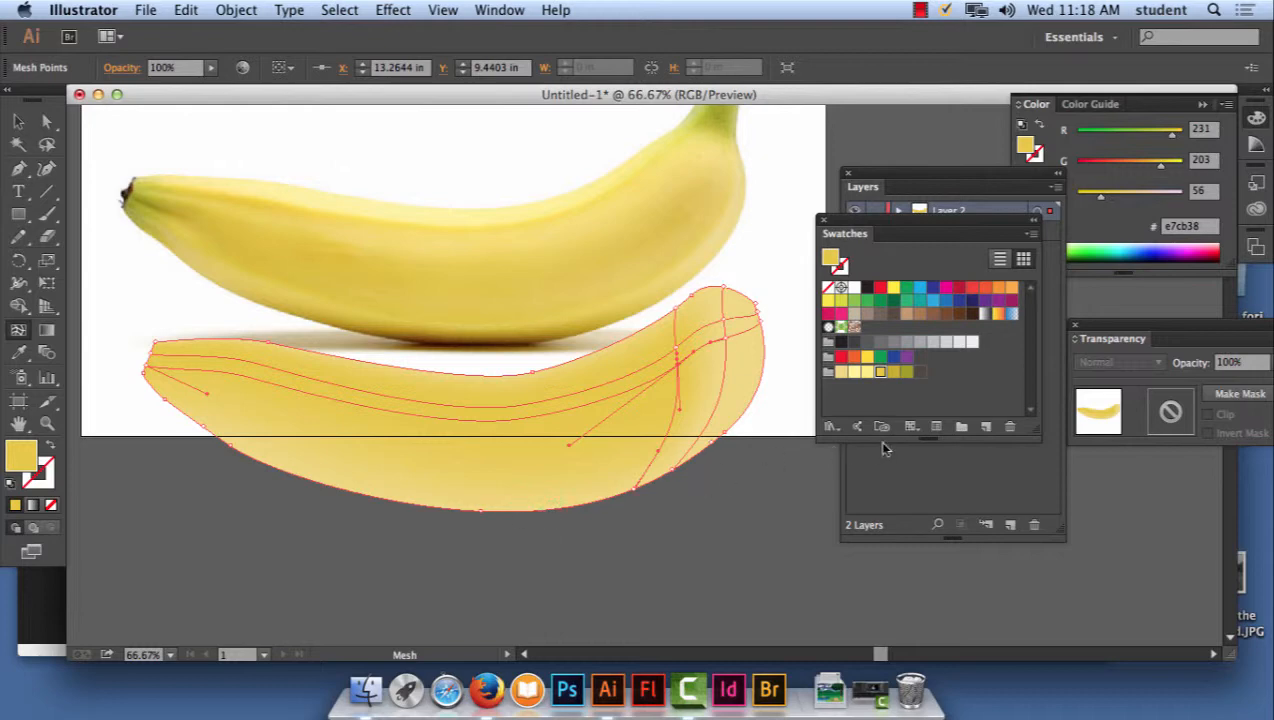
pyautogui.click(867, 374)
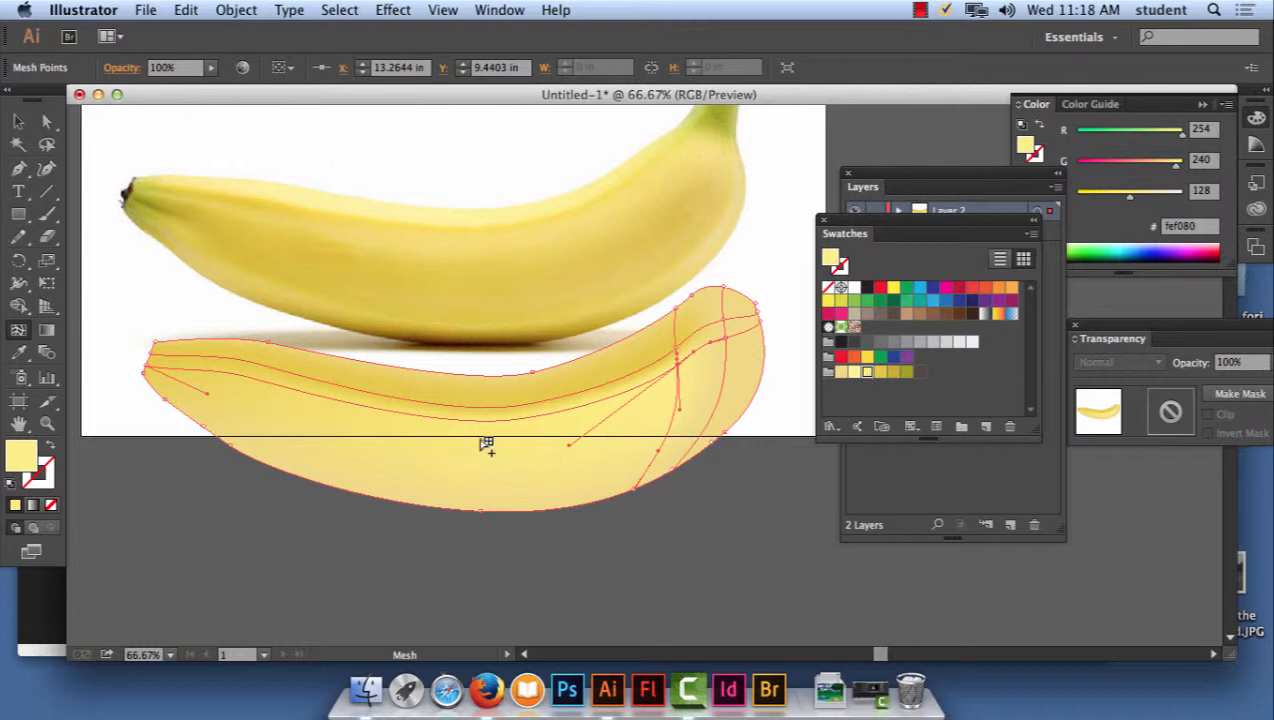
pyautogui.click(150, 370)
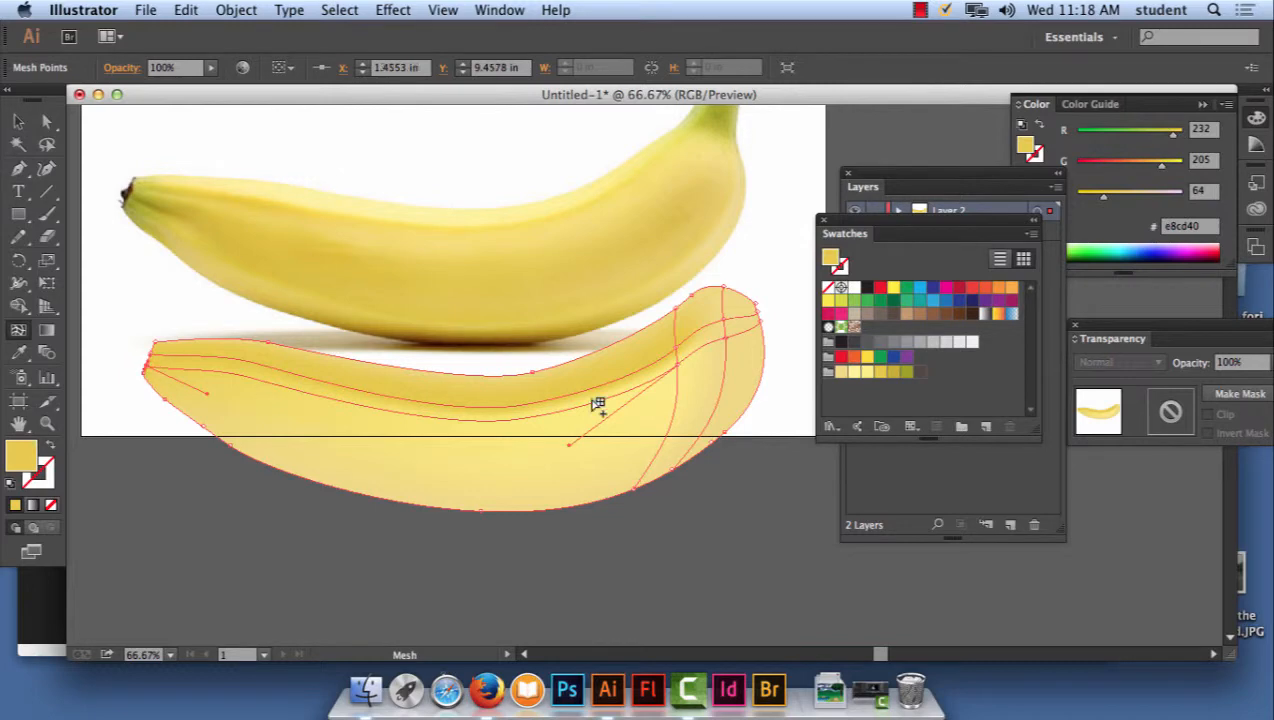
pyautogui.click(855, 373)
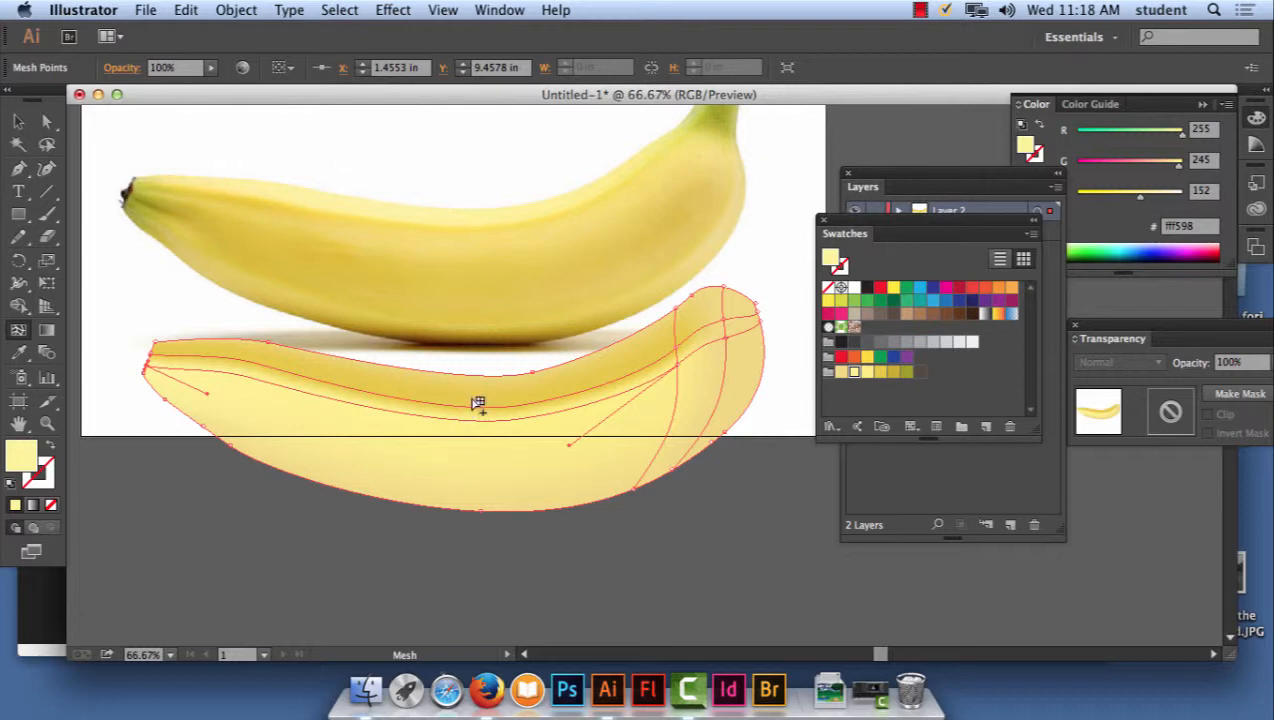
# - Raise the second mesh line's point near the stem end closer to the line above for a sharper colour edge
pyautogui.click(18, 121)
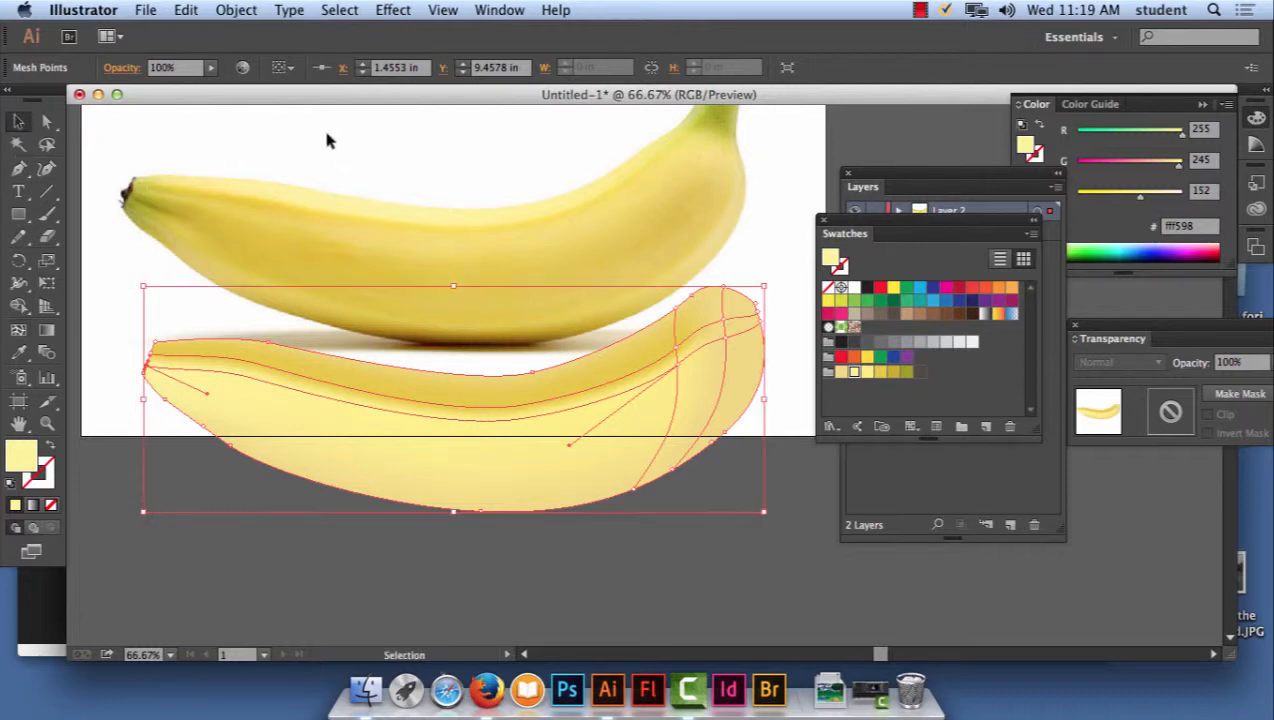
pyautogui.click(327, 140)
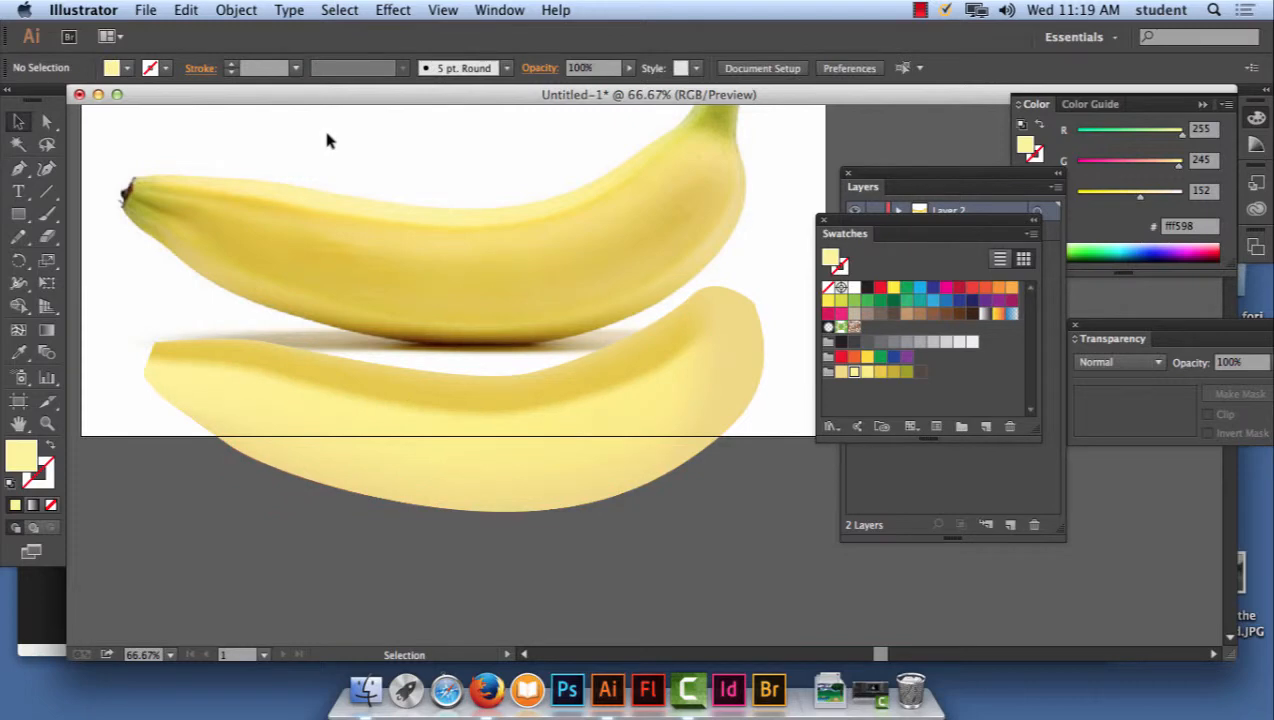
pyautogui.press('super+equal')
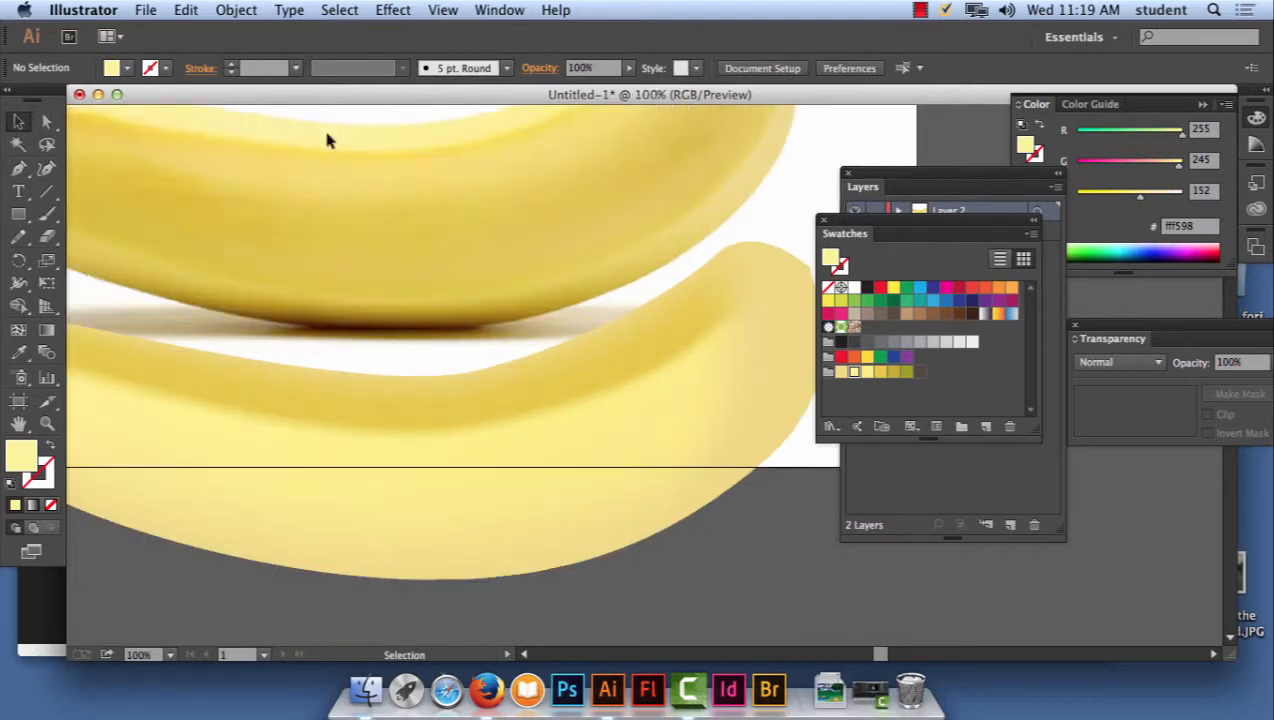
pyautogui.press('space')
pyautogui.moveTo(330, 171); pyautogui.dragTo(398, 304)
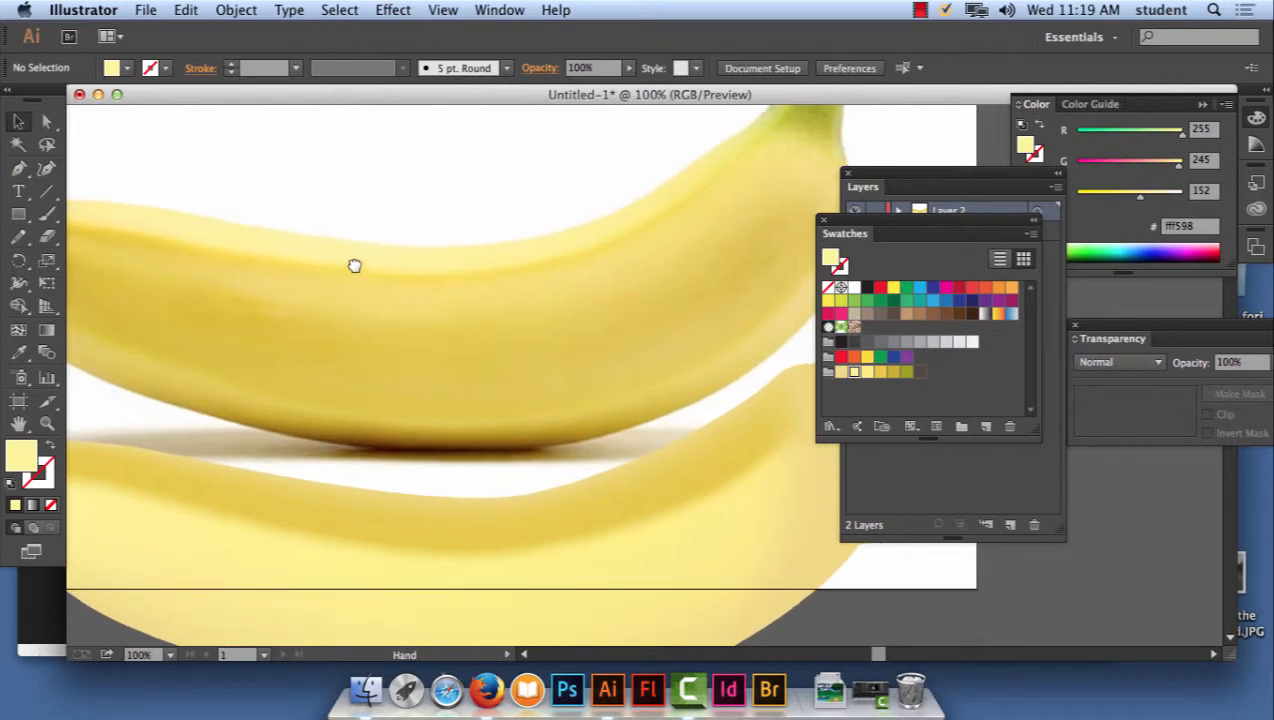
pyautogui.moveTo(355, 266)
pyautogui.mouseDown()
pyautogui.moveTo(358, 256)
pyautogui.moveTo(346, 275)
pyautogui.mouseUp()
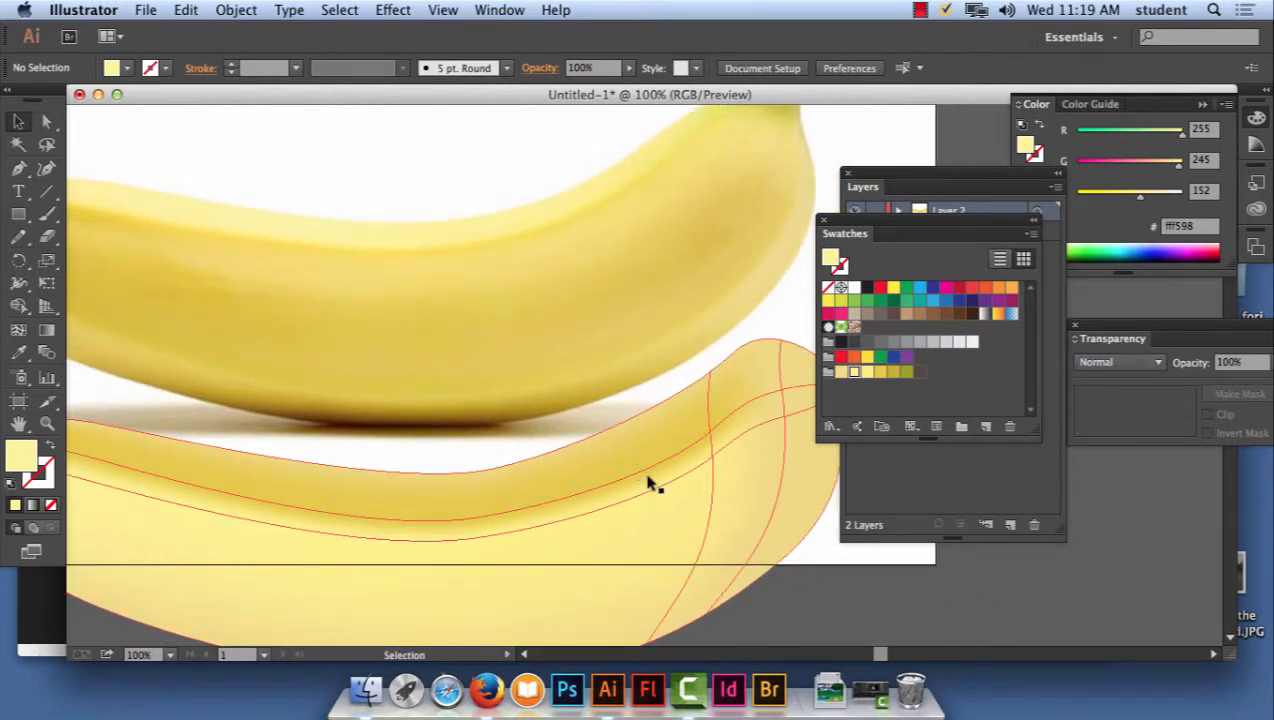
pyautogui.moveTo(711, 458); pyautogui.dragTo(715, 465)
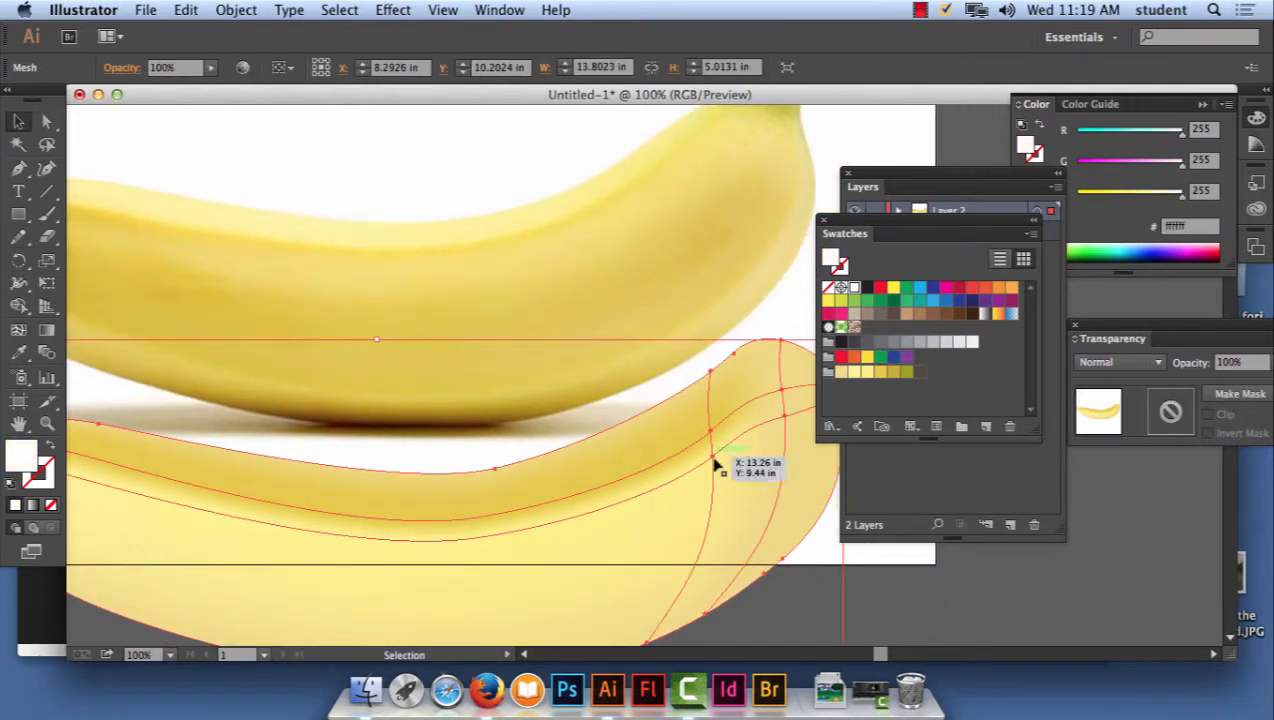
pyautogui.click(46, 120)
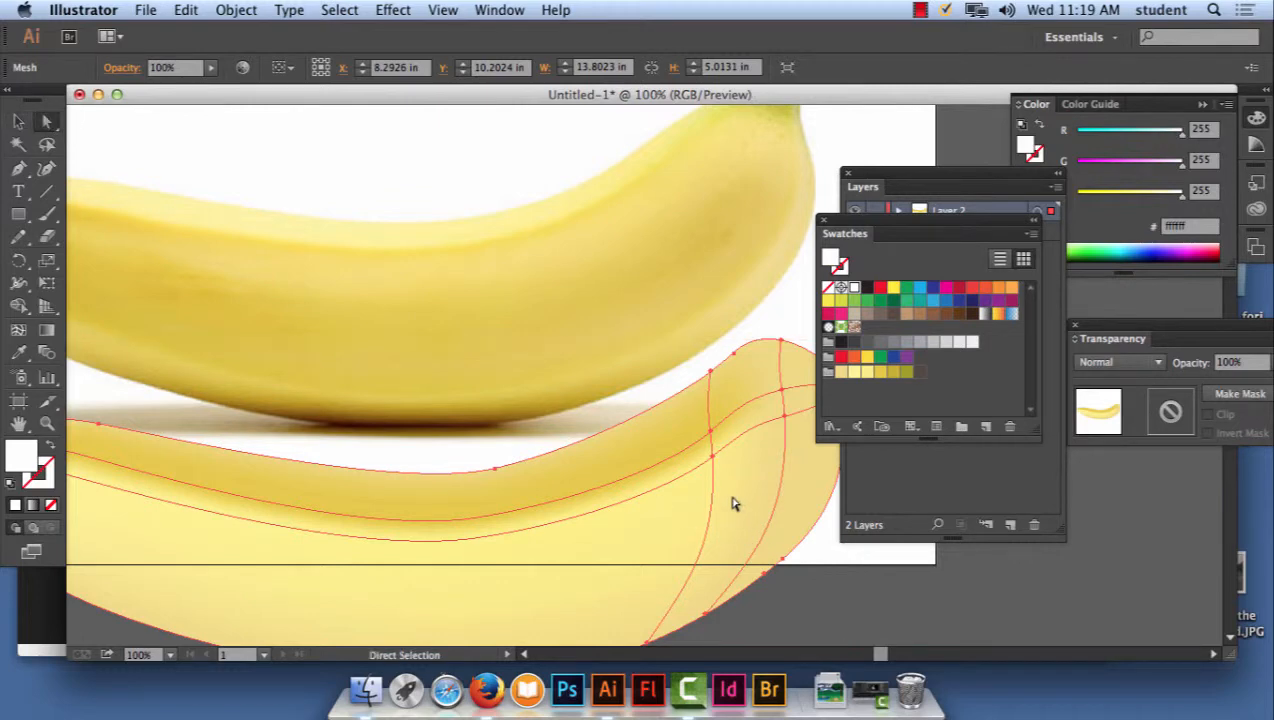
pyautogui.click(711, 460)
pyautogui.moveTo(711, 460); pyautogui.dragTo(720, 448)
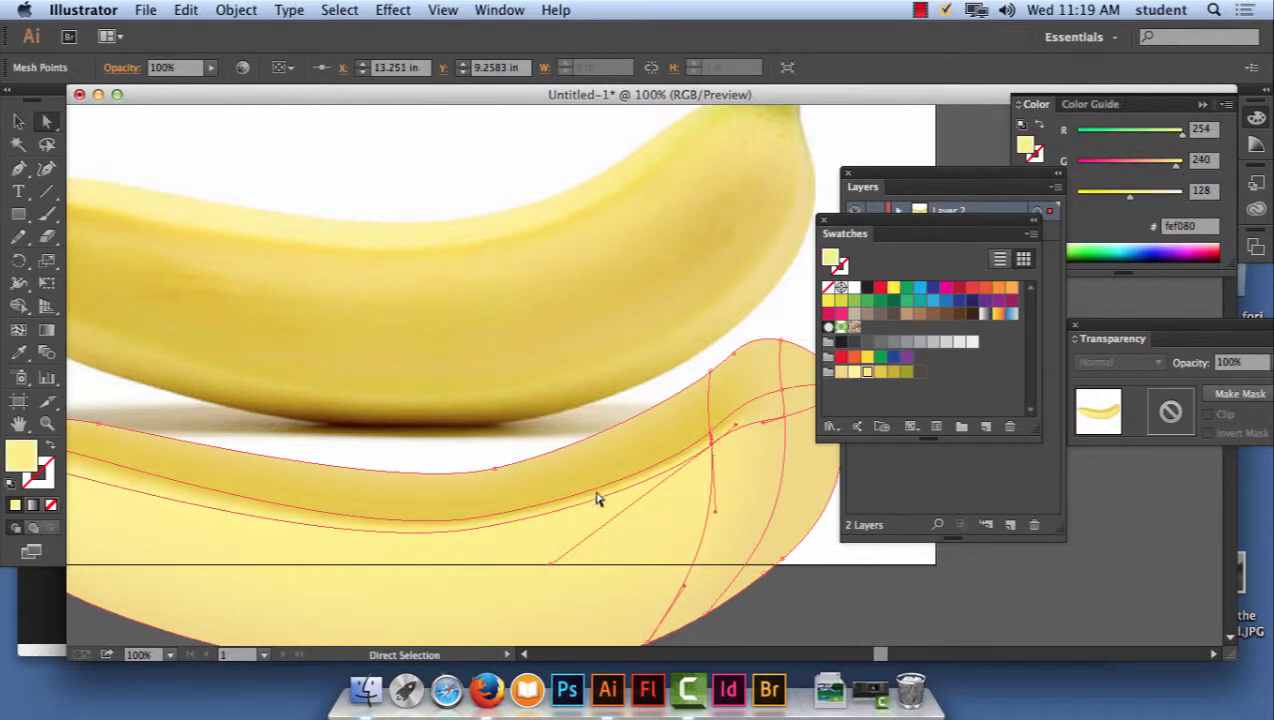
# - Raise the second mesh line's direction handle and end point at the tip closer to the line above, and deselect the mesh
pyautogui.moveTo(404, 490); pyautogui.dragTo(615, 214)
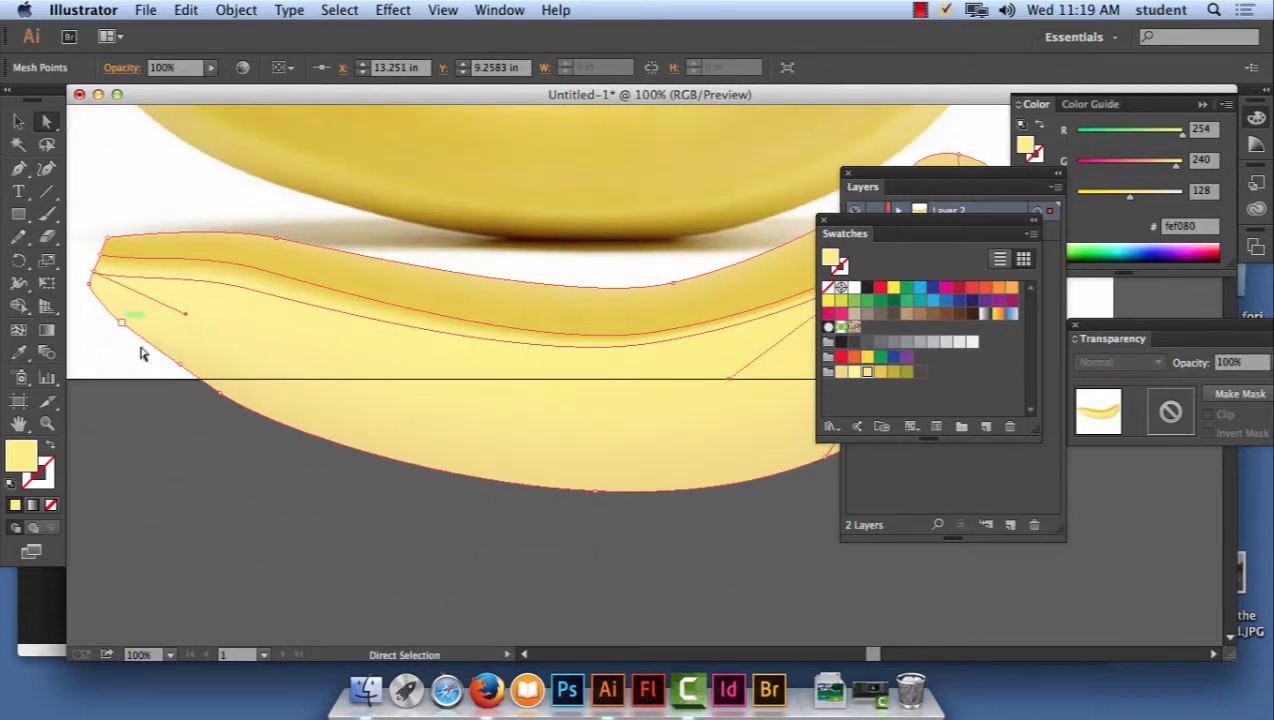
pyautogui.moveTo(185, 320); pyautogui.dragTo(188, 299)
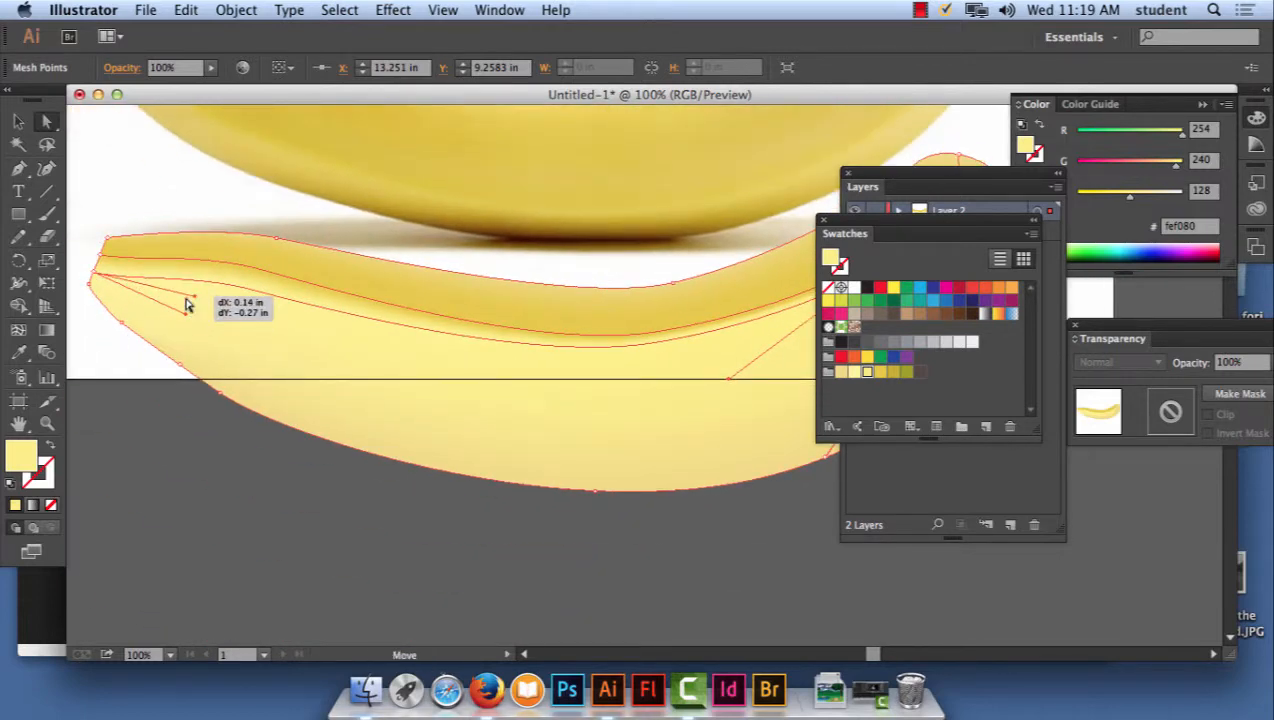
pyautogui.moveTo(105, 270); pyautogui.dragTo(98, 270)
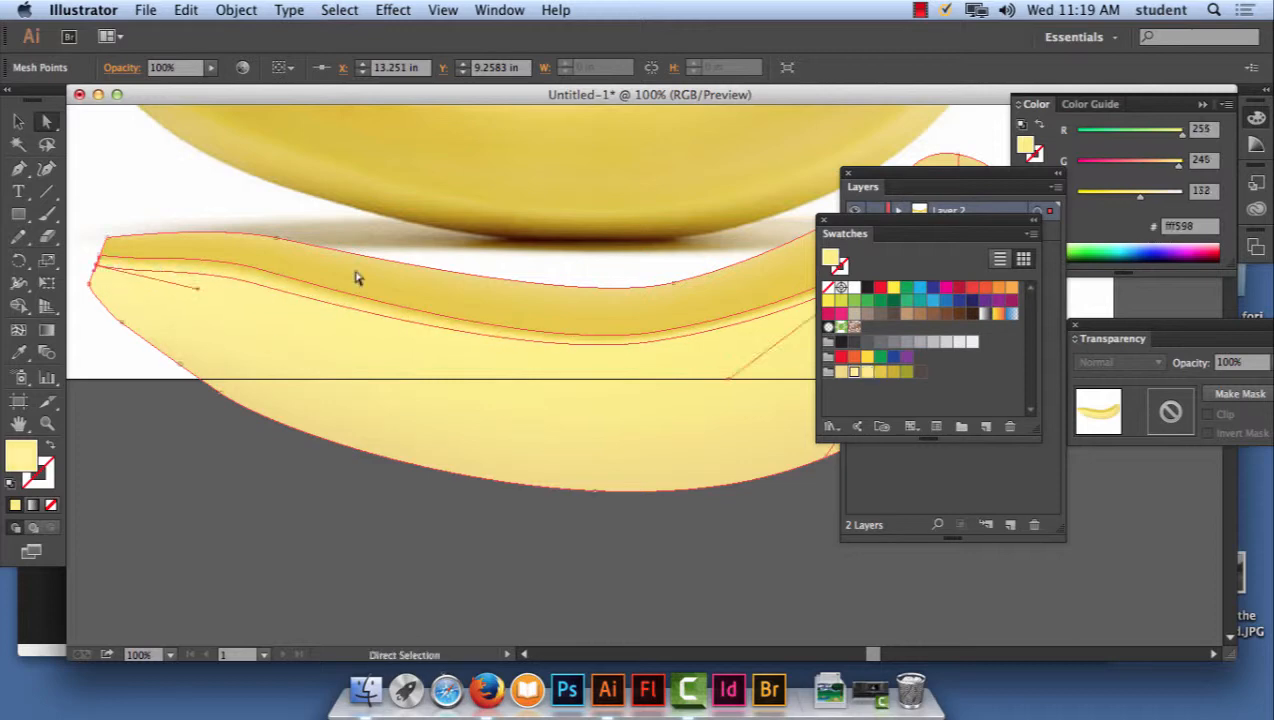
pyautogui.click(179, 210)
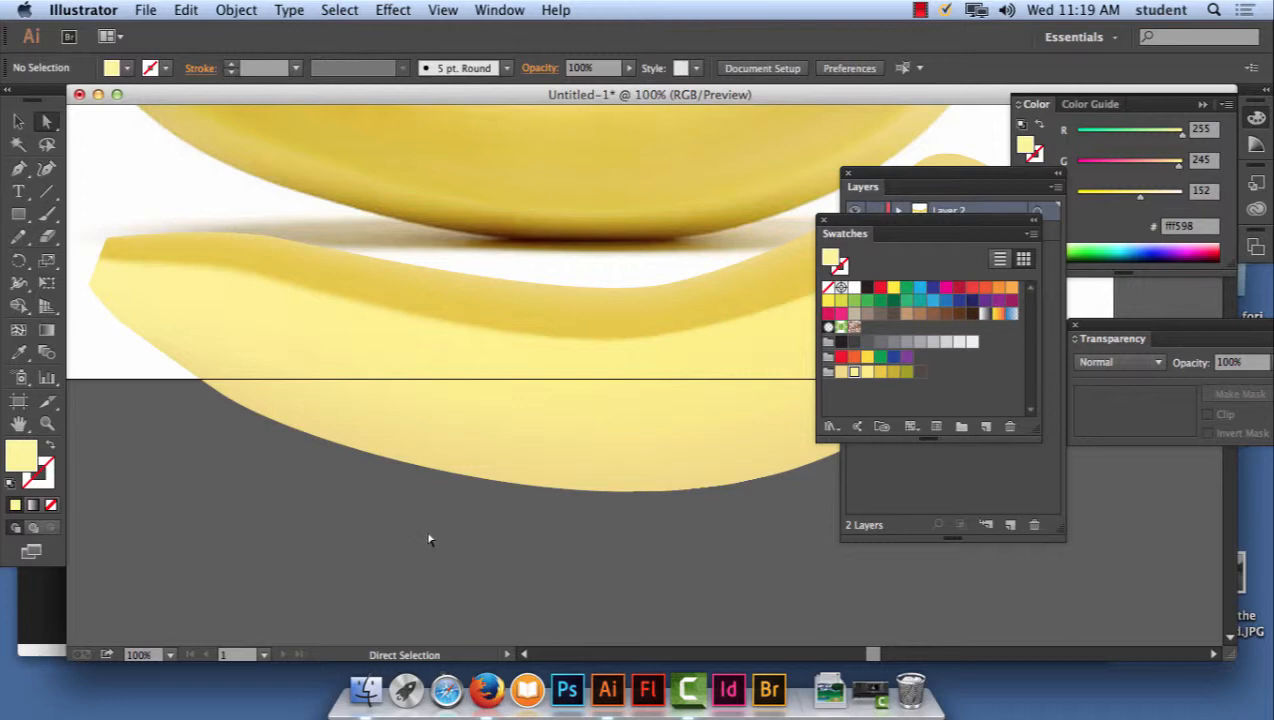
pyautogui.press('space')
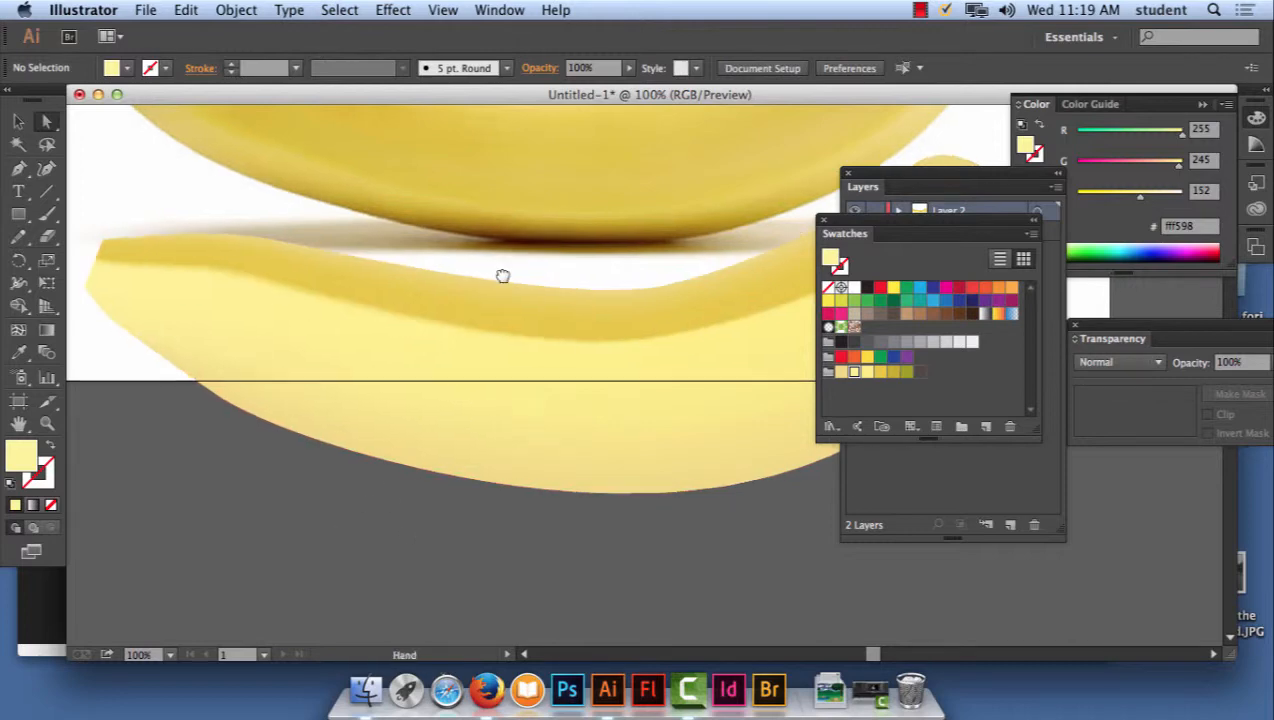
pyautogui.moveTo(500, 276); pyautogui.dragTo(432, 290)
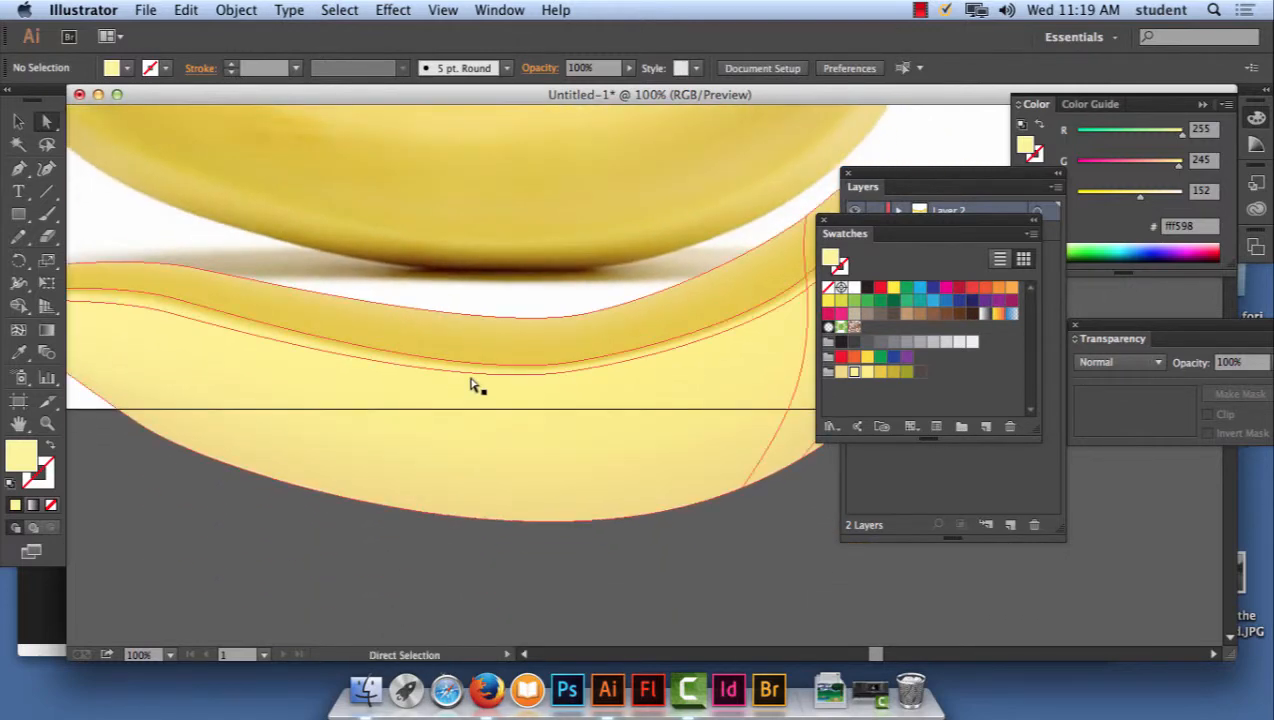
pyautogui.press('super+minus')
pyautogui.press('space')
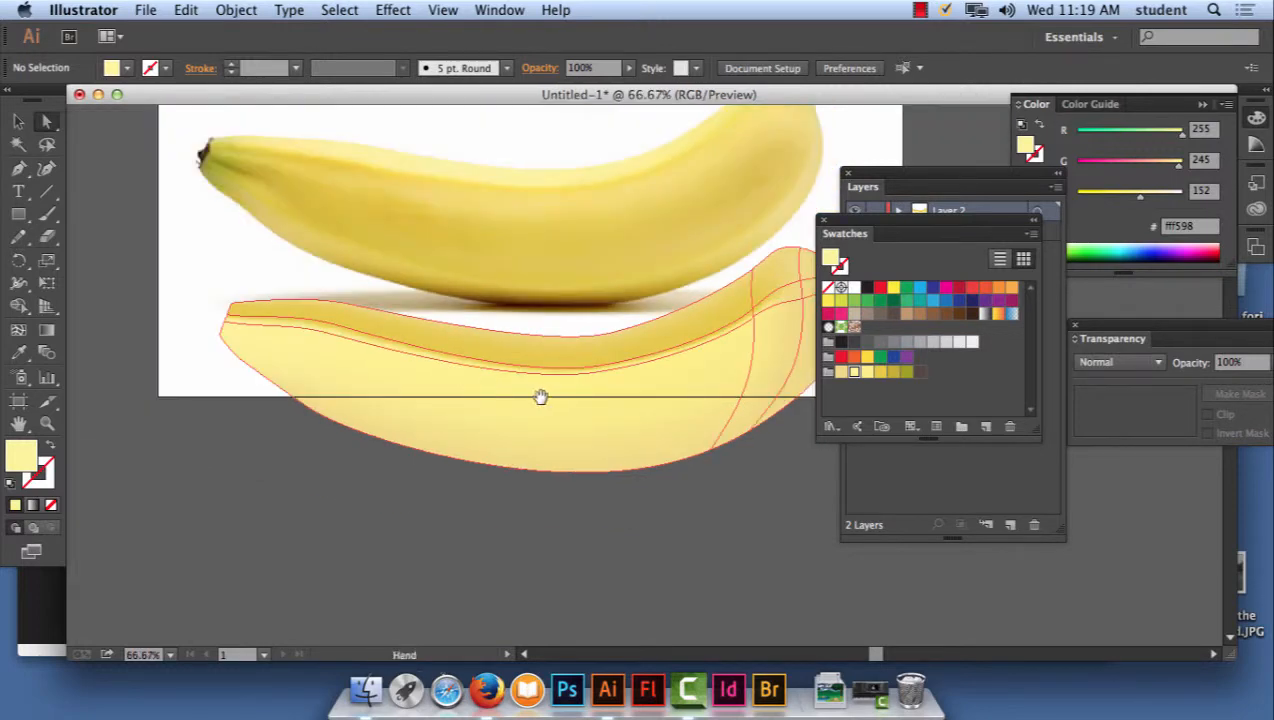
# - Add a horizontal mesh line through the middle of the banana body, colouring its mid and tip-end points with the R=240 G=219 B=130 swatch
pyautogui.moveTo(540, 393); pyautogui.dragTo(487, 396)
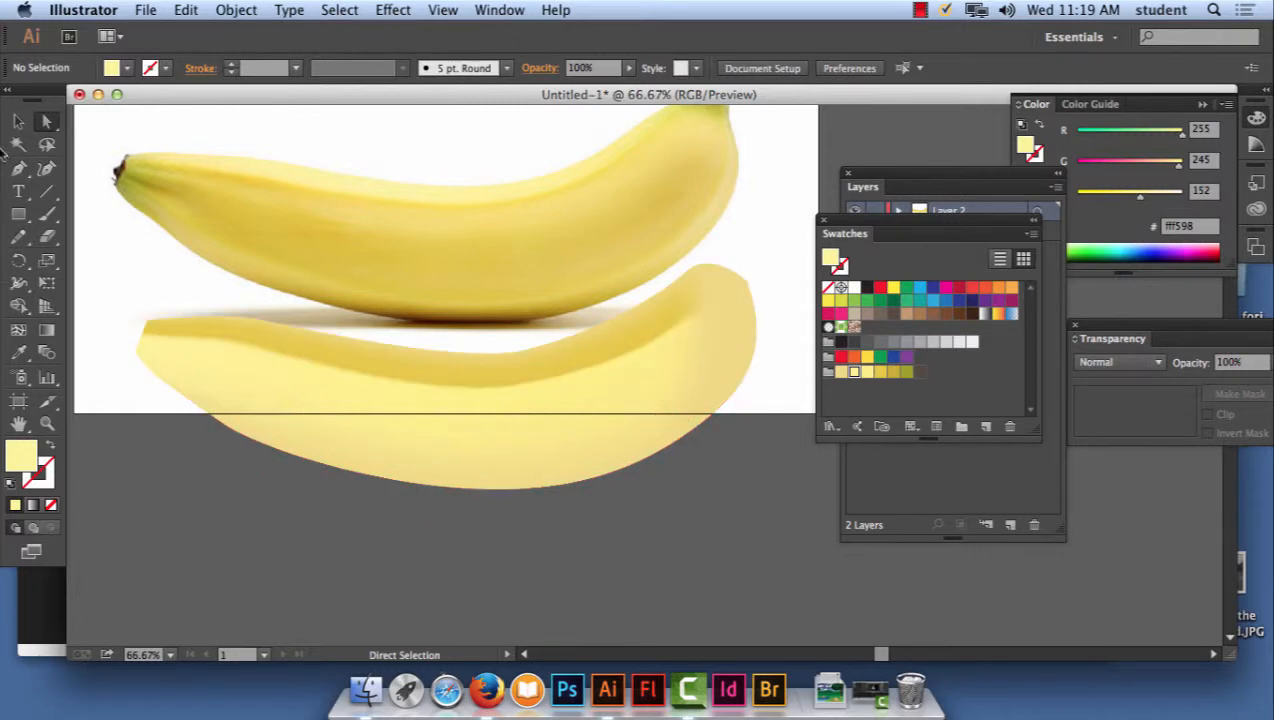
pyautogui.click(18, 330)
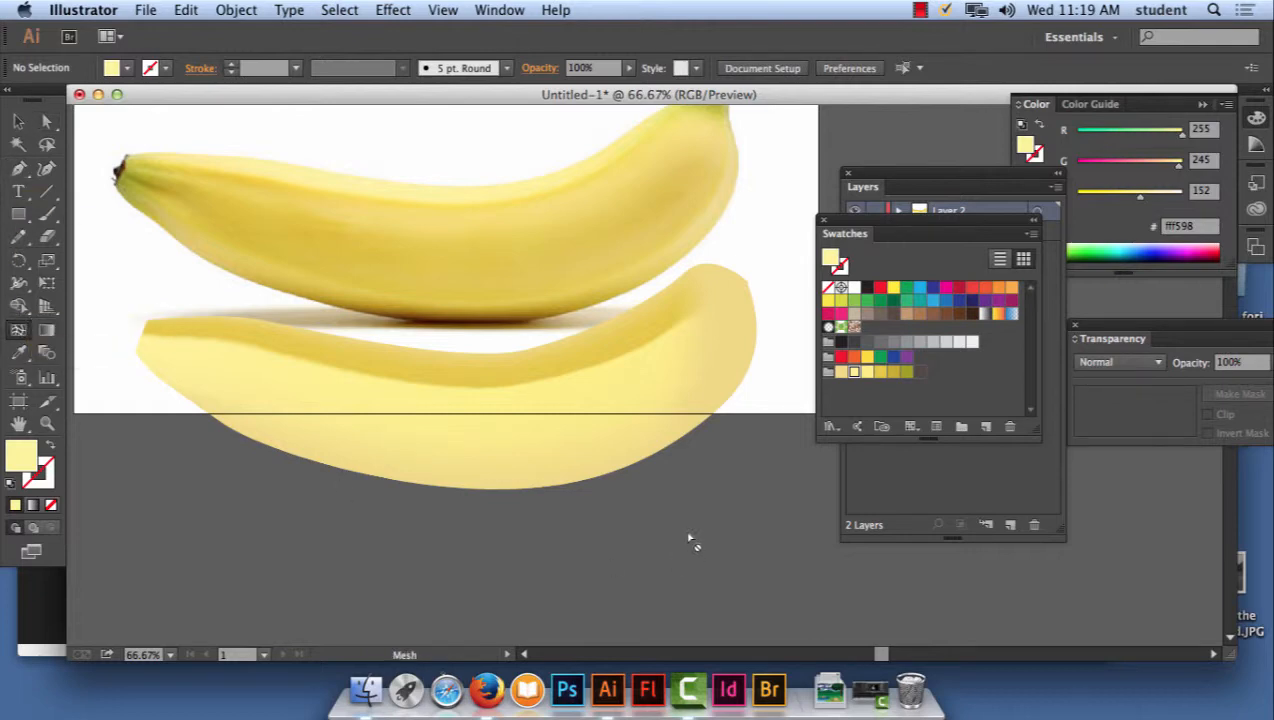
pyautogui.click(669, 387)
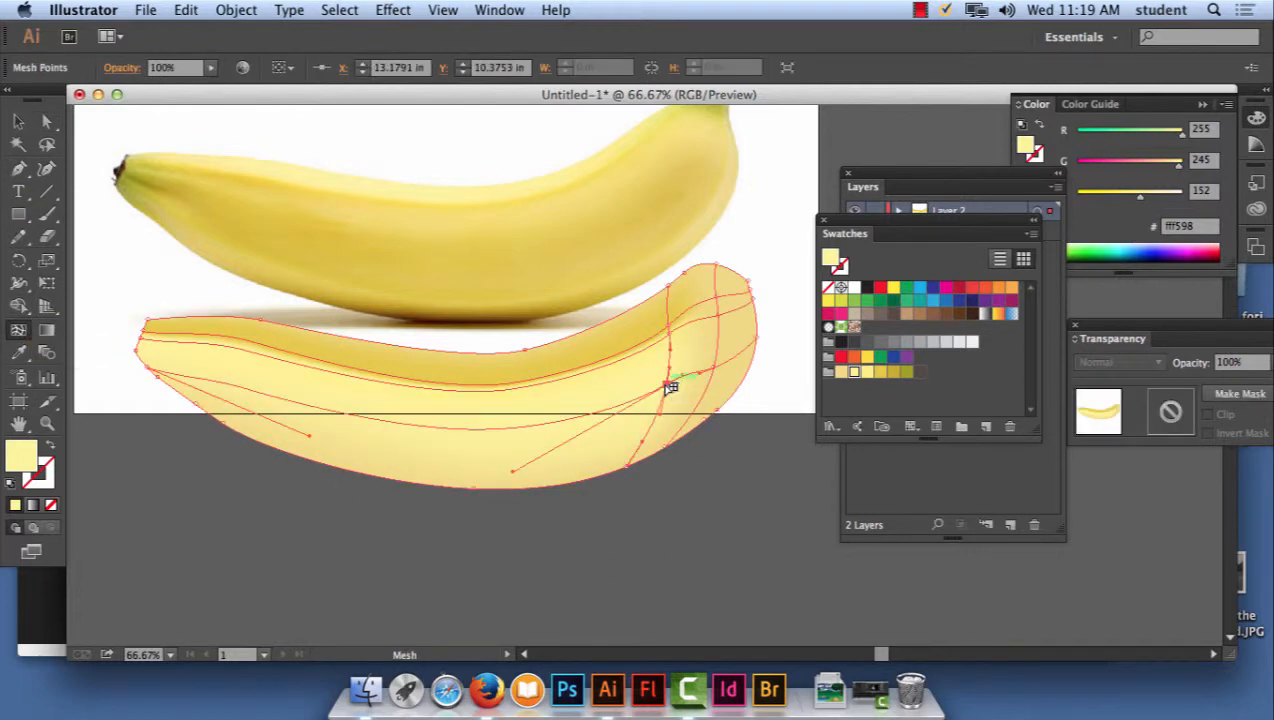
pyautogui.click(843, 373)
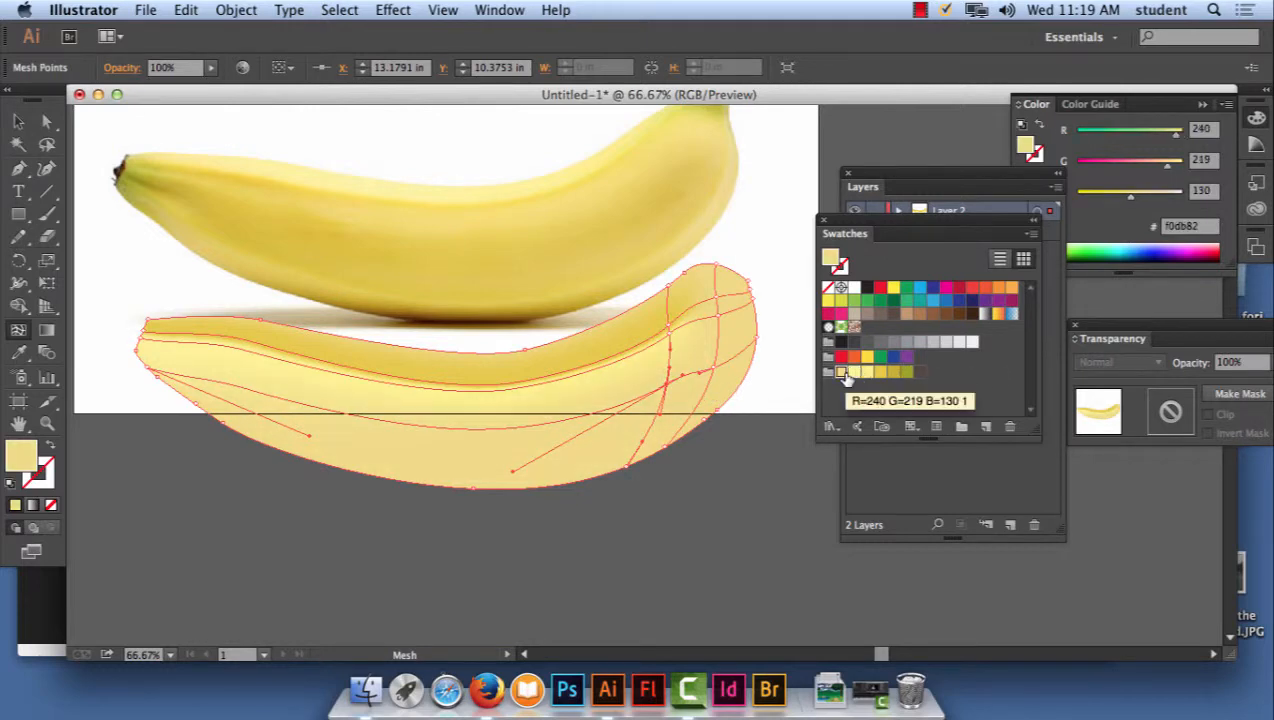
pyautogui.click(152, 370)
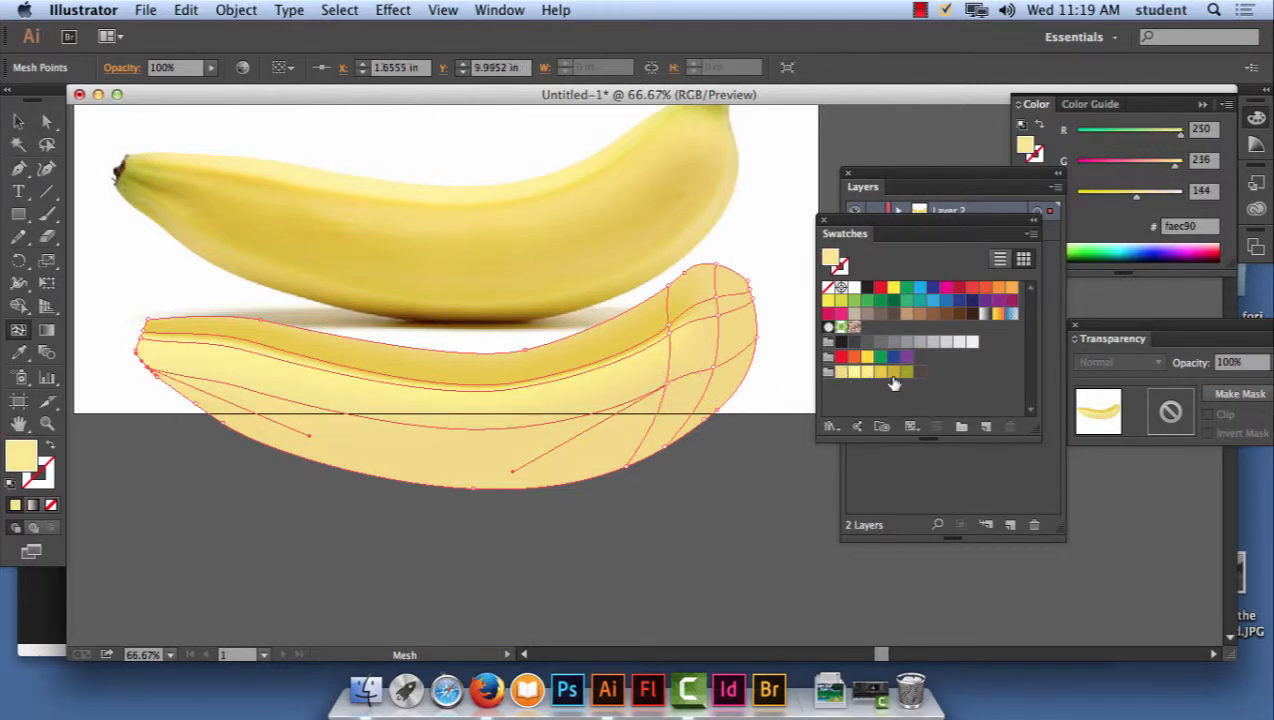
pyautogui.click(843, 373)
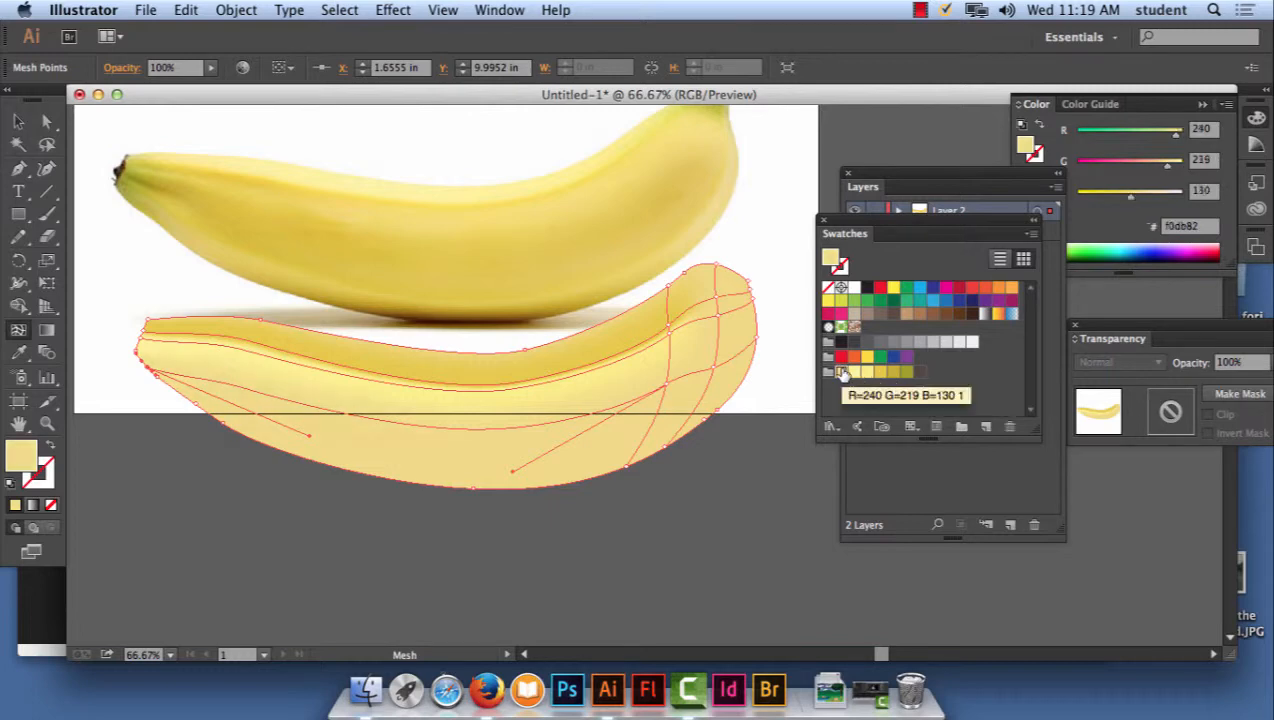
# - Add another horizontal mesh line lower on the body, colouring its points on the two vertical mesh lines with the c9b022 swatch
pyautogui.click(652, 434)
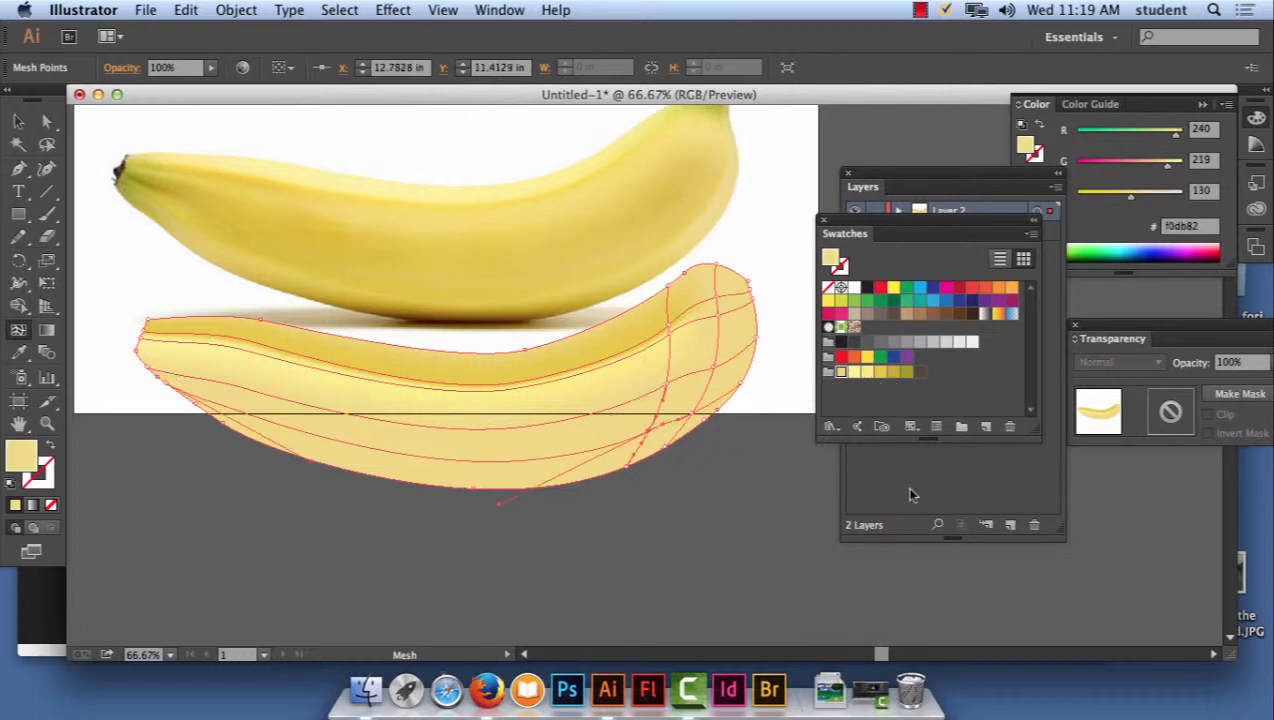
pyautogui.click(893, 373)
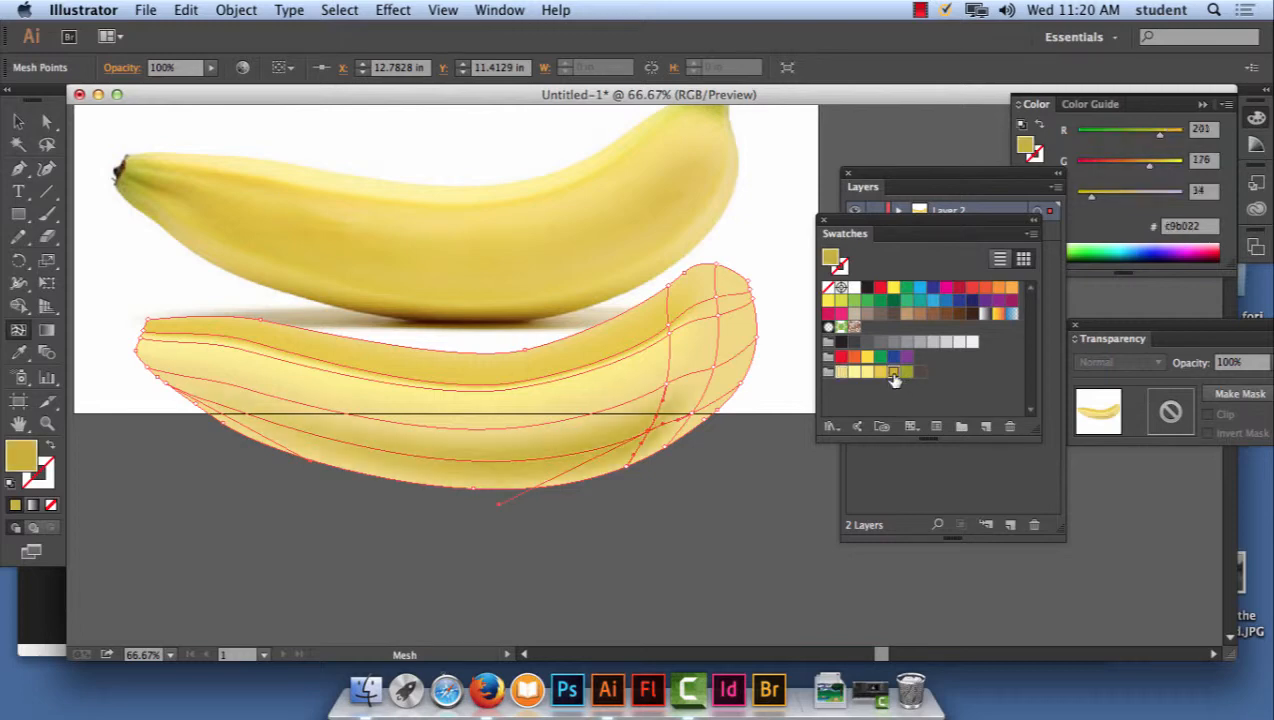
pyautogui.click(697, 419)
pyautogui.click(841, 372)
pyautogui.click(893, 377)
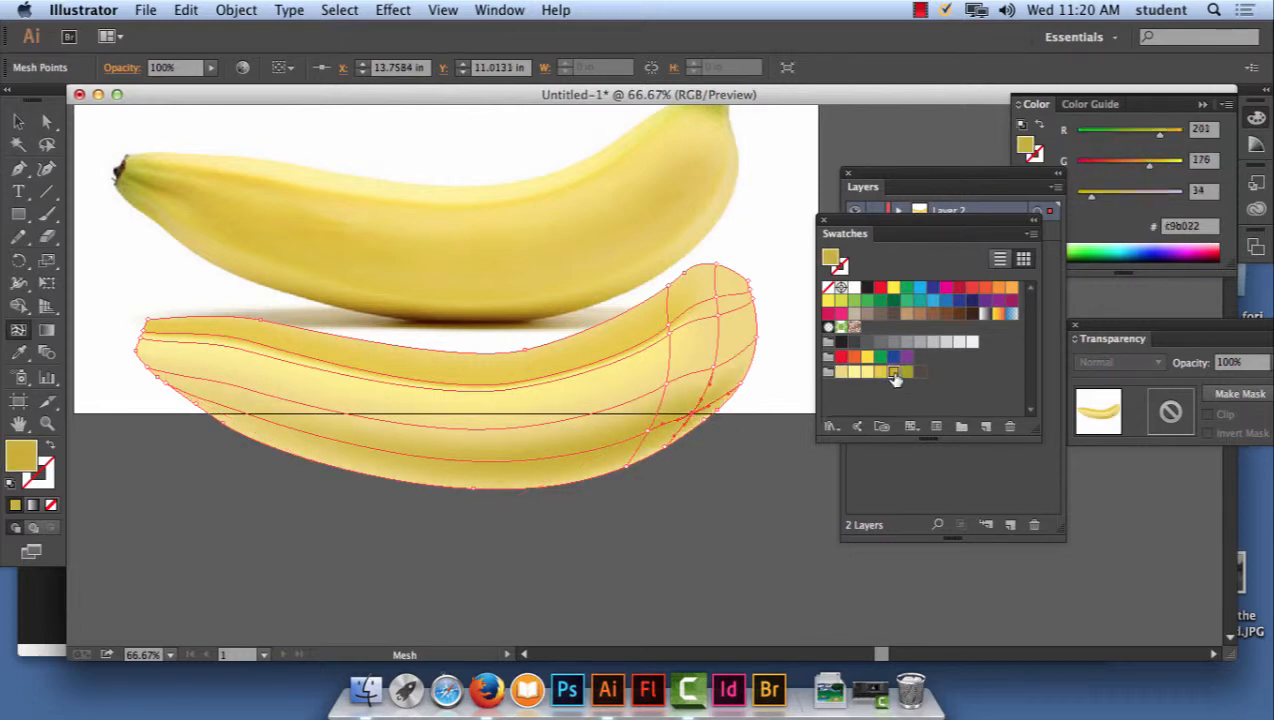
# - Add a mesh line just inside the banana's lower edge, colour its point with the c9b022 swatch, and deselect the mesh
pyautogui.click(628, 469)
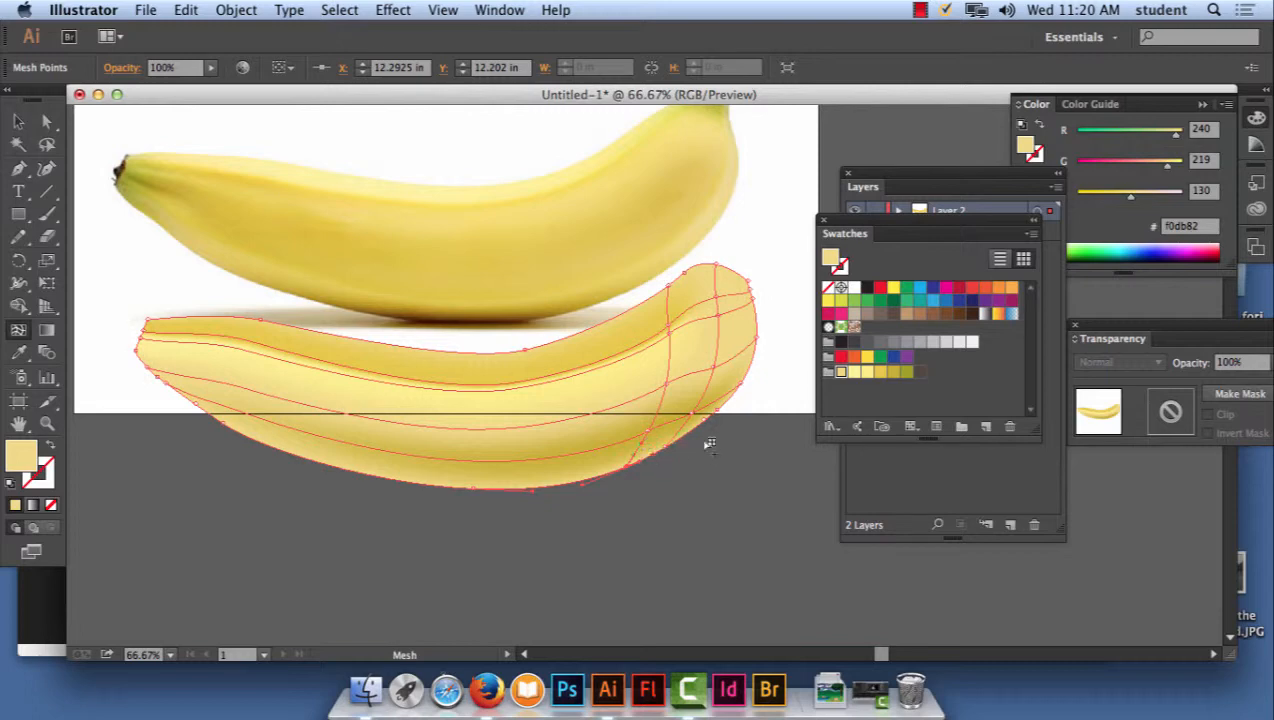
pyautogui.click(642, 450)
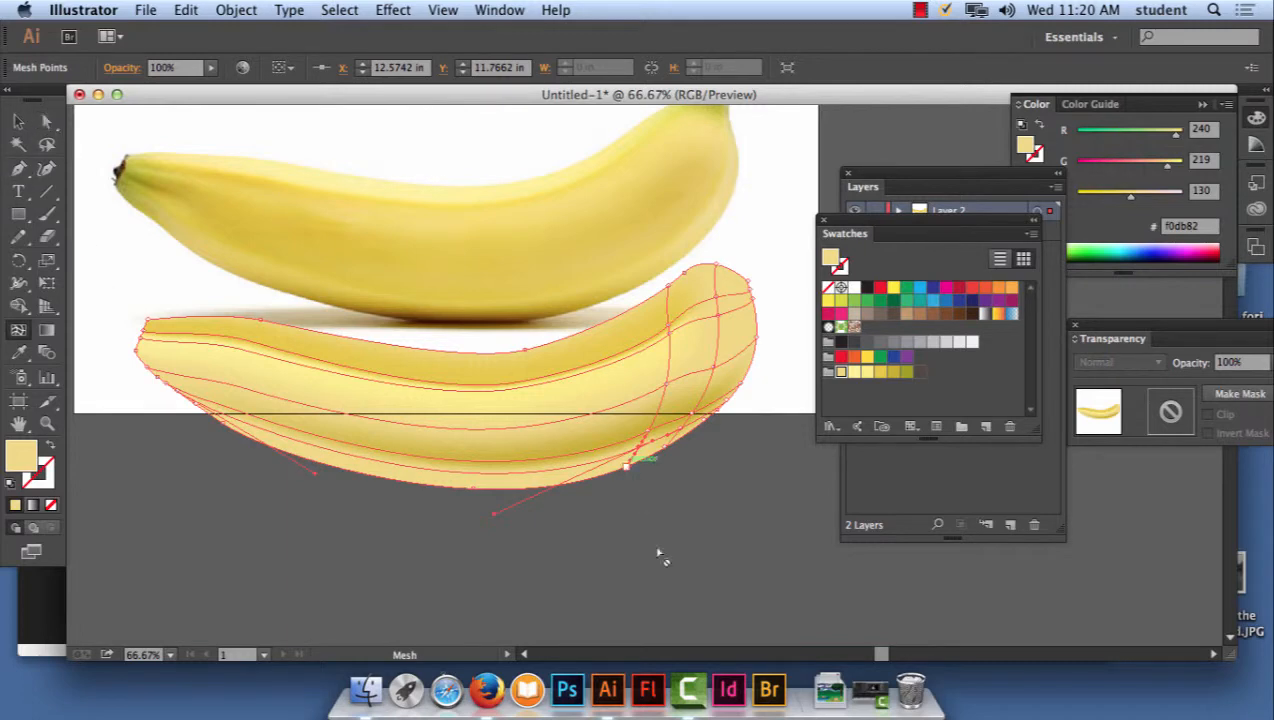
pyautogui.click(632, 462)
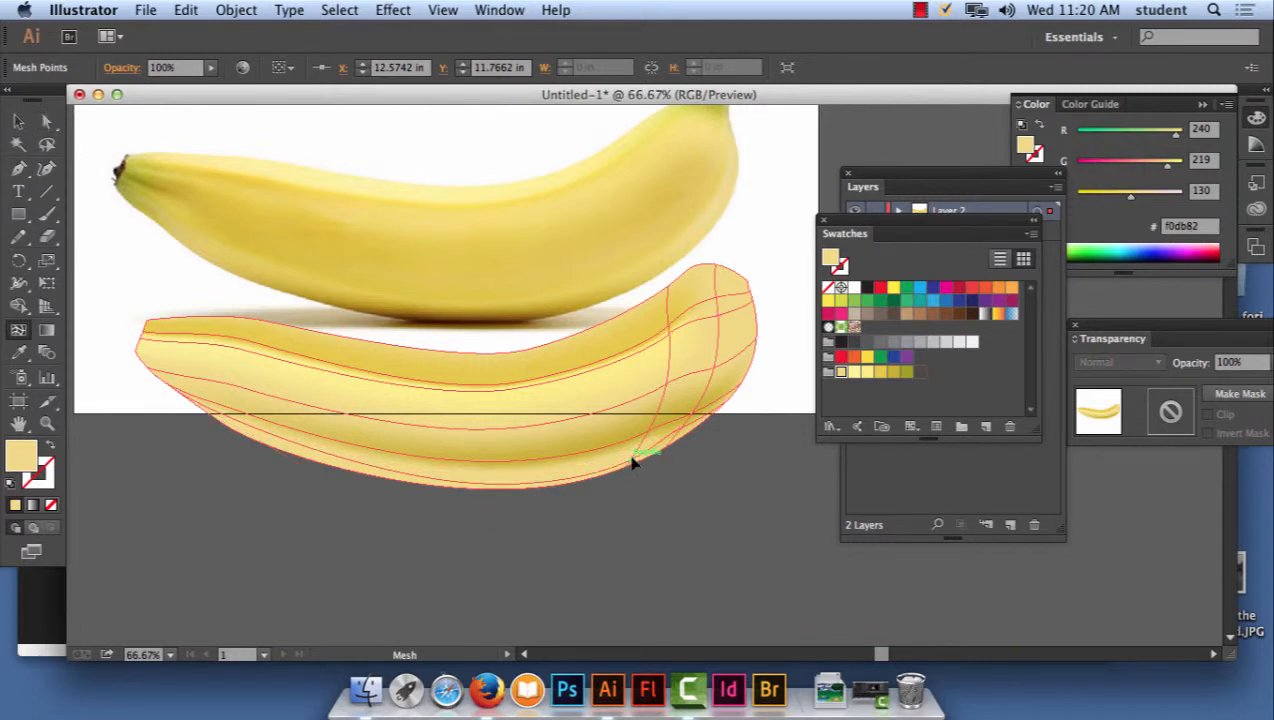
pyautogui.click(631, 461)
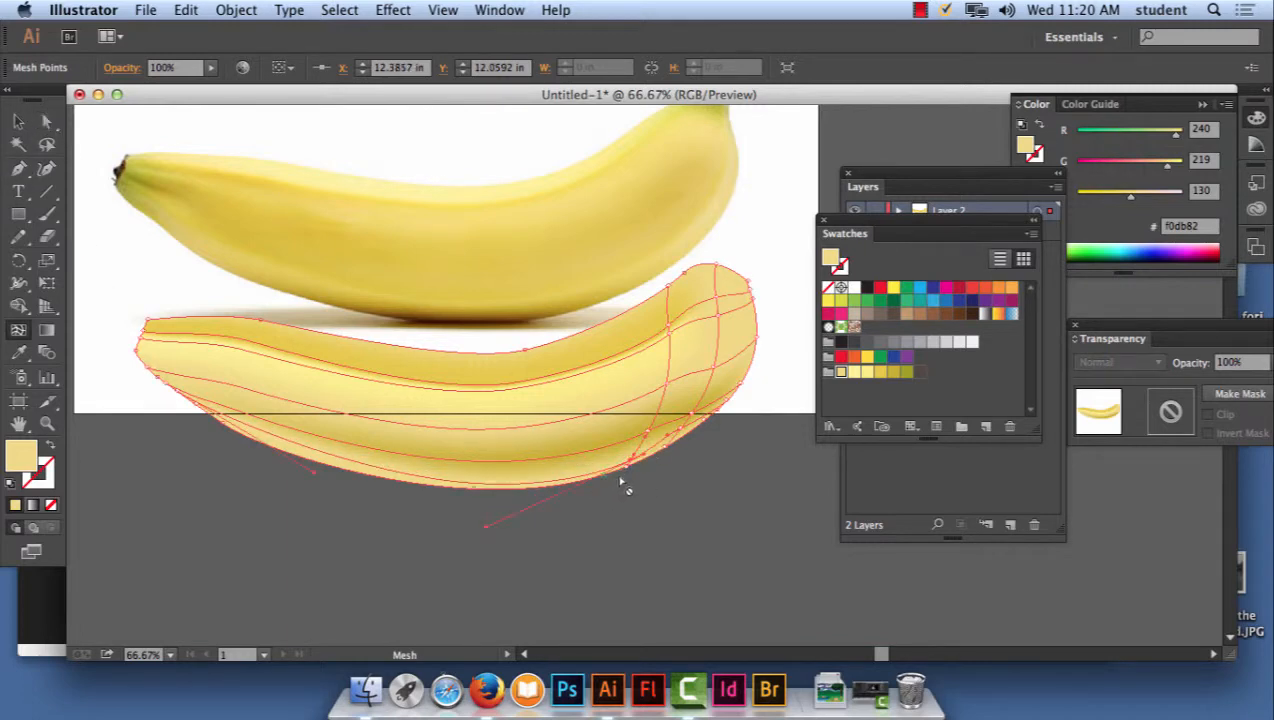
pyautogui.click(920, 374)
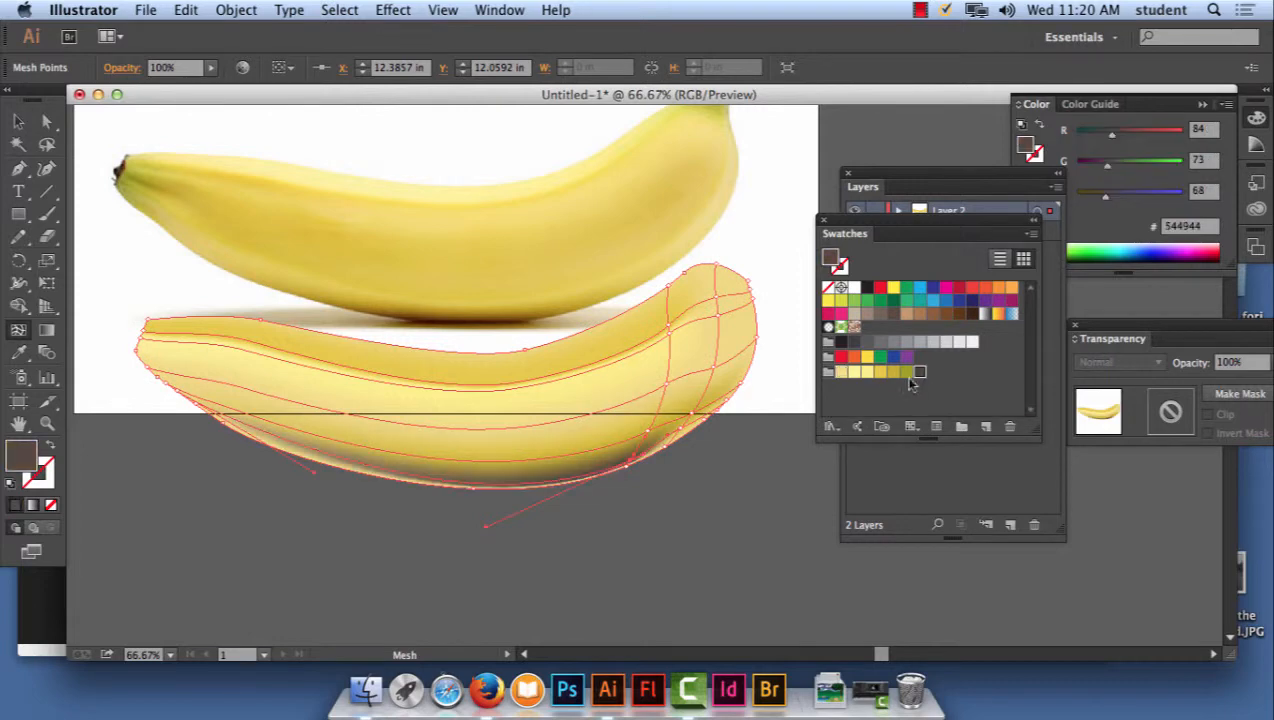
pyautogui.click(892, 374)
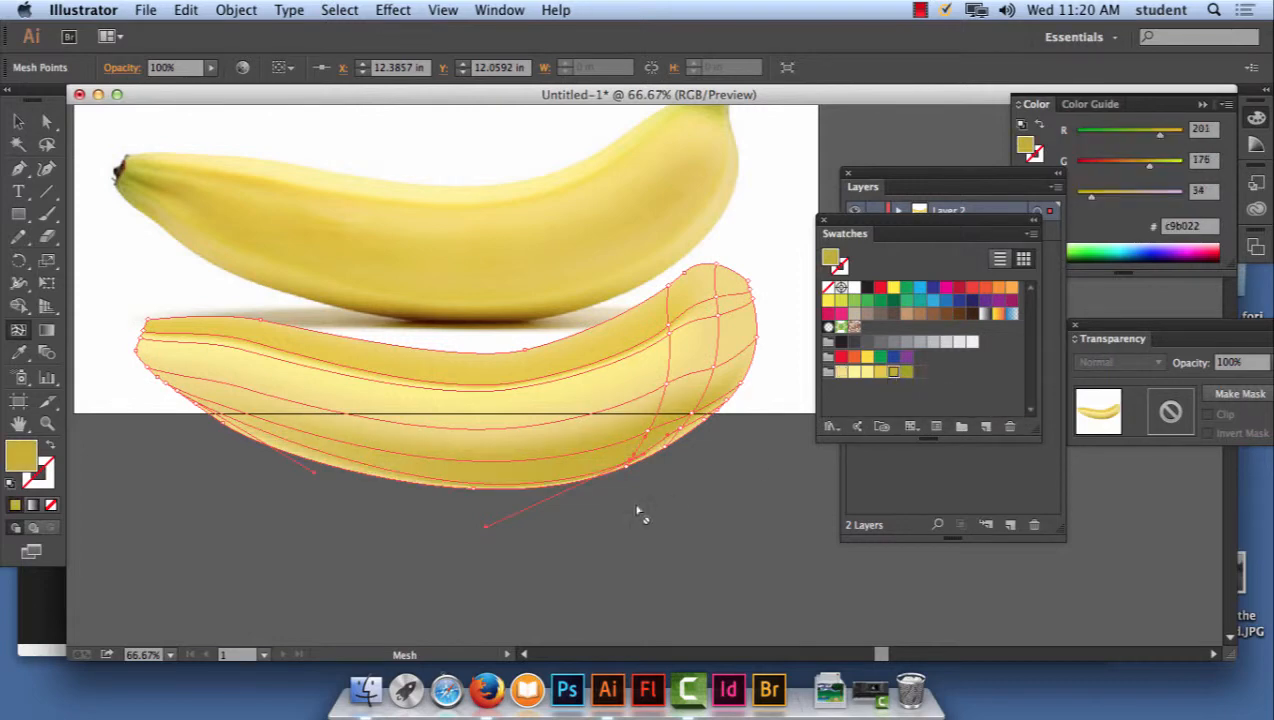
pyautogui.press('v')
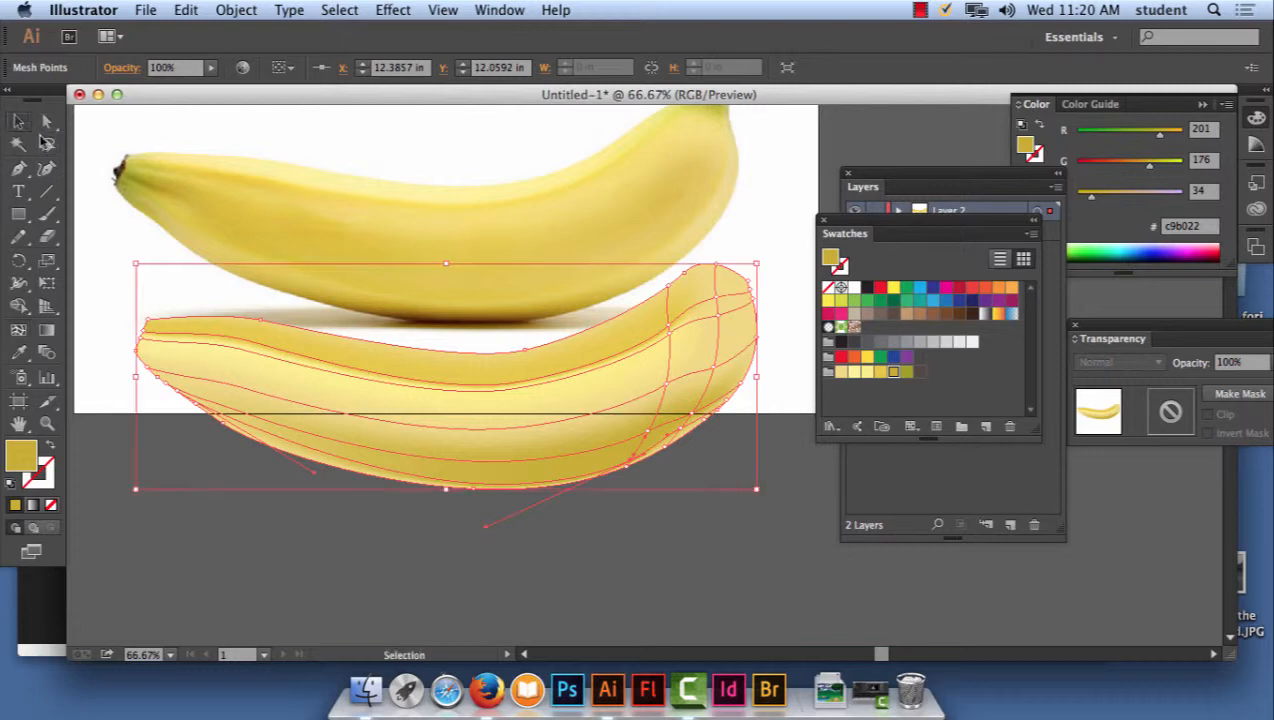
pyautogui.click(760, 550)
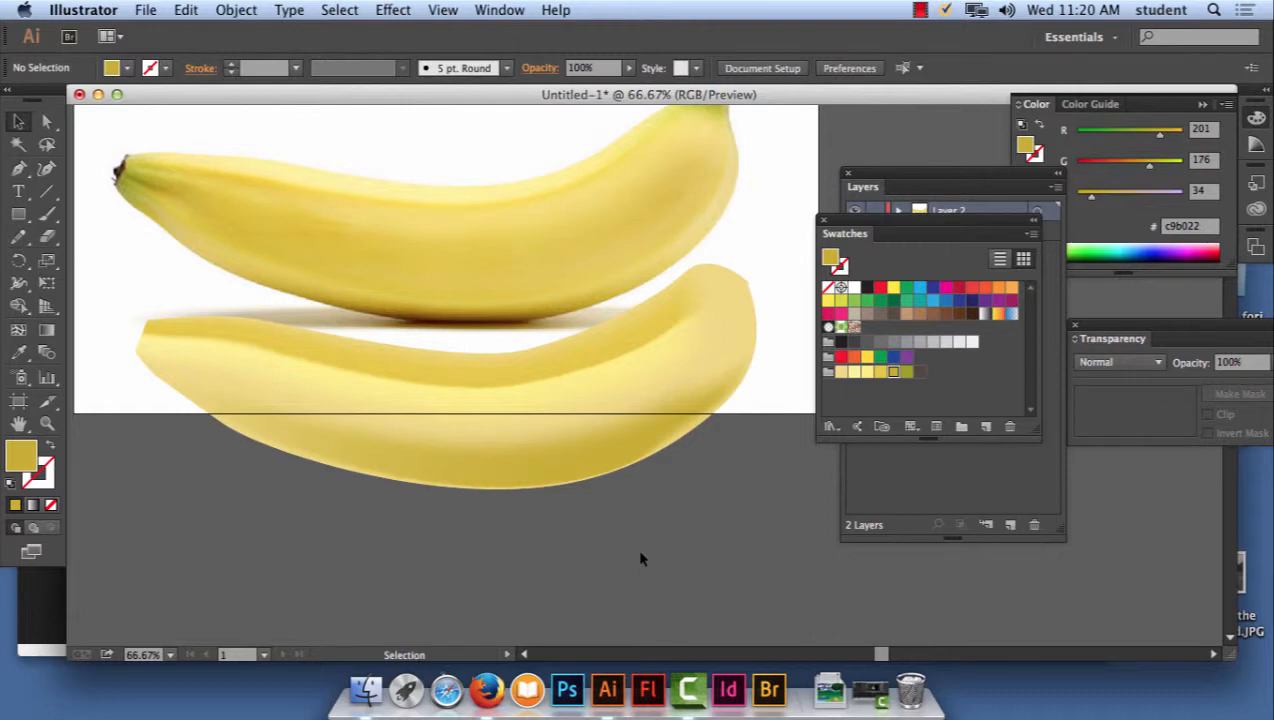
pyautogui.click(595, 398)
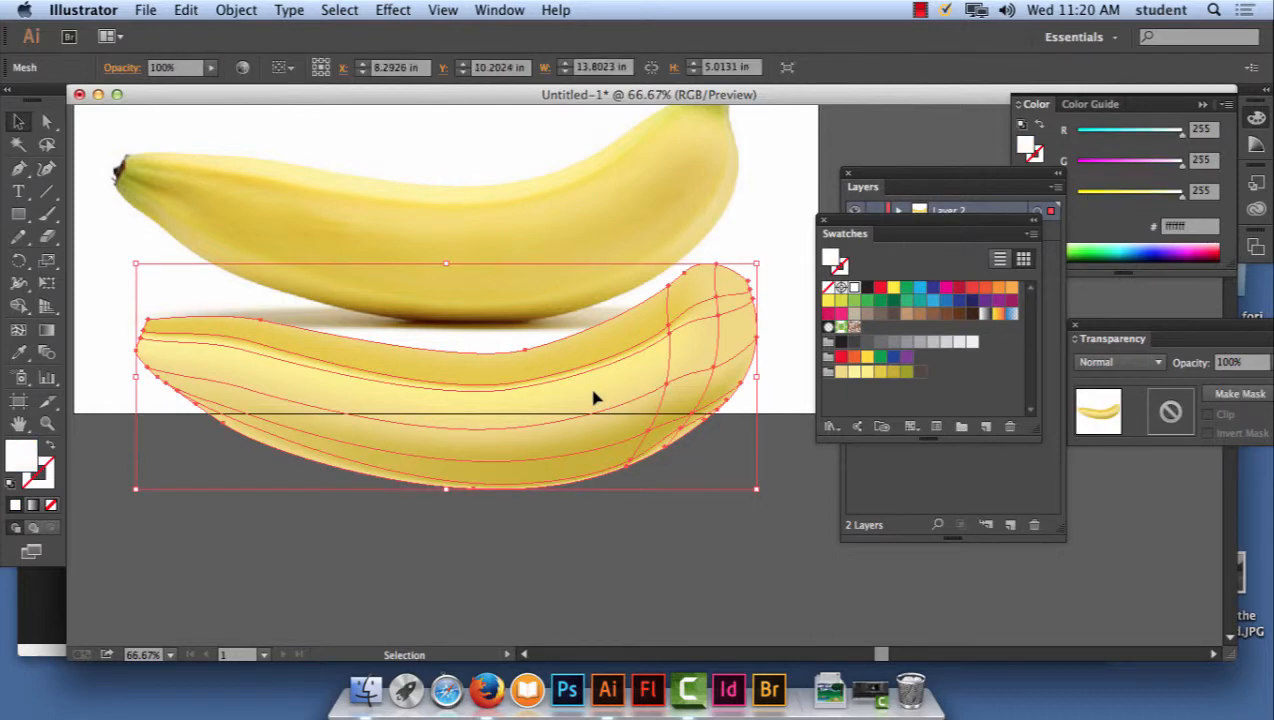
pyautogui.click(925, 10)
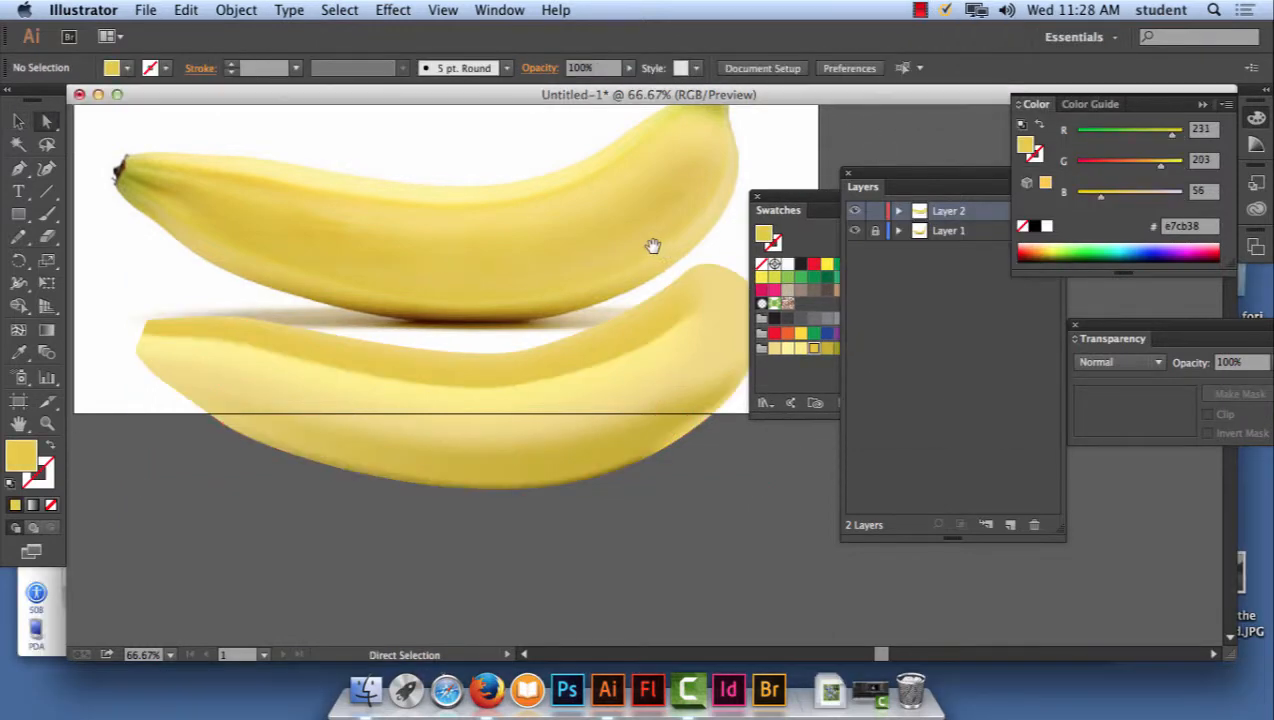
# - Move the shaded mesh banana up so it covers the banana body in the photo, and deselect it
pyautogui.scroll(3, 651, 247)
pyautogui.moveTo(472, 304); pyautogui.dragTo(466, 341)
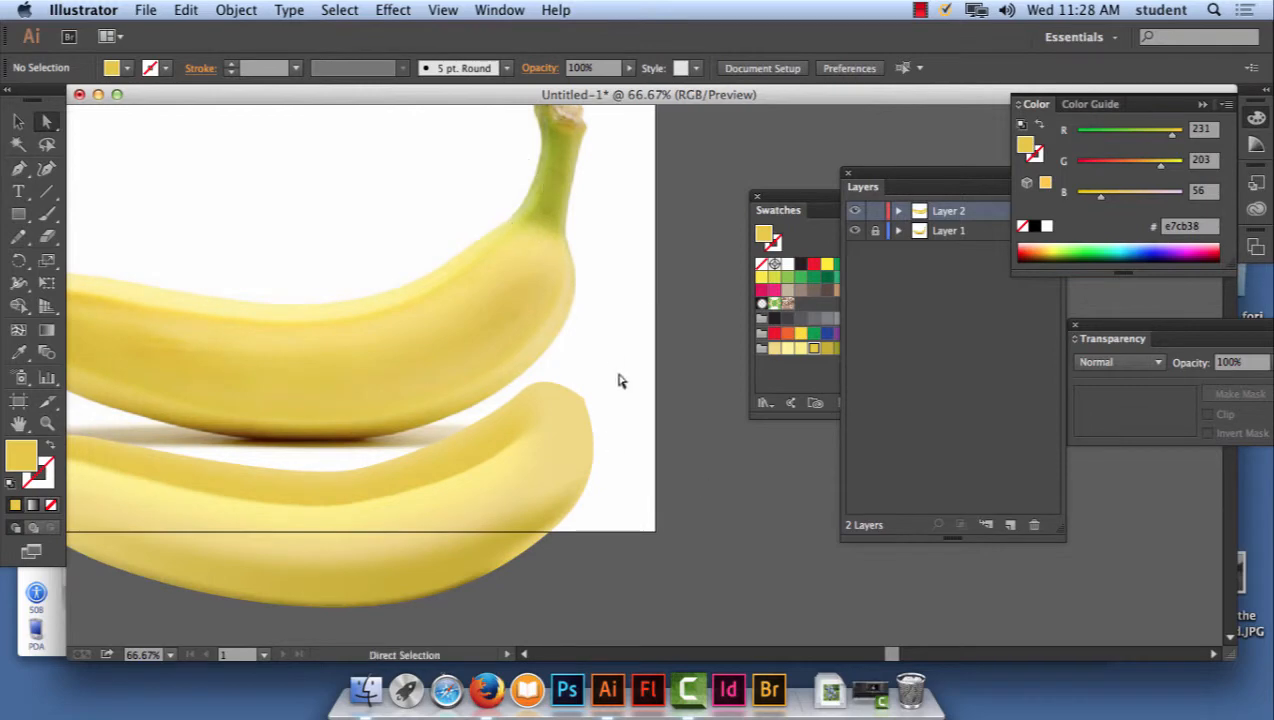
pyautogui.click(514, 422)
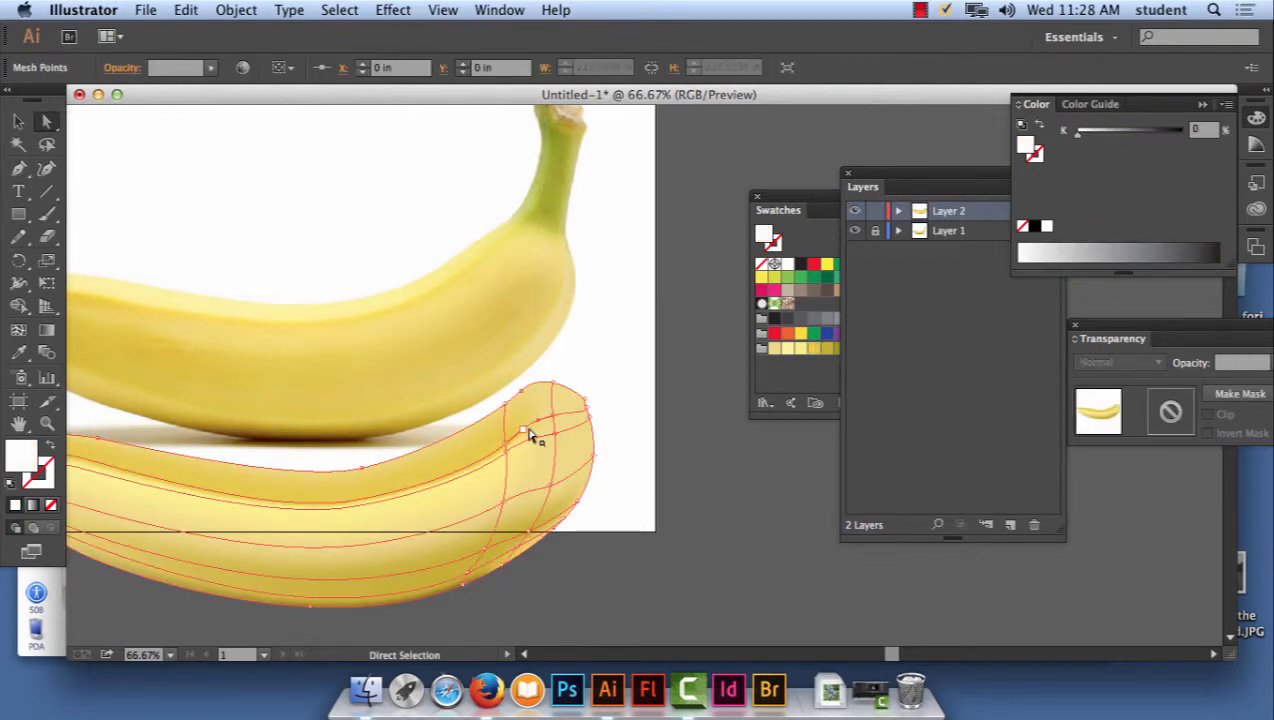
pyautogui.press('v')
pyautogui.moveTo(456, 442); pyautogui.dragTo(474, 331)
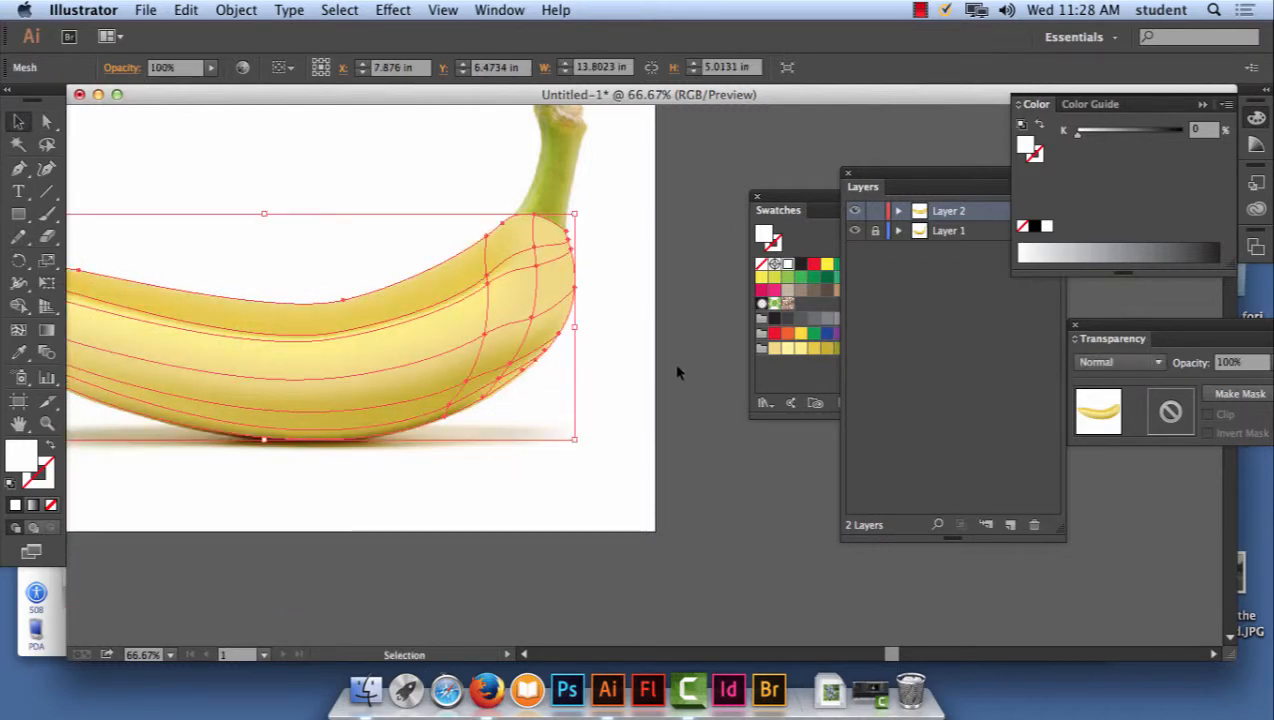
pyautogui.click(622, 376)
# - Trace the banana's green stem with the Pen tool as a closed shape, from the cut end down to the top of the body
pyautogui.scroll(5, 686, 210)
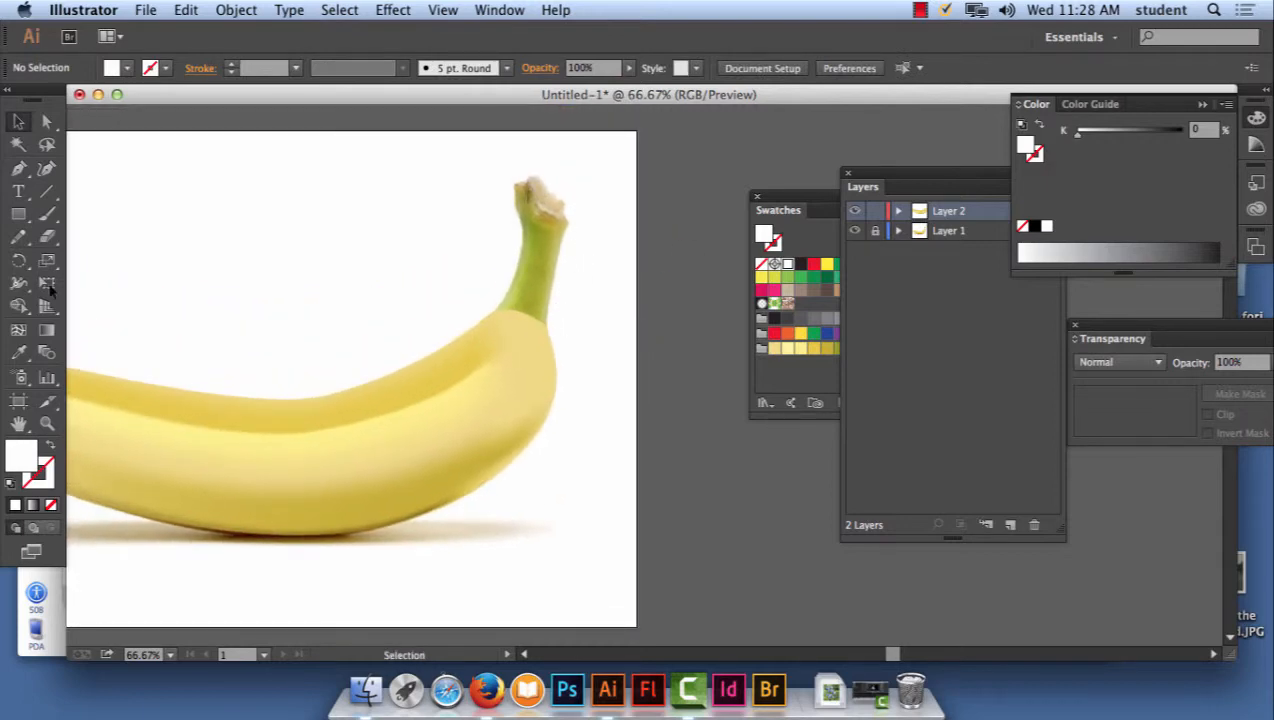
pyautogui.click(18, 168)
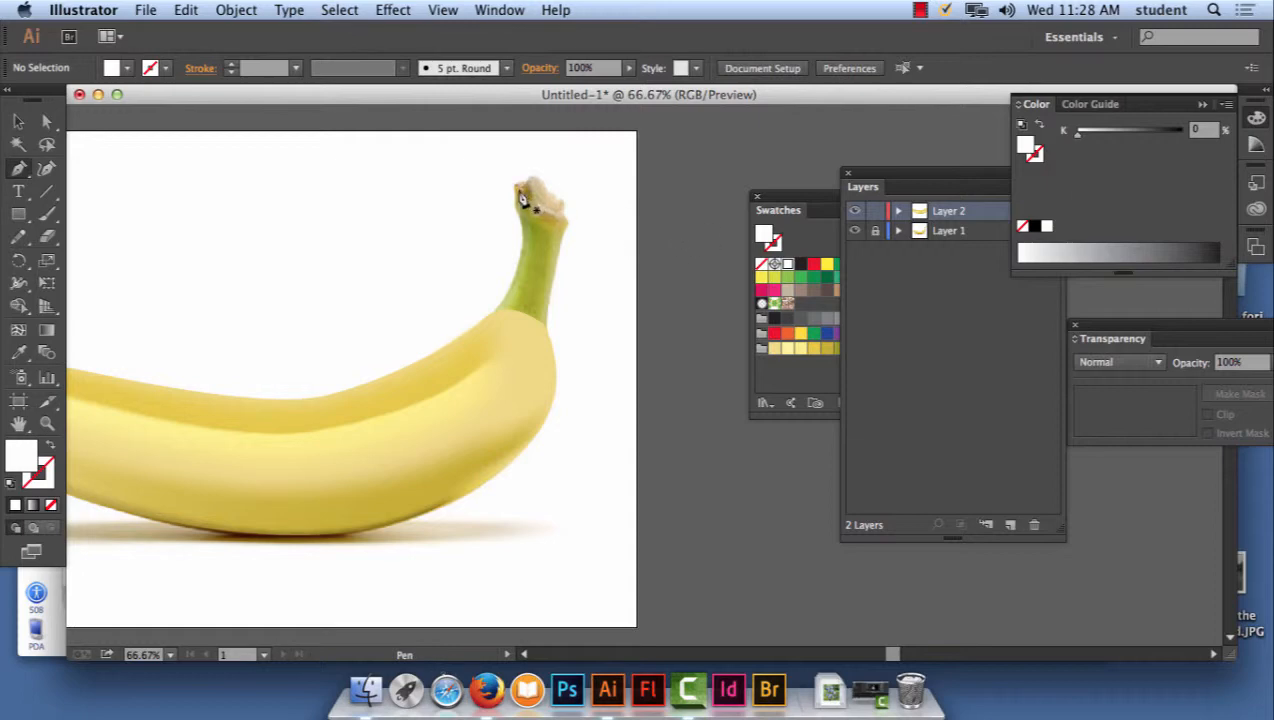
pyautogui.moveTo(519, 193); pyautogui.dragTo(568, 238)
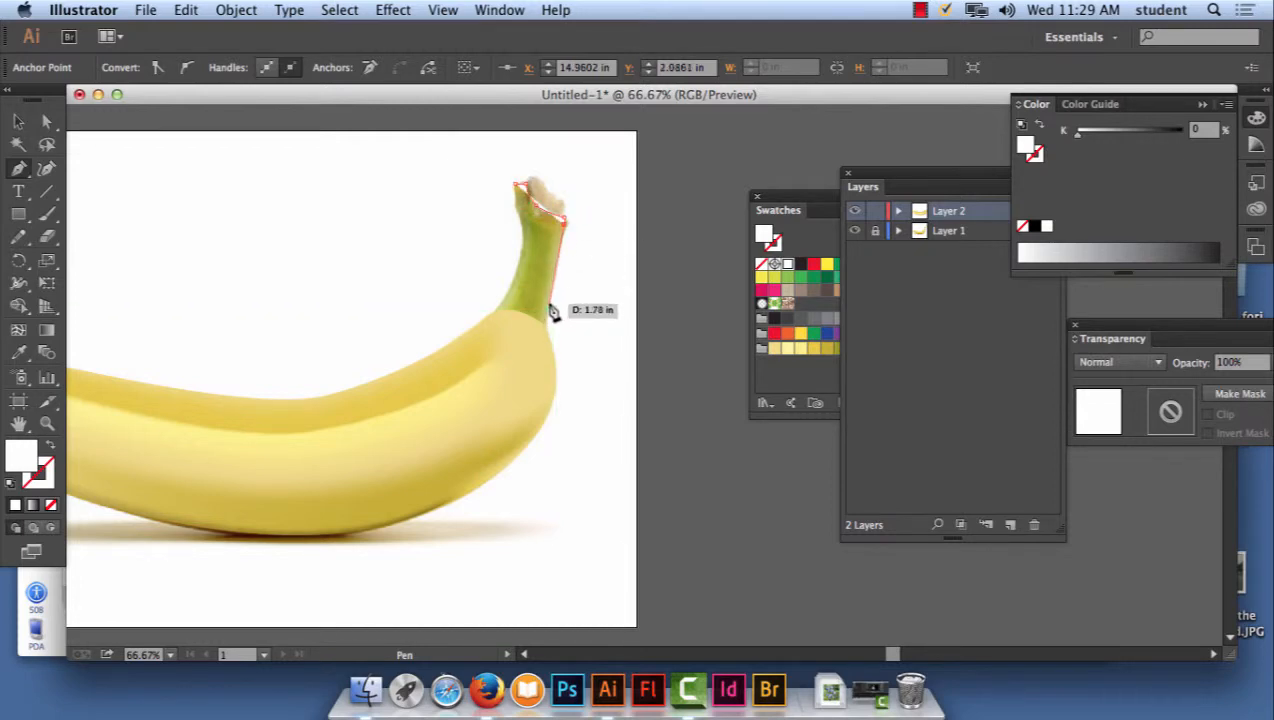
pyautogui.click(549, 314)
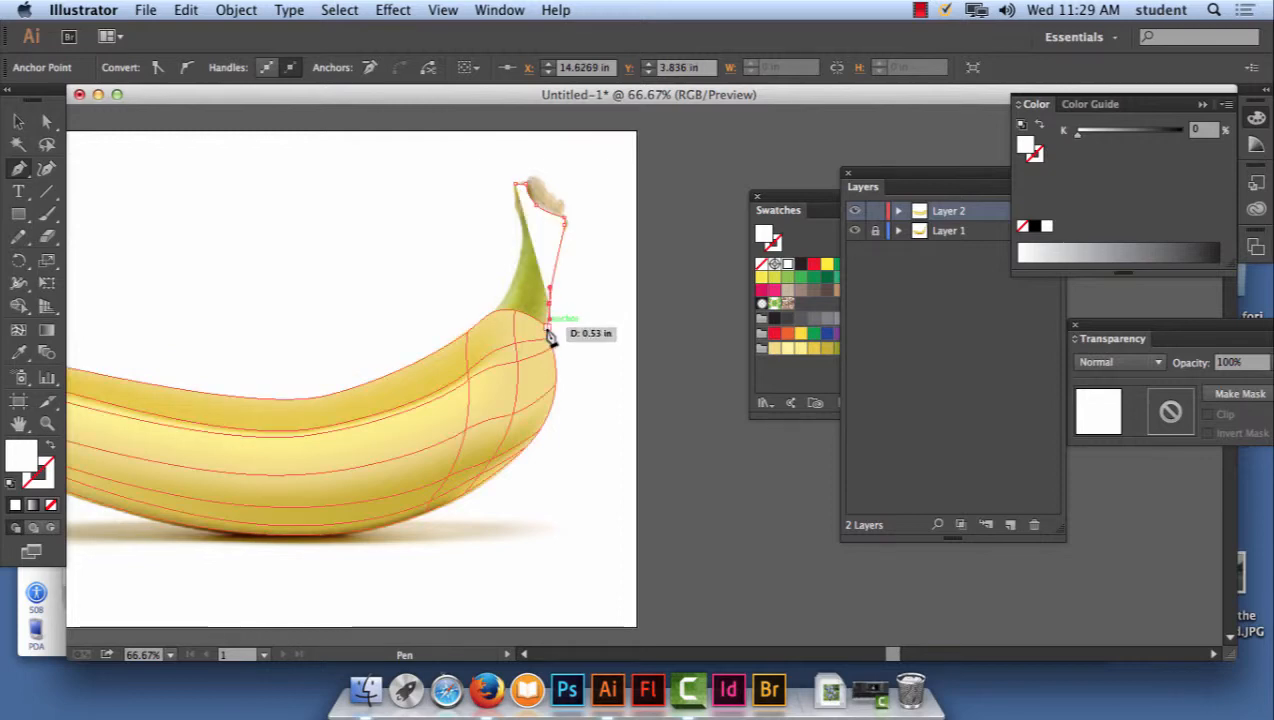
pyautogui.click(548, 328)
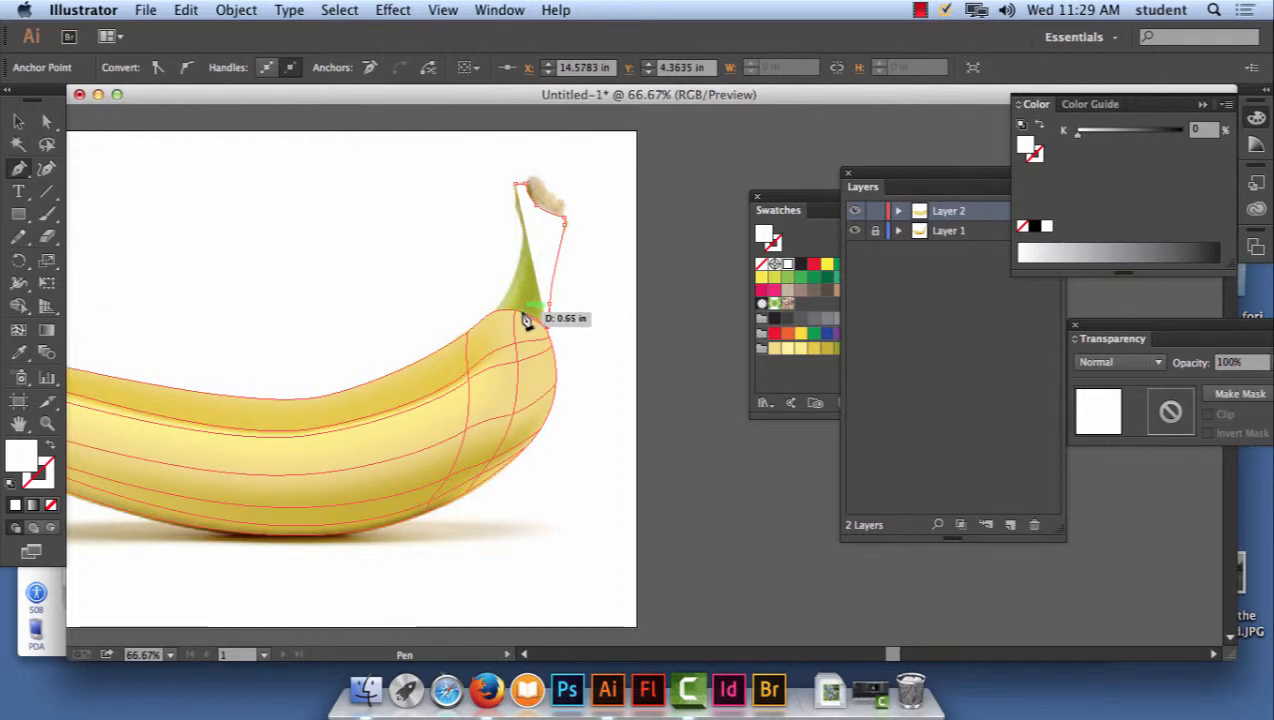
pyautogui.click(518, 311)
pyautogui.moveTo(520, 317)
pyautogui.mouseDown()
pyautogui.moveTo(506, 304)
pyautogui.moveTo(500, 316)
pyautogui.mouseUp()
pyautogui.click(497, 310)
pyautogui.moveTo(518, 255); pyautogui.dragTo(513, 189)
pyautogui.click(514, 183)
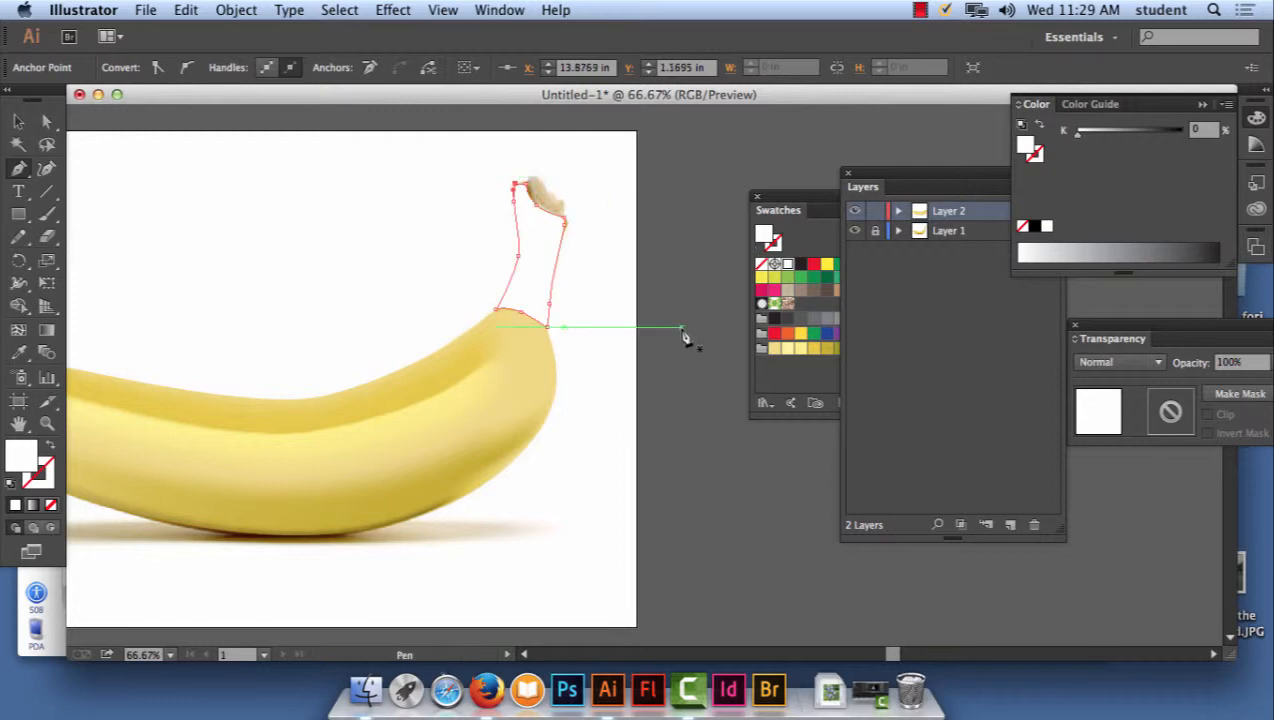
# - Shift the stem shape's lower inner corner anchor slightly outward so it meets the edge of the banana body
pyautogui.press('super+equal')
pyautogui.press('super+equal')
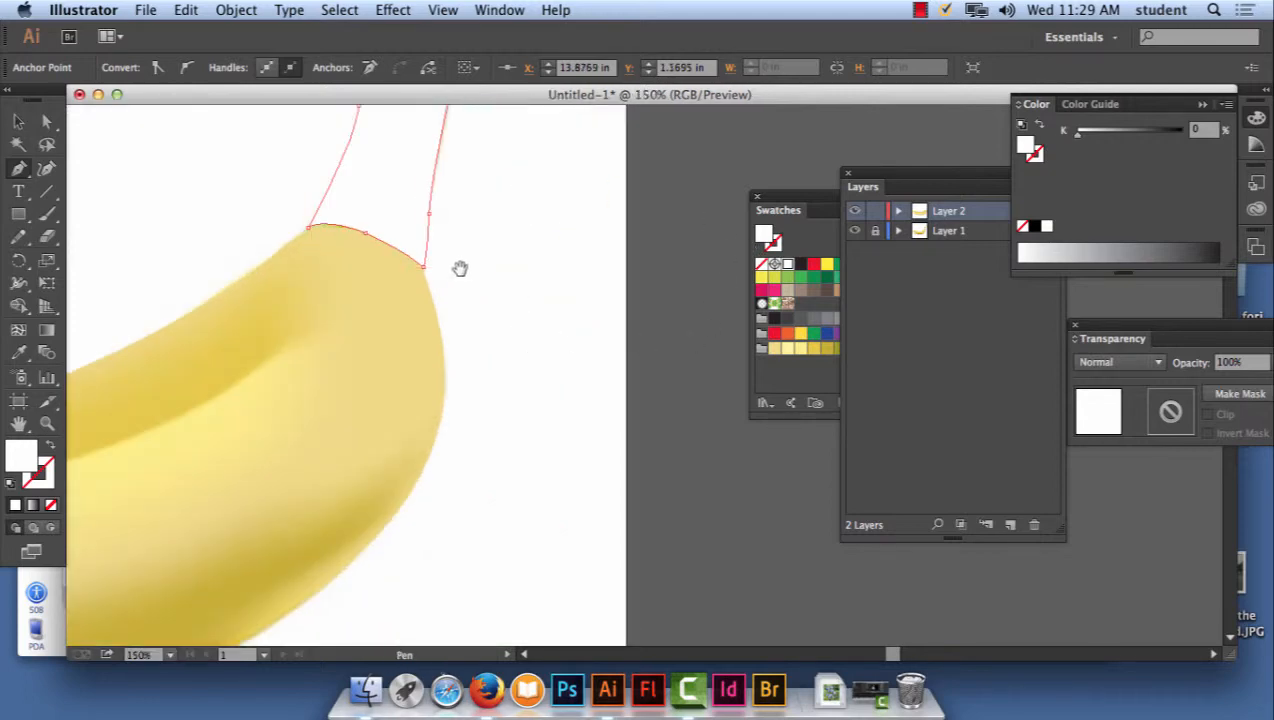
pyautogui.moveTo(483, 178); pyautogui.dragTo(628, 361)
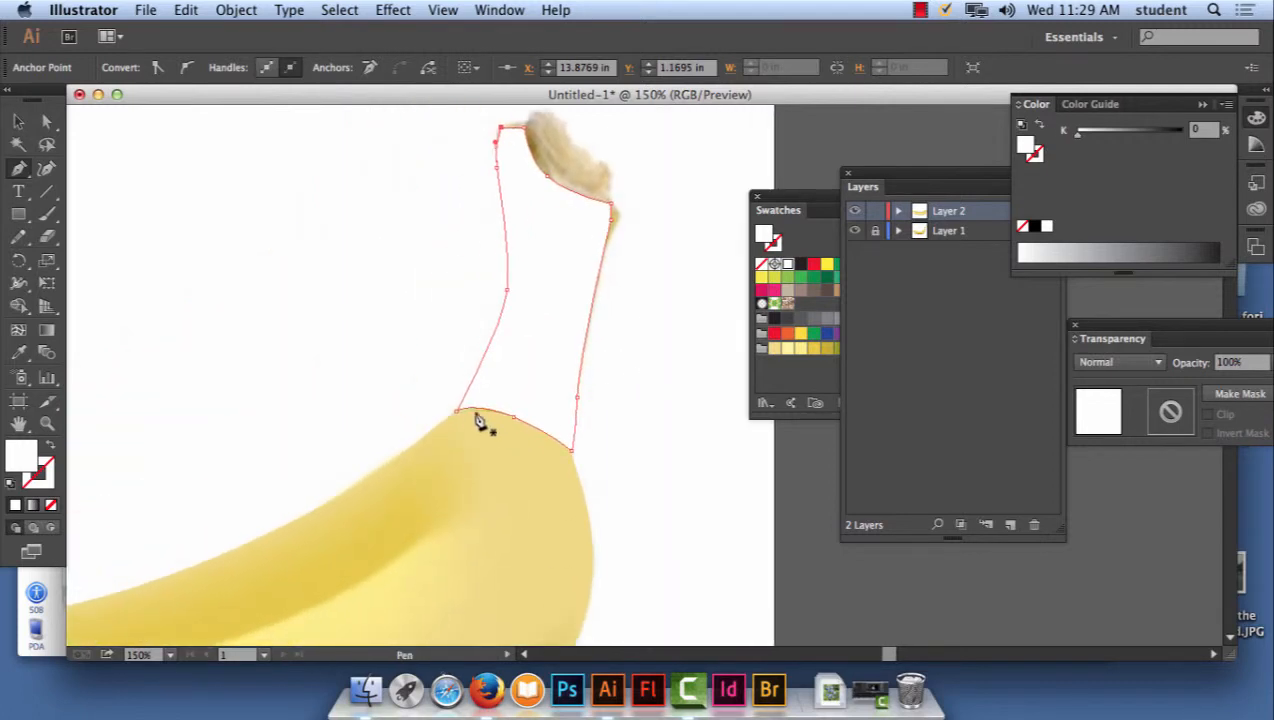
pyautogui.click(46, 144)
pyautogui.click(46, 122)
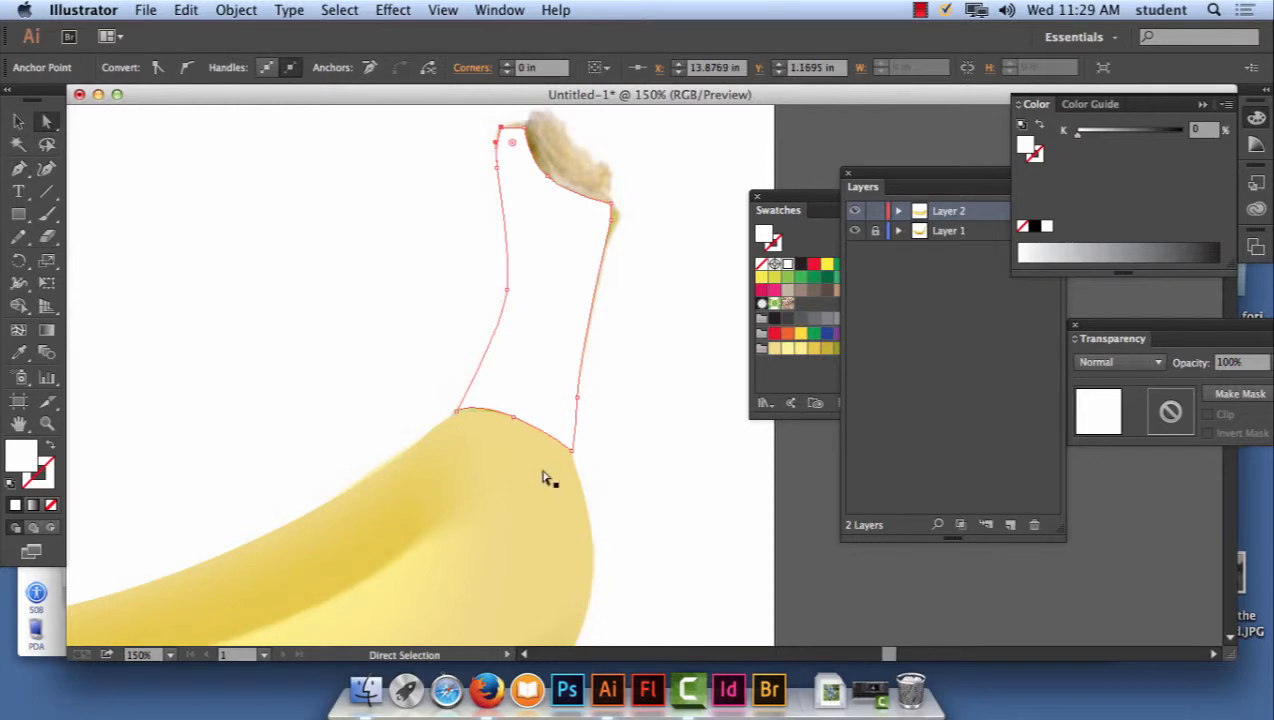
pyautogui.click(457, 413)
pyautogui.moveTo(457, 413); pyautogui.dragTo(454, 418)
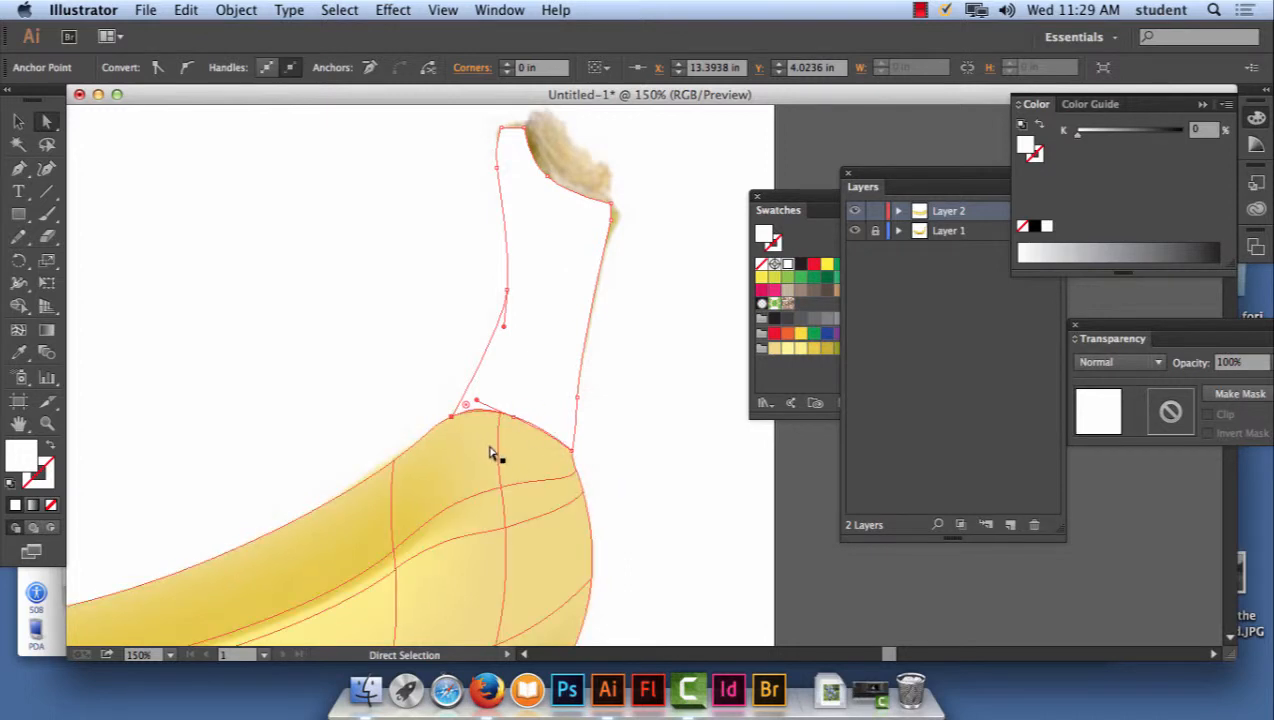
# - Select the whole stem shape and fill it with the f0db82 yellow sampled from the banana body using the Eyedropper
pyautogui.click(568, 300)
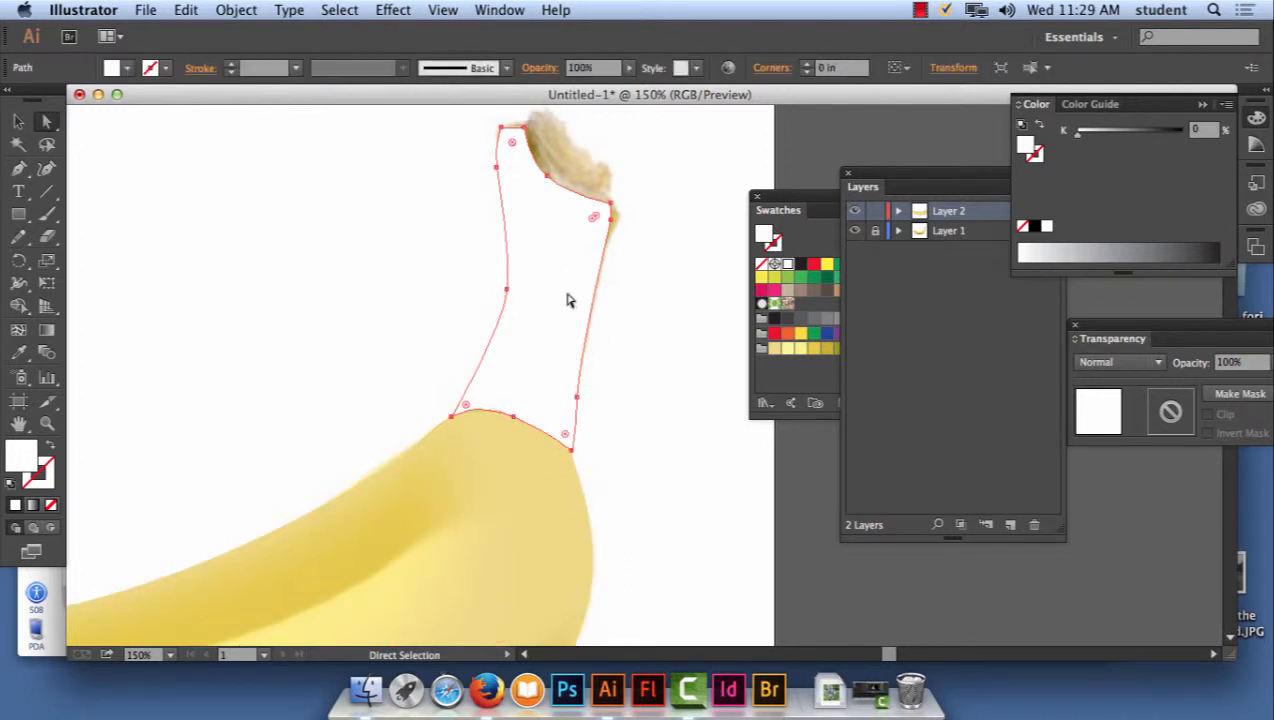
pyautogui.click(18, 352)
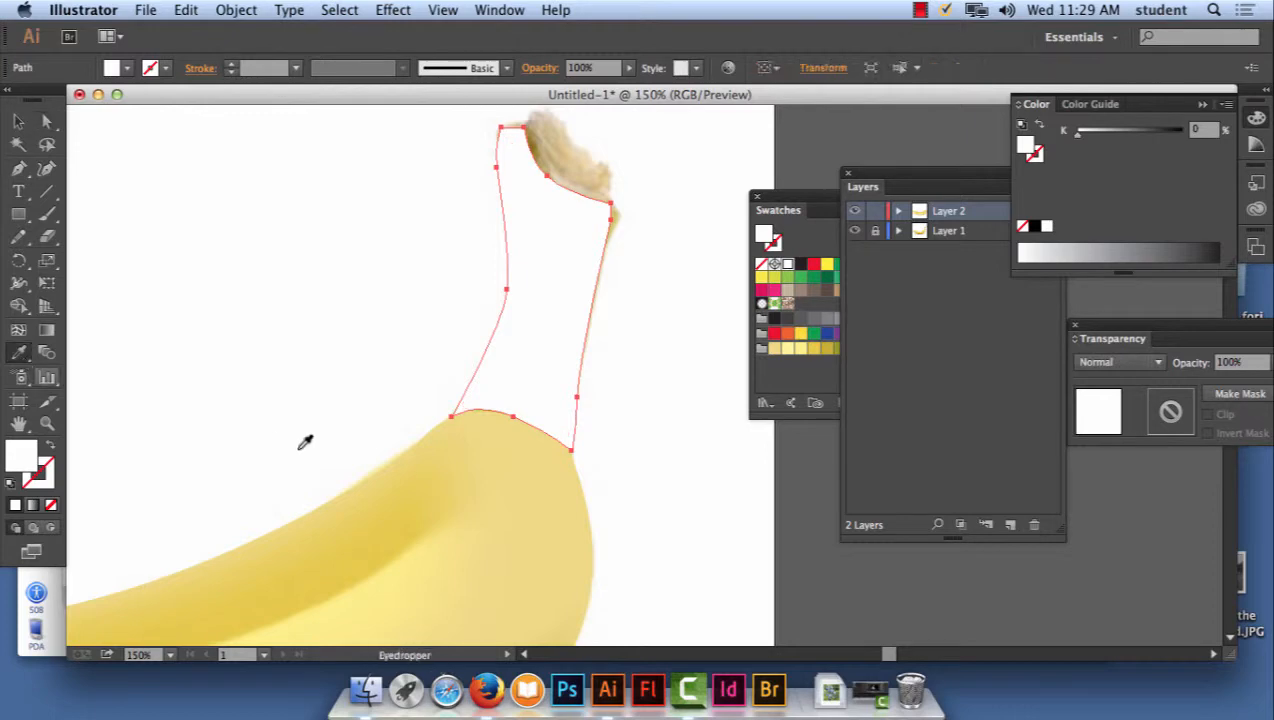
pyautogui.click(514, 419)
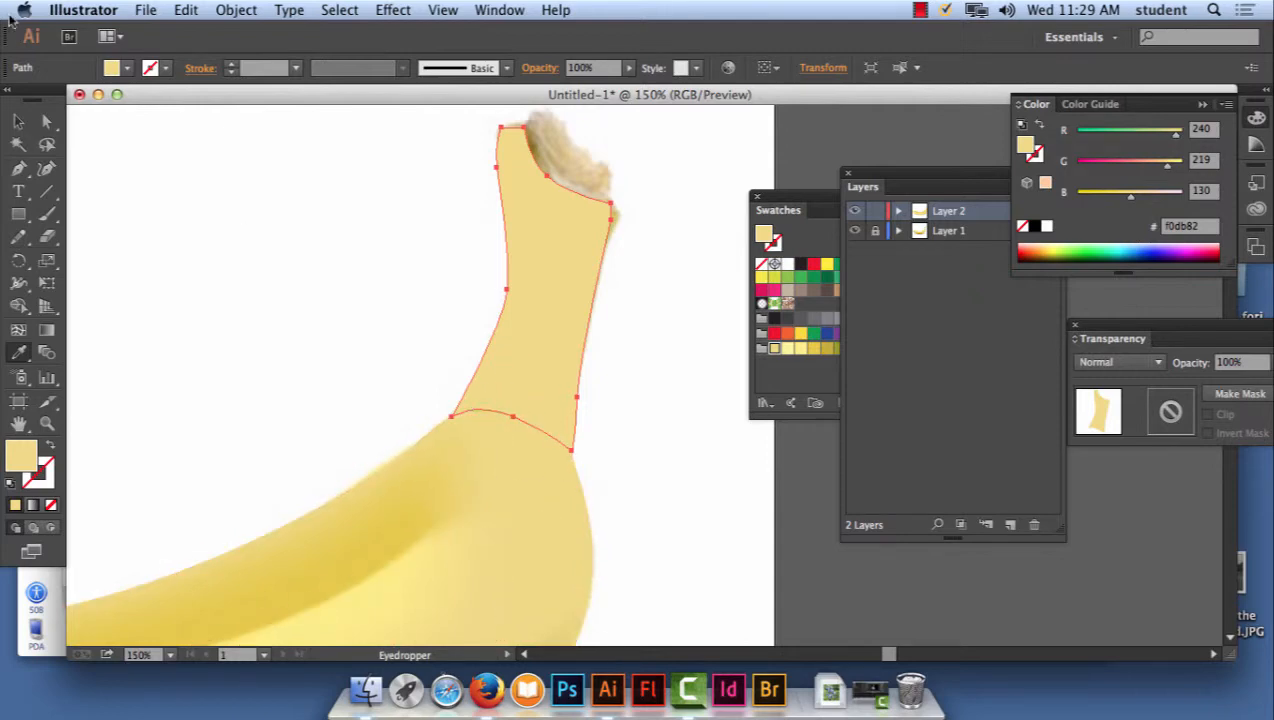
# - Adjust the direction handle of the middle anchor on the stem's lower edge so the curve follows the top of the banana body
pyautogui.click(47, 120)
pyautogui.click(464, 418)
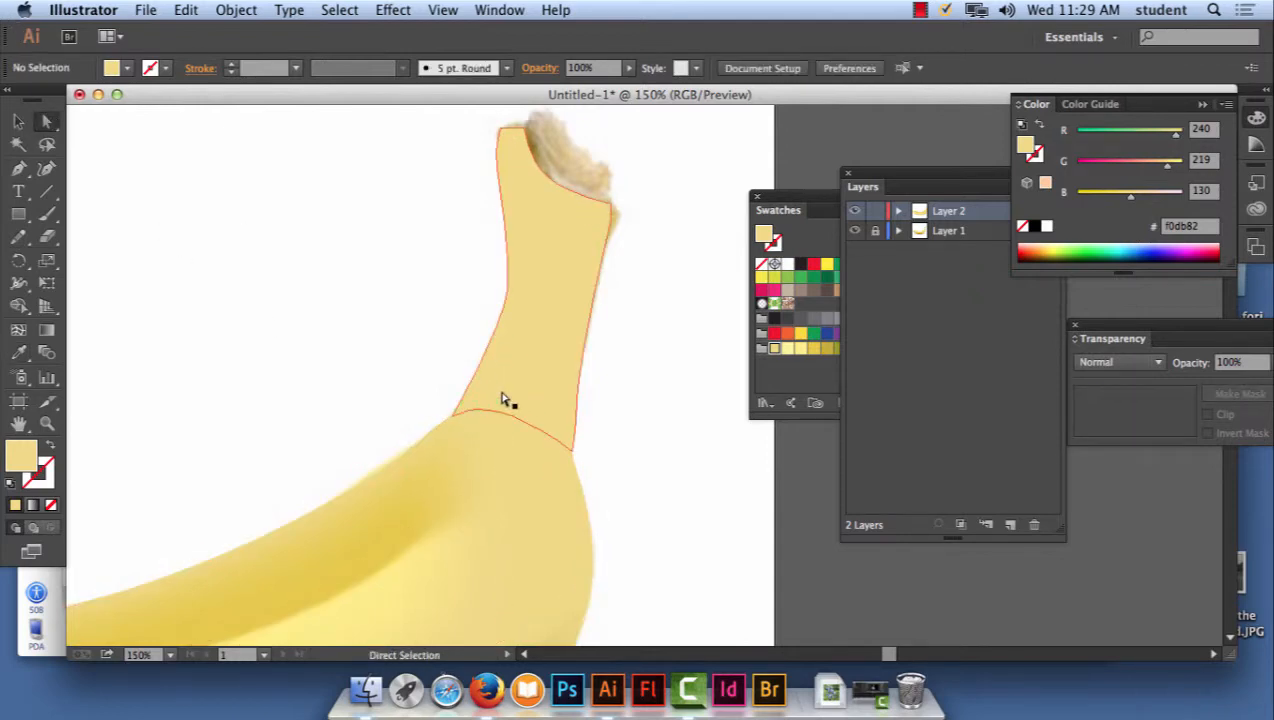
pyautogui.click(500, 412)
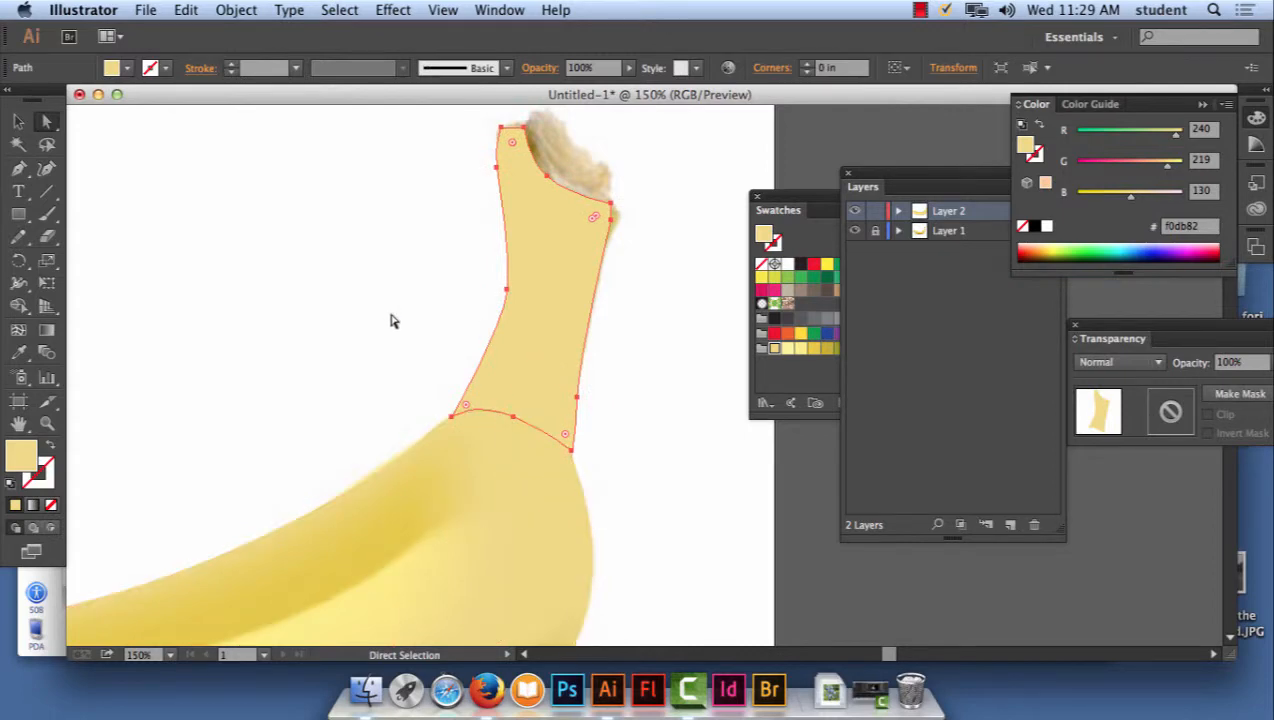
pyautogui.press('super+equal')
pyautogui.press('super+equal')
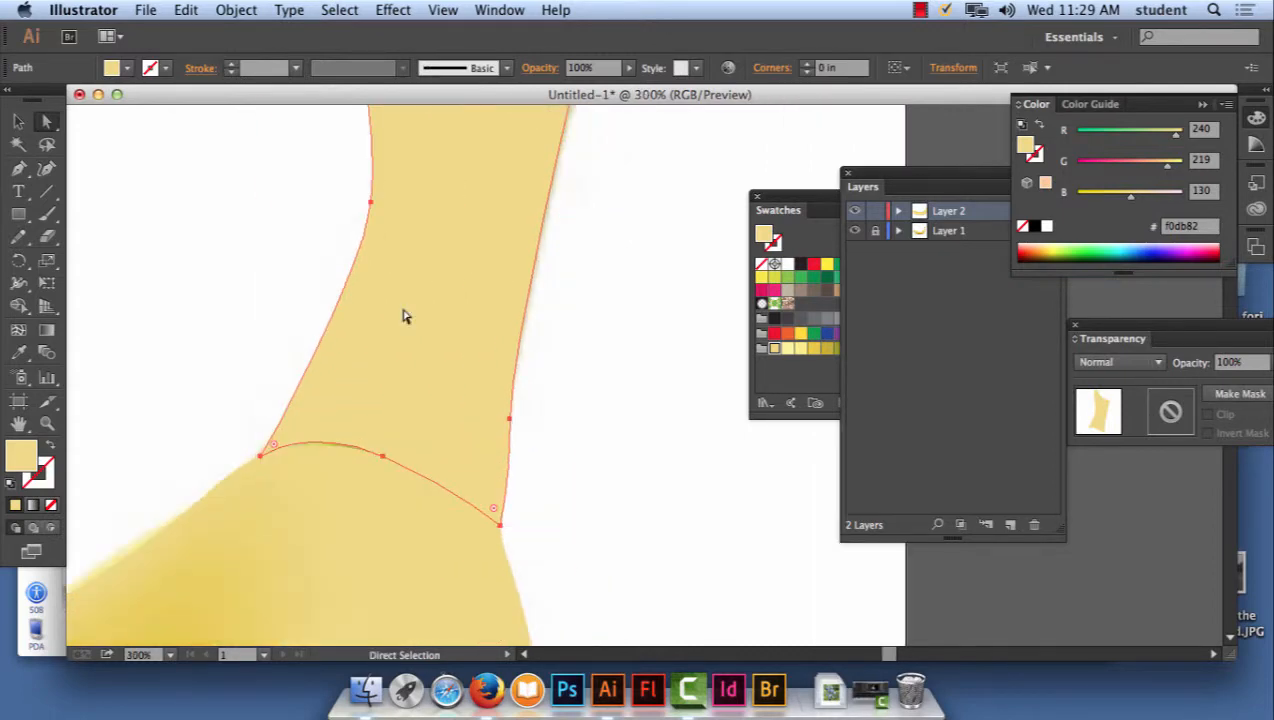
pyautogui.moveTo(469, 456); pyautogui.dragTo(576, 299)
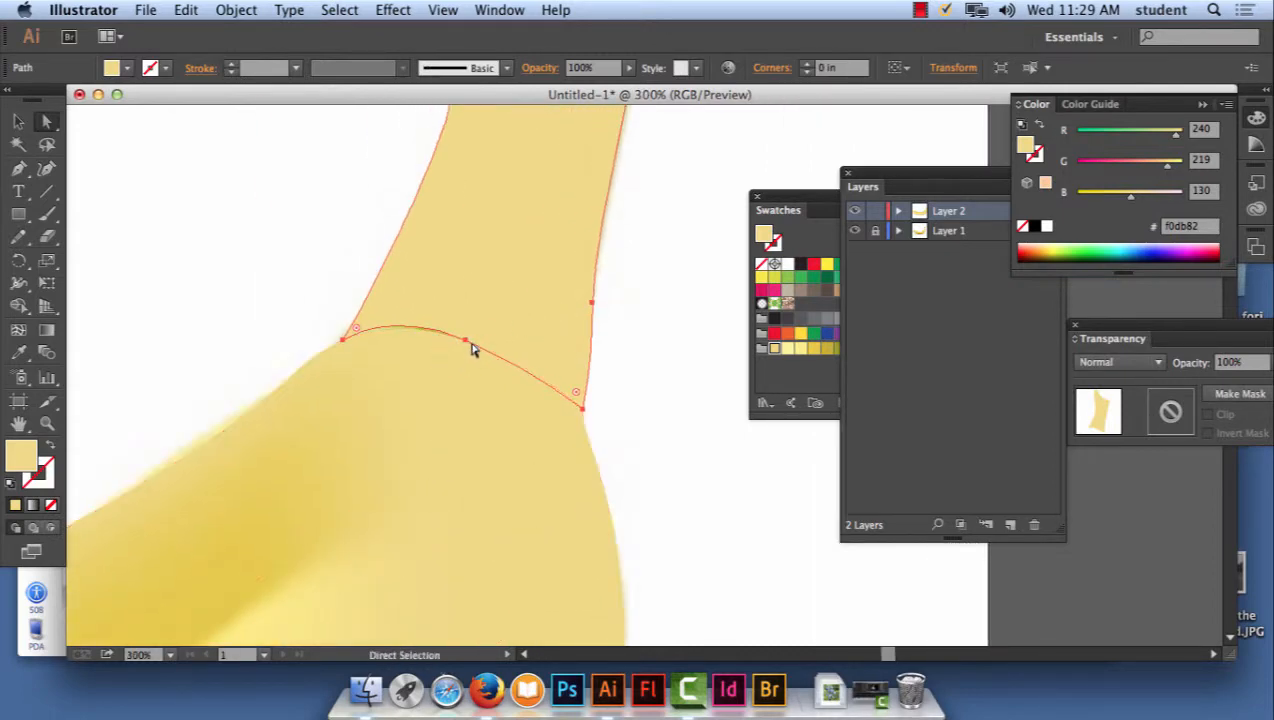
pyautogui.click(465, 340)
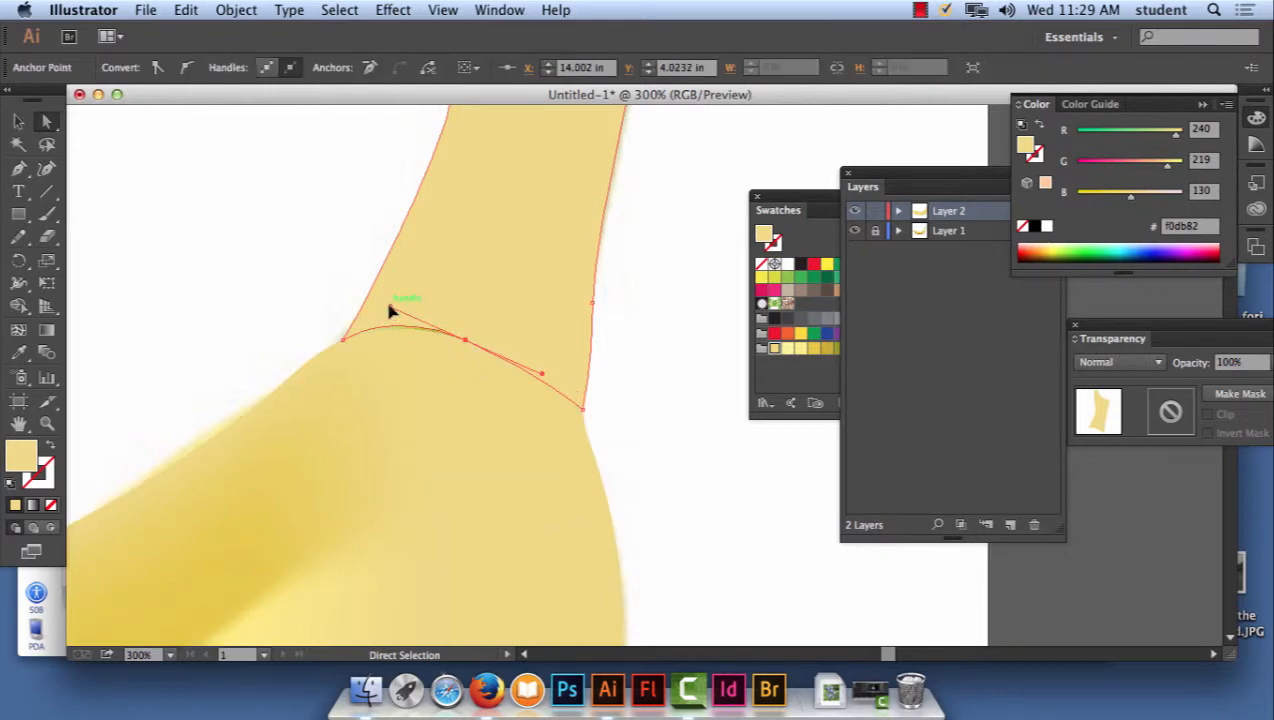
pyautogui.moveTo(390, 311); pyautogui.dragTo(394, 318)
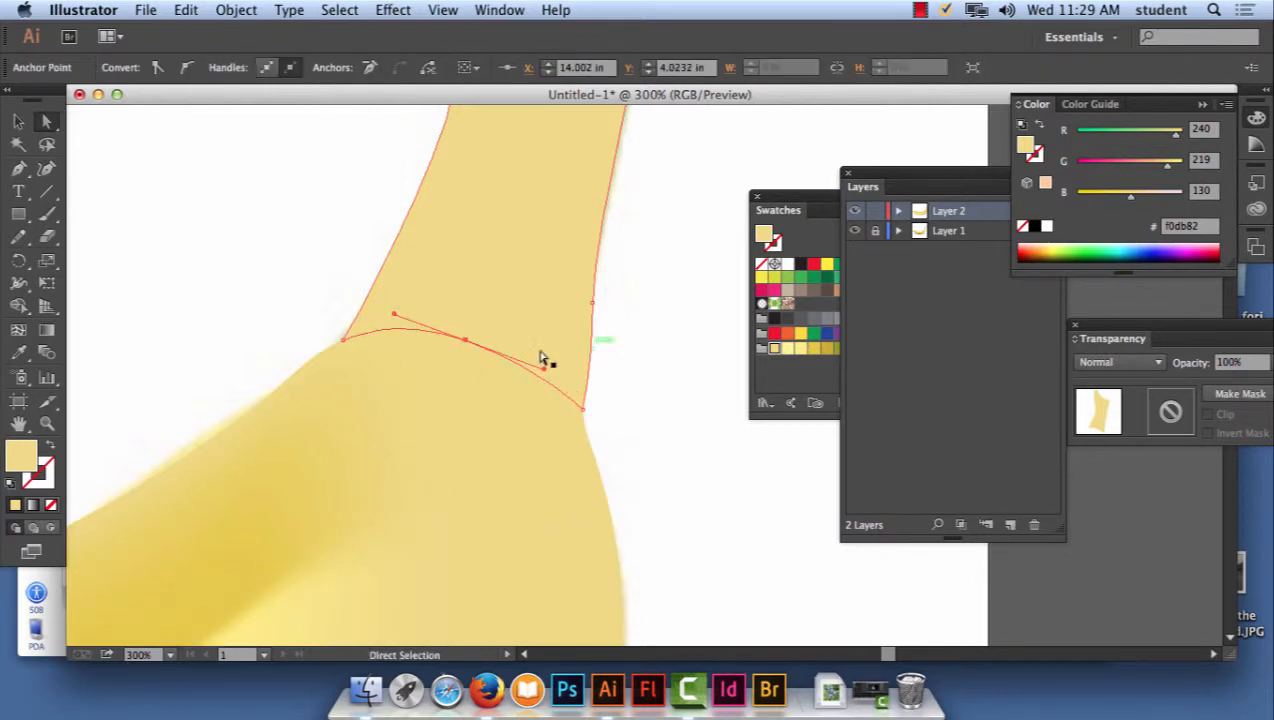
pyautogui.click(657, 330)
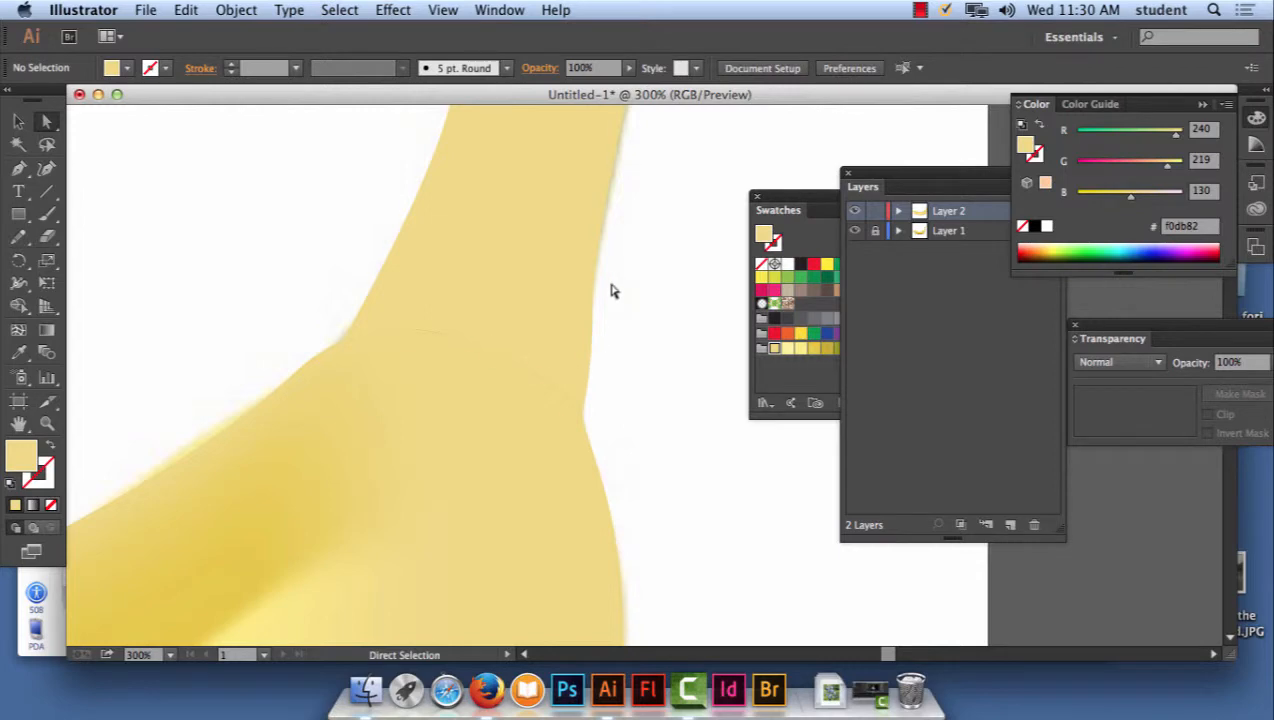
# - Add a gradient mesh point in the upper part of the stem and colour it with the 9fa40c green swatch
pyautogui.scroll(5, 620, 310)
pyautogui.hscroll(2, 620, 310)
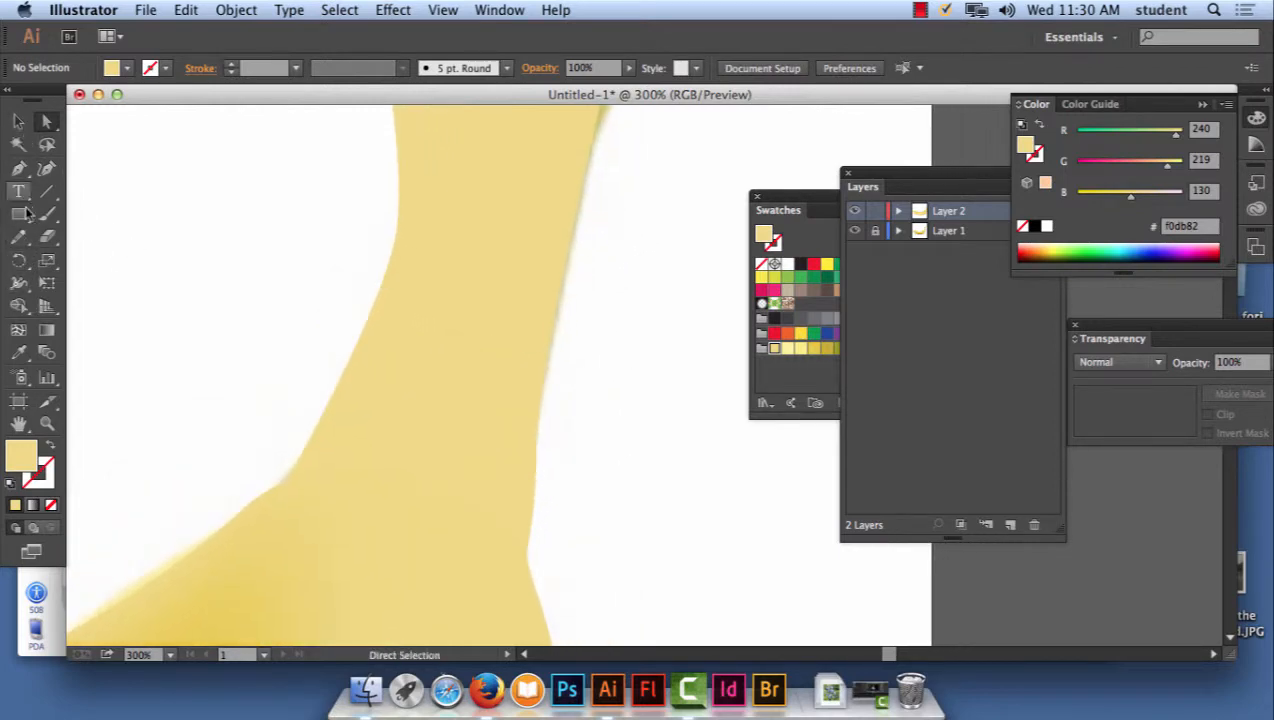
pyautogui.click(18, 330)
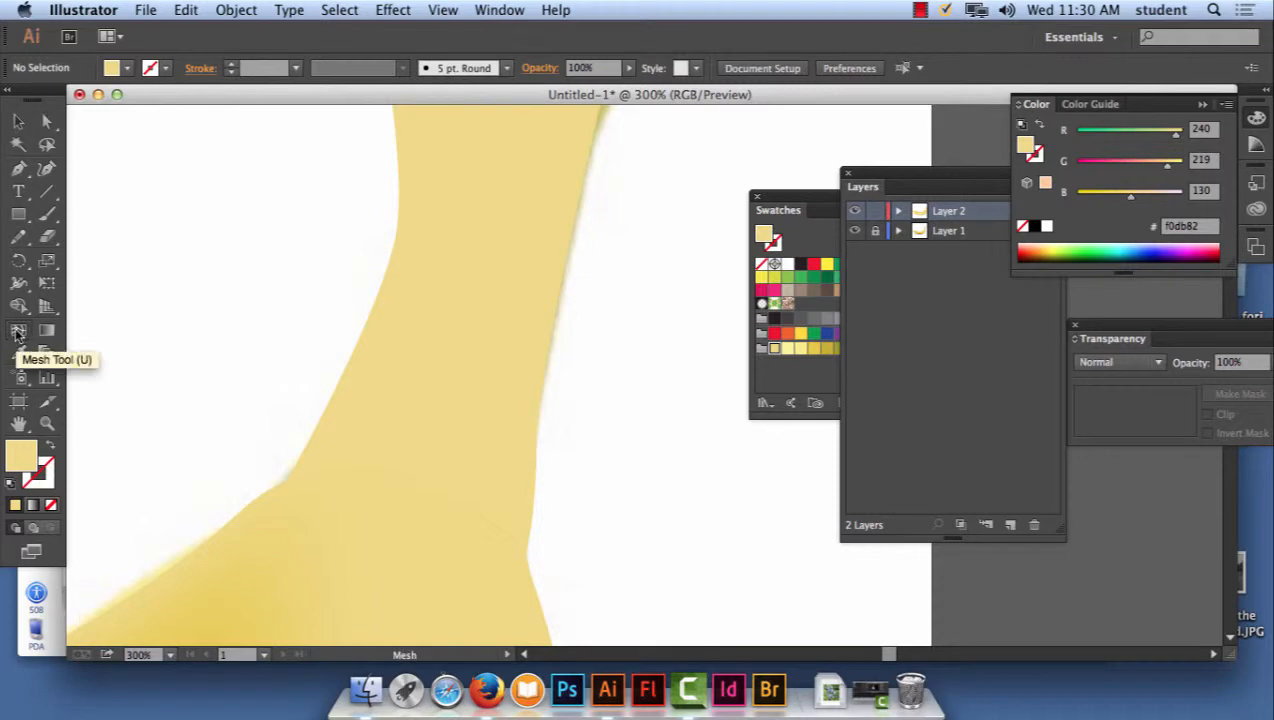
pyautogui.click(506, 144)
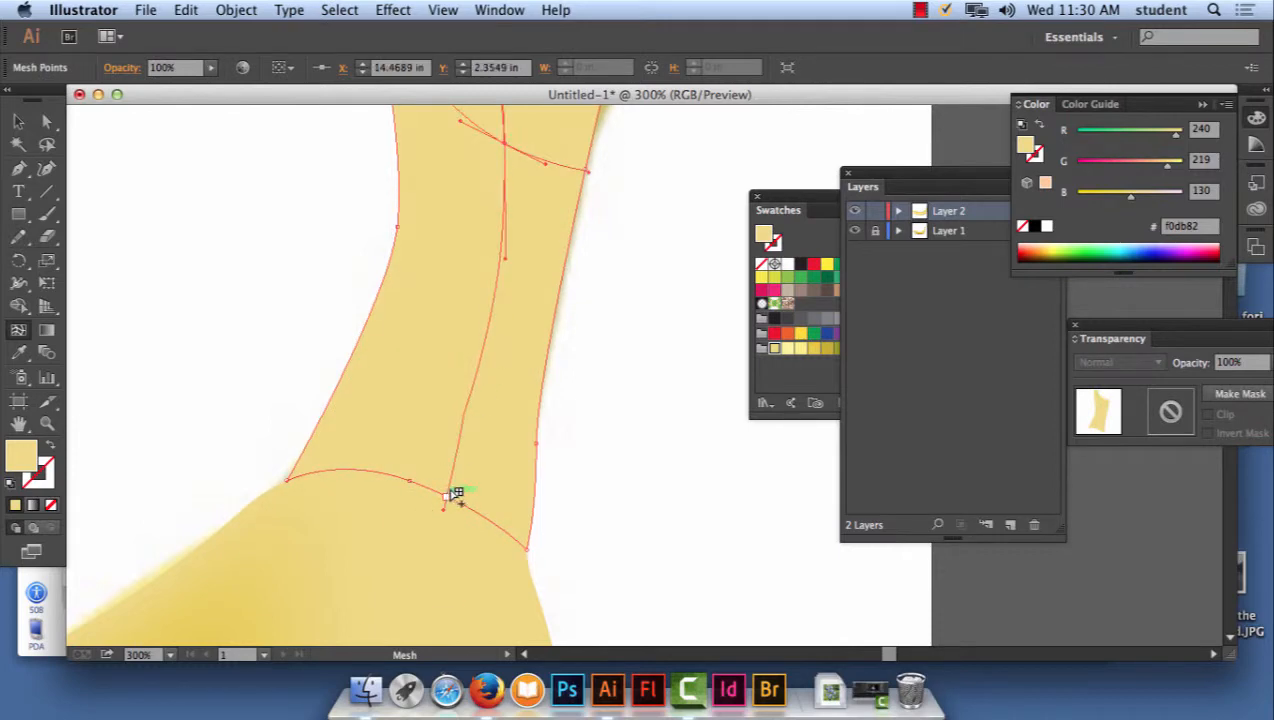
pyautogui.moveTo(671, 230); pyautogui.dragTo(683, 432)
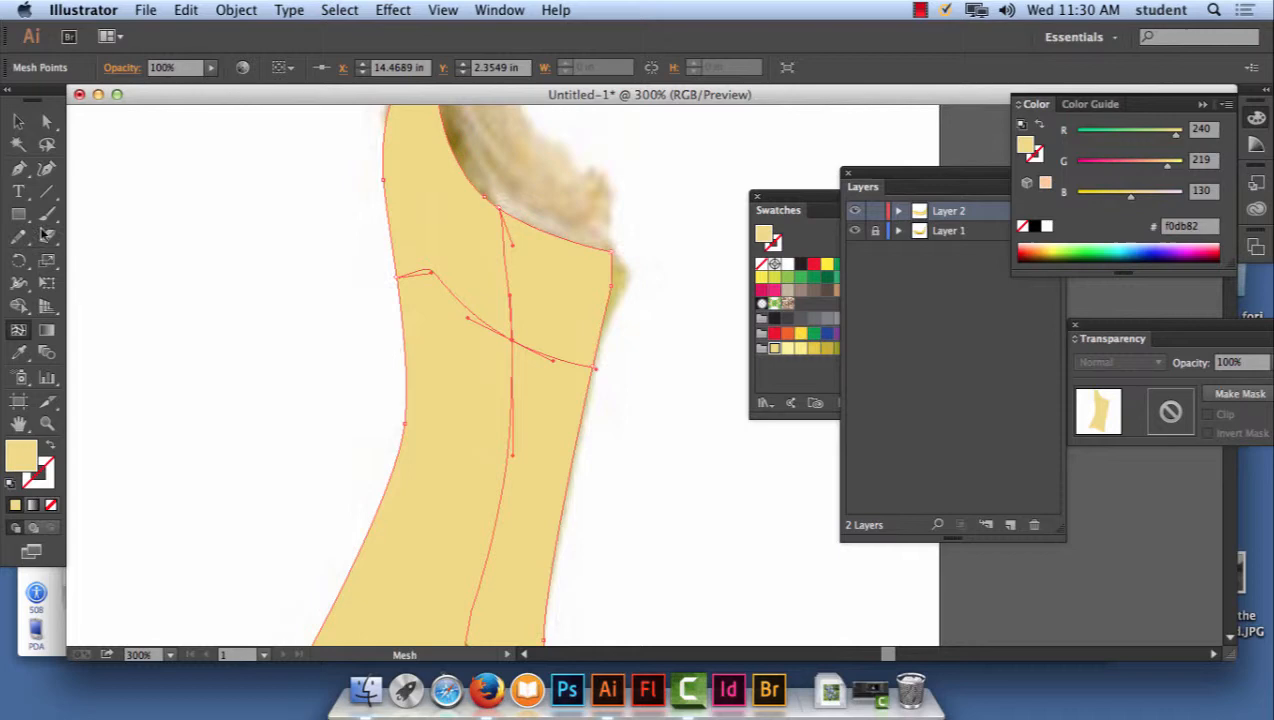
pyautogui.click(48, 123)
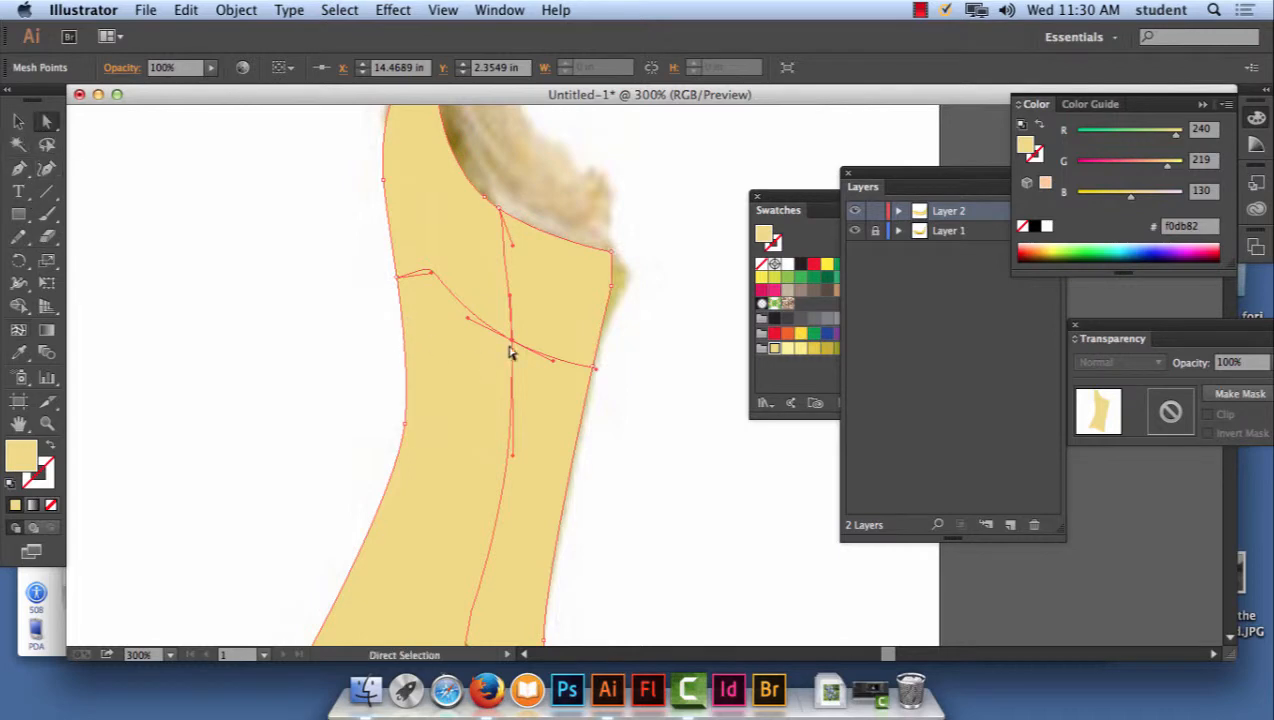
pyautogui.click(787, 380)
pyautogui.click(840, 350)
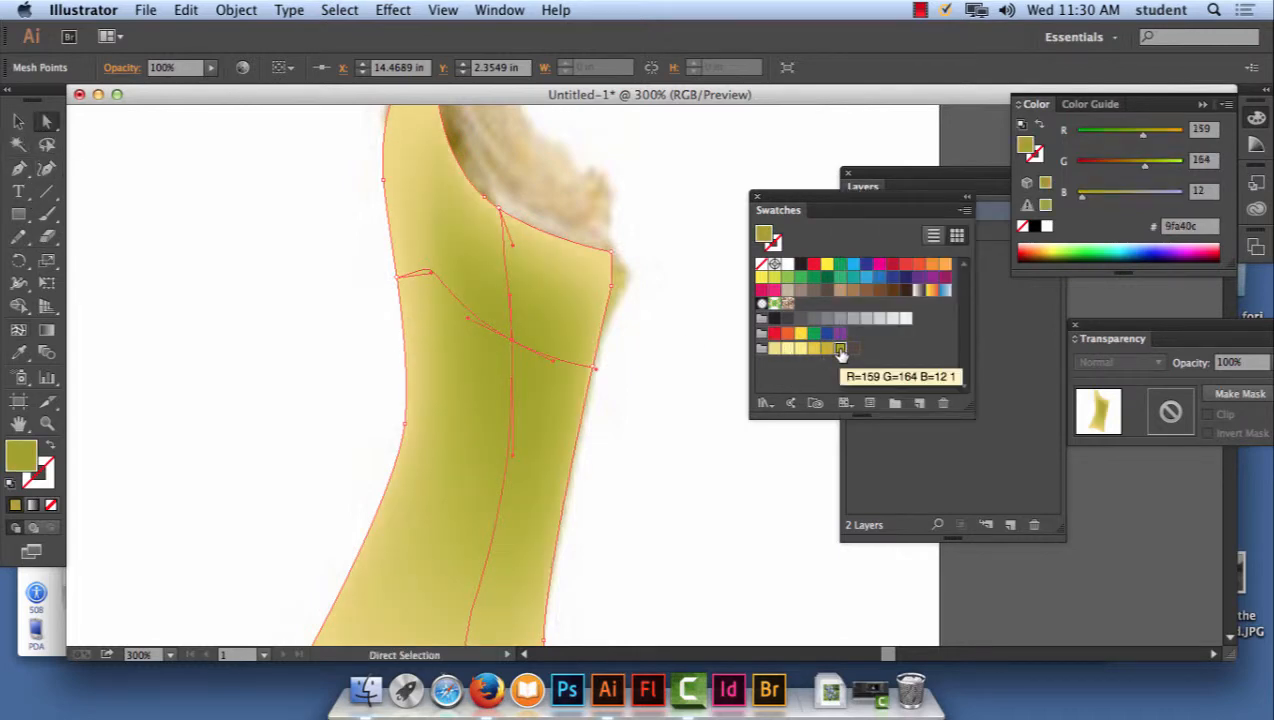
# - Colour the stem's mesh point on the cut-end edge 9fa40c and the mesh point on its left edge a darker green, 898910
pyautogui.click(500, 212)
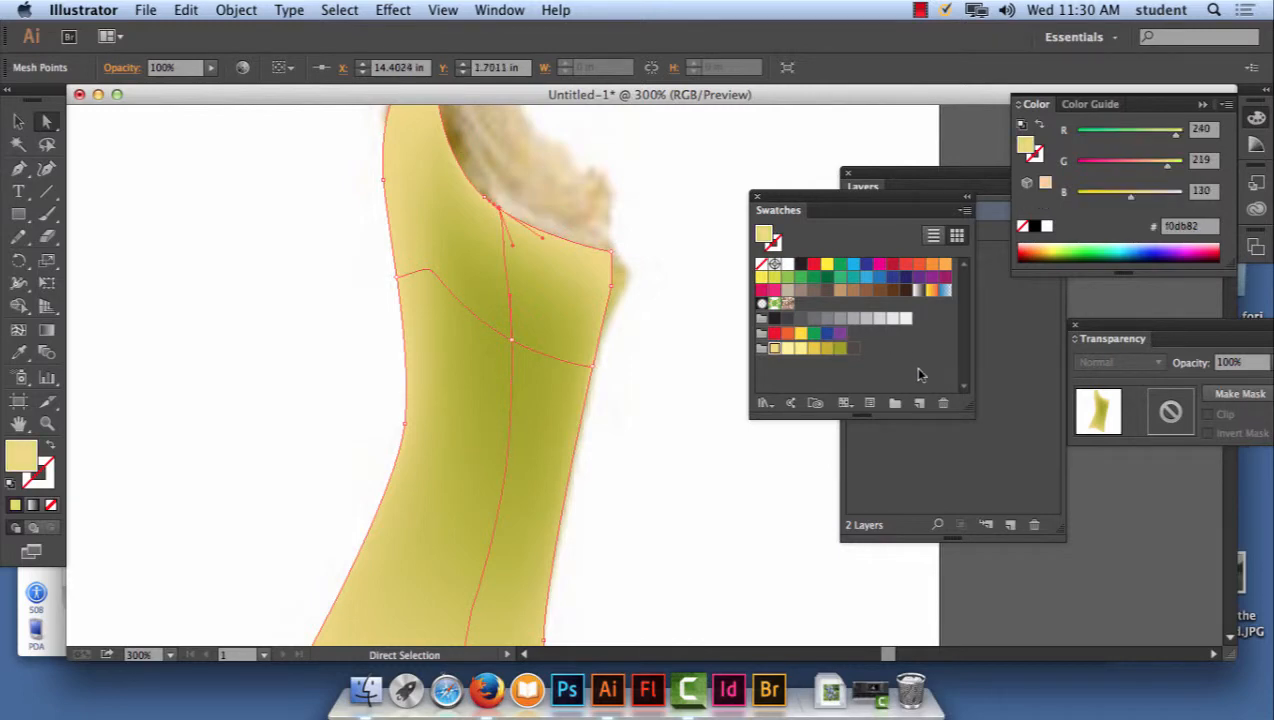
pyautogui.click(838, 348)
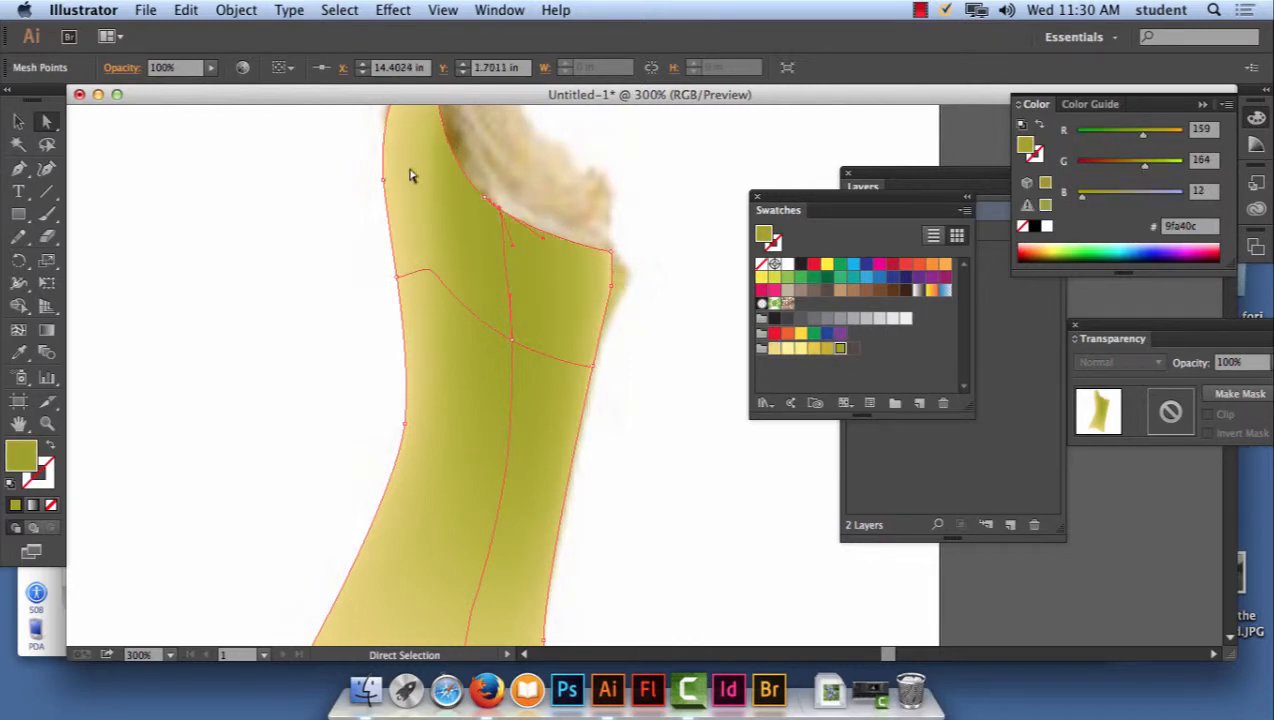
pyautogui.scroll(2, 446, 193)
pyautogui.click(402, 345)
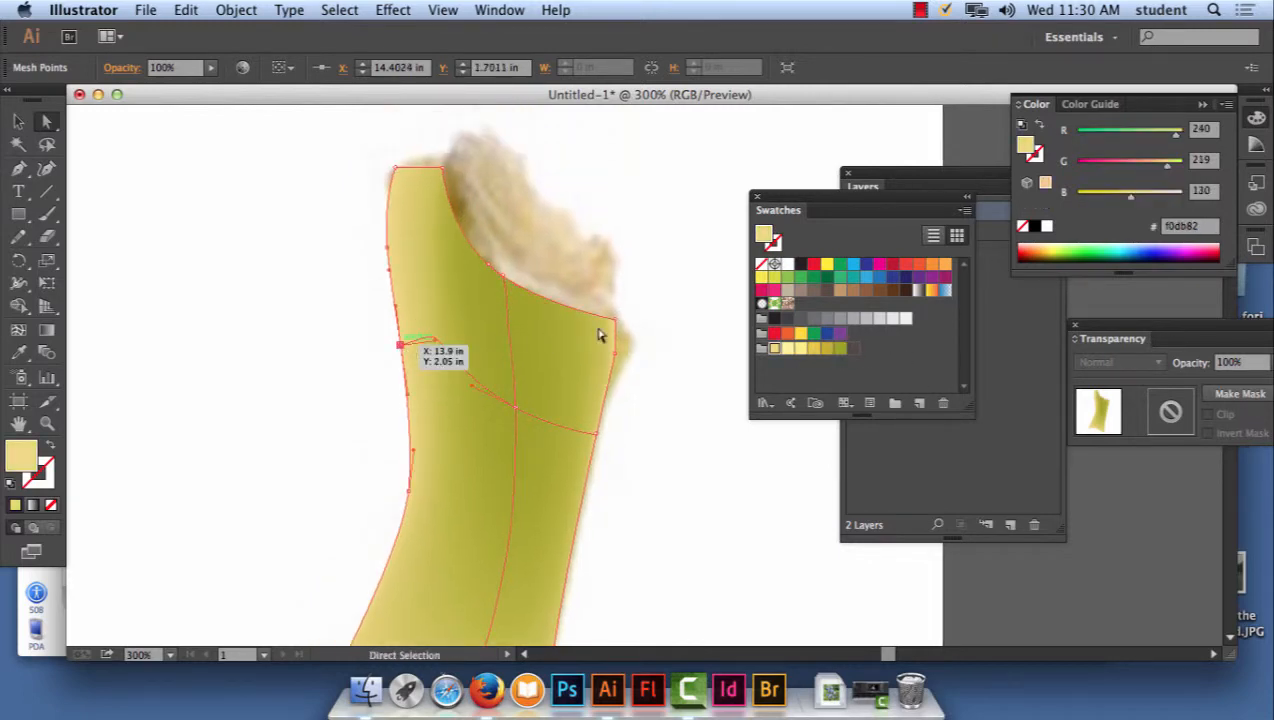
pyautogui.click(841, 349)
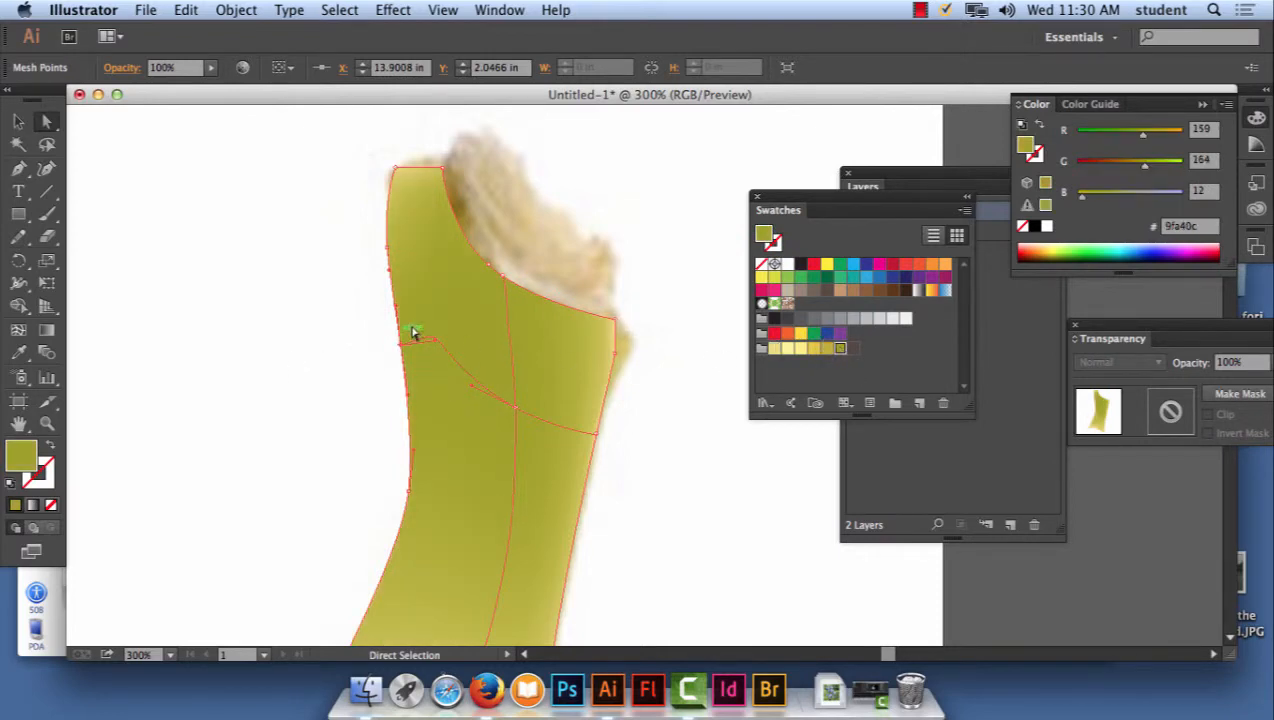
pyautogui.doubleClick(24, 455)
pyautogui.click(603, 352)
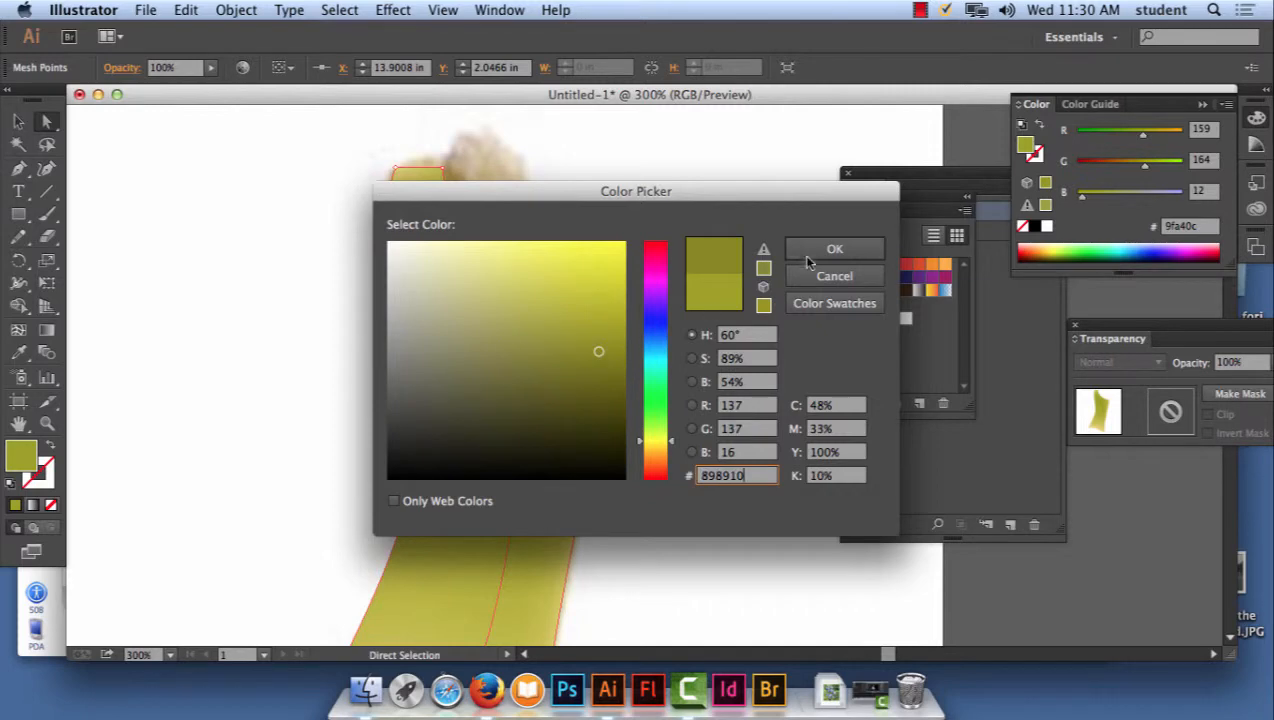
pyautogui.press('Return')
# - Colour the mesh point on the stem's lower edge, where it meets the banana body, with the 9fa40c green swatch
pyautogui.moveTo(637, 435); pyautogui.dragTo(508, 316)
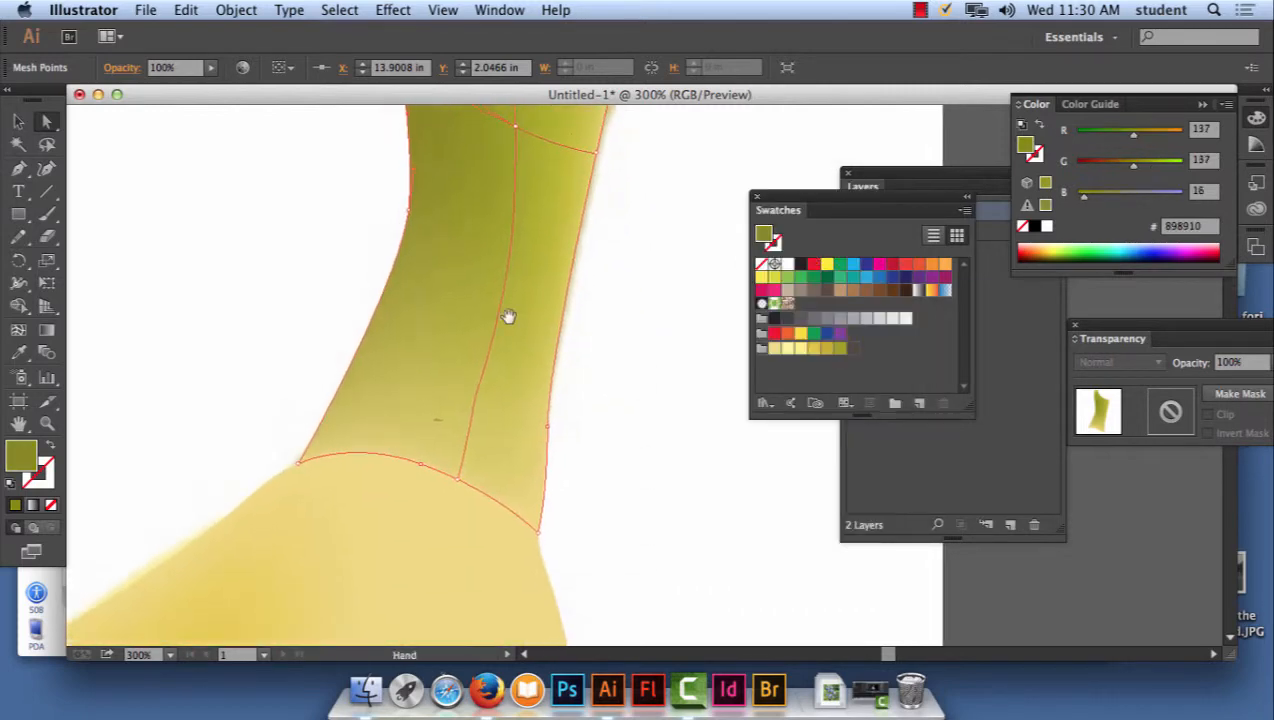
pyautogui.click(456, 486)
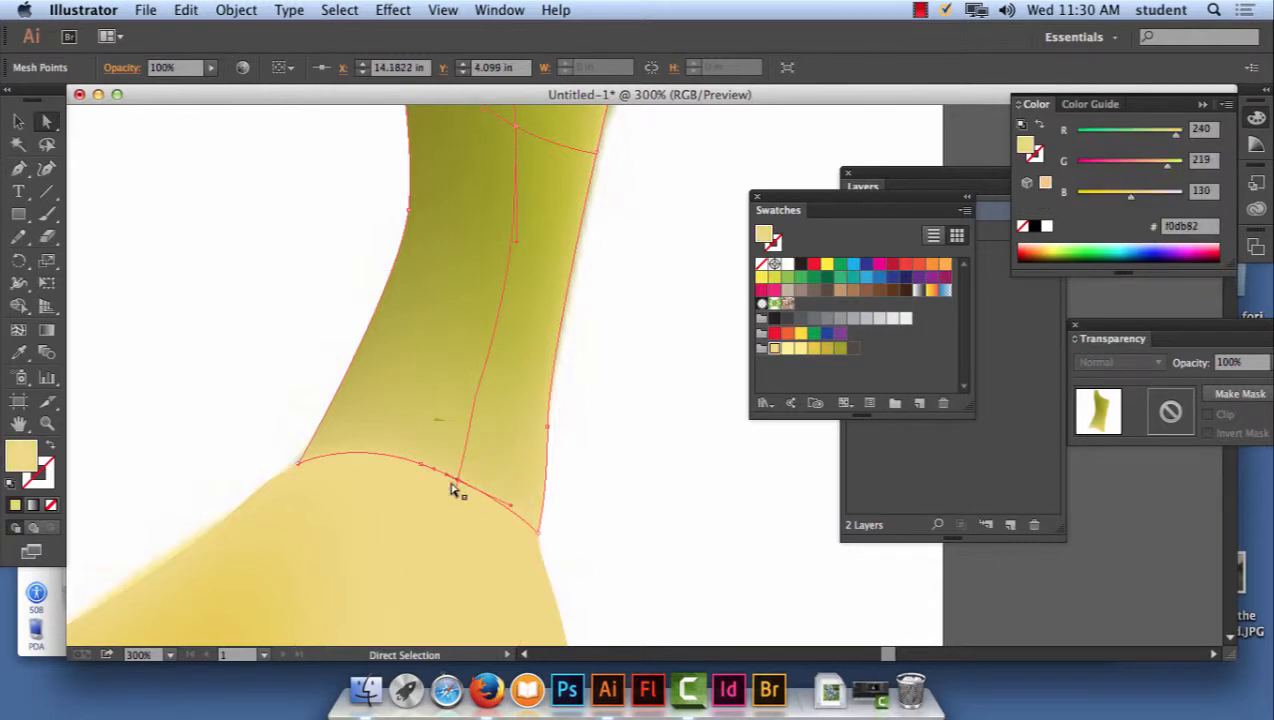
pyautogui.click(410, 468)
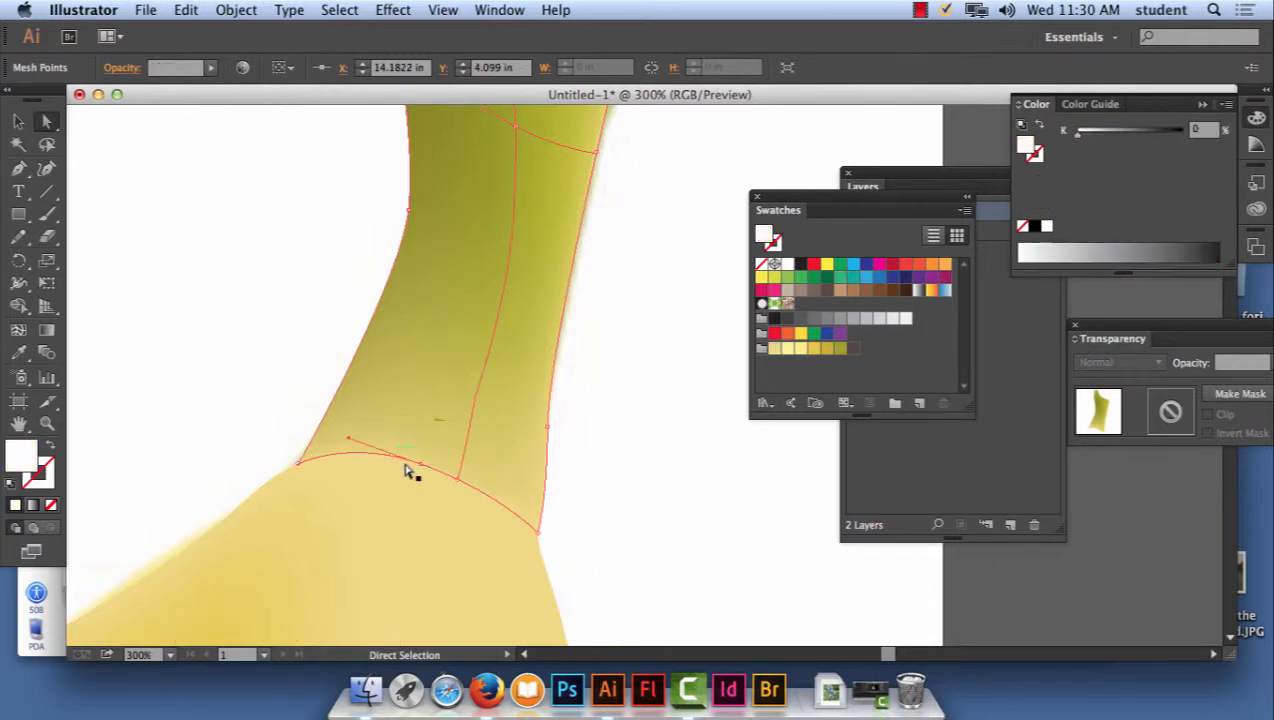
pyautogui.click(430, 490)
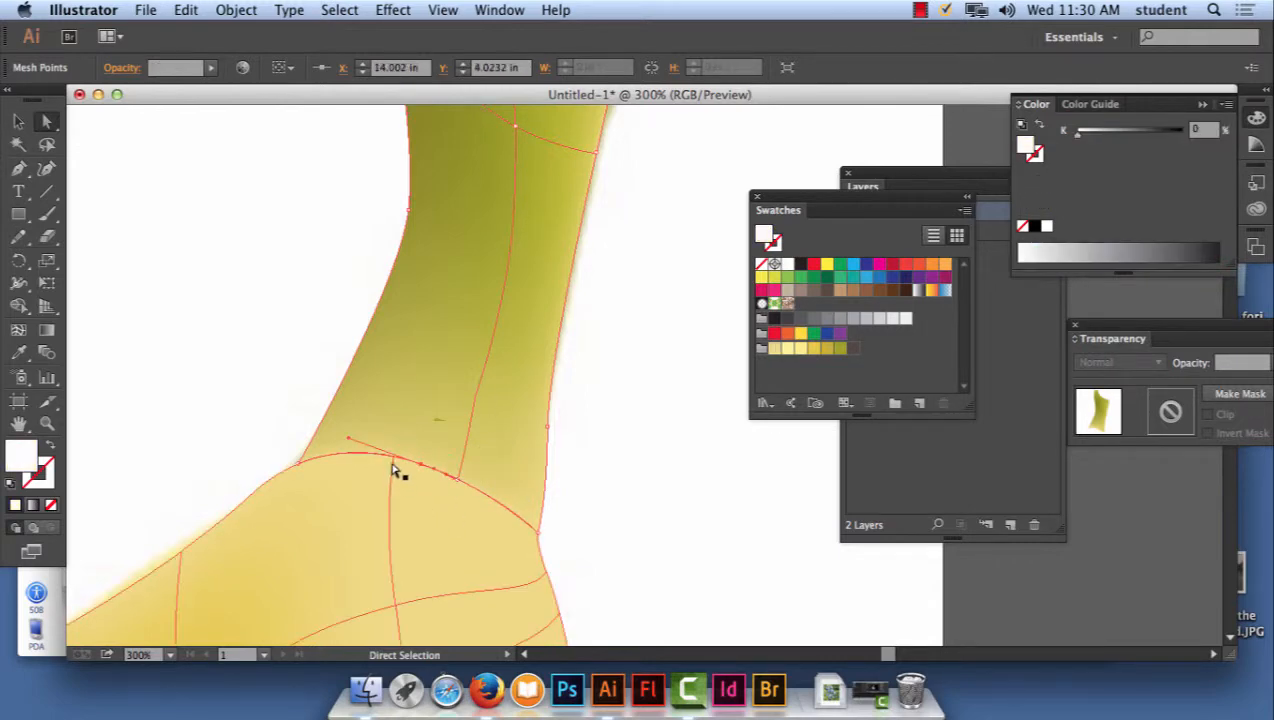
pyautogui.click(394, 466)
pyautogui.moveTo(462, 483); pyautogui.dragTo(456, 490)
pyautogui.click(845, 351)
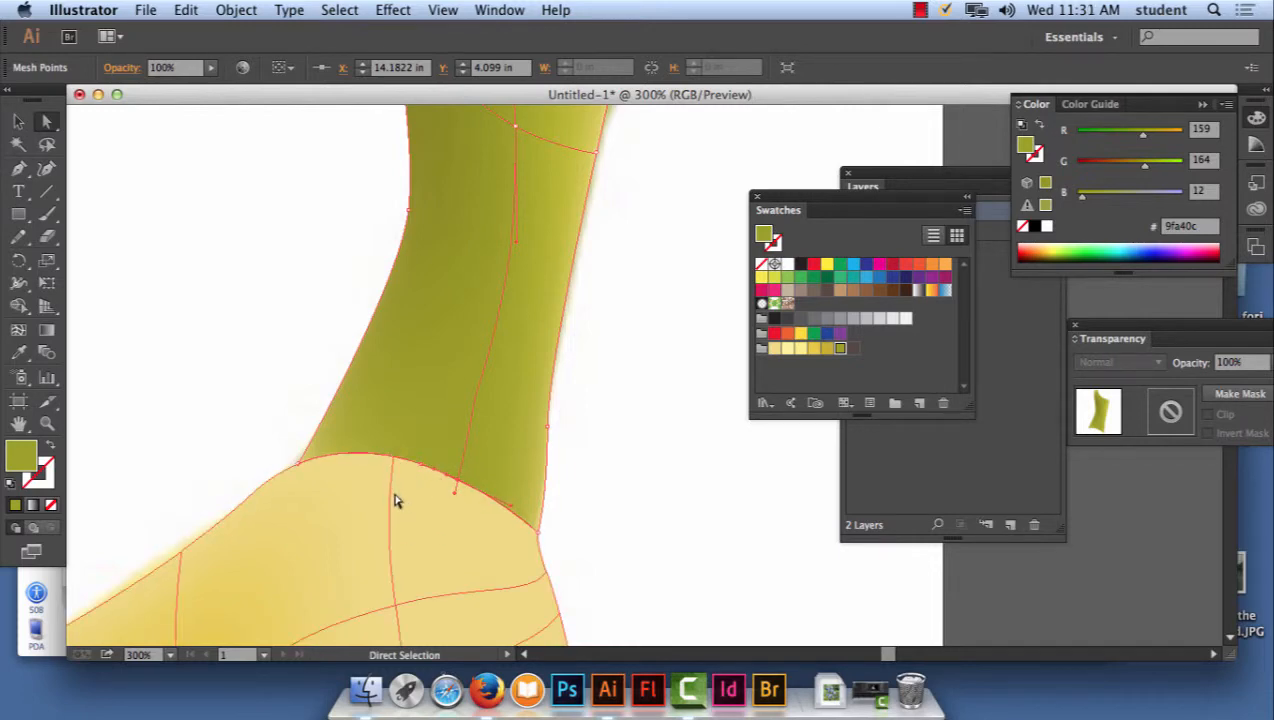
# - Colour the banana body's top-edge mesh point below the stem with the 9fa40c green swatch and deselect the body
pyautogui.click(397, 460)
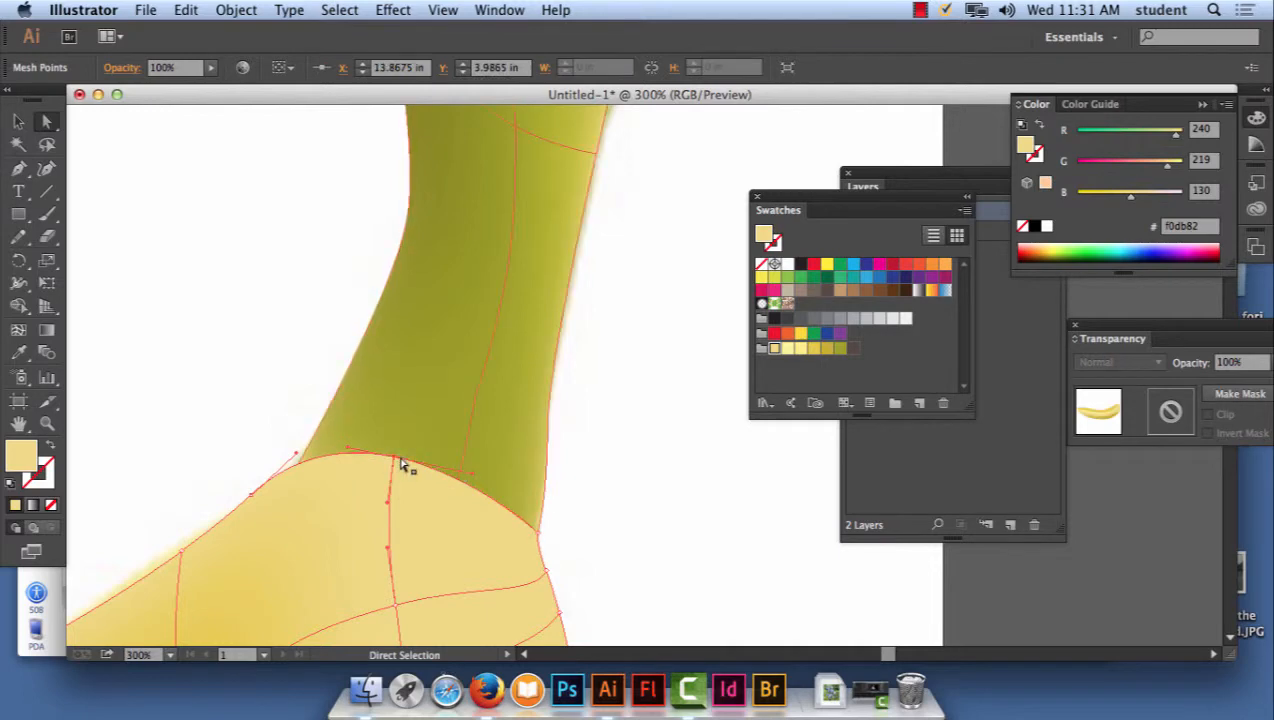
pyautogui.click(840, 350)
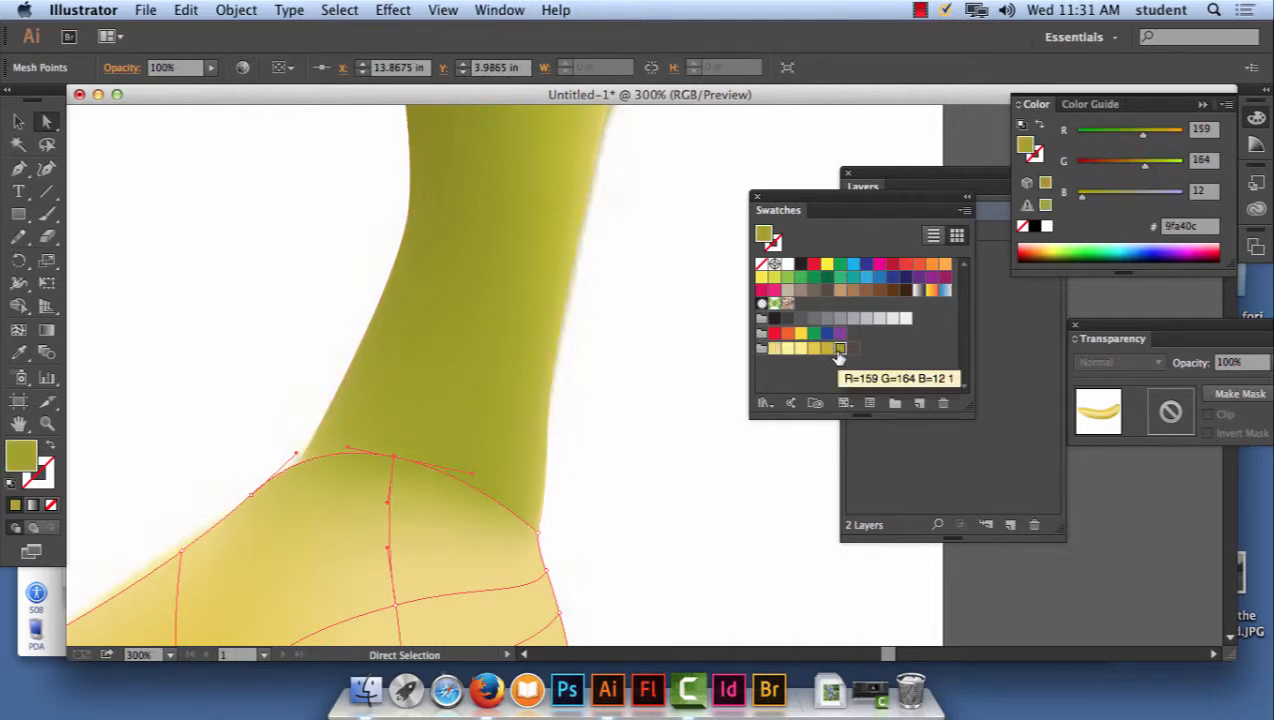
pyautogui.click(663, 460)
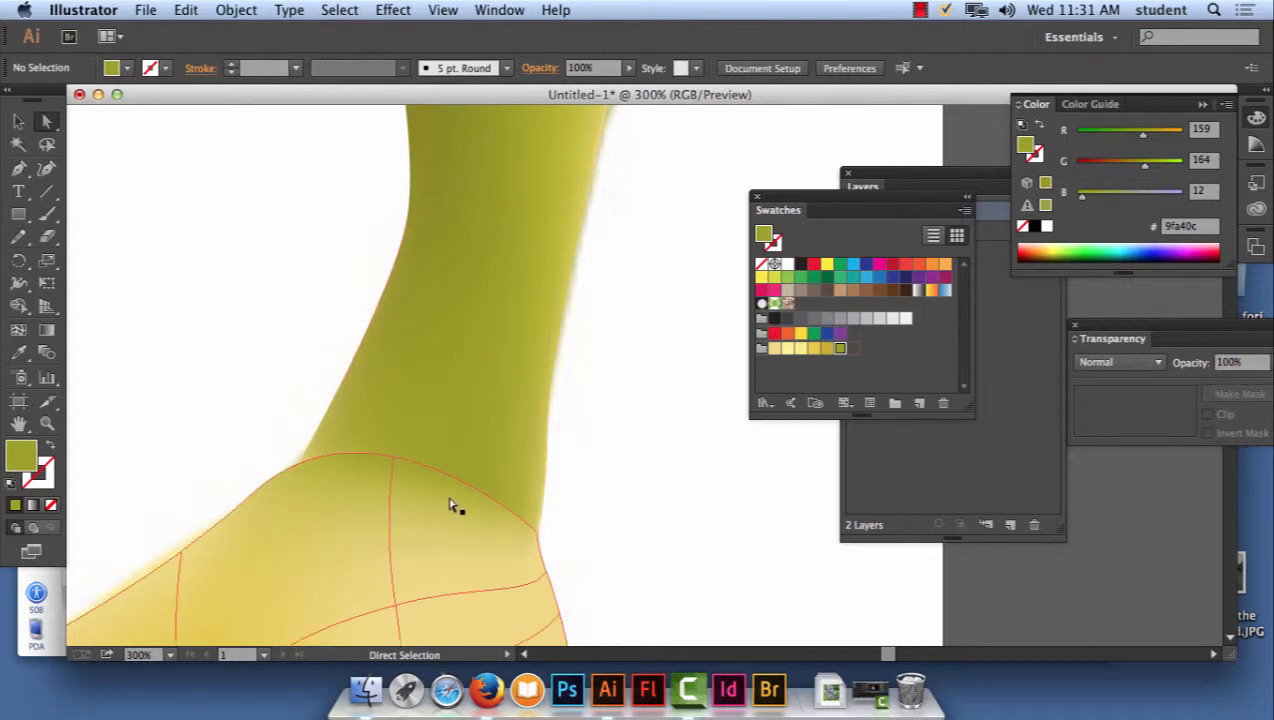
# - Shift the stem's lower-edge mesh point and the anchor beside it slightly left along the seam with the banana body
pyautogui.click(393, 460)
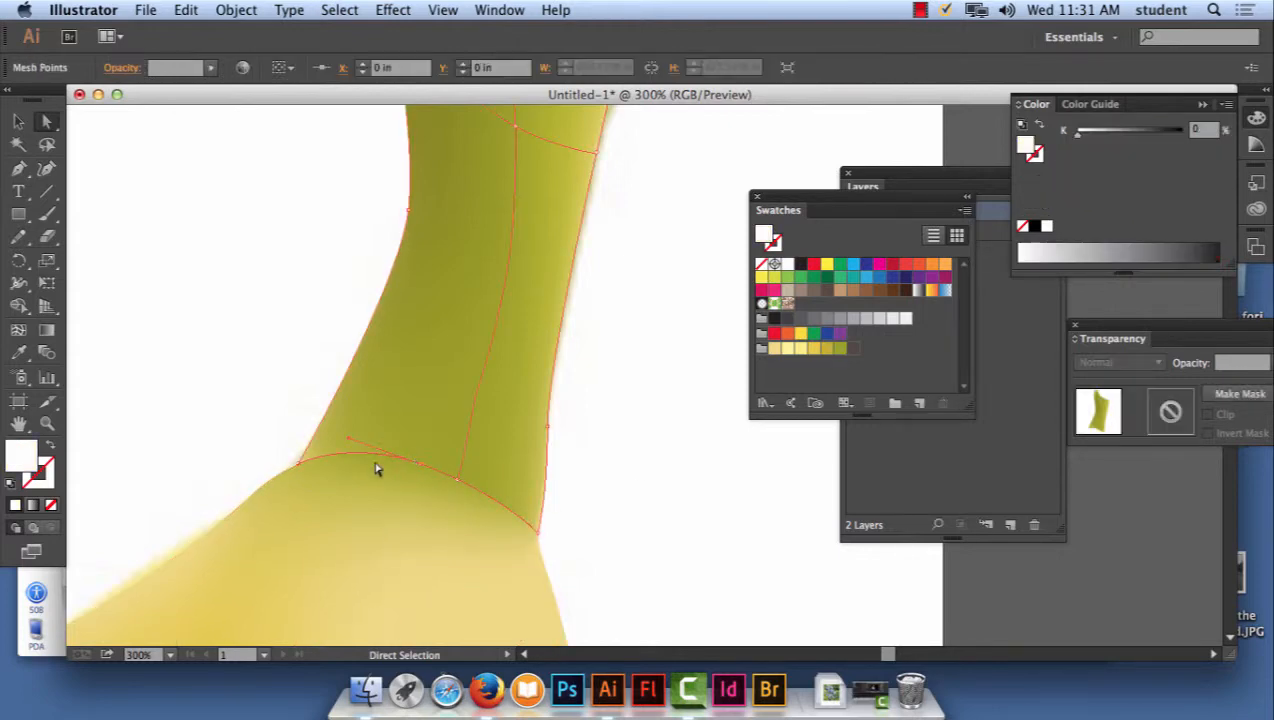
pyautogui.click(457, 483)
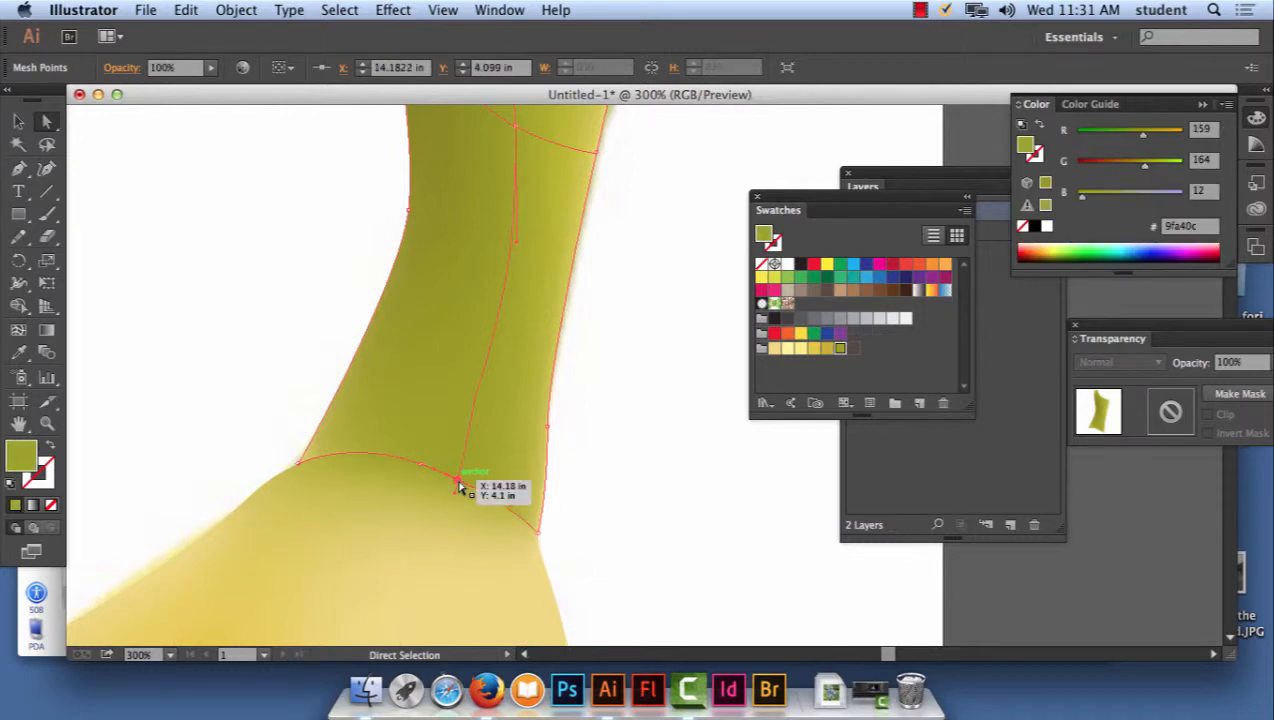
pyautogui.moveTo(457, 483); pyautogui.dragTo(415, 469)
pyautogui.click(690, 519)
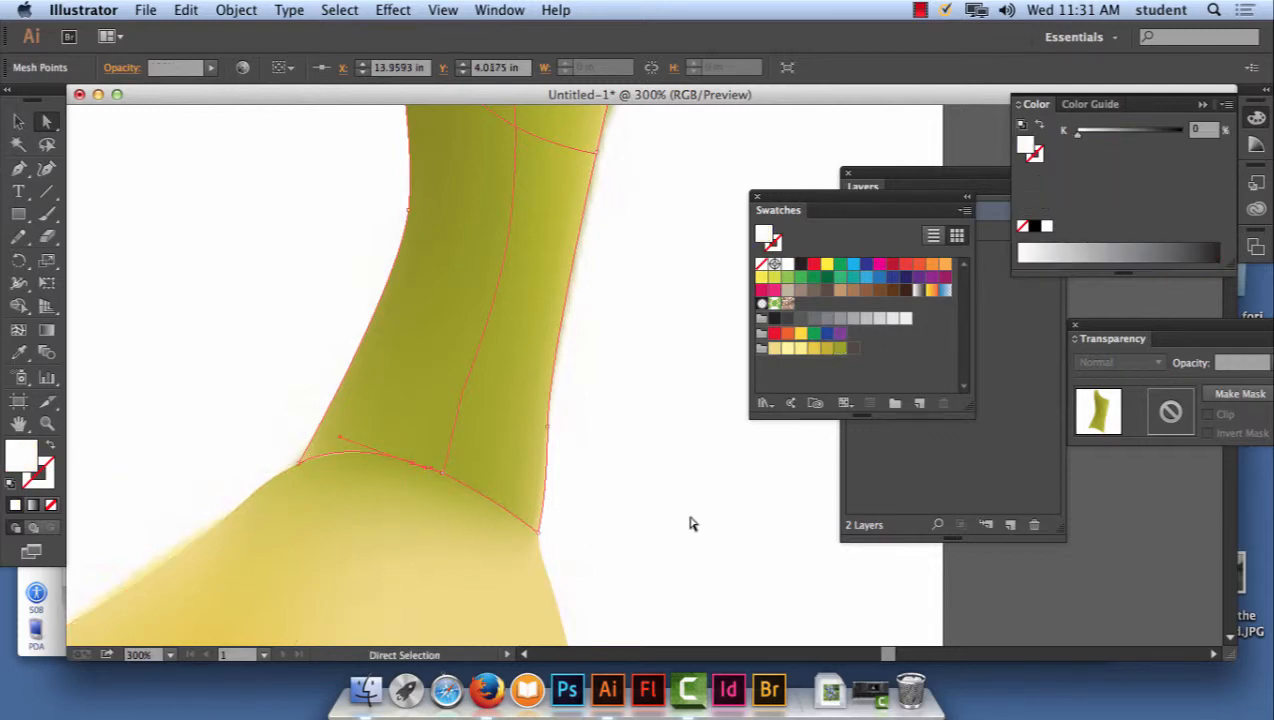
pyautogui.click(445, 475)
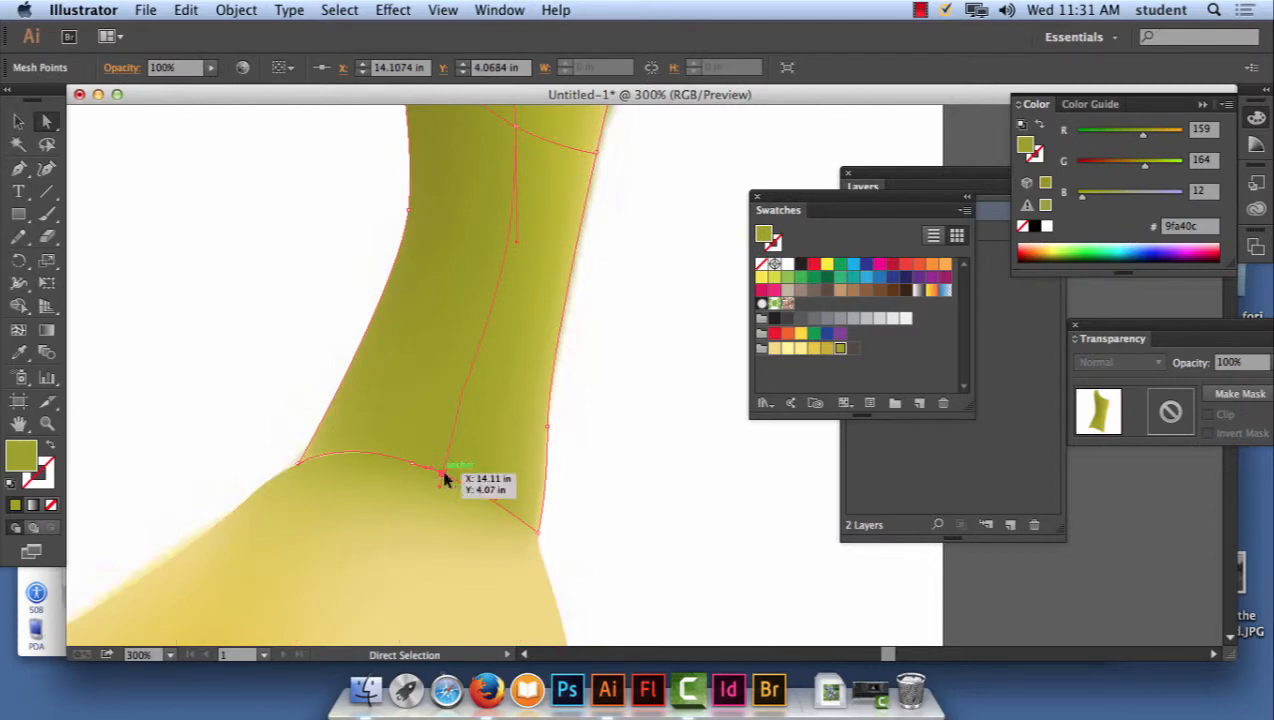
pyautogui.moveTo(433, 466)
pyautogui.mouseDown()
pyautogui.moveTo(441, 478)
pyautogui.moveTo(435, 461)
pyautogui.moveTo(426, 476)
pyautogui.moveTo(412, 464)
pyautogui.moveTo(421, 472)
pyautogui.mouseUp()
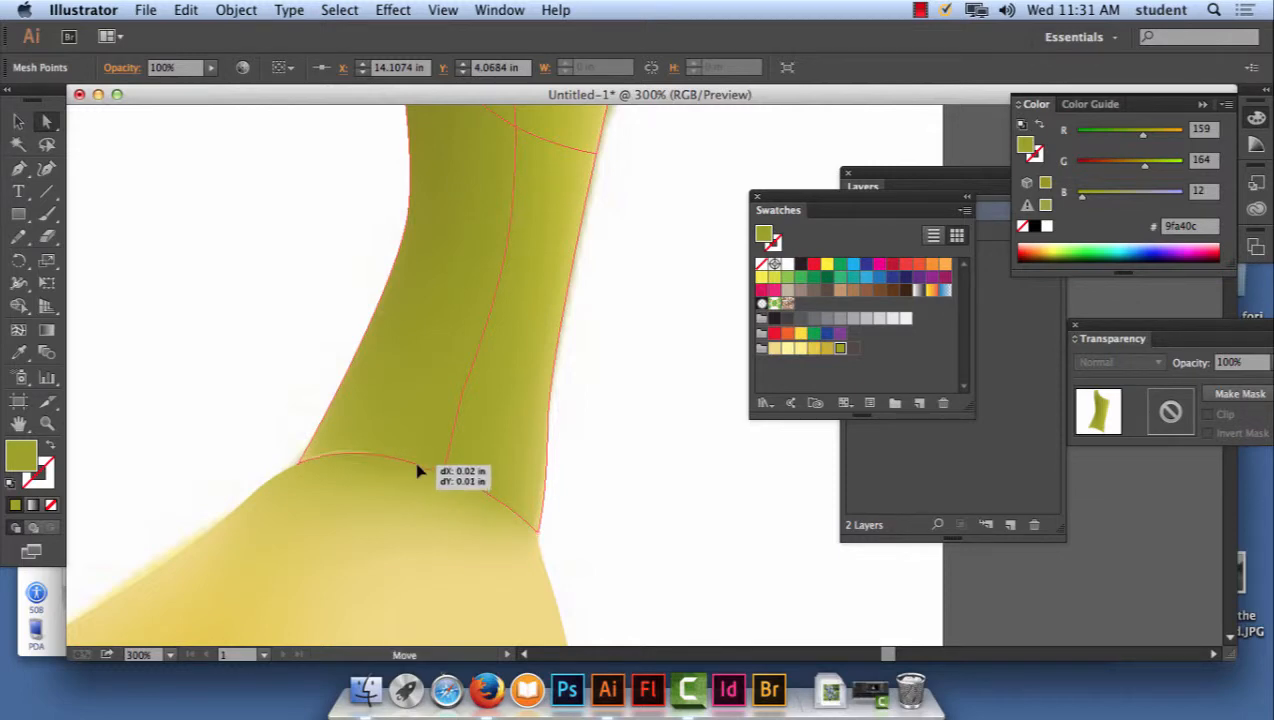
pyautogui.click(634, 475)
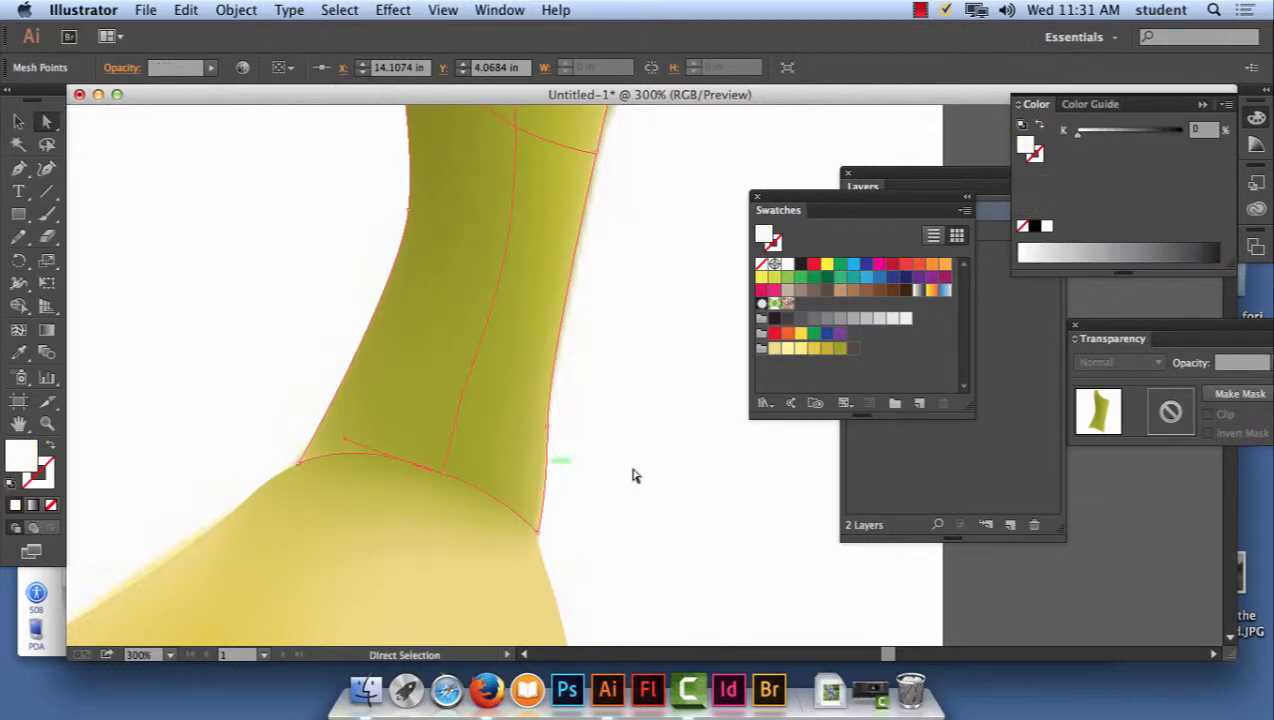
# - Add a mesh row across the lower part of the stem, above the seam with the banana body
pyautogui.click(535, 524)
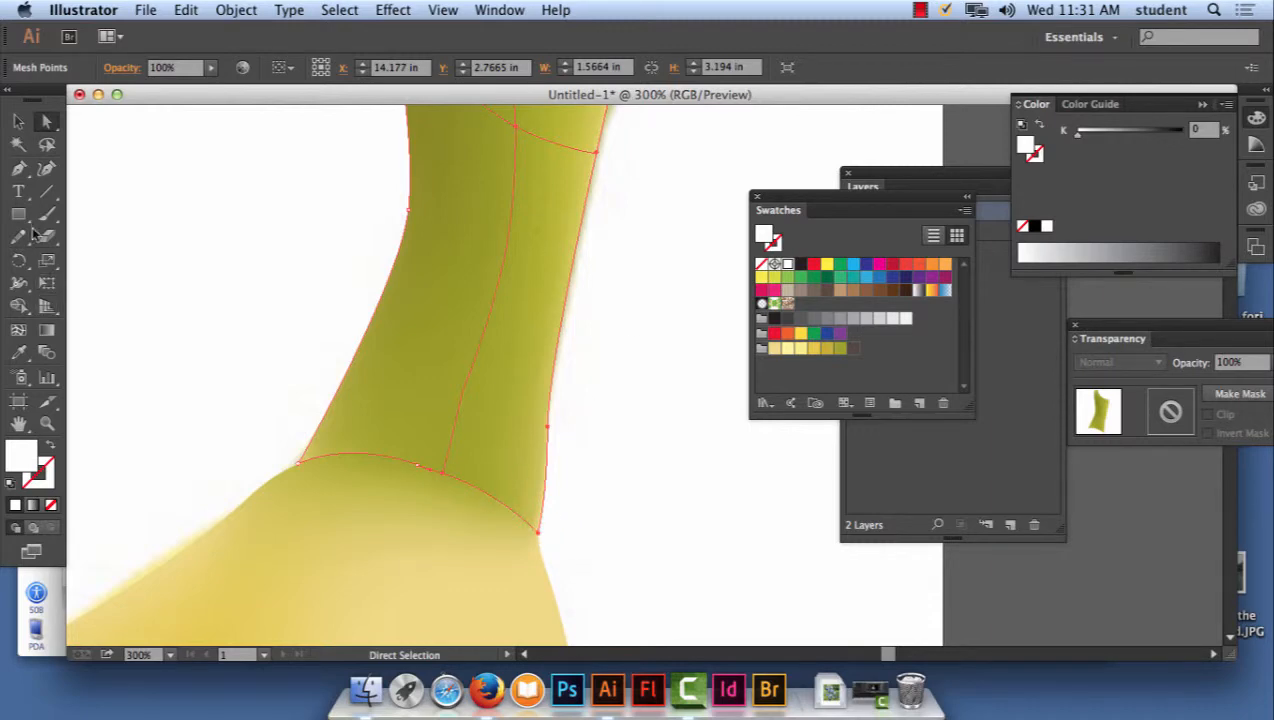
pyautogui.click(19, 331)
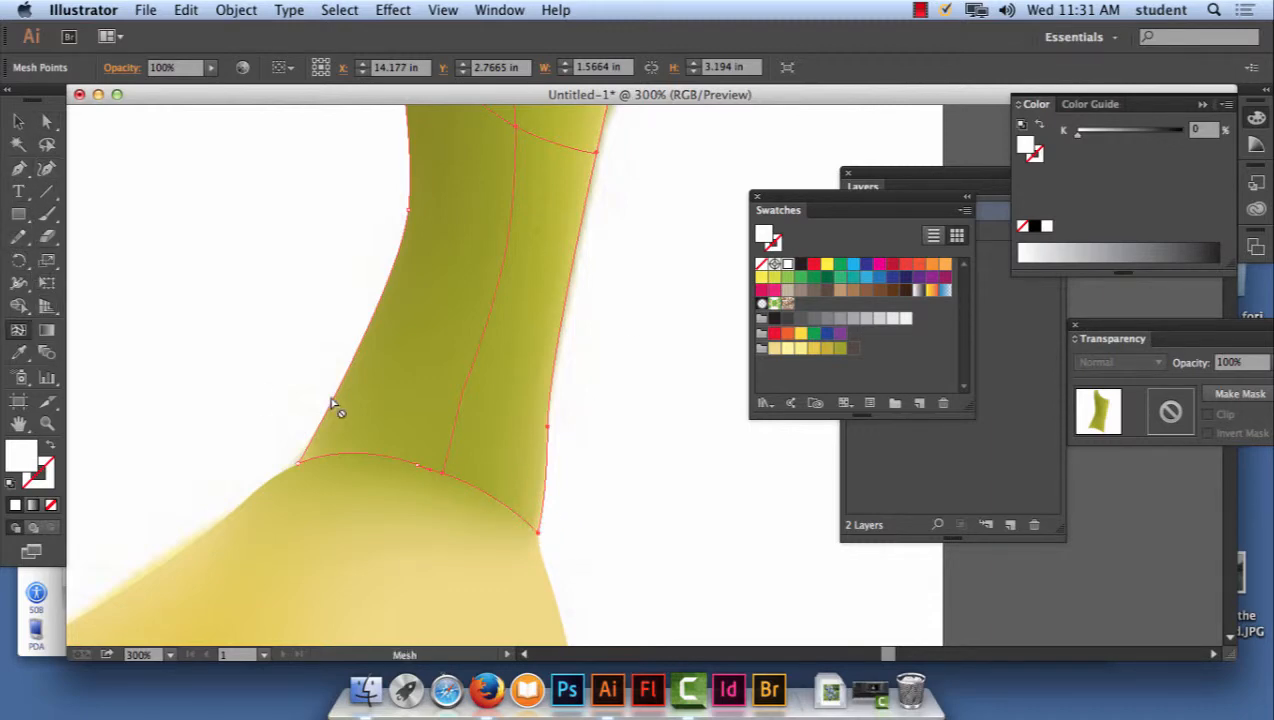
pyautogui.click(468, 391)
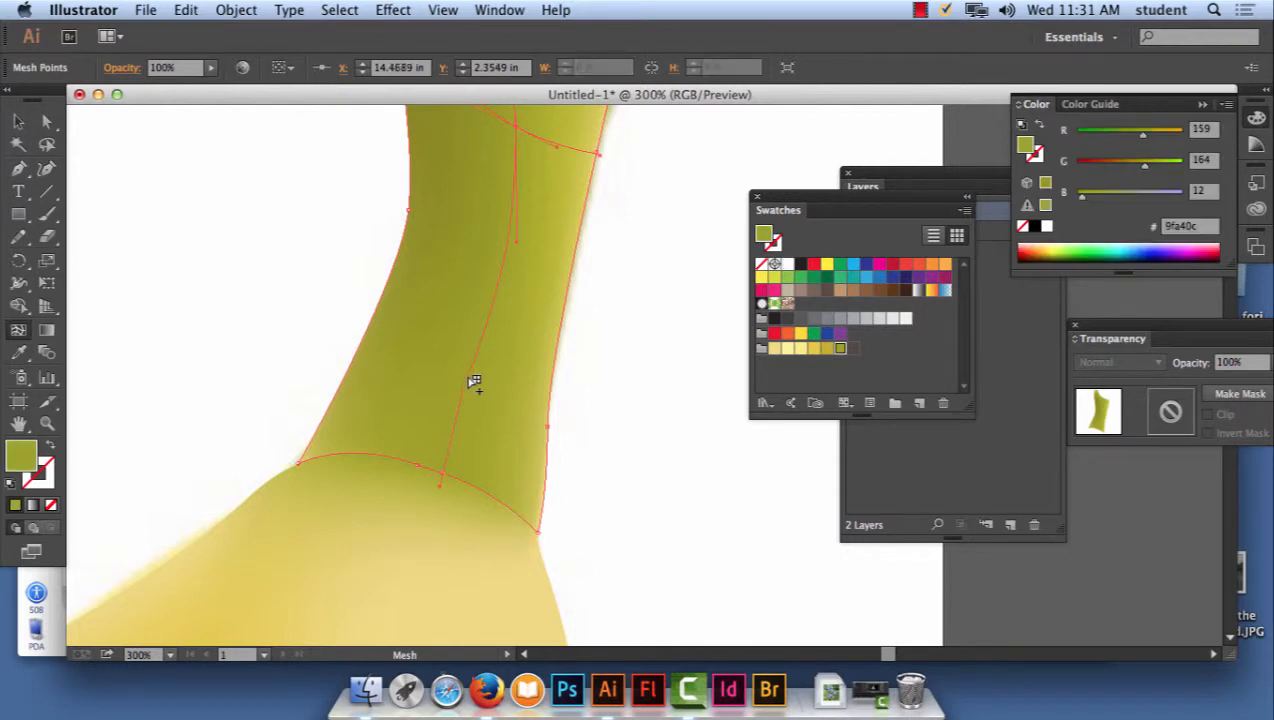
pyautogui.click(470, 378)
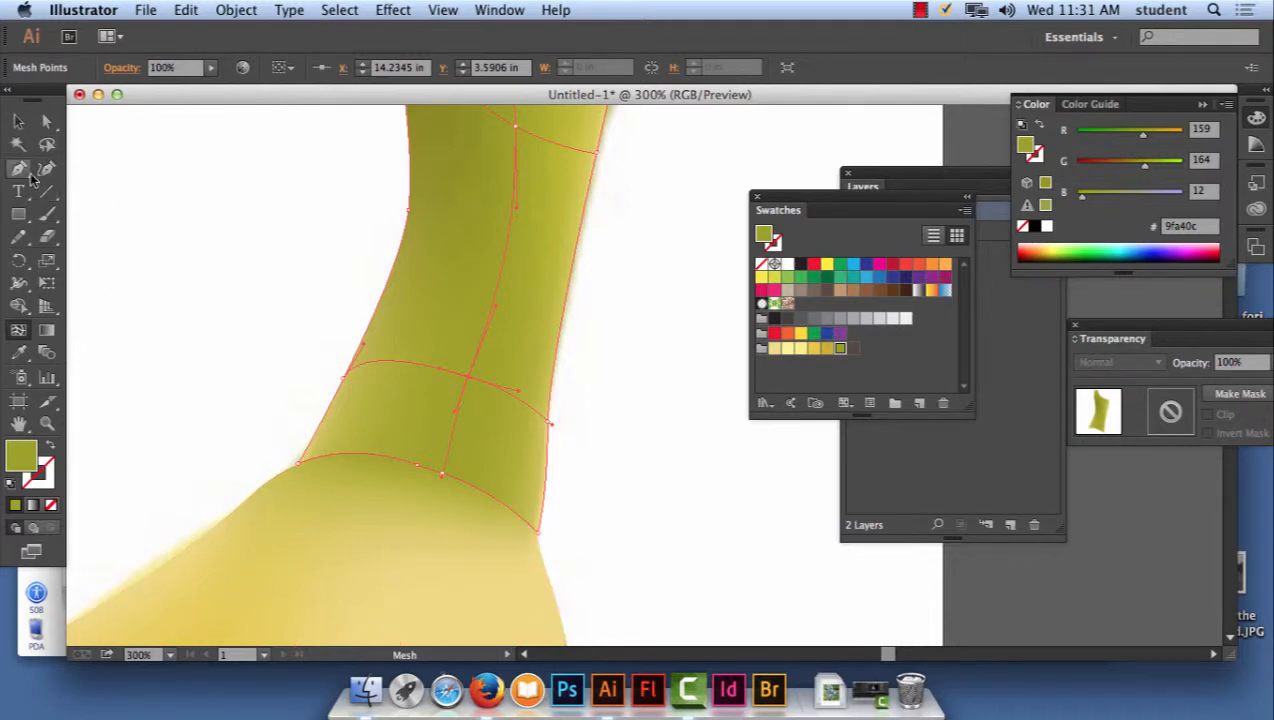
# - Colour the stem's lower-edge mesh point at the seam with the golden c9b022 swatch
pyautogui.click(46, 121)
pyautogui.click(442, 476)
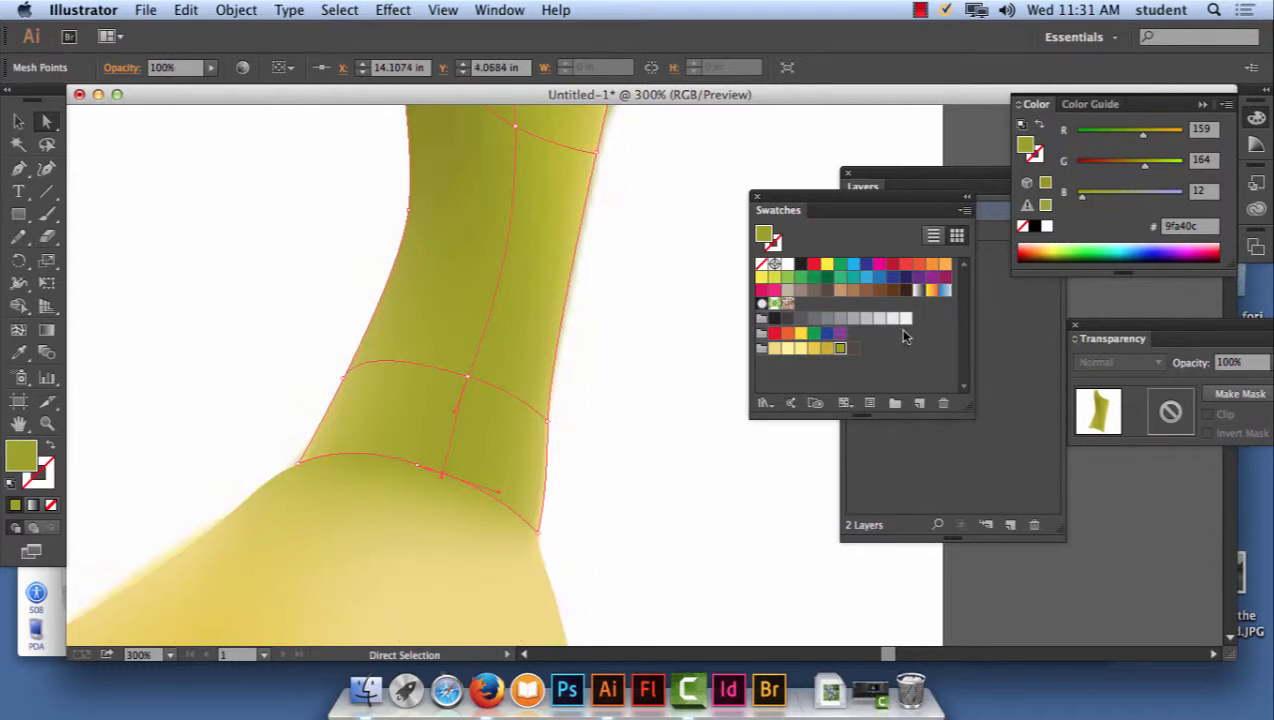
pyautogui.click(398, 458)
pyautogui.click(463, 514)
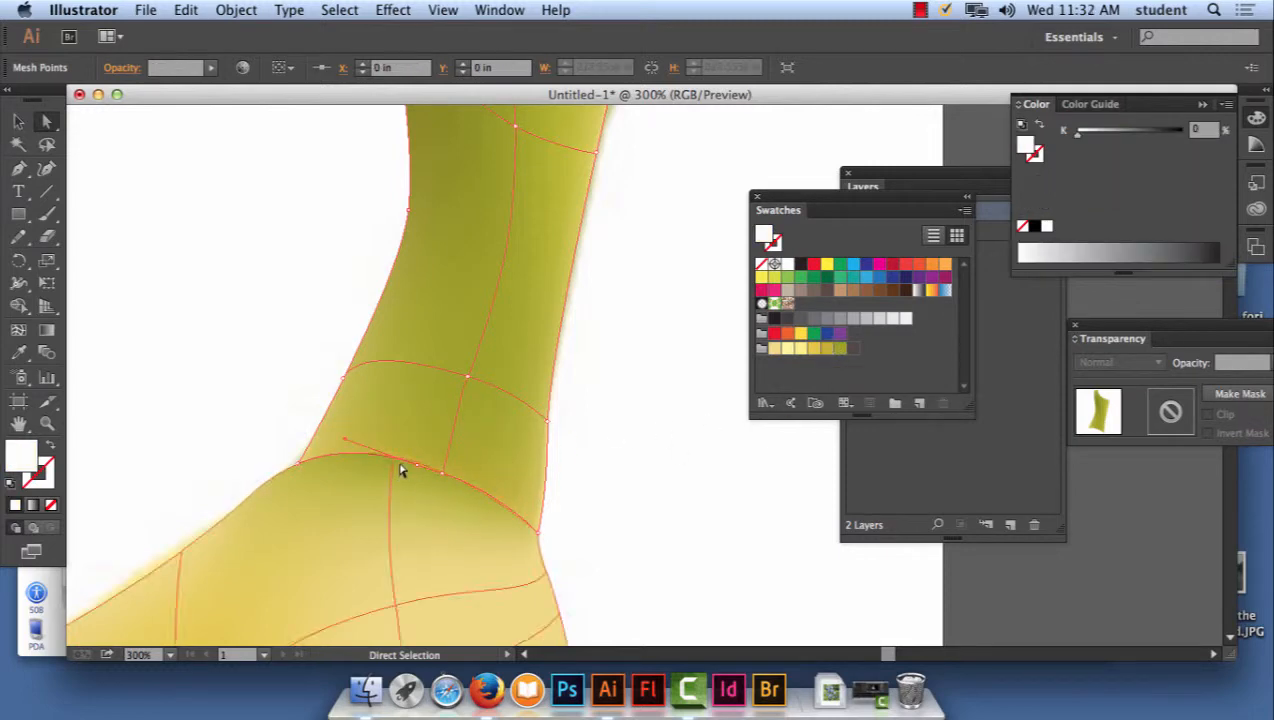
# - Shorten the stem's seam-anchor handle by about 0.16 in and colour the body's top-edge mesh point below the stem c9b022
pyautogui.click(391, 462)
pyautogui.click(398, 455)
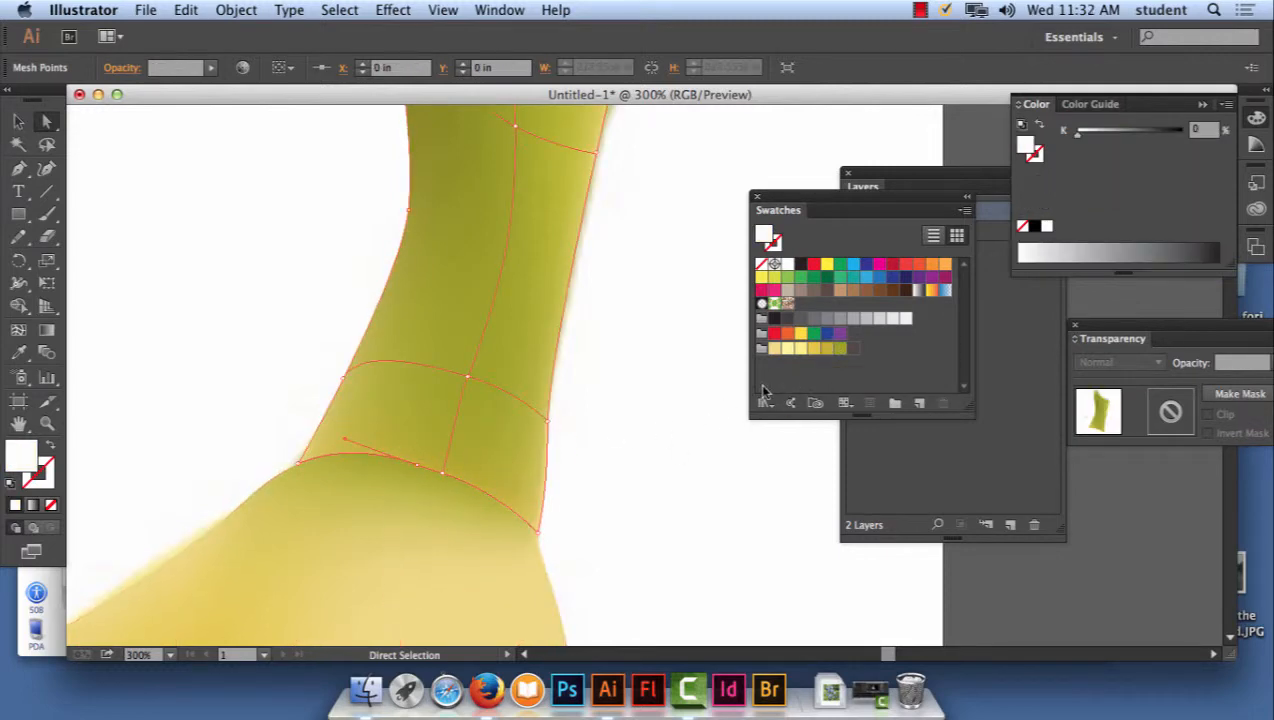
pyautogui.click(393, 462)
pyautogui.click(394, 492)
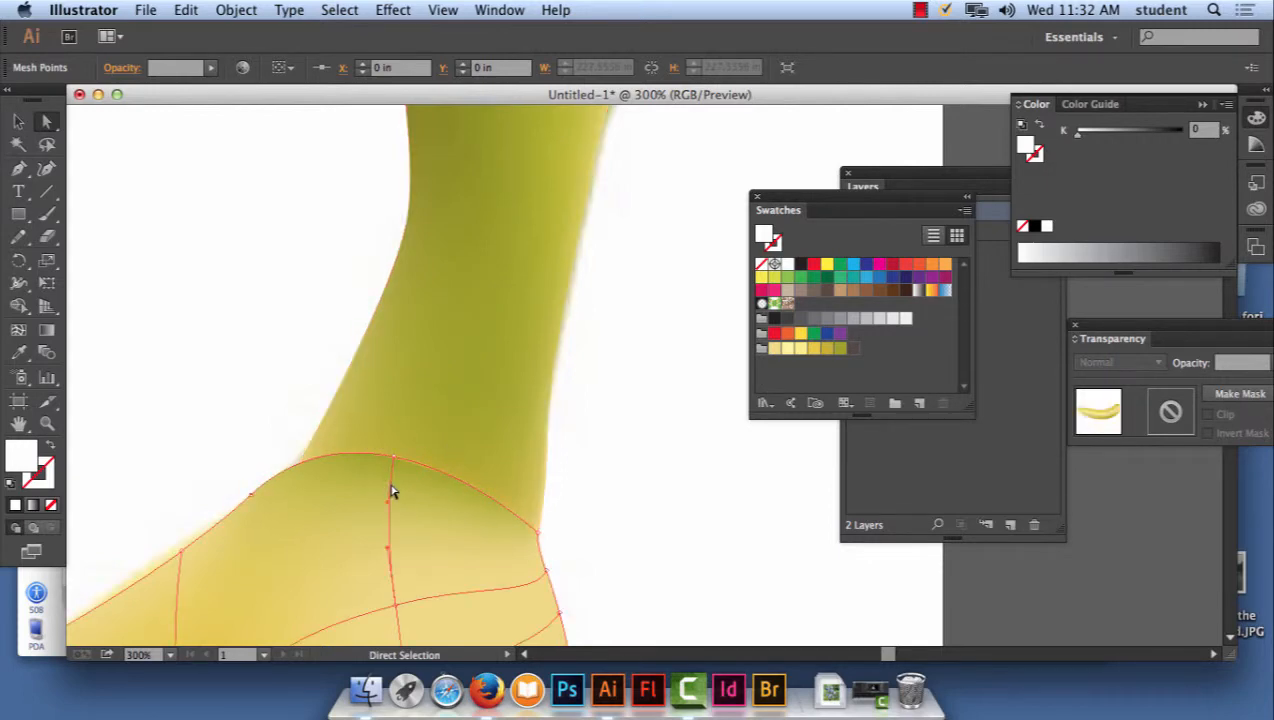
pyautogui.press('super+equal')
pyautogui.press('super+equal')
pyautogui.moveTo(391, 494); pyautogui.dragTo(778, 312)
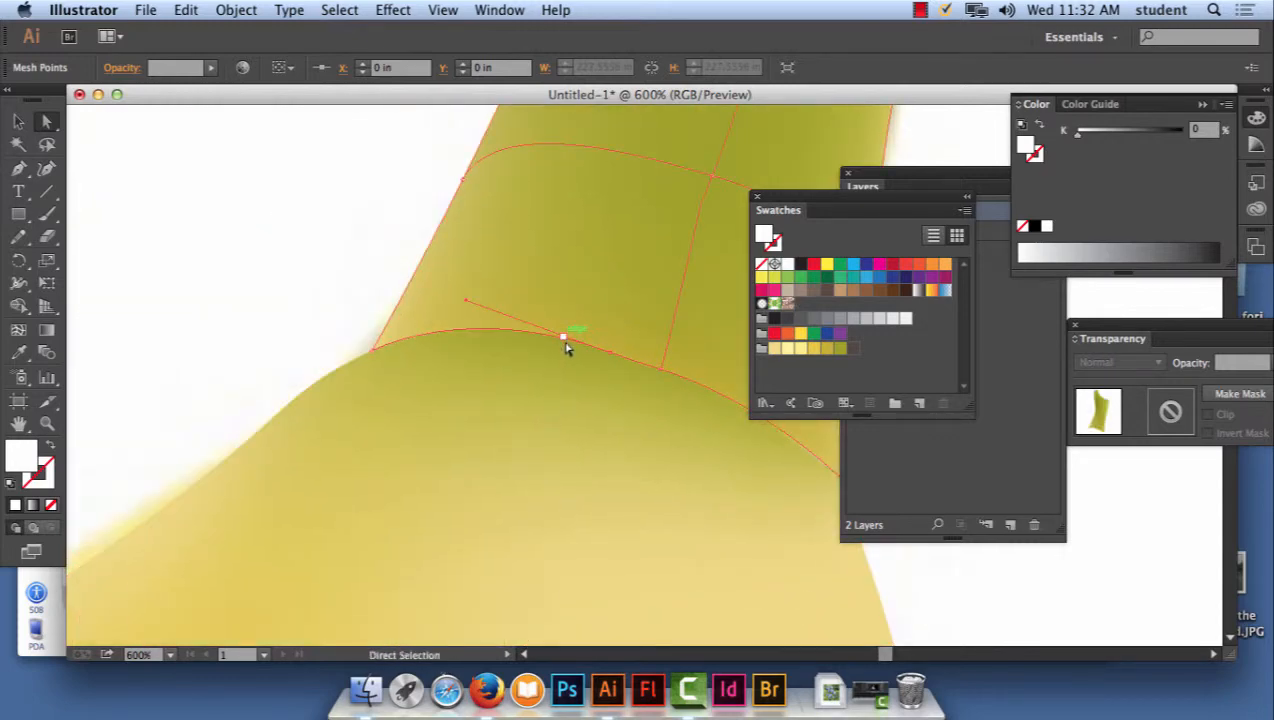
pyautogui.moveTo(563, 340); pyautogui.dragTo(534, 291)
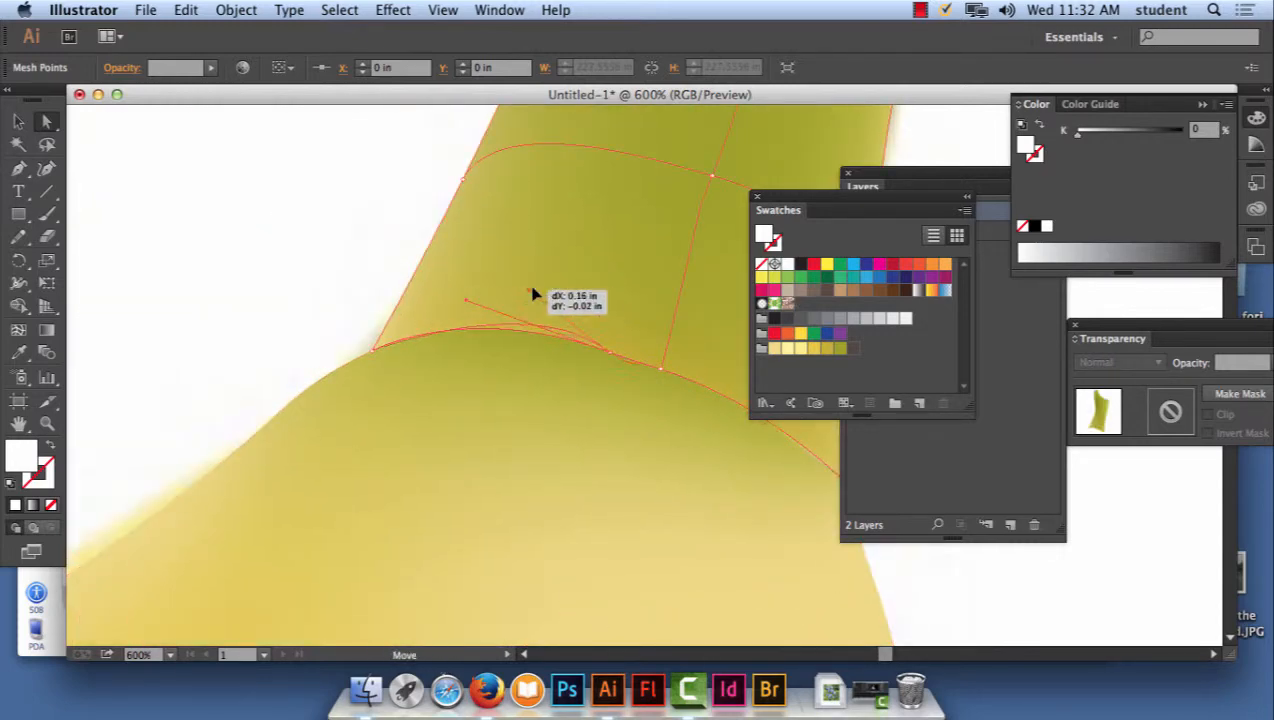
pyautogui.click(563, 341)
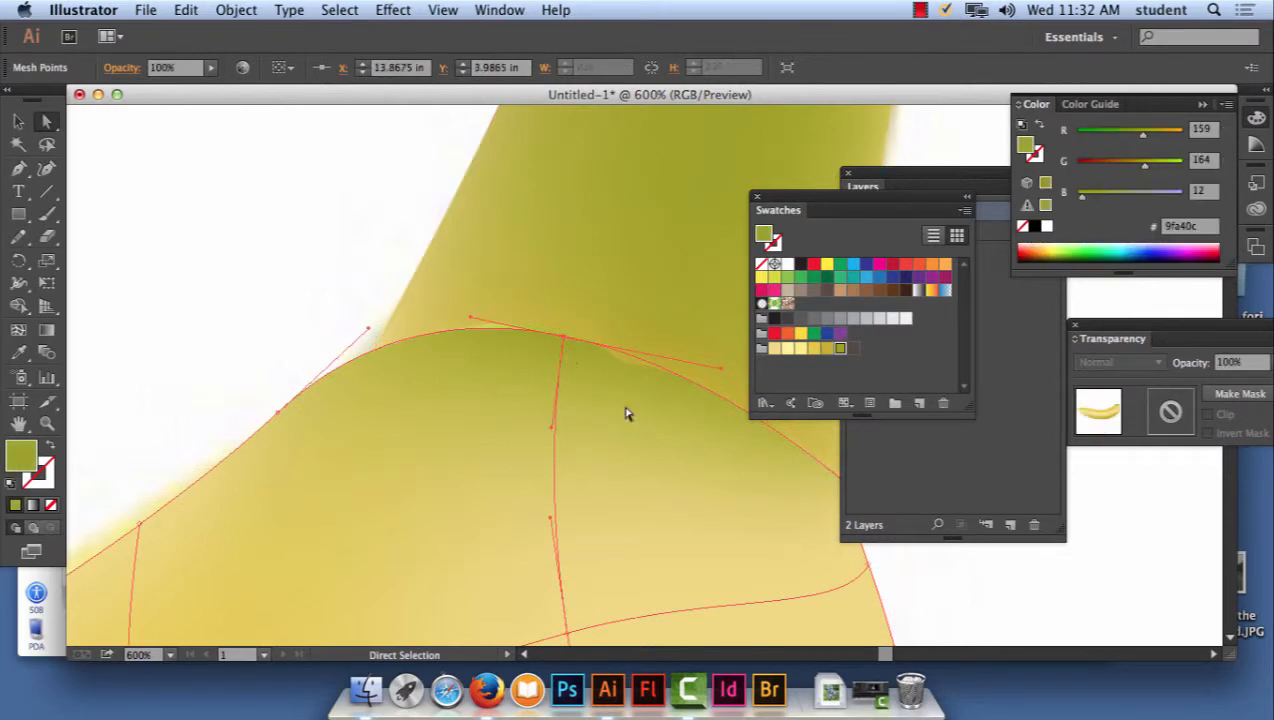
pyautogui.click(826, 348)
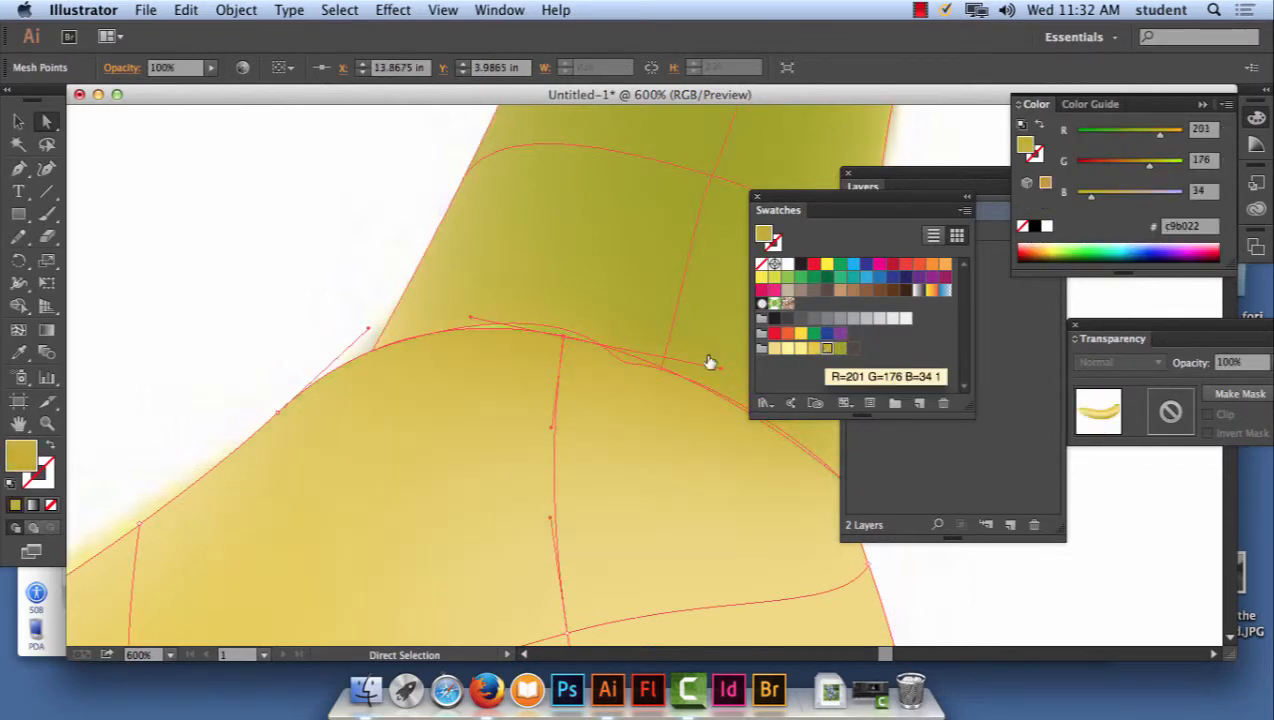
# - Adjust the seam handles and the stem's seam anchor to follow the body's top curve, and deselect the stem
pyautogui.moveTo(470, 323); pyautogui.dragTo(464, 324)
pyautogui.click(622, 363)
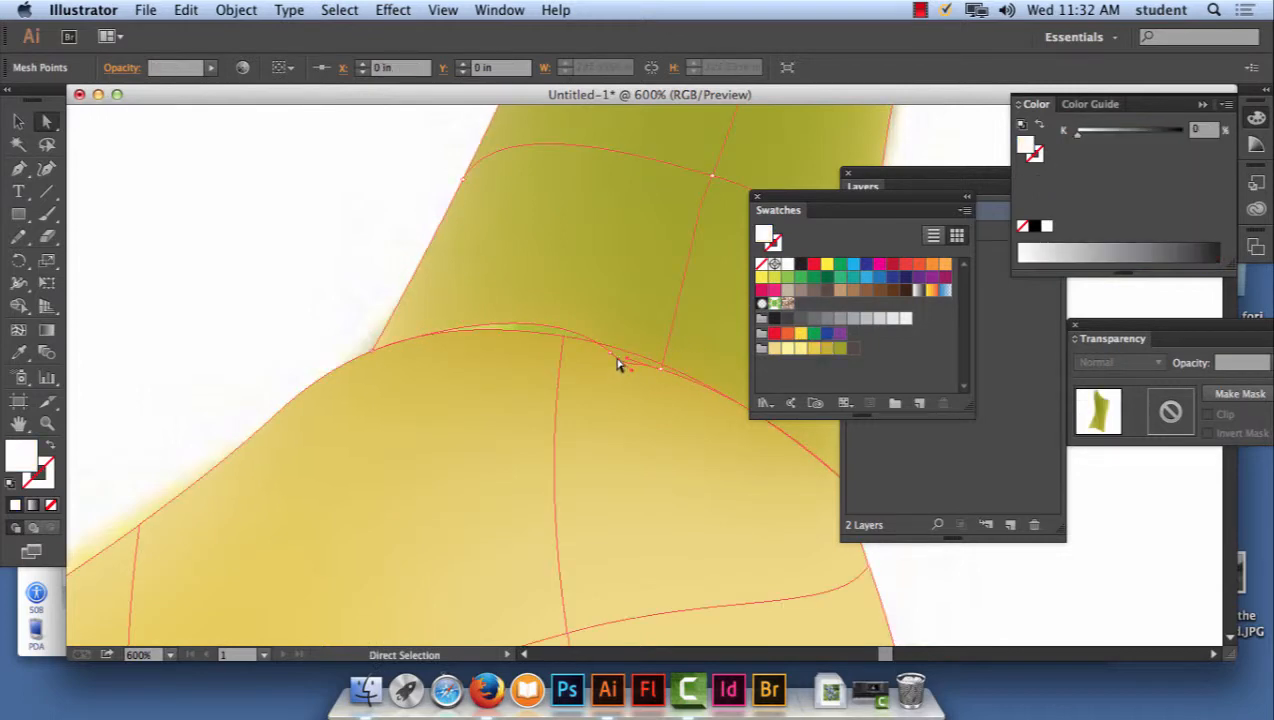
pyautogui.moveTo(612, 354); pyautogui.dragTo(611, 364)
pyautogui.moveTo(535, 293); pyautogui.dragTo(527, 306)
pyautogui.click(281, 255)
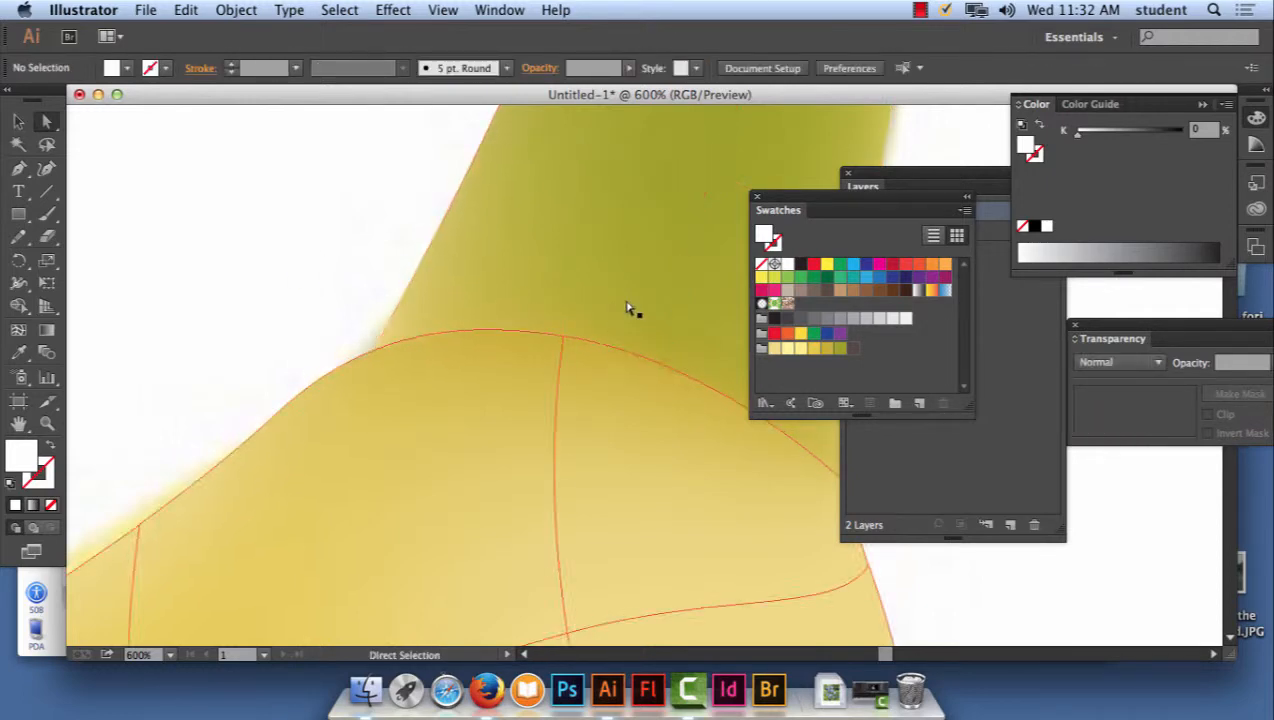
# - Examine the mesh points along the body's top edge and the overall colour blend between body and stem
pyautogui.click(140, 529)
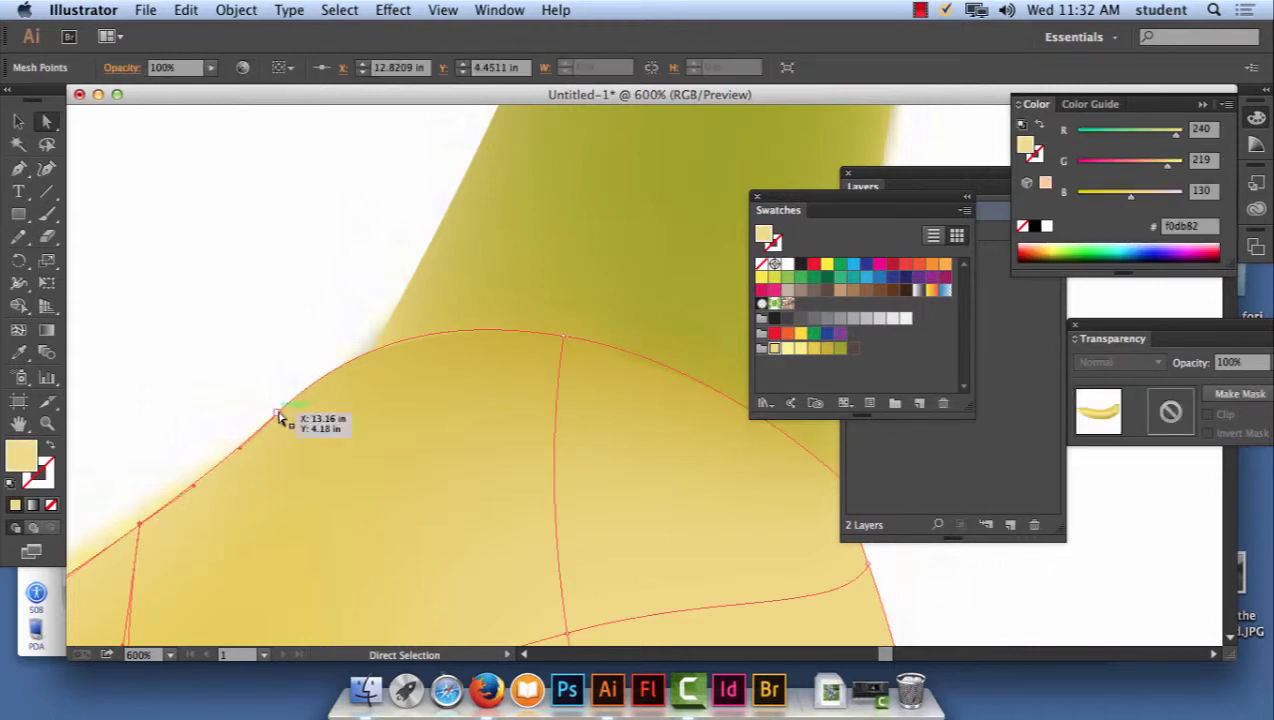
pyautogui.click(279, 414)
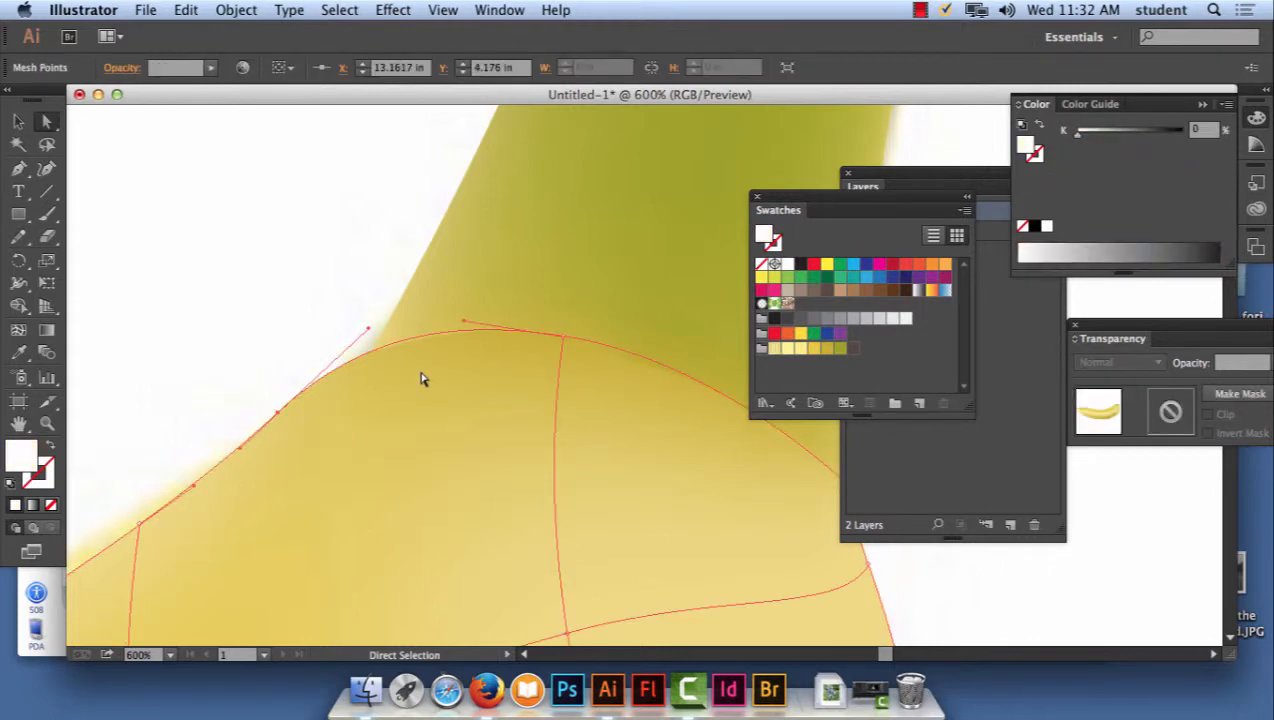
pyautogui.click(566, 344)
pyautogui.click(567, 400)
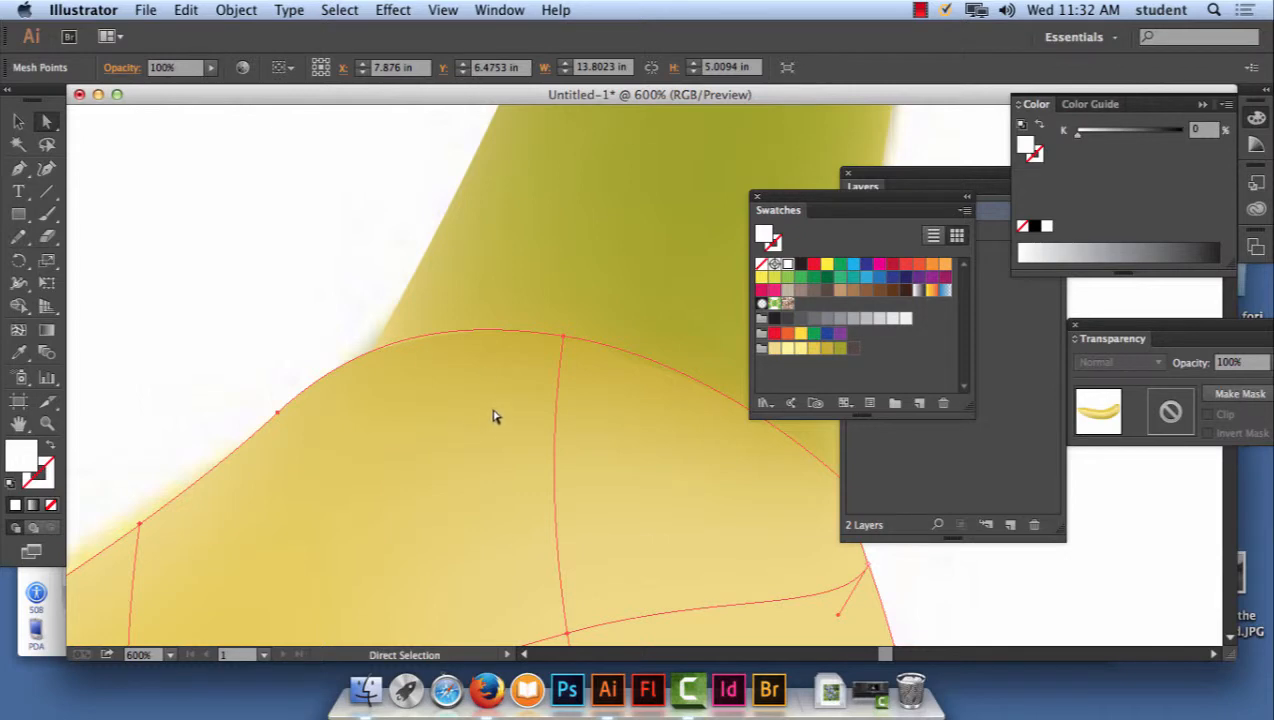
pyautogui.press('super+minus')
pyautogui.press('super+minus')
pyautogui.press('super+minus')
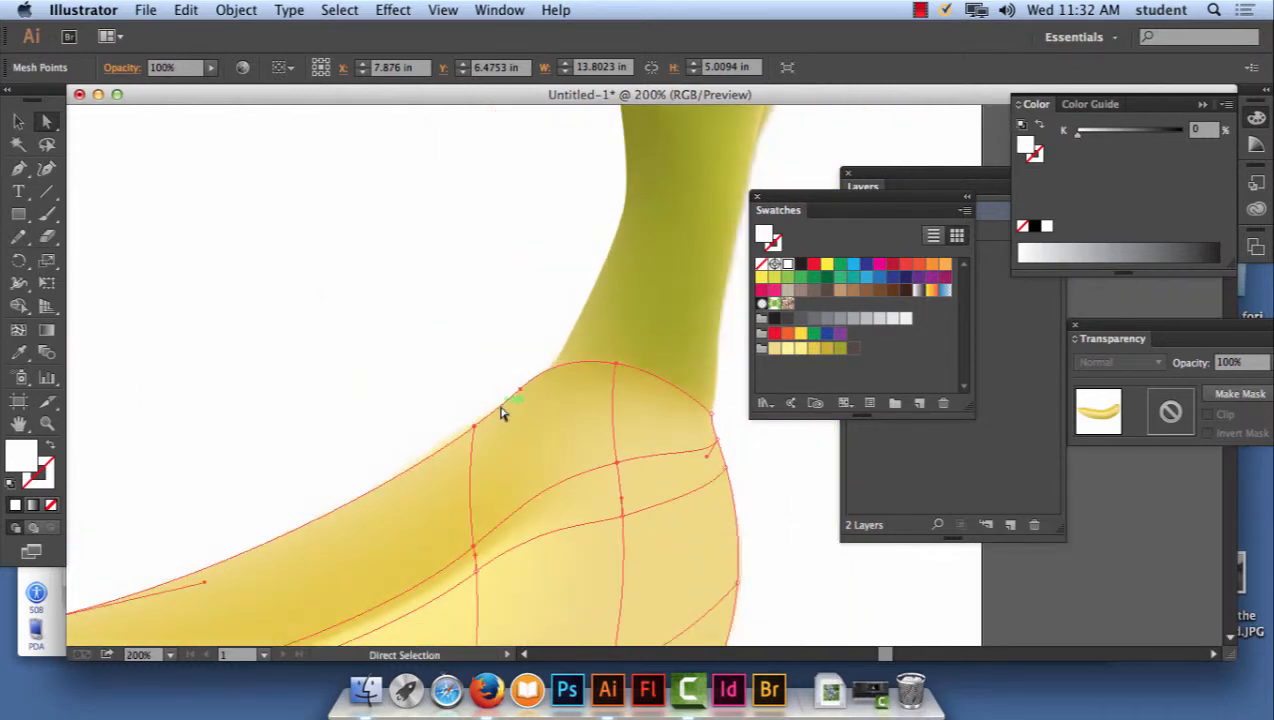
pyautogui.press('super+minus')
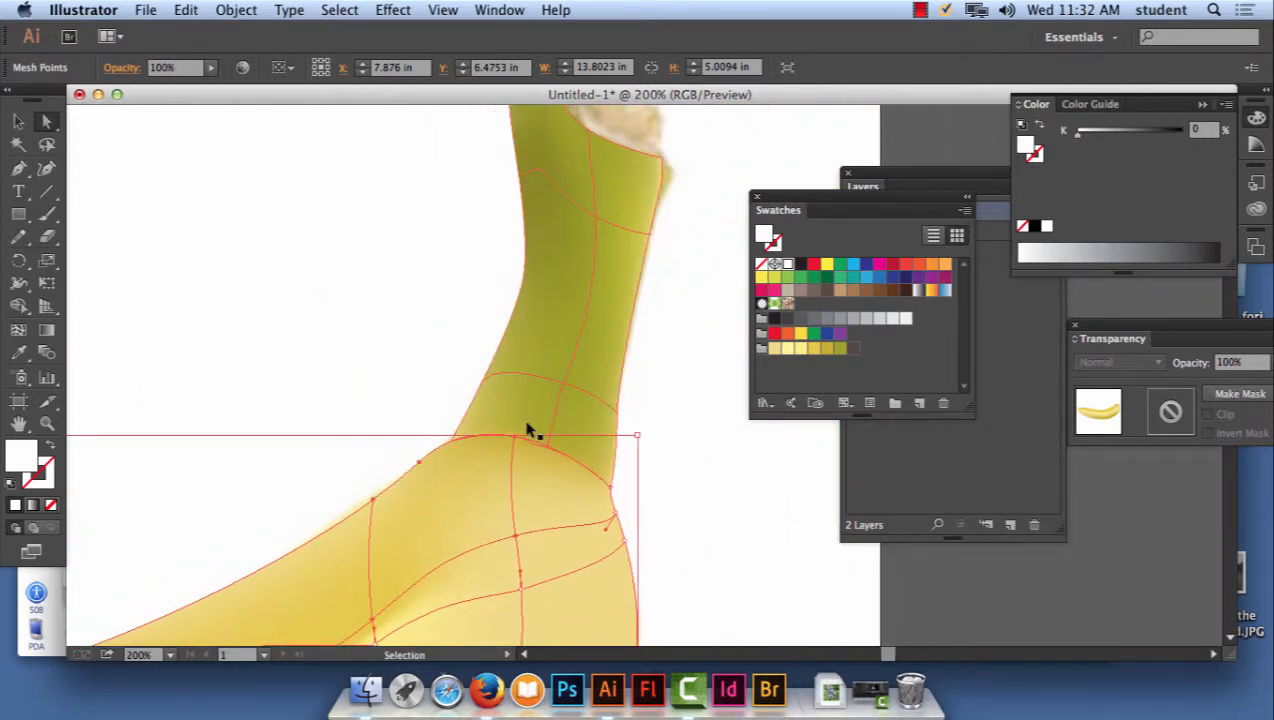
pyautogui.press('super+minus')
pyautogui.press('a')
pyautogui.click(705, 498)
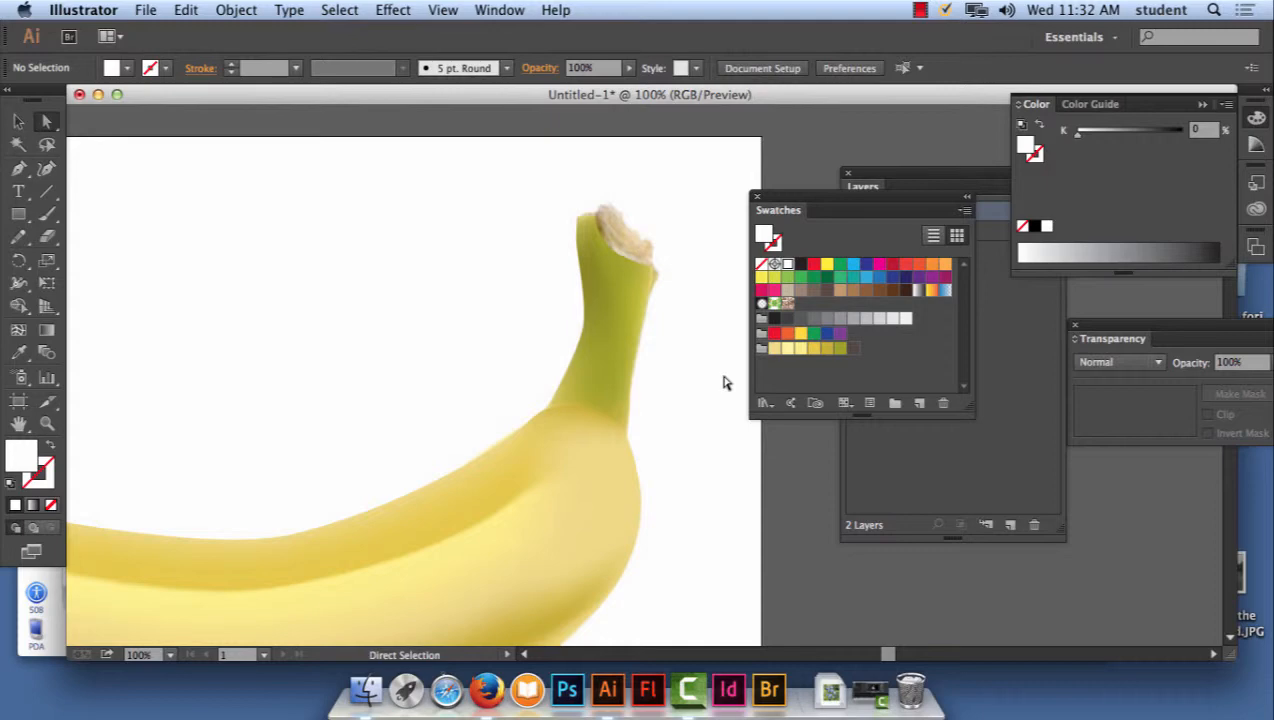
# - Inspect the stem's lower-edge mesh point and the colour transition at the seam up close
pyautogui.press('super+equal')
pyautogui.press('super+equal')
pyautogui.press('super+equal')
pyautogui.press('super+equal')
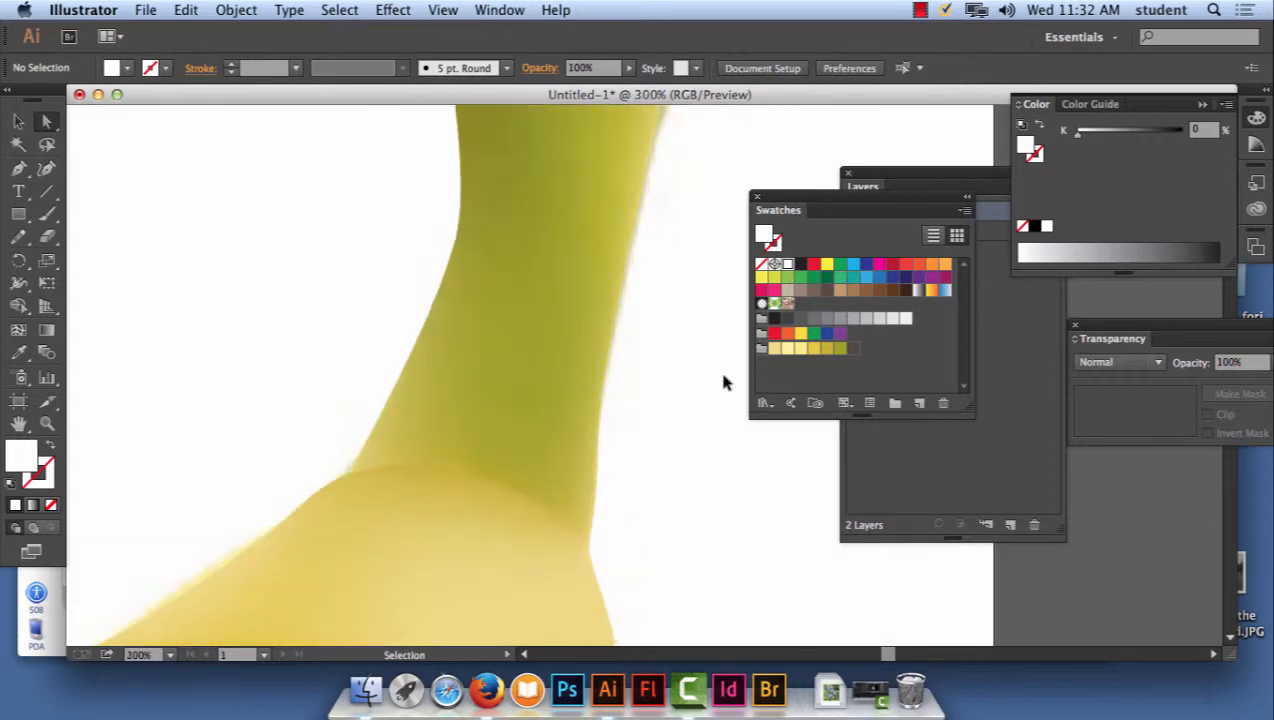
pyautogui.press('a')
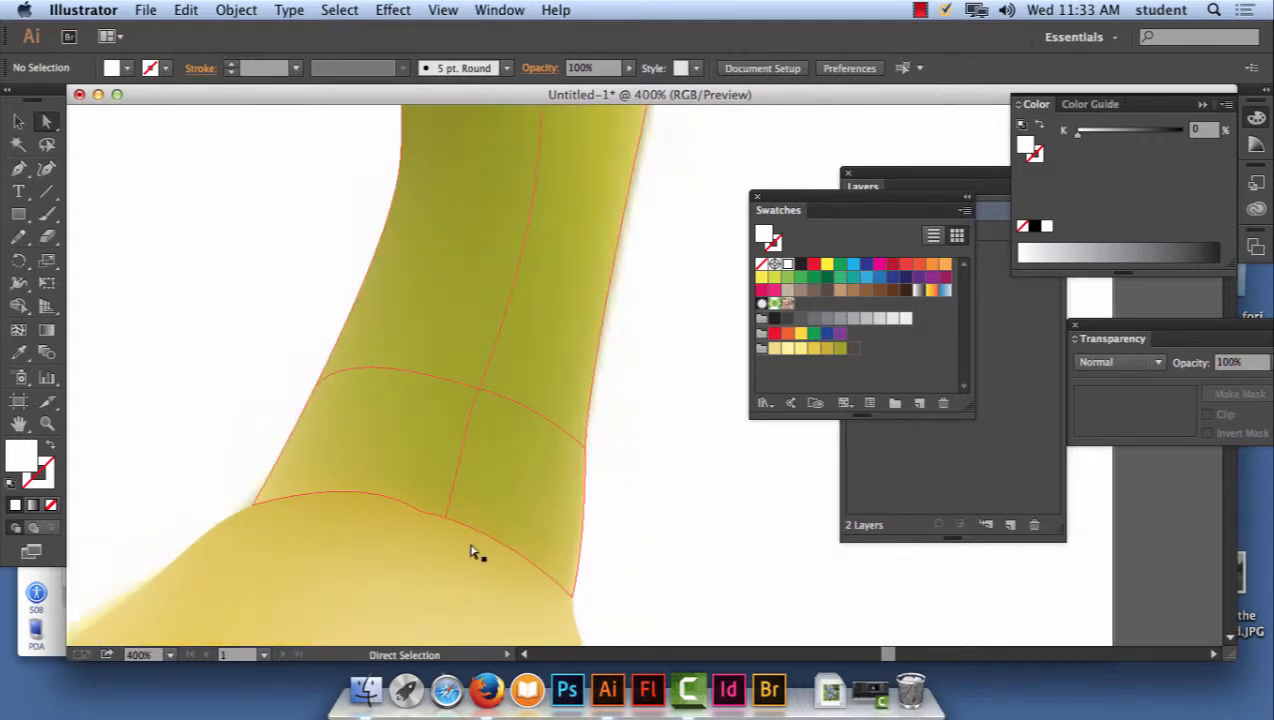
pyautogui.click(452, 520)
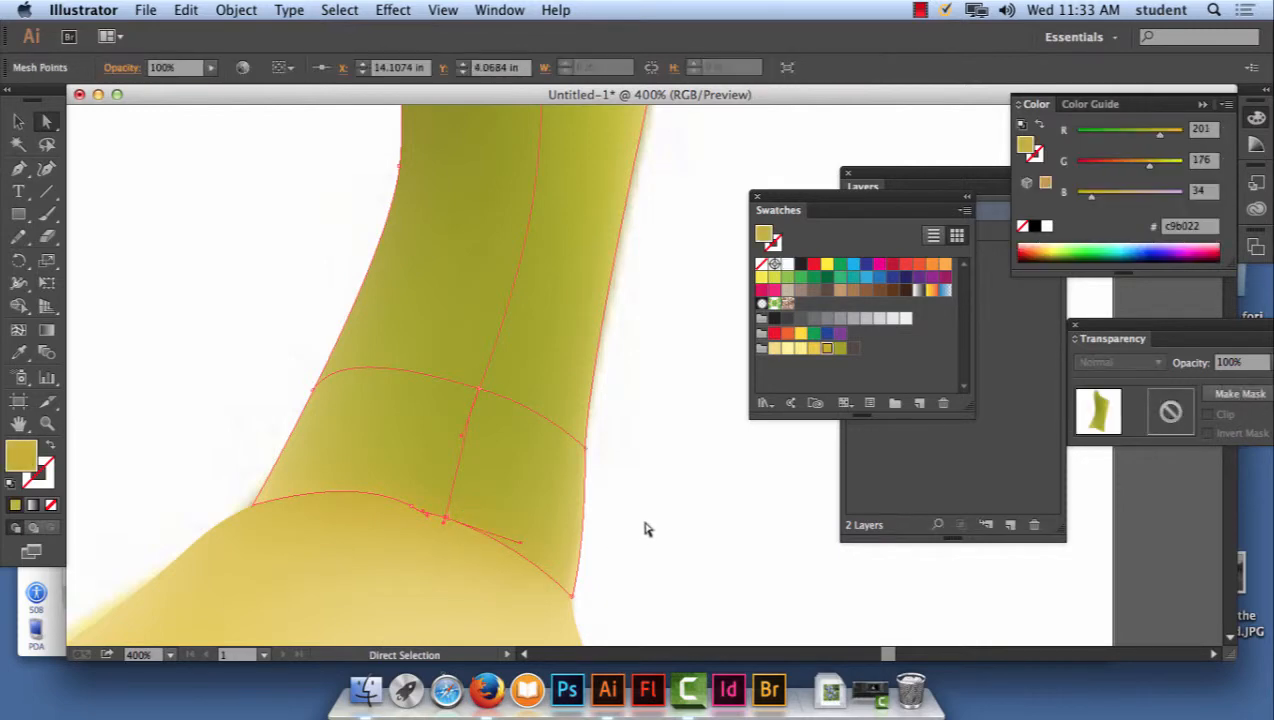
pyautogui.click(735, 525)
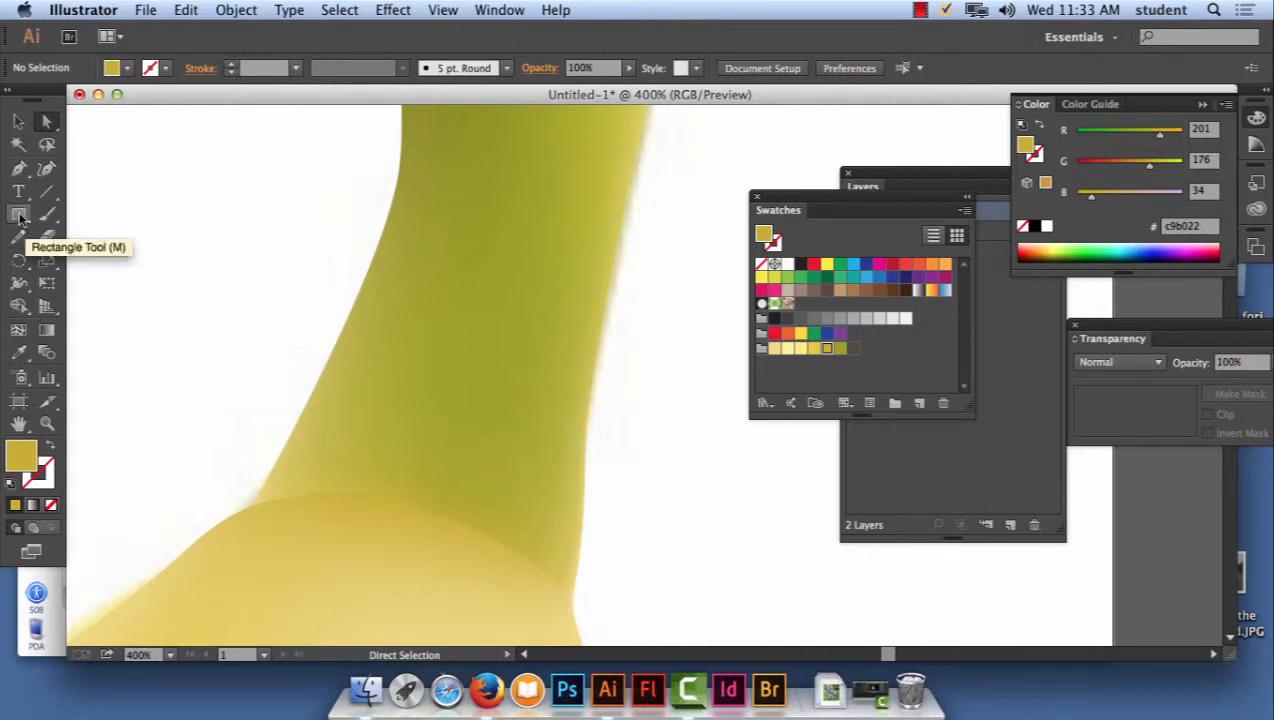
# - Draw a tall c9b022 ellipse over the stem's right edge and add a mesh point left of its centre
pyautogui.moveTo(19, 215); pyautogui.dragTo(85, 256)
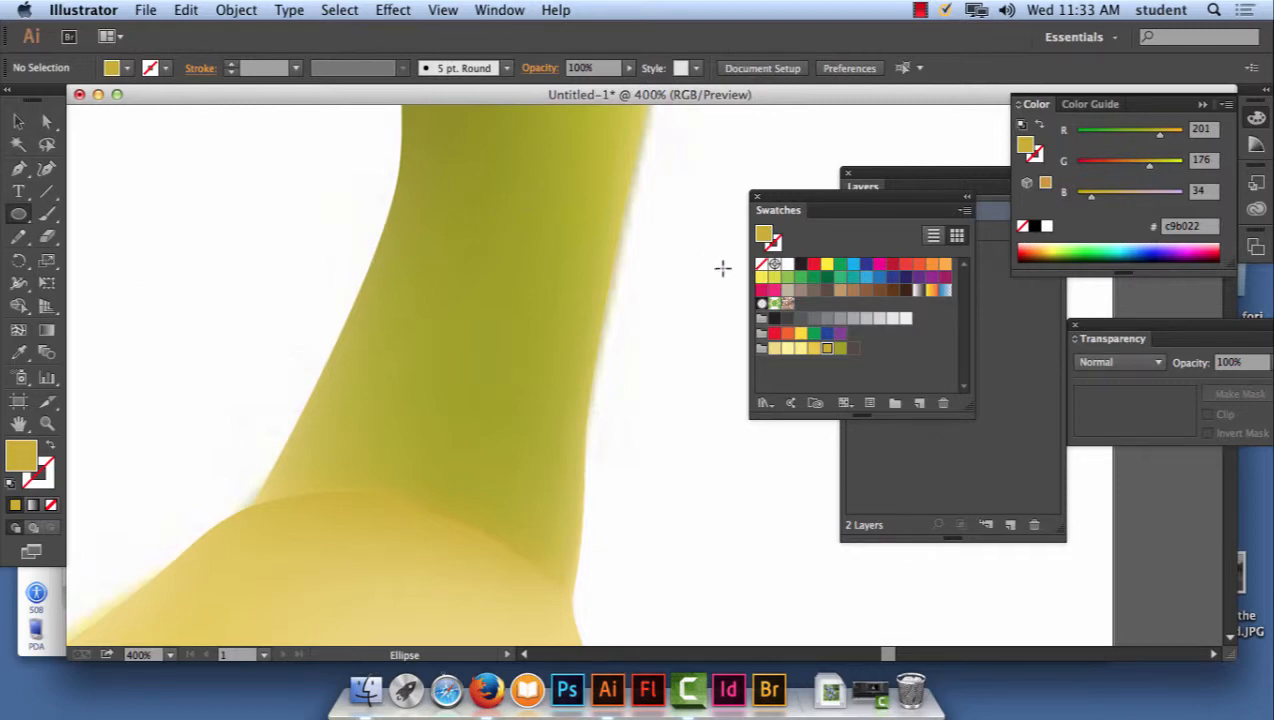
pyautogui.moveTo(686, 414); pyautogui.dragTo(527, 176)
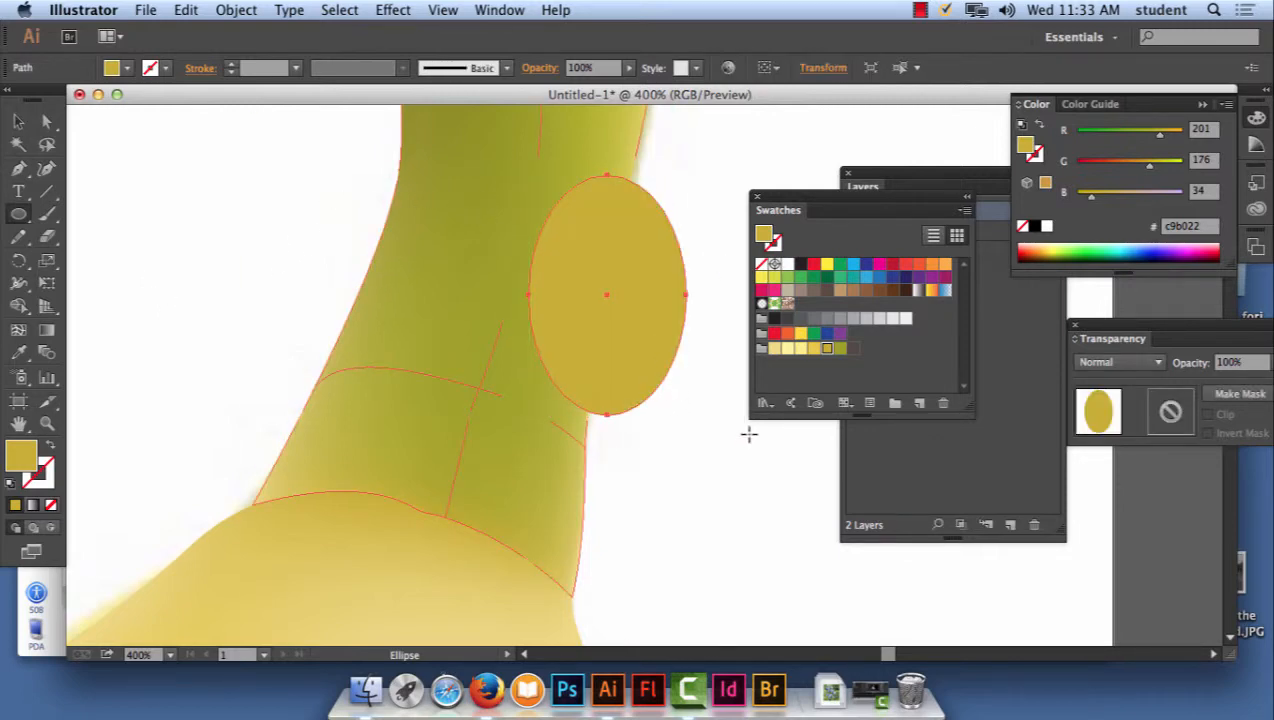
pyautogui.click(19, 330)
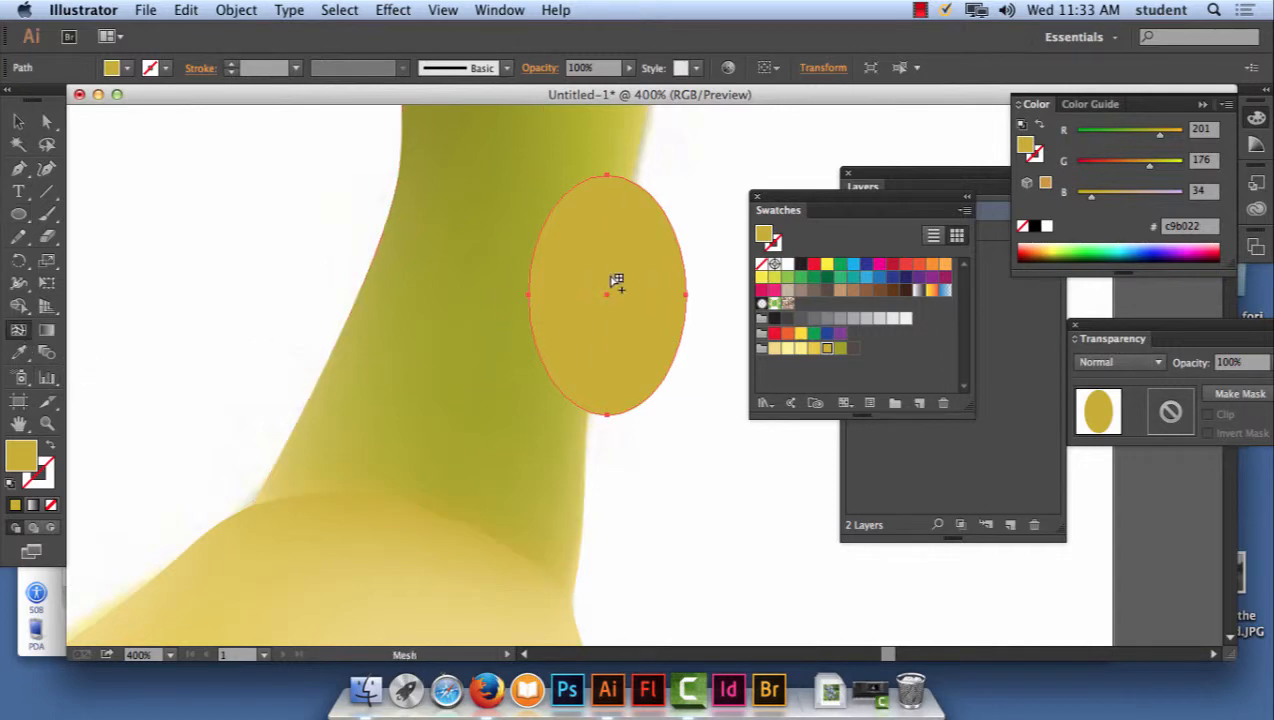
pyautogui.click(571, 278)
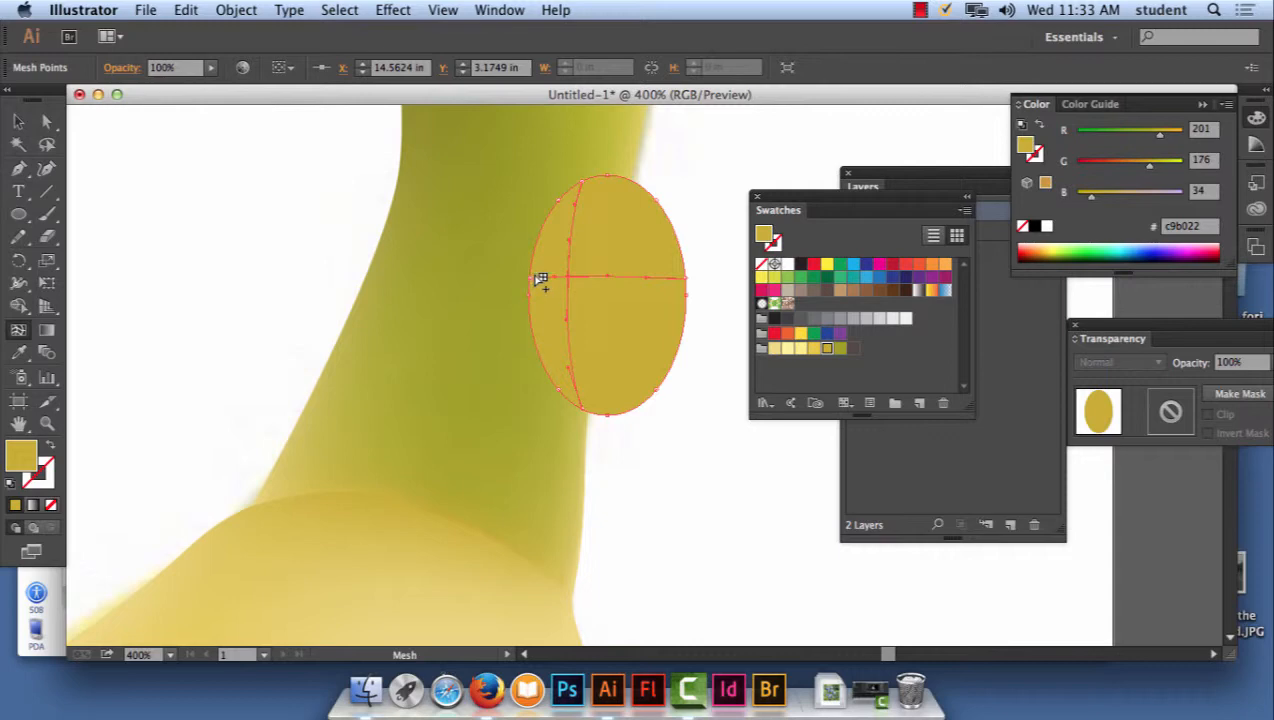
# - Colour the mesh point on the ellipse's left edge light green, 92e89e
pyautogui.press('super')
pyautogui.press('super+equal')
pyautogui.press('super+equal')
pyautogui.press('super+equal')
pyautogui.press('space')
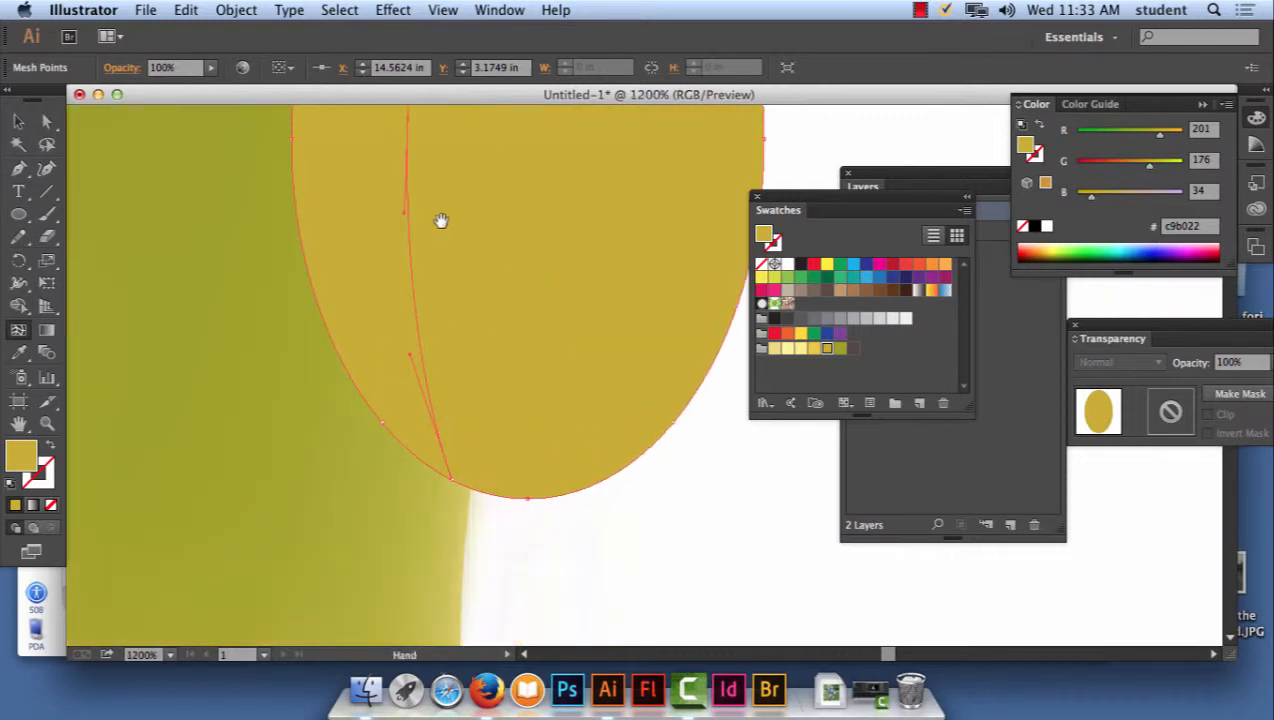
pyautogui.moveTo(445, 224); pyautogui.dragTo(522, 478)
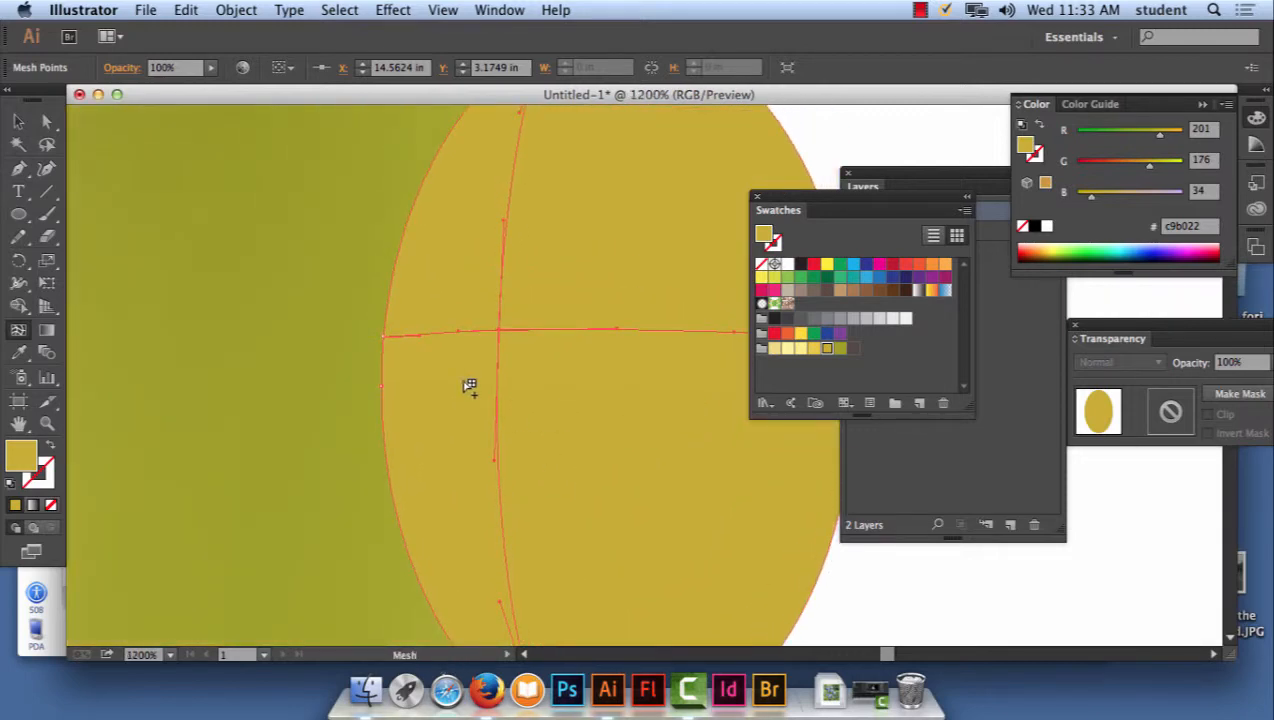
pyautogui.click(389, 337)
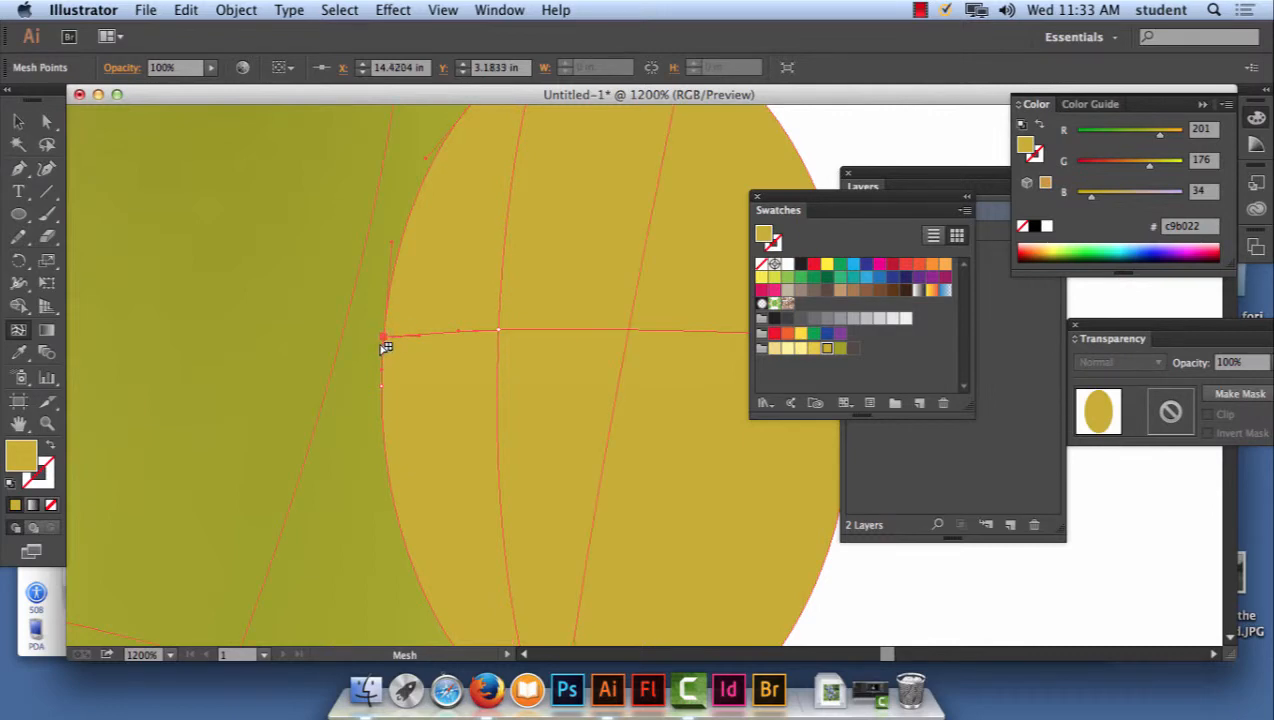
pyautogui.doubleClick(26, 457)
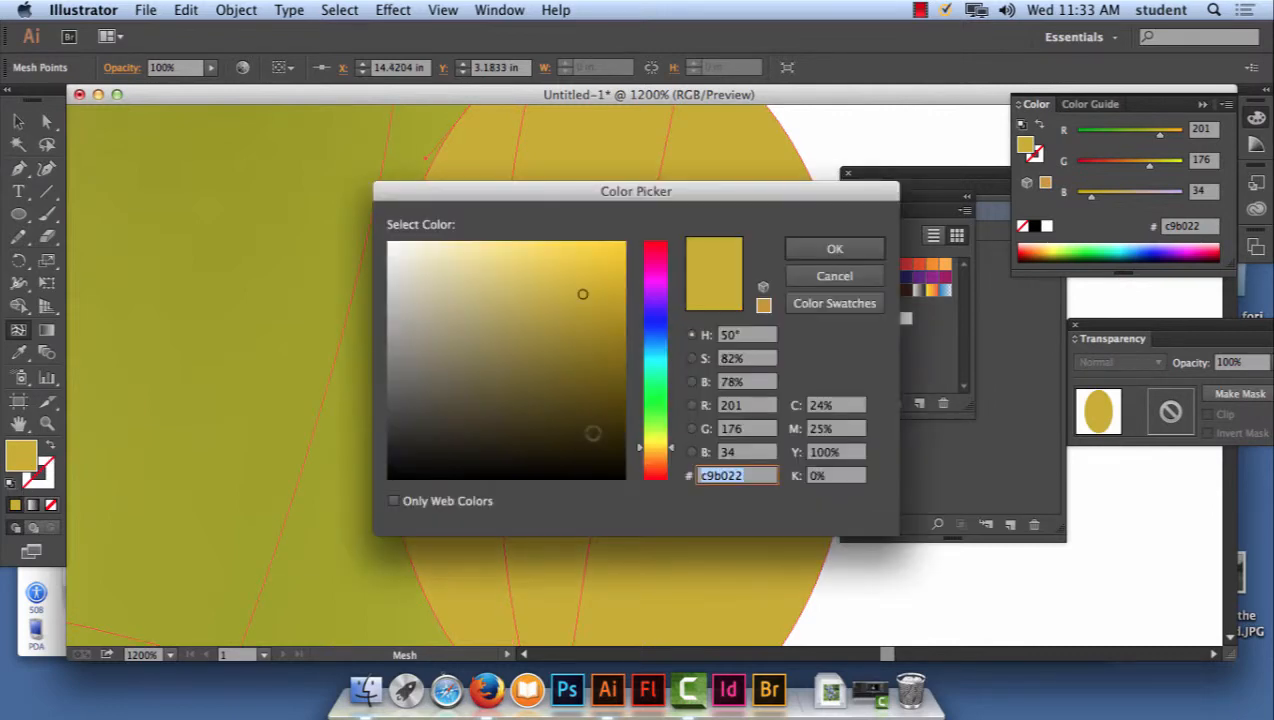
pyautogui.click(589, 430)
pyautogui.moveTo(589, 430); pyautogui.dragTo(475, 262)
pyautogui.moveTo(664, 418); pyautogui.dragTo(666, 395)
pyautogui.click(834, 249)
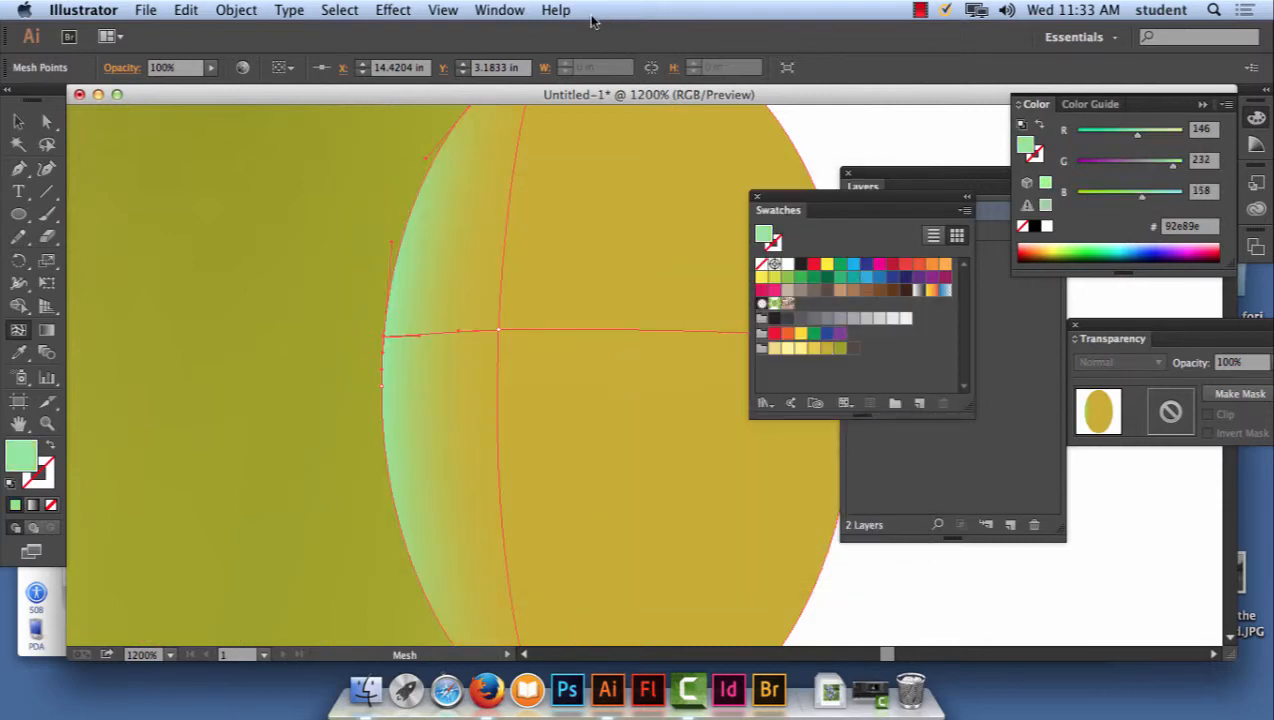
# - Display the Transparency panel and place it near the upper part of the test ellipse
pyautogui.click(499, 9)
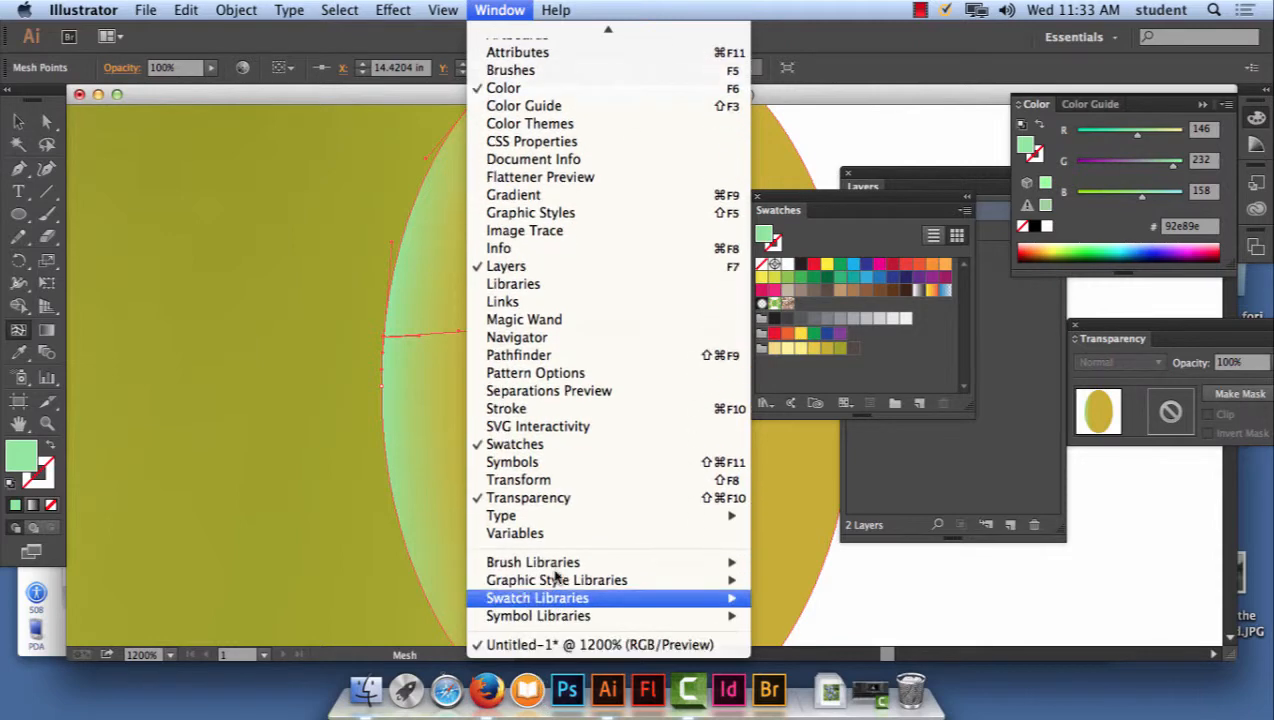
pyautogui.click(549, 498)
pyautogui.click(499, 9)
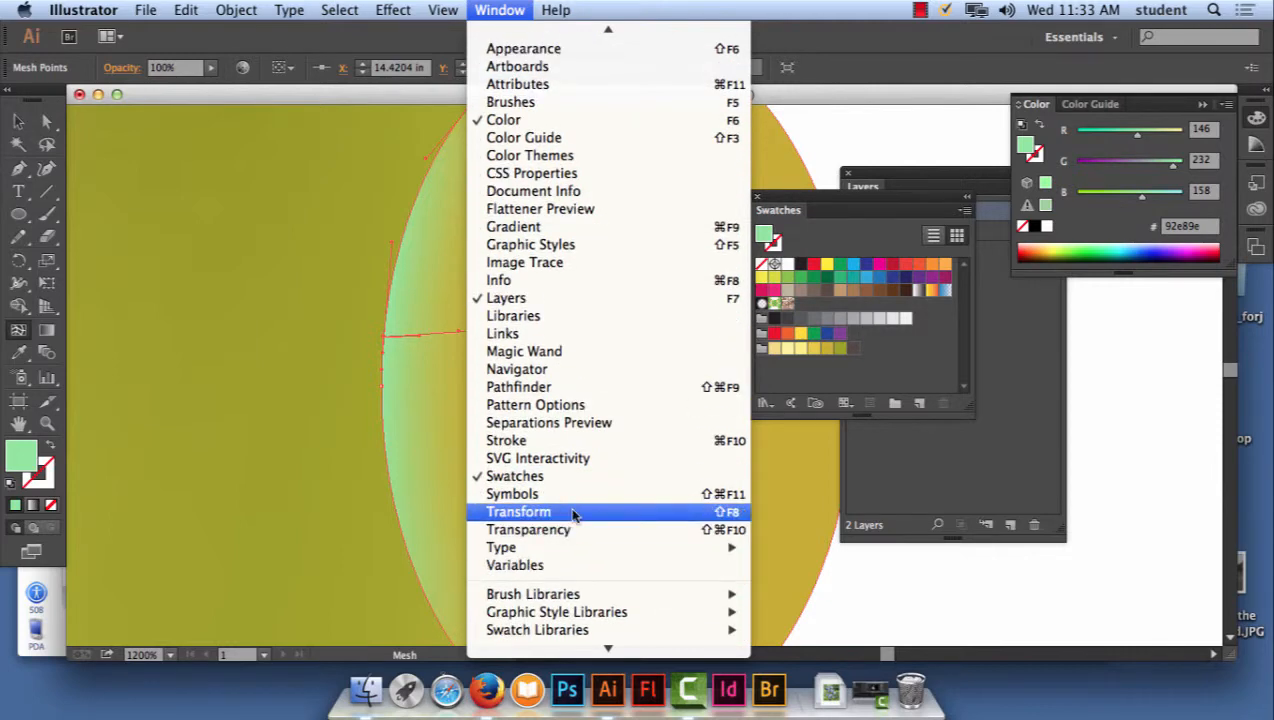
pyautogui.click(560, 530)
pyautogui.moveTo(1158, 326); pyautogui.dragTo(619, 148)
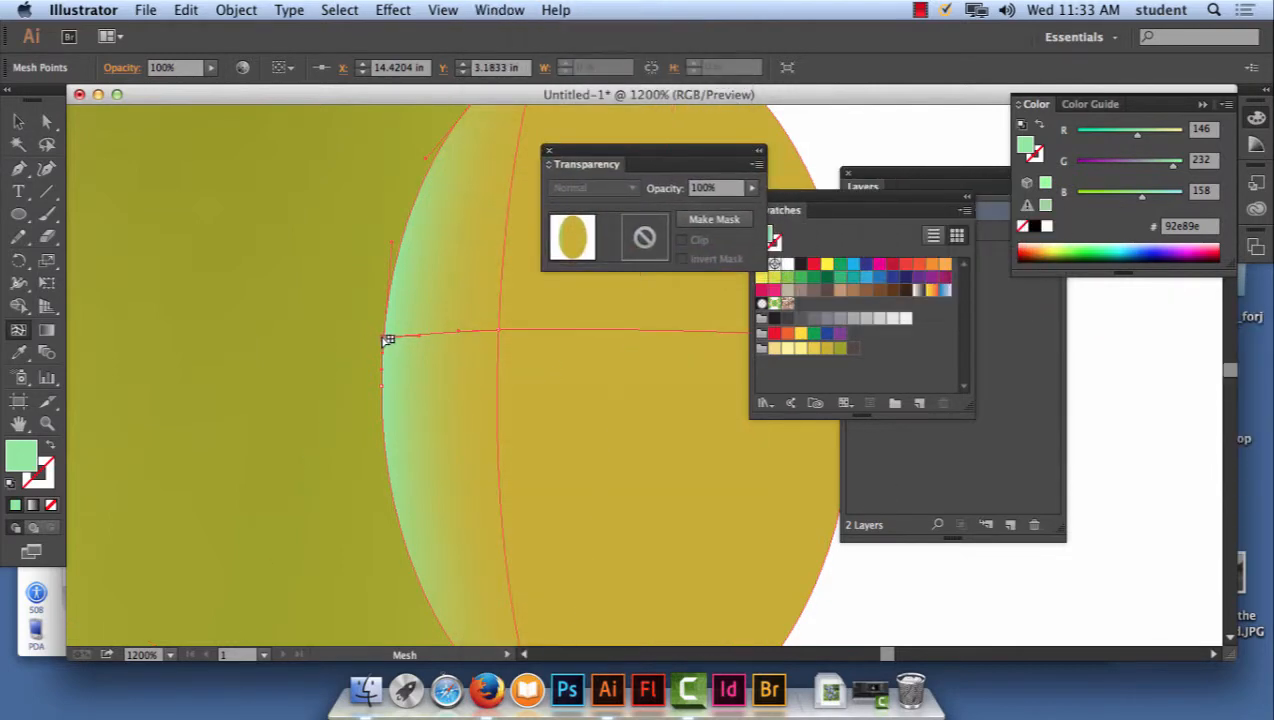
# - Try different opacities on the mesh point at the ellipse's left edge, finishing at 2%, and deselect it
pyautogui.click(755, 191)
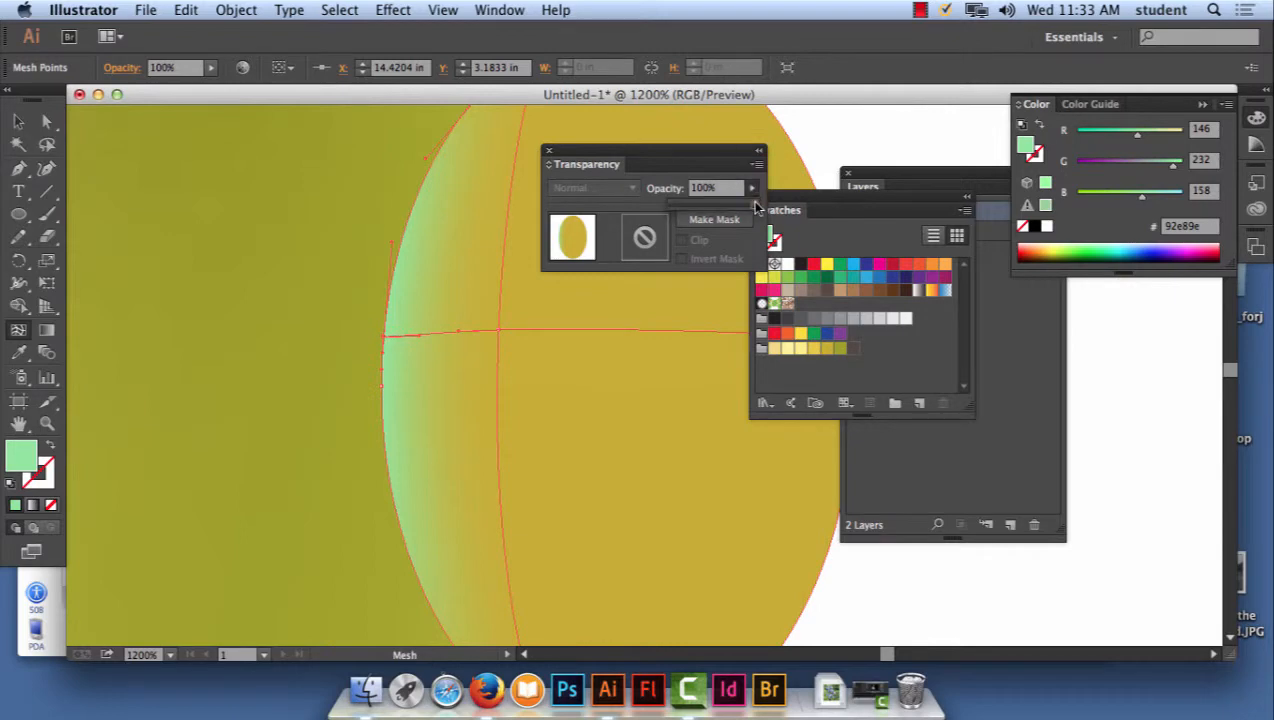
pyautogui.moveTo(754, 204); pyautogui.dragTo(688, 208)
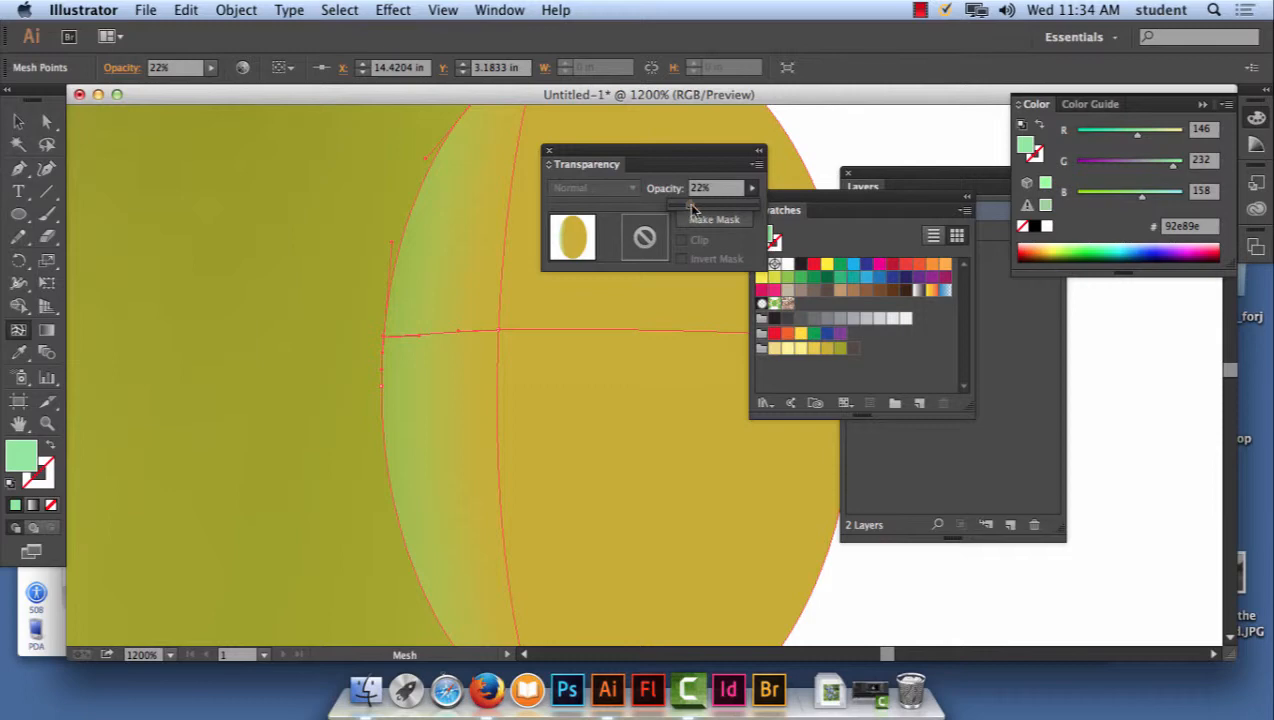
pyautogui.moveTo(693, 208); pyautogui.dragTo(779, 214)
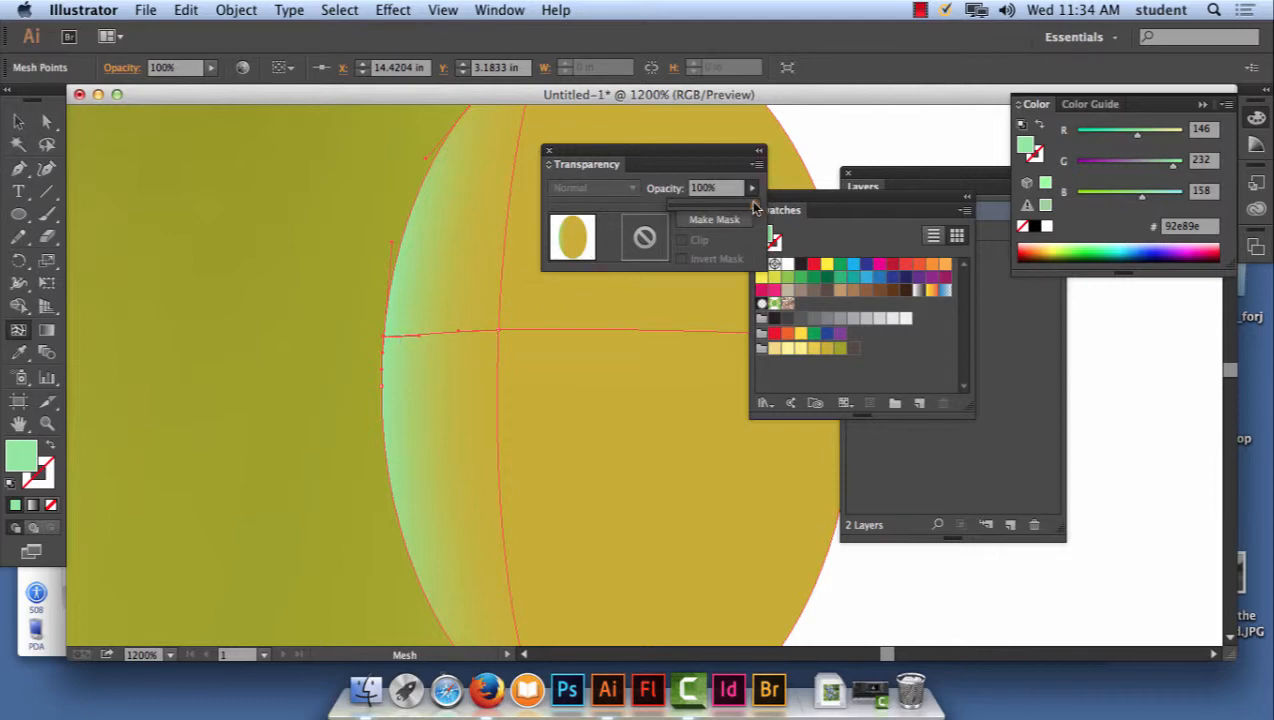
pyautogui.moveTo(748, 213); pyautogui.dragTo(673, 212)
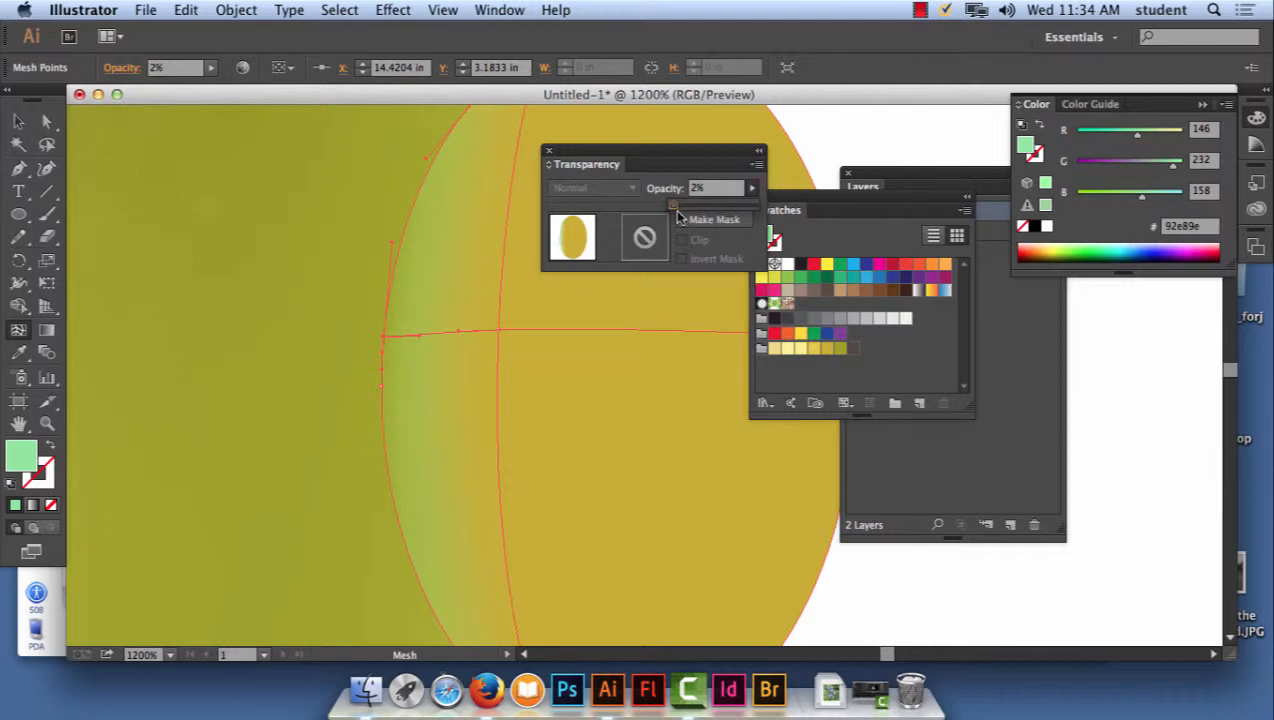
pyautogui.click(819, 148)
pyautogui.click(19, 124)
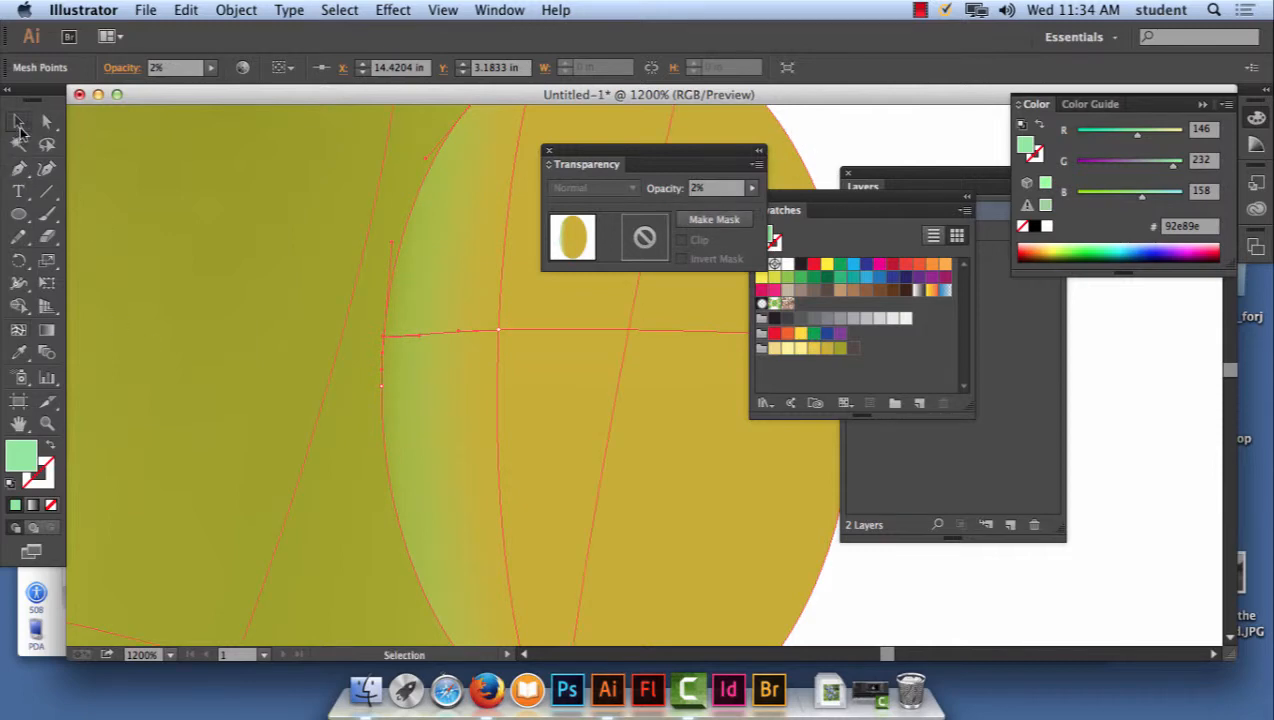
pyautogui.click(862, 148)
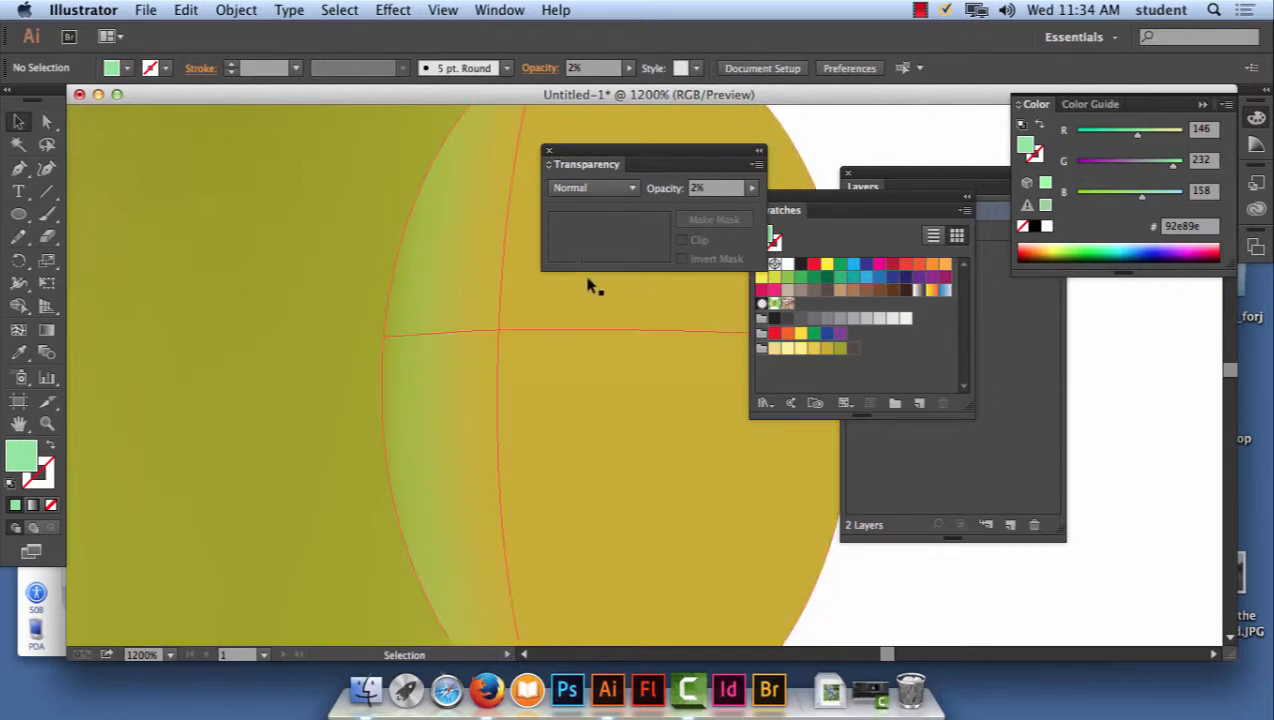
# - Move the body's top-edge mesh point up beneath the stem, to about X 13.80 in, Y 3.92 in
pyautogui.moveTo(536, 476); pyautogui.dragTo(442, 478)
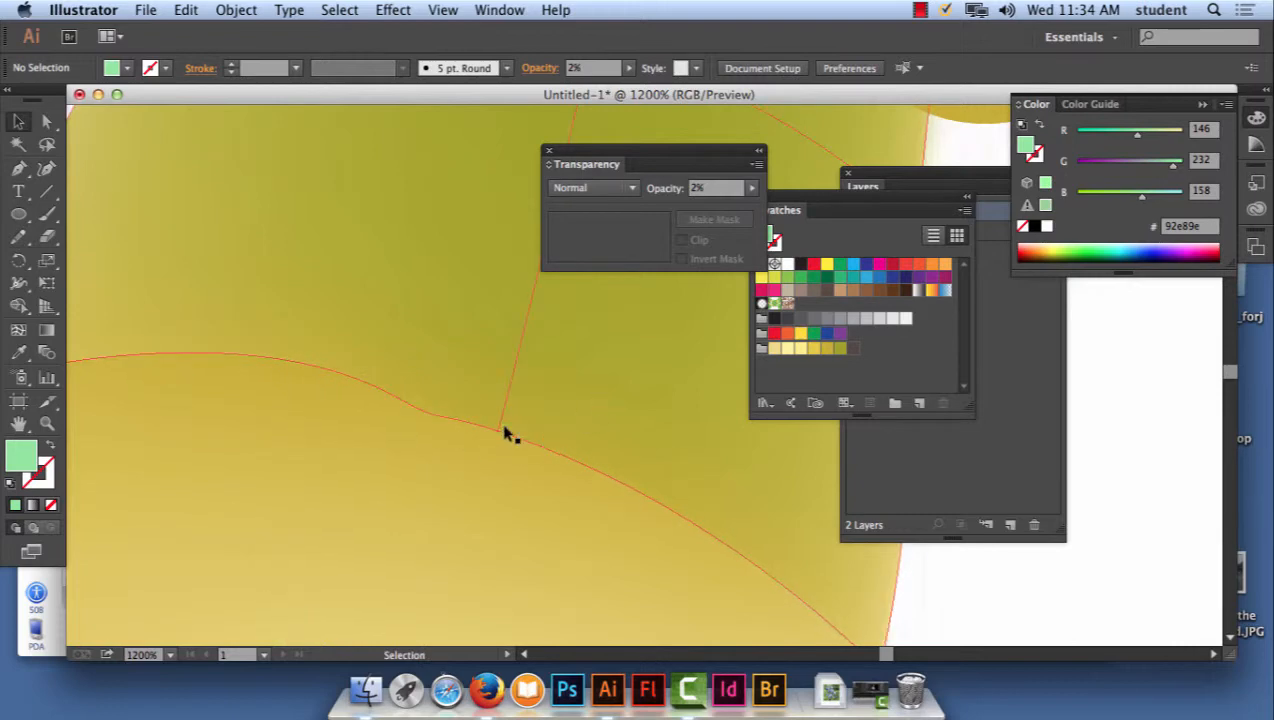
pyautogui.click(498, 435)
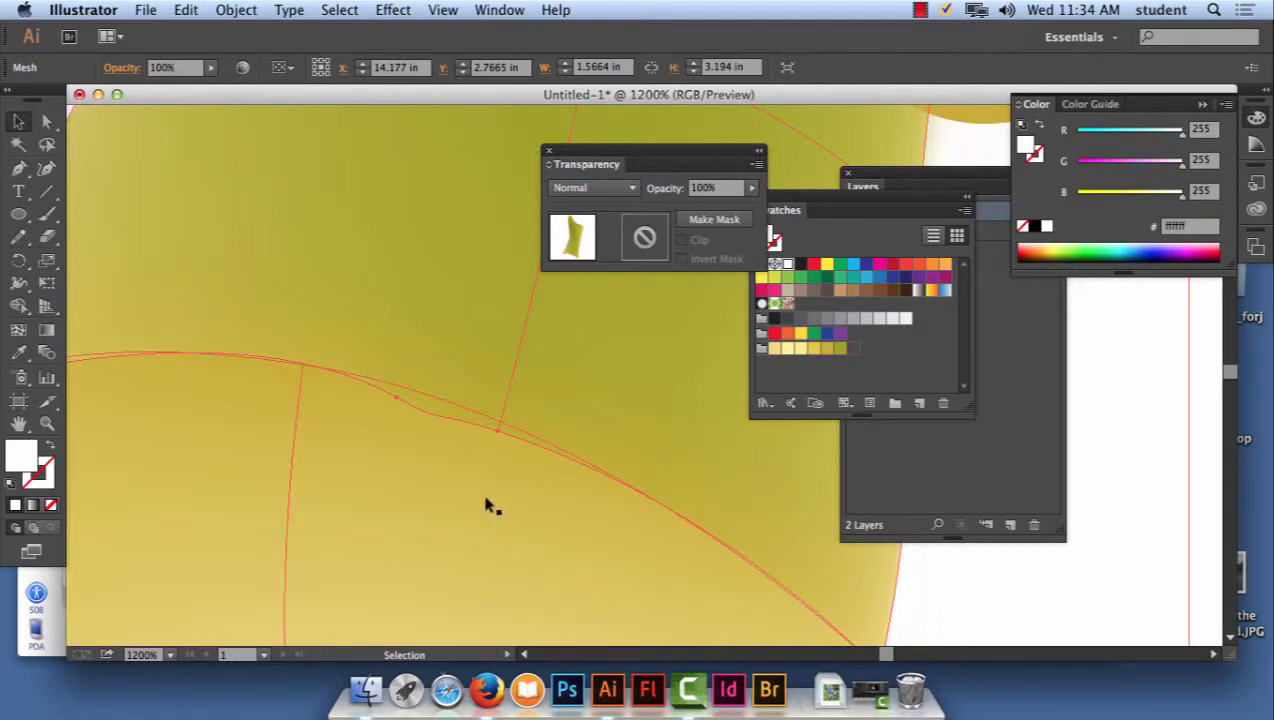
pyautogui.click(378, 475)
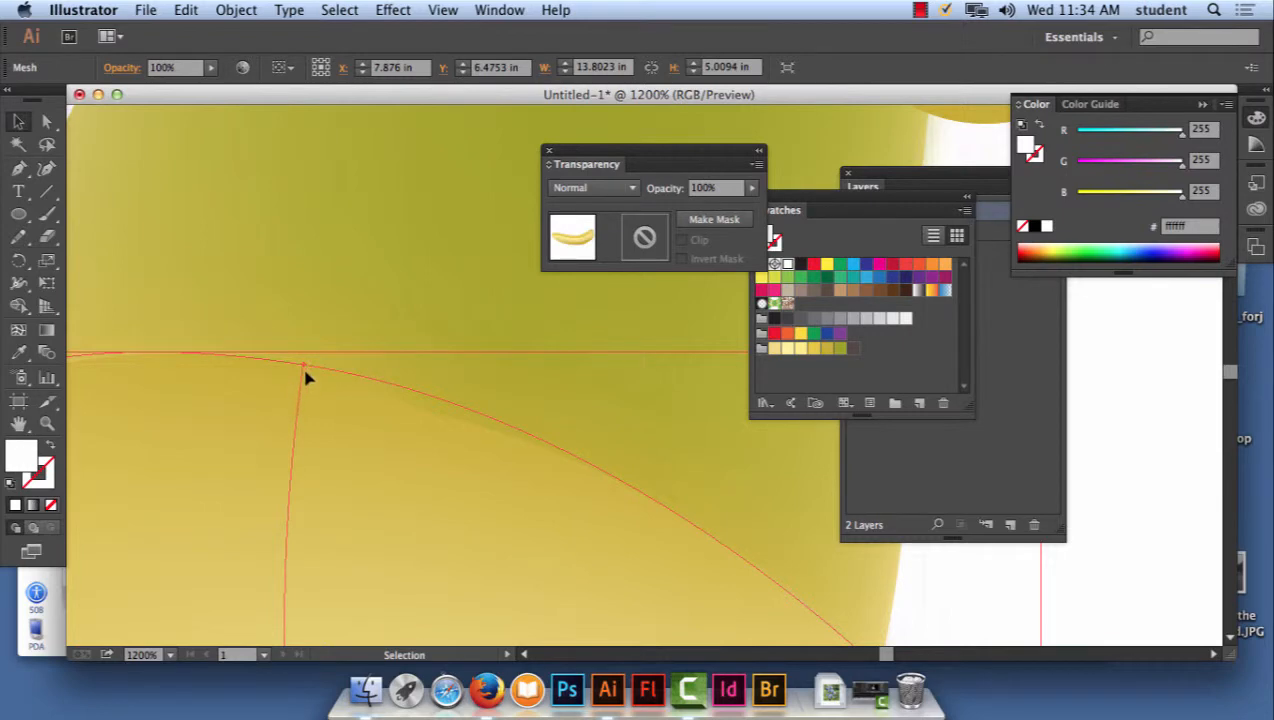
pyautogui.press('a')
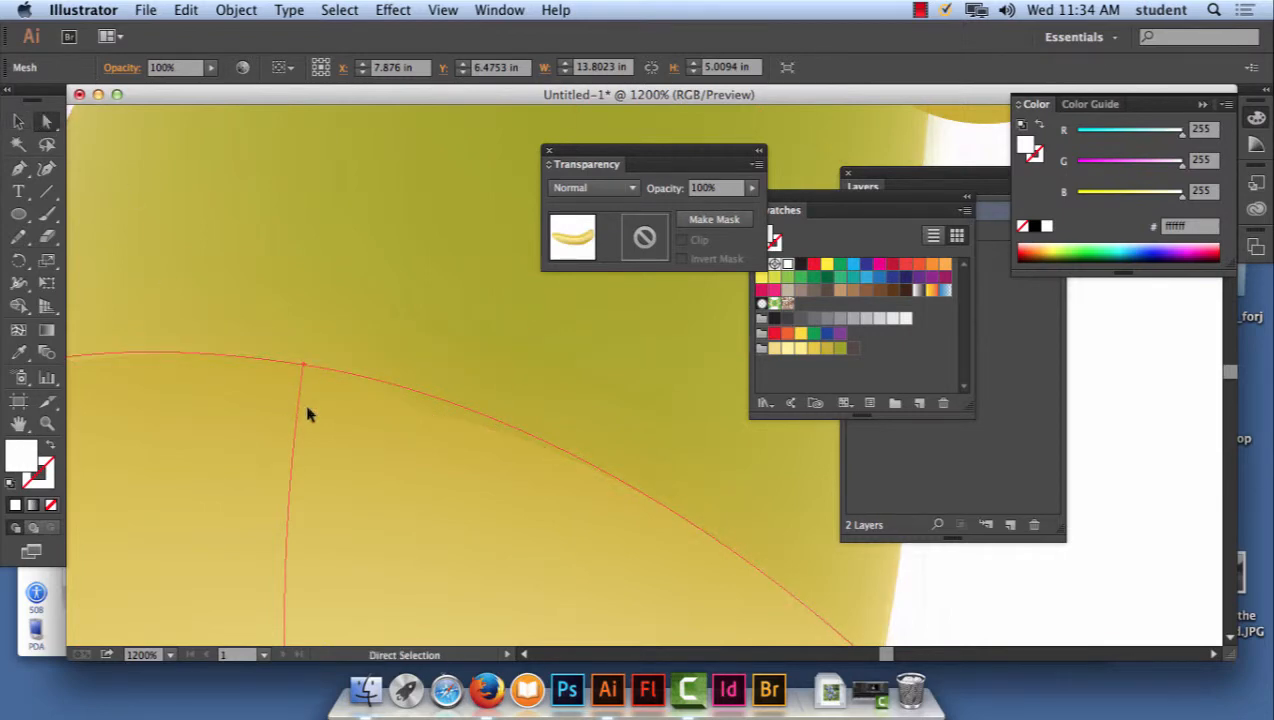
pyautogui.click(306, 367)
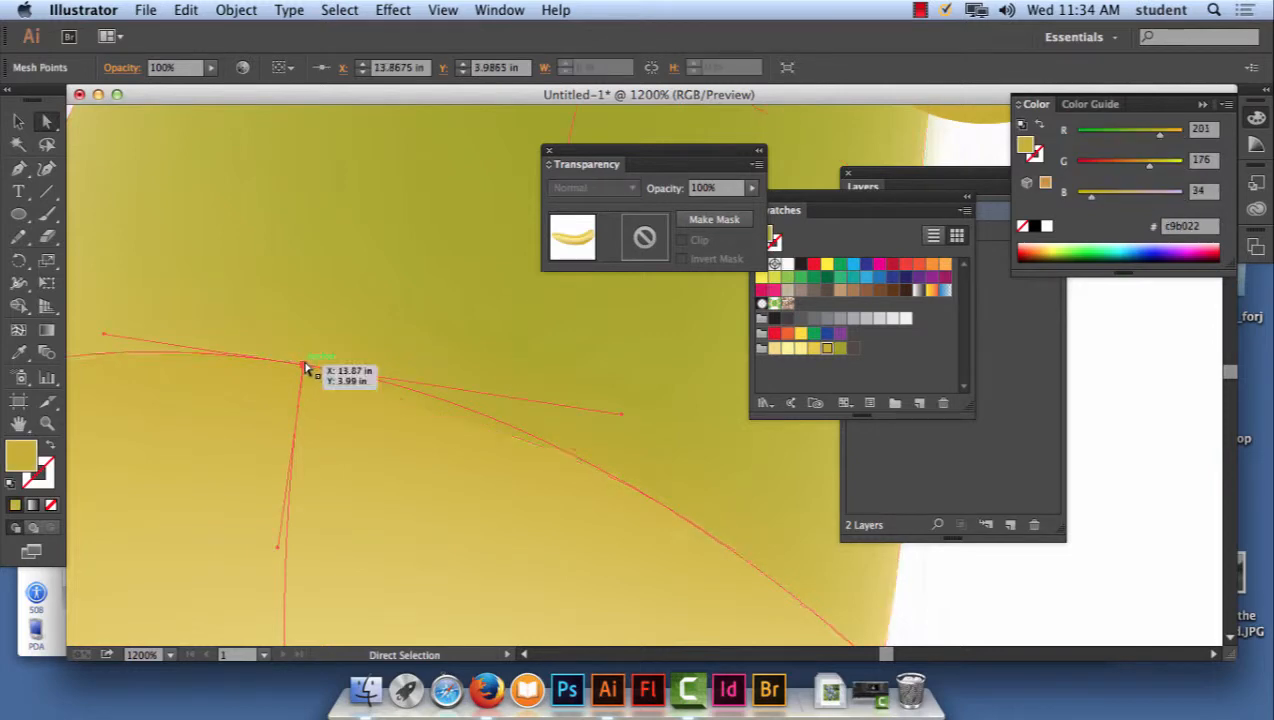
pyautogui.moveTo(306, 367); pyautogui.dragTo(335, 316)
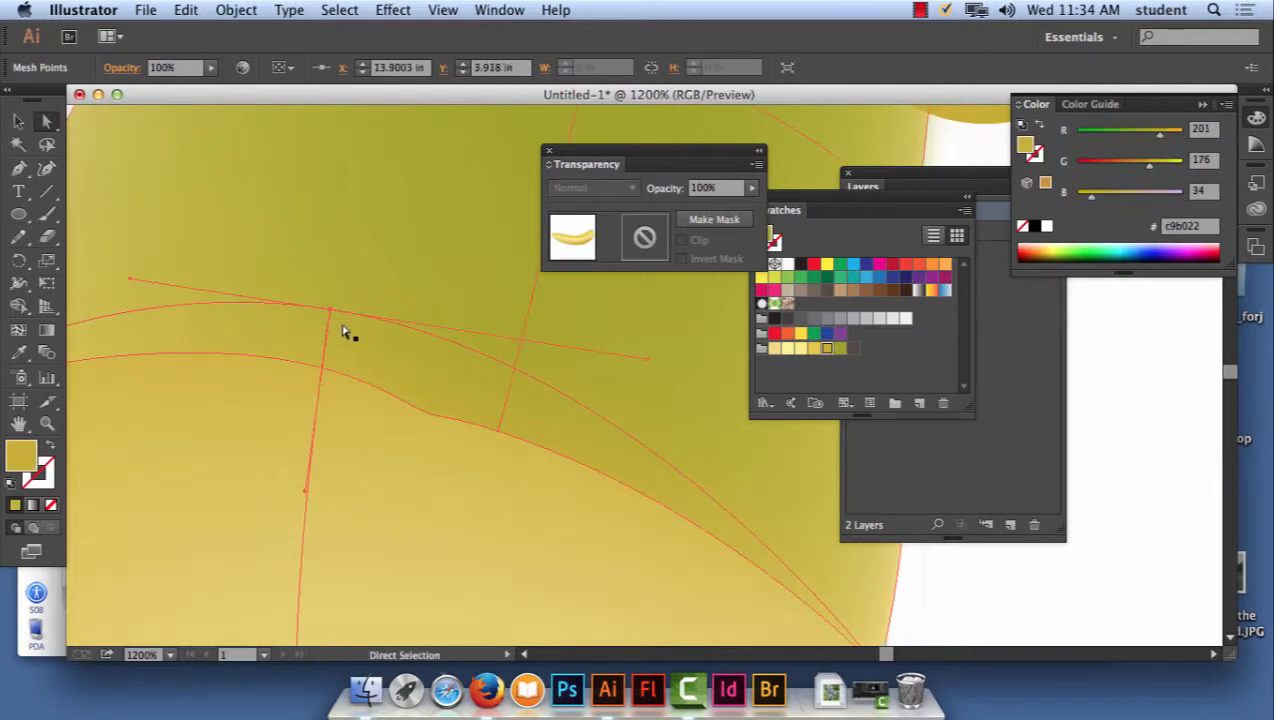
# - Set the opacity of the mesh point on the stem's lower edge to 66% and deselect it
pyautogui.click(499, 433)
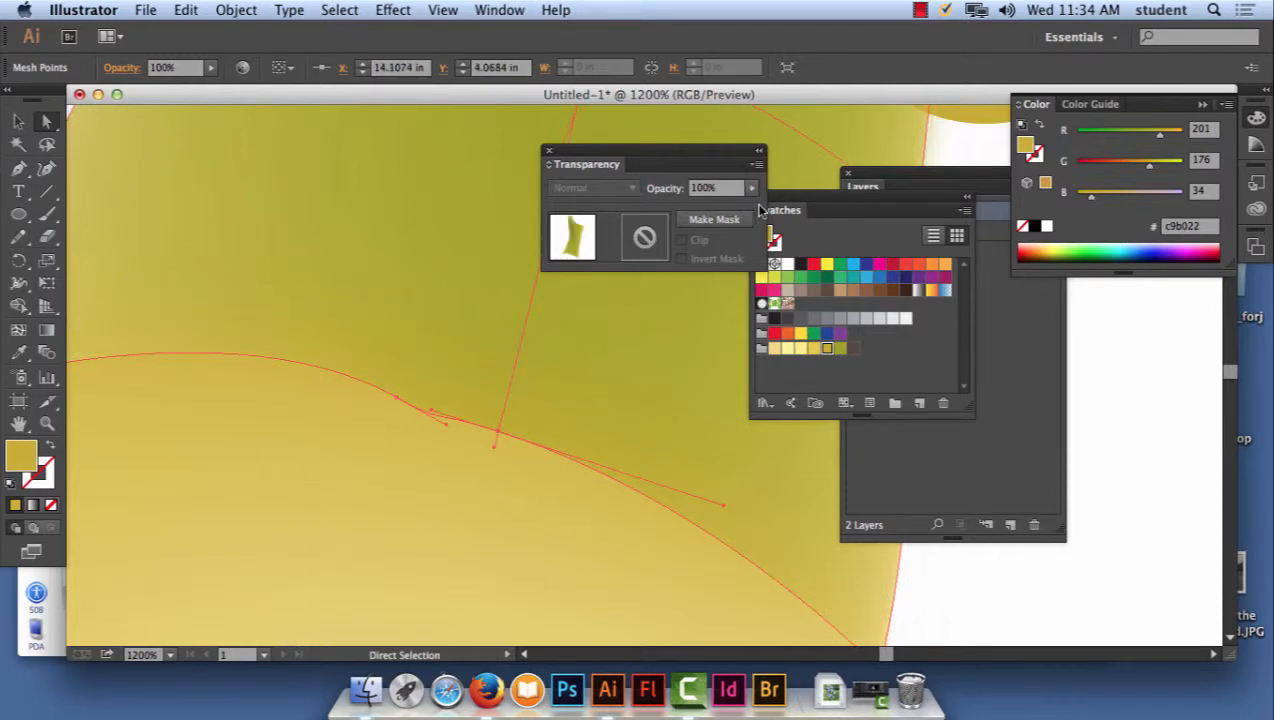
pyautogui.click(752, 188)
pyautogui.click(751, 212)
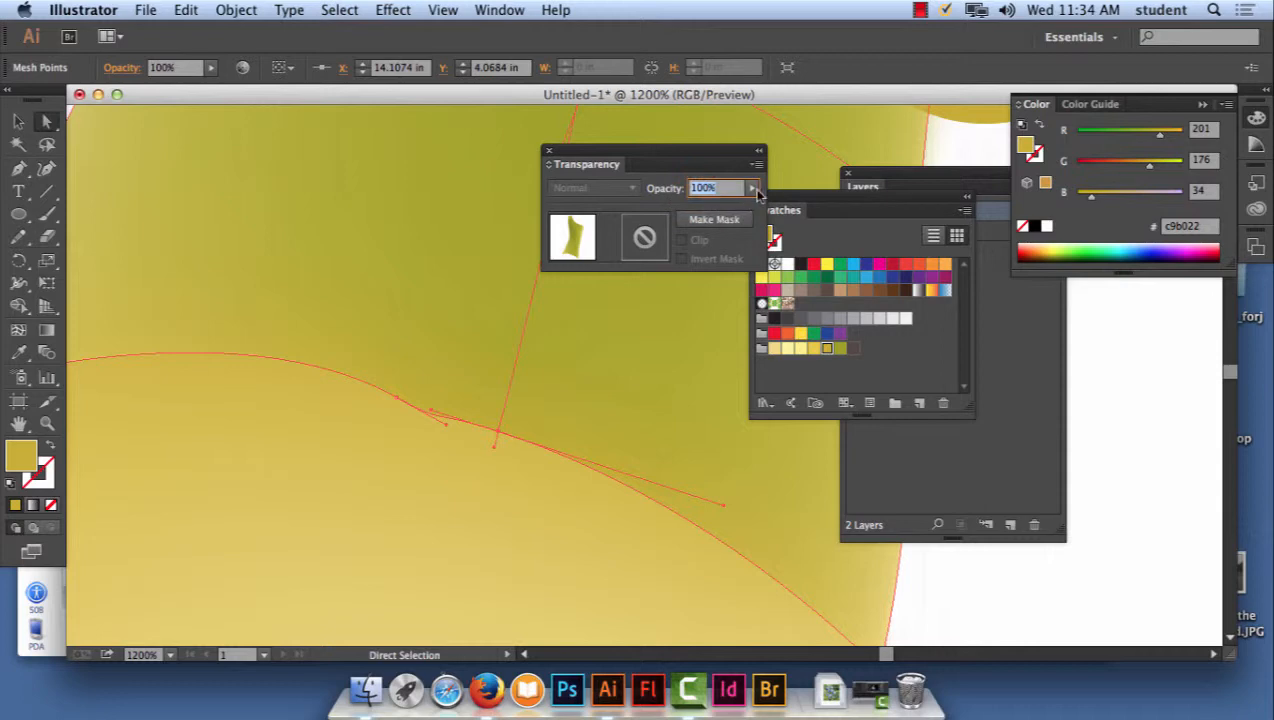
pyautogui.click(752, 188)
pyautogui.moveTo(748, 208); pyautogui.dragTo(706, 208)
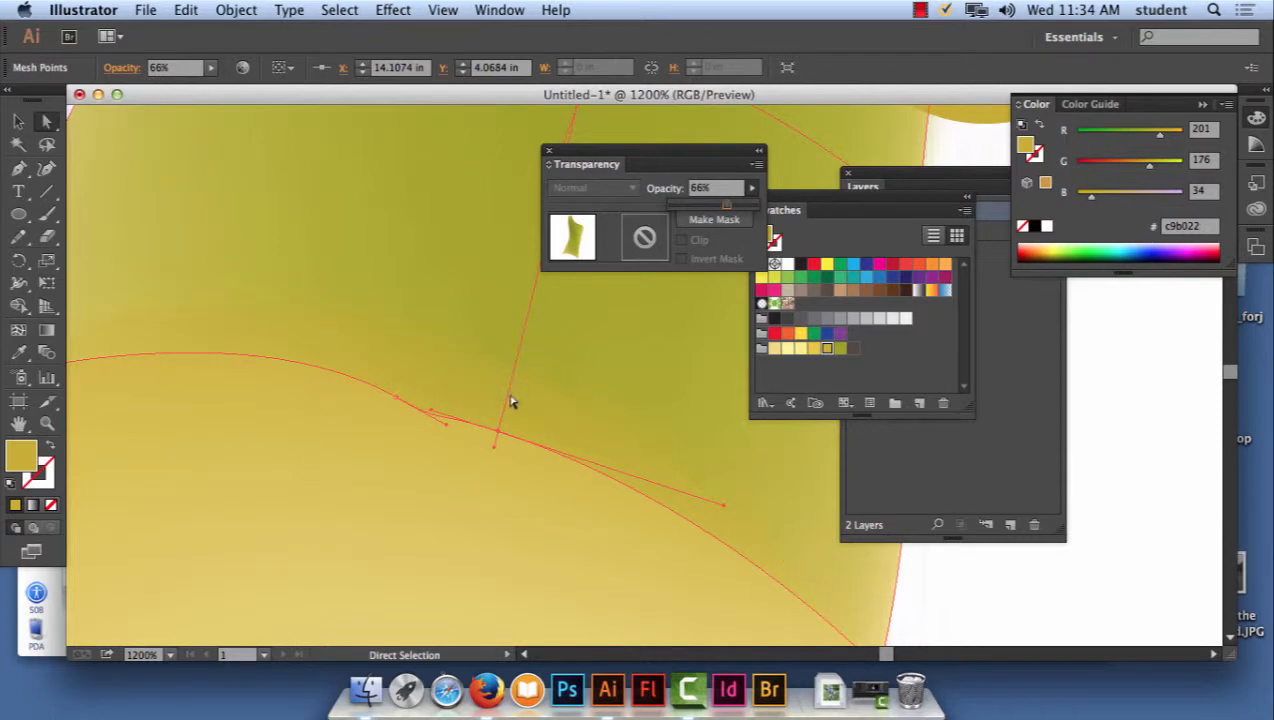
pyautogui.click(1062, 588)
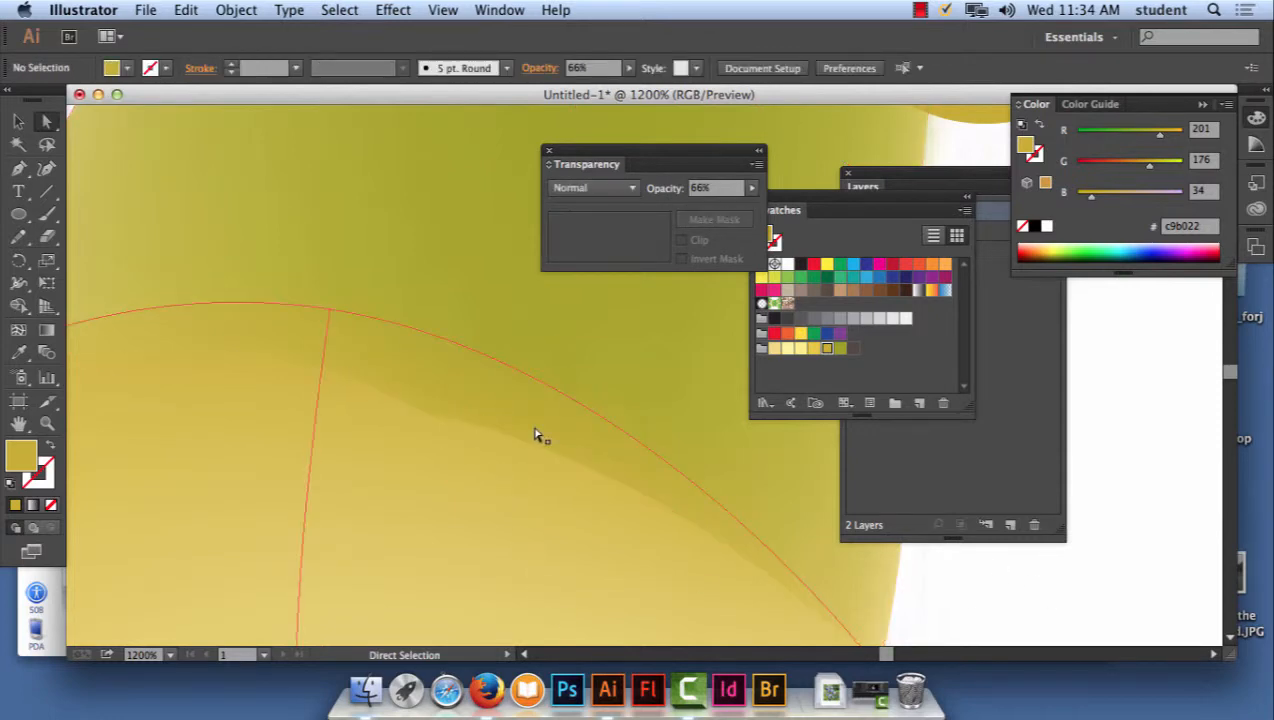
# - Raise the mesh points on the stem's lower edge and adjust a direction handle to smooth the seam's curve
pyautogui.moveTo(501, 435); pyautogui.dragTo(395, 366)
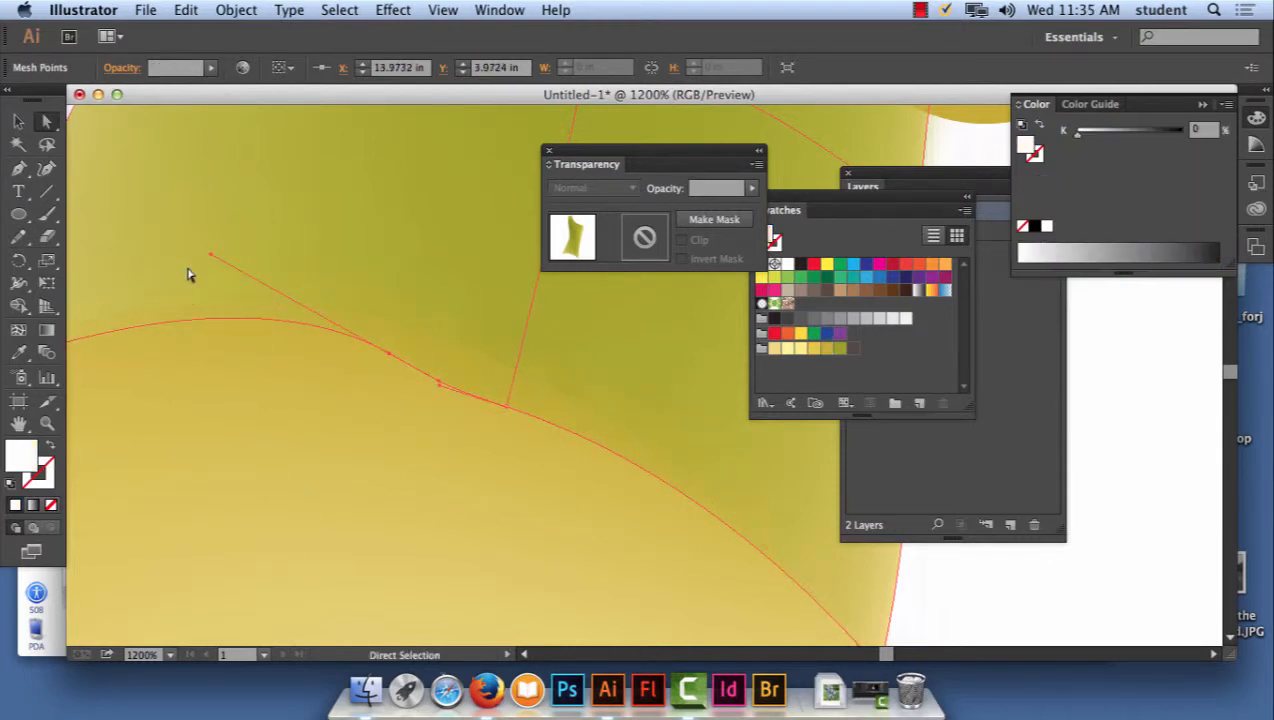
pyautogui.moveTo(213, 261); pyautogui.dragTo(210, 285)
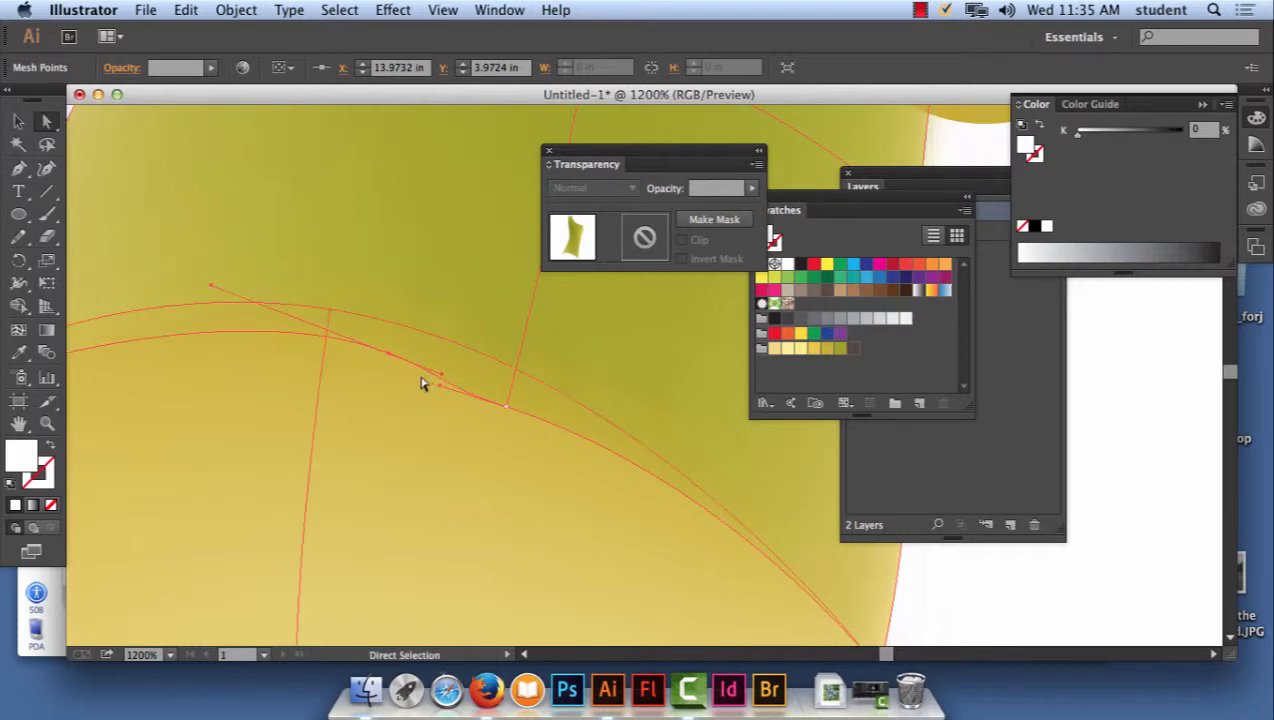
pyautogui.click(1089, 601)
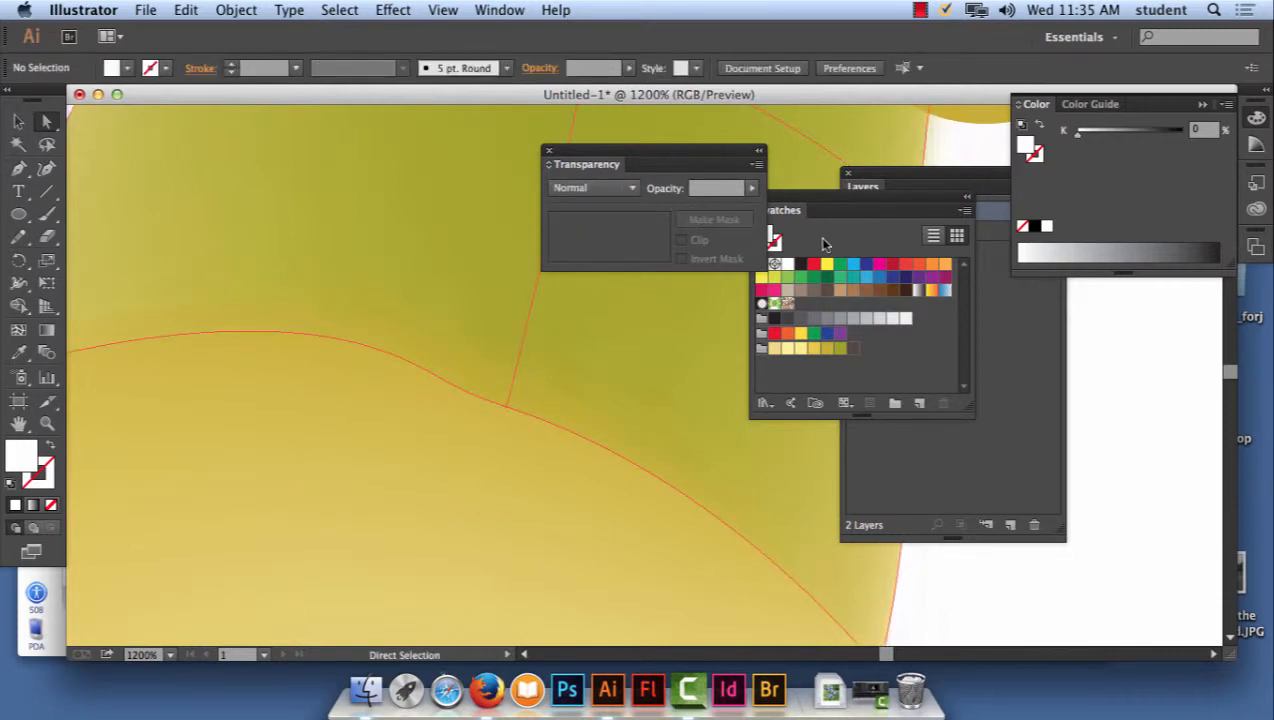
# - Move the mesh point at the stem's lower-left corner slightly inward to about X 13.45 in, Y 3.98 in
pyautogui.press('super+minus')
pyautogui.press('super+minus')
pyautogui.press('super+minus')
pyautogui.press('super+minus')
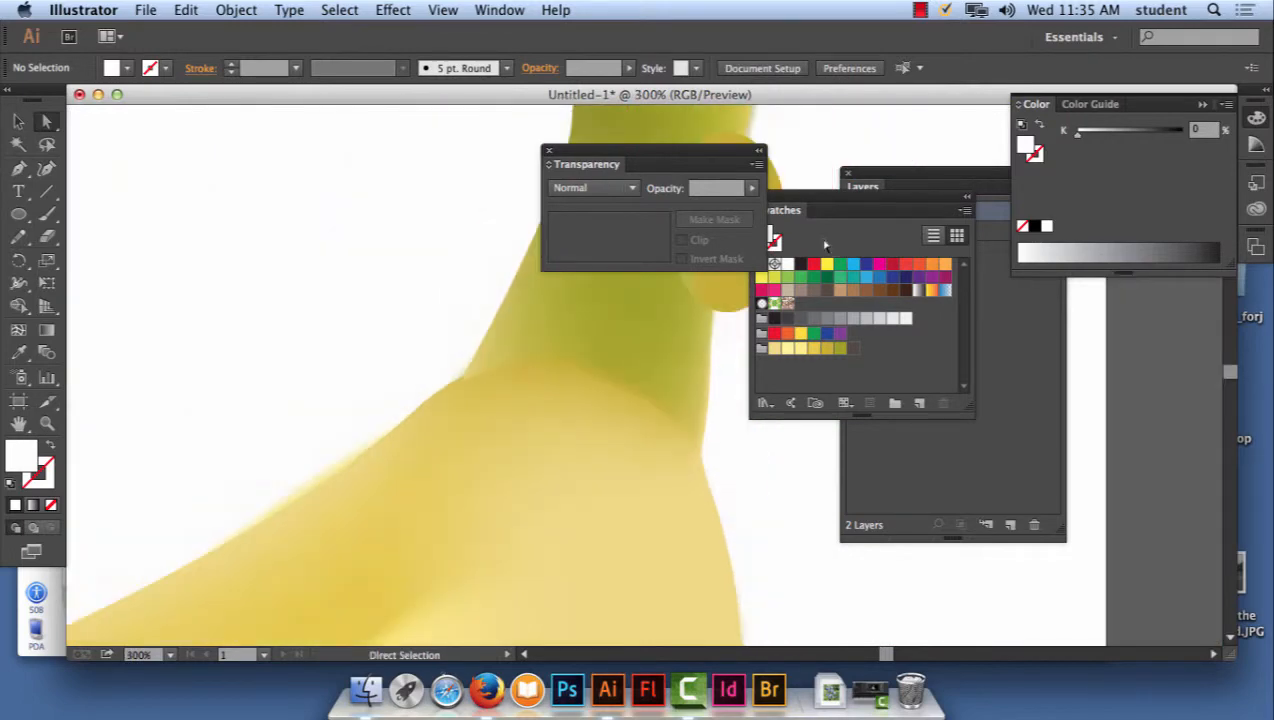
pyautogui.press('space')
pyautogui.moveTo(581, 343); pyautogui.dragTo(392, 526)
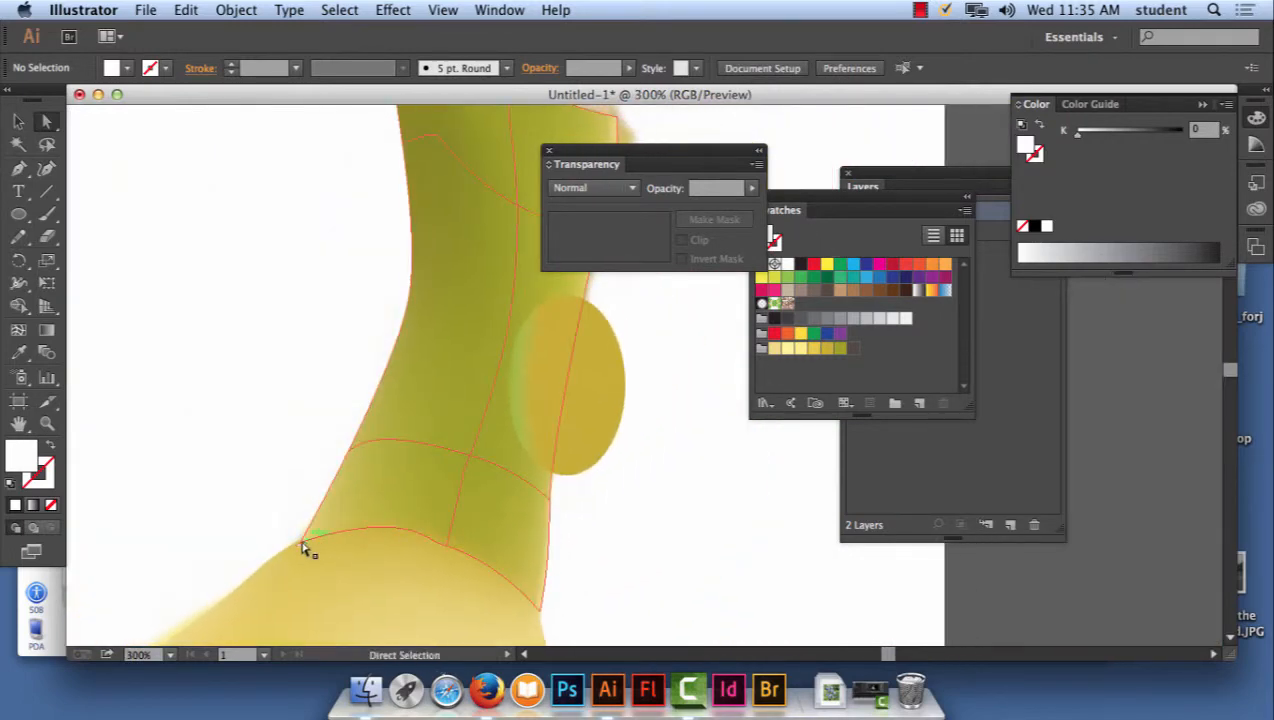
pyautogui.moveTo(303, 548)
pyautogui.mouseDown()
pyautogui.moveTo(313, 555)
pyautogui.moveTo(301, 532)
pyautogui.moveTo(314, 544)
pyautogui.mouseUp()
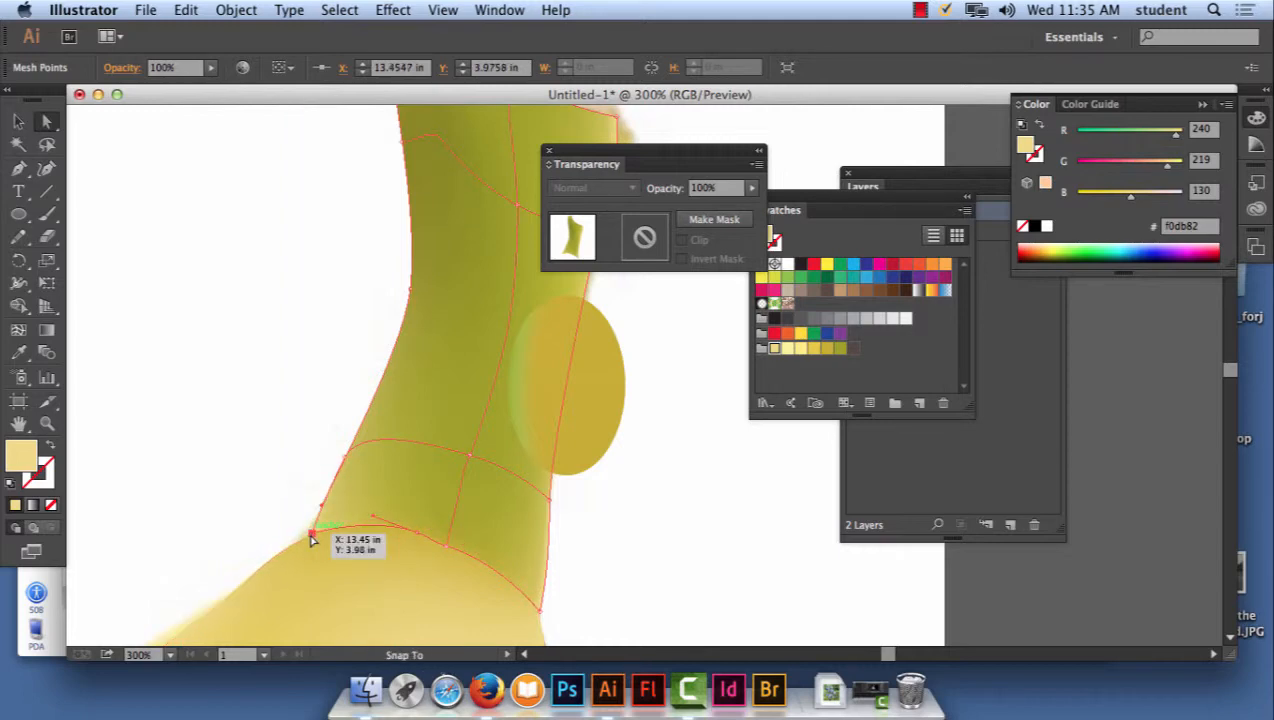
pyautogui.click(287, 416)
# - Delete the test ellipse from the stem's right edge
pyautogui.click(595, 403)
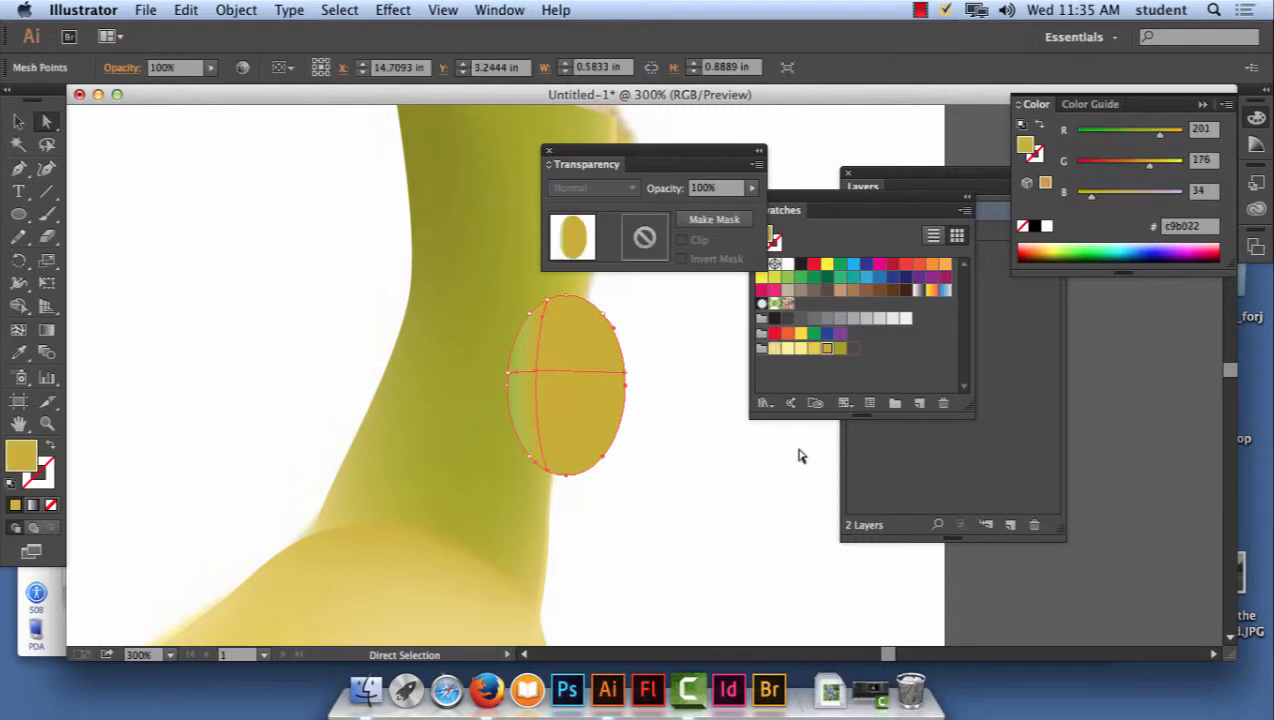
pyautogui.click(798, 456)
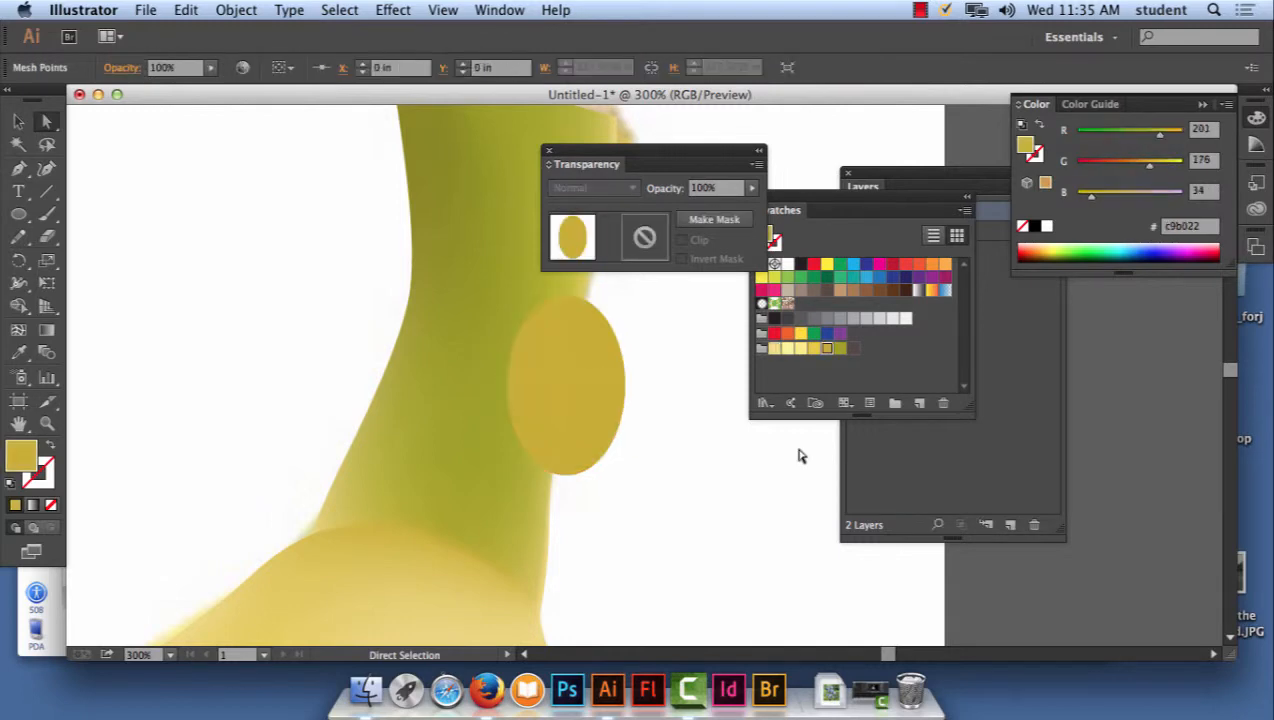
pyautogui.click(605, 379)
pyautogui.press('Delete')
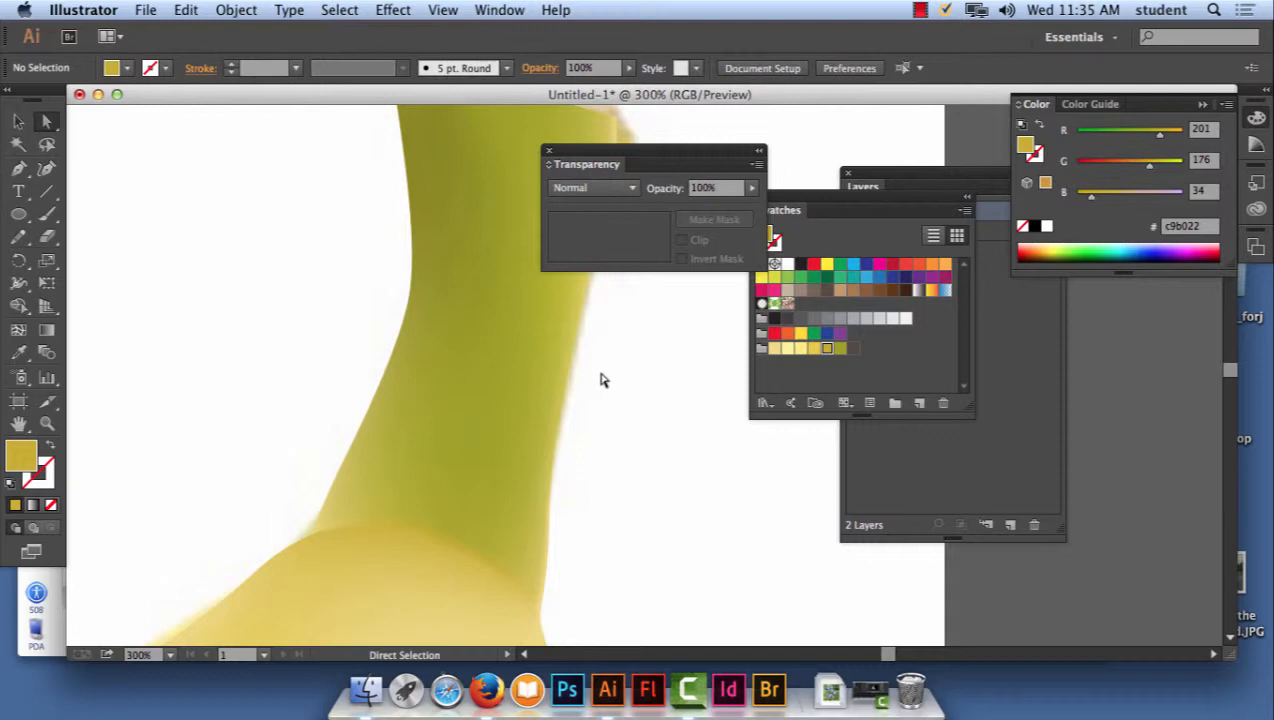
# - Try to start a Pen outline around the dark tip at the banana's left end, and undo it
pyautogui.press('super+minus')
pyautogui.press('super+minus')
pyautogui.press('super+minus')
pyautogui.press('super+minus')
pyautogui.press('space')
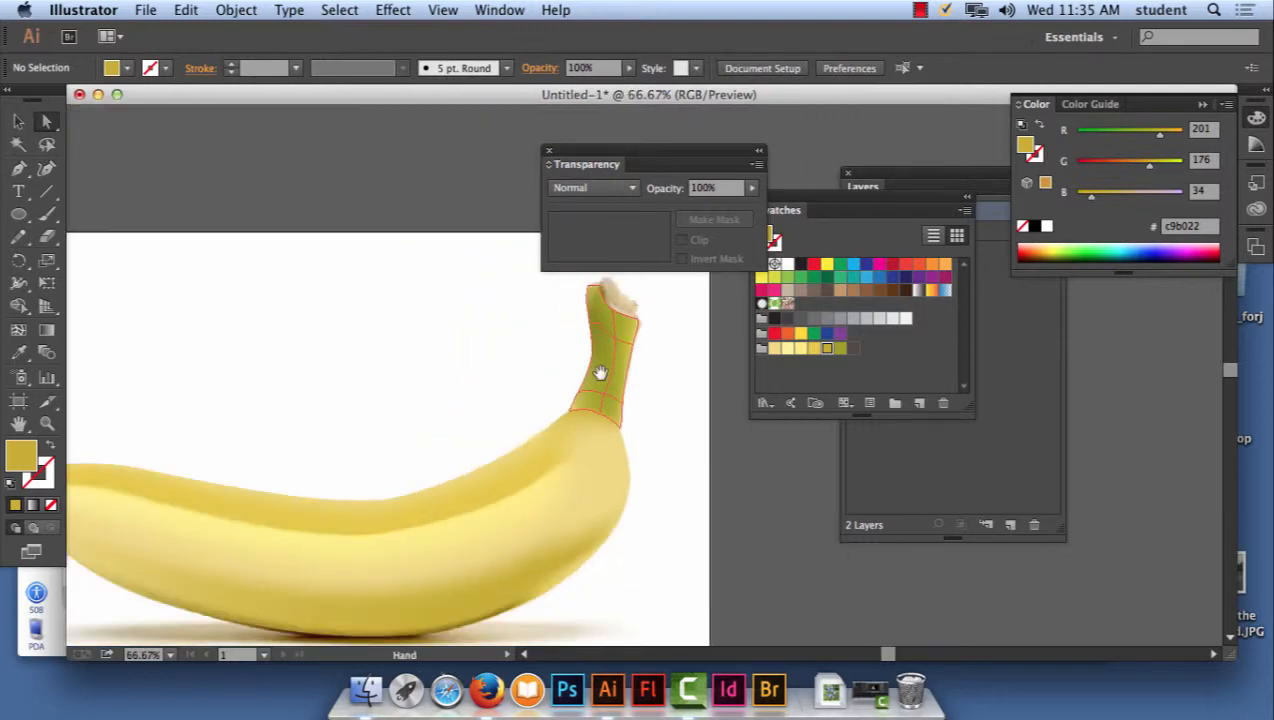
pyautogui.moveTo(490, 463); pyautogui.dragTo(589, 418)
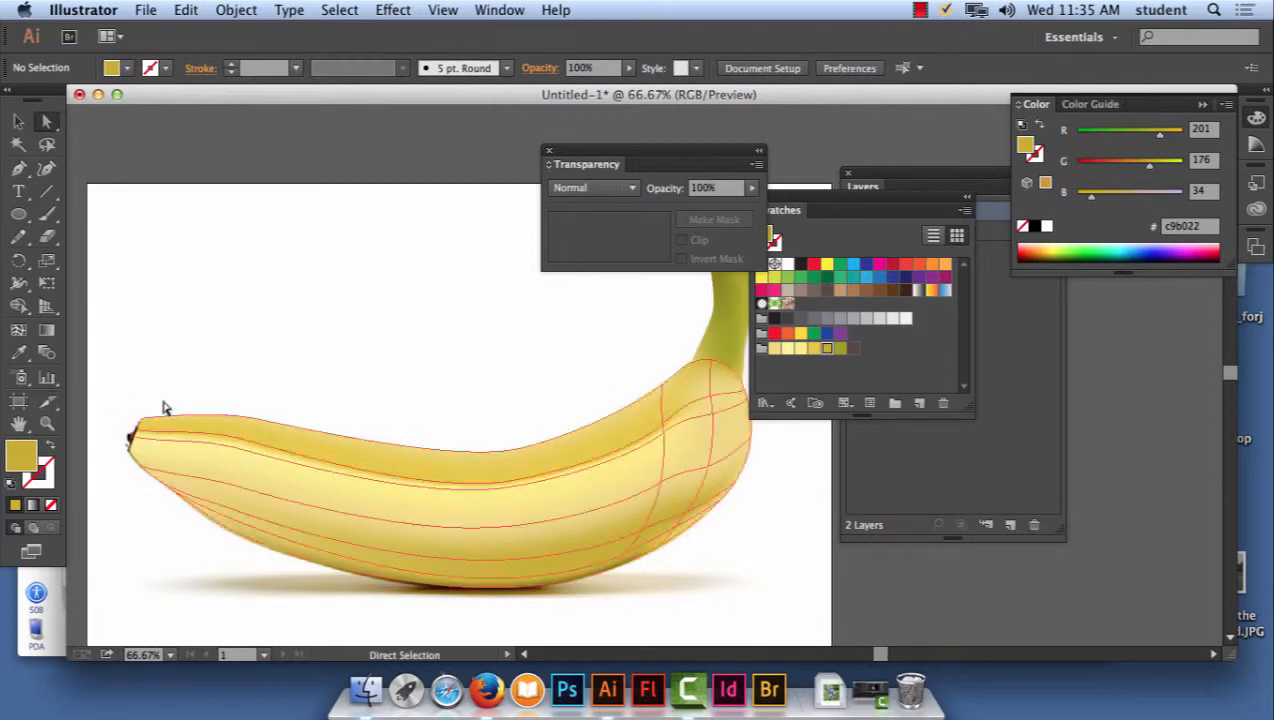
pyautogui.press('p')
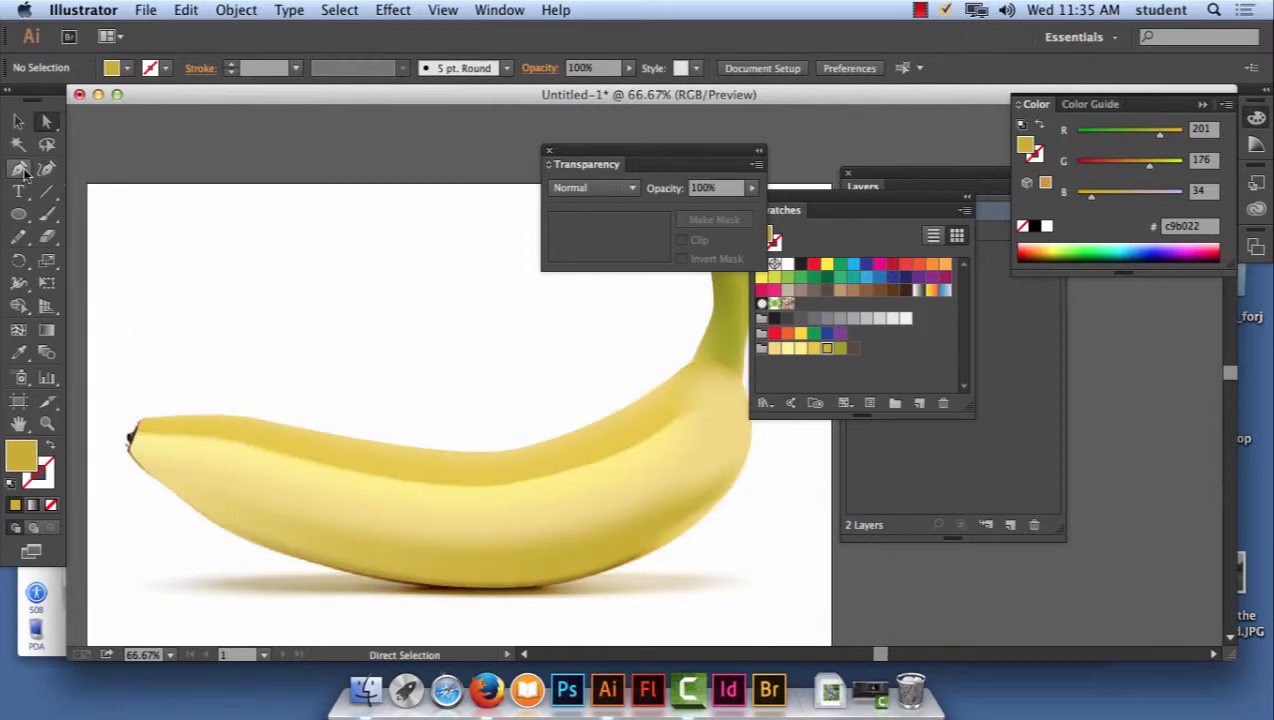
pyautogui.click(129, 445)
pyautogui.moveTo(131, 452); pyautogui.dragTo(151, 385)
pyautogui.press('super+z')
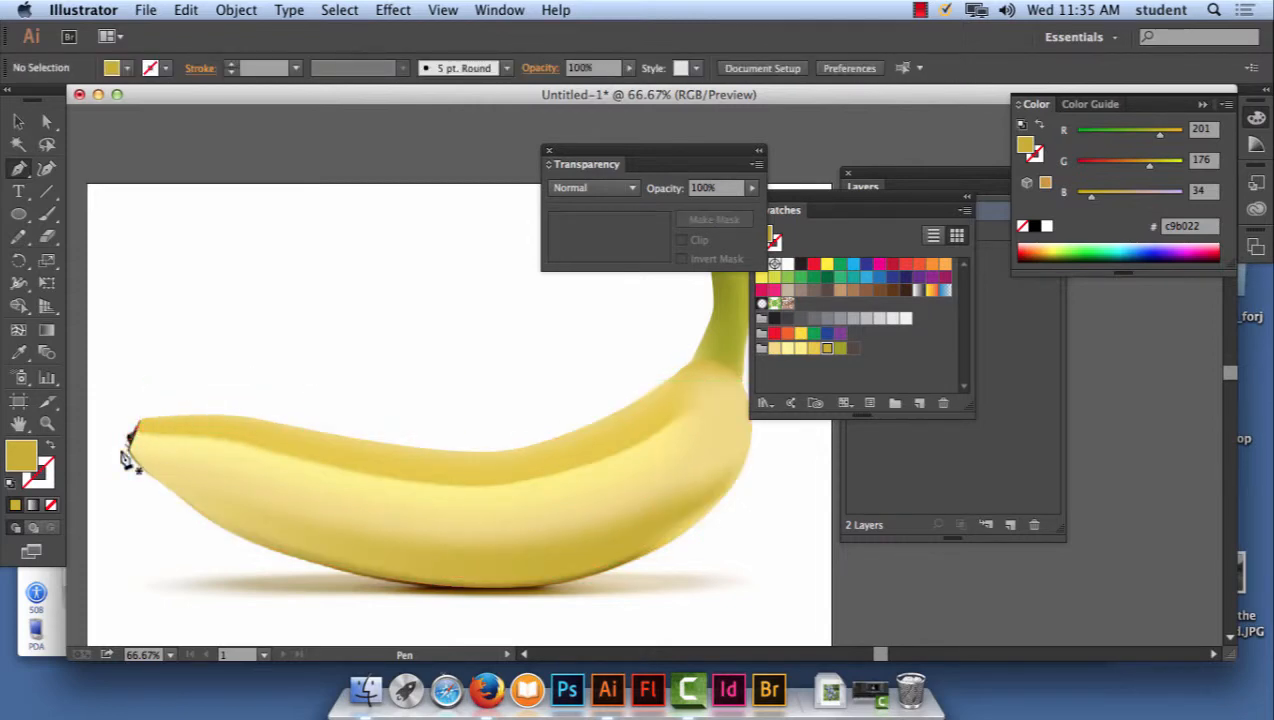
# - Draw a small closed c9b022 shape over the dark tip at the banana's left end and select it
pyautogui.moveTo(128, 442); pyautogui.dragTo(138, 437)
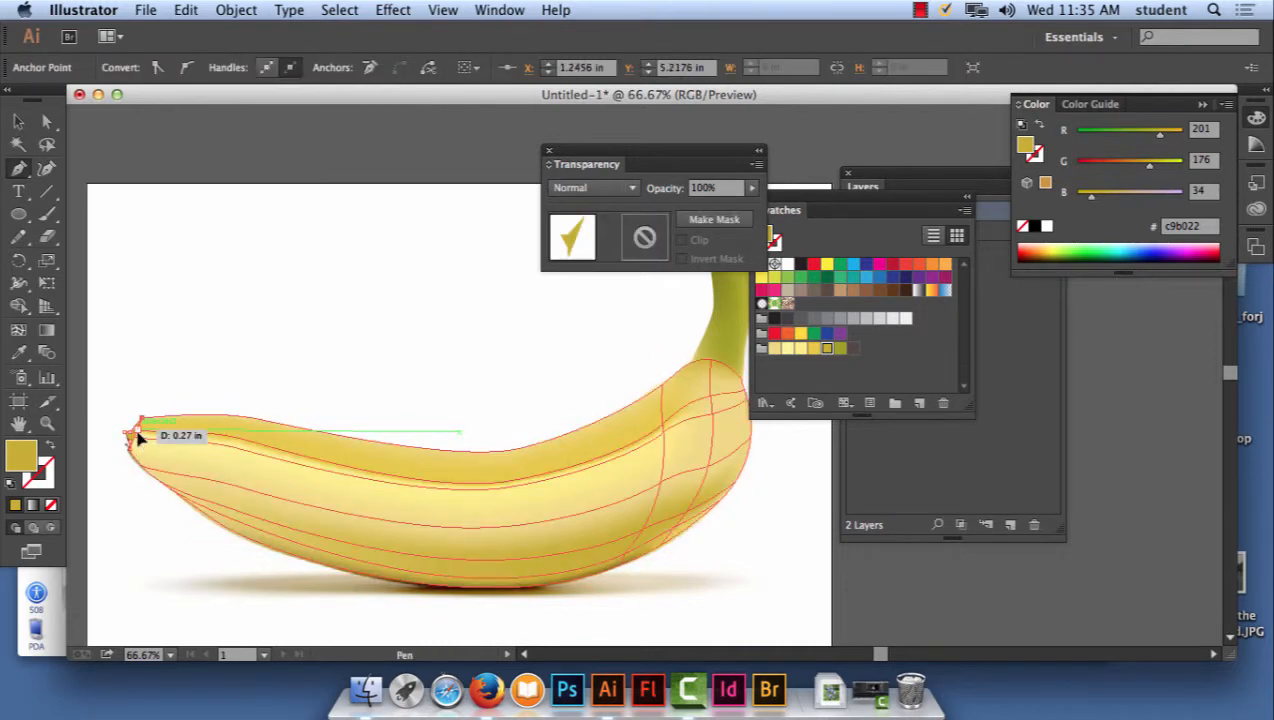
pyautogui.click(135, 450)
pyautogui.click(131, 449)
pyautogui.click(129, 449)
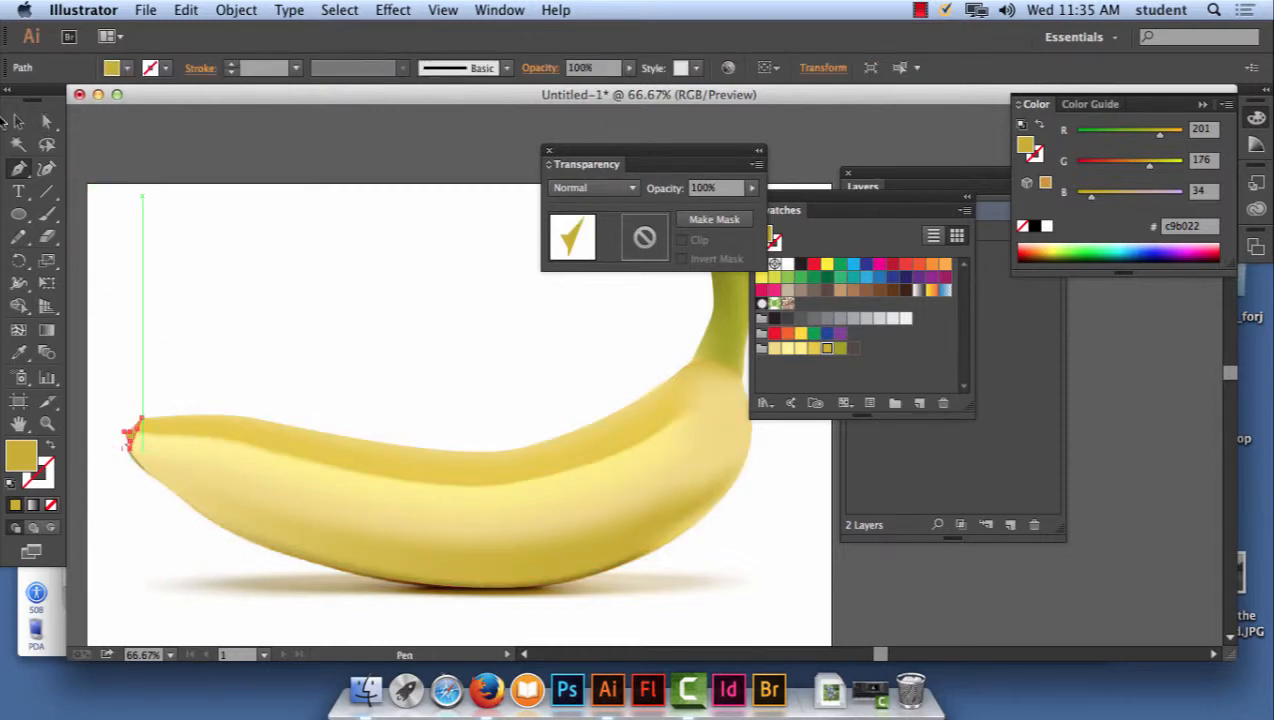
pyautogui.press('v')
pyautogui.click(212, 279)
pyautogui.click(132, 437)
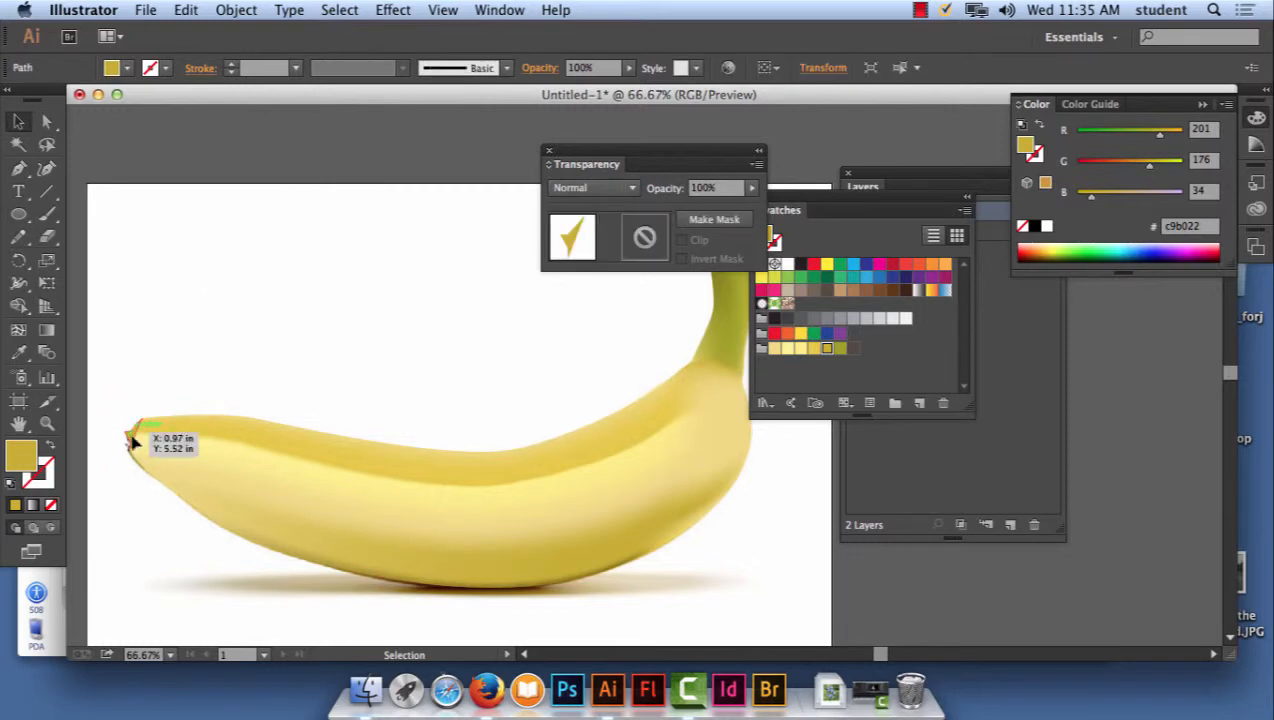
# - Fill the small tip shape at the banana's left end with dark brown 544944 and deselect it
pyautogui.click(849, 349)
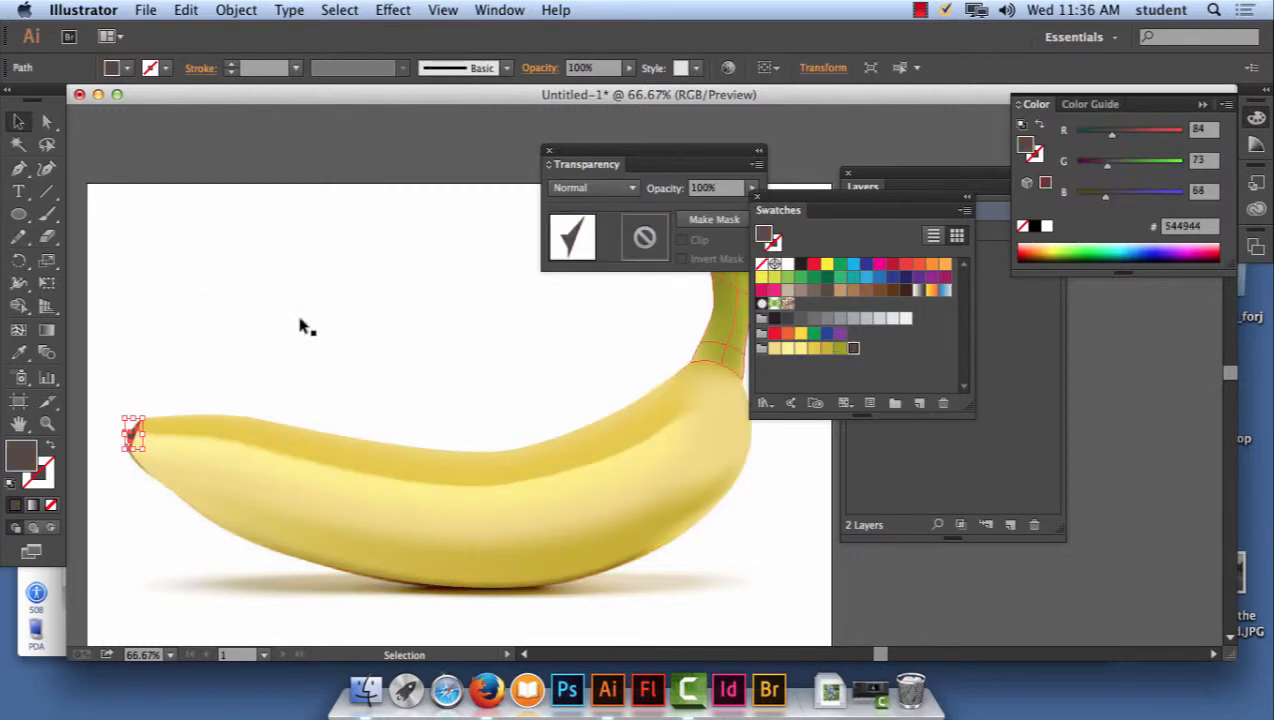
pyautogui.click(311, 341)
# - Draw a closed 544944 Pen shape tracing the broken end of the stem, overlapping the stem's upper edge
pyautogui.moveTo(466, 348); pyautogui.dragTo(336, 463)
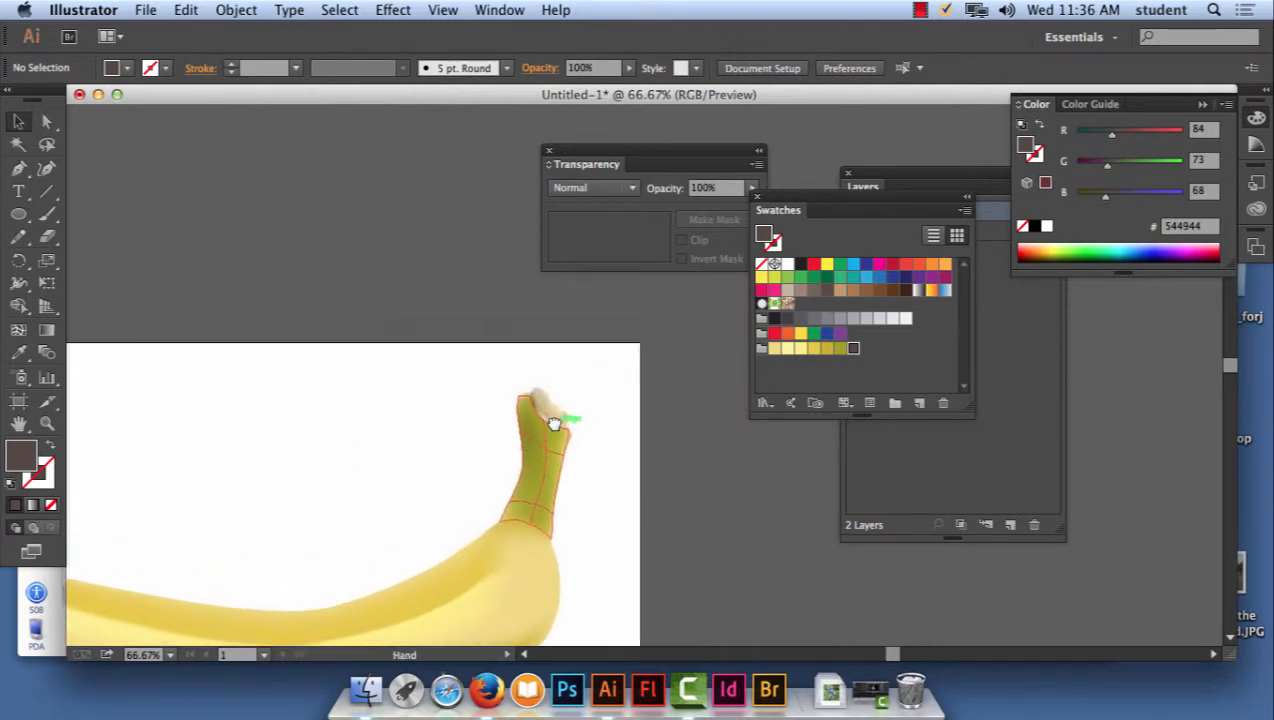
pyautogui.press('super+equal')
pyautogui.press('super+equal')
pyautogui.press('super+equal')
pyautogui.press('super+equal')
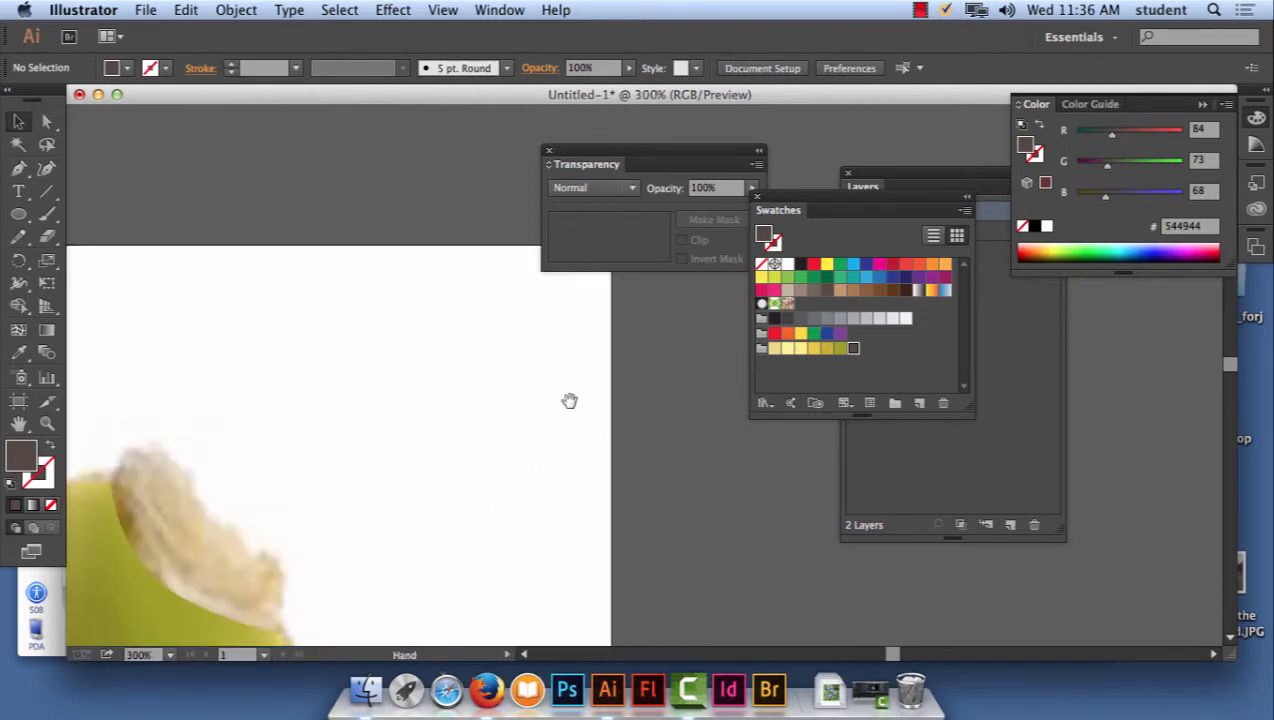
pyautogui.click(18, 168)
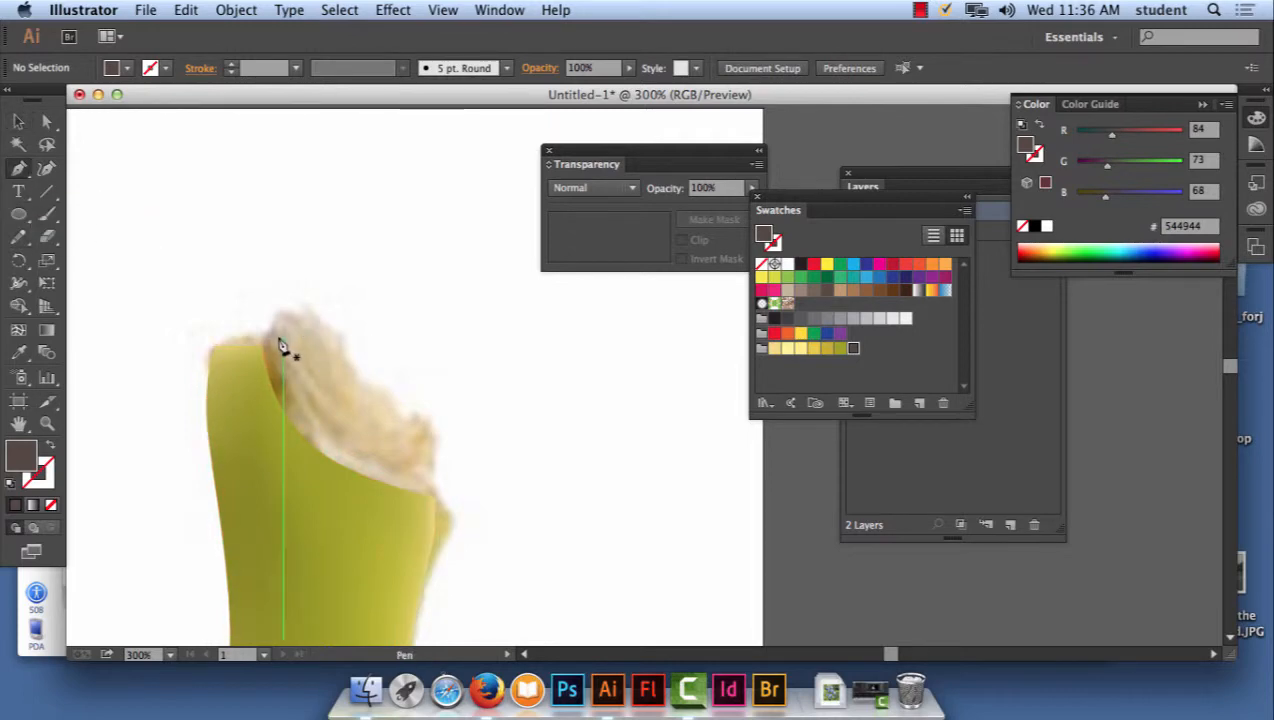
pyautogui.click(222, 340)
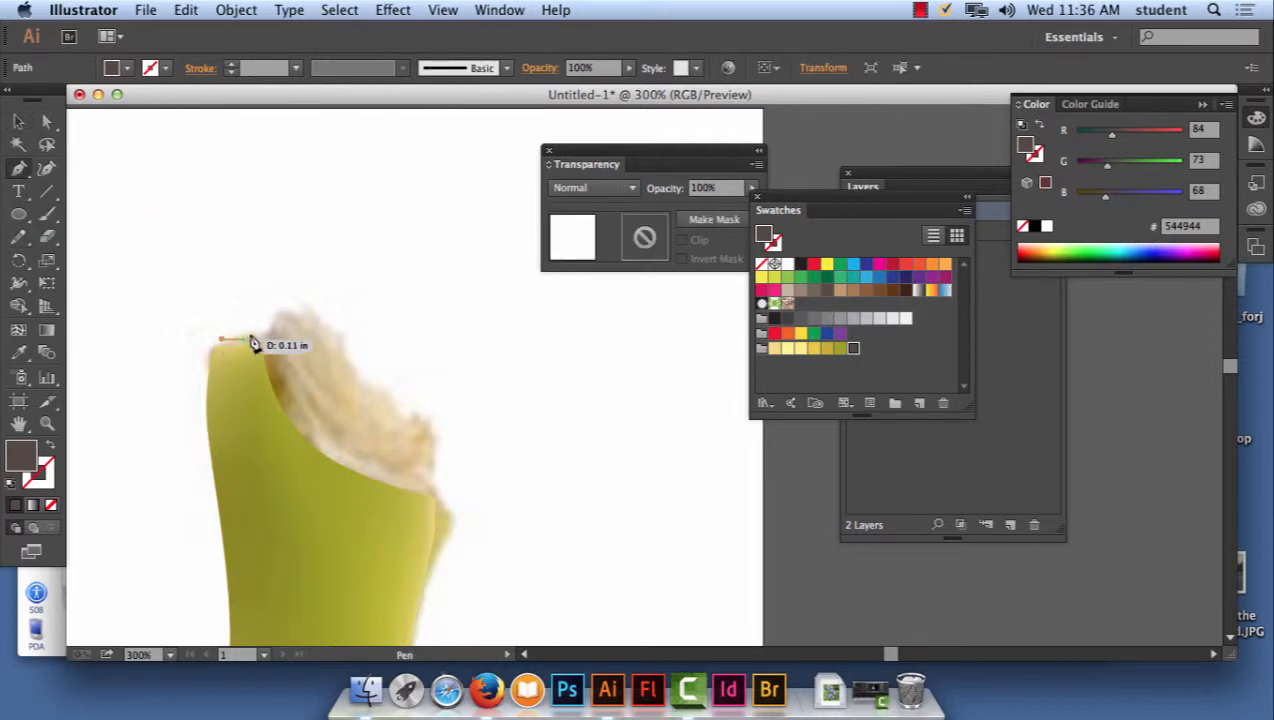
pyautogui.moveTo(252, 334); pyautogui.dragTo(268, 330)
pyautogui.click(268, 324)
pyautogui.click(283, 310)
pyautogui.click(316, 310)
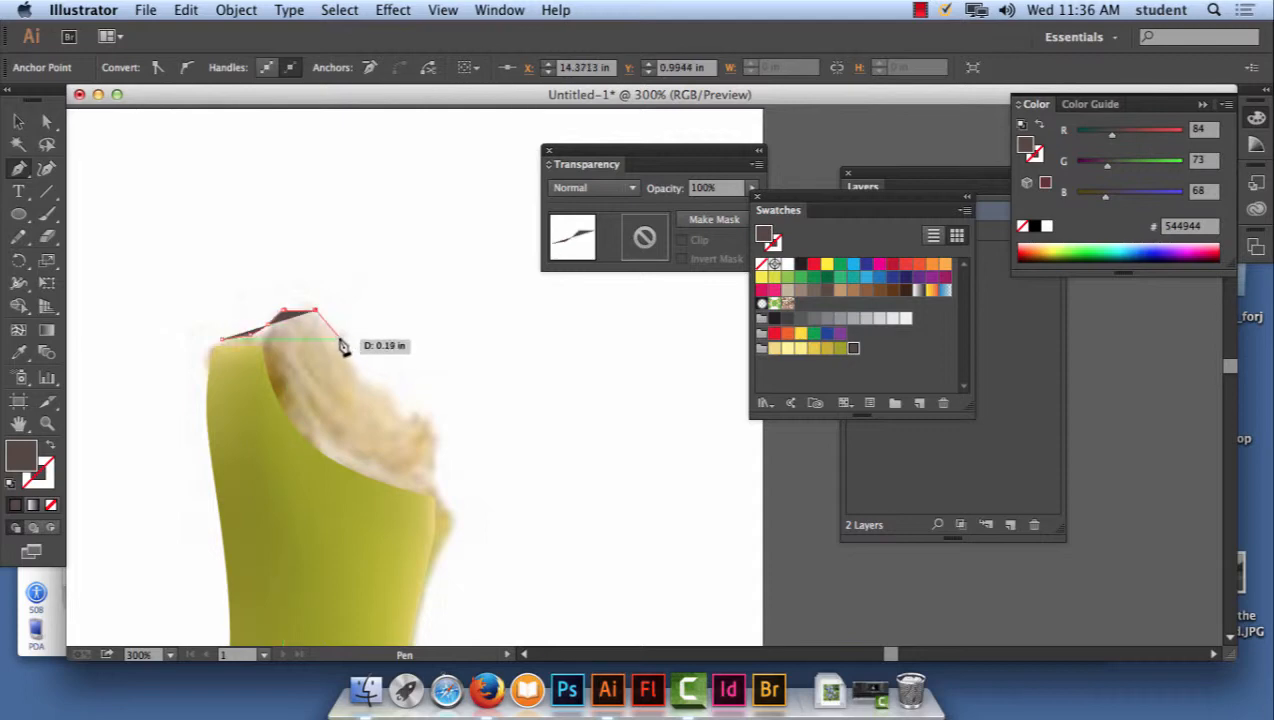
pyautogui.click(339, 339)
pyautogui.click(345, 360)
pyautogui.click(378, 384)
pyautogui.click(391, 418)
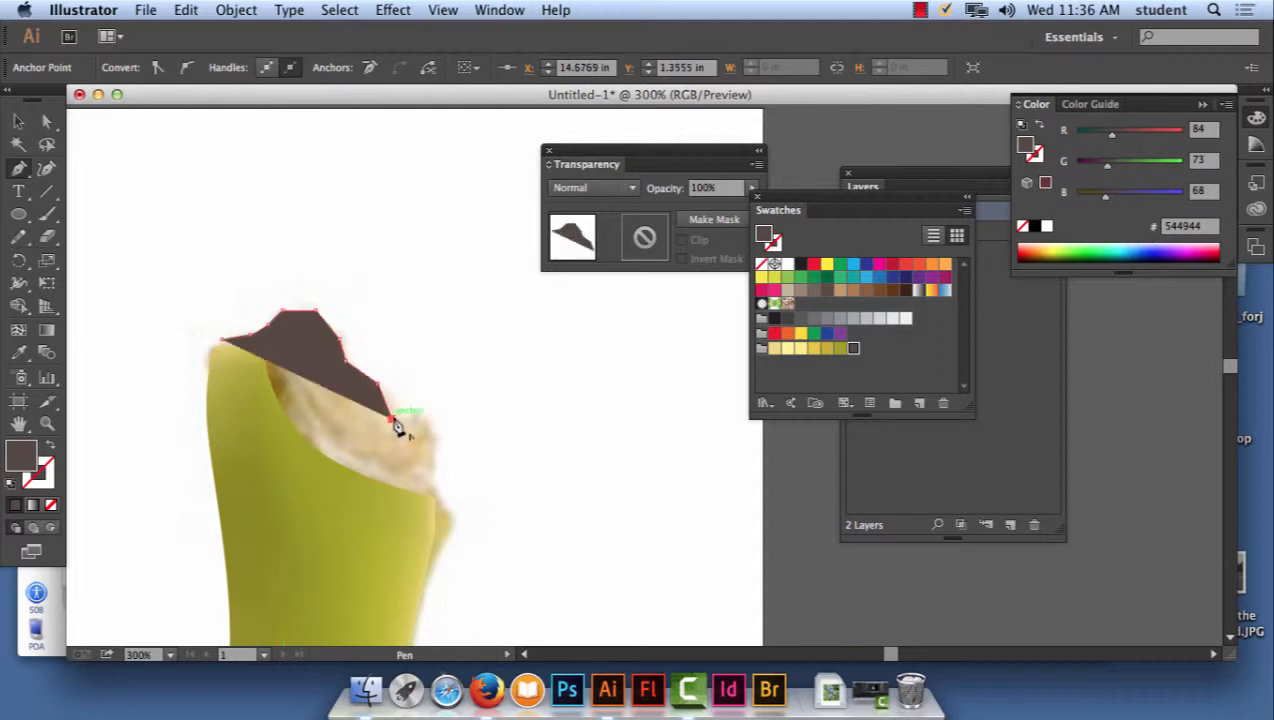
pyautogui.click(412, 418)
pyautogui.click(434, 418)
pyautogui.click(435, 441)
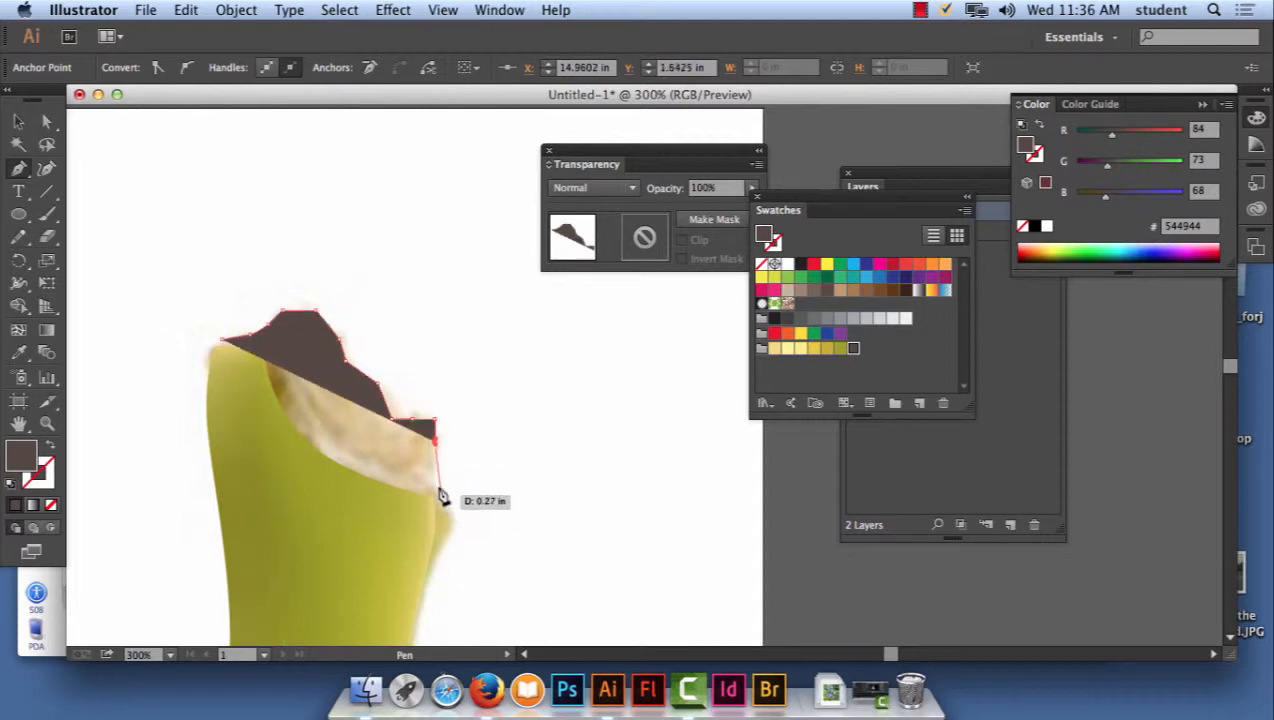
pyautogui.click(436, 490)
pyautogui.click(404, 490)
pyautogui.click(308, 464)
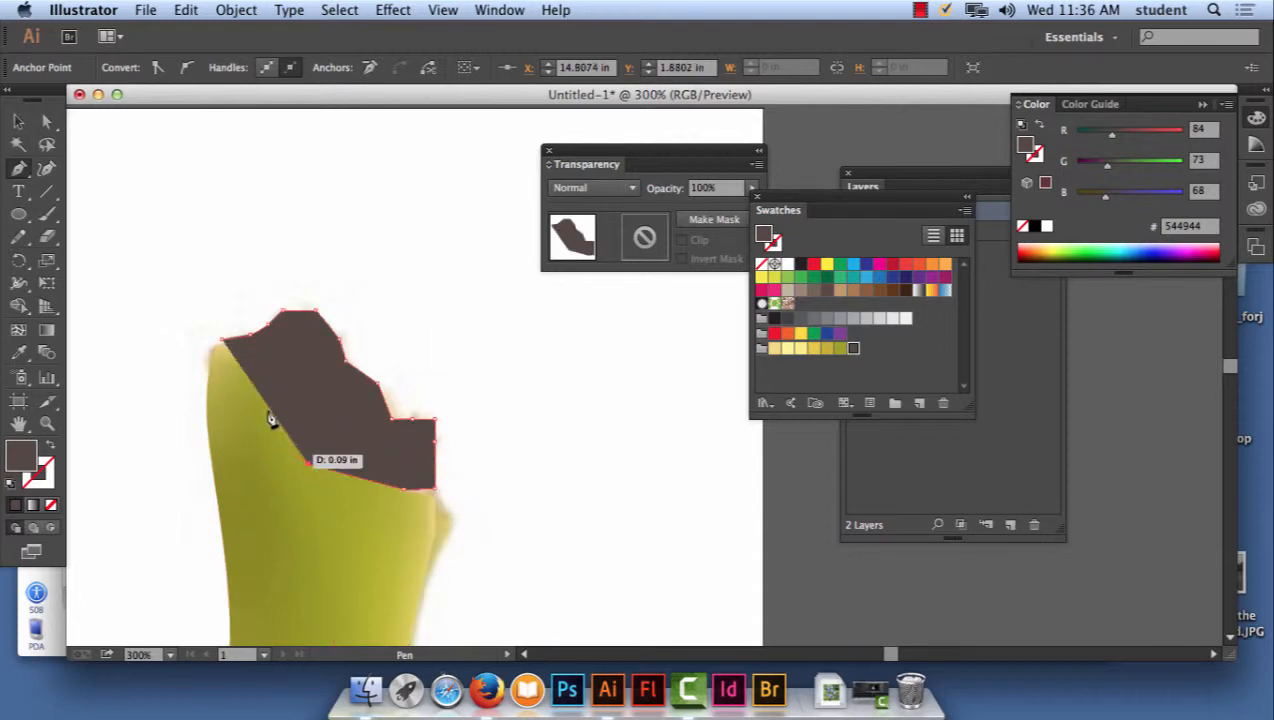
pyautogui.click(223, 340)
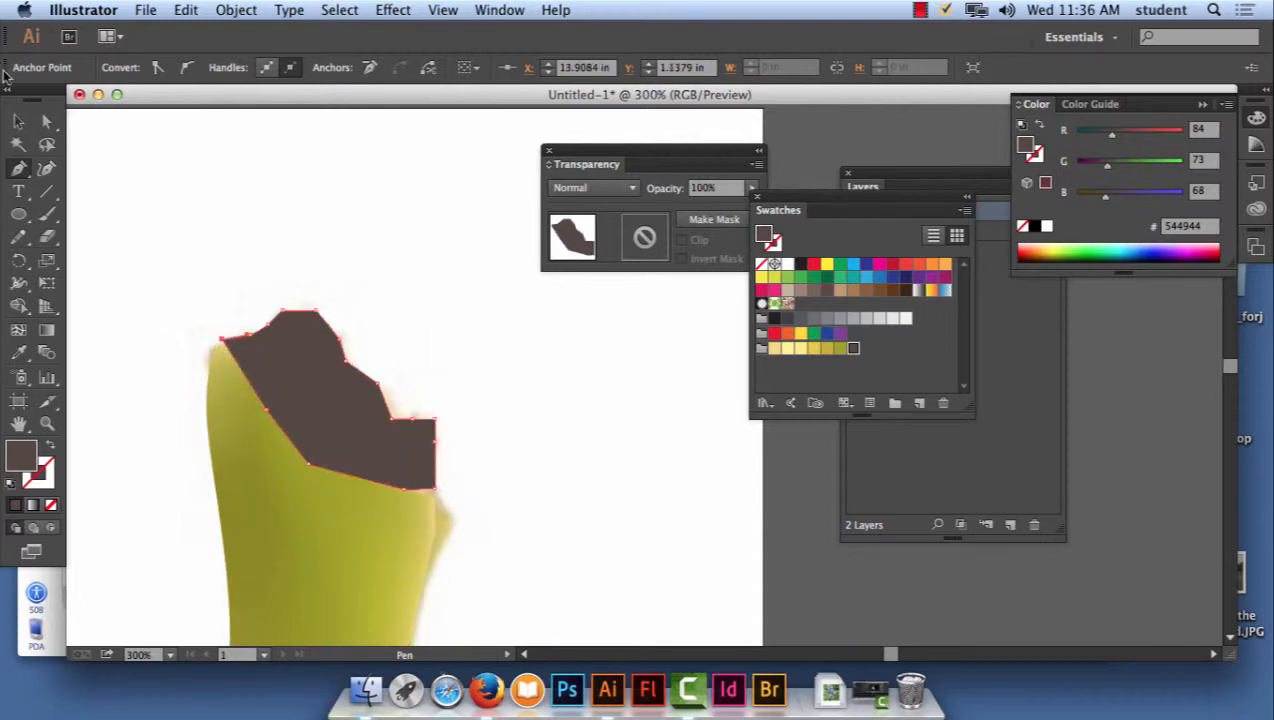
pyautogui.click(17, 121)
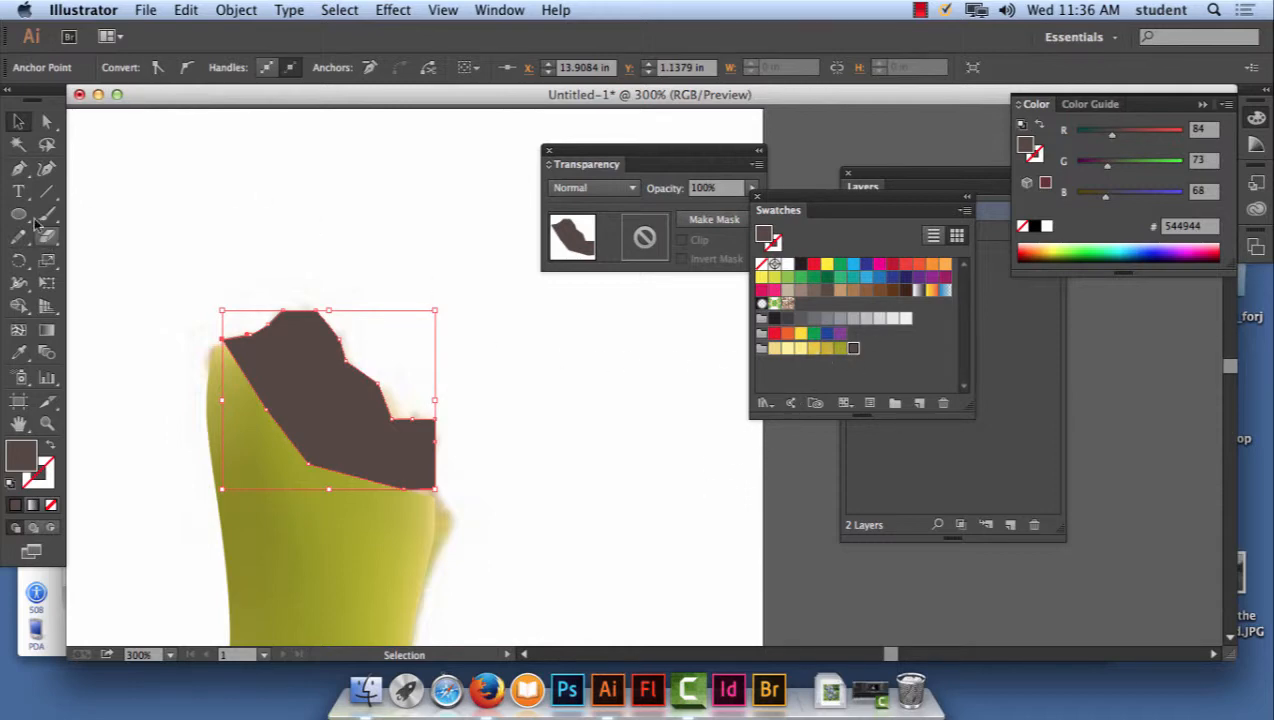
# - Add a gradient mesh point at the centre of the stem-end shape and colour it light brown a97c50
pyautogui.click(18, 330)
pyautogui.click(352, 400)
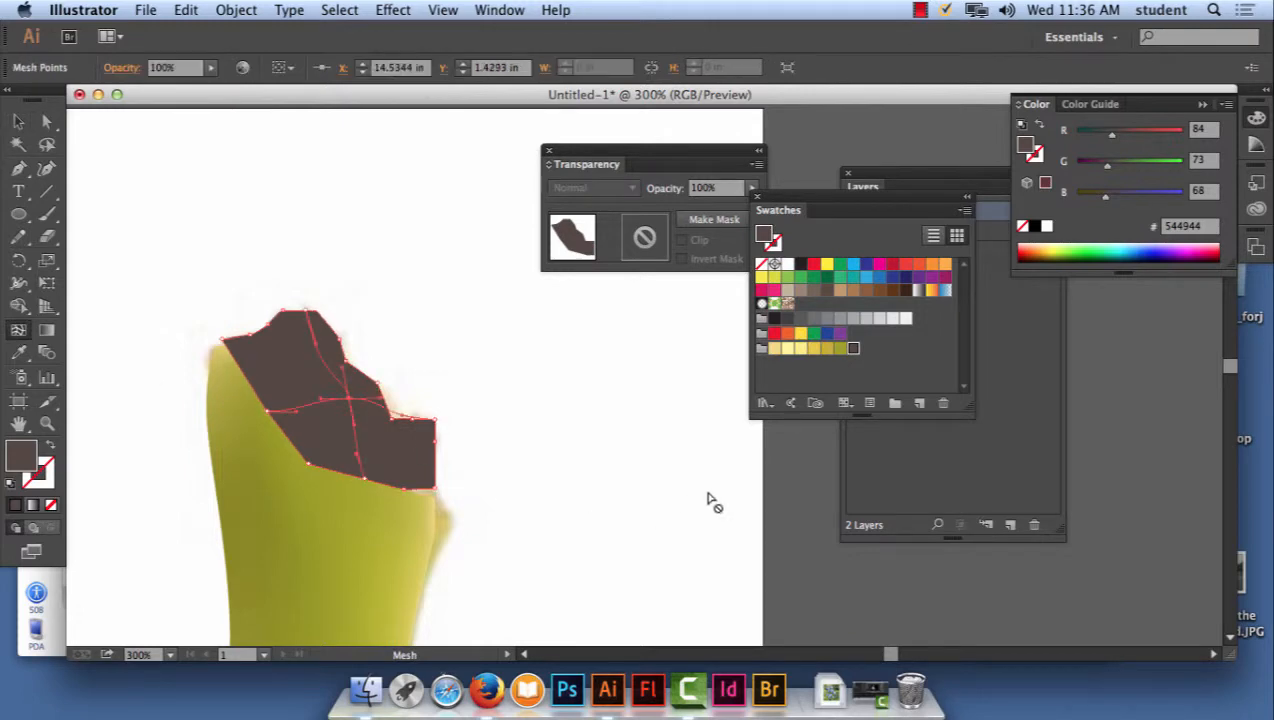
pyautogui.click(878, 292)
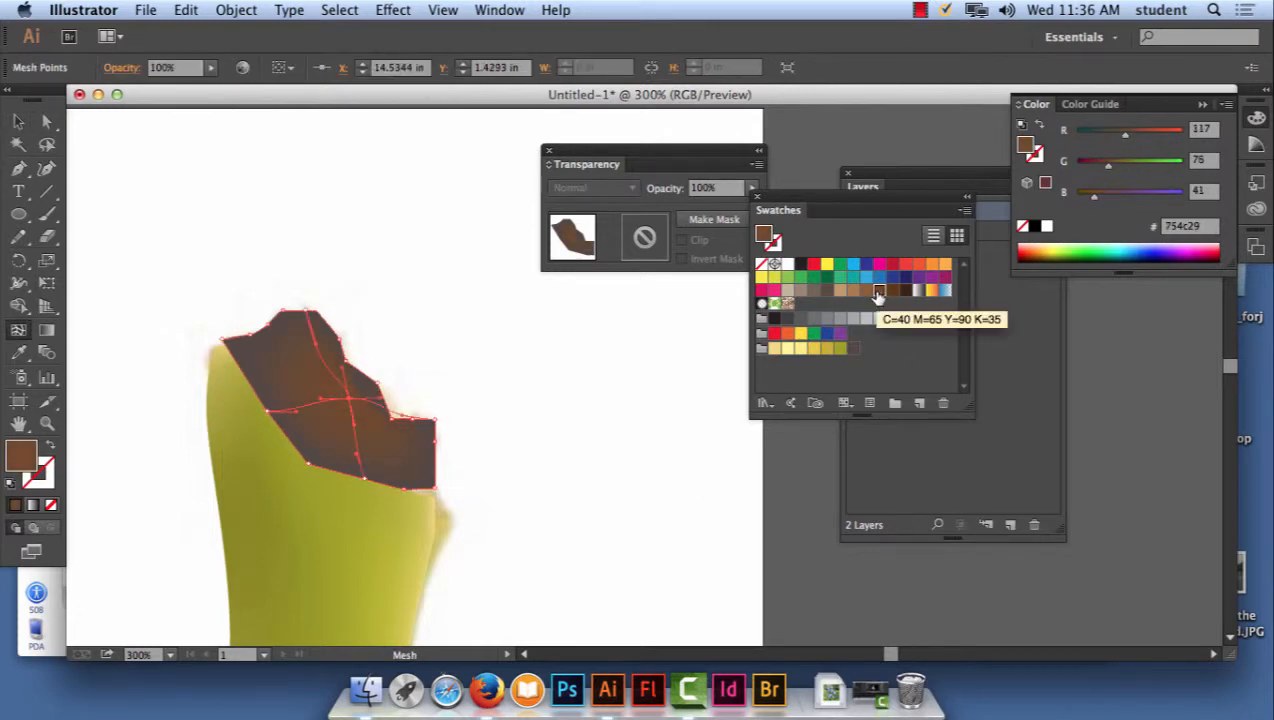
pyautogui.click(906, 294)
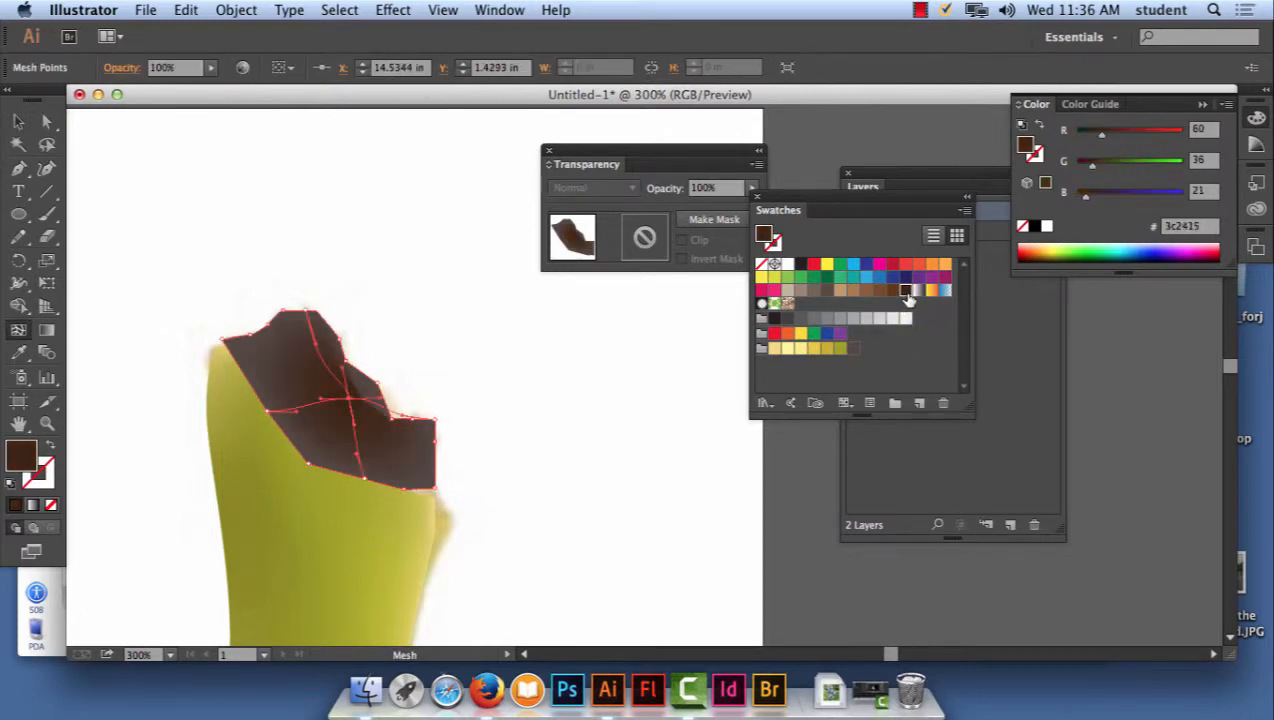
pyautogui.click(854, 292)
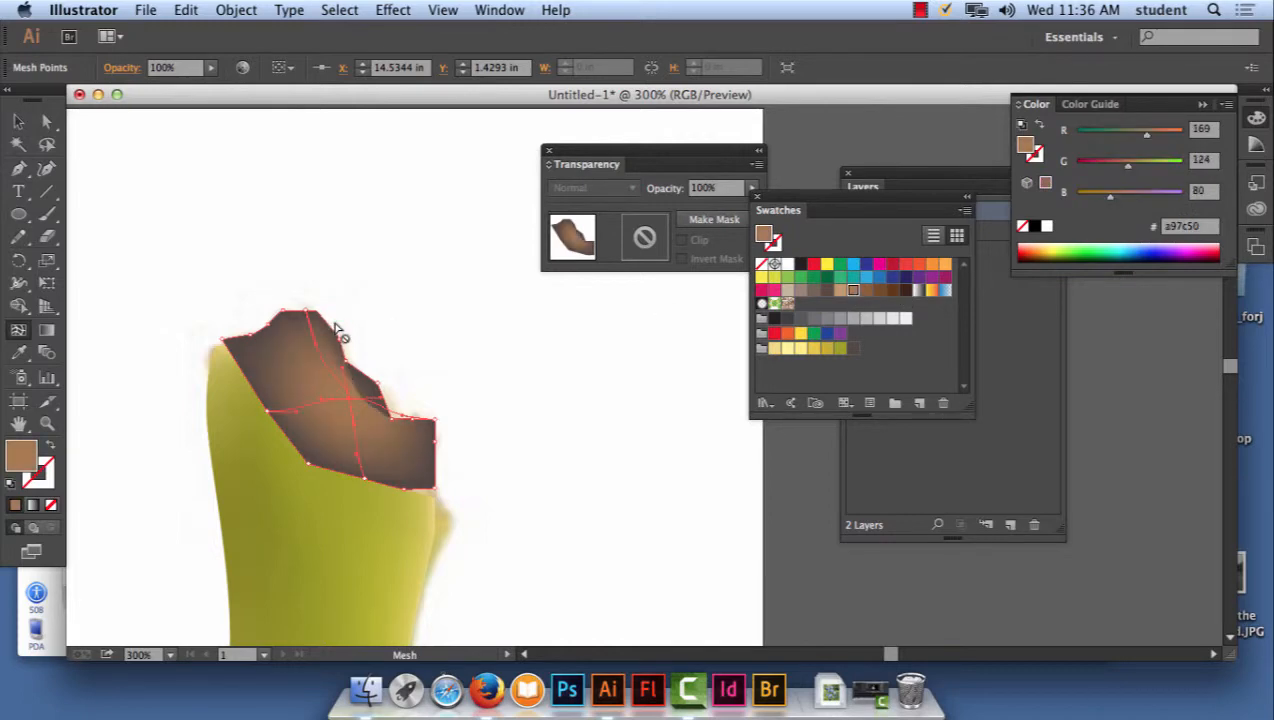
pyautogui.click(20, 121)
pyautogui.click(321, 222)
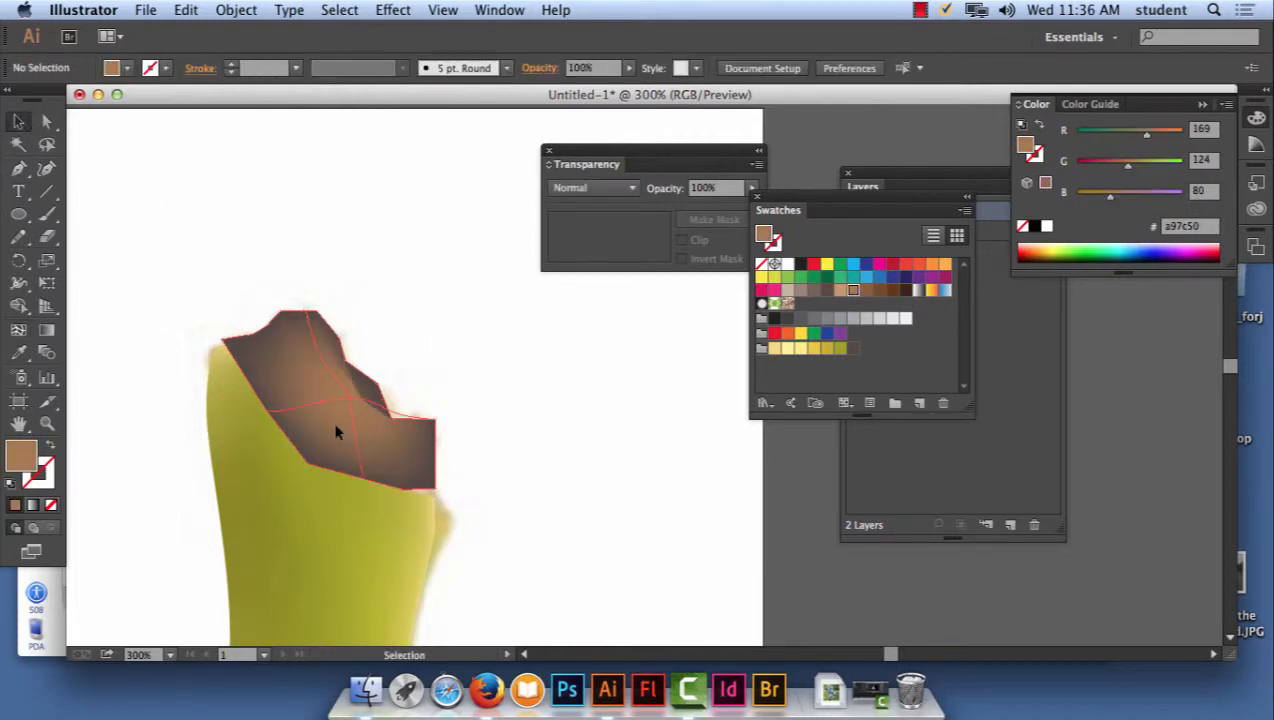
# - Send the stem-end mesh shape to the back, behind the green stem
pyautogui.click(335, 432)
pyautogui.click(237, 10)
pyautogui.moveTo(265, 50)
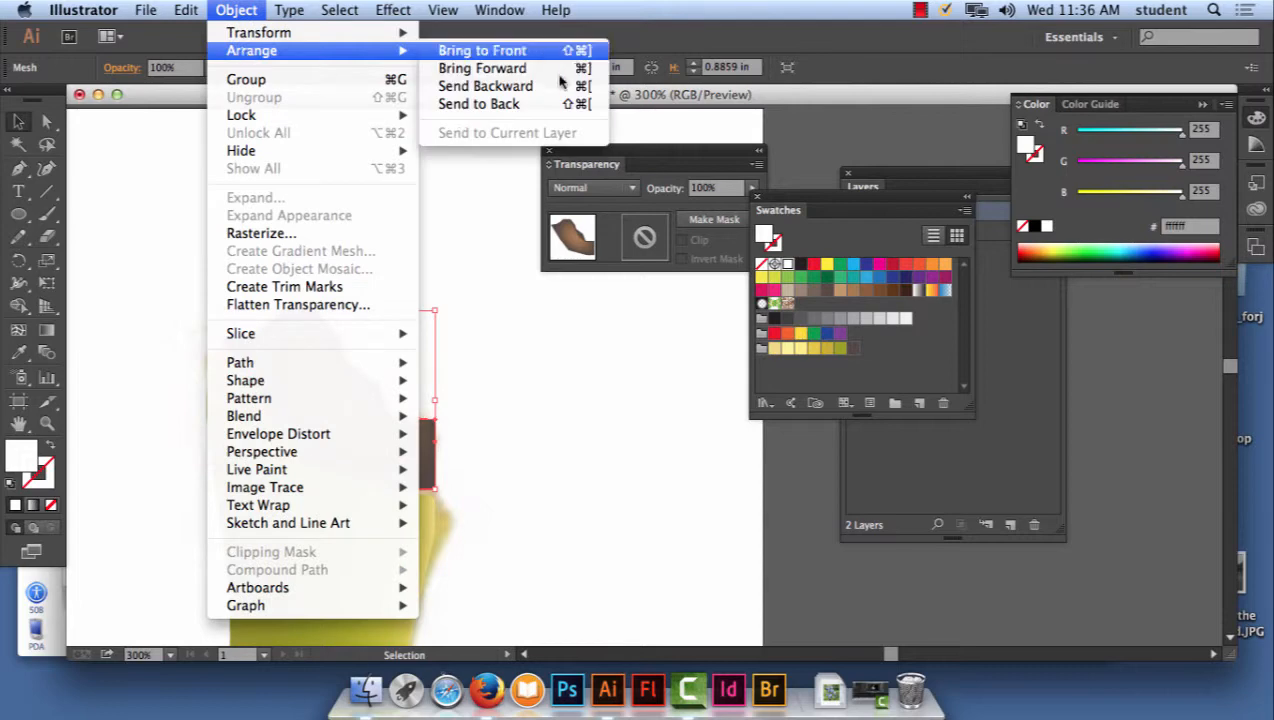
pyautogui.click(497, 104)
pyautogui.click(450, 258)
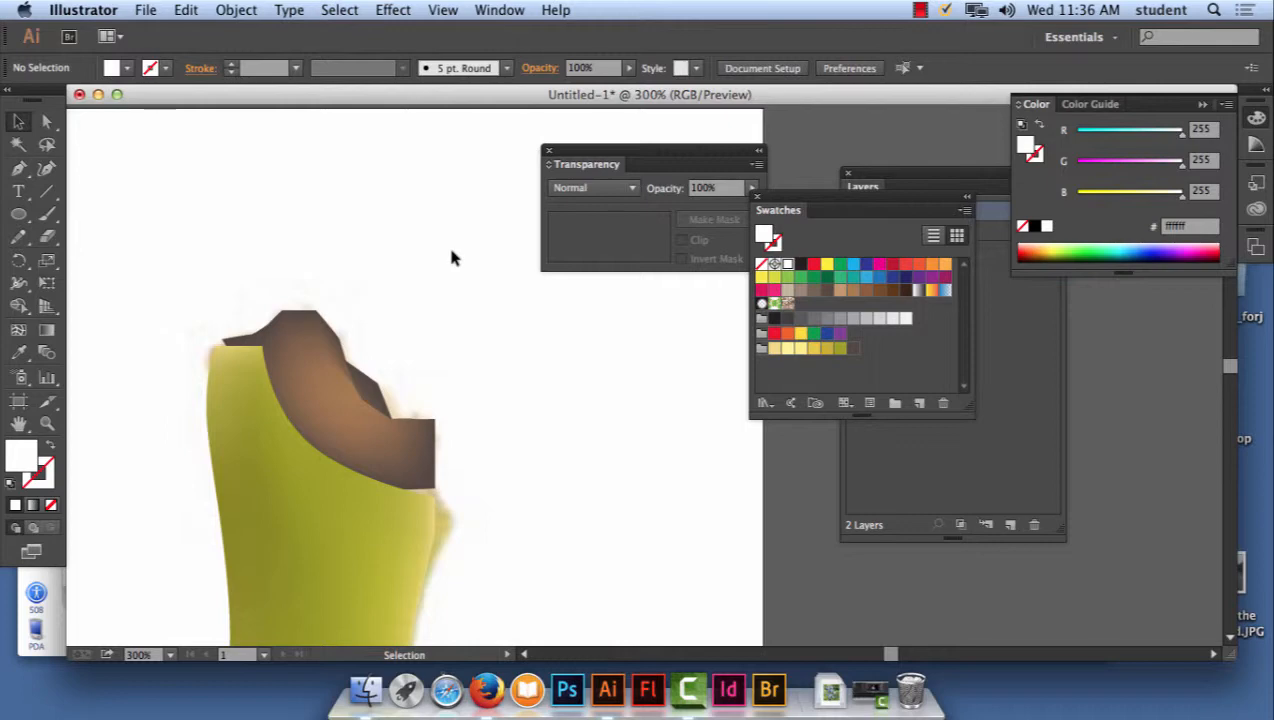
# - Move the banana body mesh off the artboard, above and to its left, to about X -0.25 in, Y -4.01 in
pyautogui.press('super+minus')
pyautogui.press('super+minus')
pyautogui.press('super+minus')
pyautogui.press('super+minus')
pyautogui.press('super+minus')
pyautogui.press('super+minus')
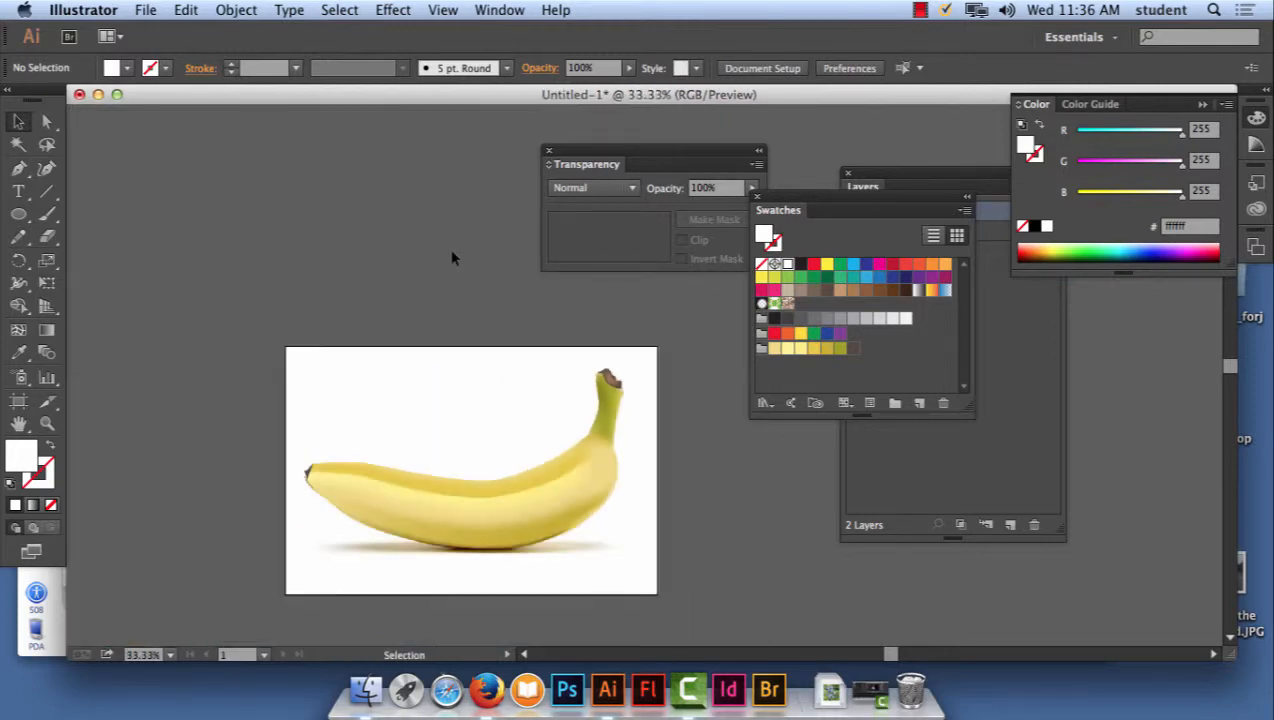
pyautogui.click(561, 502)
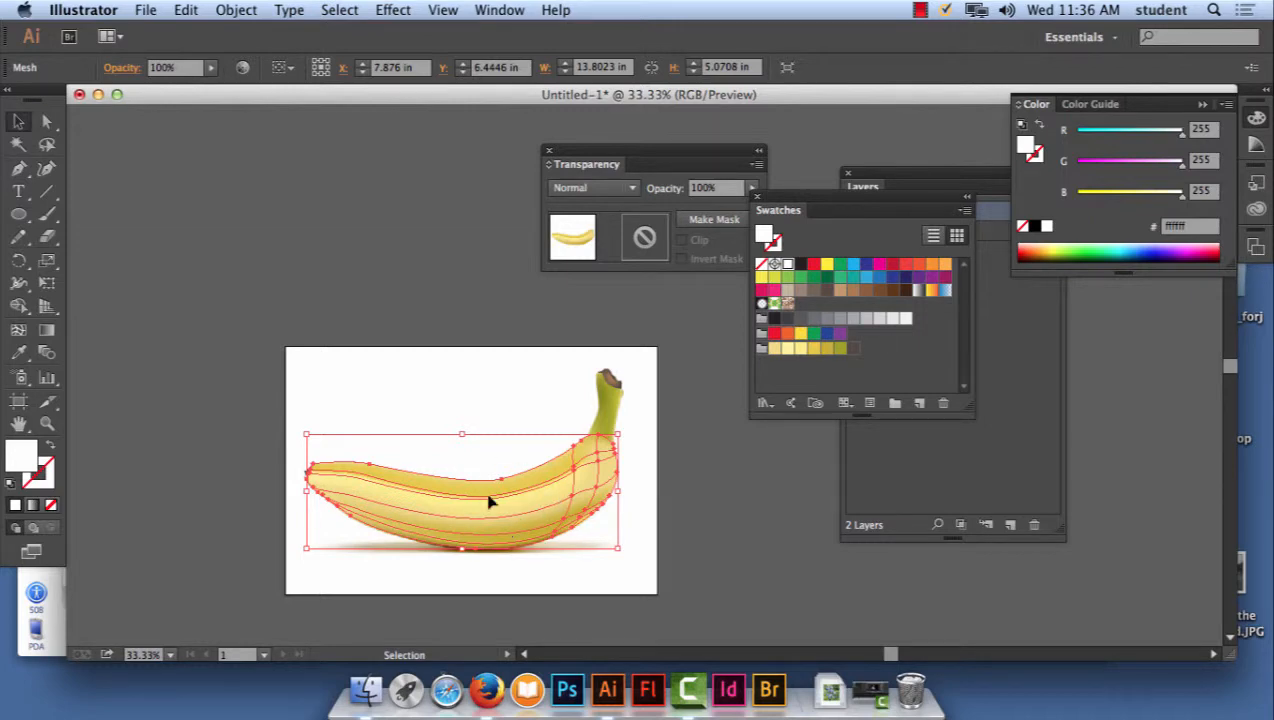
pyautogui.moveTo(515, 509); pyautogui.dragTo(335, 273)
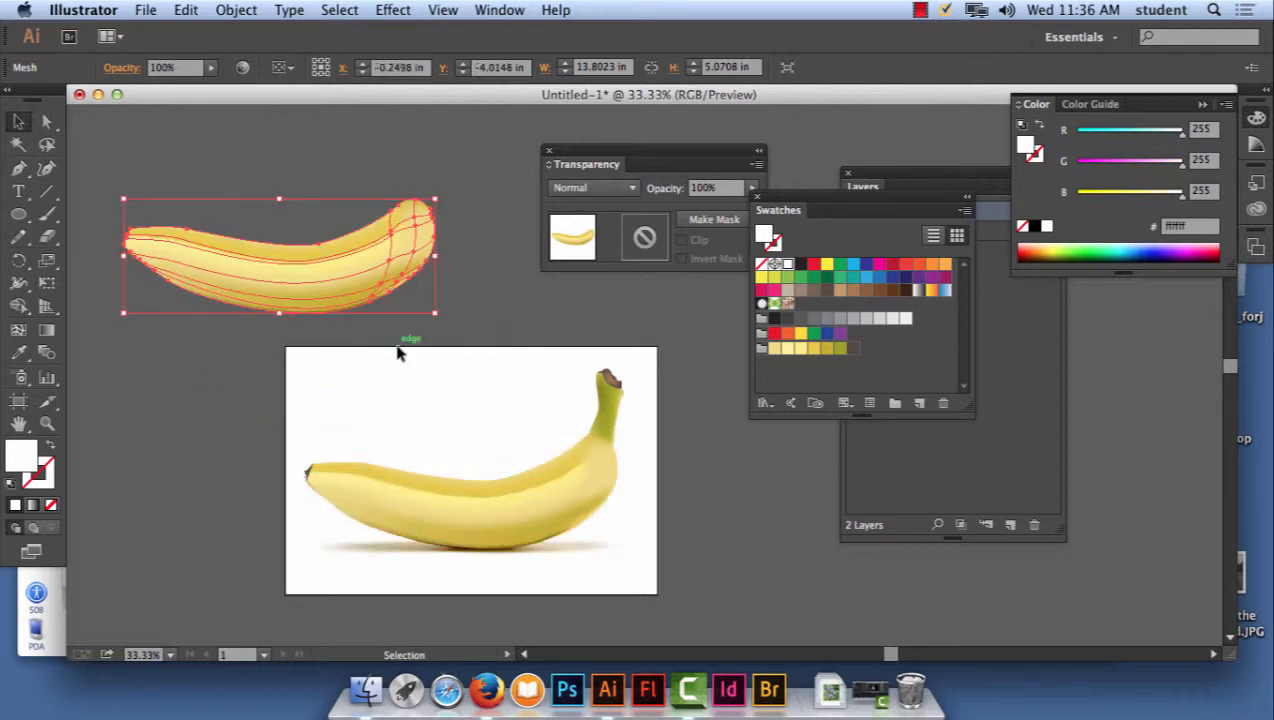
# - Open the Texturizer effect for the banana body mesh and shift the preview to the banana's upper edge
pyautogui.click(392, 10)
pyautogui.moveTo(414, 355)
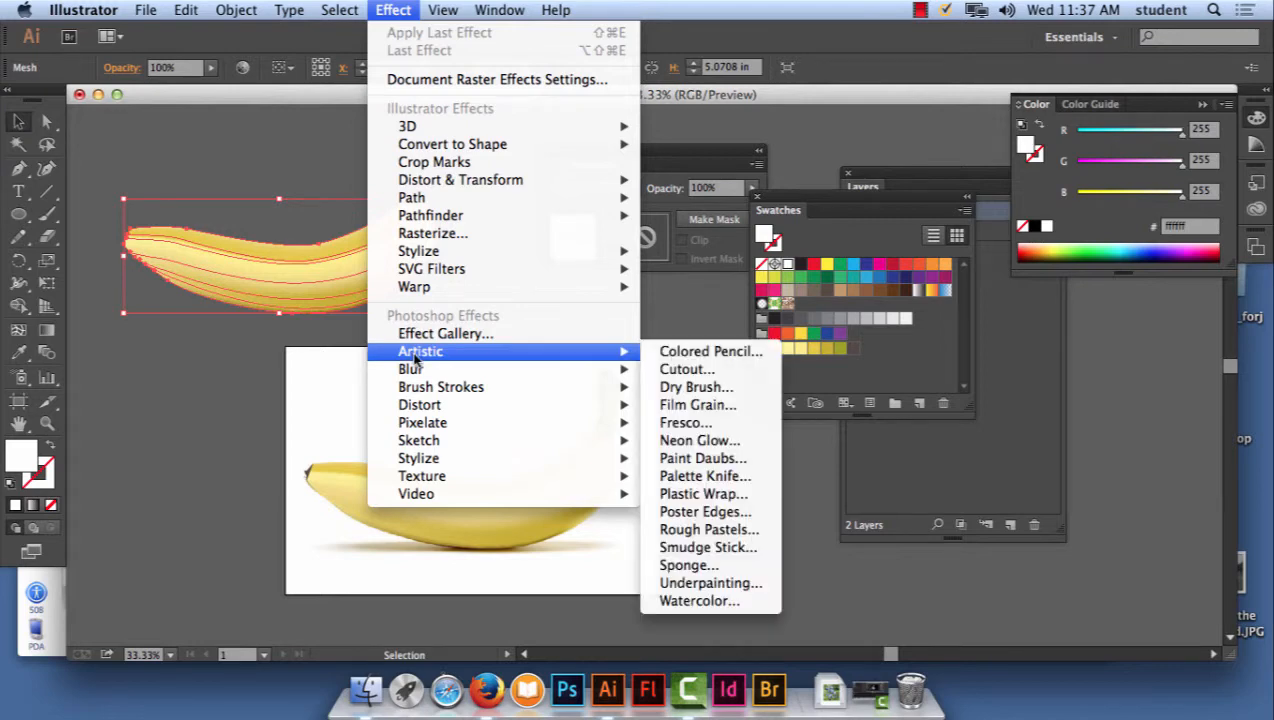
pyautogui.moveTo(417, 478)
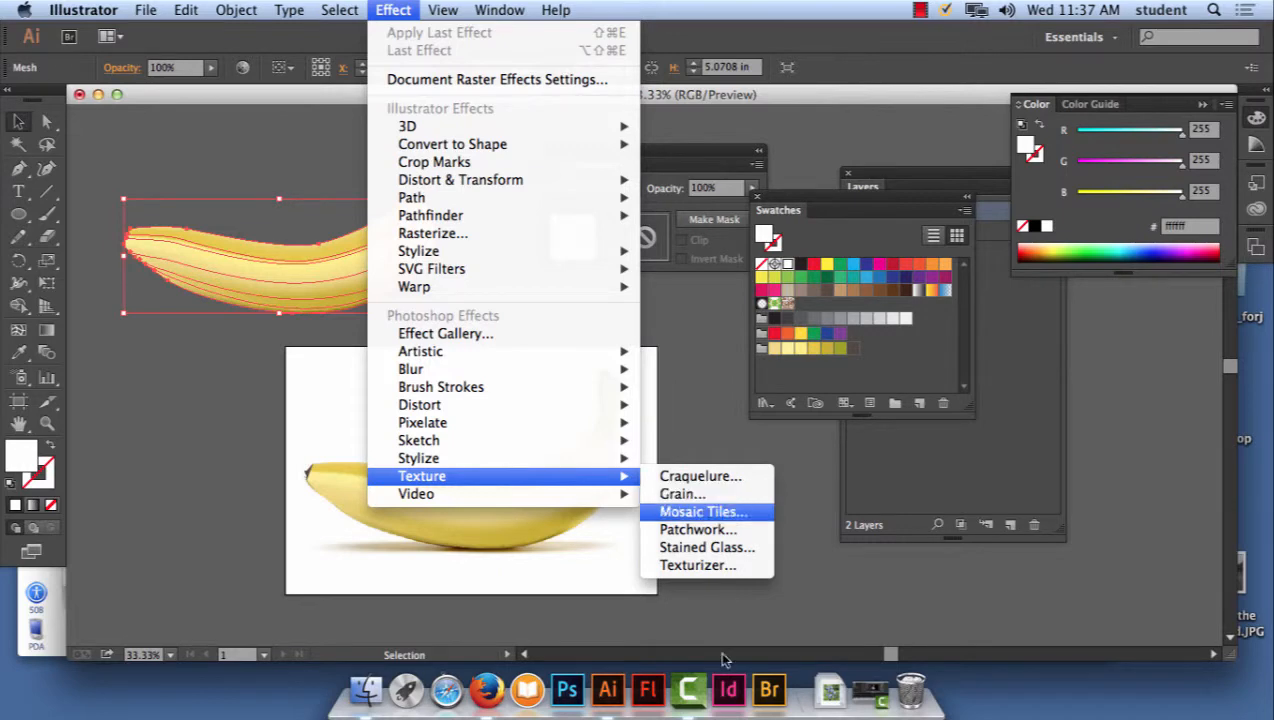
pyautogui.click(698, 566)
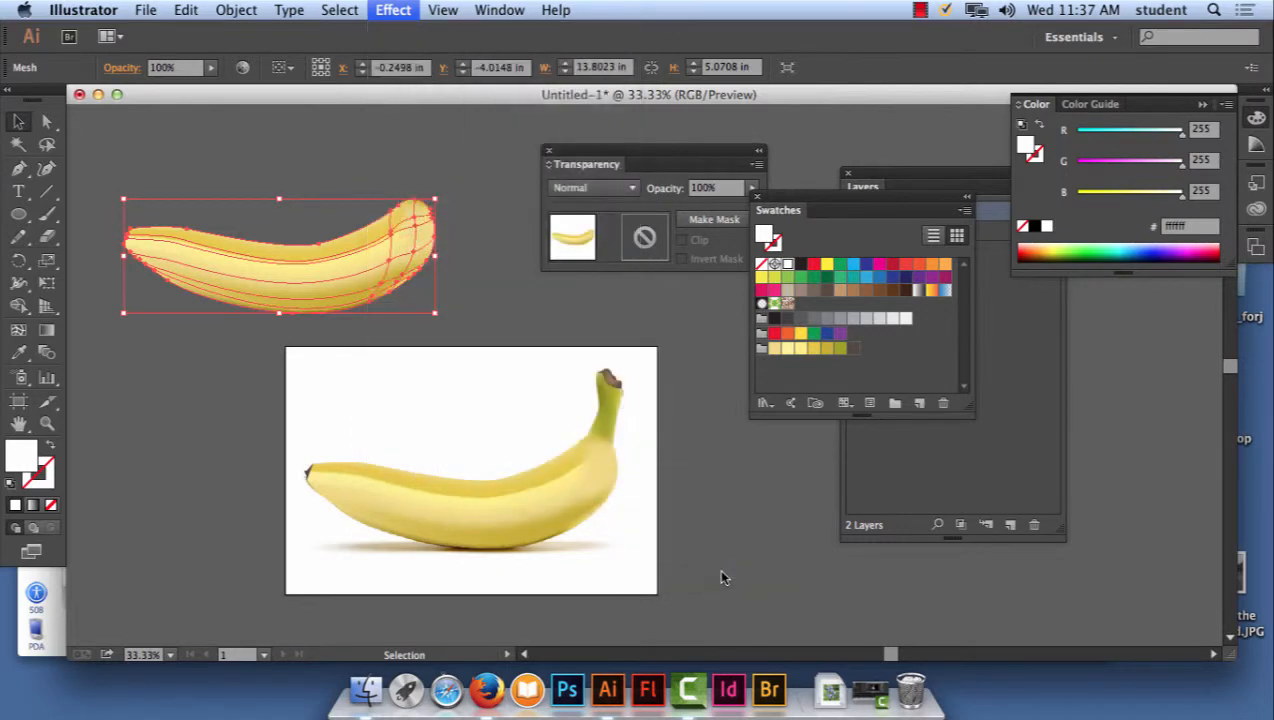
pyautogui.moveTo(583, 449); pyautogui.dragTo(320, 62)
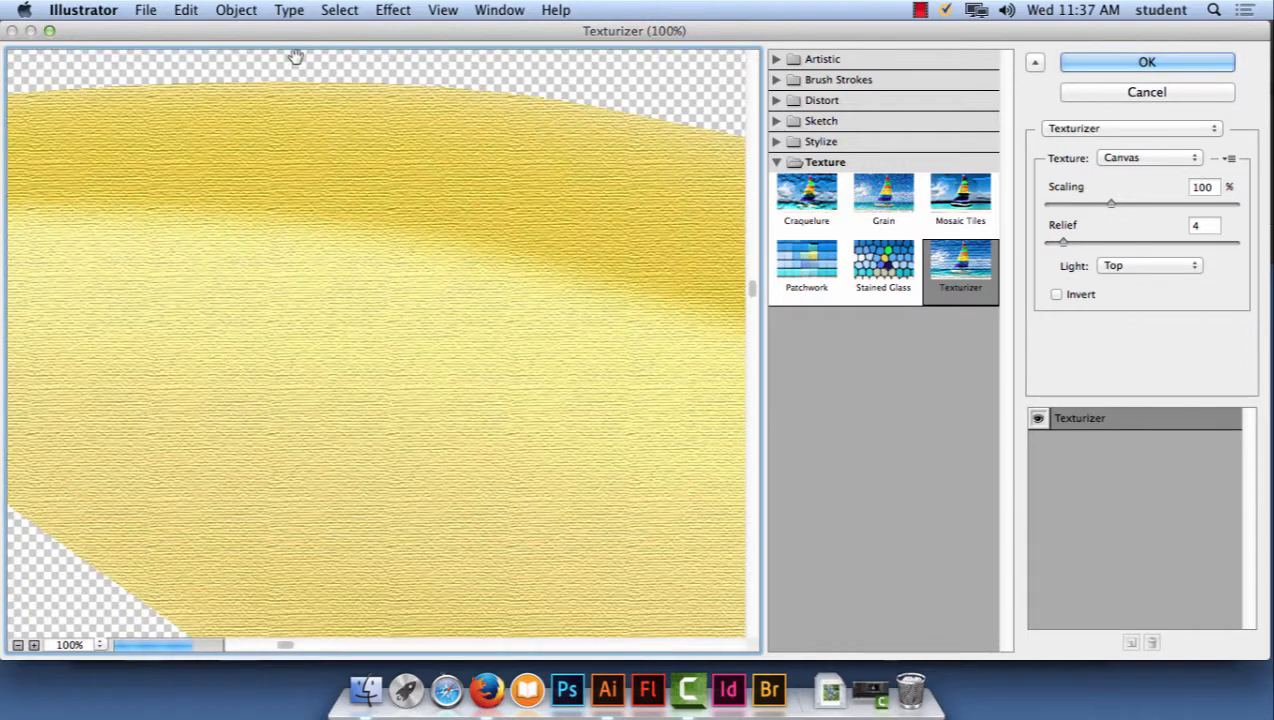
# - Preview the Water Paper filter on the banana body, and return to the Texturizer filter
pyautogui.click(1134, 129)
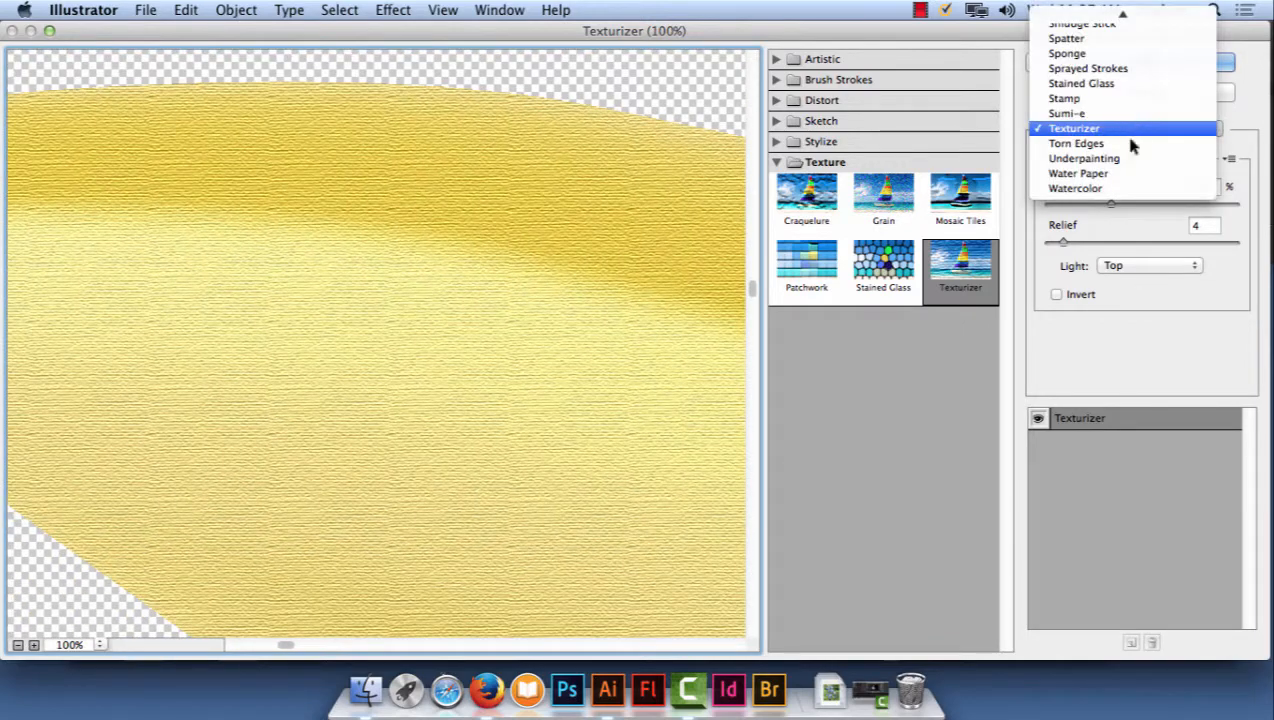
pyautogui.moveTo(1152, 8)
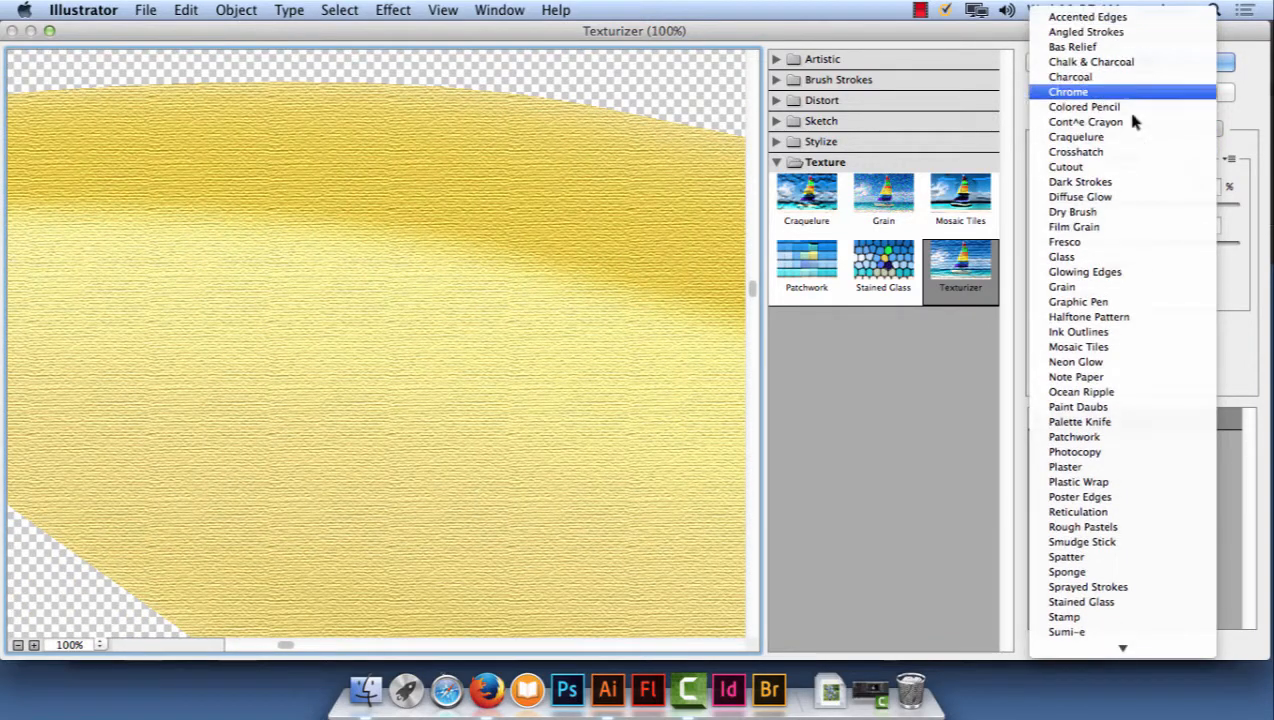
pyautogui.moveTo(1123, 649)
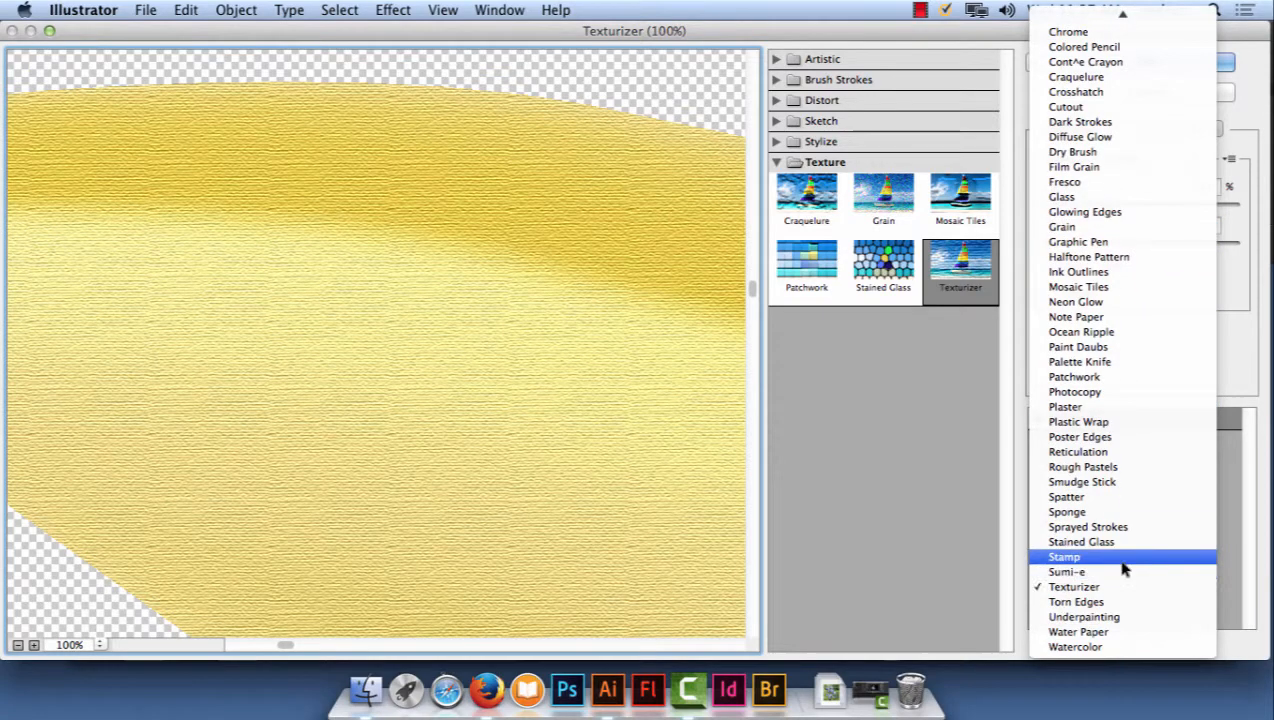
pyautogui.click(1112, 632)
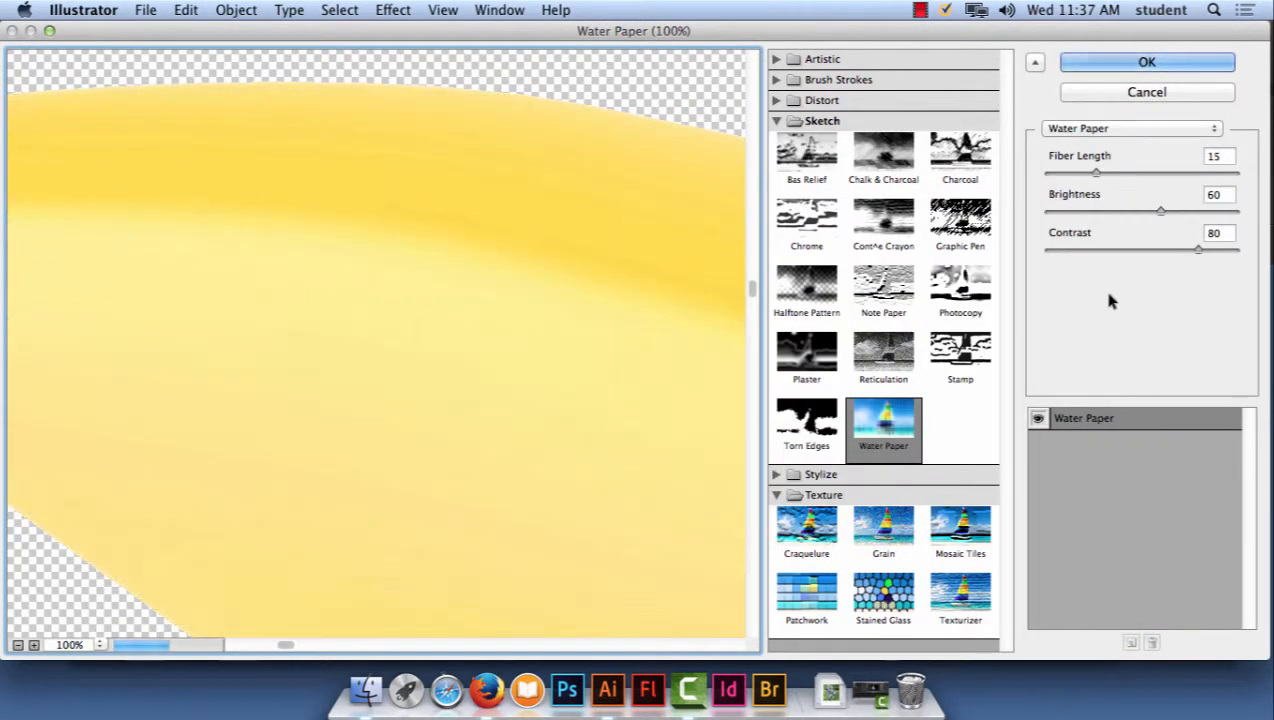
pyautogui.click(1118, 128)
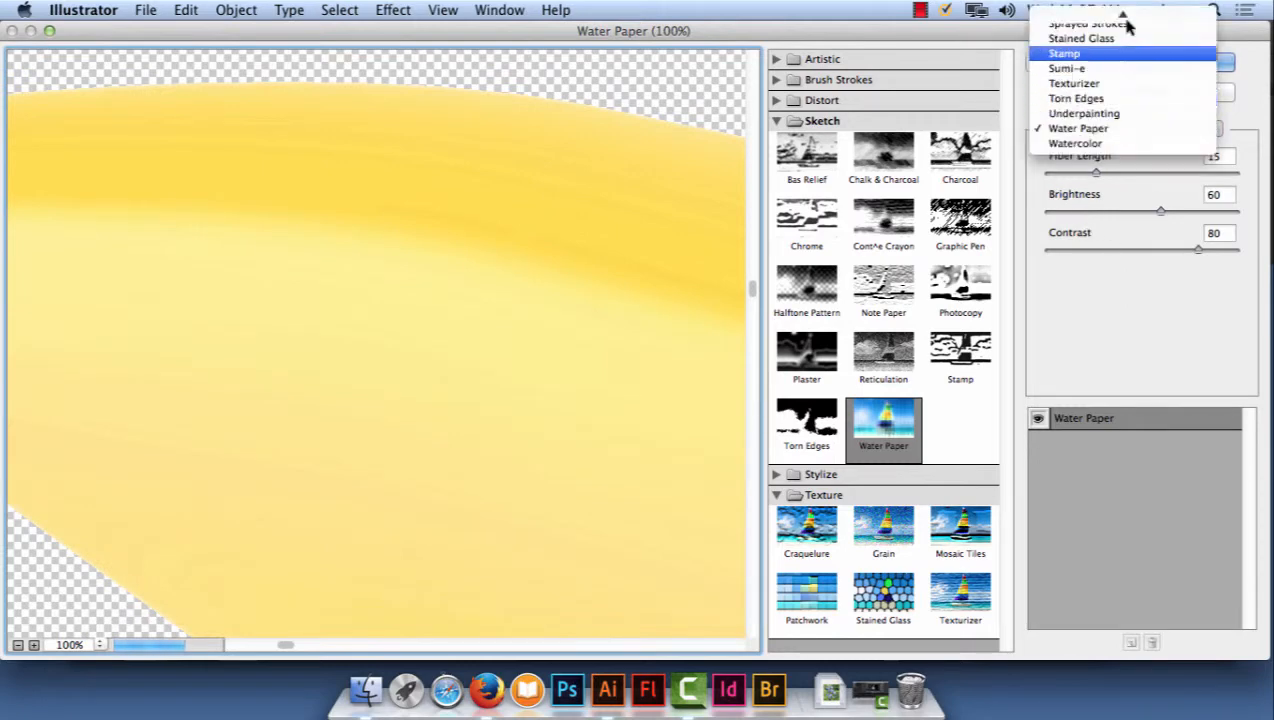
pyautogui.click(1110, 144)
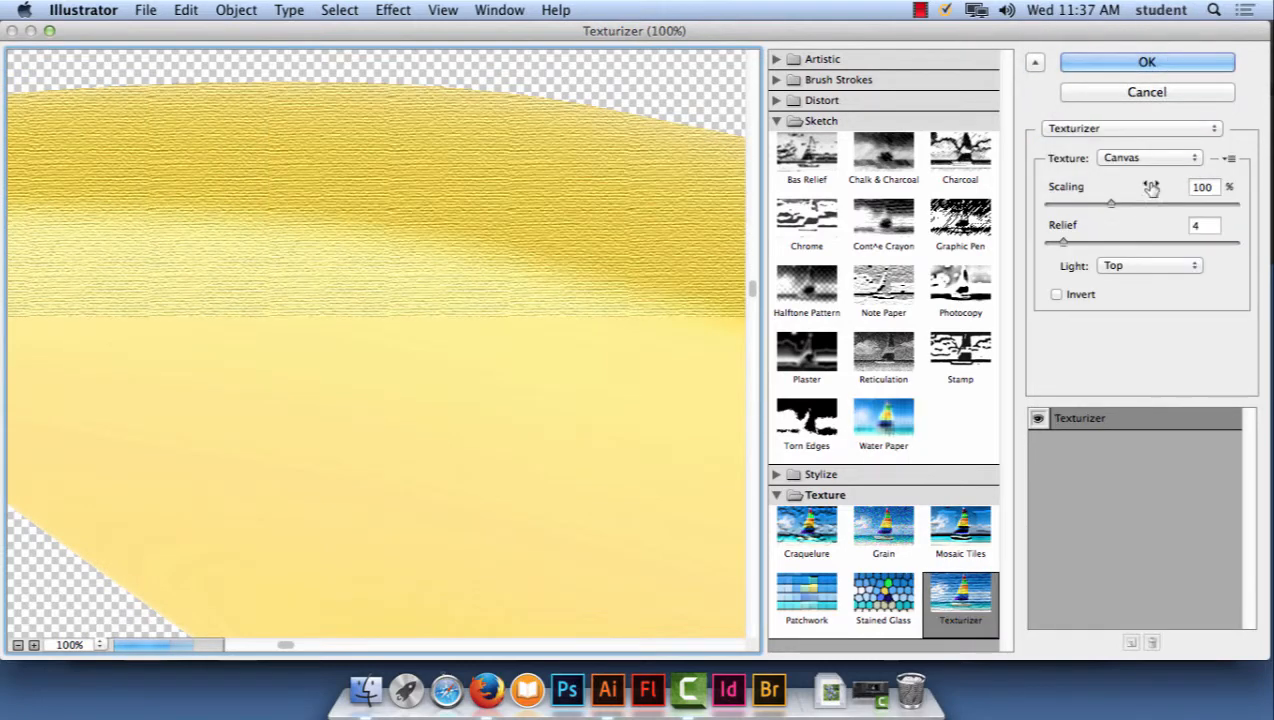
# - Set the Texturizer texture to Sandstone and apply the effect to the banana body mesh
pyautogui.click(1148, 160)
pyautogui.click(1150, 174)
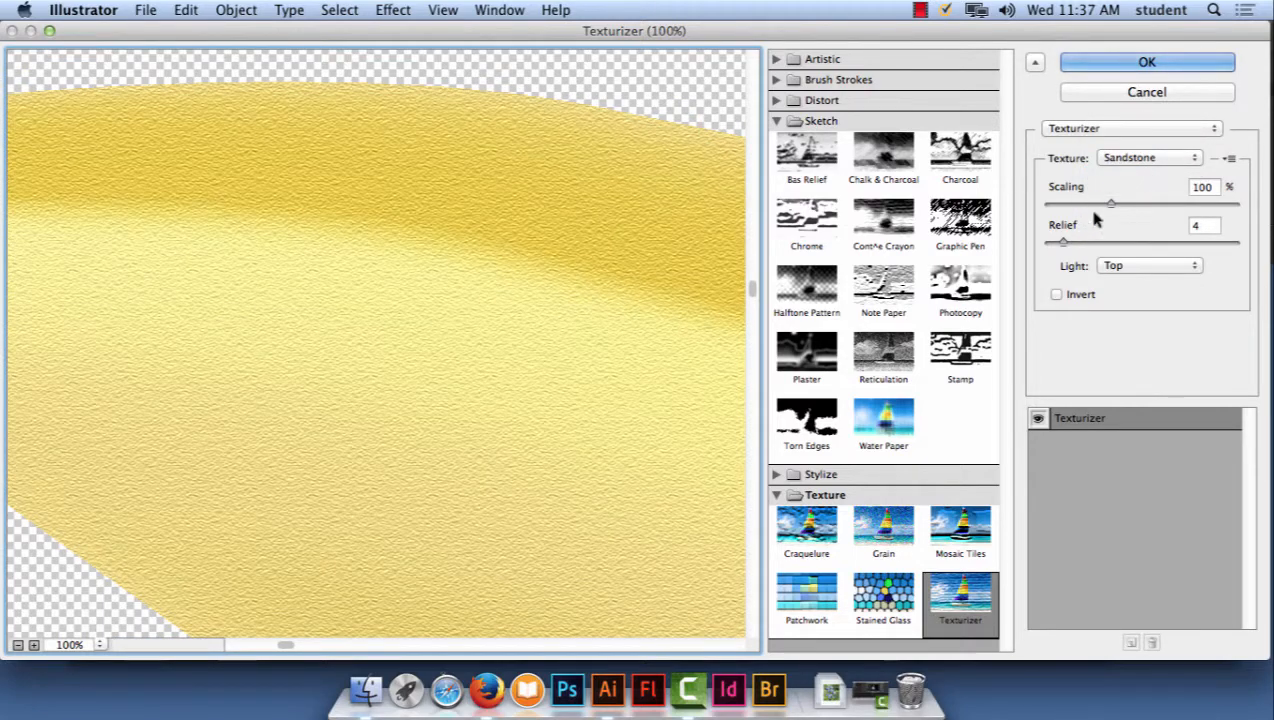
pyautogui.click(1158, 63)
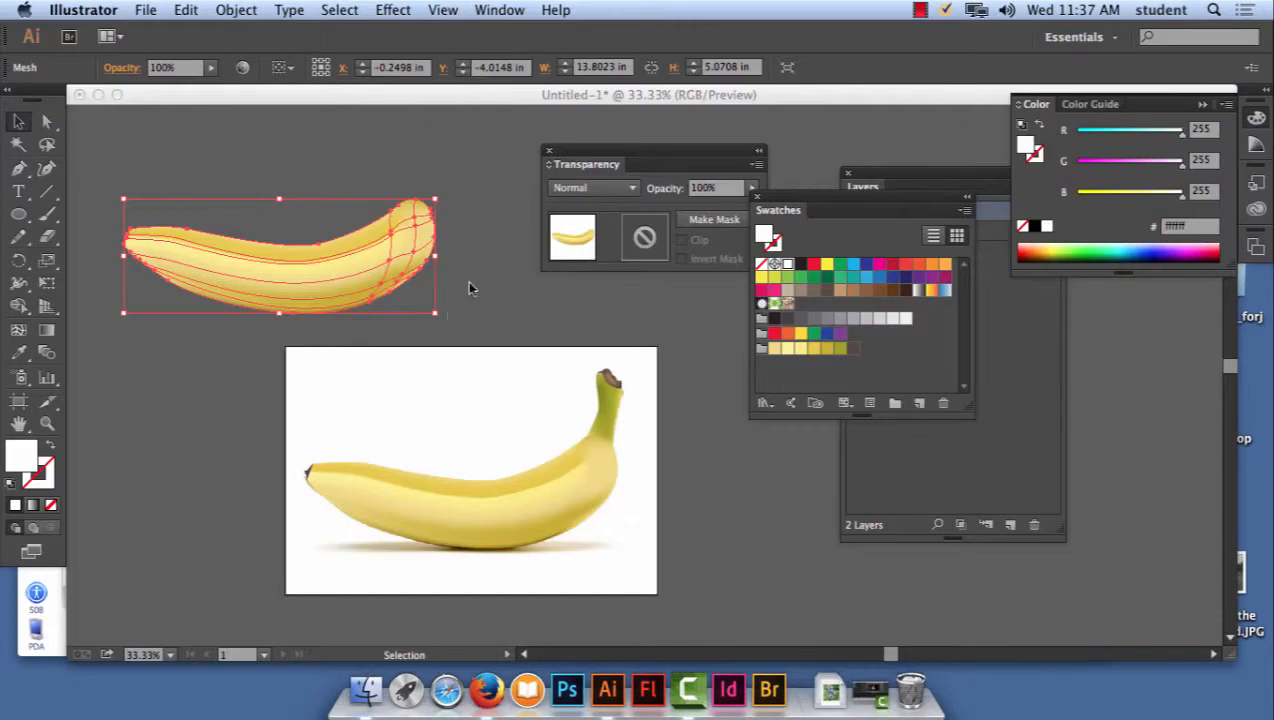
pyautogui.press('super+equal')
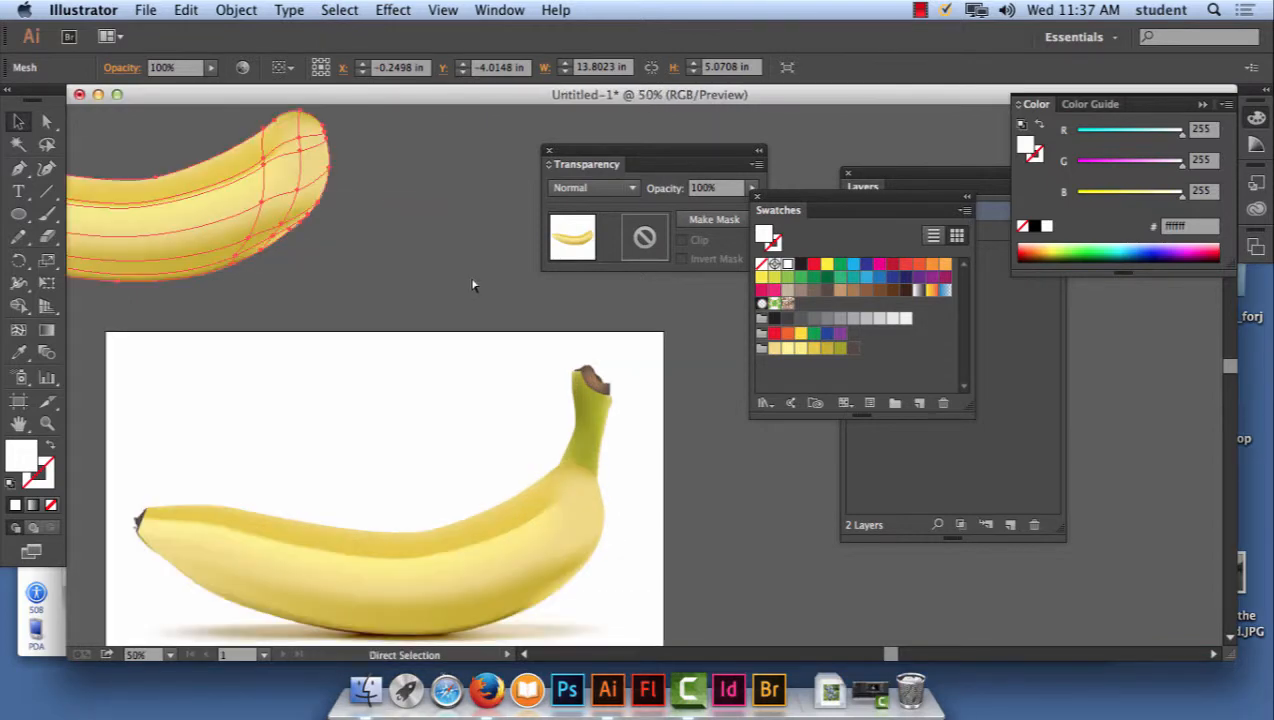
pyautogui.moveTo(196, 239); pyautogui.dragTo(333, 253)
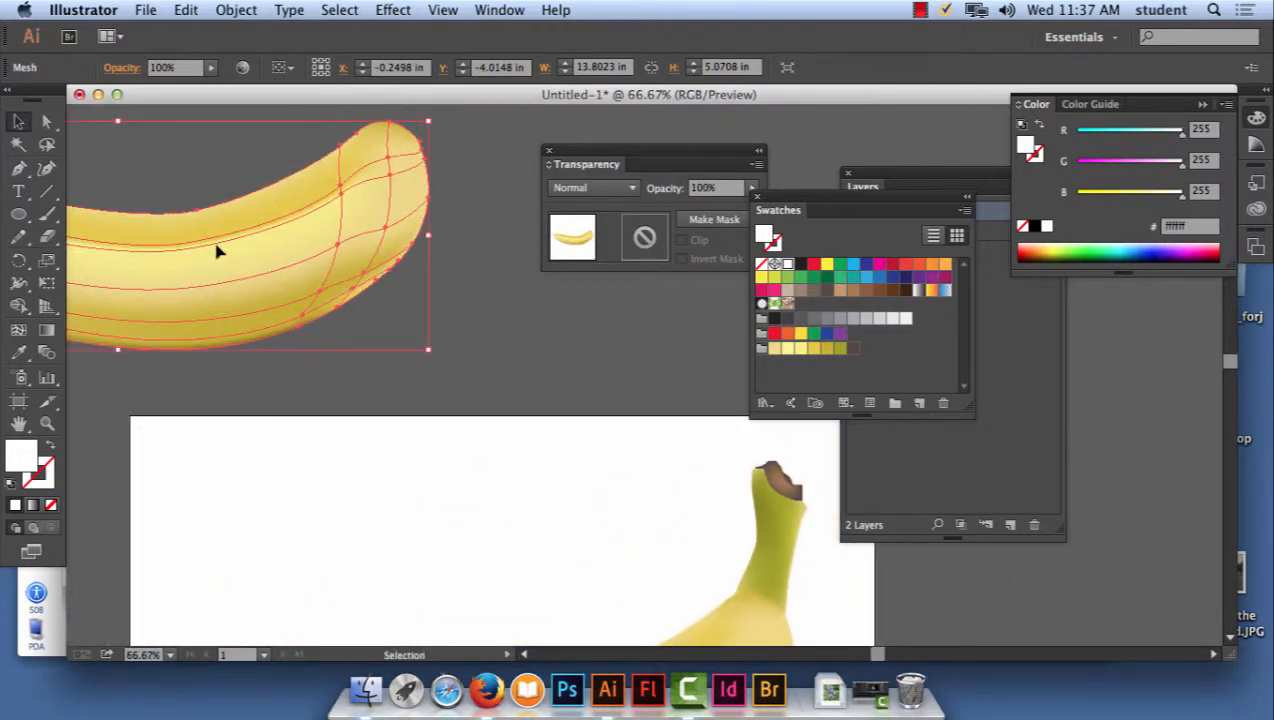
# - Move the banana body mesh back over the reference photo on the artboard, at X 7.876 in, Y 6.4446 in
pyautogui.moveTo(483, 428); pyautogui.dragTo(412, 256)
pyautogui.moveTo(193, 148); pyautogui.dragTo(560, 535)
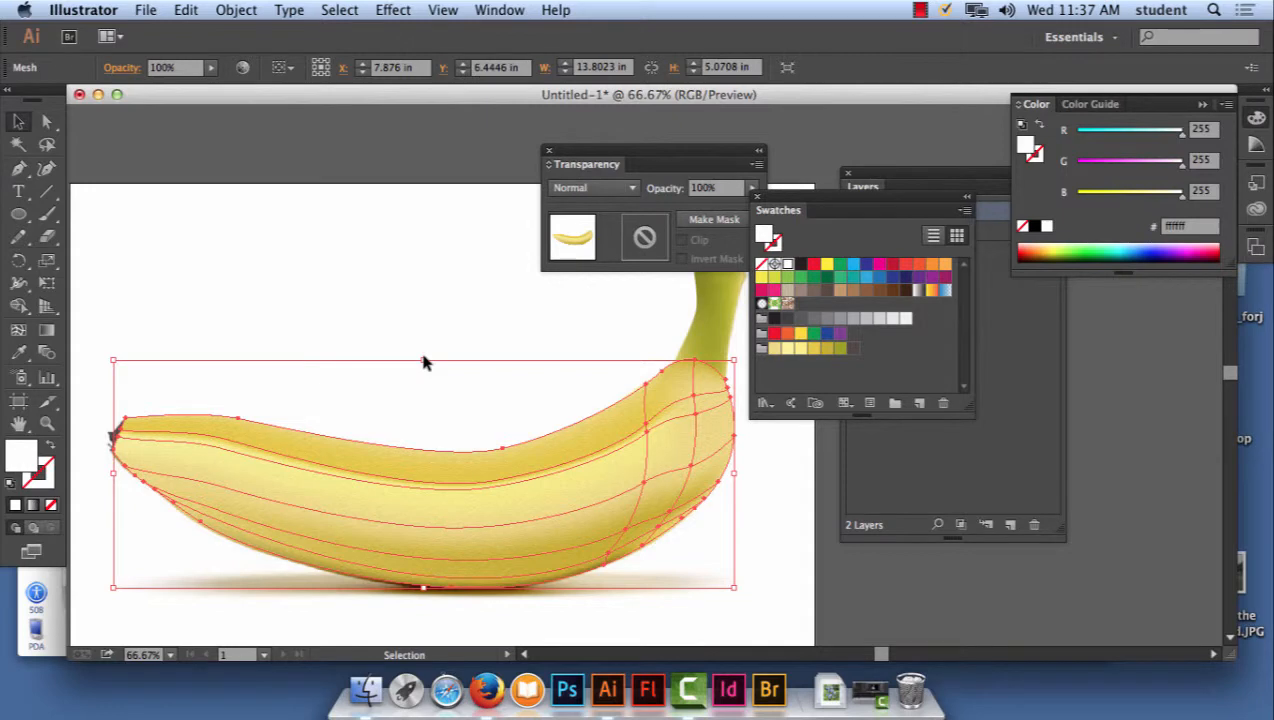
pyautogui.click(411, 352)
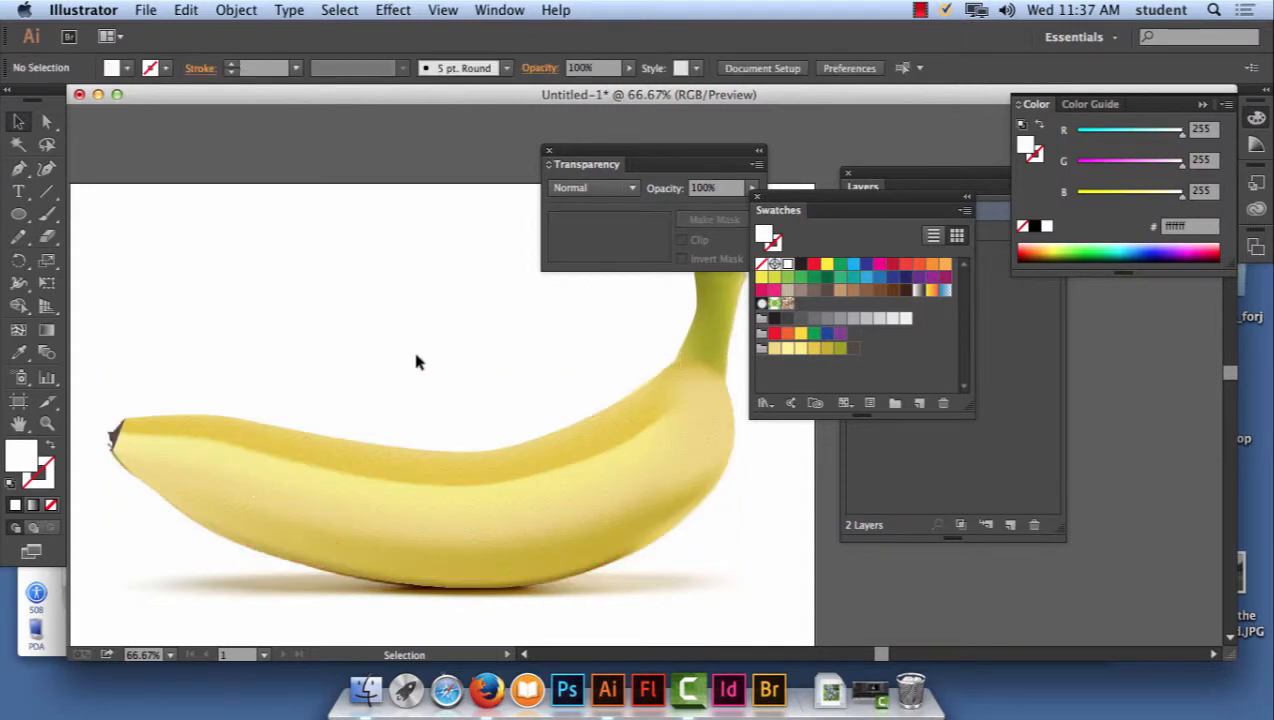
# - Set the banana body mesh's opacity to 55%
pyautogui.click(628, 515)
pyautogui.moveTo(646, 150); pyautogui.dragTo(453, 162)
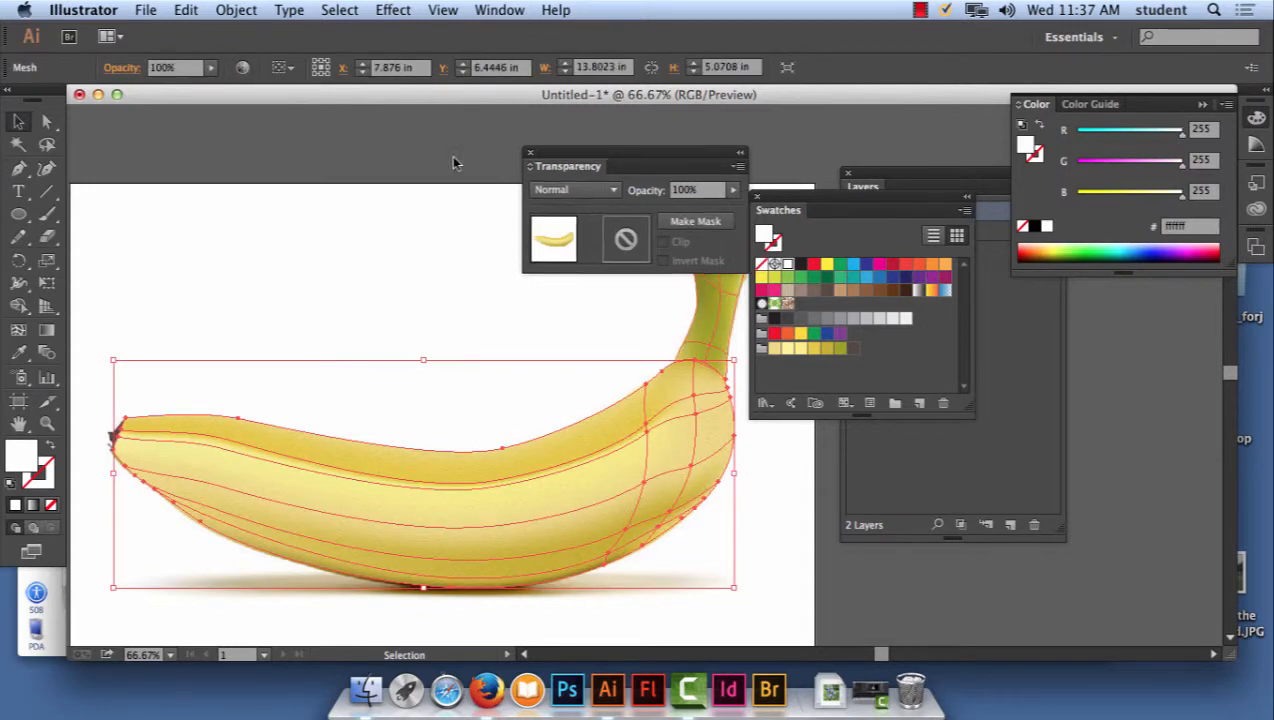
pyautogui.click(543, 191)
pyautogui.moveTo(535, 207); pyautogui.dragTo(507, 207)
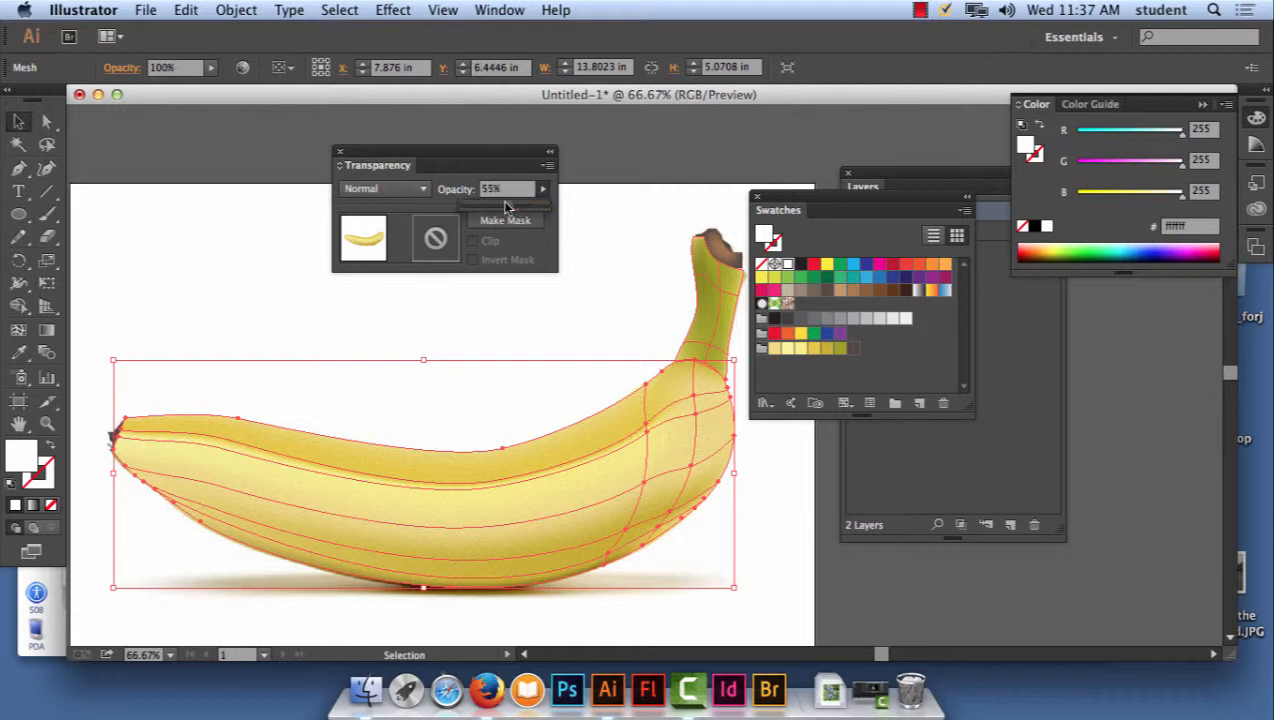
# - Set the banana body mesh's blending mode to Soft Light and deselect it
pyautogui.click(414, 194)
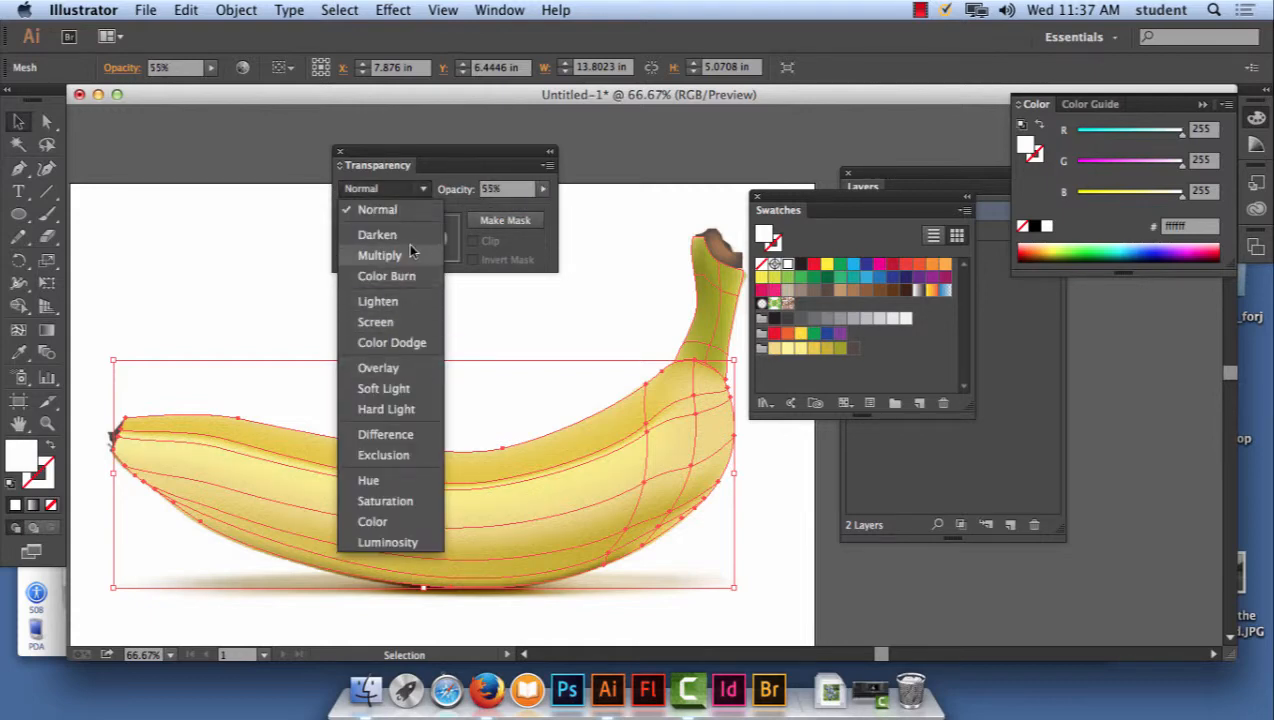
pyautogui.click(419, 399)
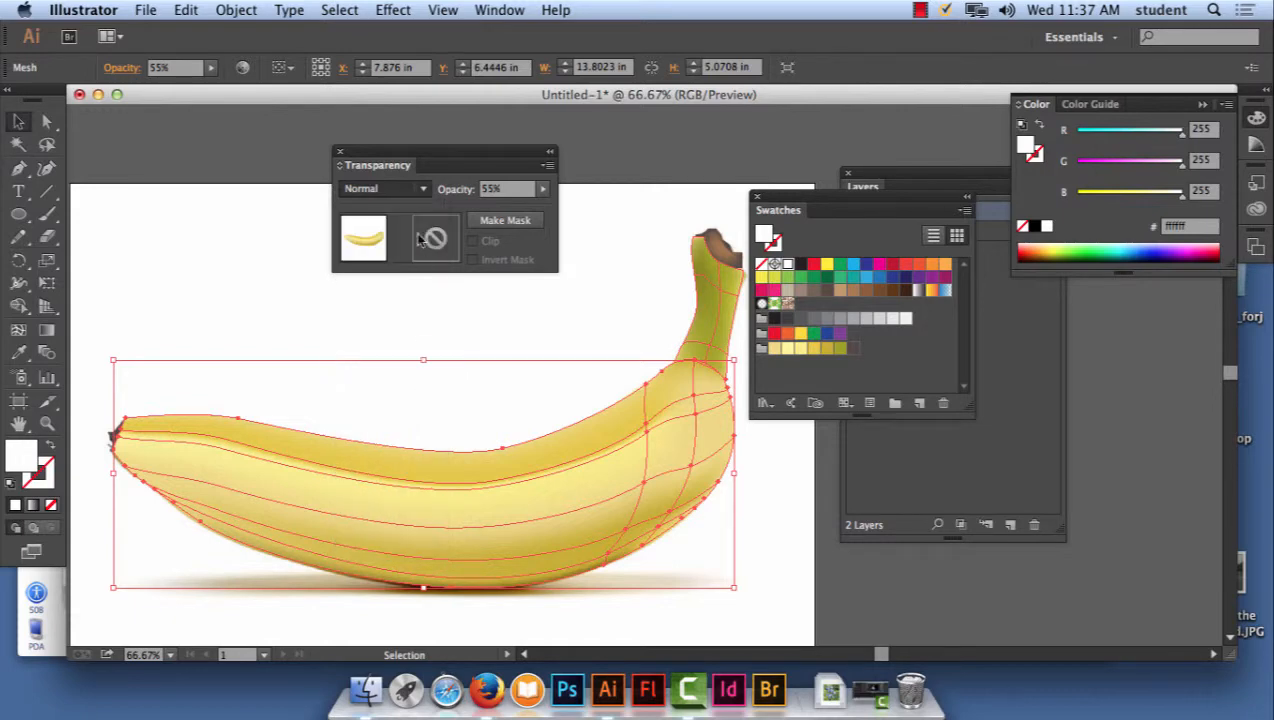
pyautogui.click(409, 194)
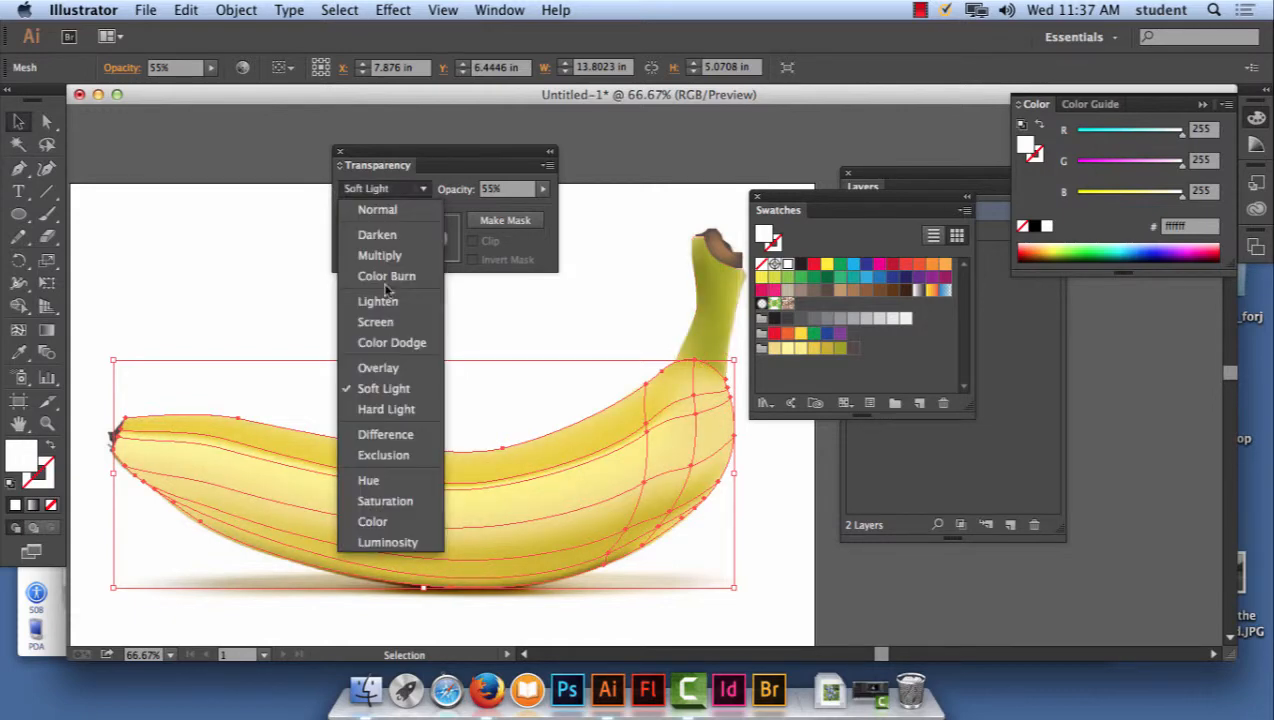
pyautogui.click(402, 396)
pyautogui.click(626, 262)
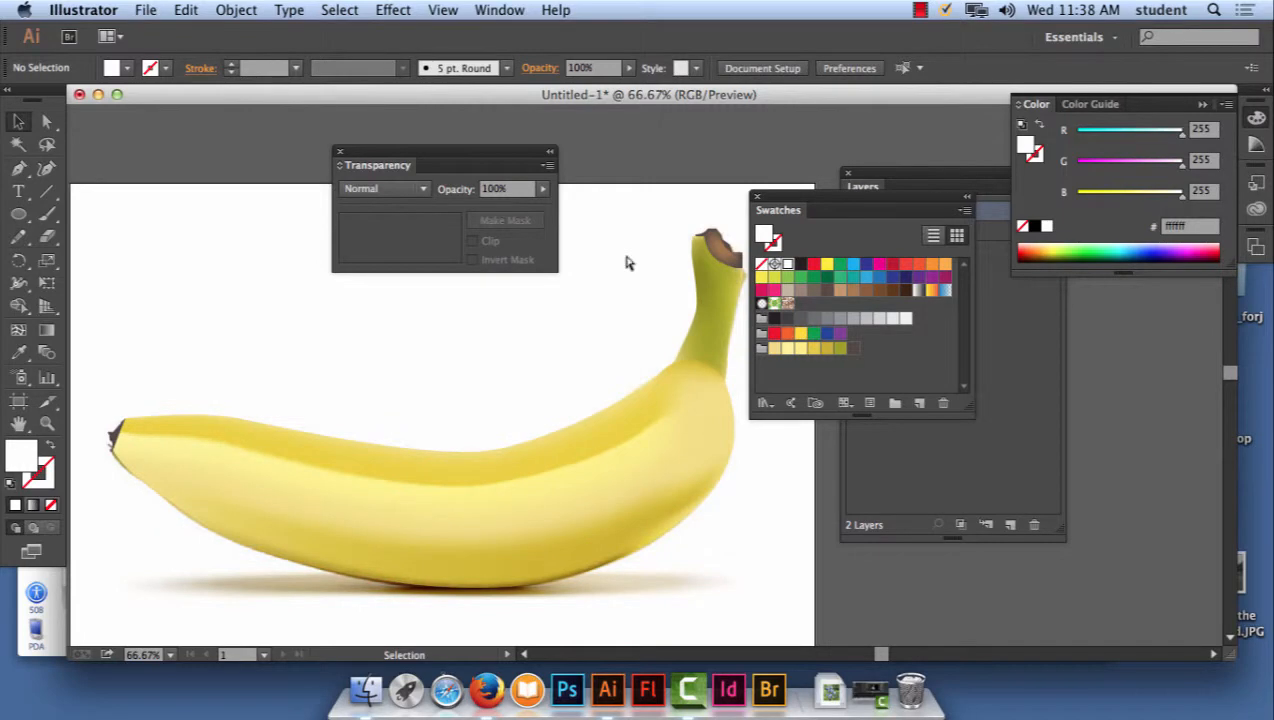
# - Try to set the banana body's blending mode to Hard Light
pyautogui.press('super+equal')
pyautogui.press('super+equal')
pyautogui.press('super+equal')
pyautogui.moveTo(535, 427); pyautogui.dragTo(483, 131)
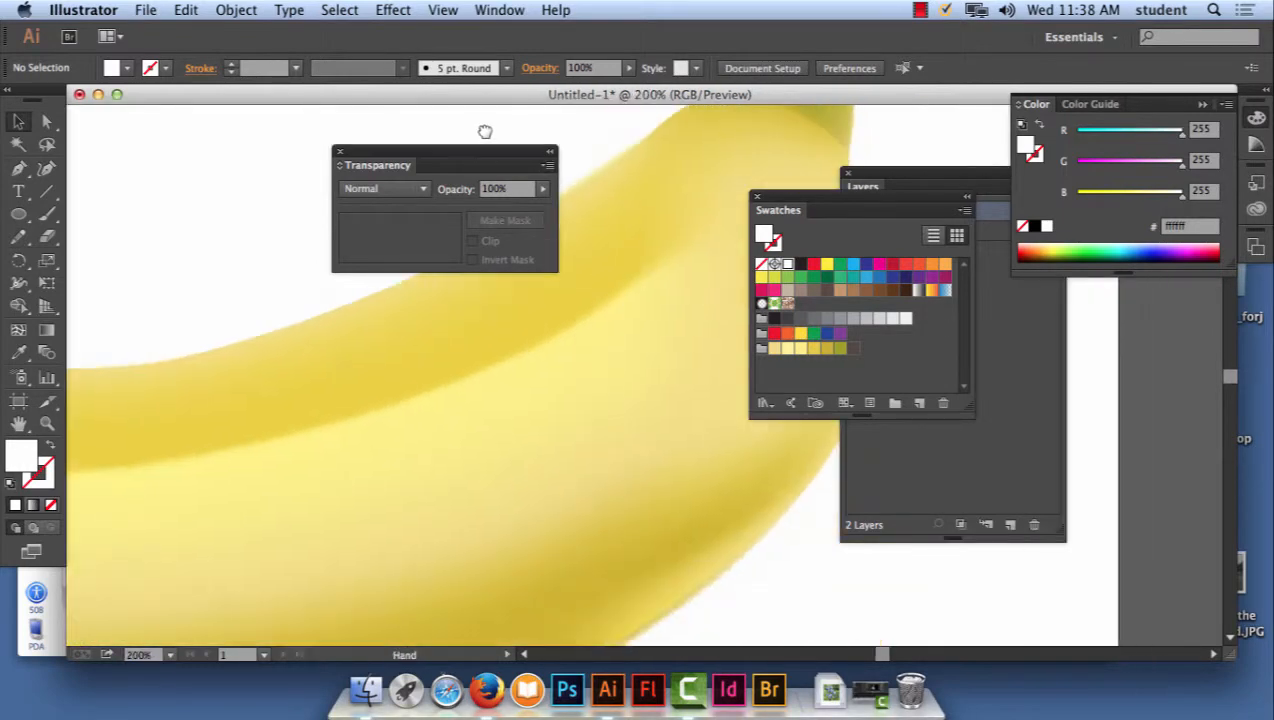
pyautogui.click(662, 348)
pyautogui.click(427, 189)
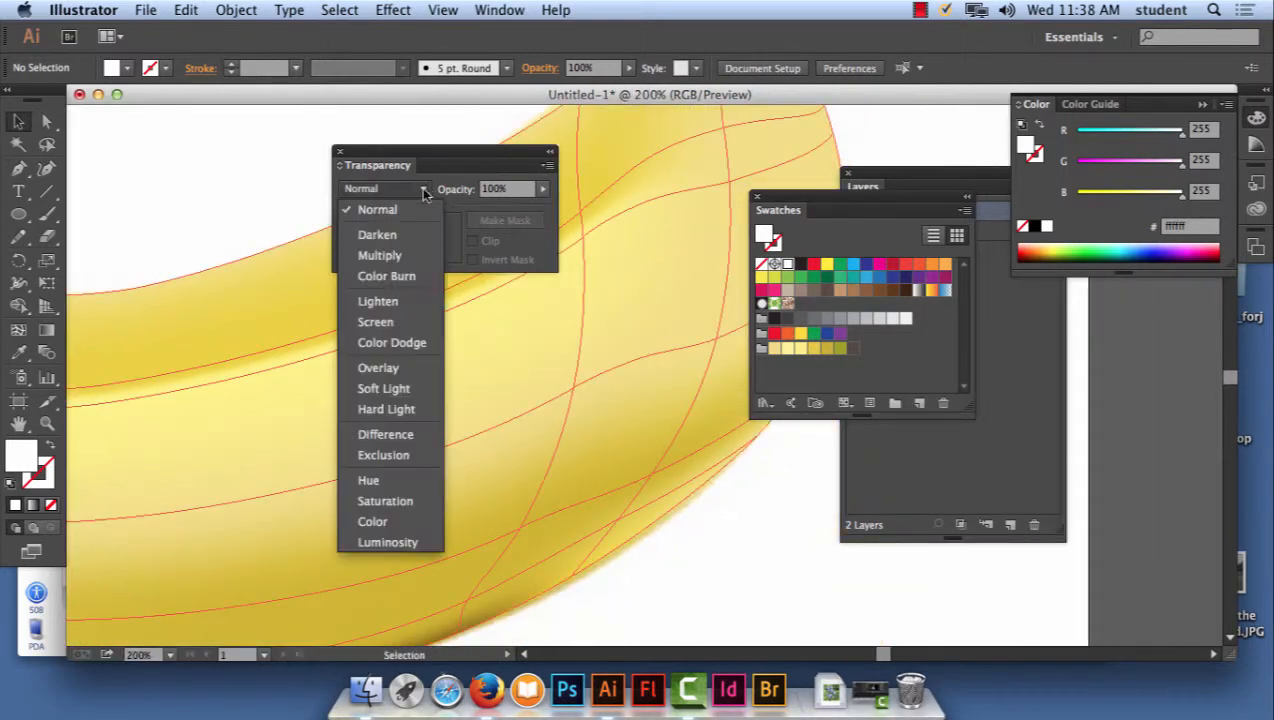
pyautogui.click(403, 410)
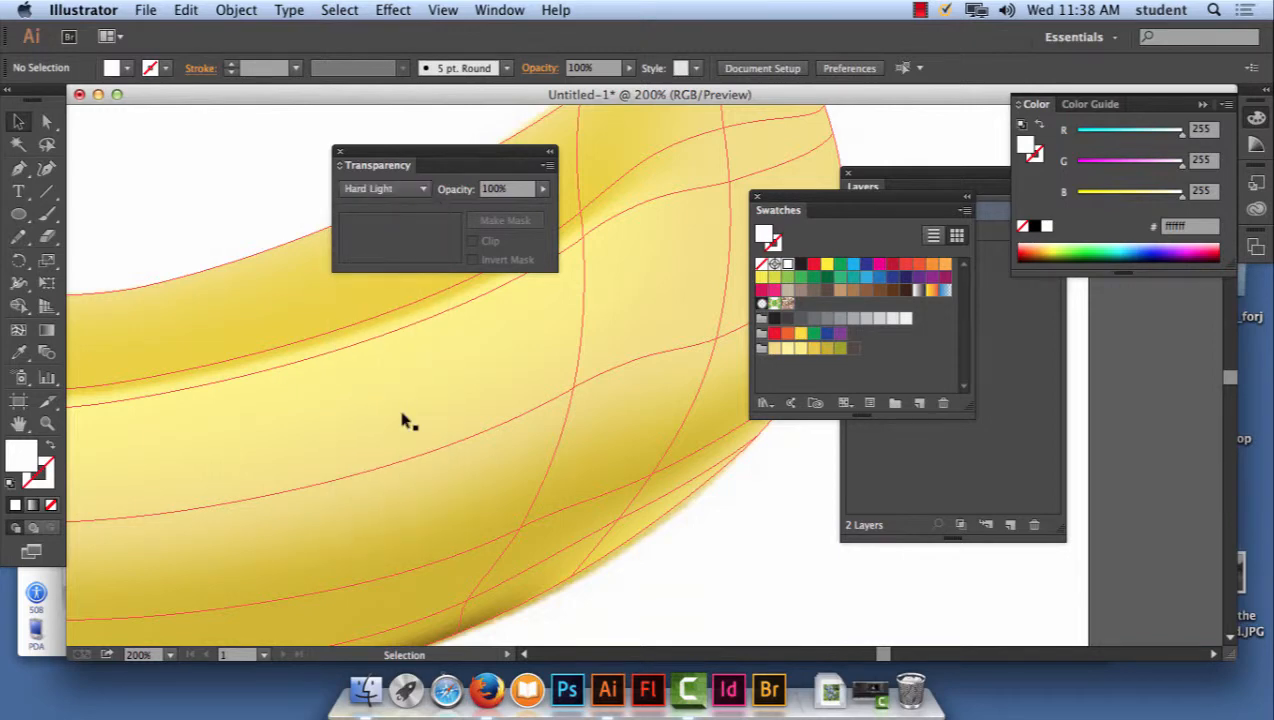
pyautogui.click(541, 191)
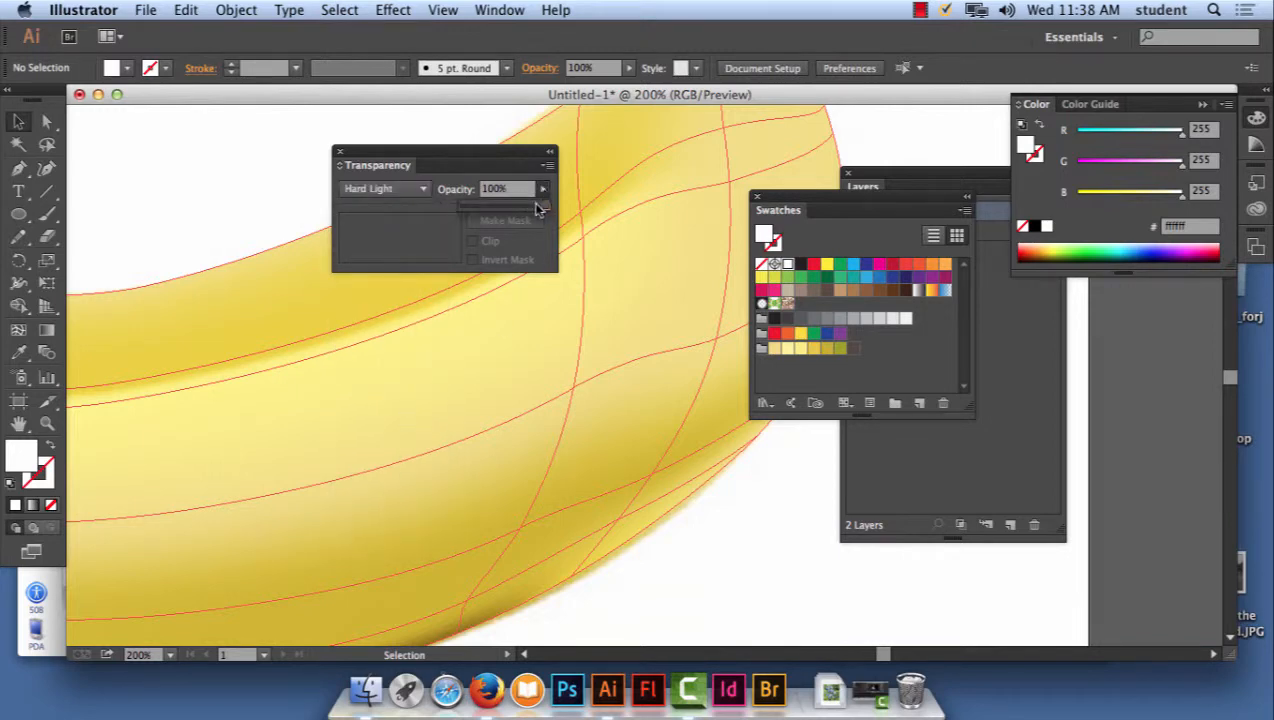
# - Select the banana body mesh, change its blending mode to Hard Light, and deselect it
pyautogui.click(634, 284)
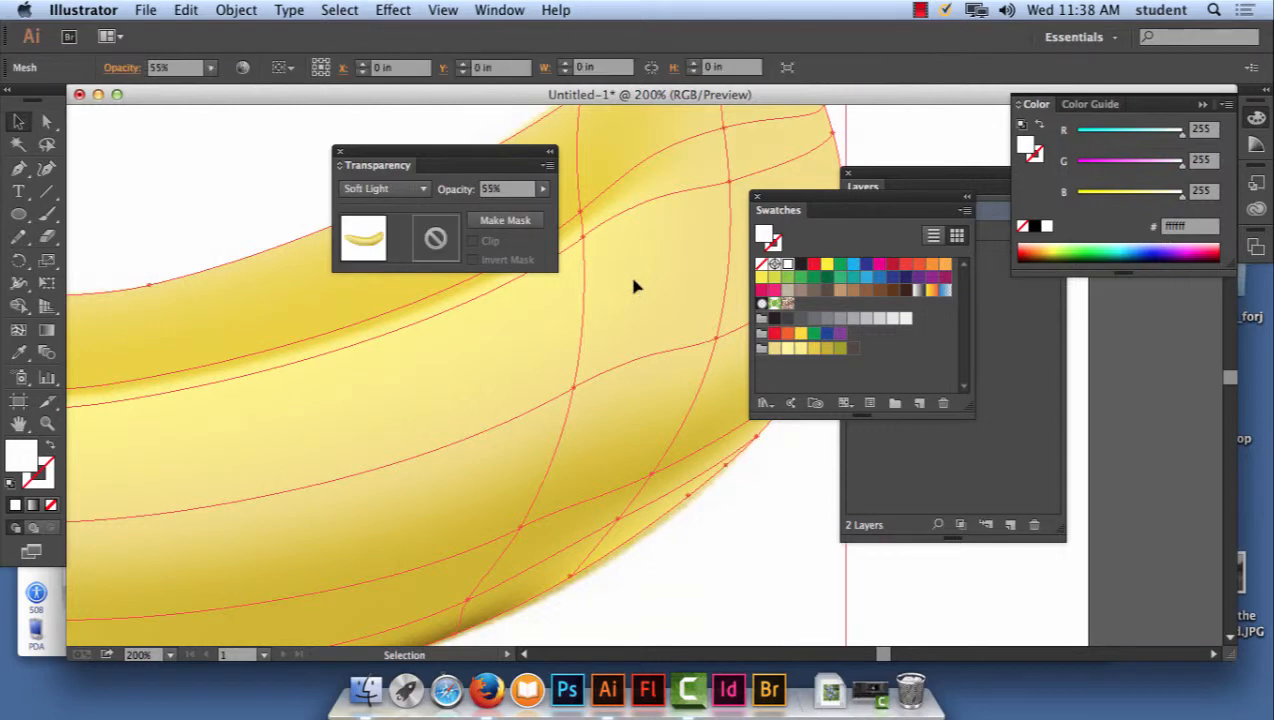
pyautogui.click(425, 190)
pyautogui.click(362, 395)
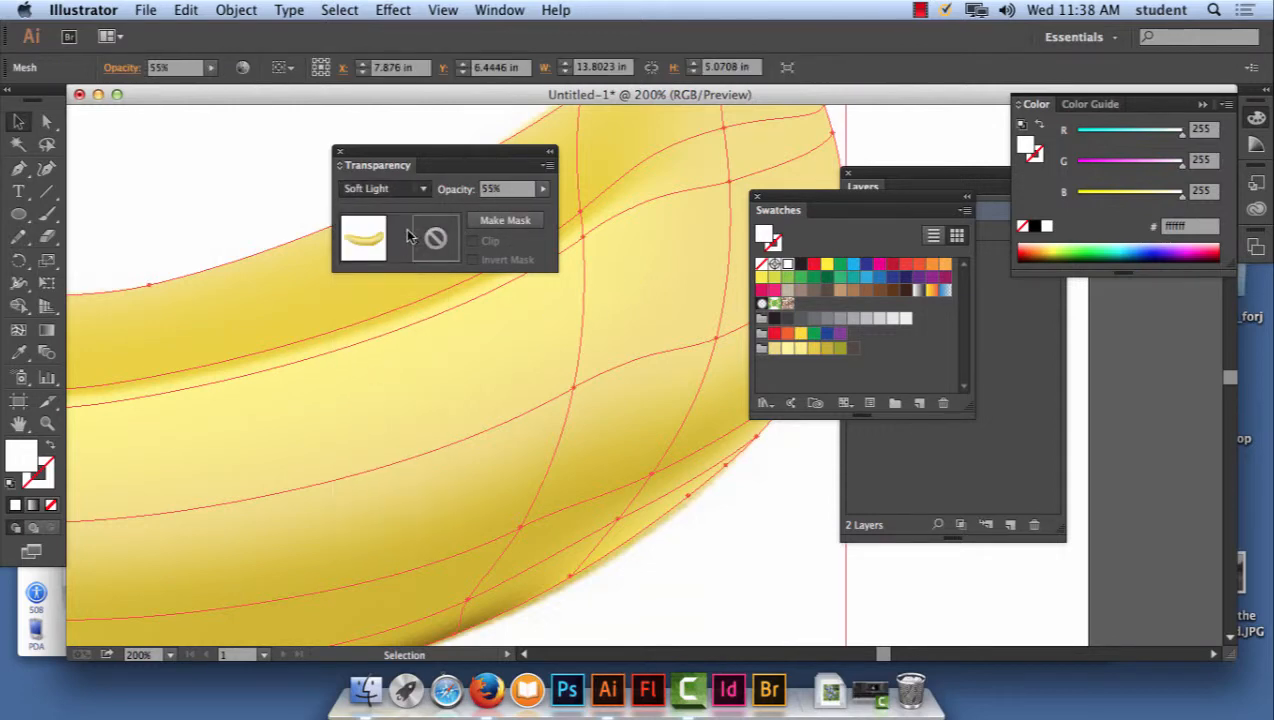
pyautogui.click(710, 612)
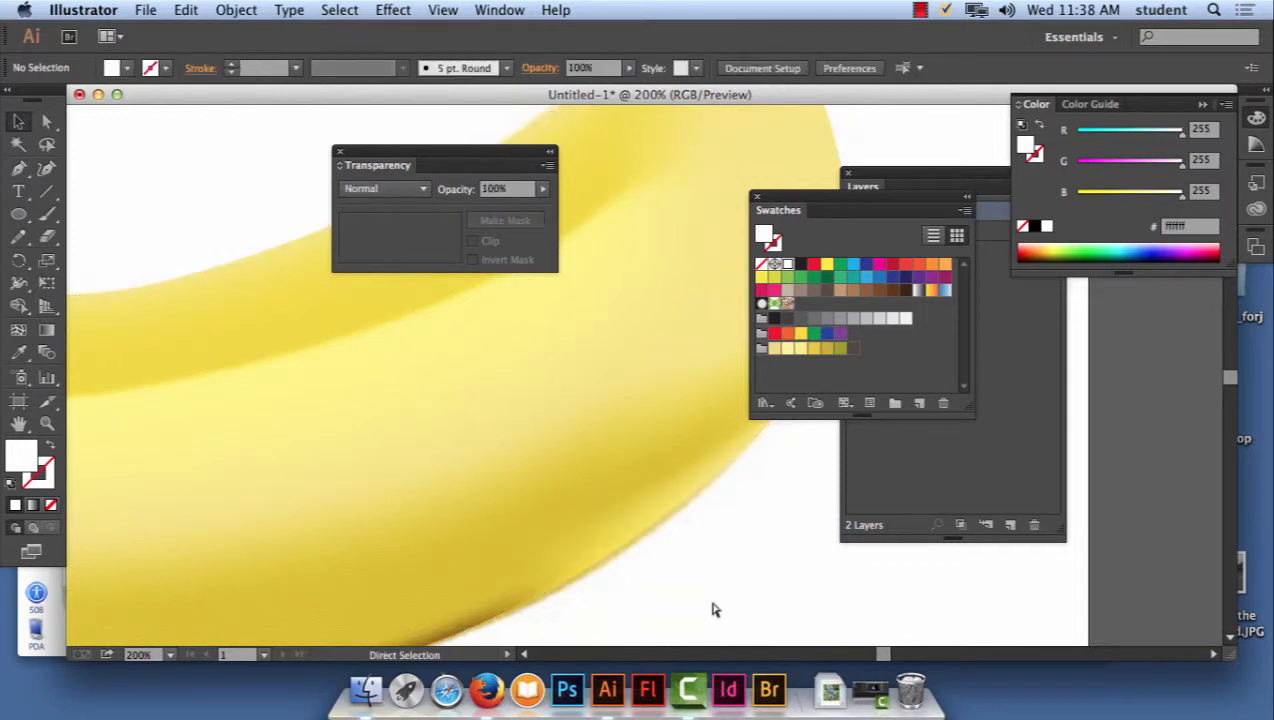
# - Examine the banana body's surface grain at high magnification and the look of the whole body
pyautogui.press('super+equal')
pyautogui.press('super+equal')
pyautogui.press('super+equal')
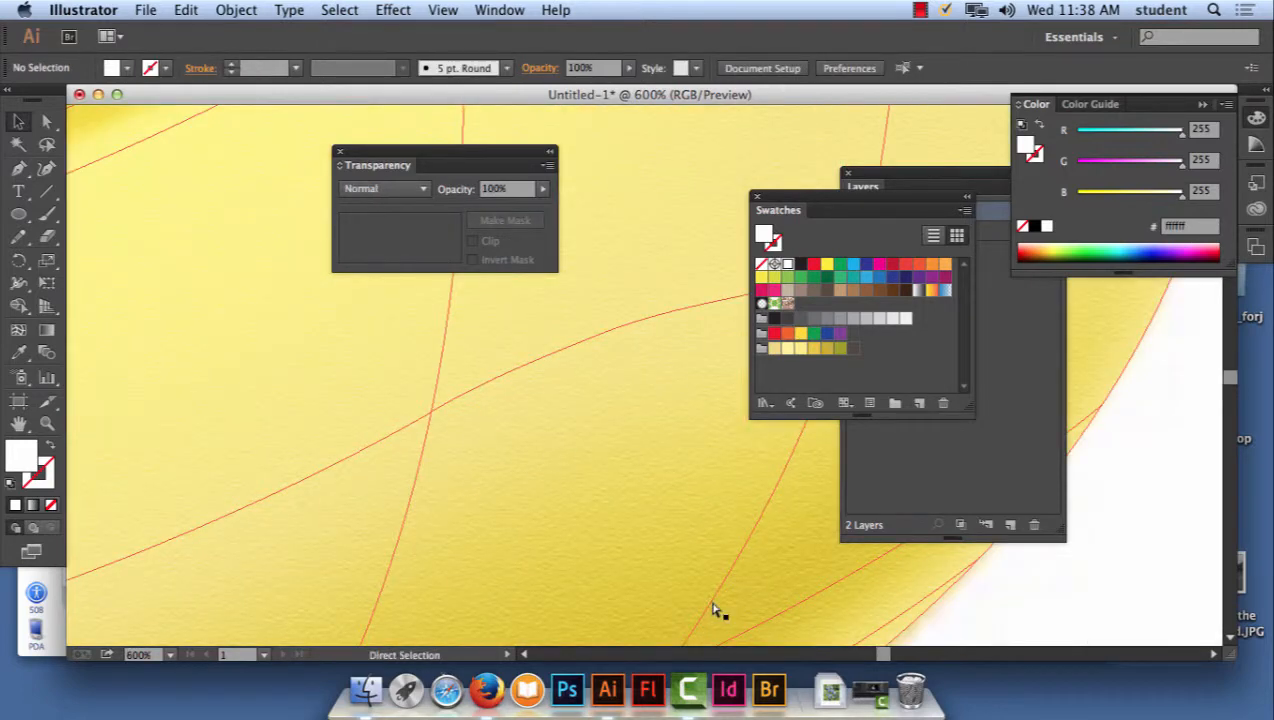
pyautogui.press('super+minus')
pyautogui.press('super+minus')
pyautogui.press('super+minus')
pyautogui.press('super+minus')
pyautogui.press('super+minus')
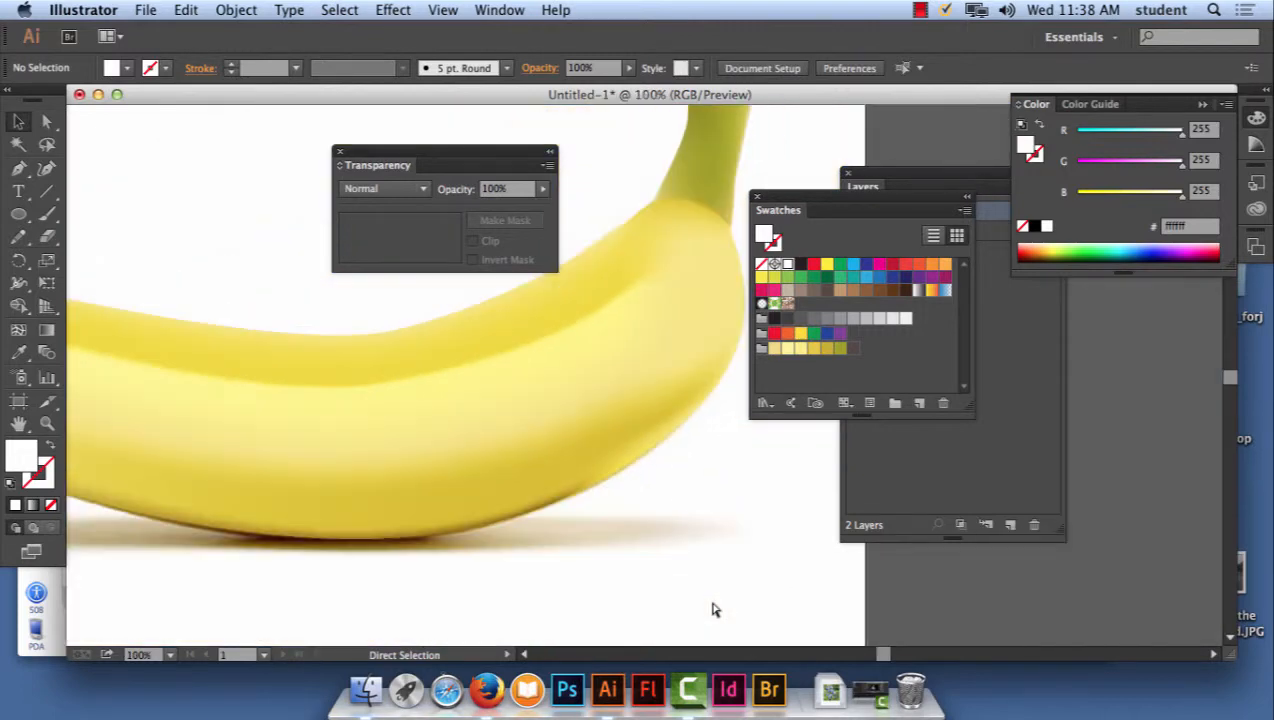
pyautogui.press('space')
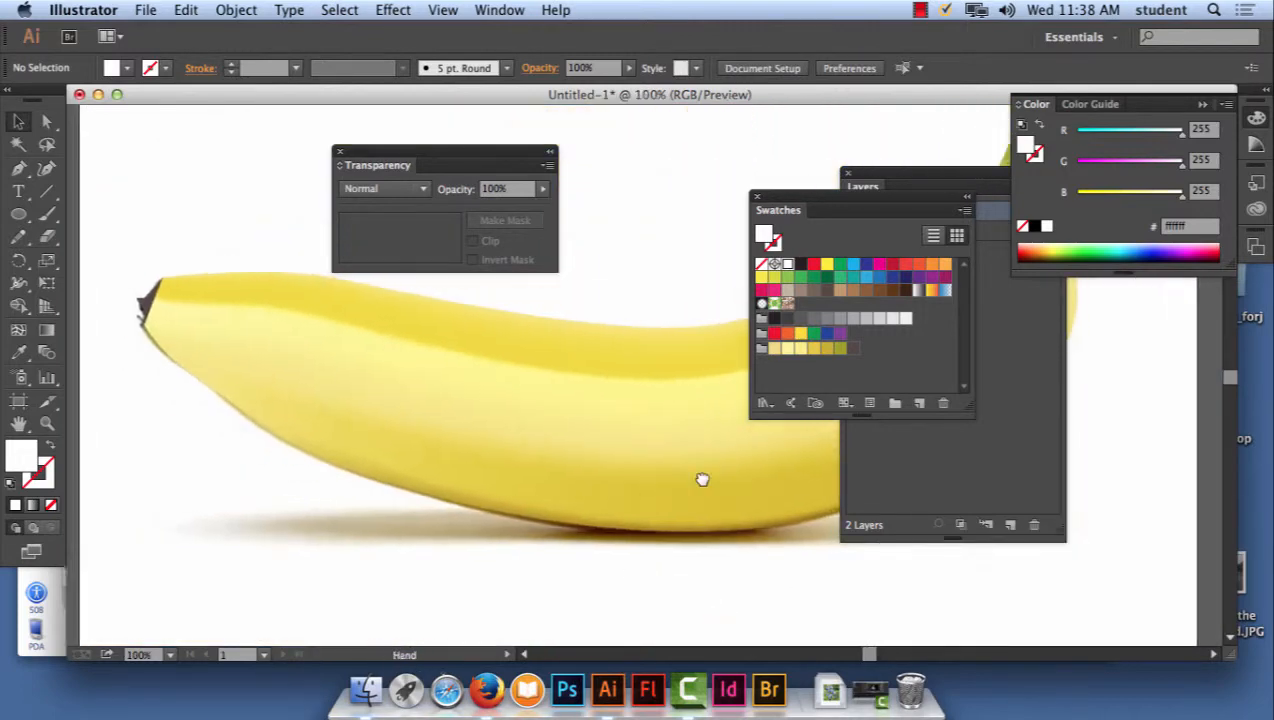
pyautogui.moveTo(702, 478); pyautogui.dragTo(660, 464)
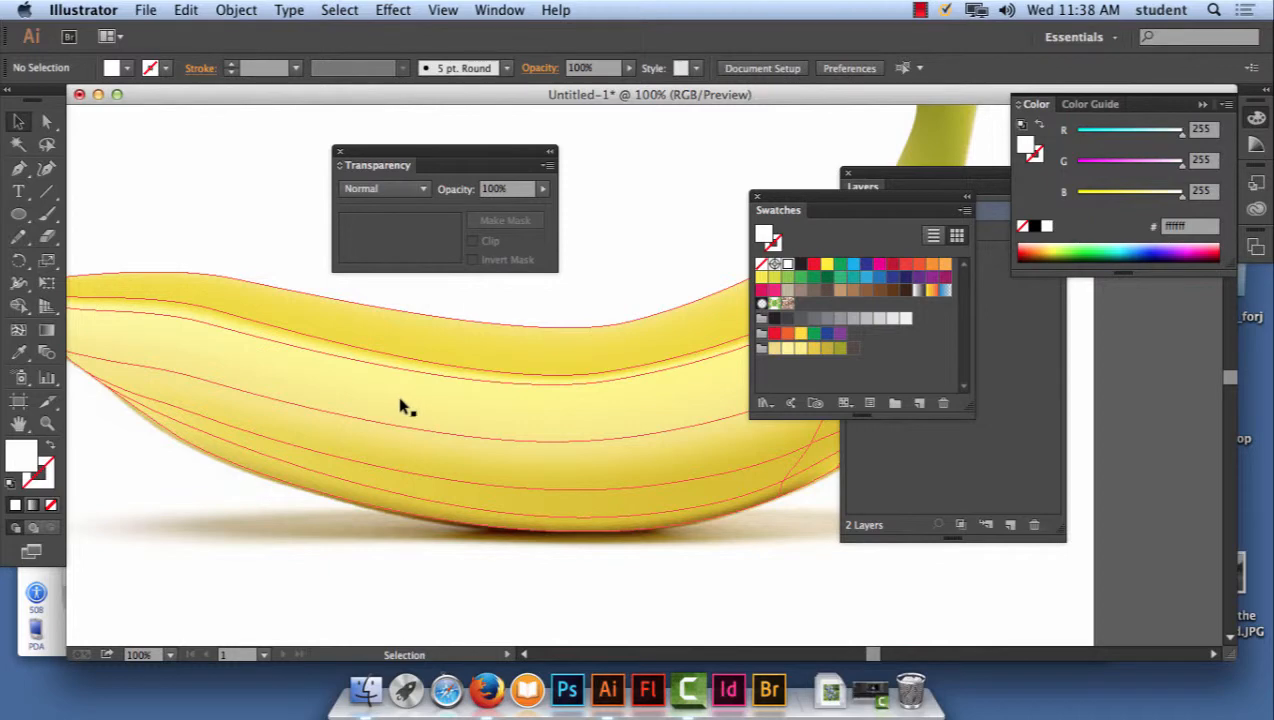
# - Review the Texturizer effect's texture options and close it without applying anything
pyautogui.click(393, 10)
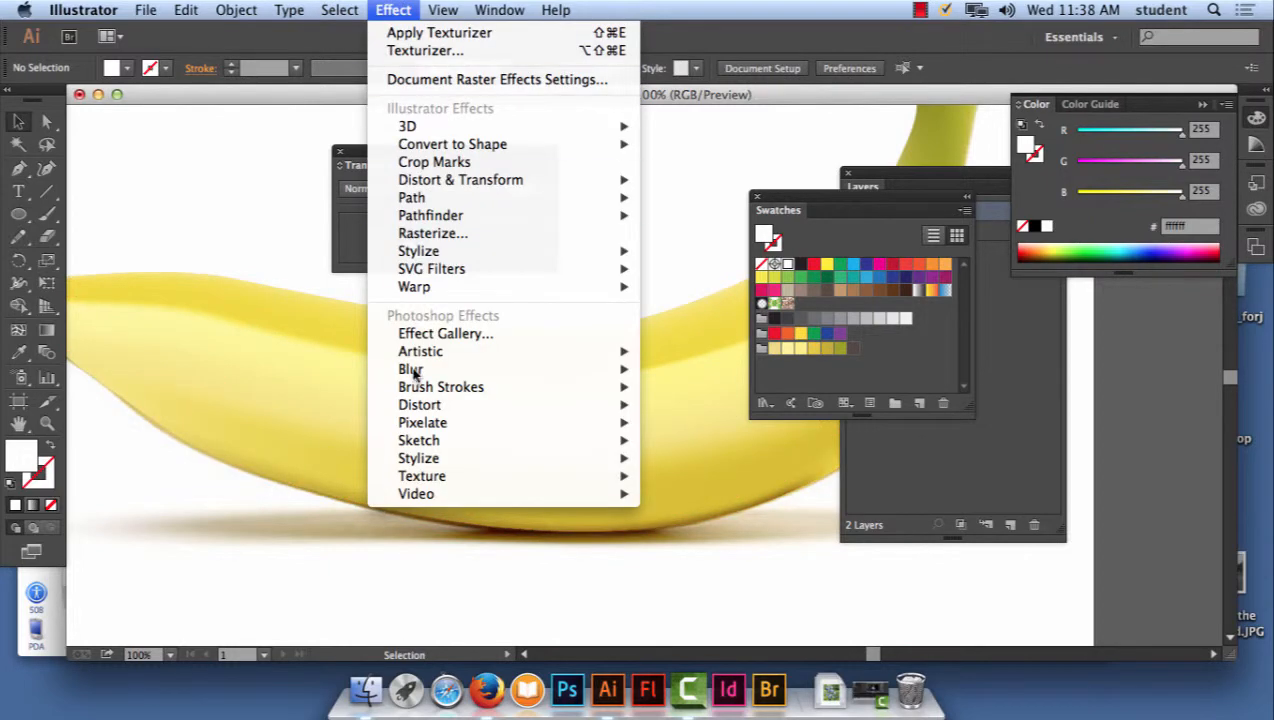
pyautogui.moveTo(435, 465)
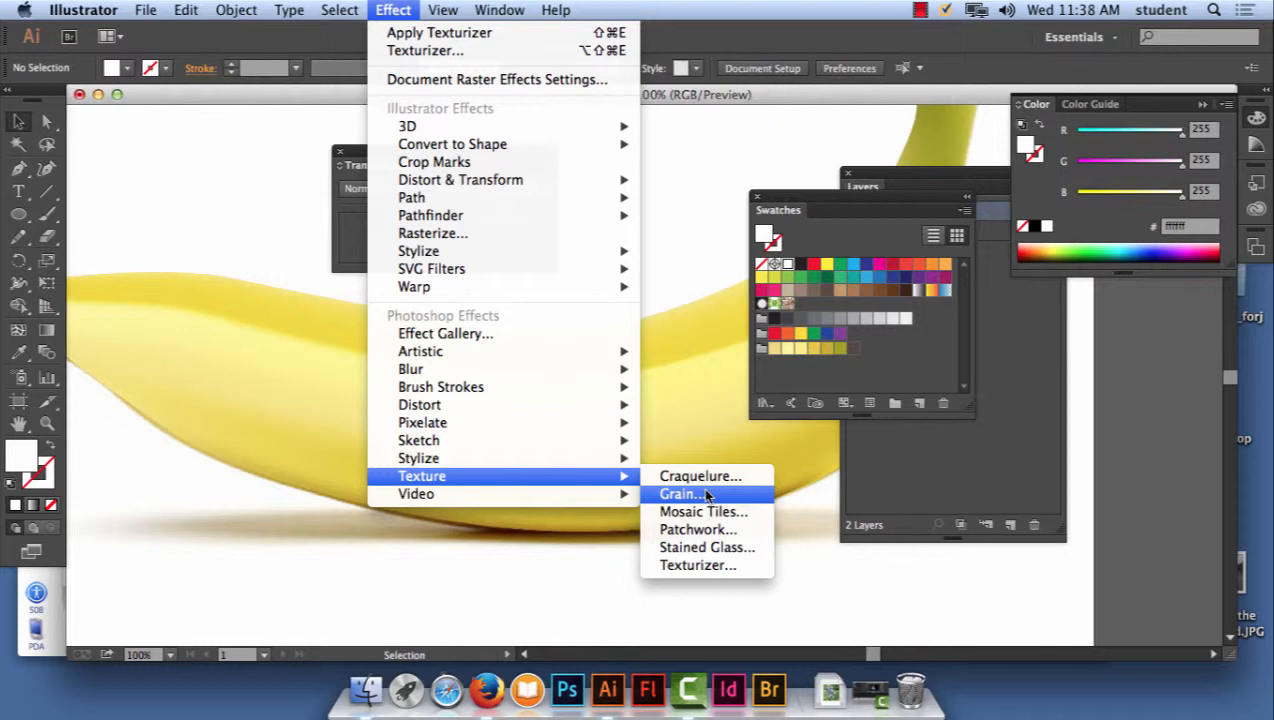
pyautogui.click(713, 566)
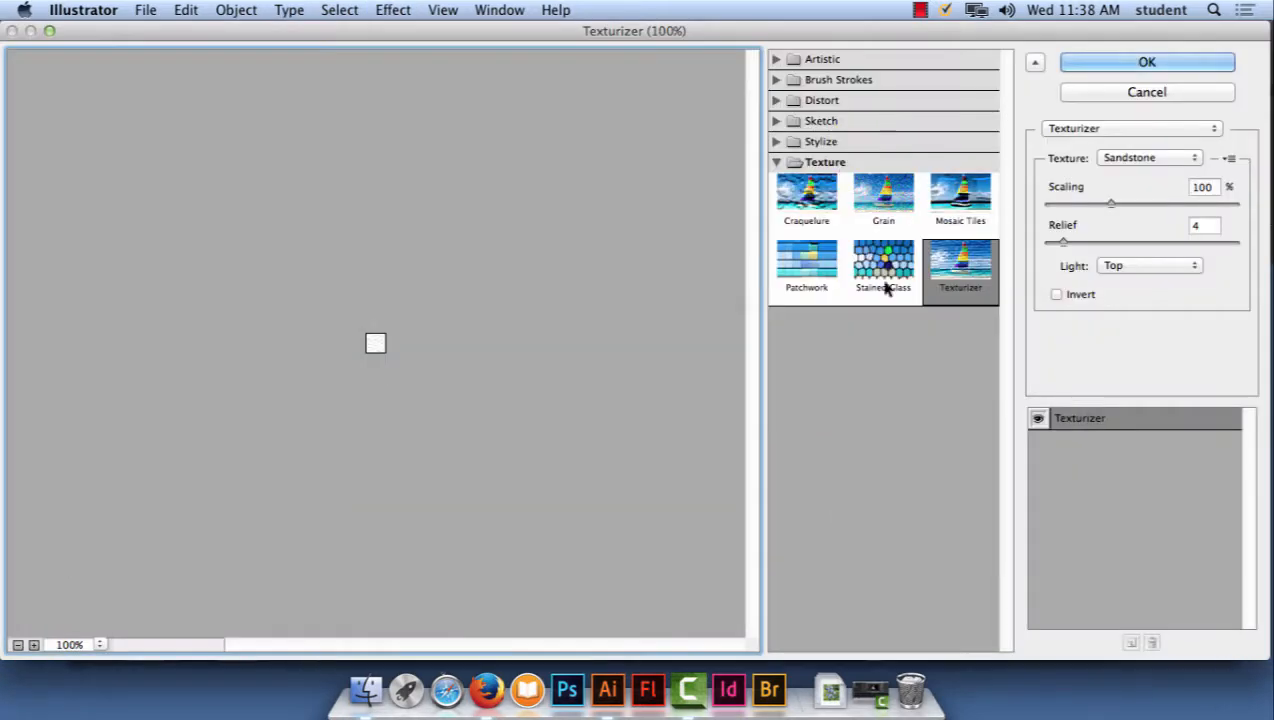
pyautogui.click(1143, 158)
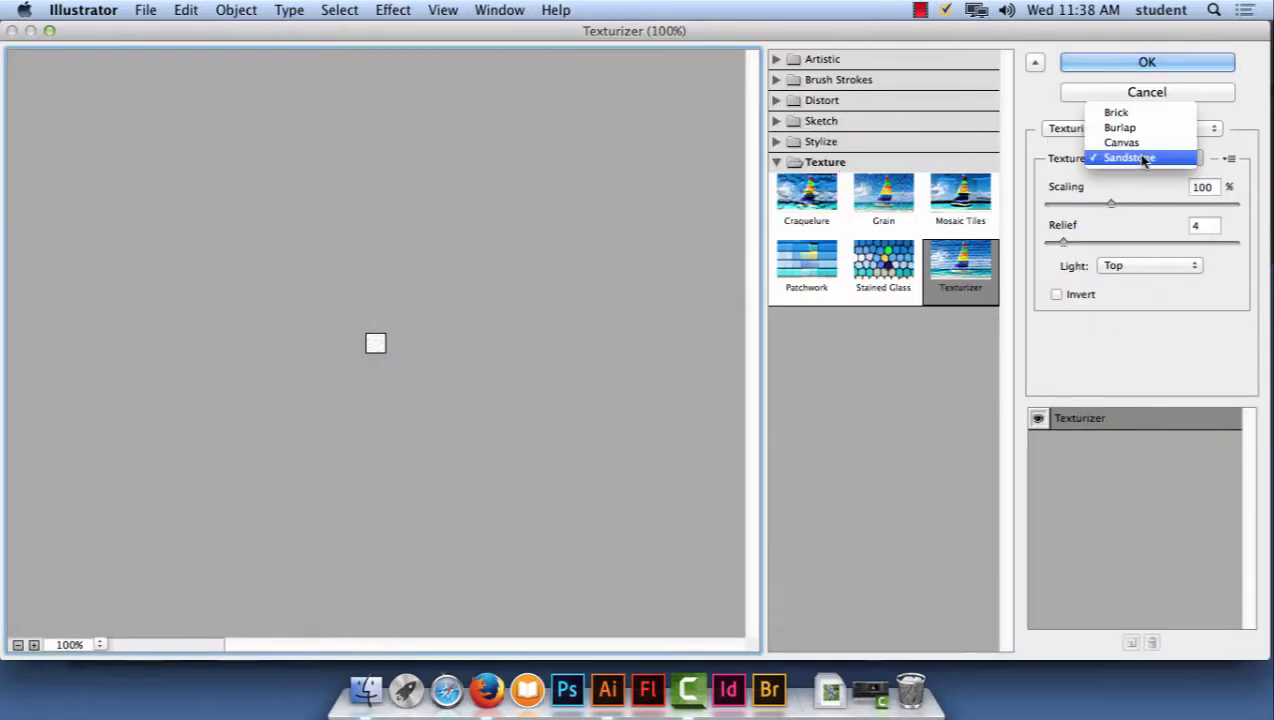
pyautogui.click(1145, 93)
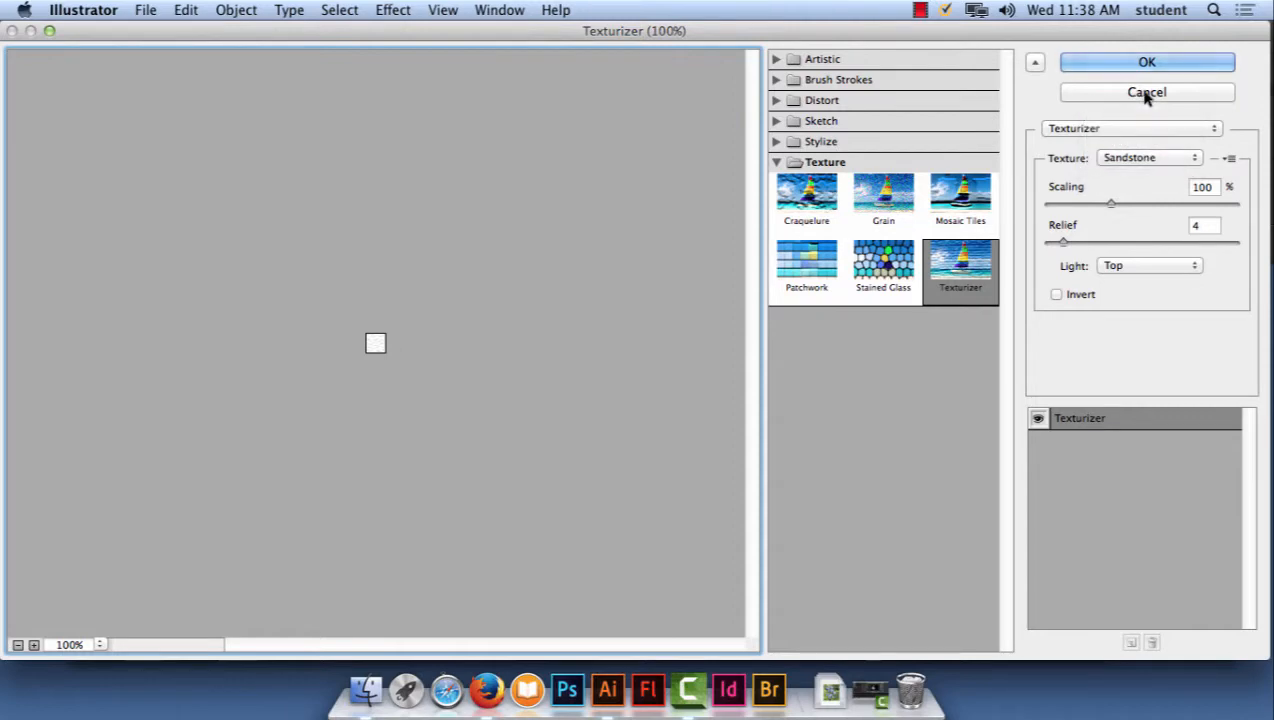
pyautogui.click(1145, 93)
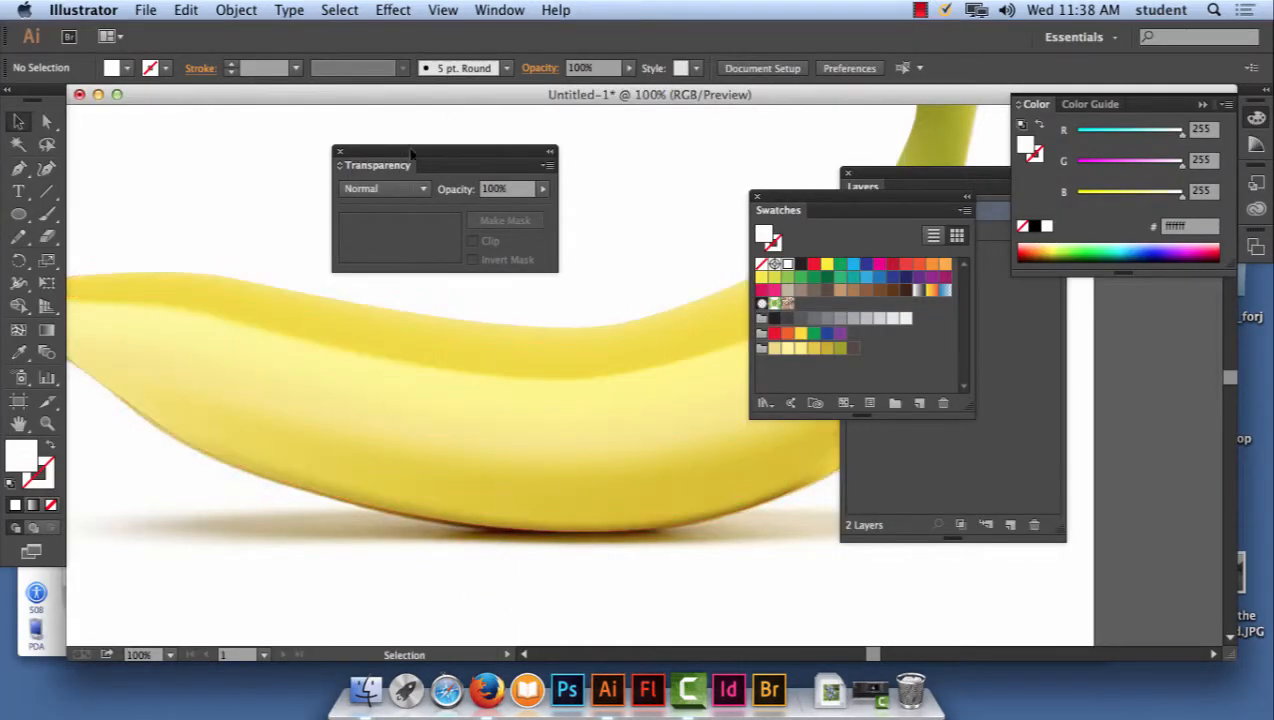
# - Check the banana body mesh's blending mode and opacity, and inspect its textured surface up close
pyautogui.click(405, 408)
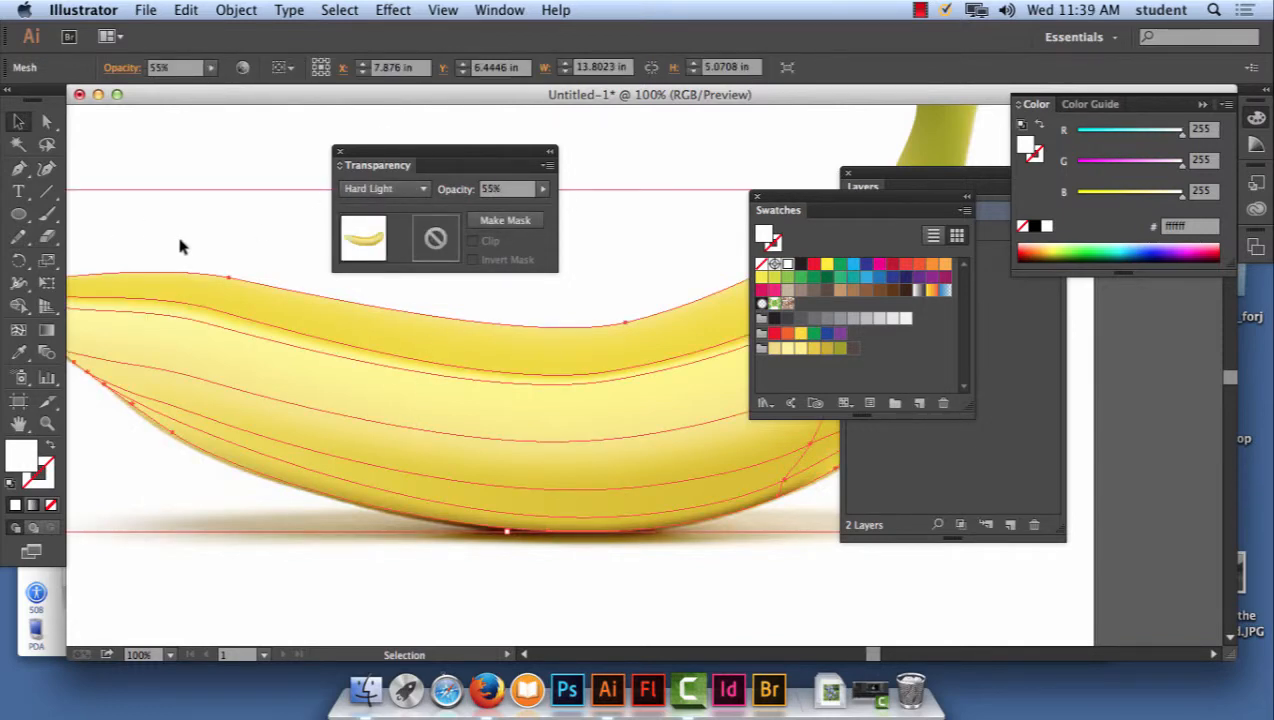
pyautogui.press('super+equal')
pyautogui.press('super+equal')
pyautogui.press('super+equal')
pyautogui.press('super+equal')
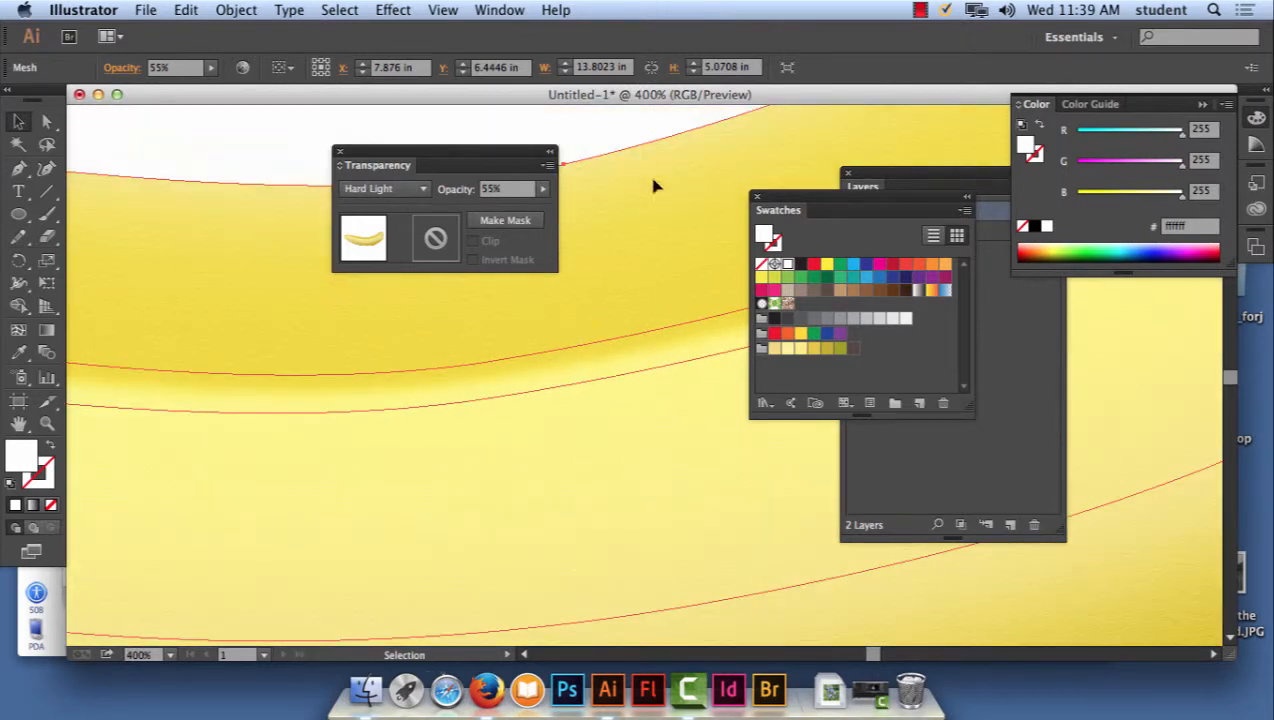
pyautogui.click(614, 133)
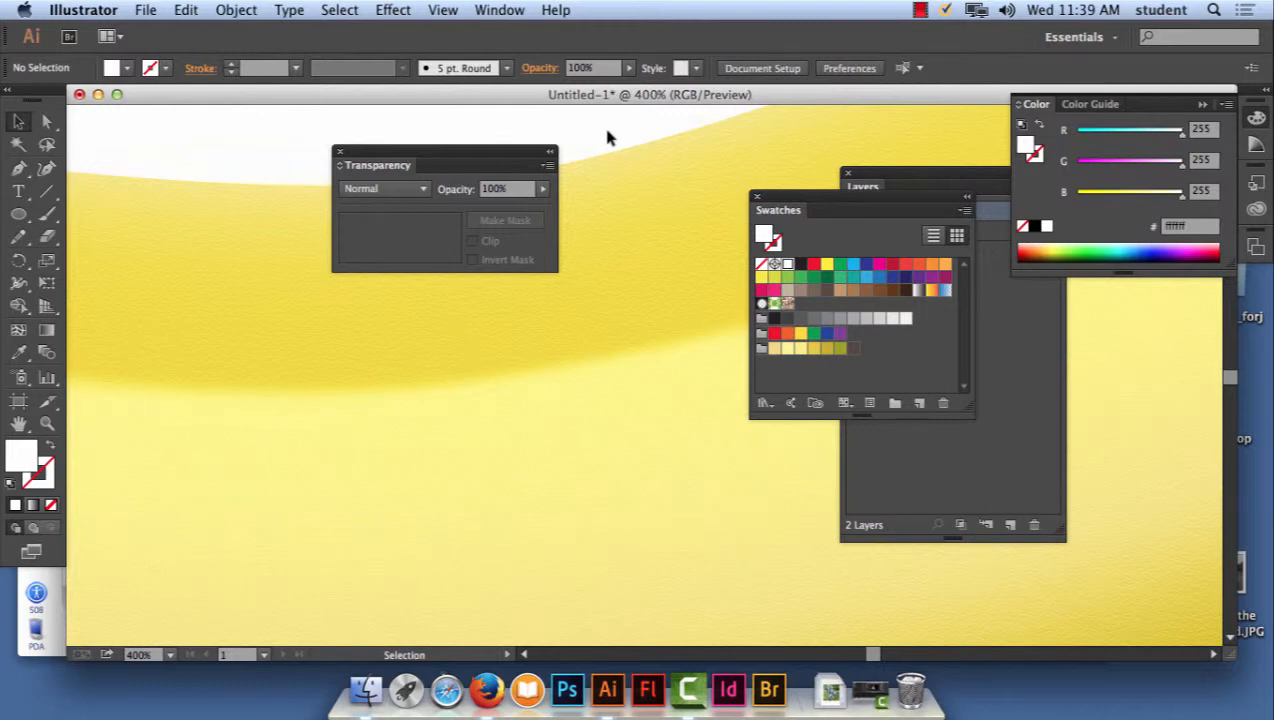
# - Hide Layer 1 to view the complete mesh banana without the reference photo
pyautogui.press('super+minus')
pyautogui.press('super+minus')
pyautogui.press('super+minus')
pyautogui.press('super+minus')
pyautogui.press('super+minus')
pyautogui.press('super+minus')
pyautogui.press('super+minus')
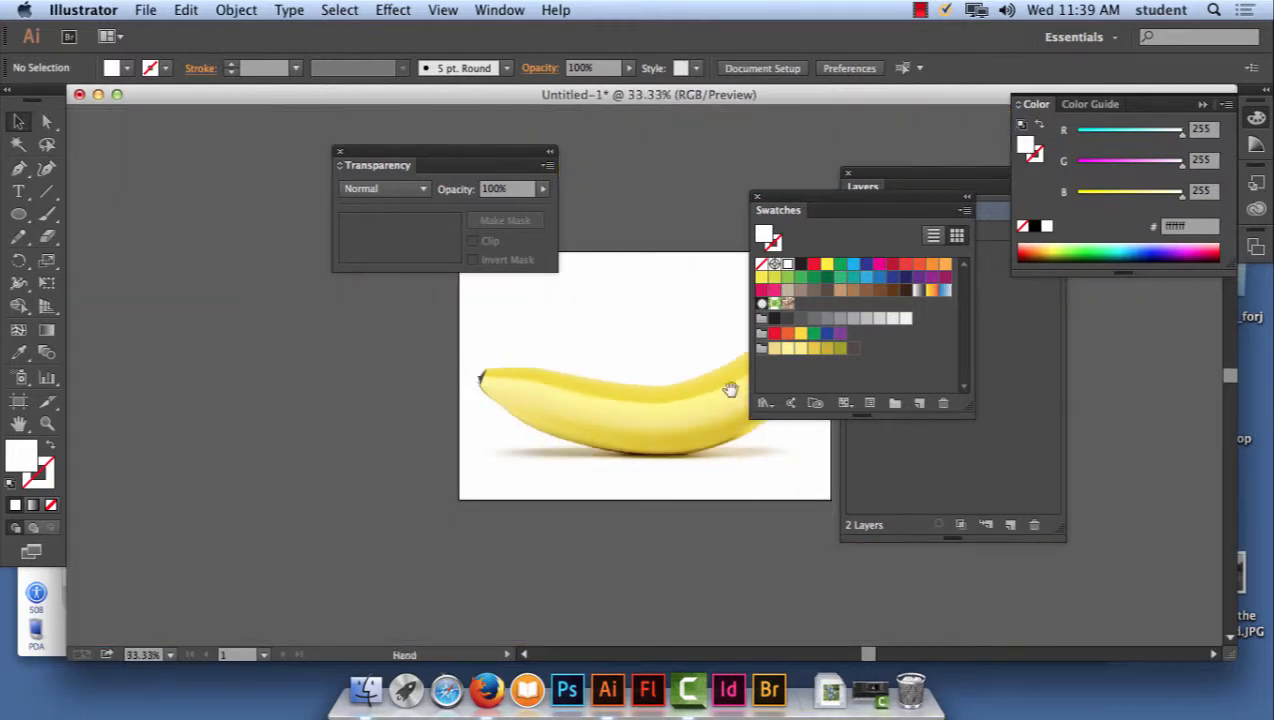
pyautogui.moveTo(631, 334); pyautogui.dragTo(375, 355)
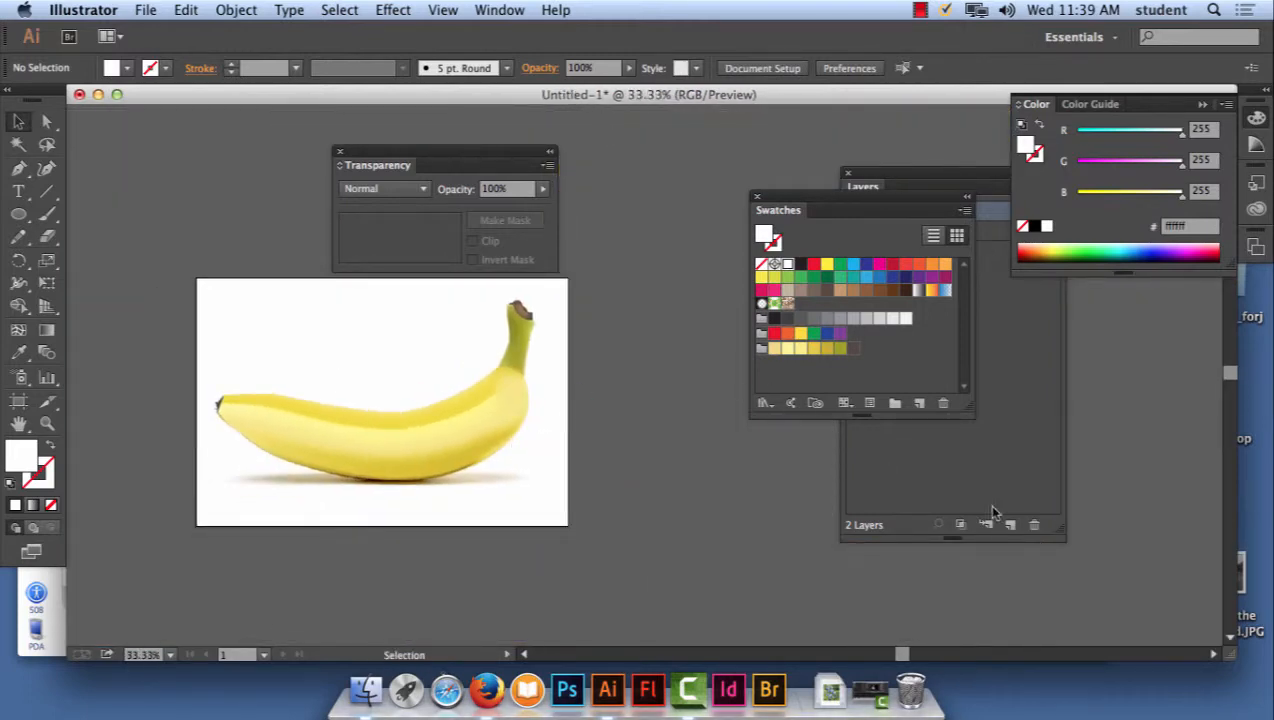
pyautogui.click(862, 186)
pyautogui.click(855, 231)
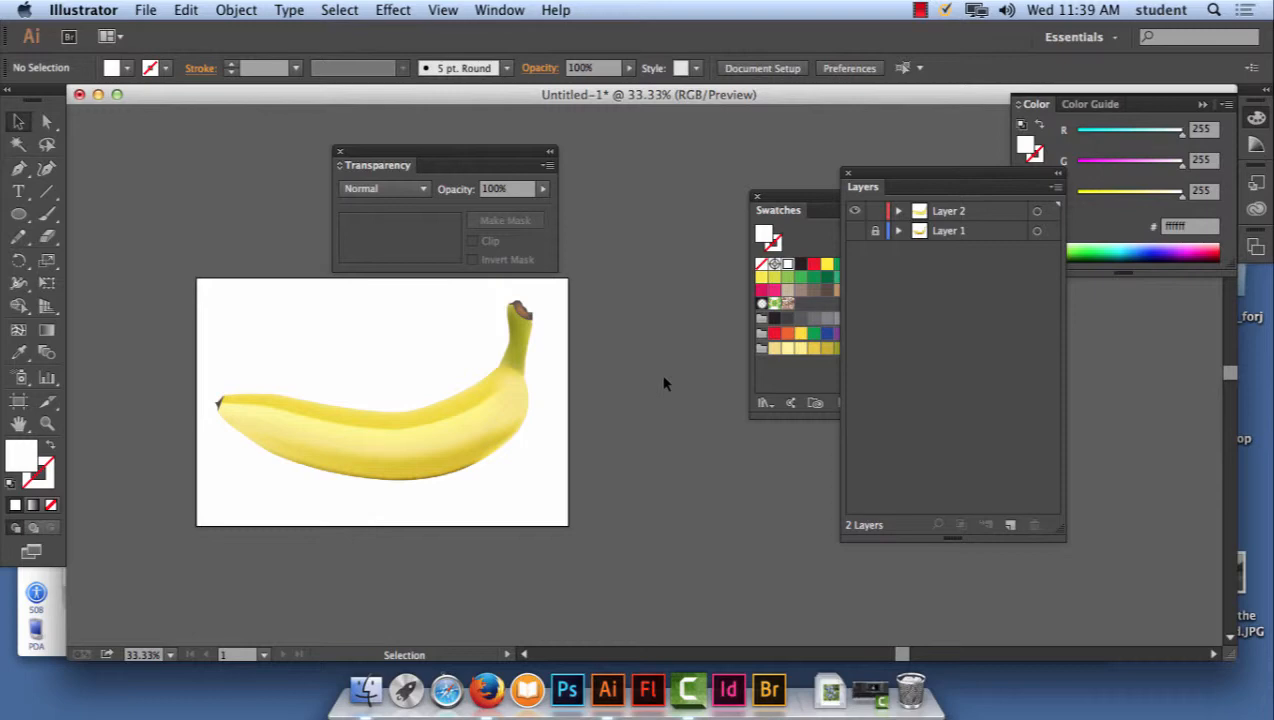
pyautogui.click(920, 10)
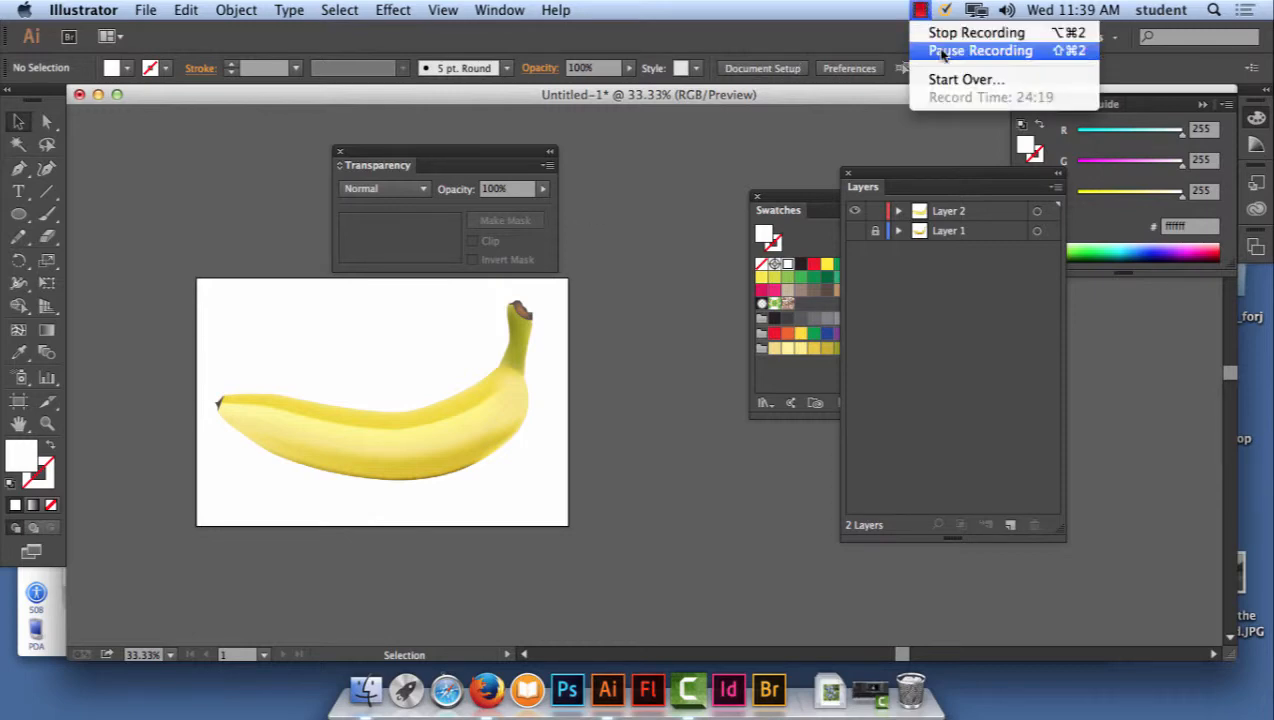
pyautogui.click(942, 50)
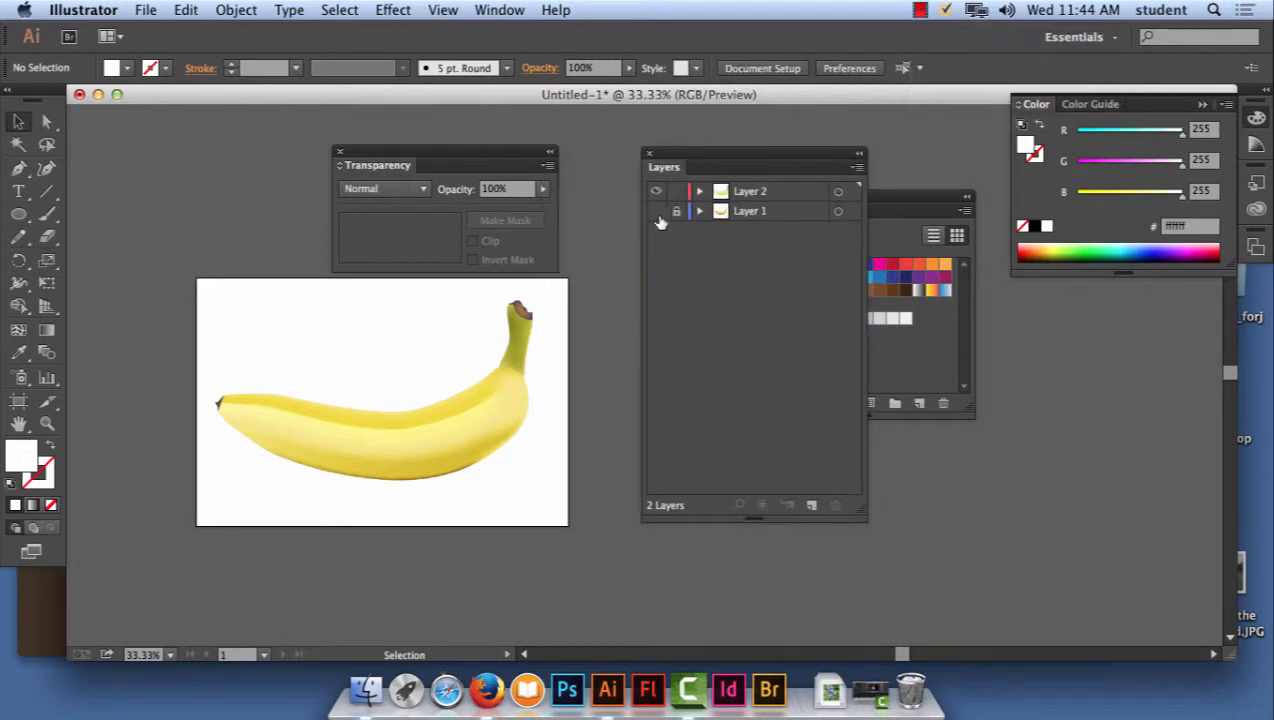
# - Show Layer 1 and hide Layer 2 to compare the reference photo with the mesh banana
pyautogui.click(656, 211)
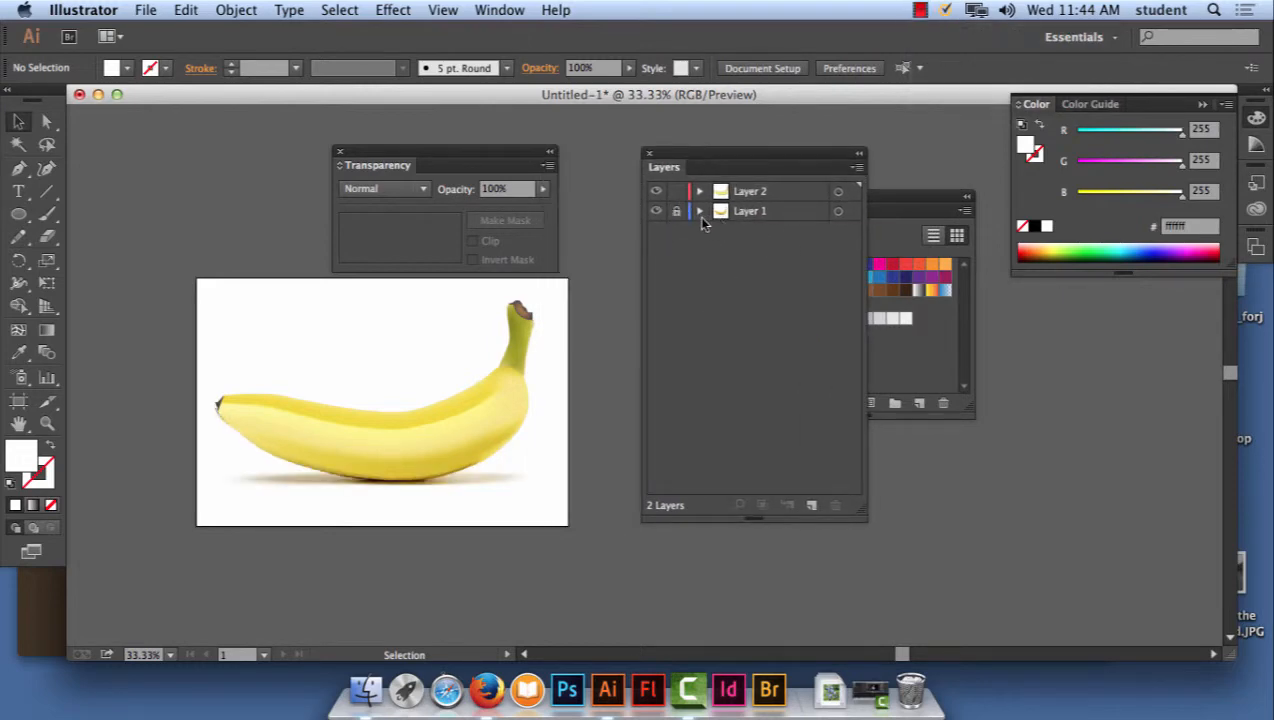
pyautogui.click(656, 192)
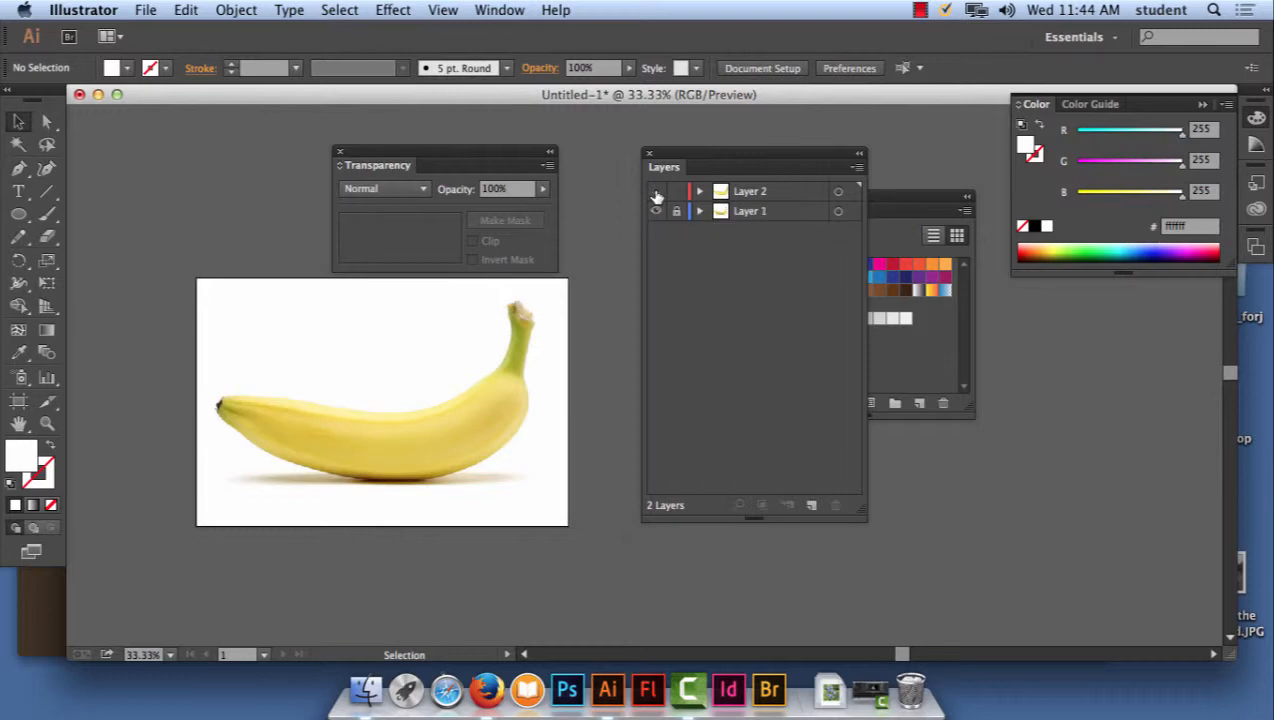
# - Toggle Layer 2's visibility repeatedly to compare the mesh banana with the reference photo, leaving Layer 2 shown
pyautogui.click(656, 192)
pyautogui.click(656, 192)
pyautogui.click(656, 192)
pyautogui.click(656, 192)
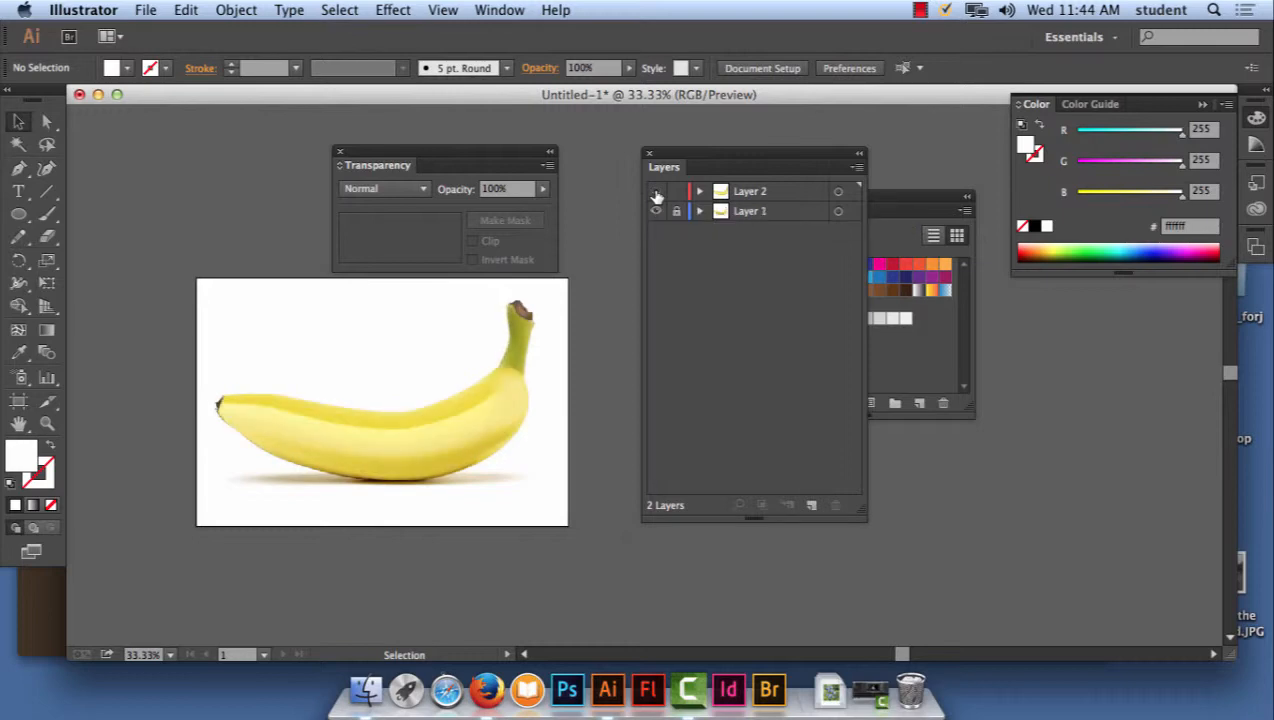
pyautogui.click(656, 192)
# - Delete Layer 1 with its reference photo, keeping only the mesh banana's layer
pyautogui.click(768, 213)
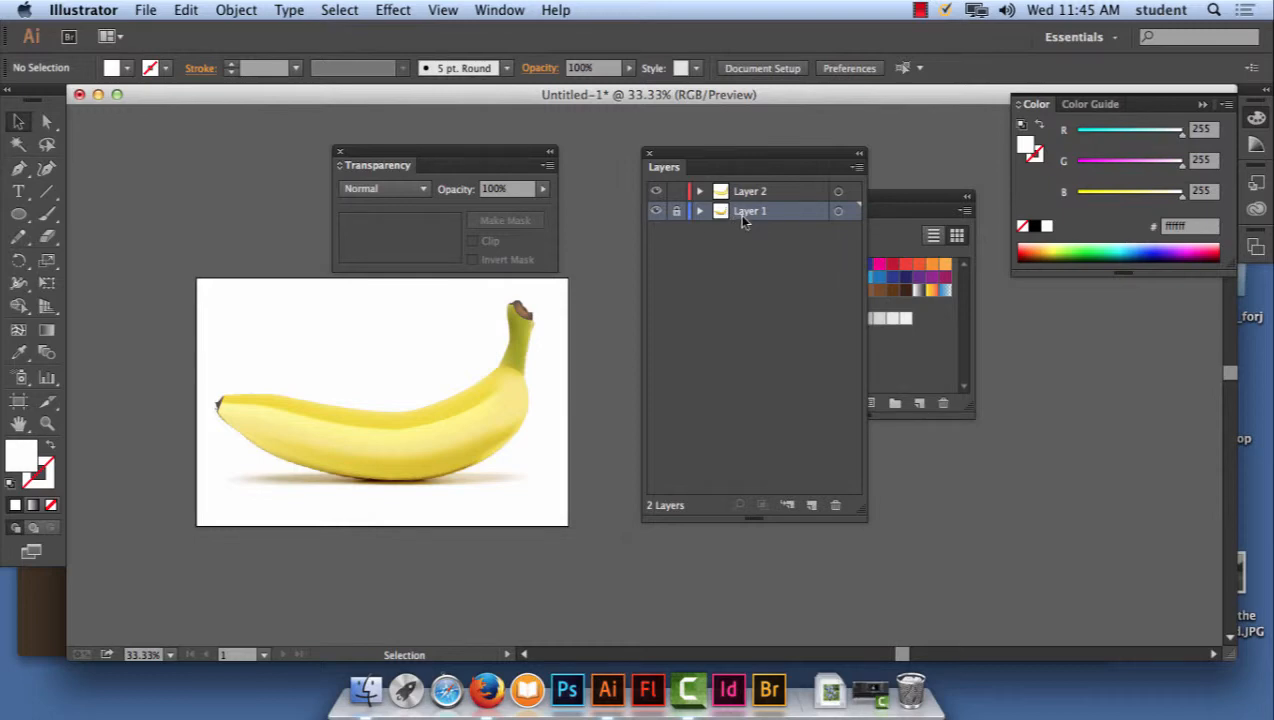
pyautogui.click(836, 507)
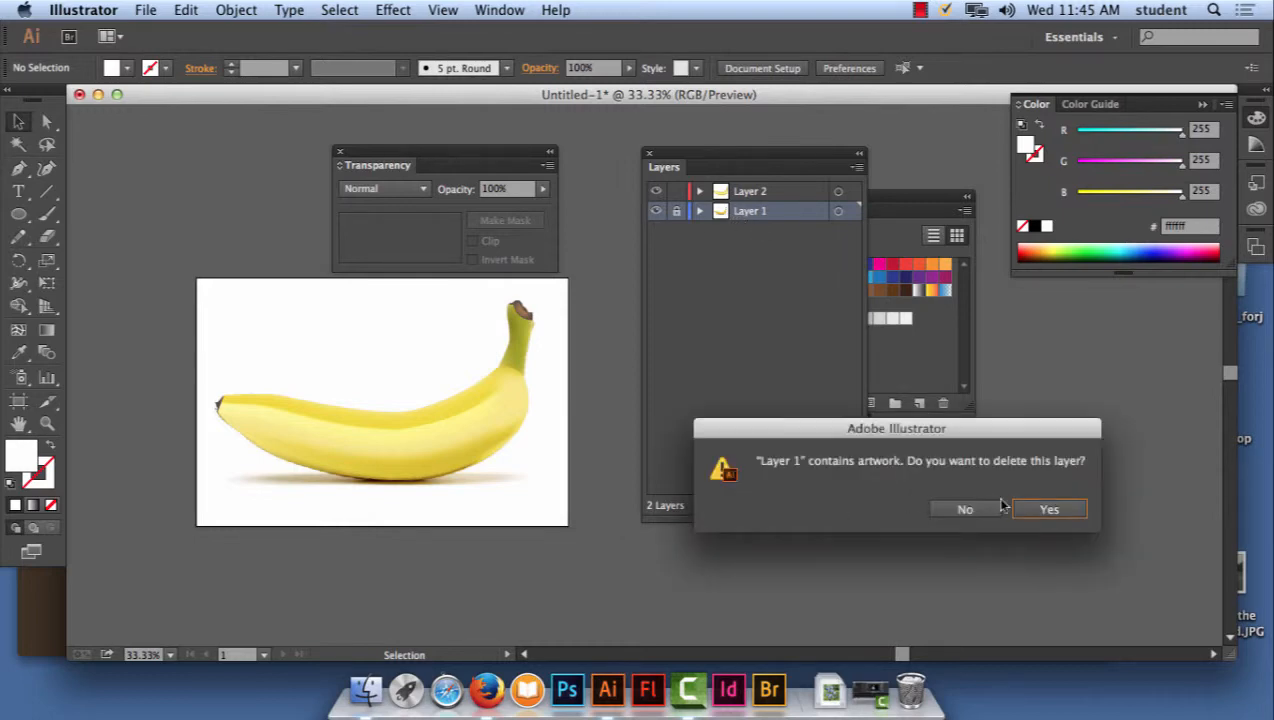
pyautogui.click(1048, 512)
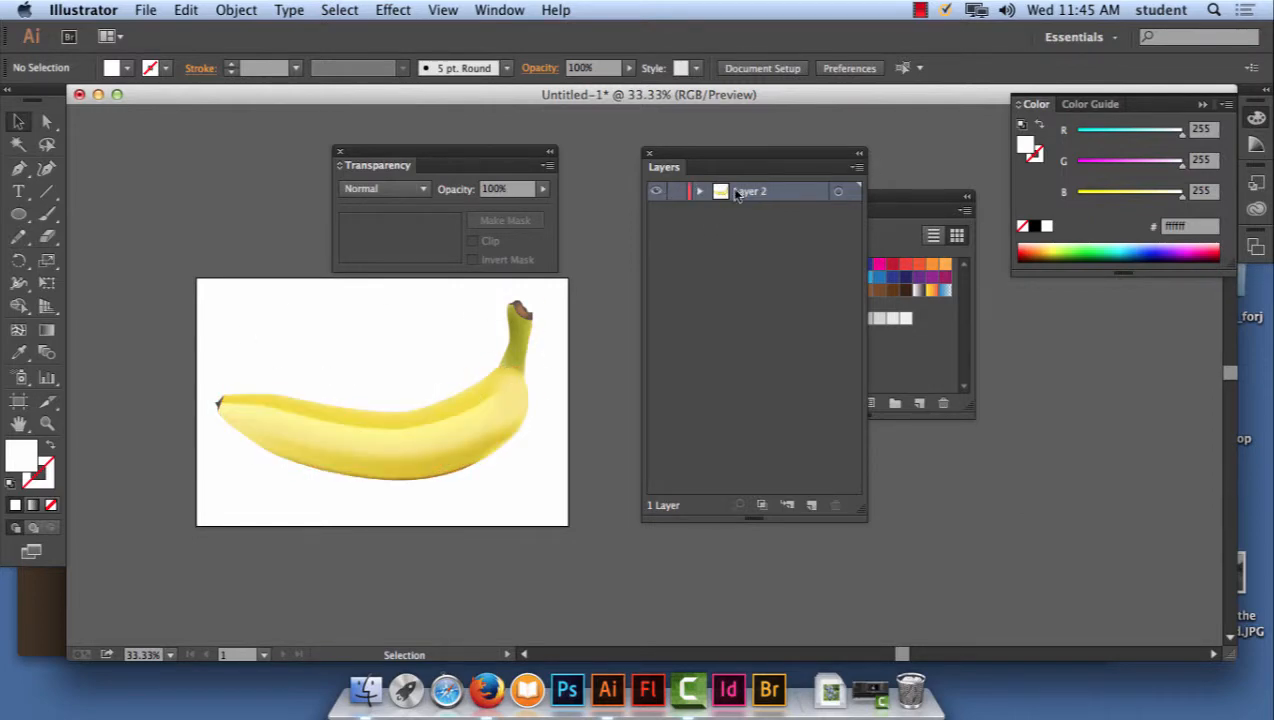
# - Save the document to the Desktop as banana.ai in Adobe Illustrator format, accepting the save options
pyautogui.click(146, 10)
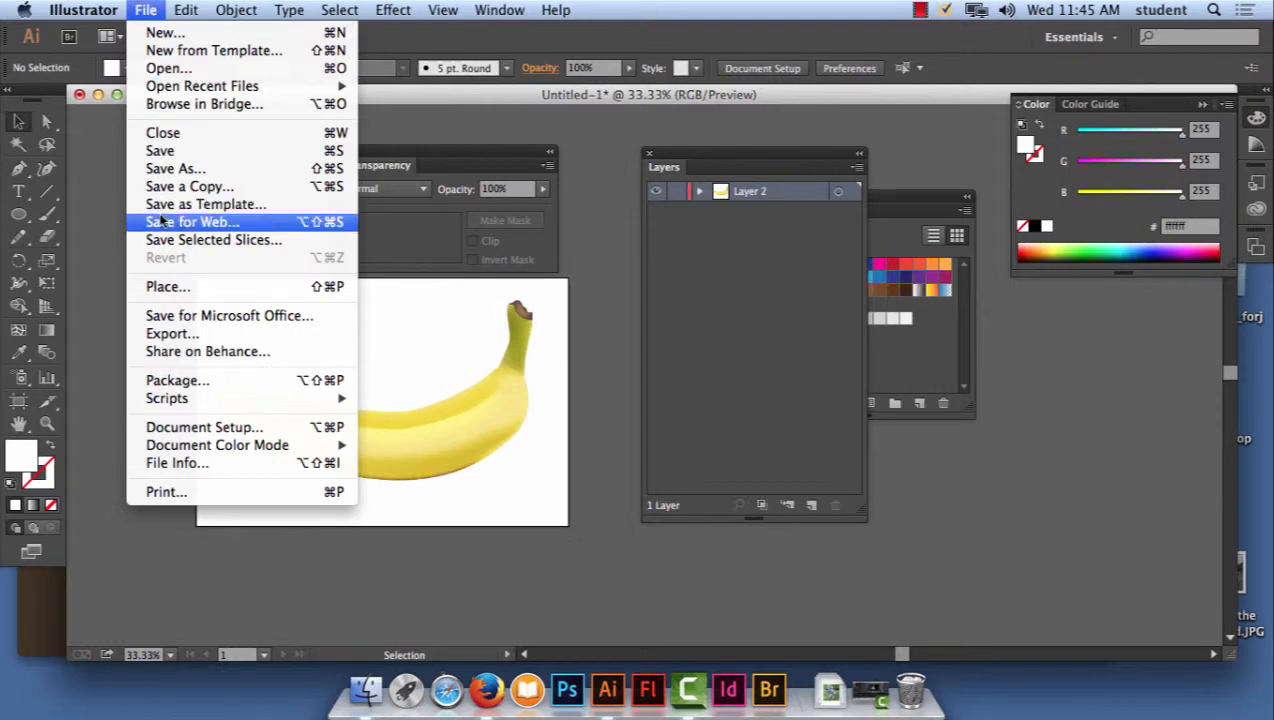
pyautogui.click(160, 168)
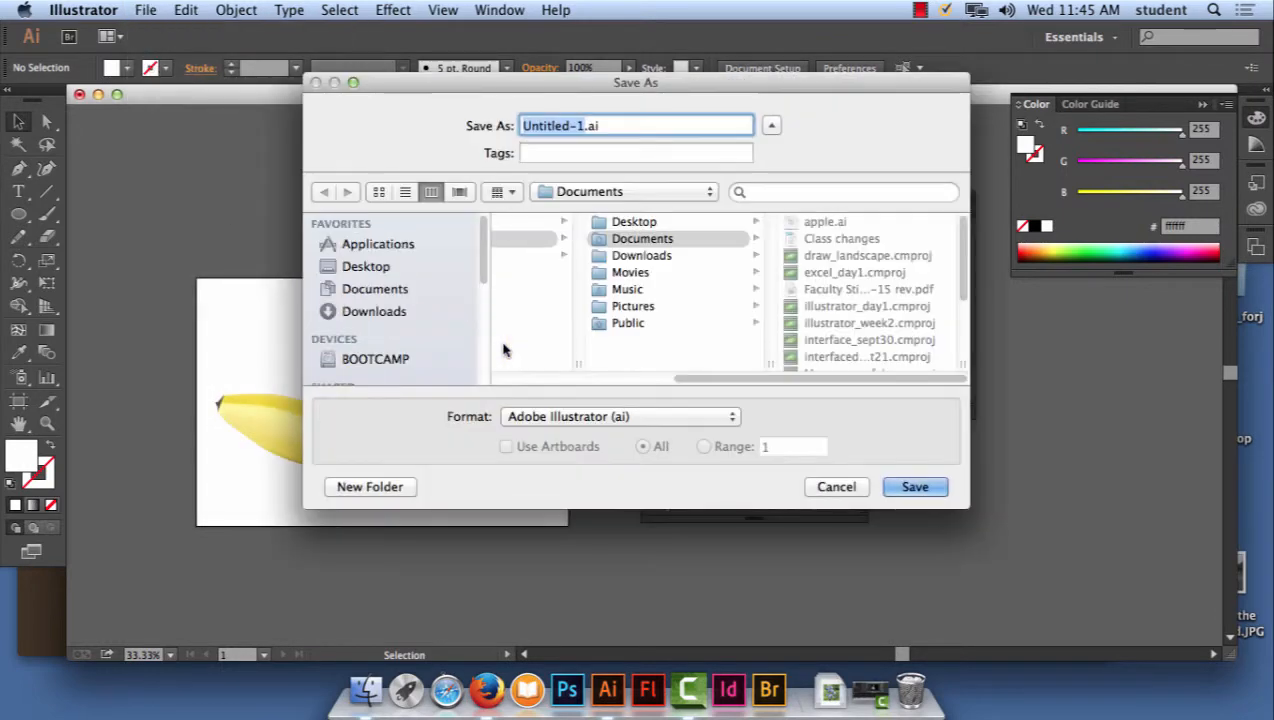
pyautogui.write('b')
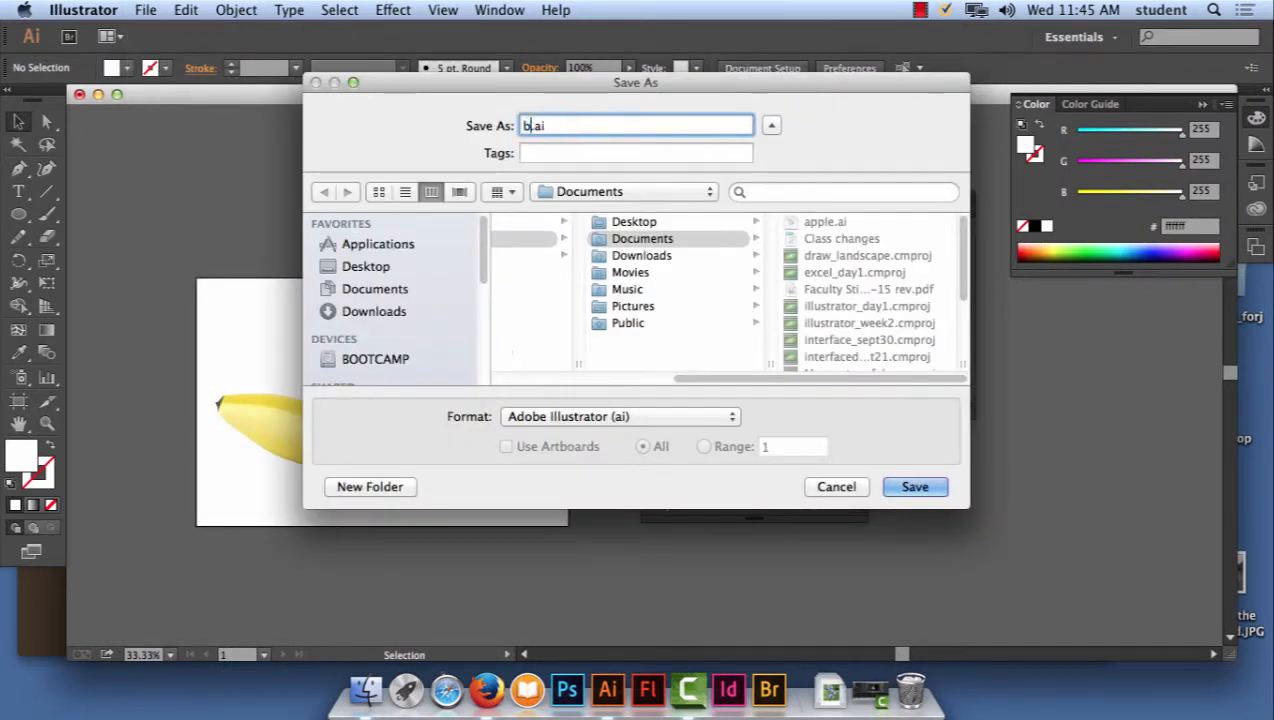
pyautogui.write('anan.a')
pyautogui.press('BackSpace')
pyautogui.write('a')
pyautogui.click(376, 272)
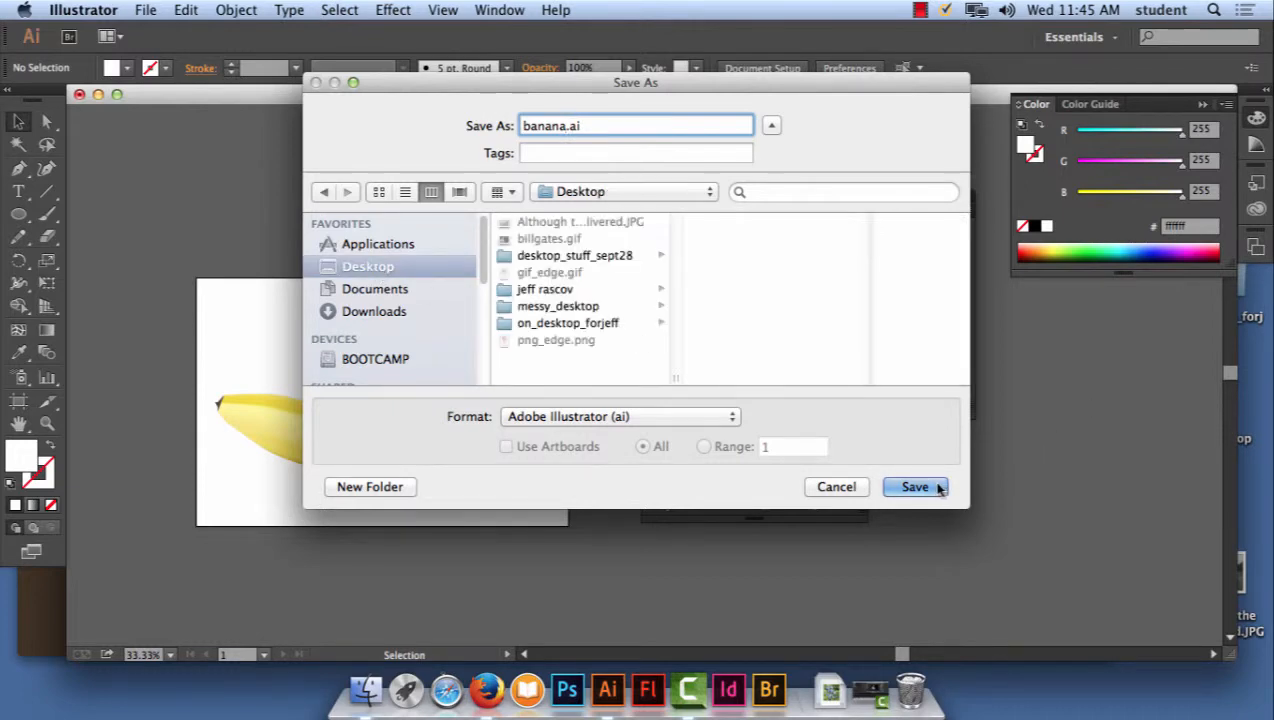
pyautogui.click(938, 485)
pyautogui.click(813, 621)
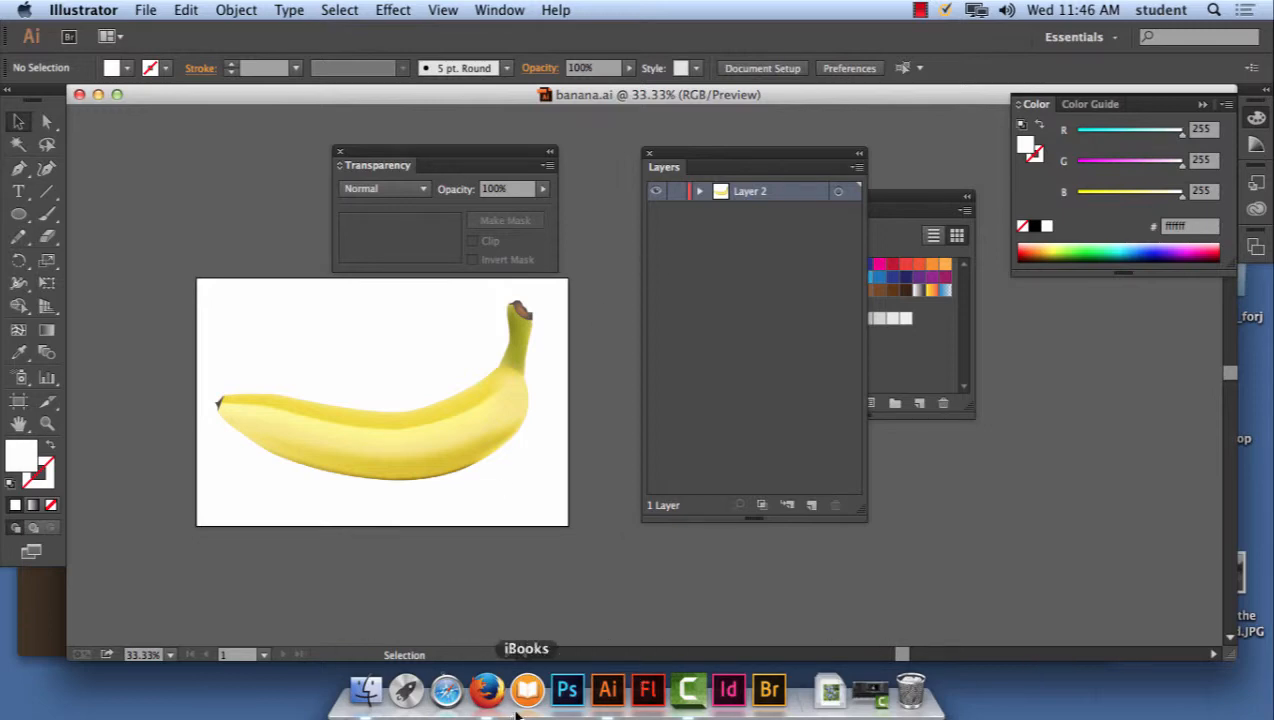
# - Switch to Firefox and search Google for blueberries, showing the image results
pyautogui.click(486, 690)
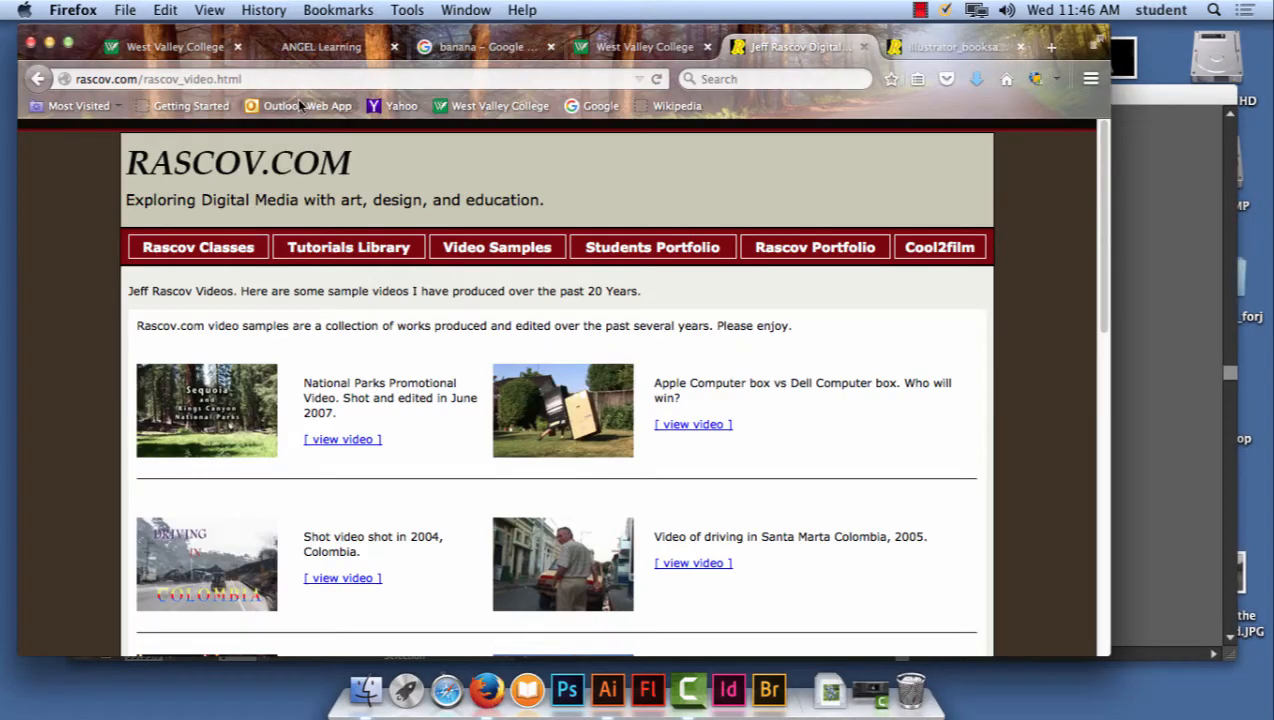
pyautogui.click(595, 106)
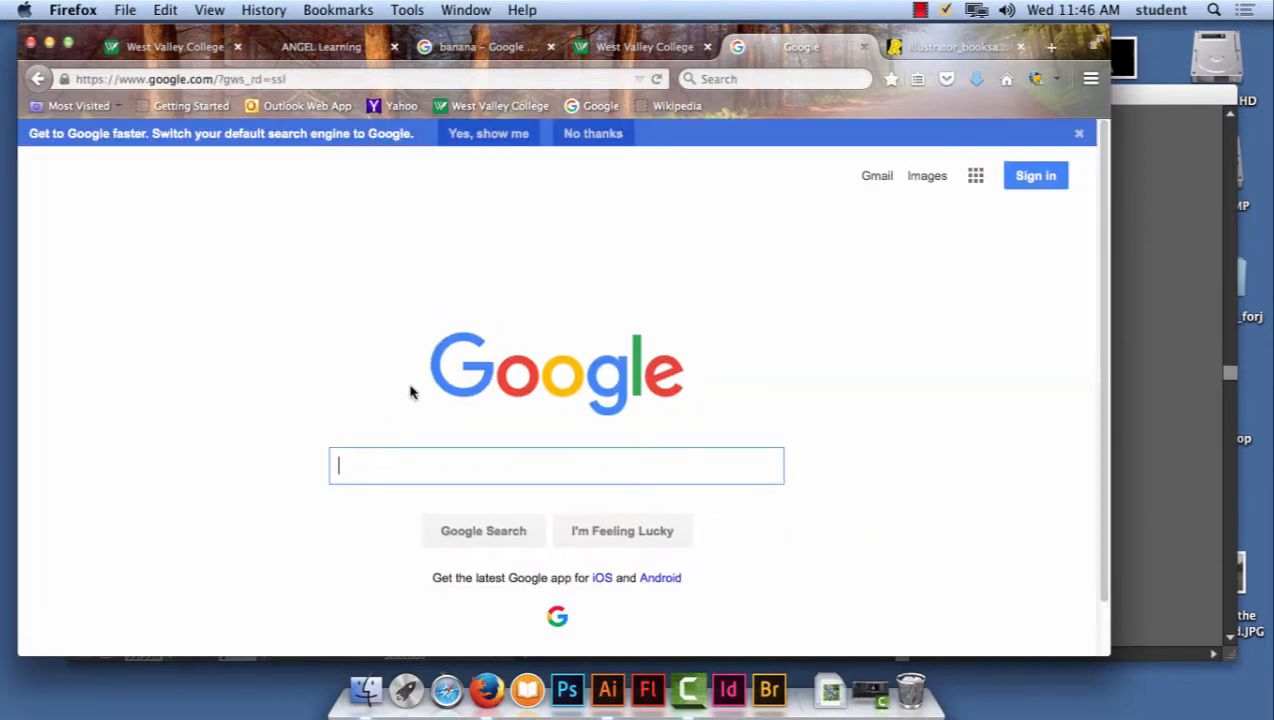
pyautogui.write('bl')
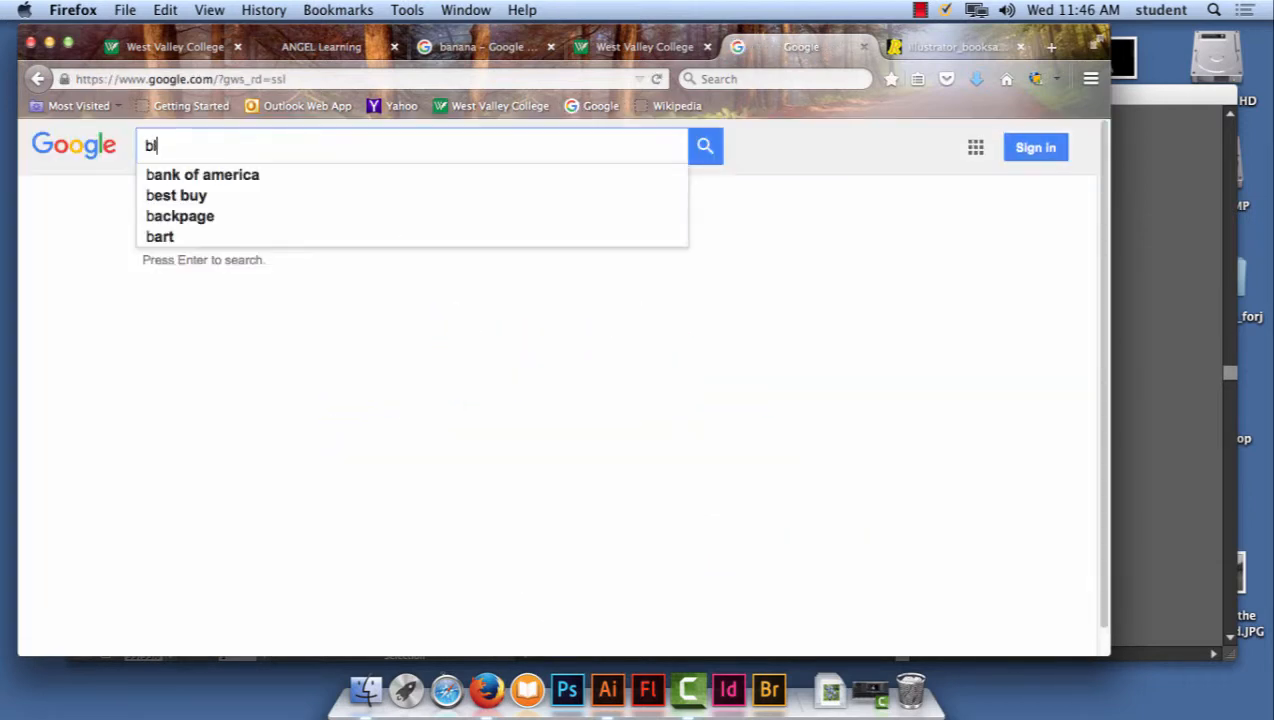
pyautogui.write('ue')
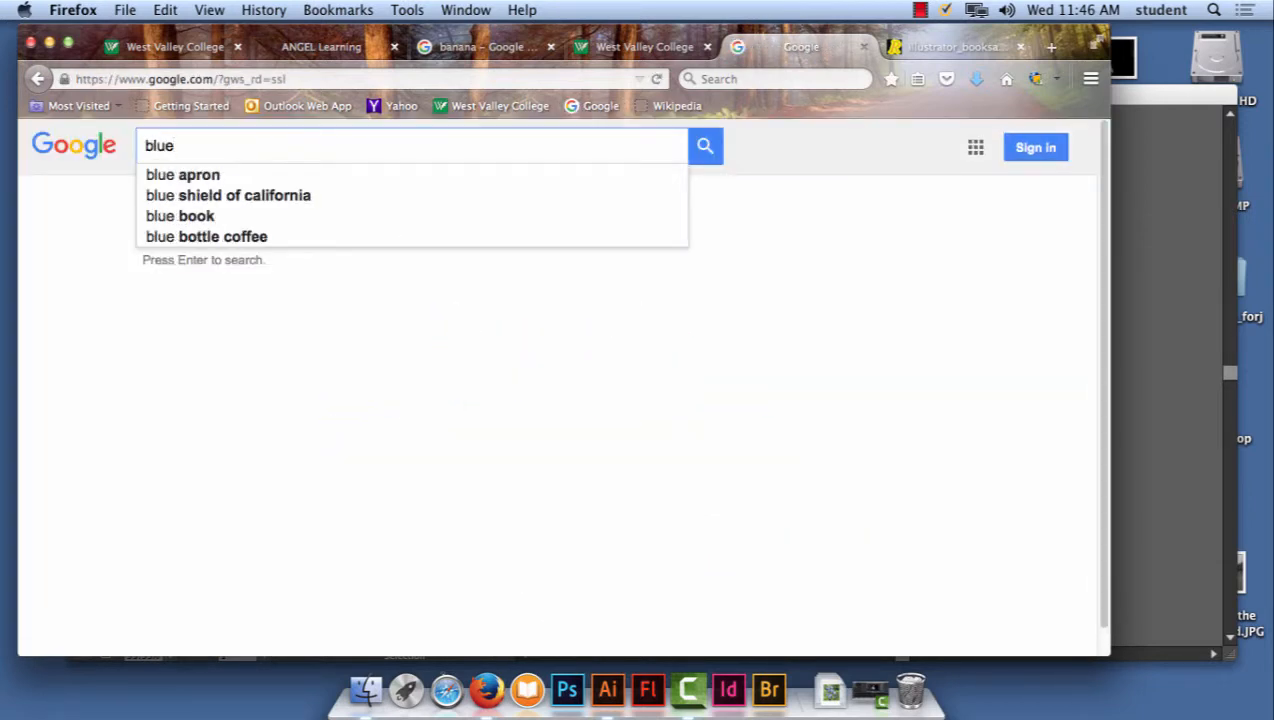
pyautogui.write(' be')
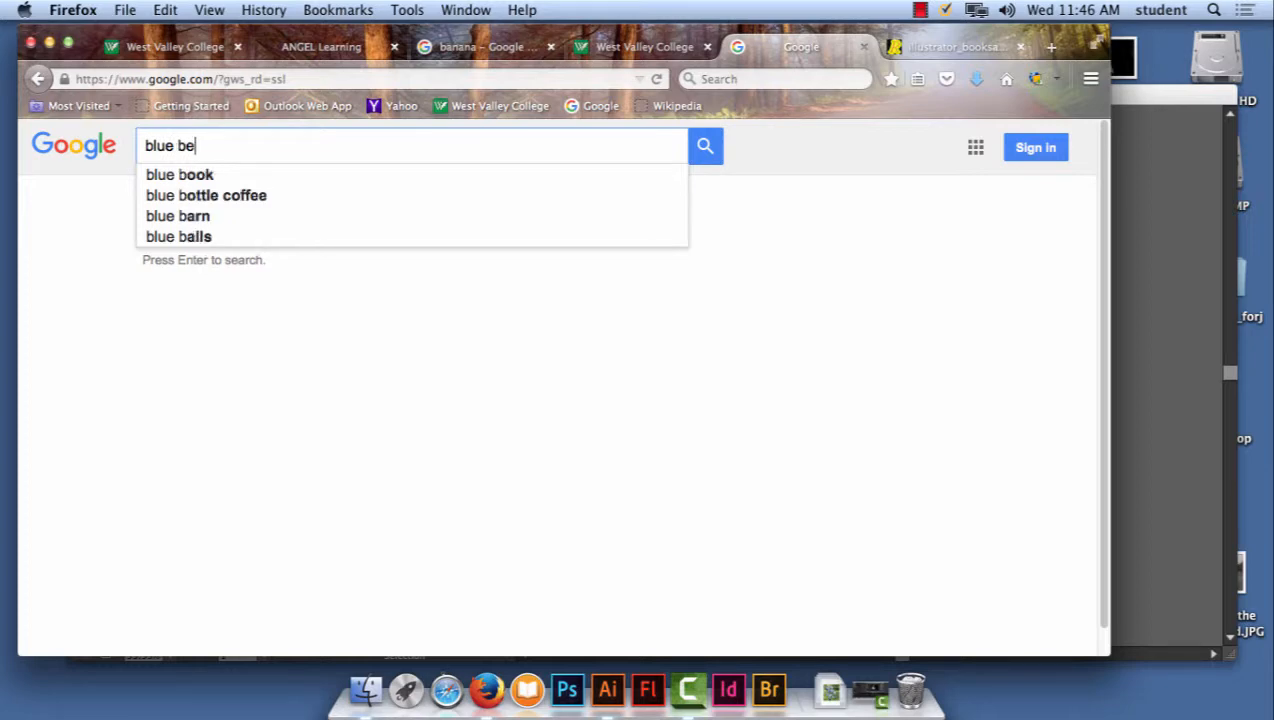
pyautogui.write('rrys')
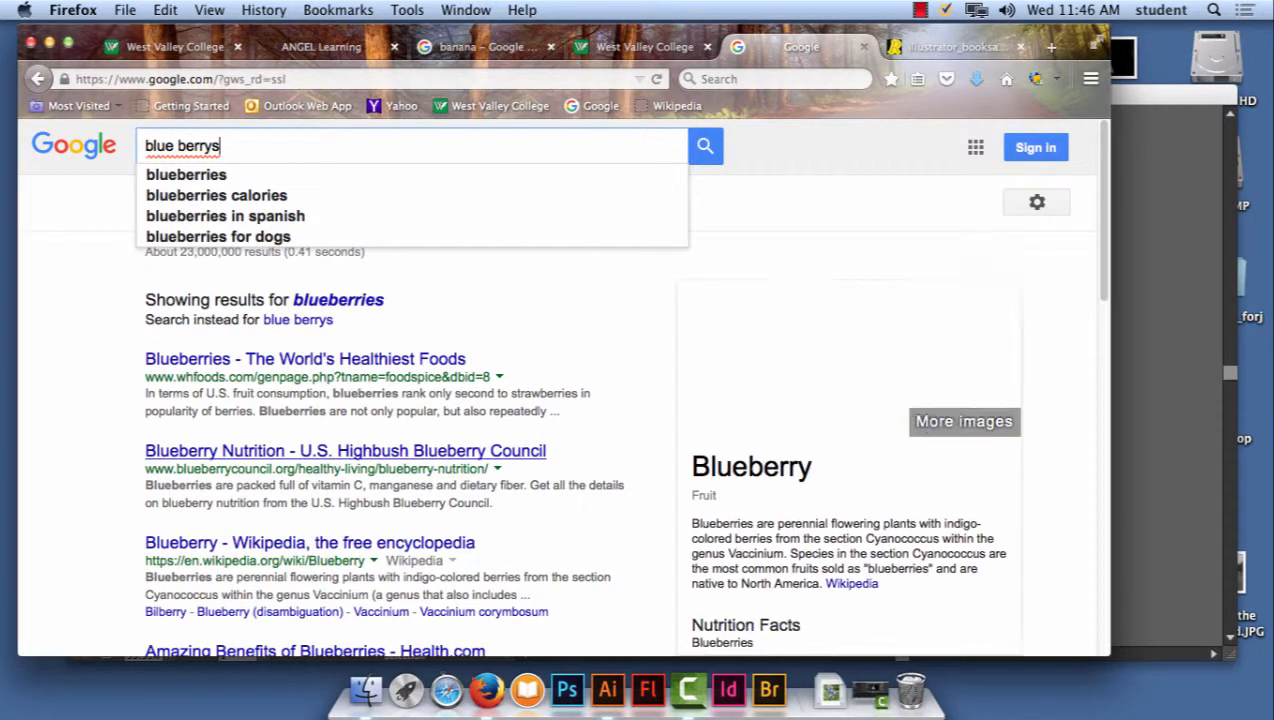
pyautogui.click(188, 175)
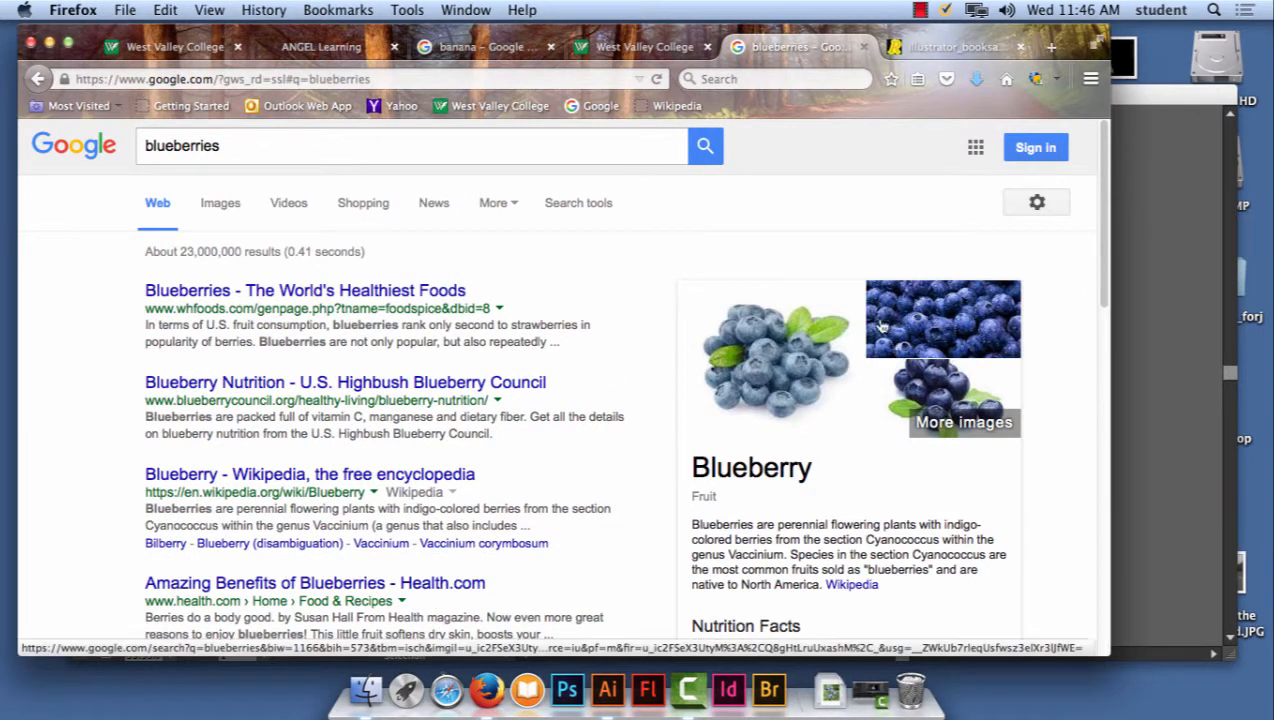
pyautogui.click(220, 204)
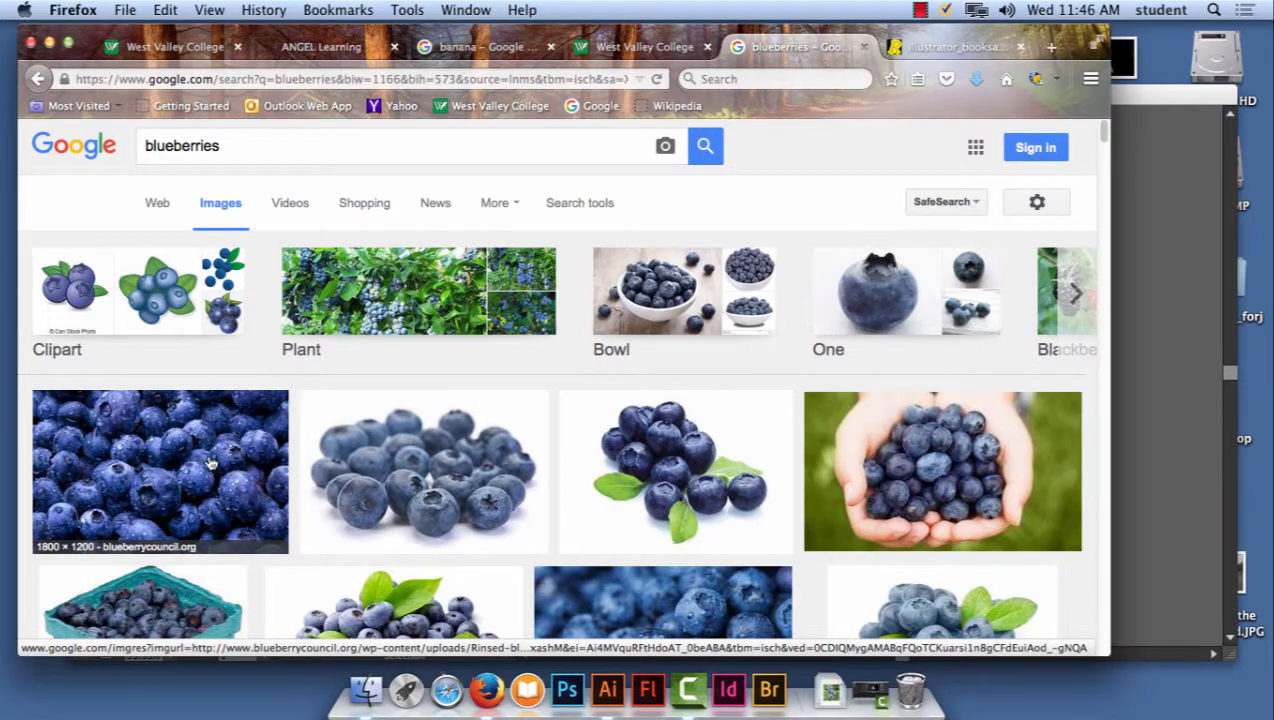
# - Find the 510 × 351 photo of blueberries with mint leaves from kimberlysnyder.com in the image results and copy it
pyautogui.scroll(-5, 668, 430)
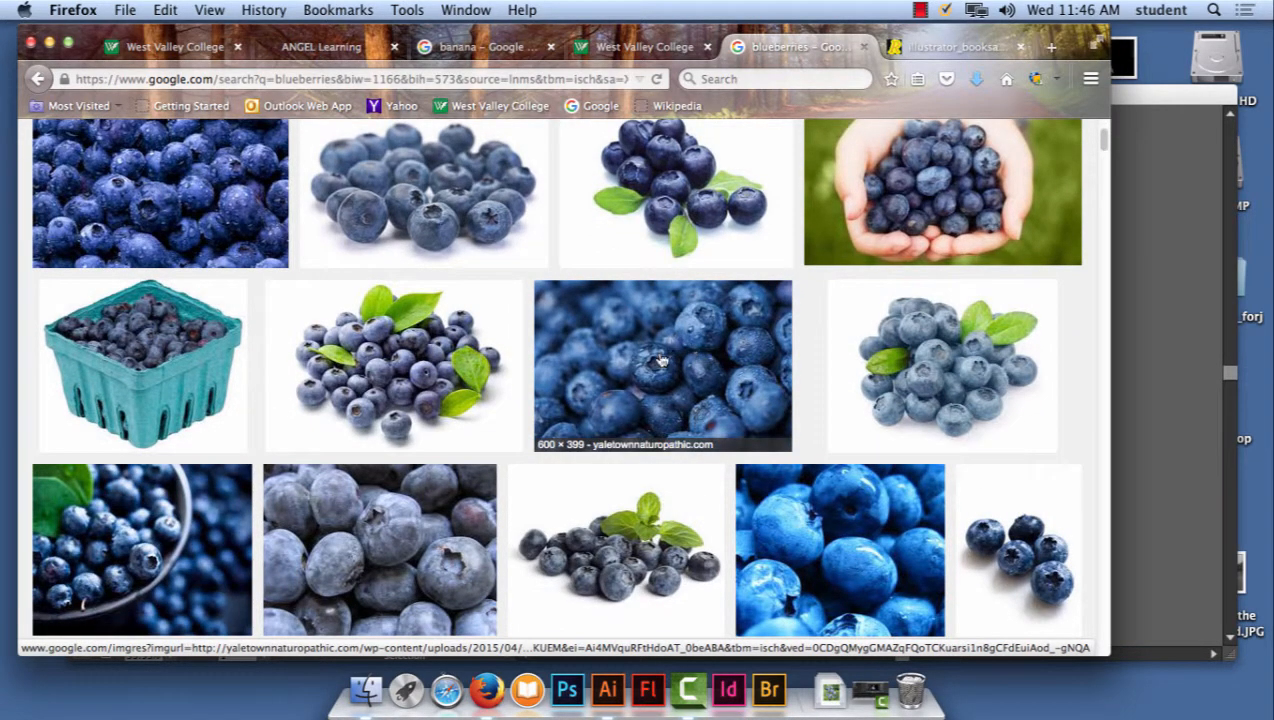
pyautogui.scroll(-10, 655, 372)
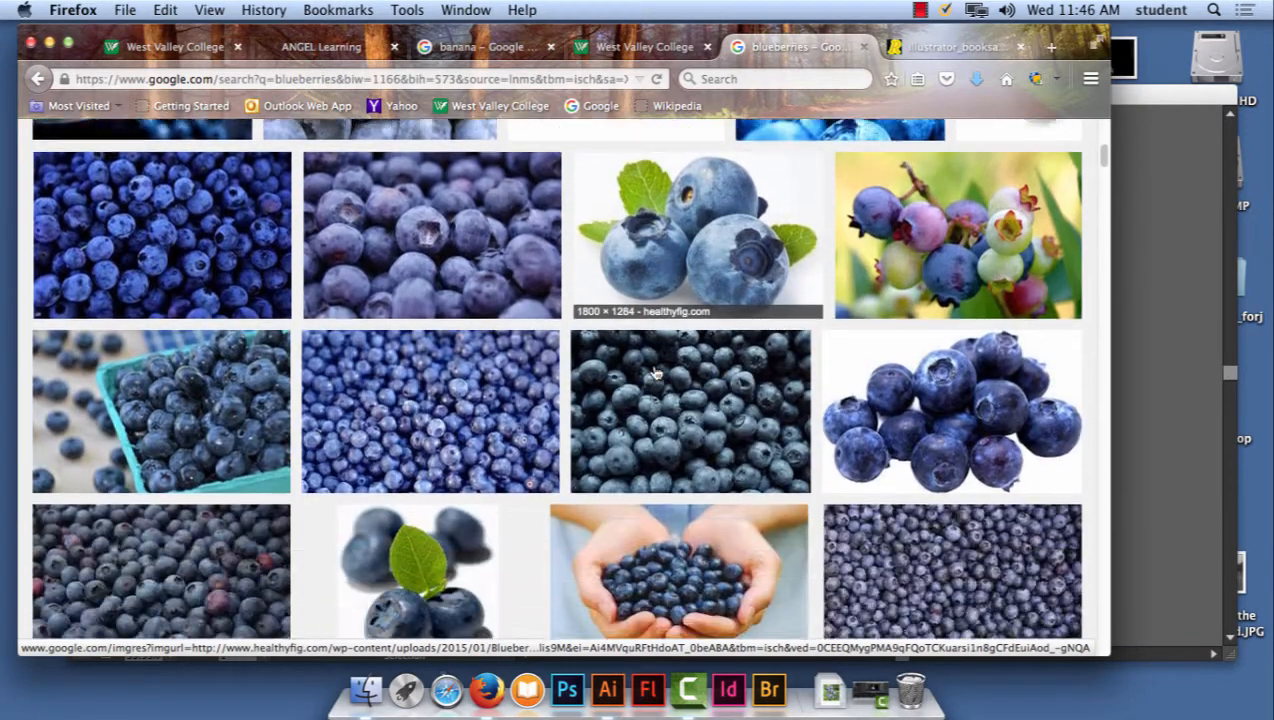
pyautogui.scroll(-10, 655, 372)
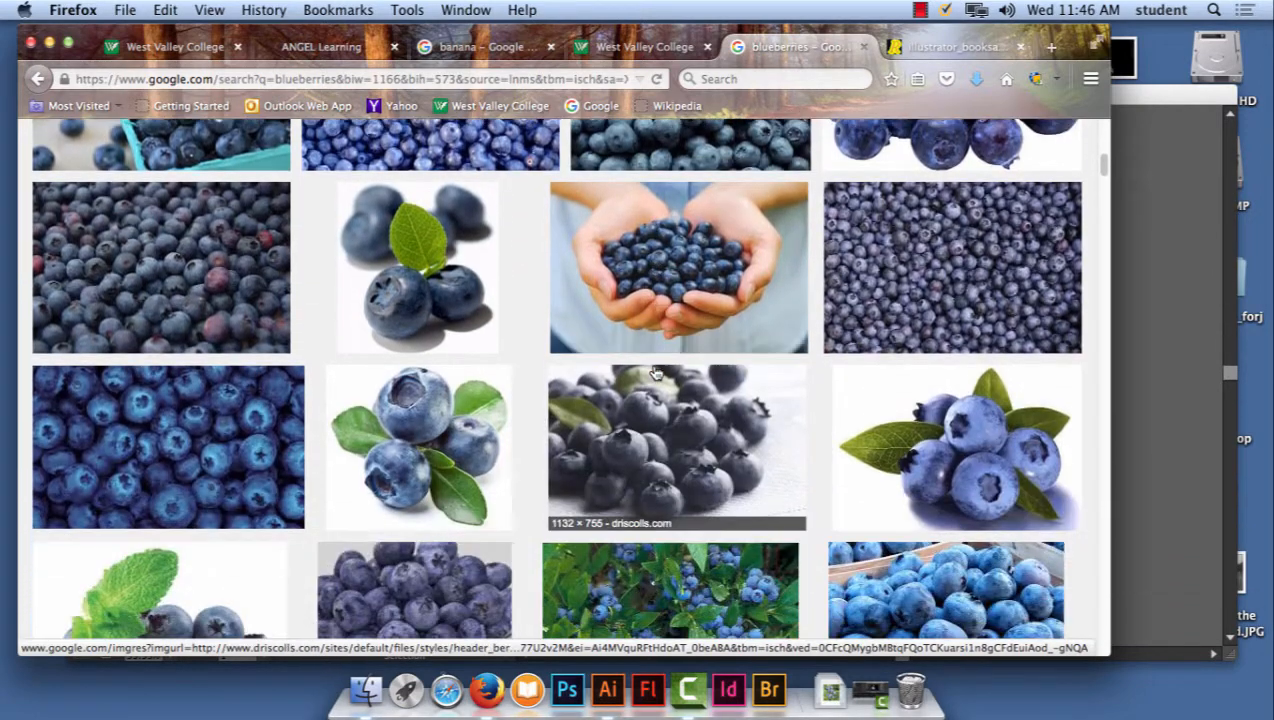
pyautogui.scroll(-6, 655, 372)
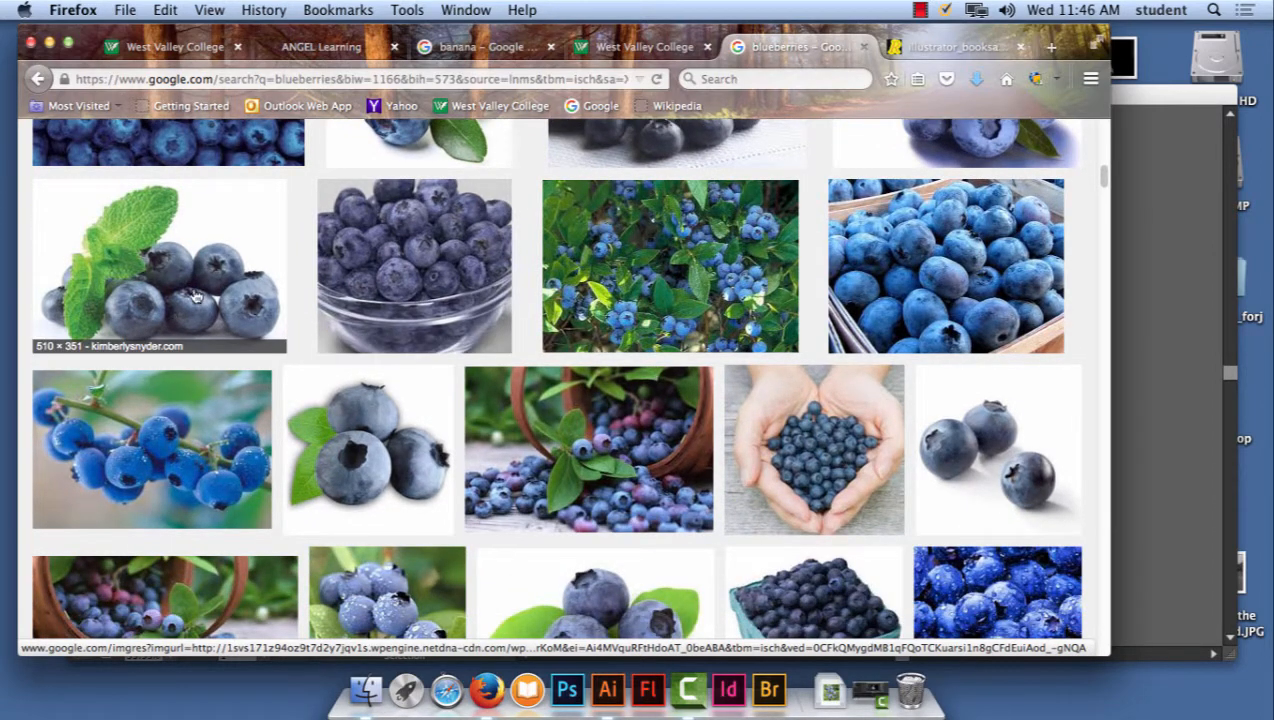
pyautogui.click(194, 298)
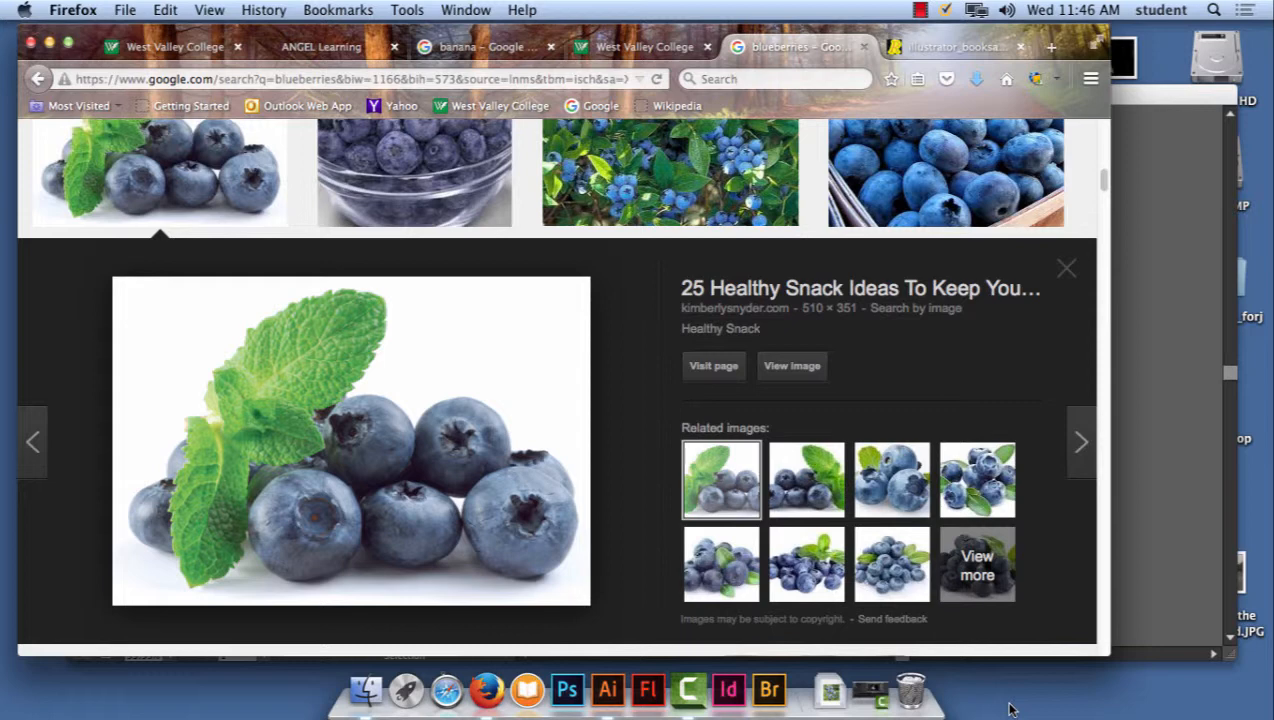
pyautogui.rightClick(386, 467)
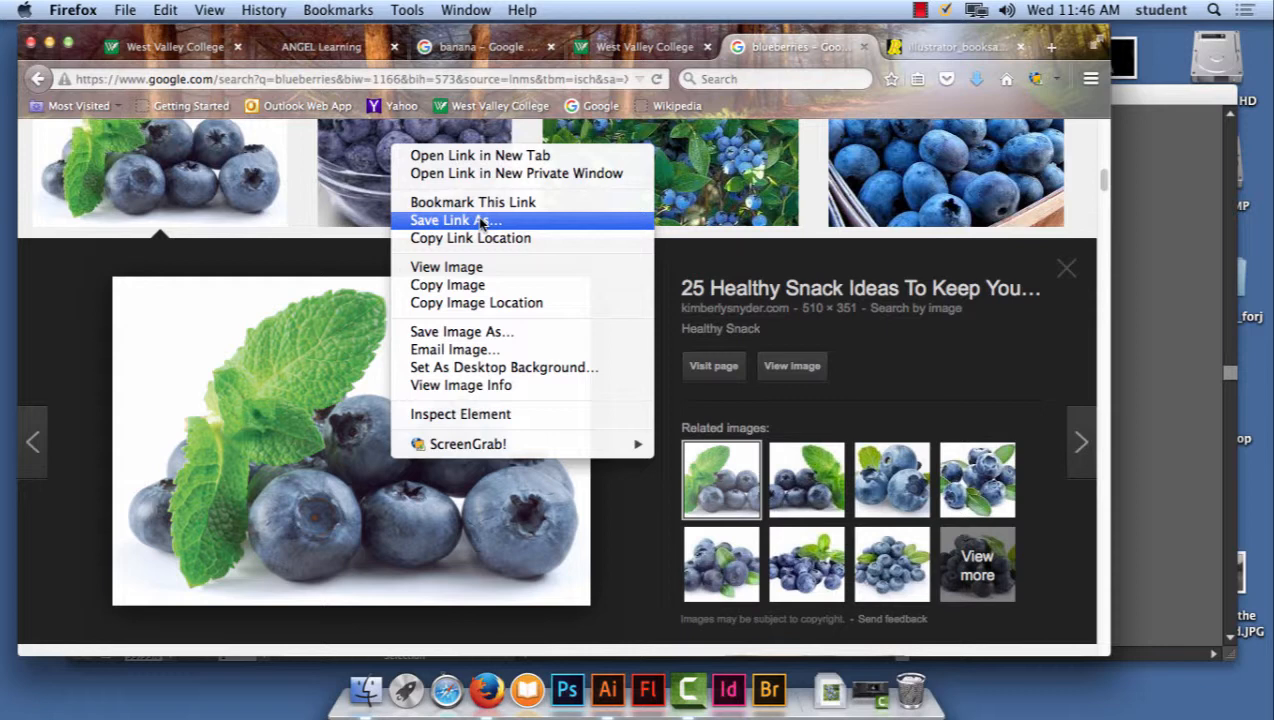
pyautogui.click(478, 287)
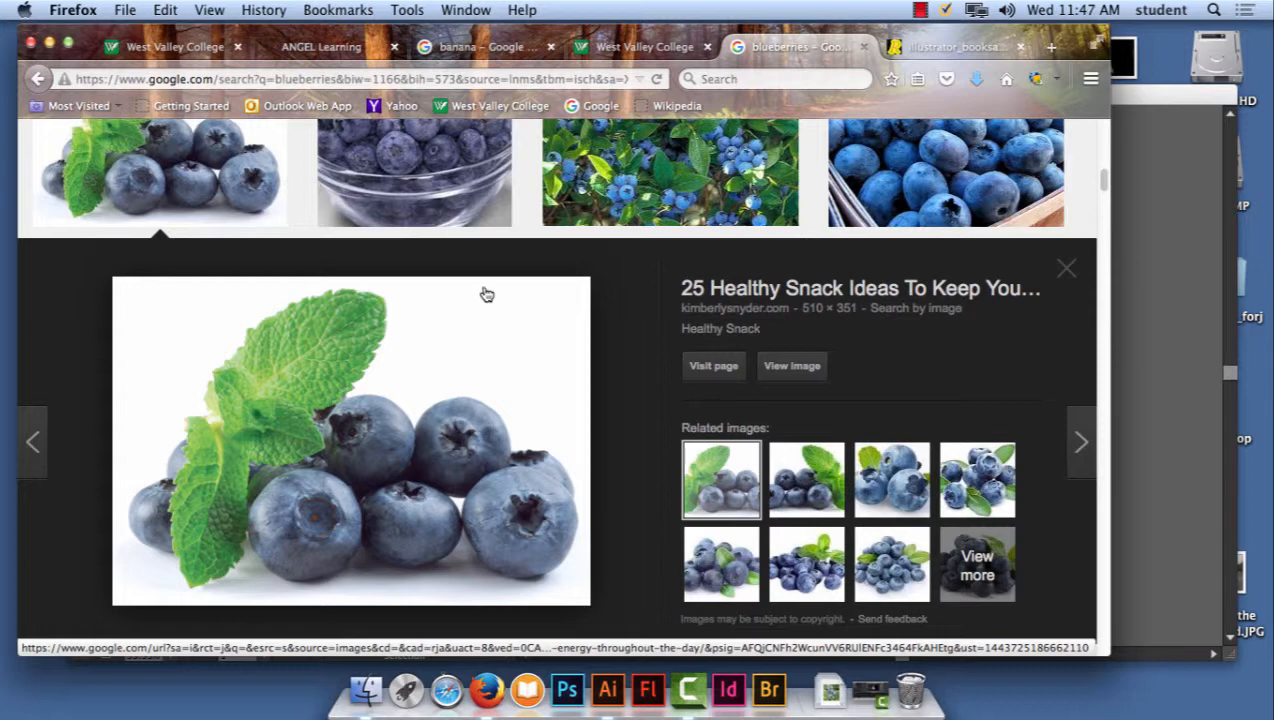
# - Open youtube.com in a new tab and search its videos for "outsiders"
pyautogui.click(126, 10)
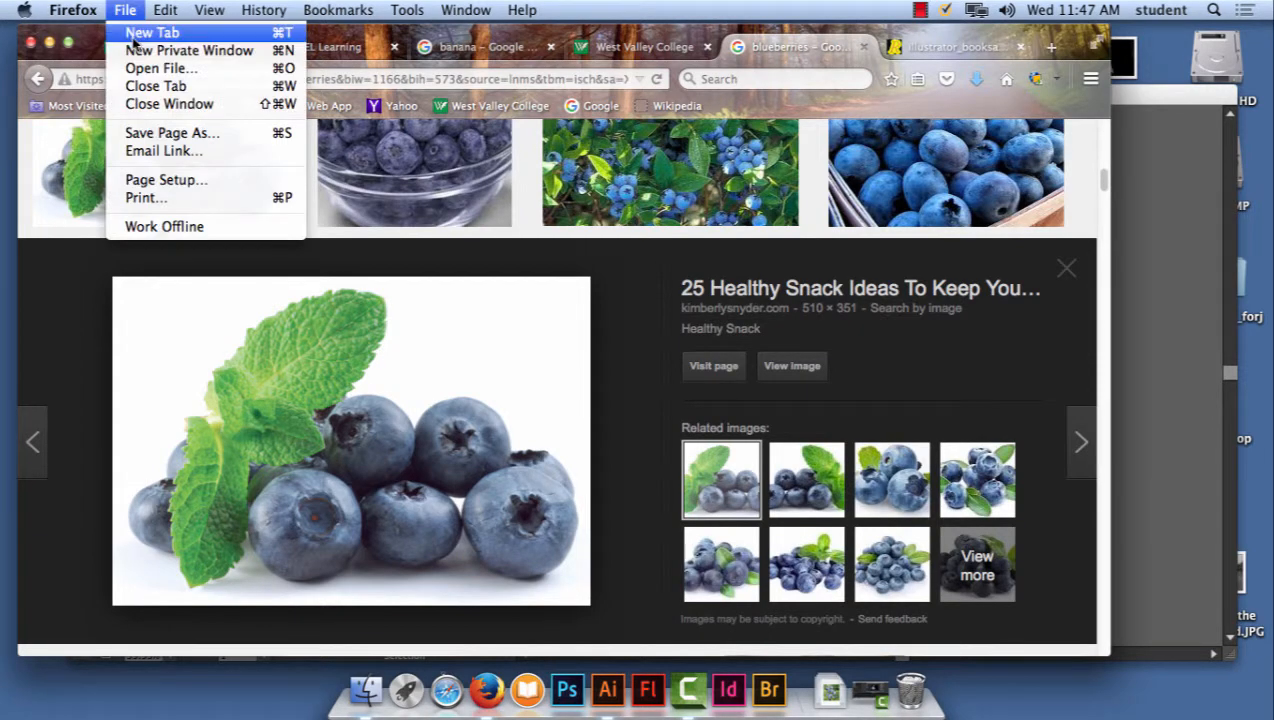
pyautogui.click(133, 38)
pyautogui.write('youtube.co')
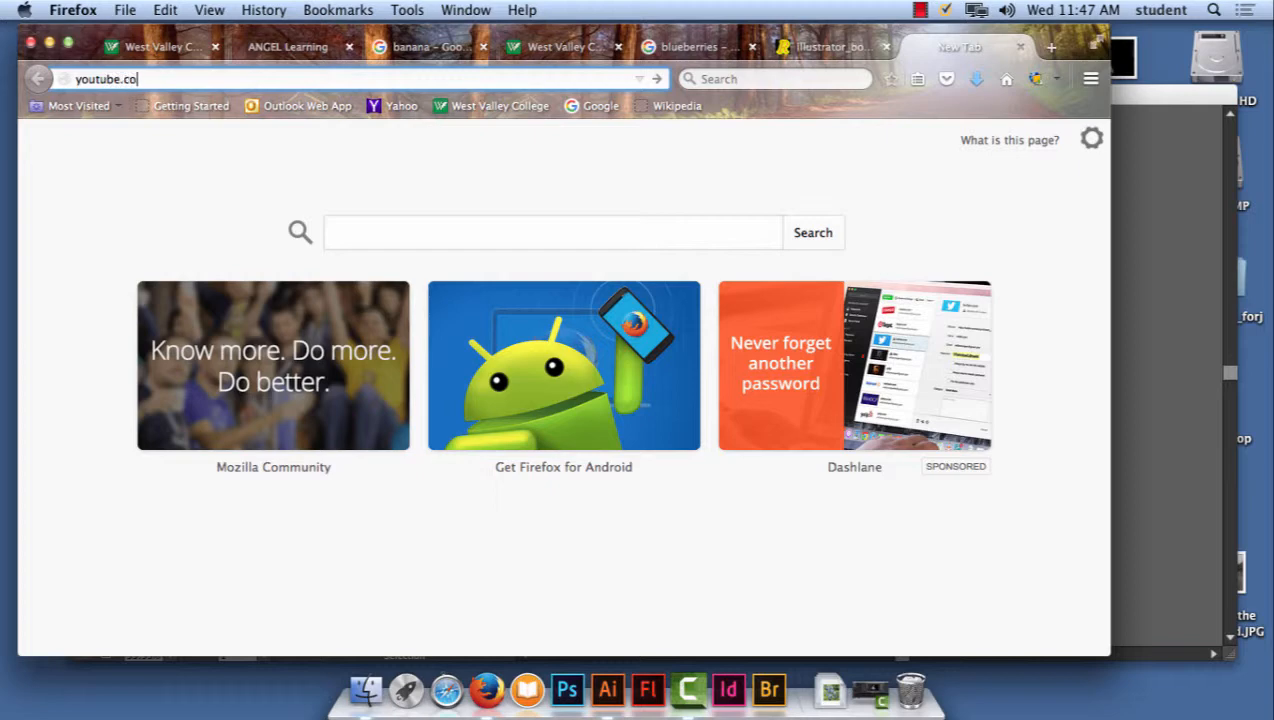
pyautogui.write('m')
pyautogui.press('Return')
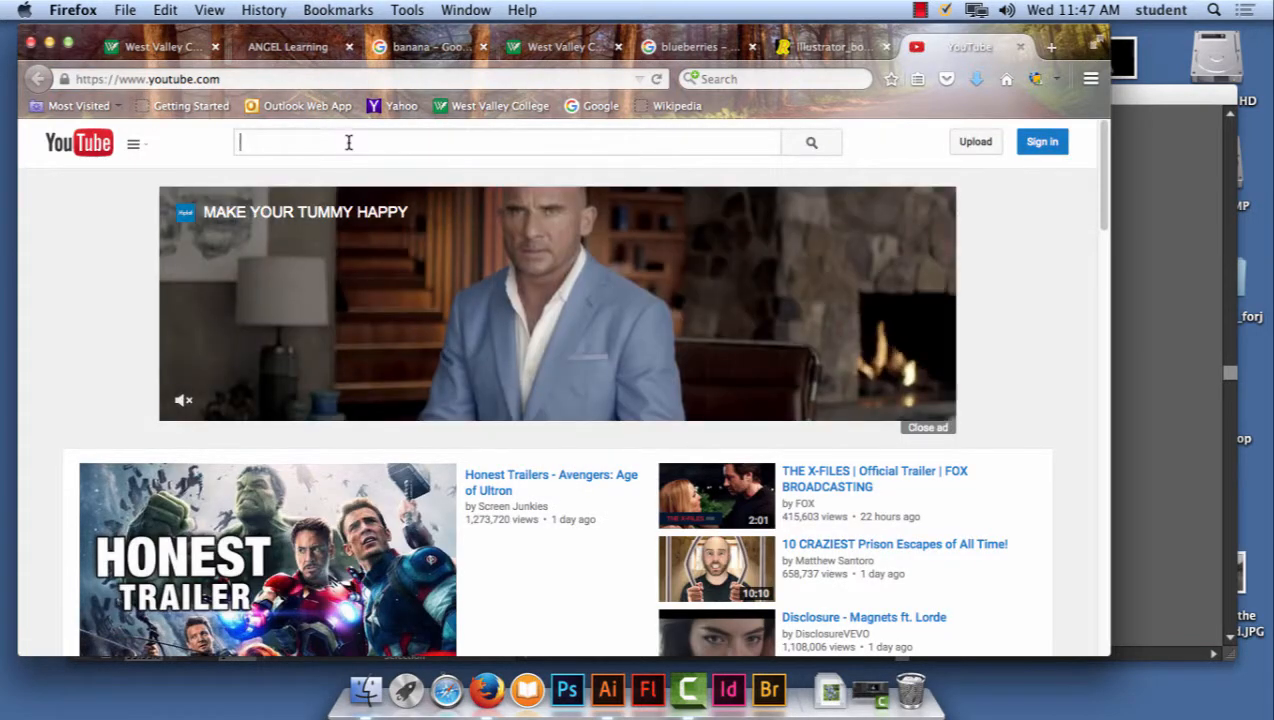
pyautogui.write('outsi')
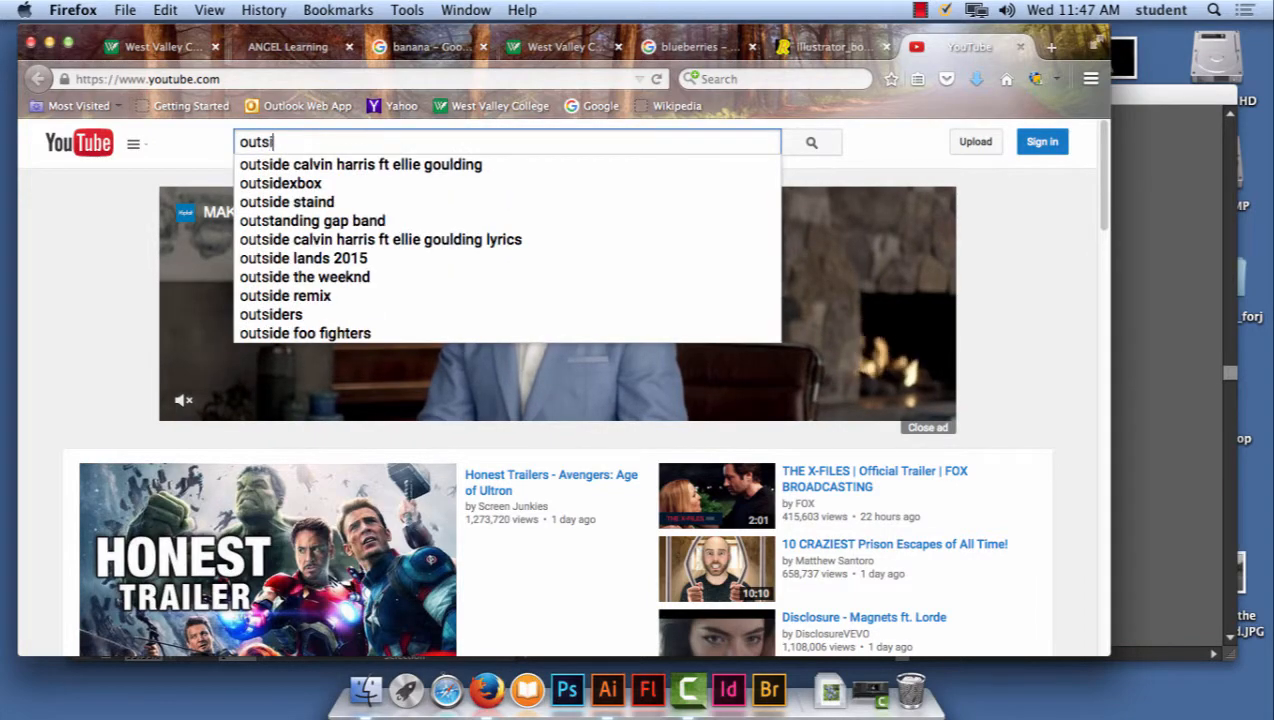
pyautogui.write('ders')
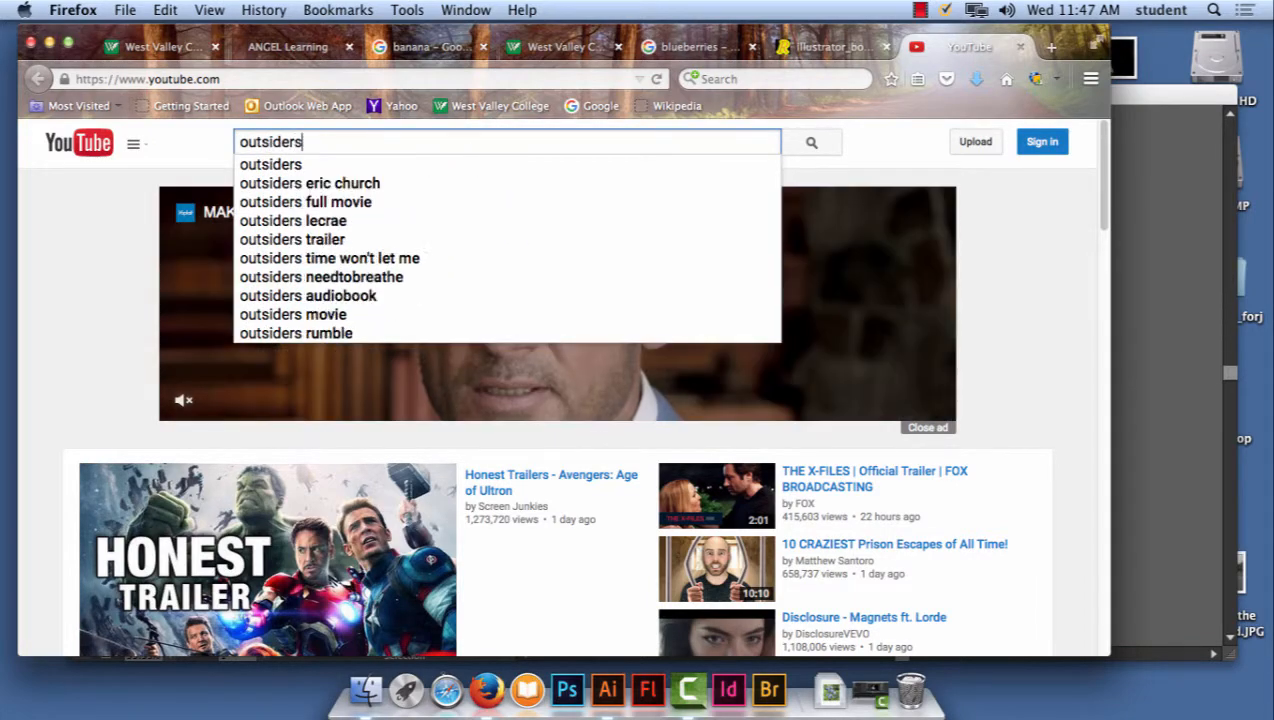
pyautogui.click(299, 166)
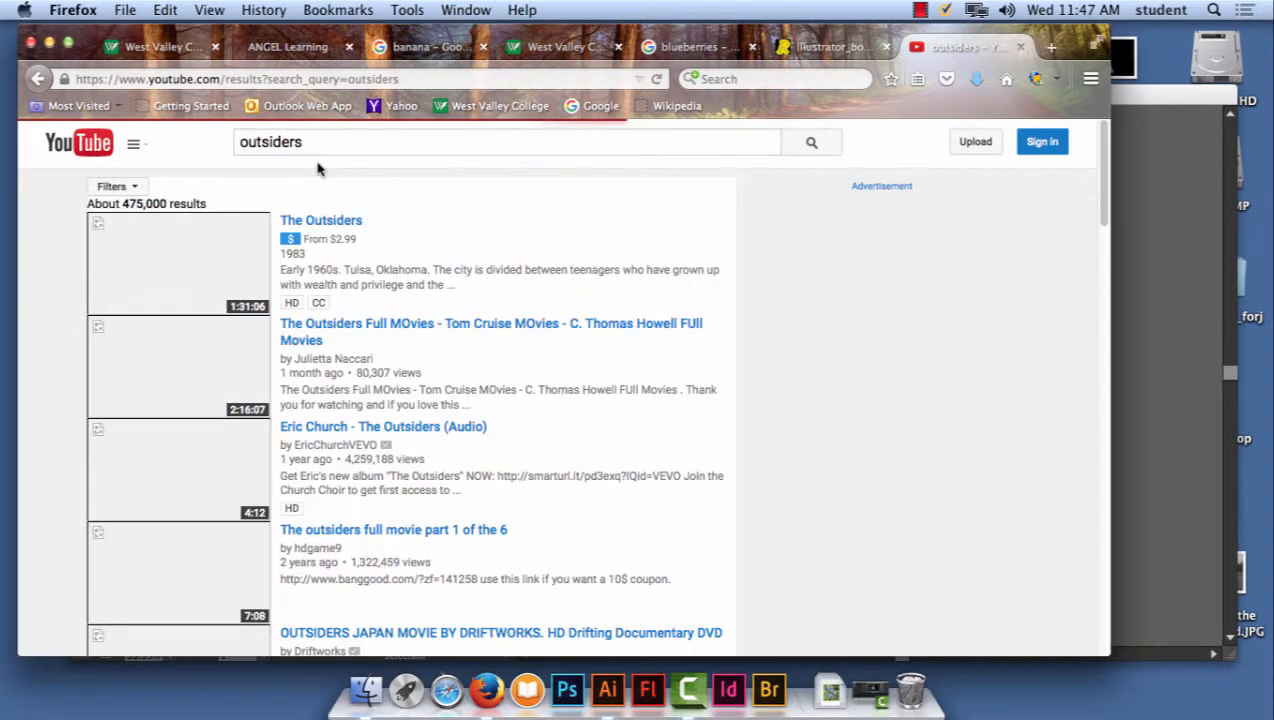
# - Refine the video search to "outsiders do for jonny" and play the clip The Outsiders "Do it for Johnny" at a higher volume
pyautogui.click(333, 138)
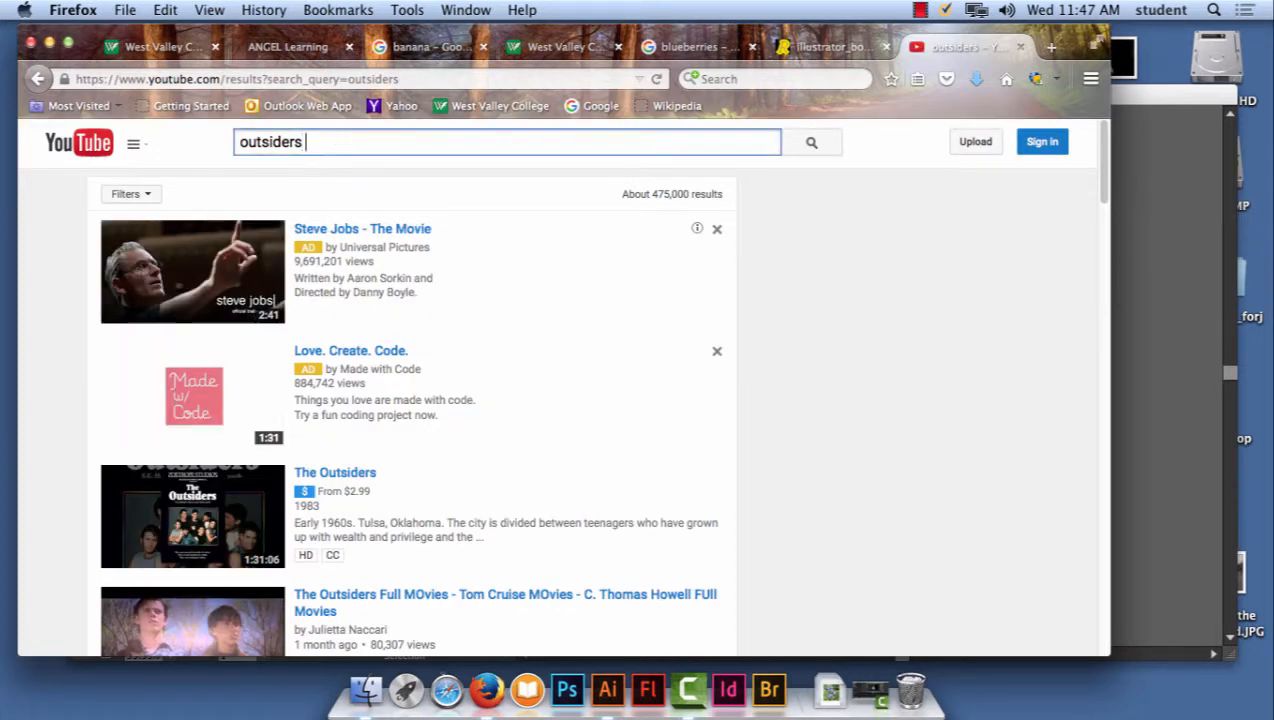
pyautogui.write('do for j')
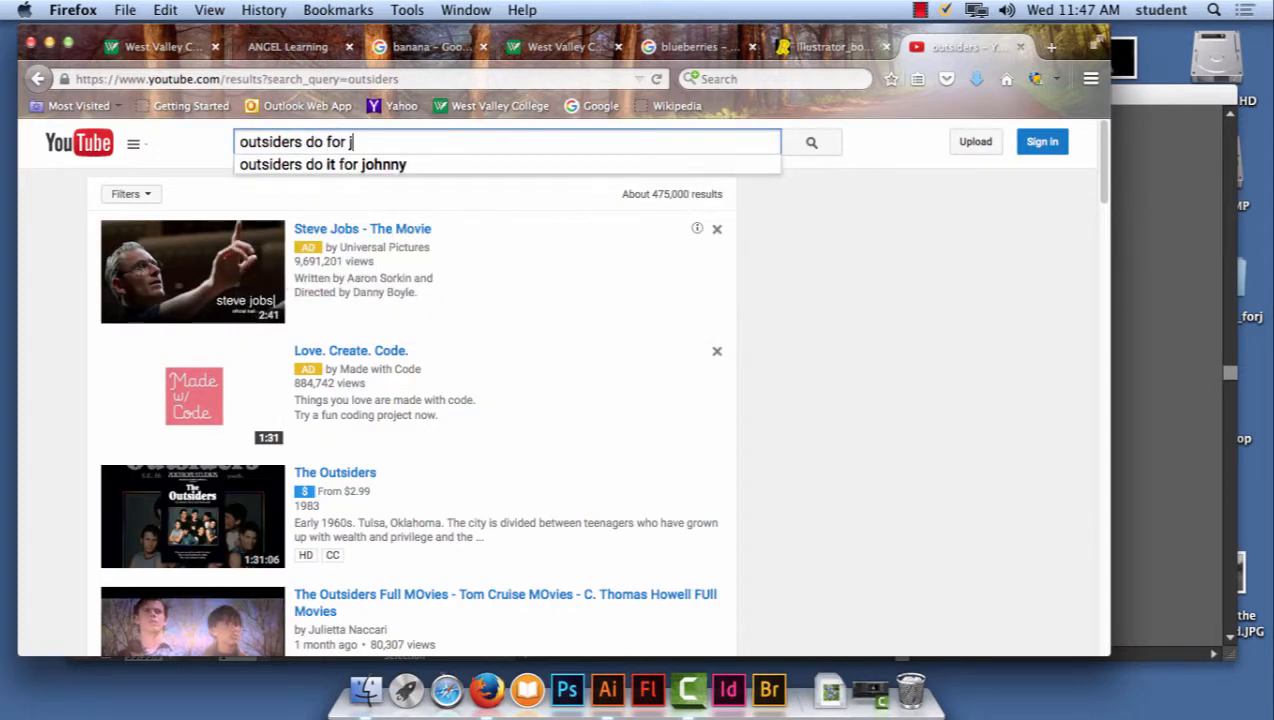
pyautogui.write('onny')
pyautogui.press('Return')
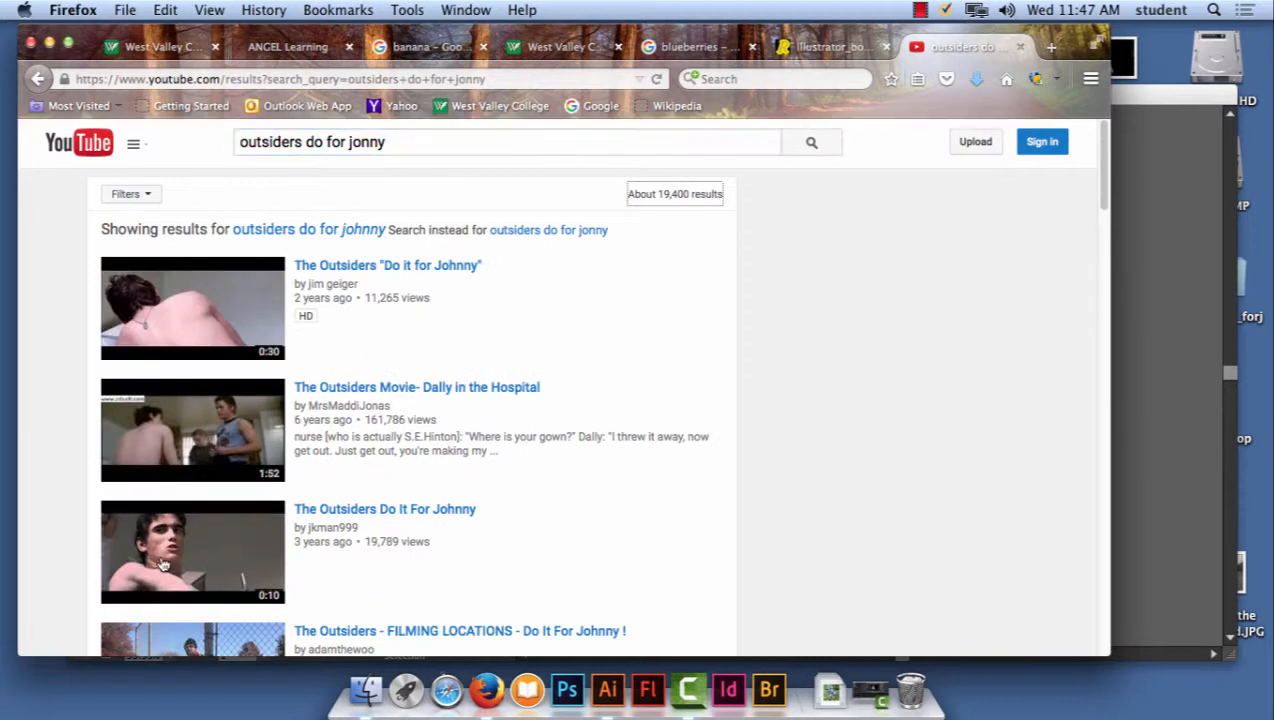
pyautogui.click(418, 266)
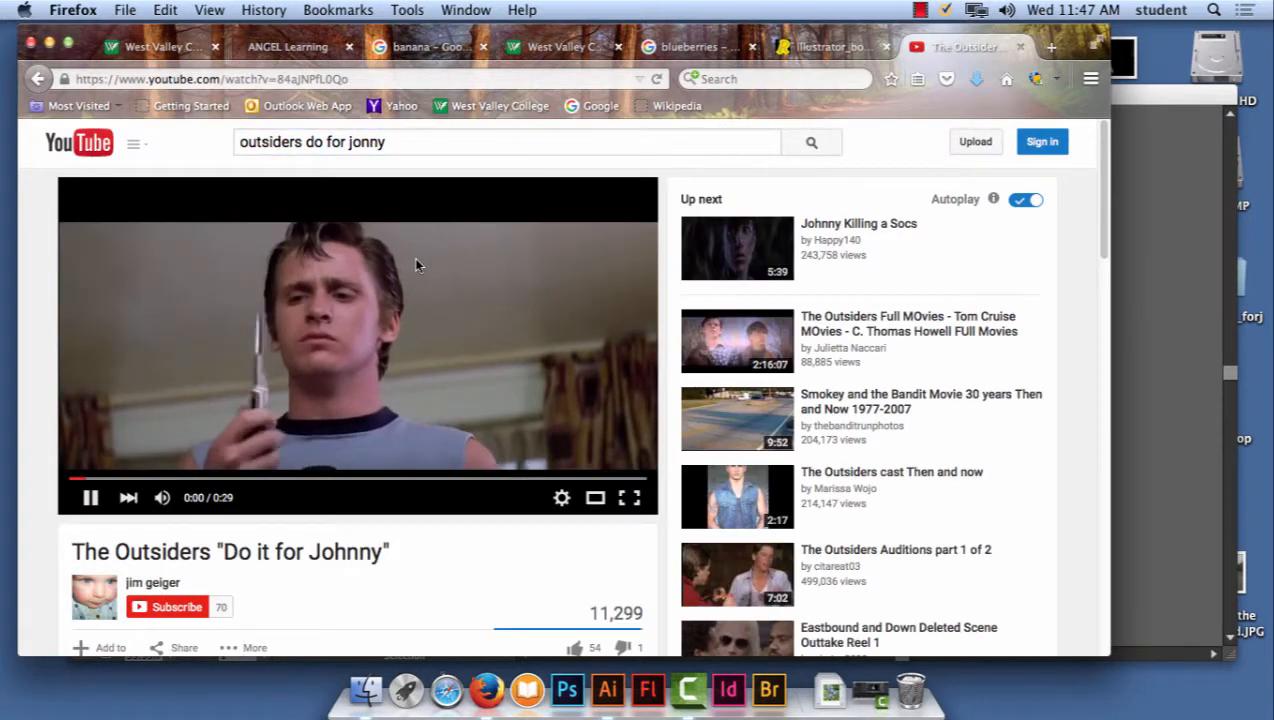
pyautogui.press('XF86AudioRaiseVolume')
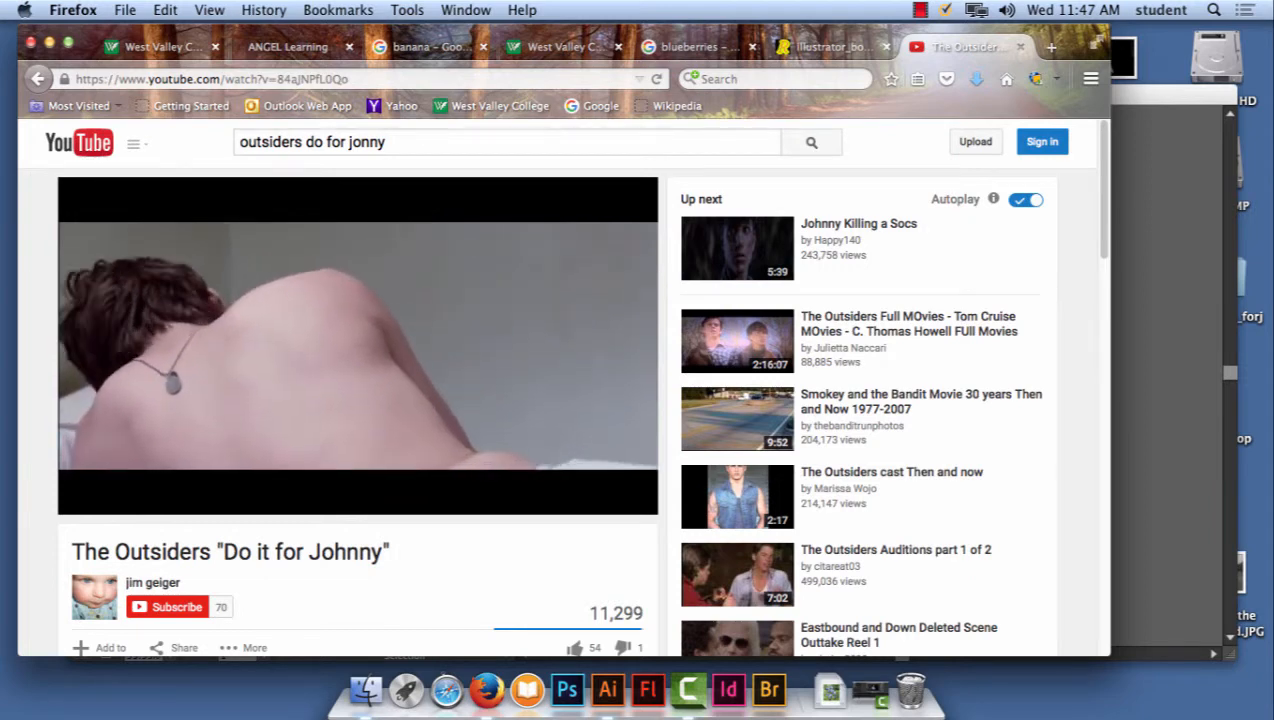
# - Raise the clip's volume, close the YouTube tab once the clip has been watched, and switch back to Illustrator
pyautogui.press('XF86AudioRaiseVolume')
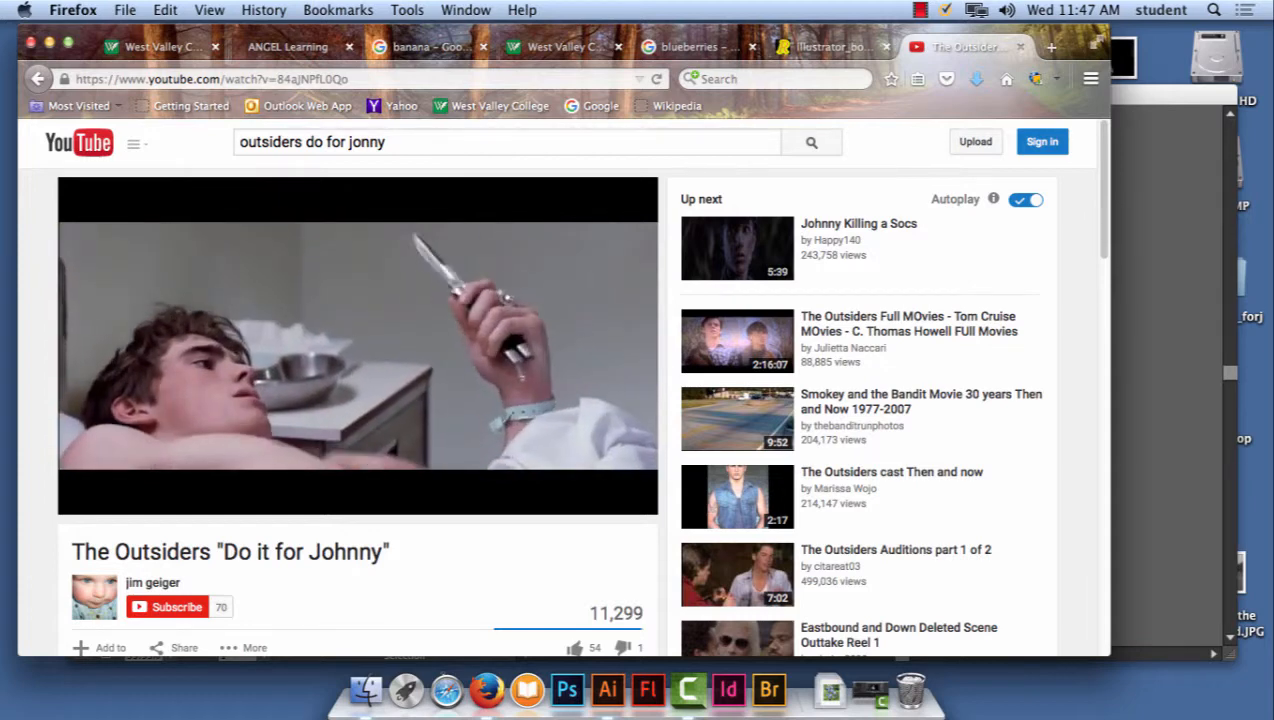
pyautogui.click(1020, 47)
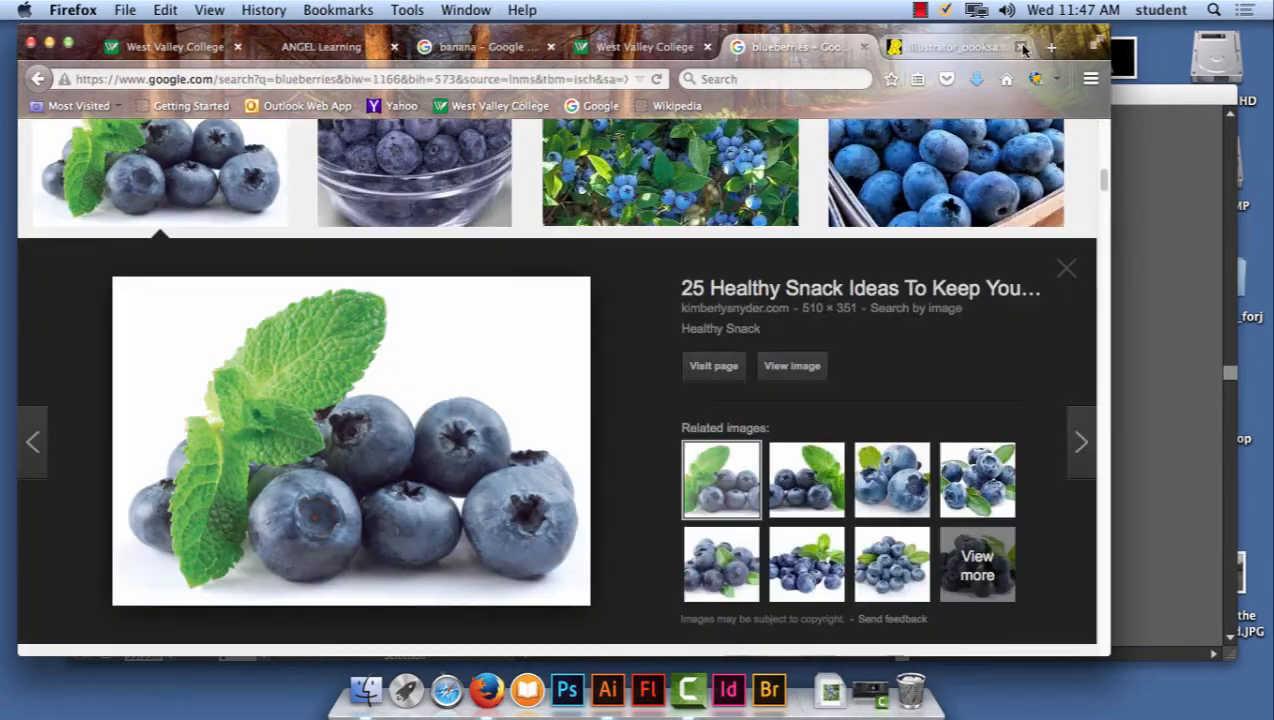
pyautogui.click(1022, 47)
pyautogui.click(1147, 478)
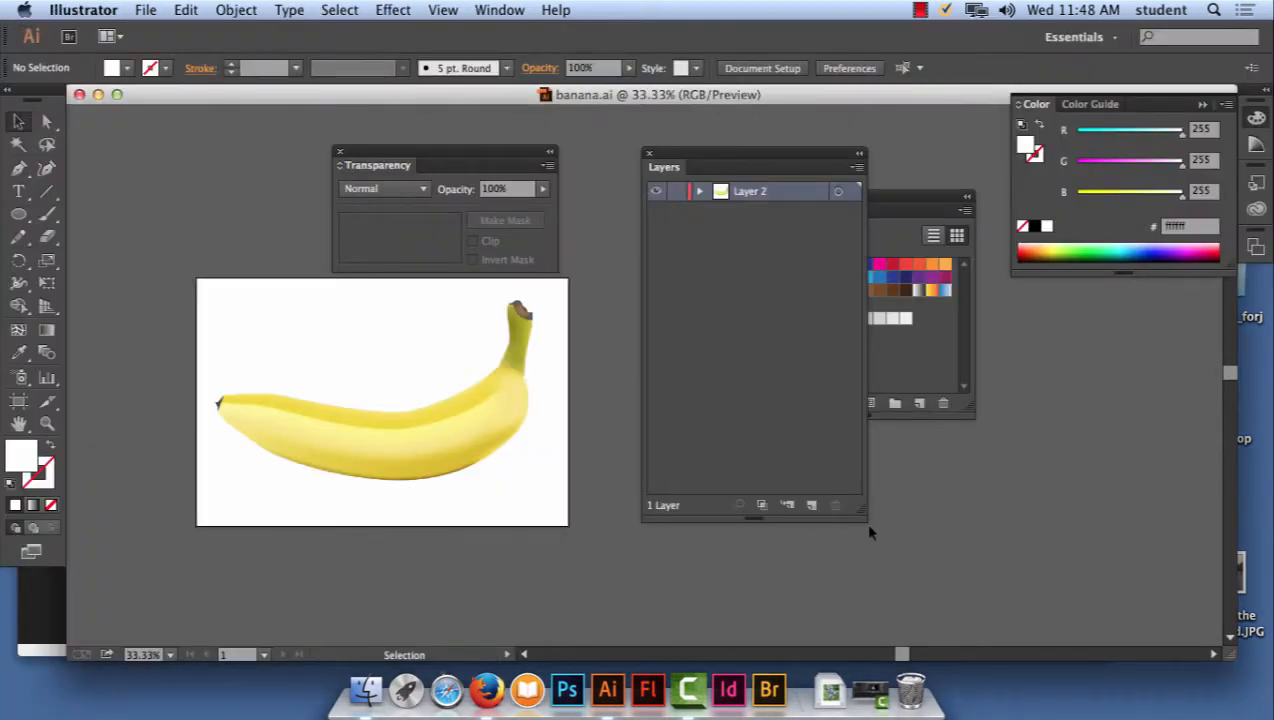
# - Create a new 11 × 8.5 in Letter landscape RGB document and paste the copied blueberry photo into it
pyautogui.click(154, 9)
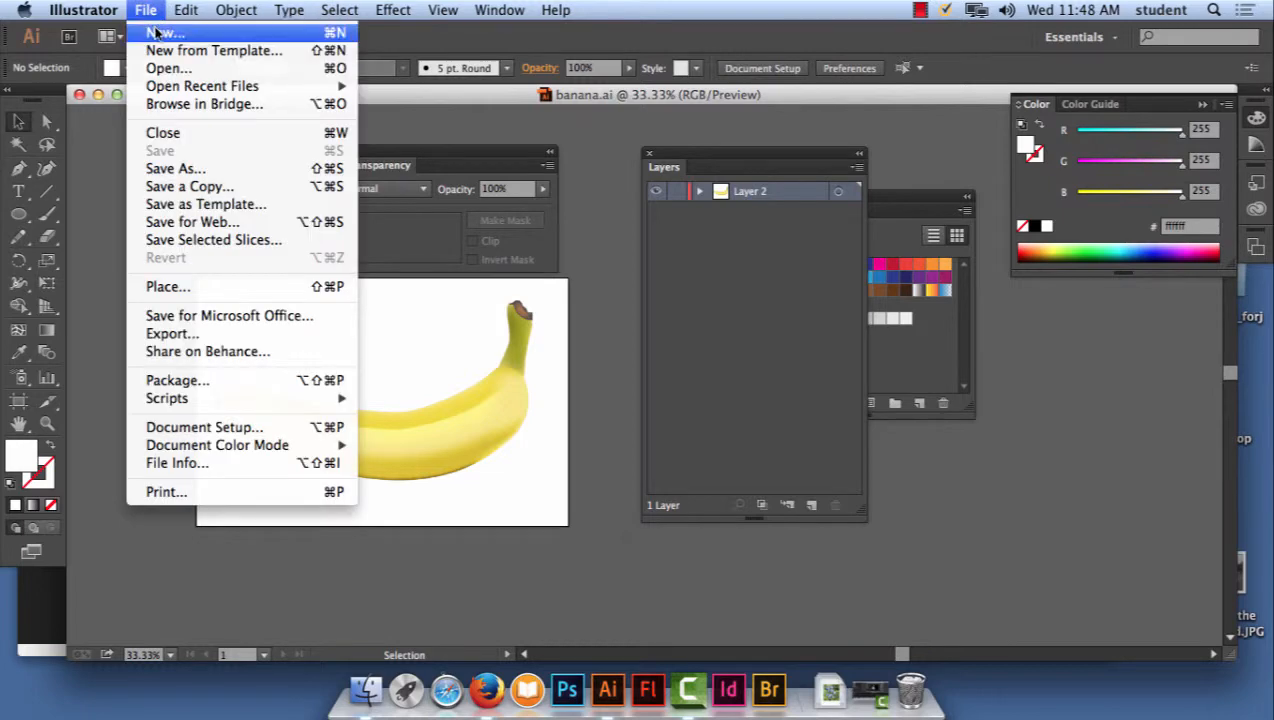
pyautogui.click(158, 33)
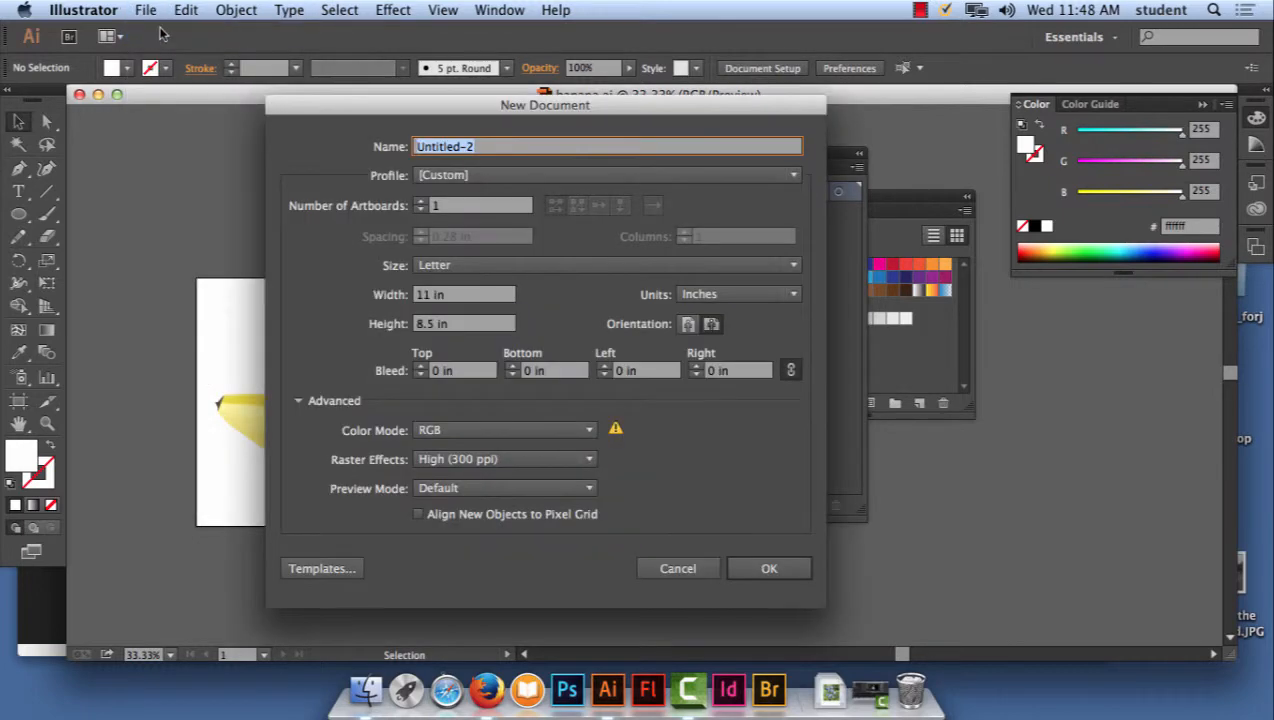
pyautogui.click(764, 568)
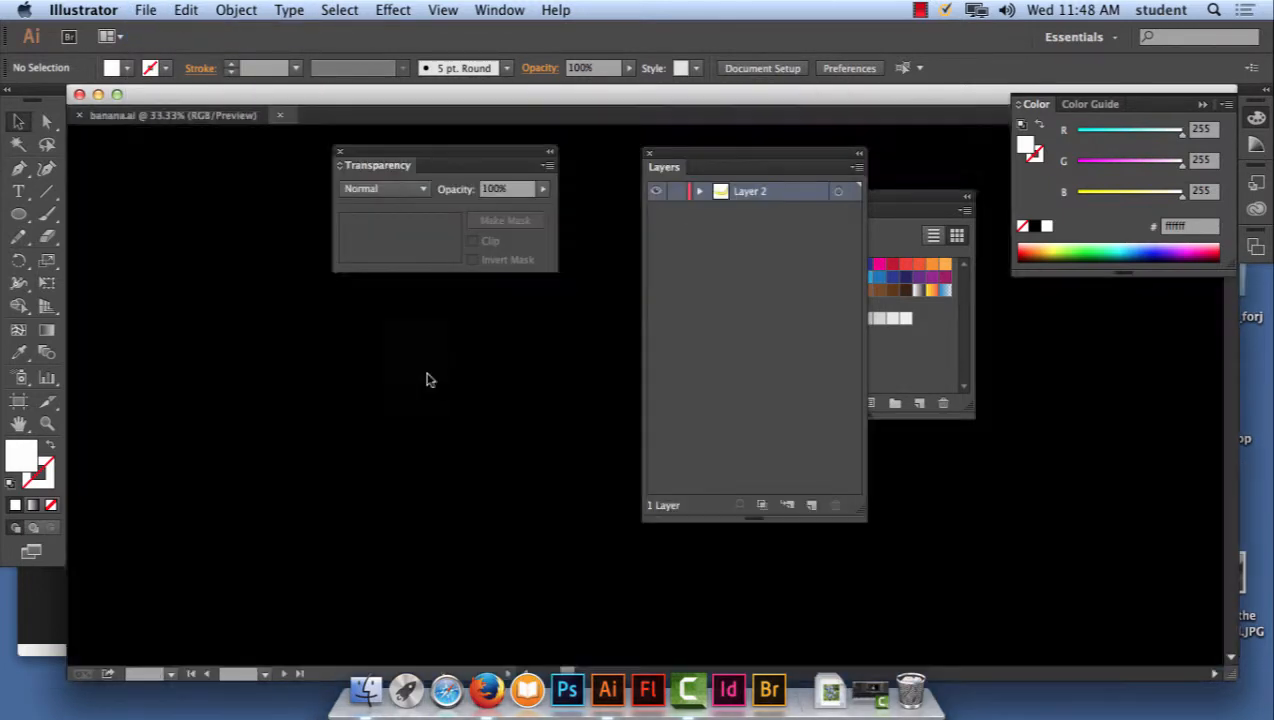
pyautogui.press('super+v')
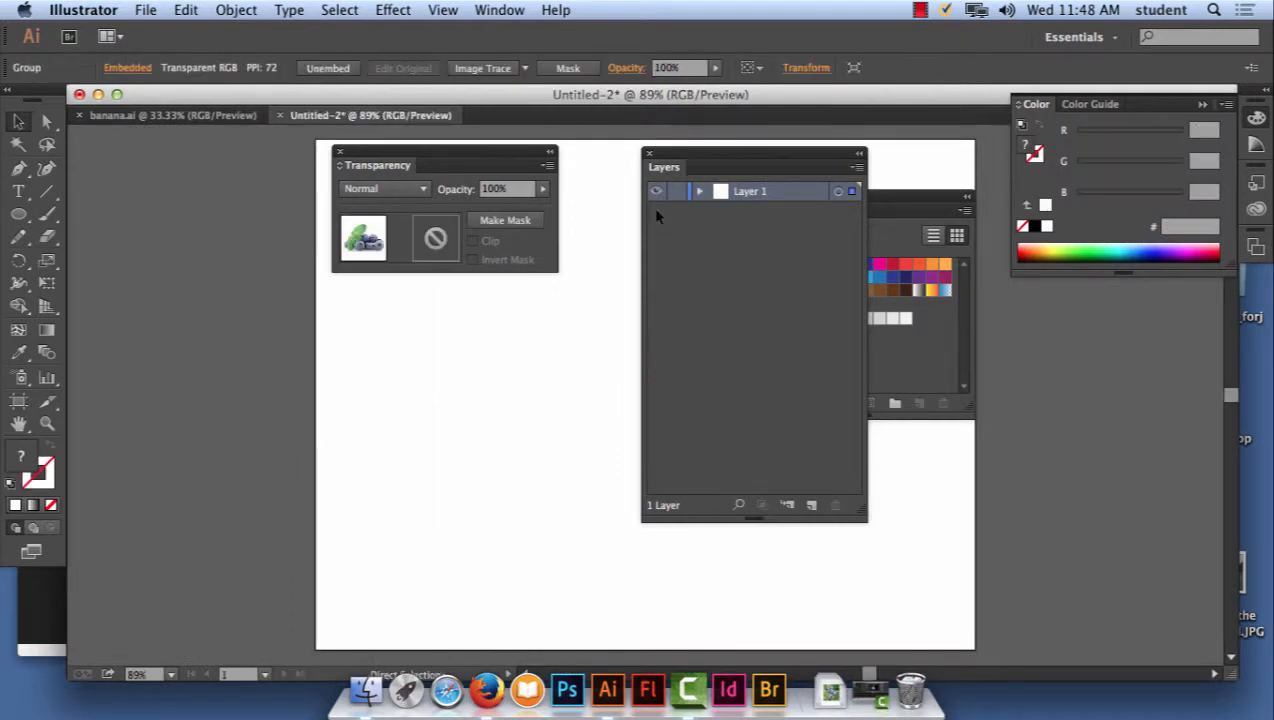
pyautogui.moveTo(281, 384); pyautogui.dragTo(212, 368)
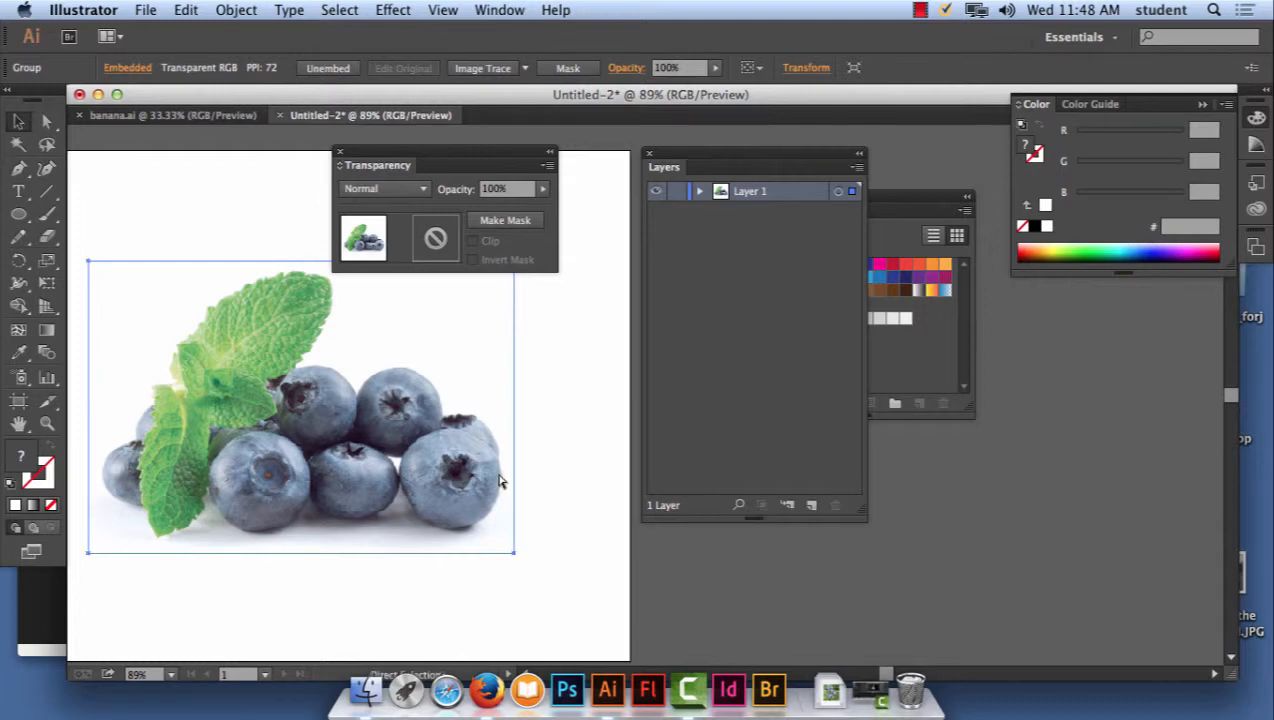
# - Rearrange the floating Layers and Transparency panels so that they leave the large front blueberry uncovered
pyautogui.press('super+equal')
pyautogui.press('super+equal')
pyautogui.press('super+equal')
pyautogui.moveTo(285, 552); pyautogui.dragTo(436, 400)
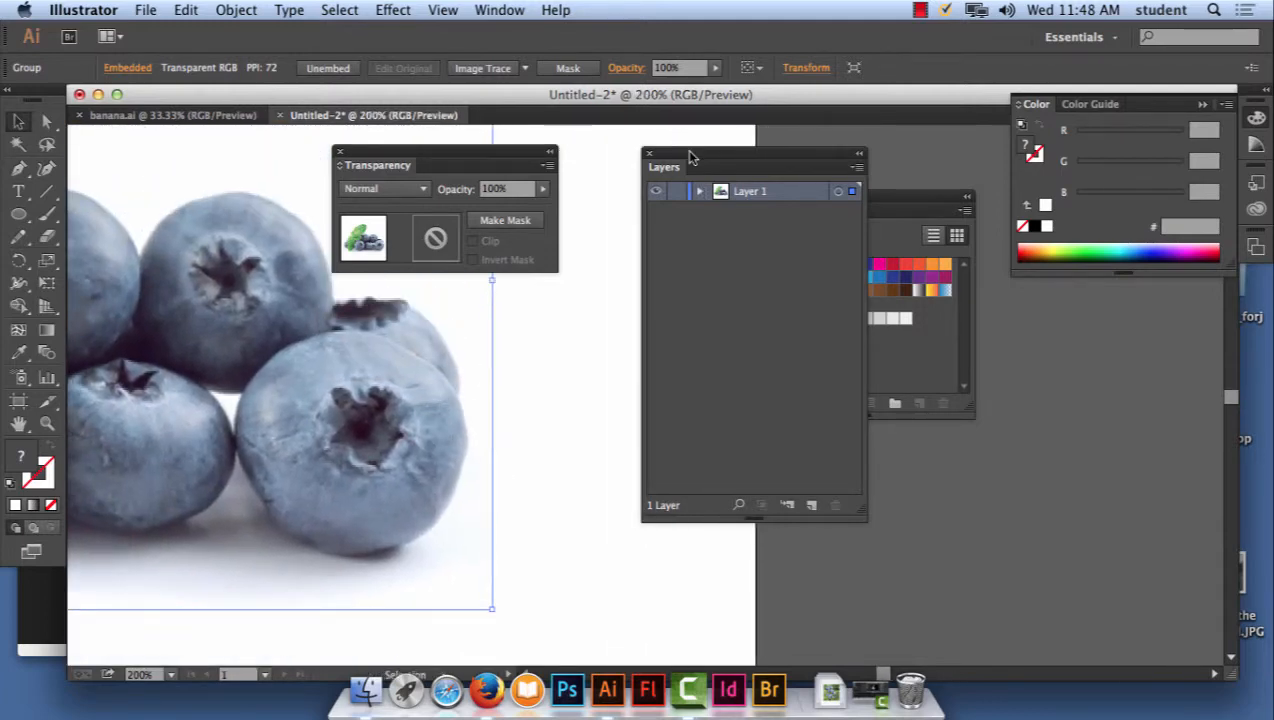
pyautogui.moveTo(690, 156); pyautogui.dragTo(769, 153)
pyautogui.moveTo(443, 156); pyautogui.dragTo(739, 270)
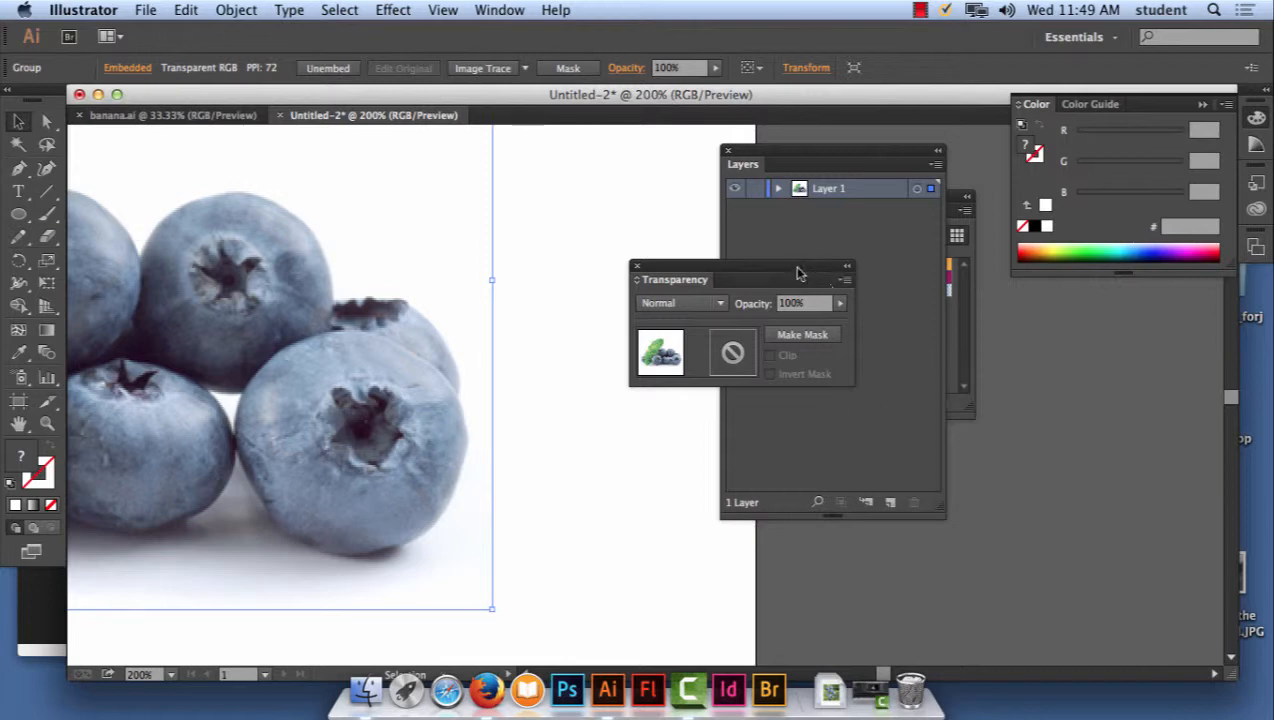
pyautogui.moveTo(799, 272); pyautogui.dragTo(1069, 328)
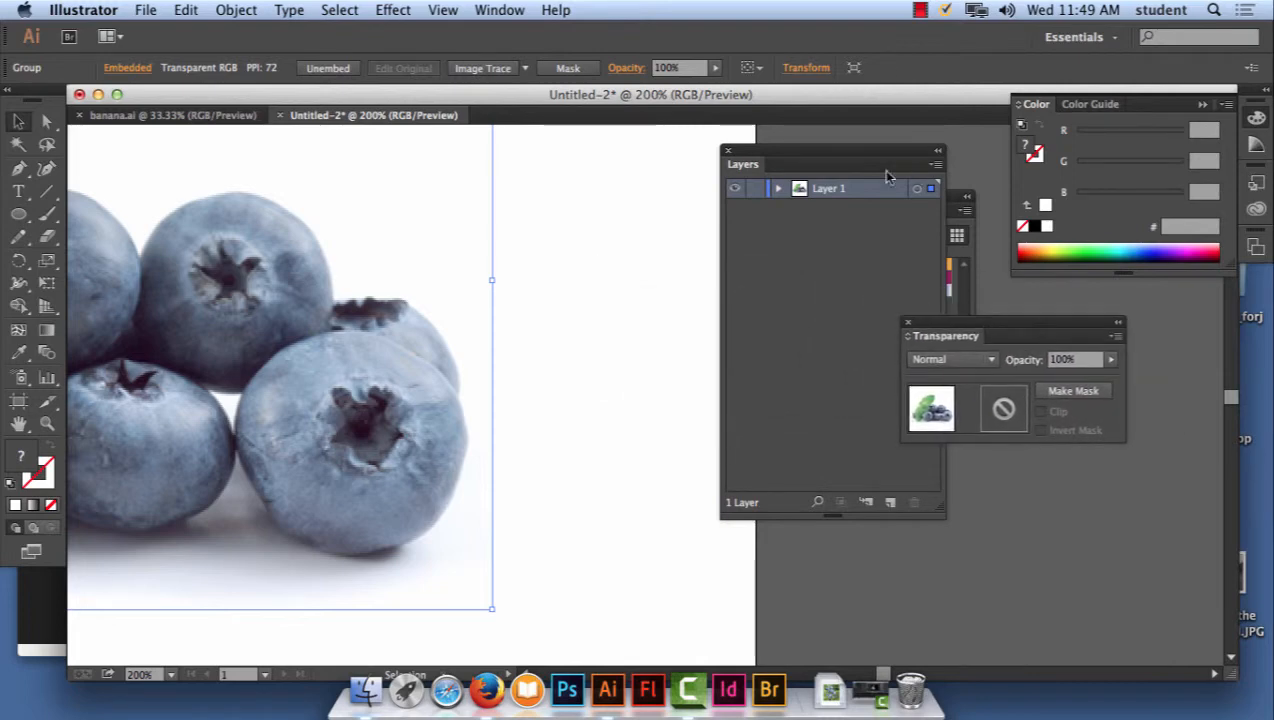
pyautogui.moveTo(820, 153); pyautogui.dragTo(719, 153)
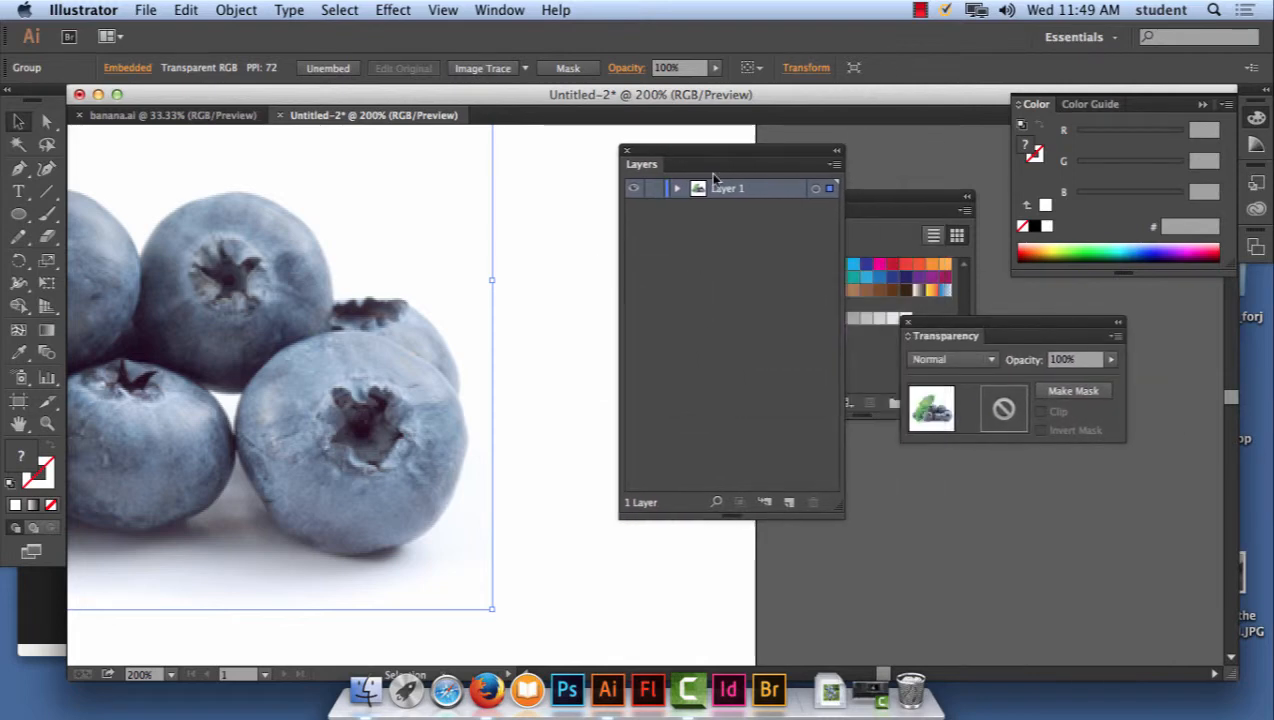
# - Lock Layer 1 with the blueberry photo and add a new layer above it for the drawing
pyautogui.click(656, 188)
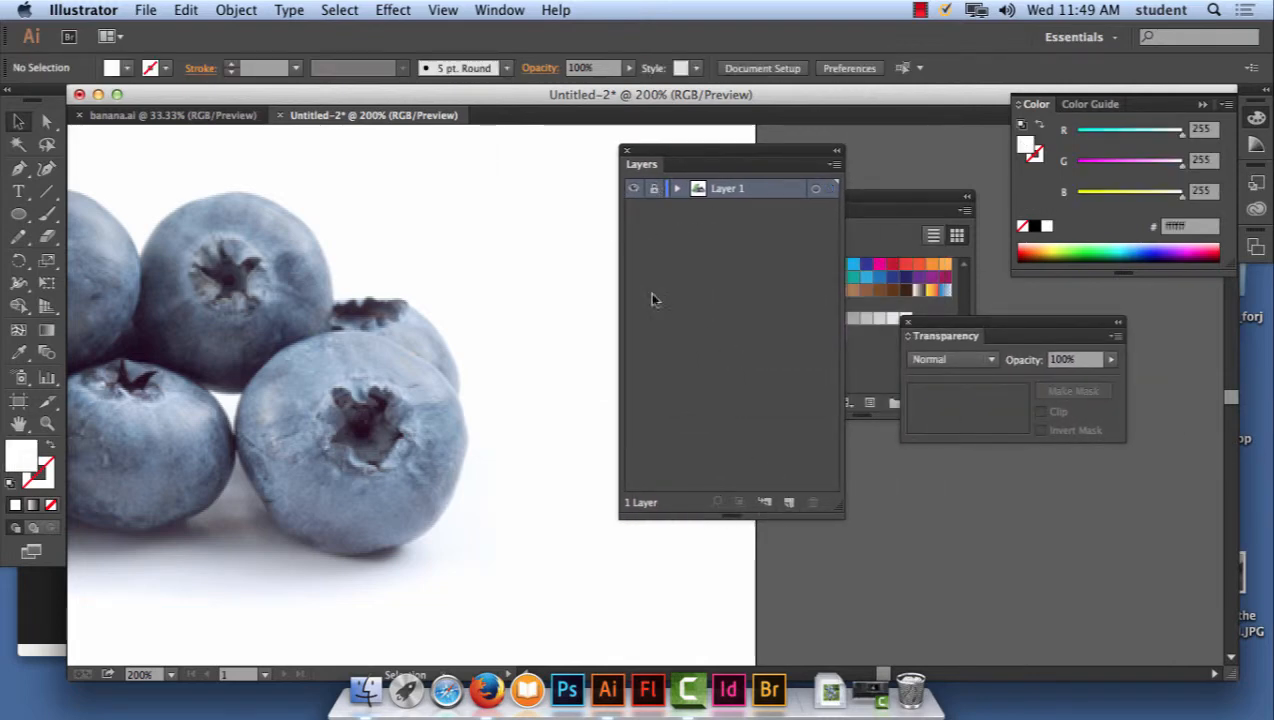
pyautogui.click(788, 502)
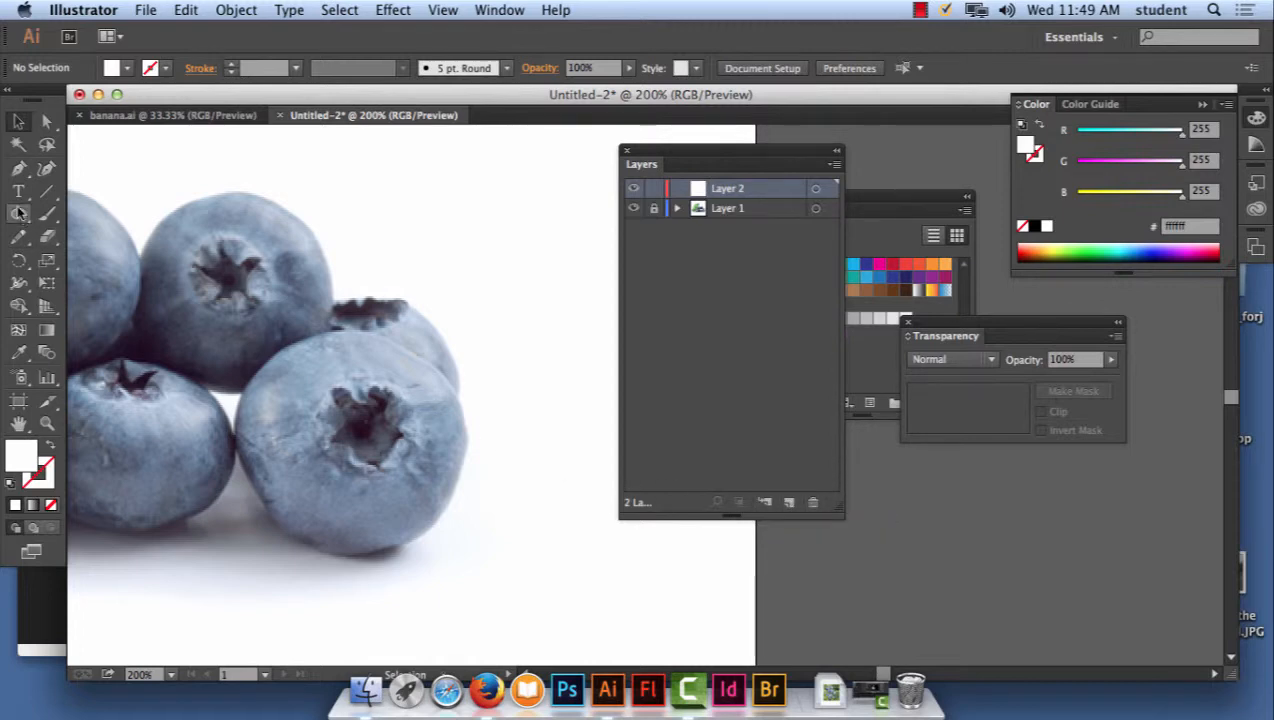
# - Start tracing the outline of the large front blueberry with the Pen tool, placing anchor points along its upper edge
pyautogui.click(18, 168)
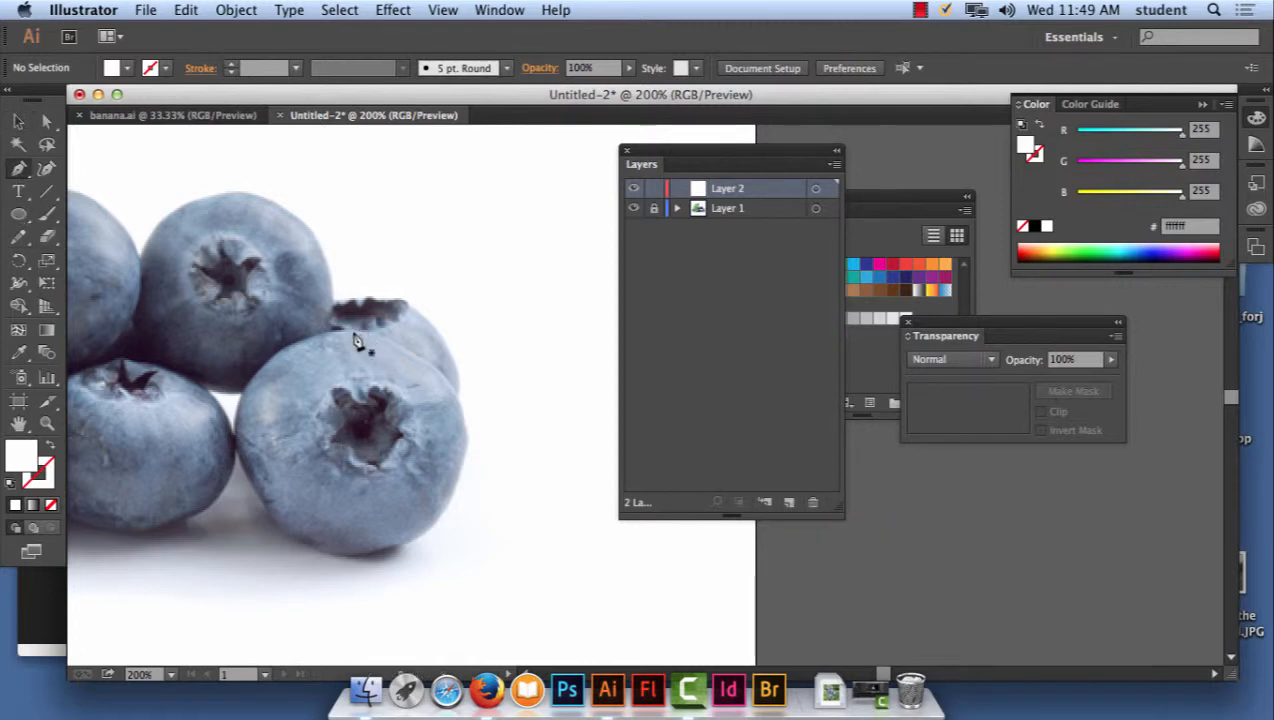
pyautogui.click(353, 332)
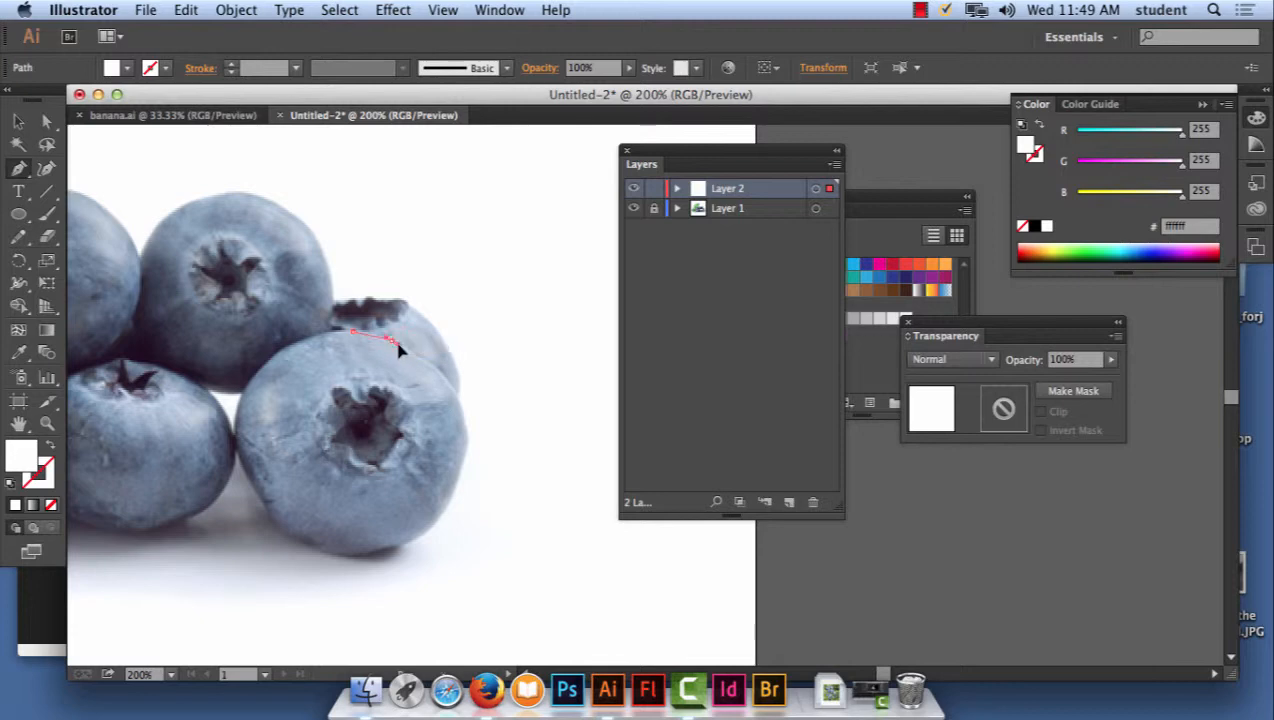
pyautogui.click(396, 345)
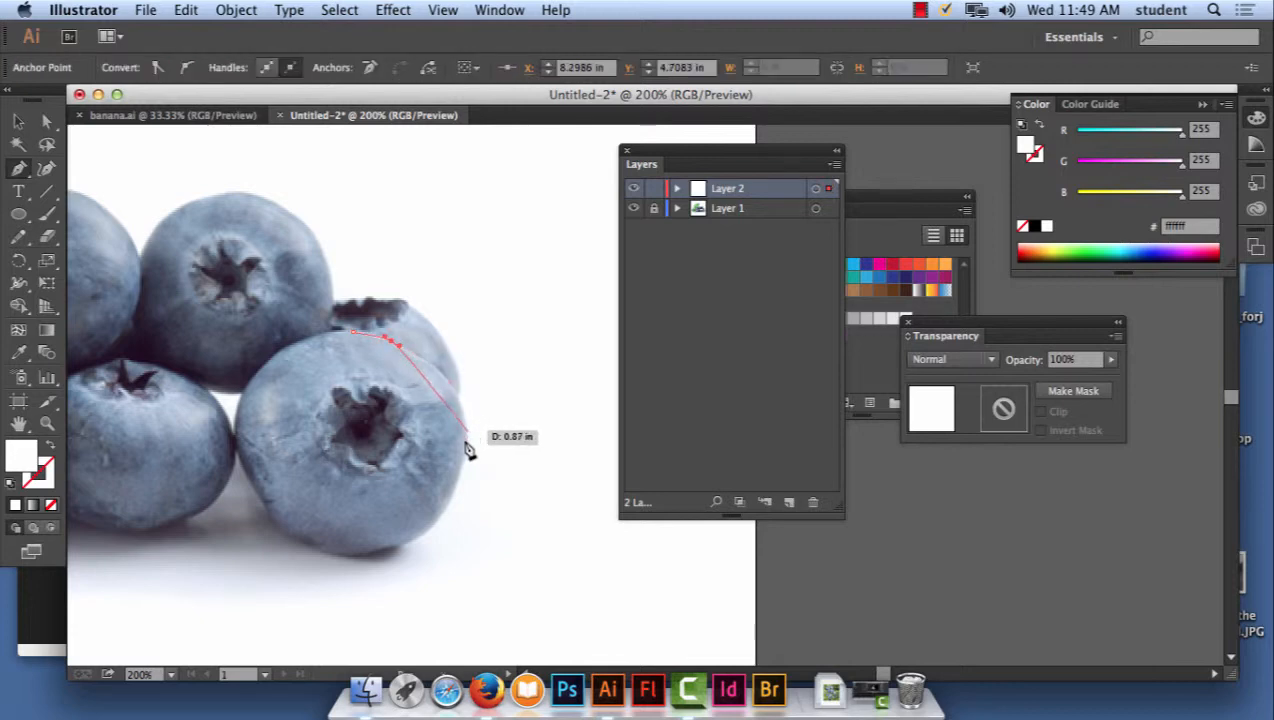
# - Trace the rest of the front blueberry's outline with the Pen tool on Layer 2 and close the path
pyautogui.moveTo(467, 440); pyautogui.dragTo(462, 506)
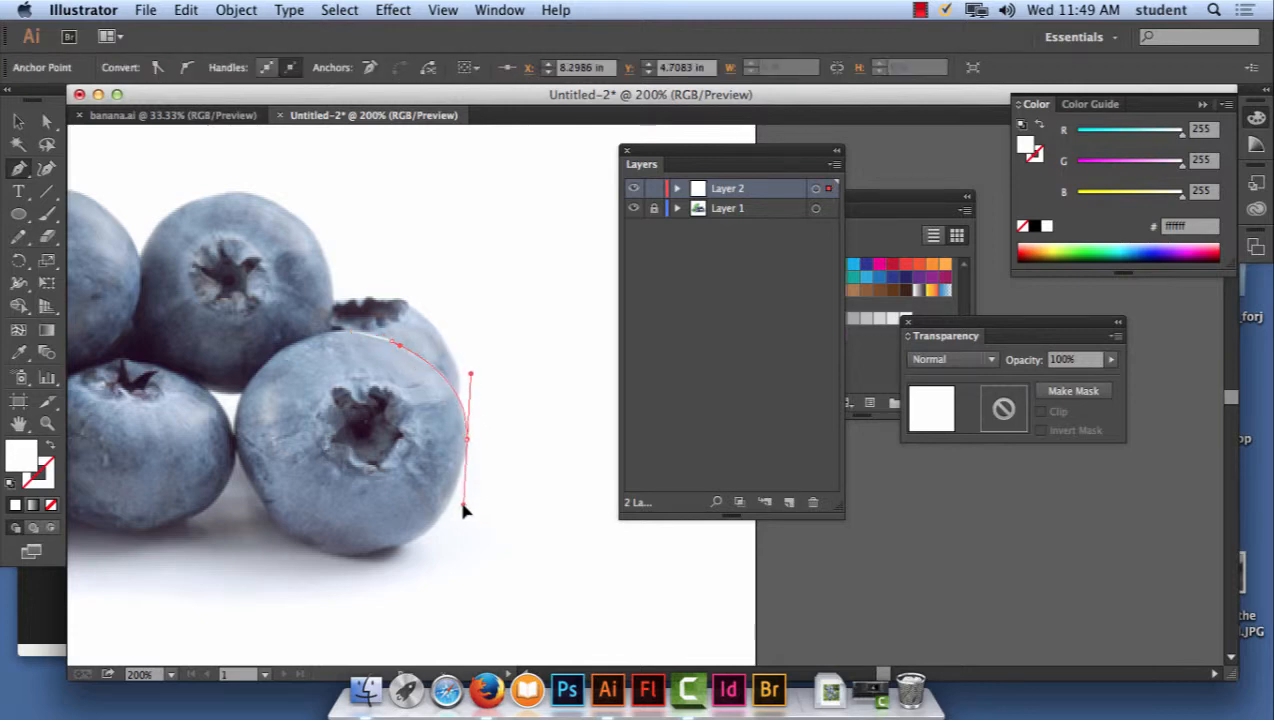
pyautogui.moveTo(385, 548); pyautogui.dragTo(340, 558)
pyautogui.moveTo(268, 514); pyautogui.dragTo(256, 484)
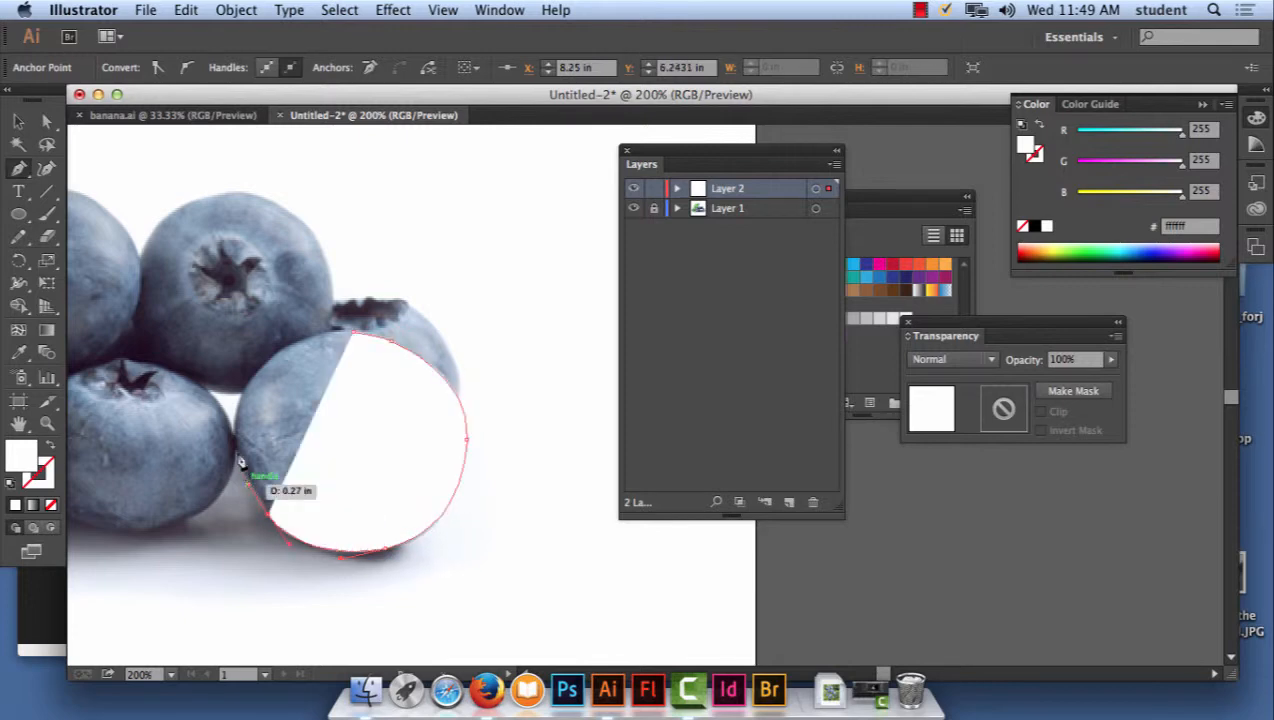
pyautogui.click(248, 381)
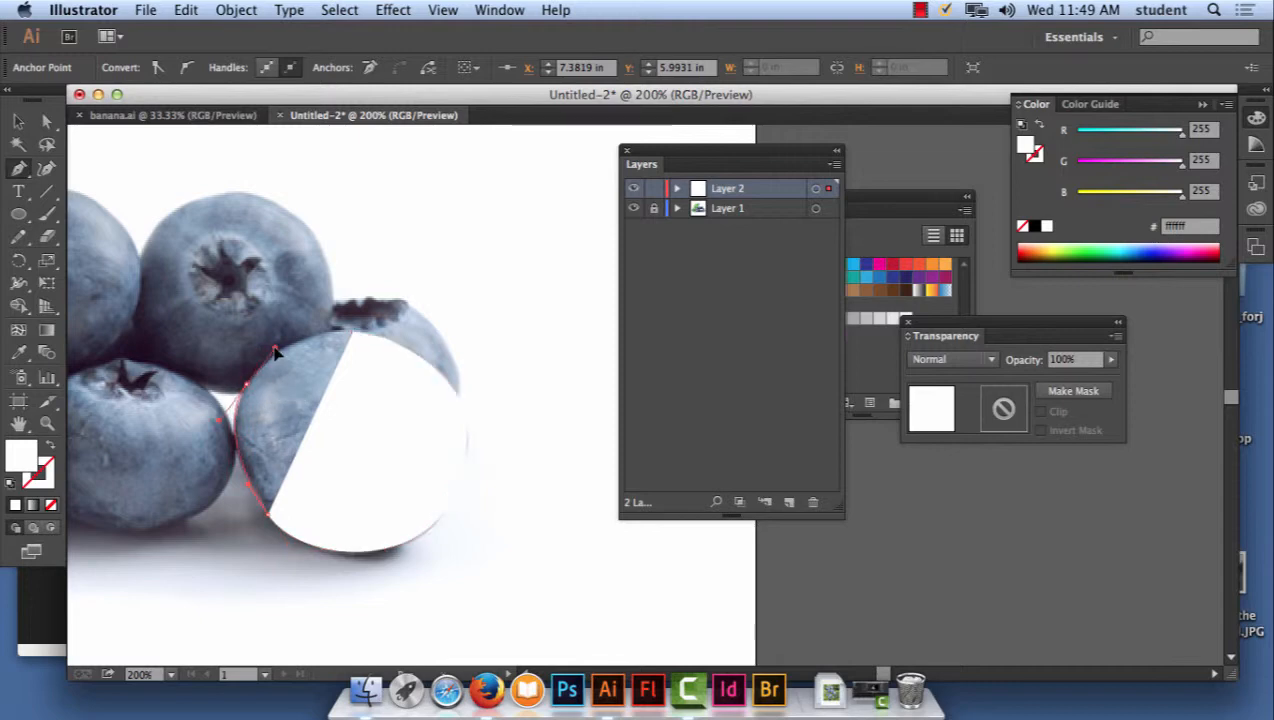
pyautogui.moveTo(273, 348); pyautogui.dragTo(386, 338)
pyautogui.click(387, 337)
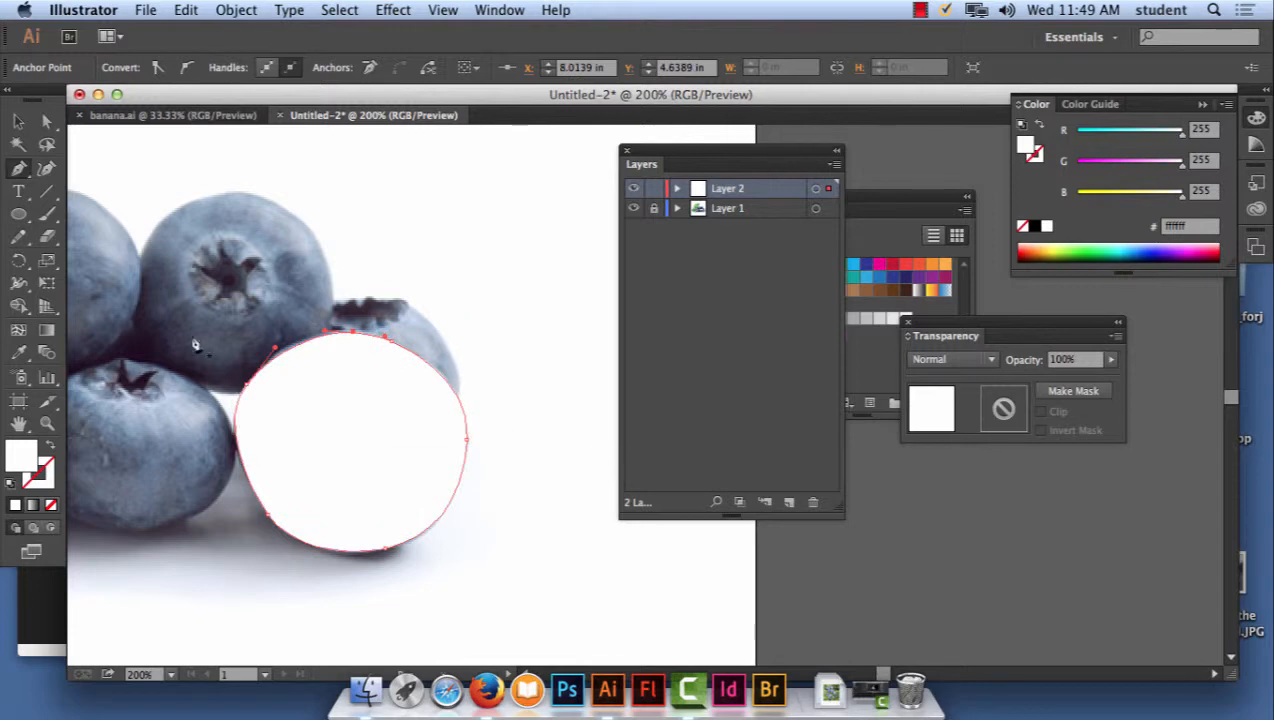
# - Move the traced berry shape onto the blank area beside the photographed blueberry and shift the Layers panel clear of it
pyautogui.click(16, 121)
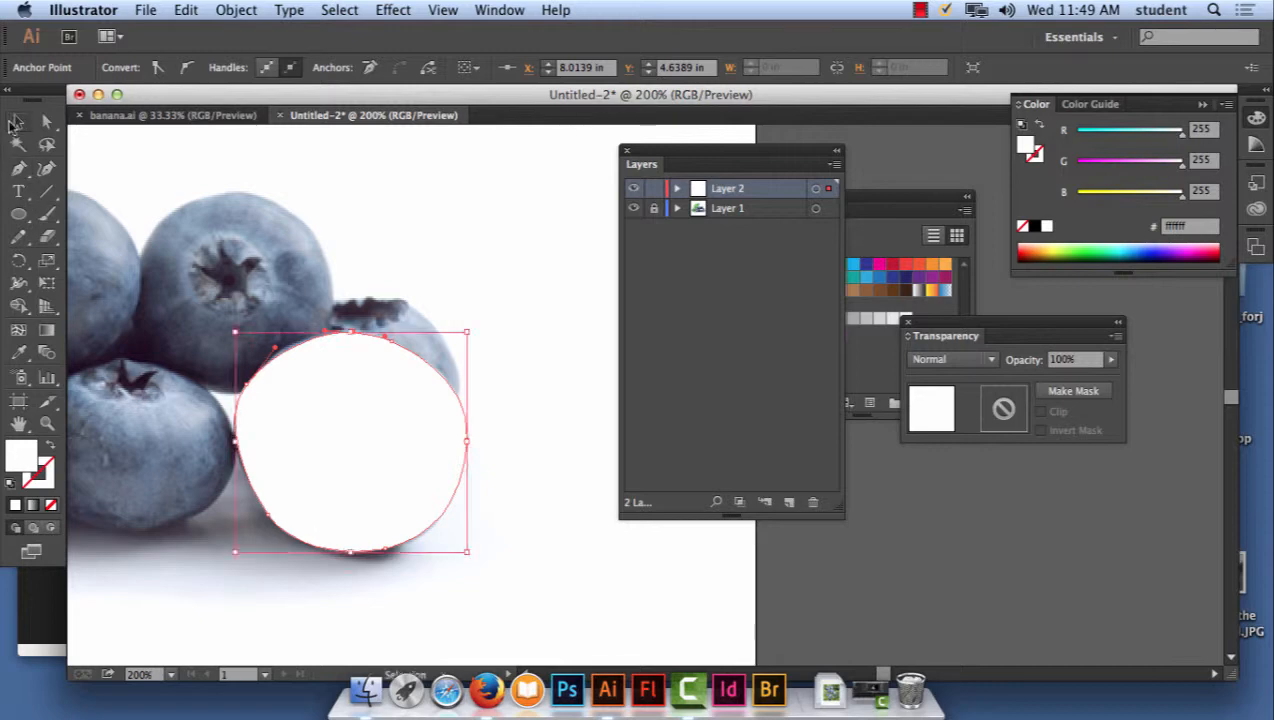
pyautogui.click(371, 422)
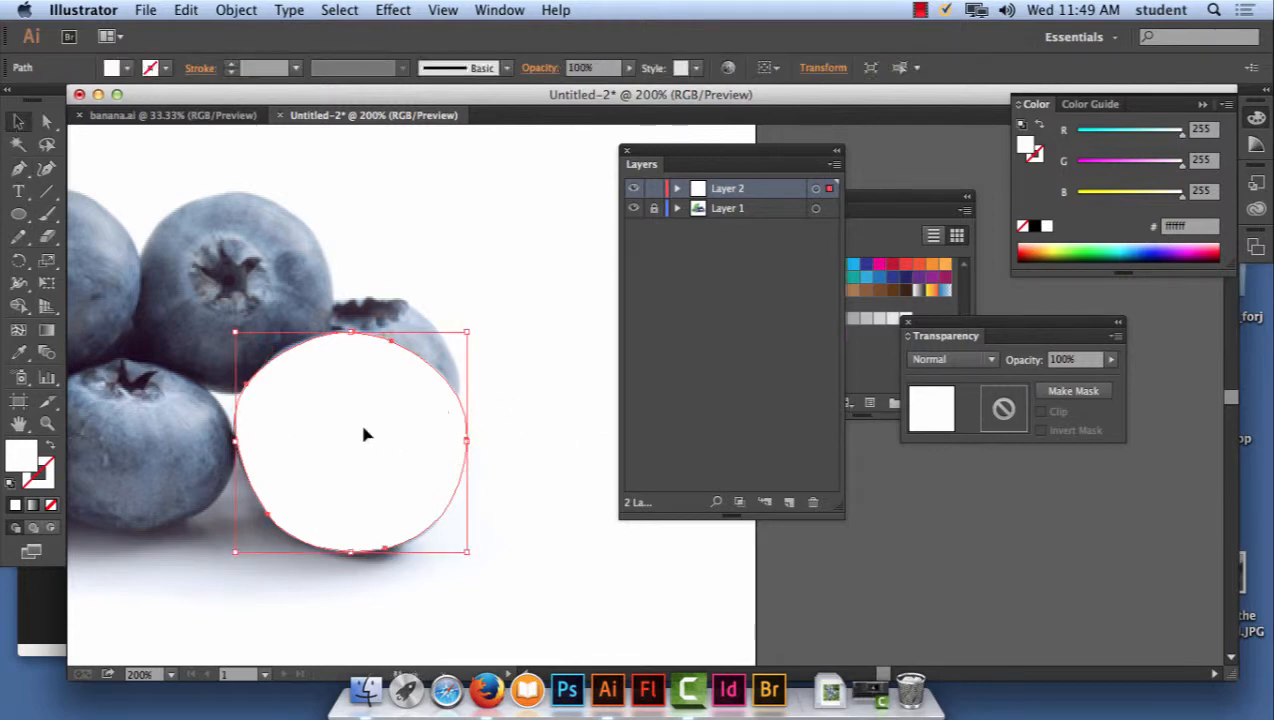
pyautogui.moveTo(365, 433); pyautogui.dragTo(596, 439)
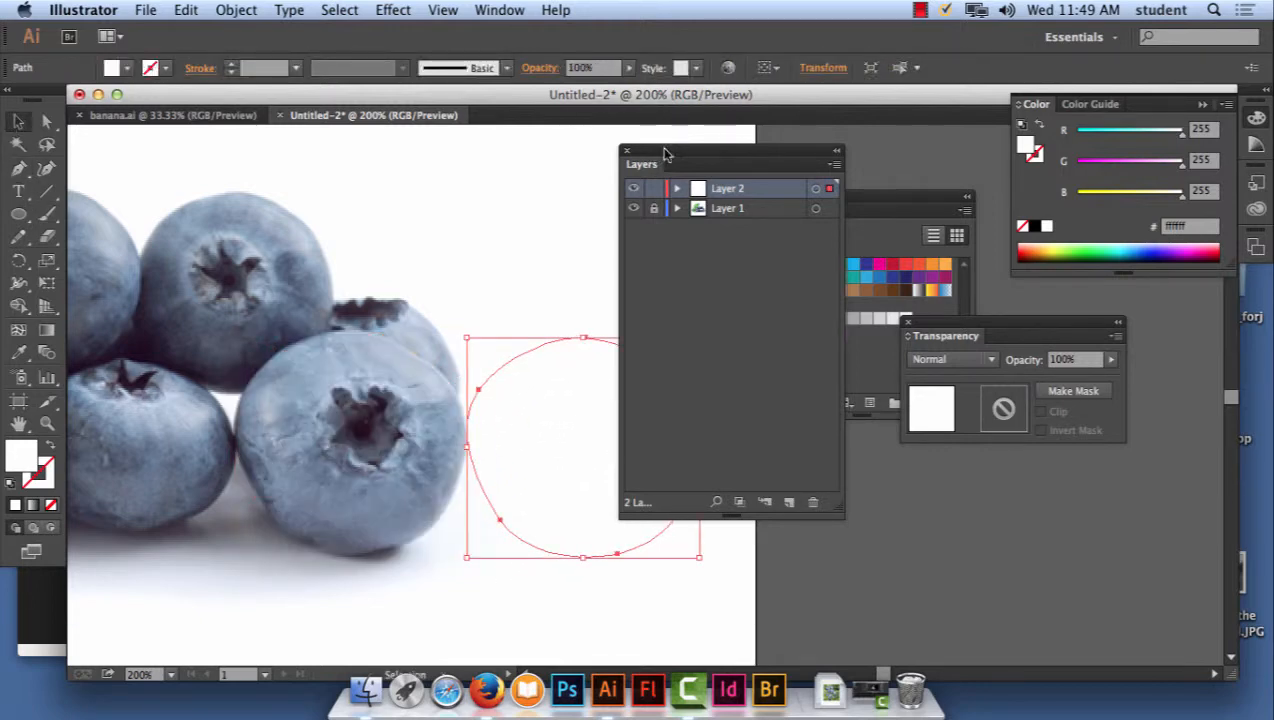
pyautogui.moveTo(665, 153); pyautogui.dragTo(764, 160)
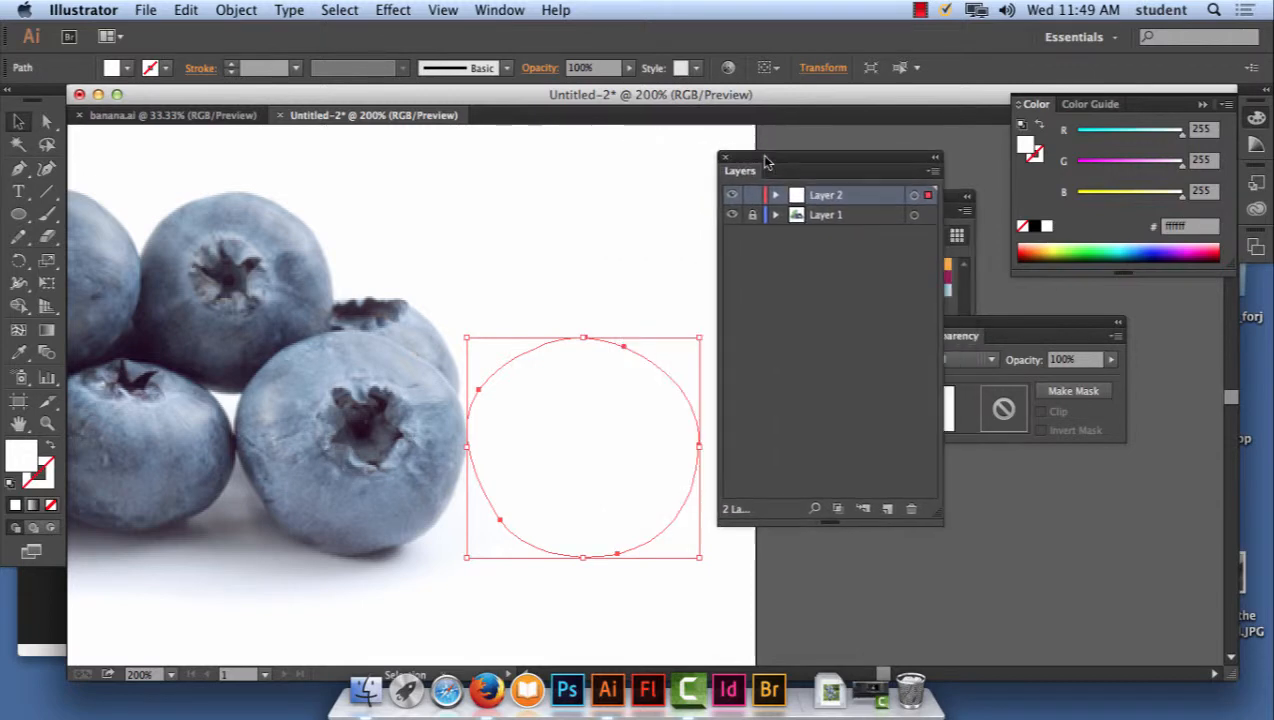
# - Try out various blue tones sampled from the photographed blueberries as the traced shape's fill
pyautogui.click(18, 352)
pyautogui.click(420, 385)
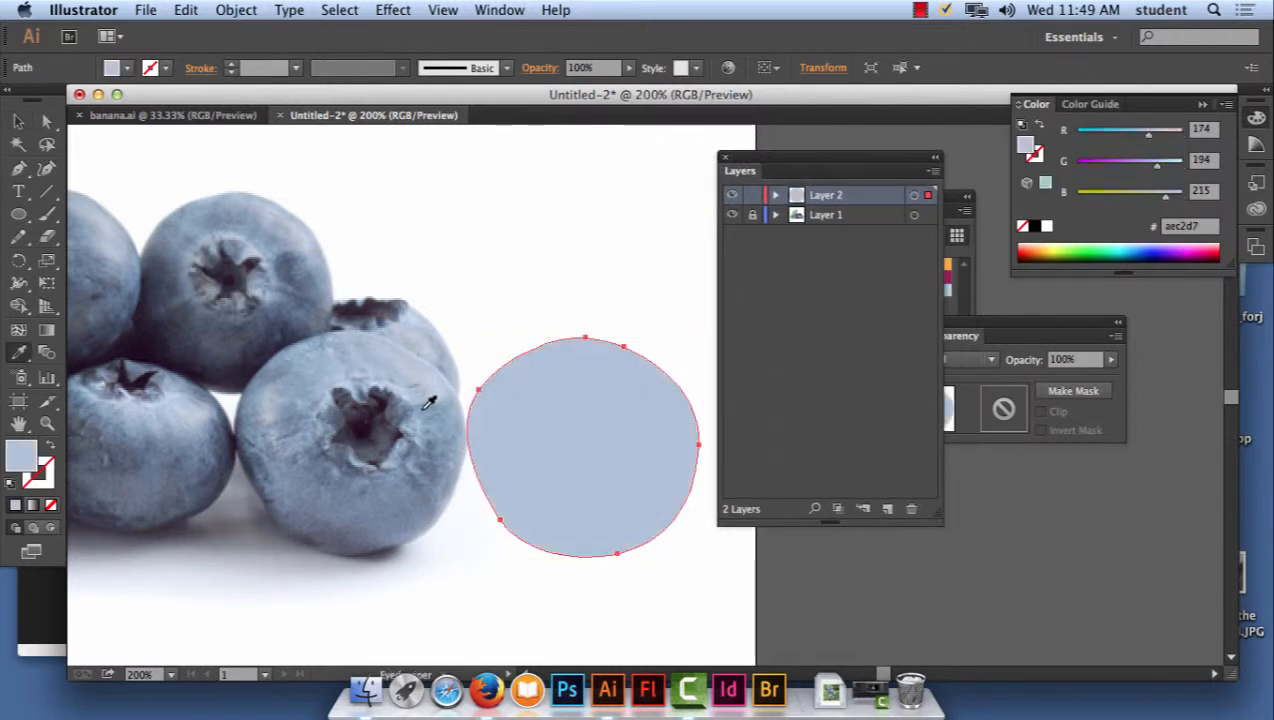
pyautogui.click(430, 404)
pyautogui.click(421, 366)
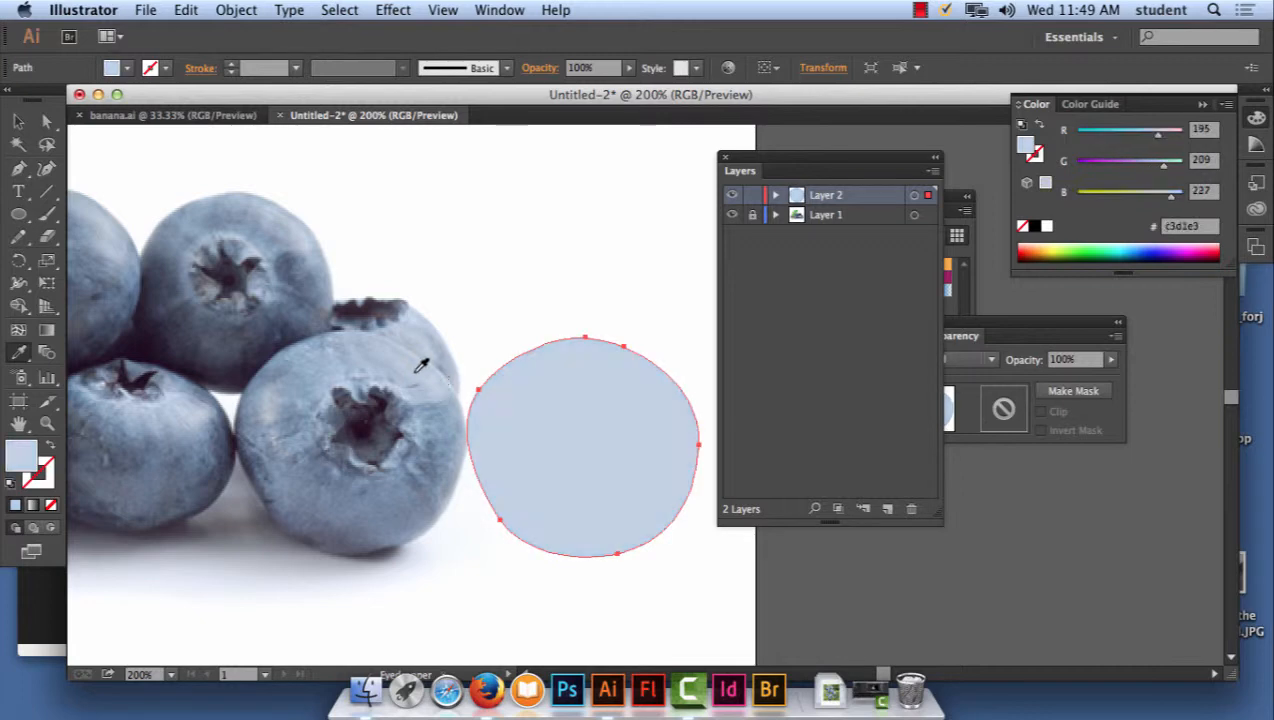
pyautogui.click(357, 355)
pyautogui.click(219, 386)
pyautogui.click(272, 405)
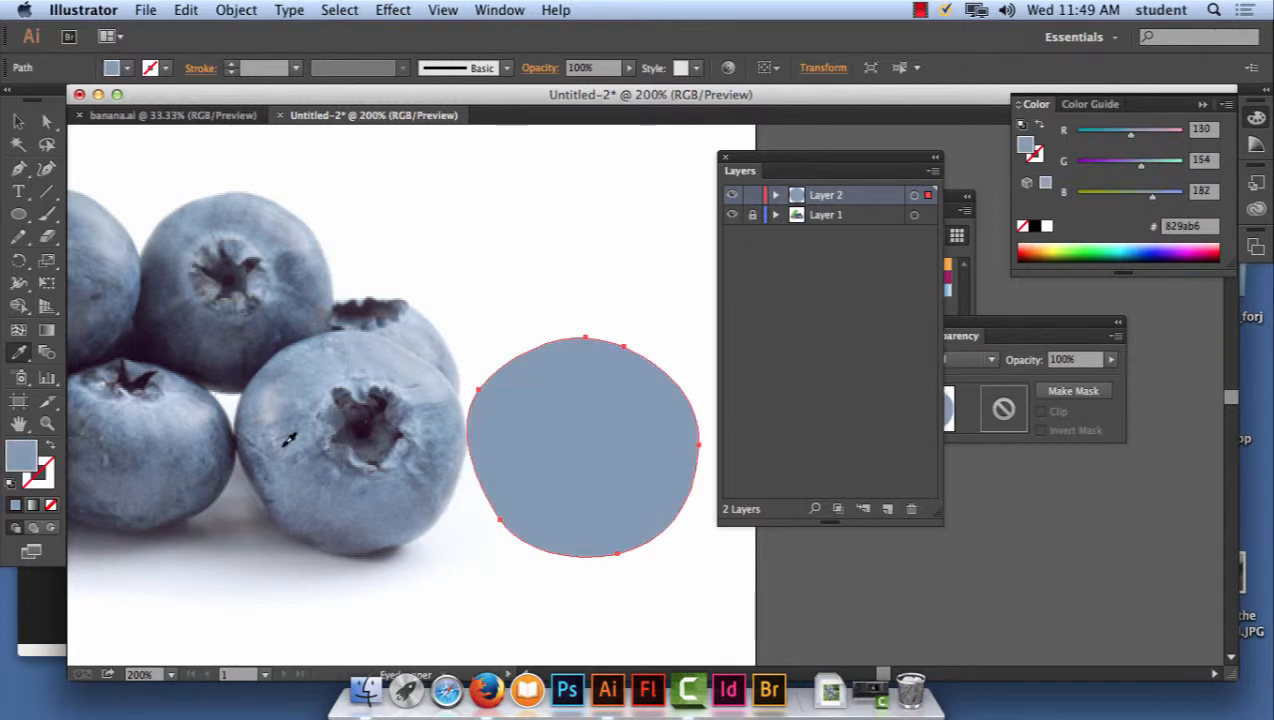
pyautogui.click(316, 395)
pyautogui.click(307, 441)
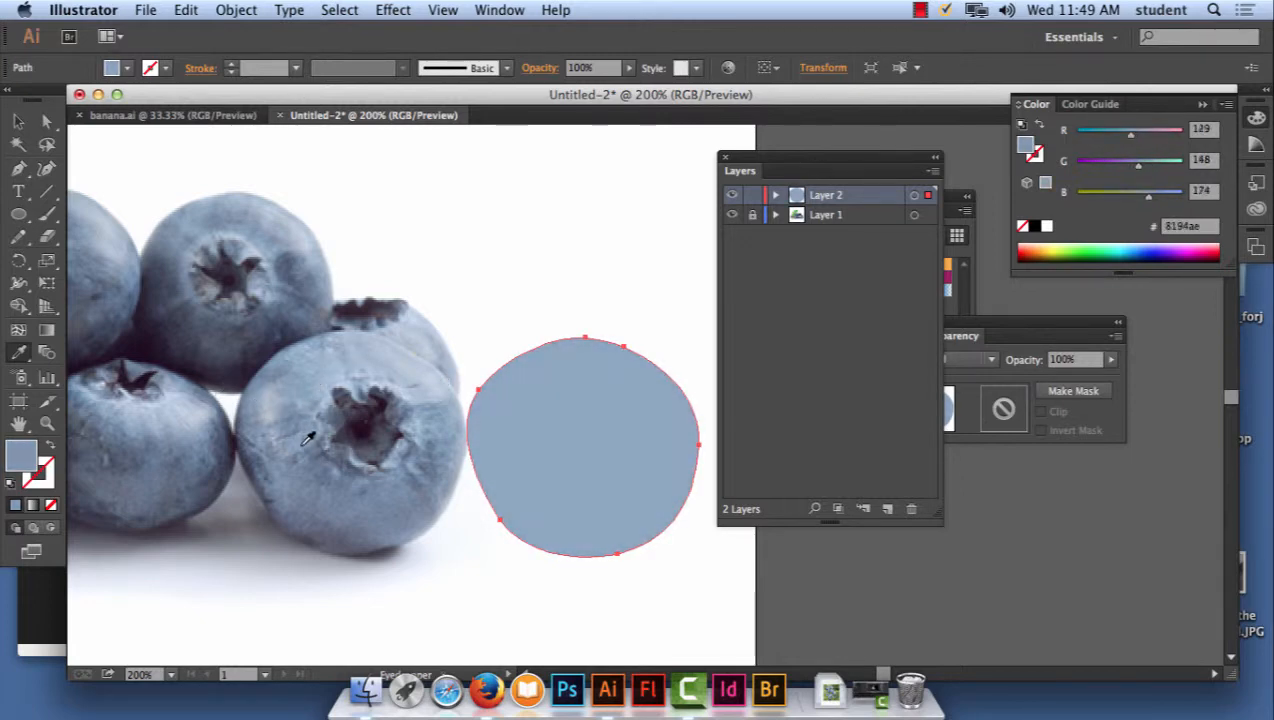
pyautogui.click(297, 462)
pyautogui.click(307, 457)
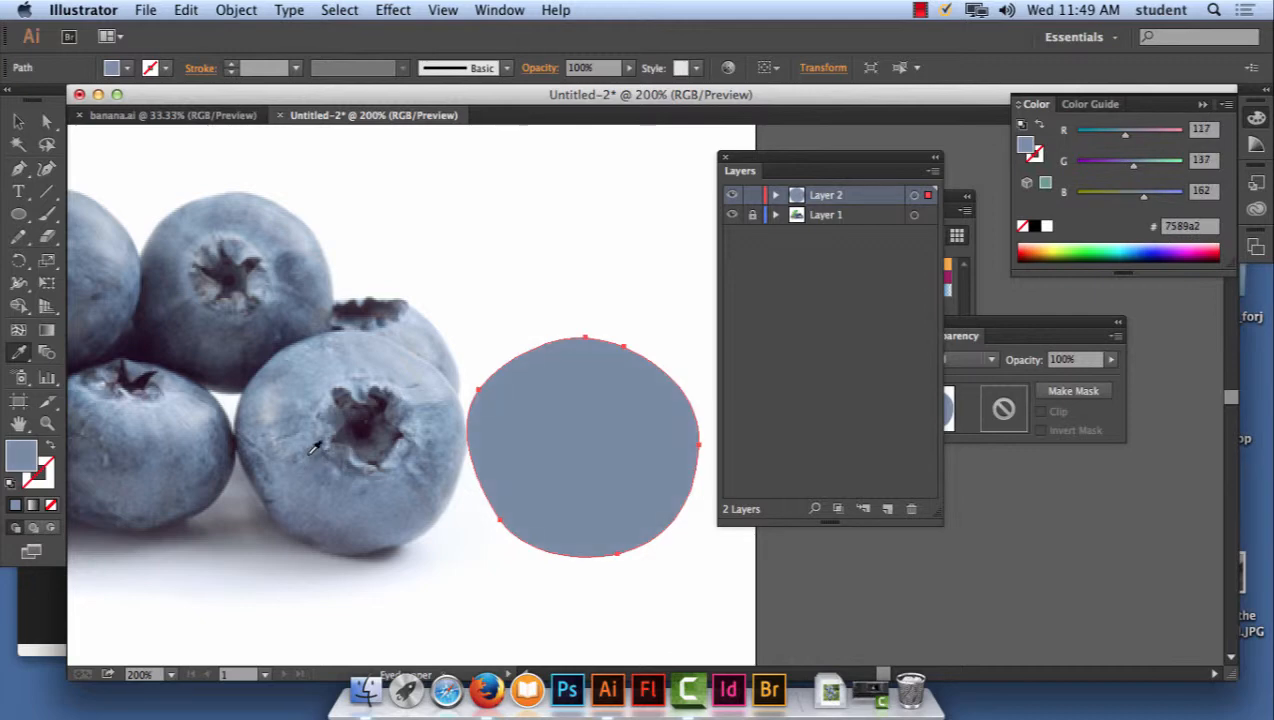
pyautogui.click(309, 450)
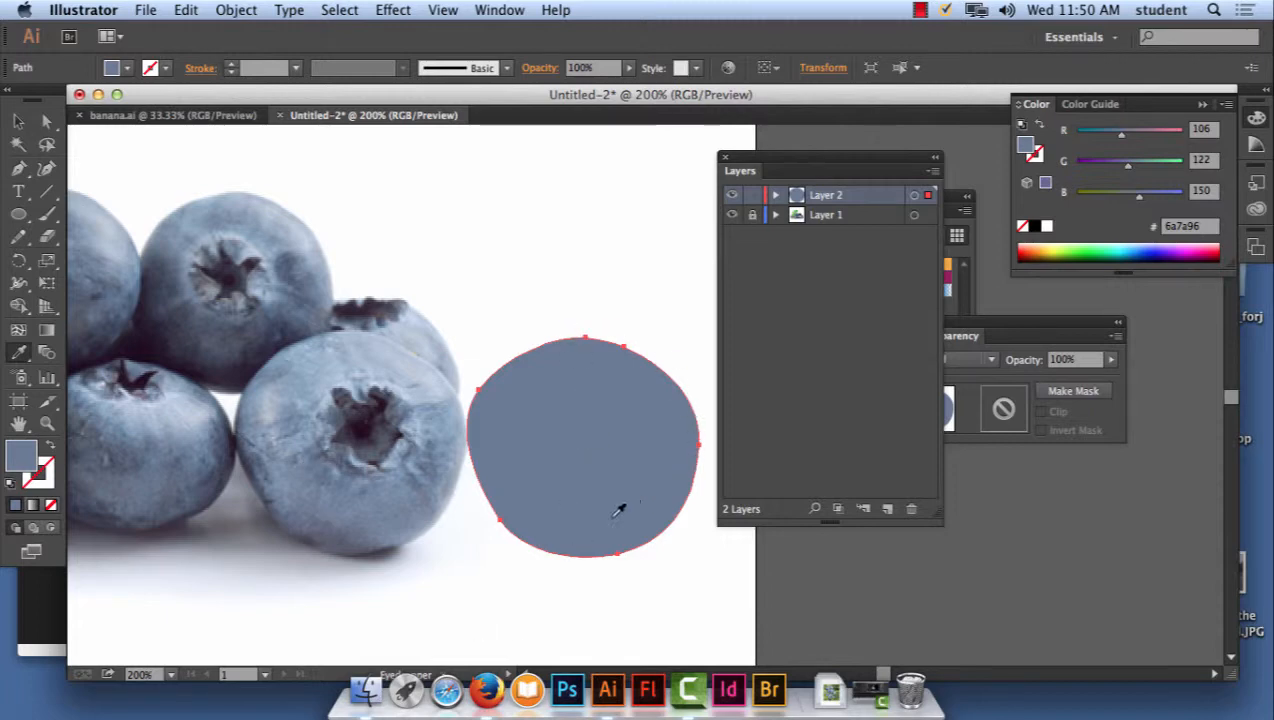
# - Fill the traced shape with the light blue #93abc0 sampled from the upper-left area of the front blueberry
pyautogui.click(18, 352)
pyautogui.click(272, 400)
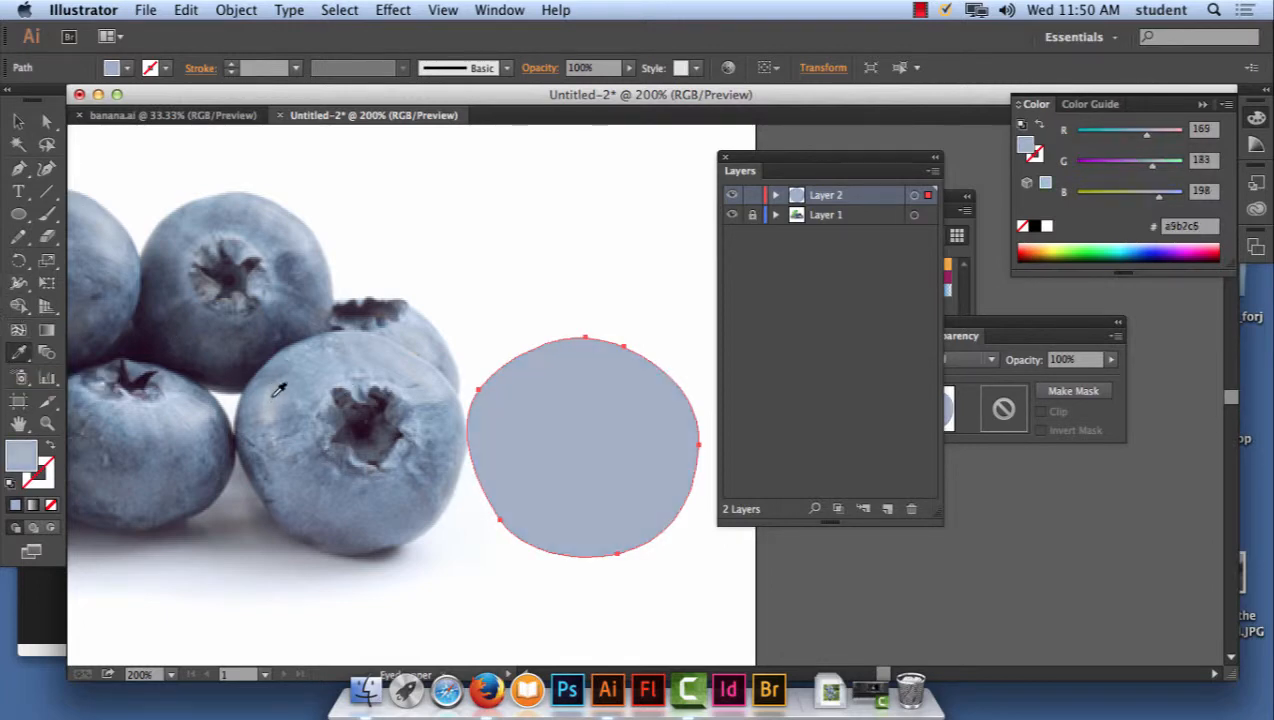
pyautogui.click(290, 400)
pyautogui.click(289, 394)
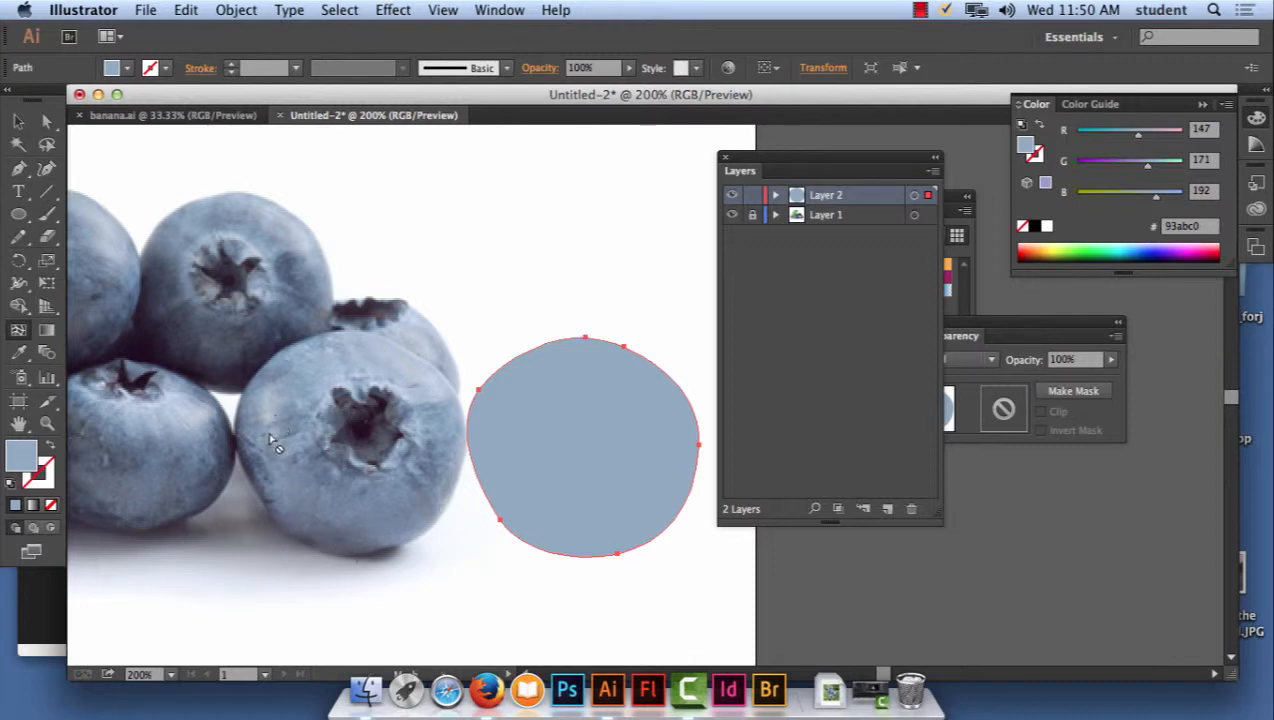
# - Add a gradient mesh point at the shape's upper right and colour it with the highlight #becbd9 sampled from the photographed berry
pyautogui.click(640, 400)
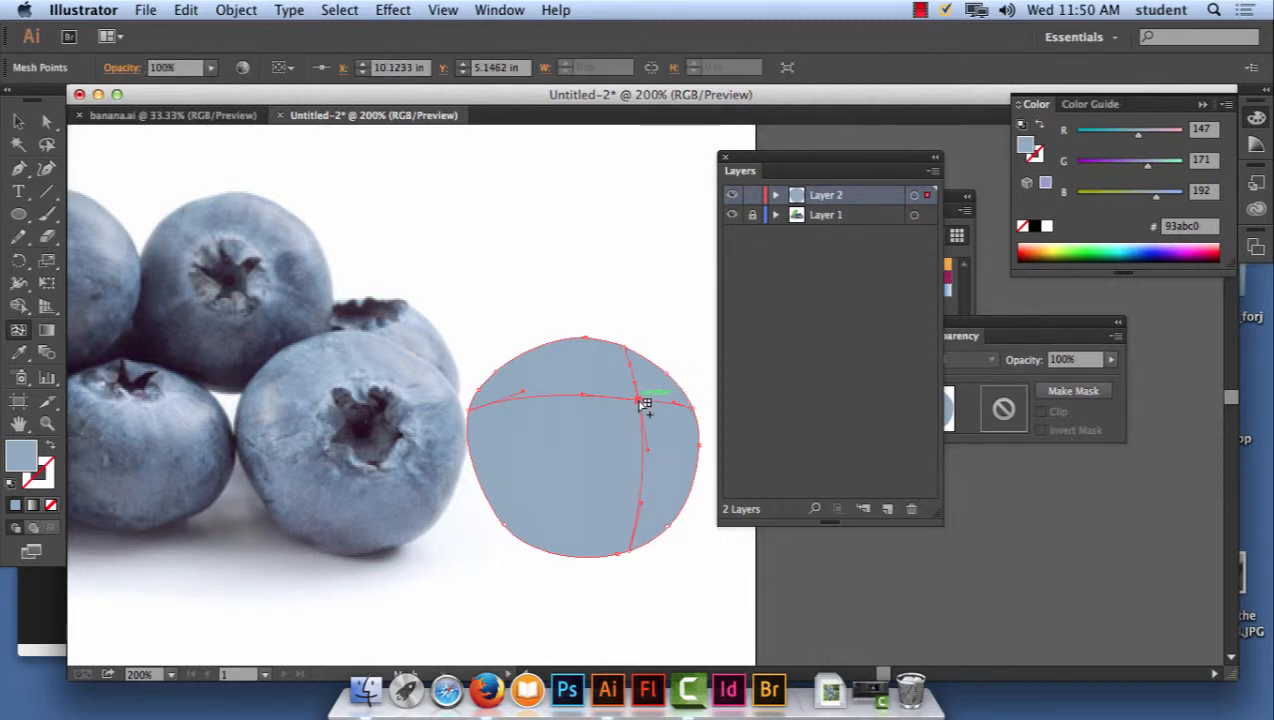
pyautogui.click(19, 353)
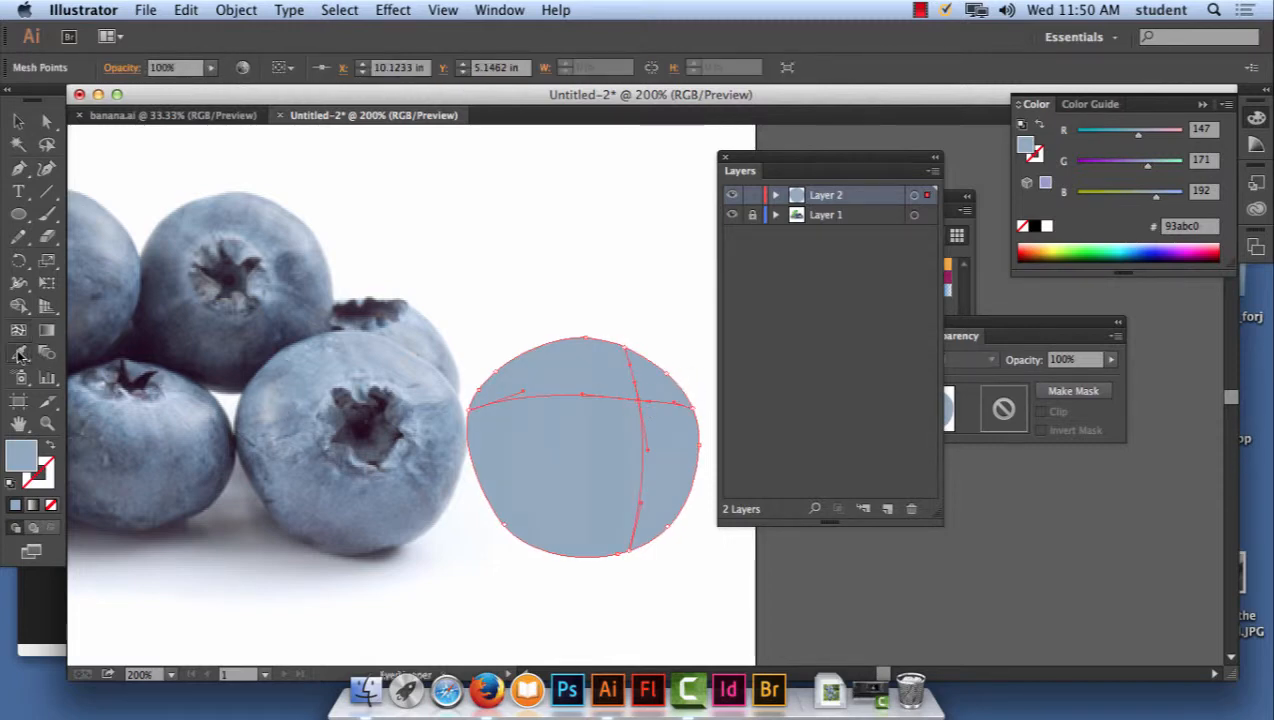
pyautogui.click(19, 353)
pyautogui.click(425, 374)
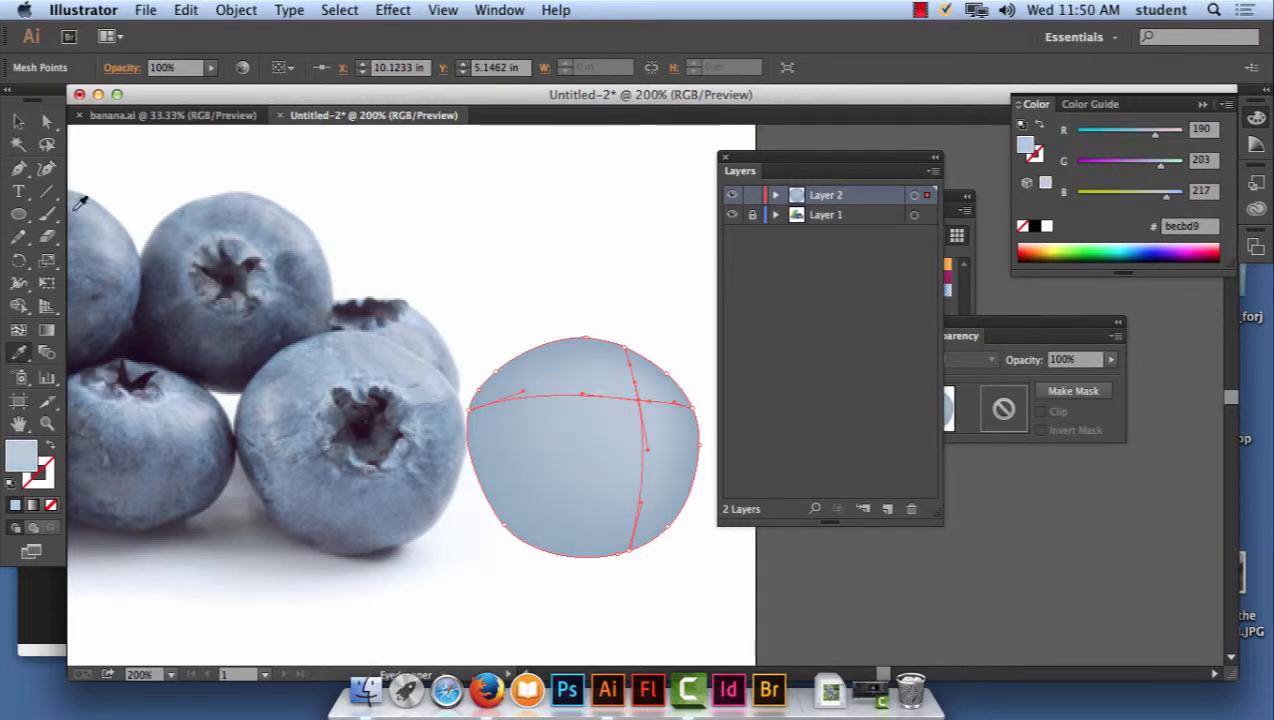
# - Add a mesh point at the shape's upper left and colour it #8499b2, sampled from the matching area of the photographed berry
pyautogui.click(19, 330)
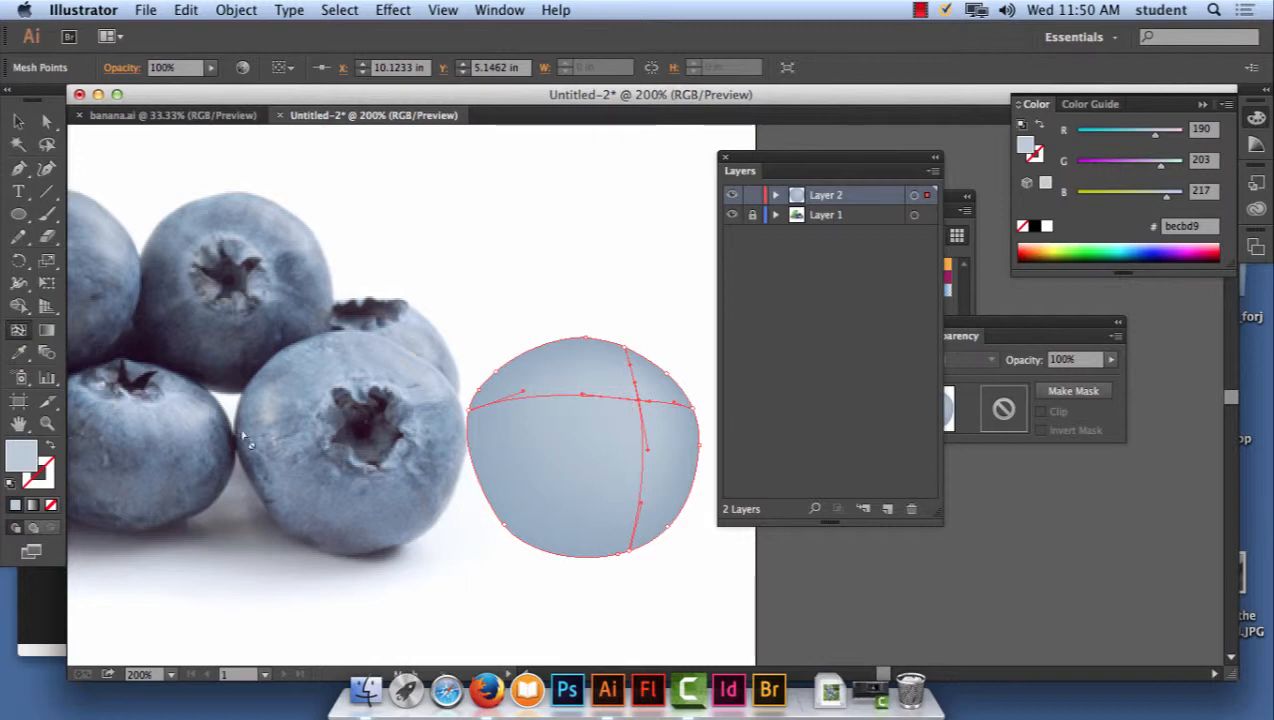
pyautogui.click(512, 399)
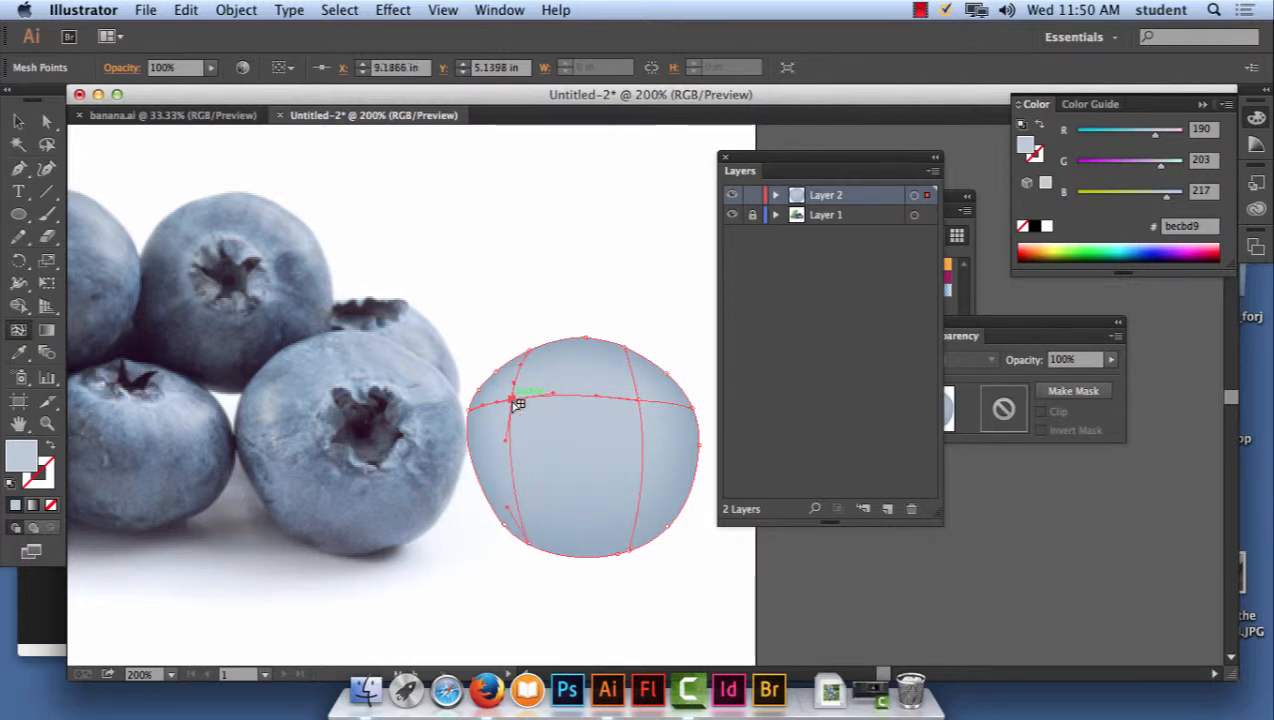
pyautogui.click(24, 352)
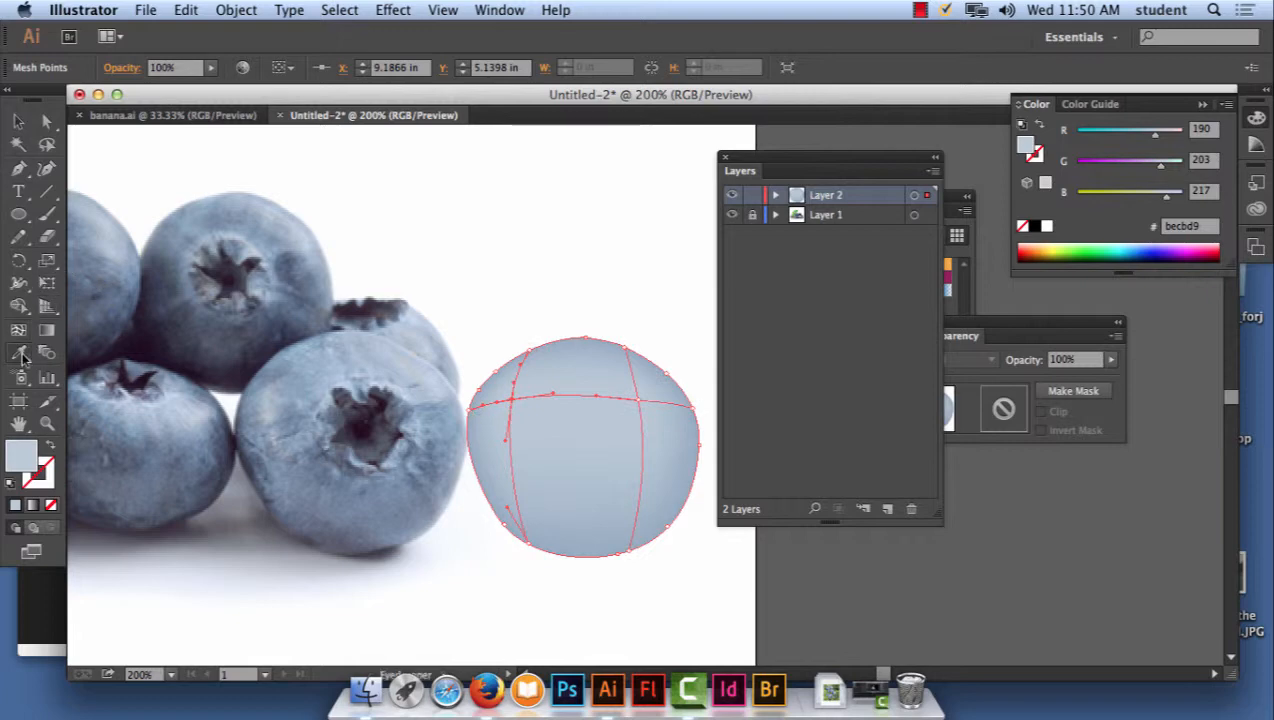
pyautogui.click(295, 367)
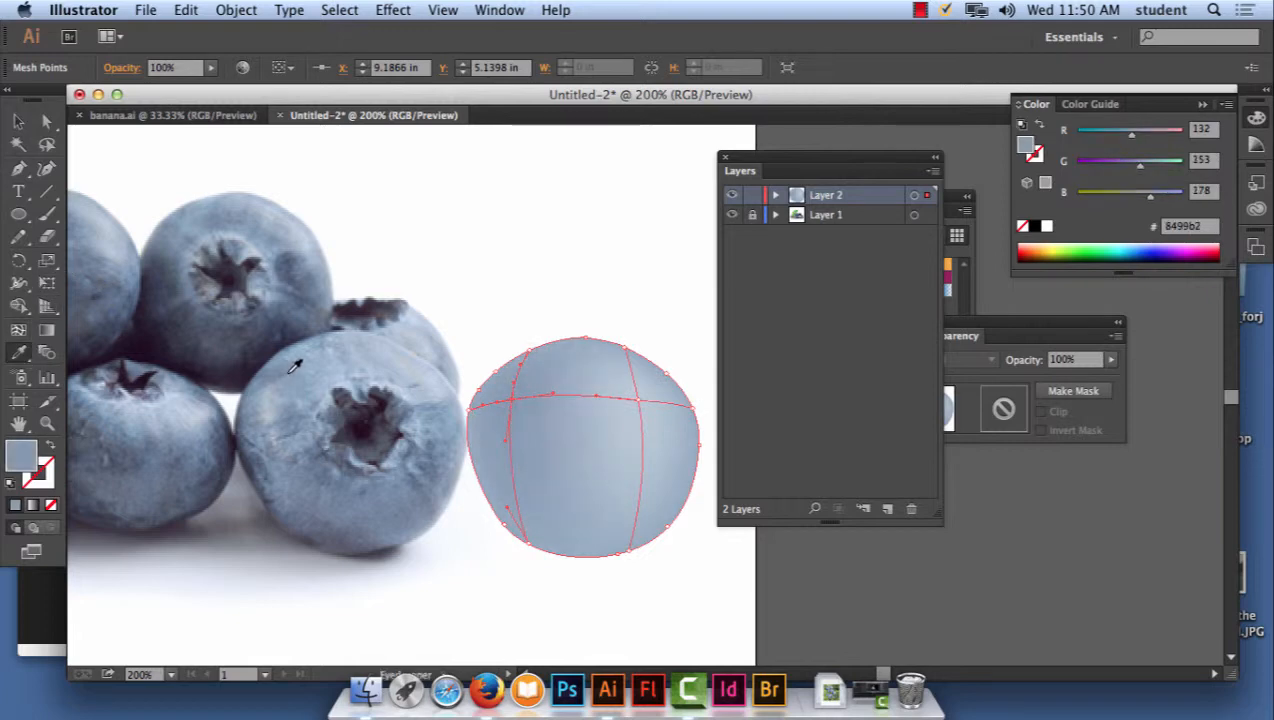
# - Add a mesh point at the shape's lower left and colour it with the dark tone #6d7188 sampled from the photographed berry
pyautogui.click(18, 332)
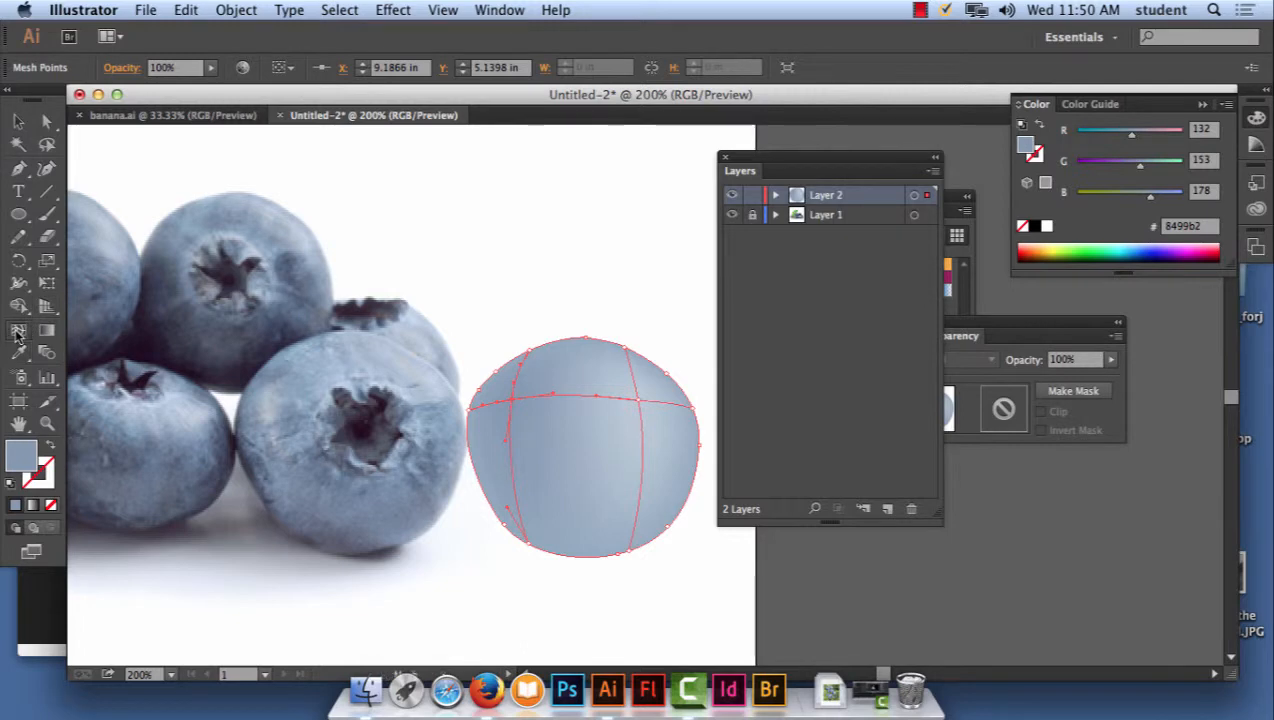
pyautogui.click(523, 508)
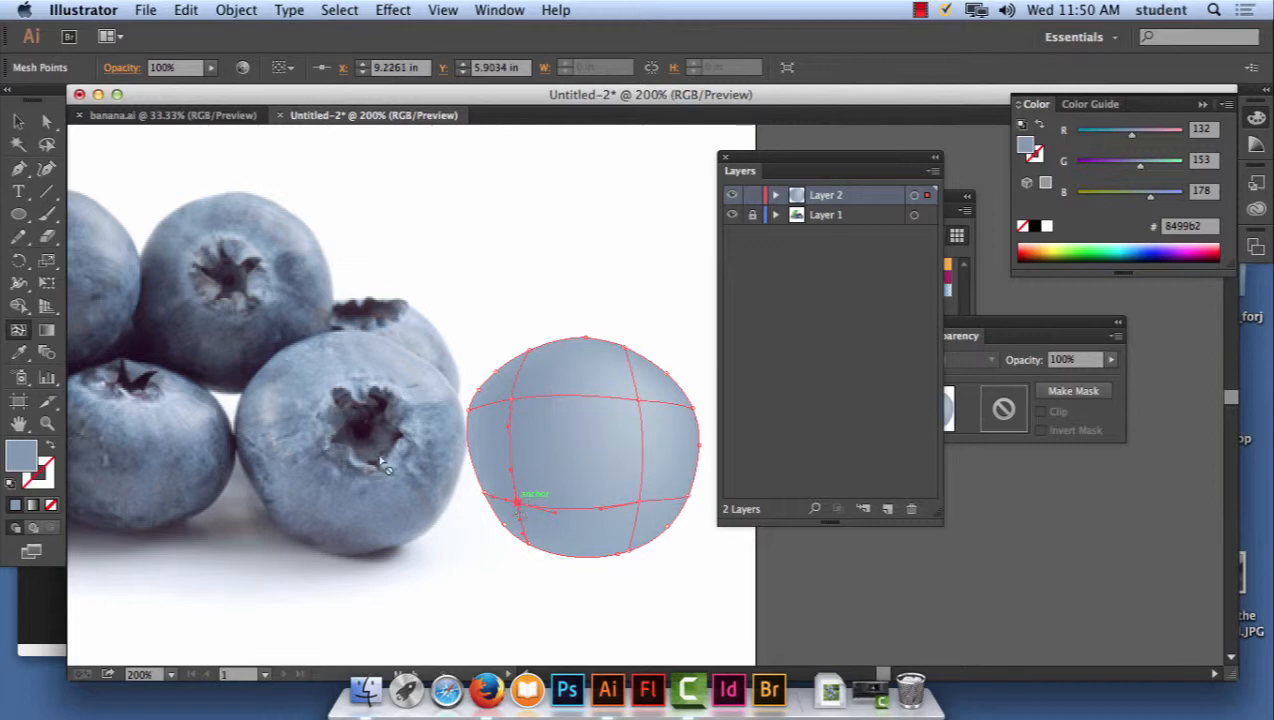
pyautogui.click(18, 354)
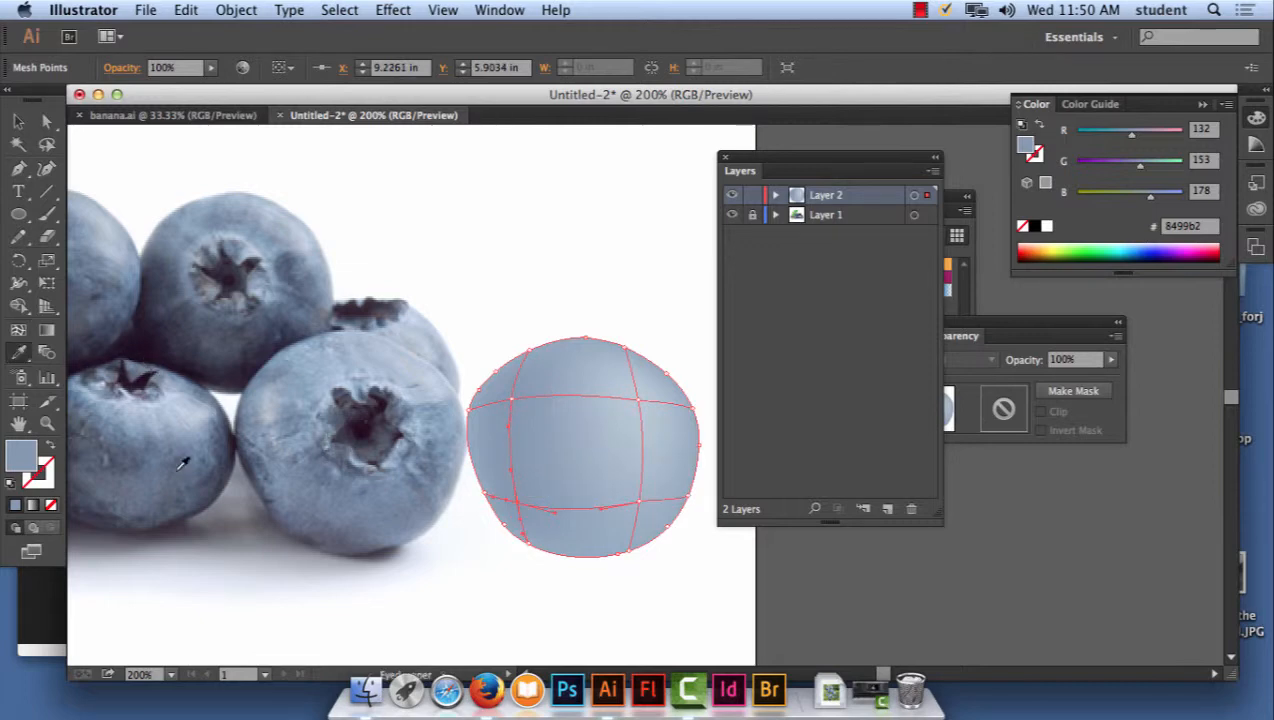
pyautogui.click(313, 507)
pyautogui.click(313, 516)
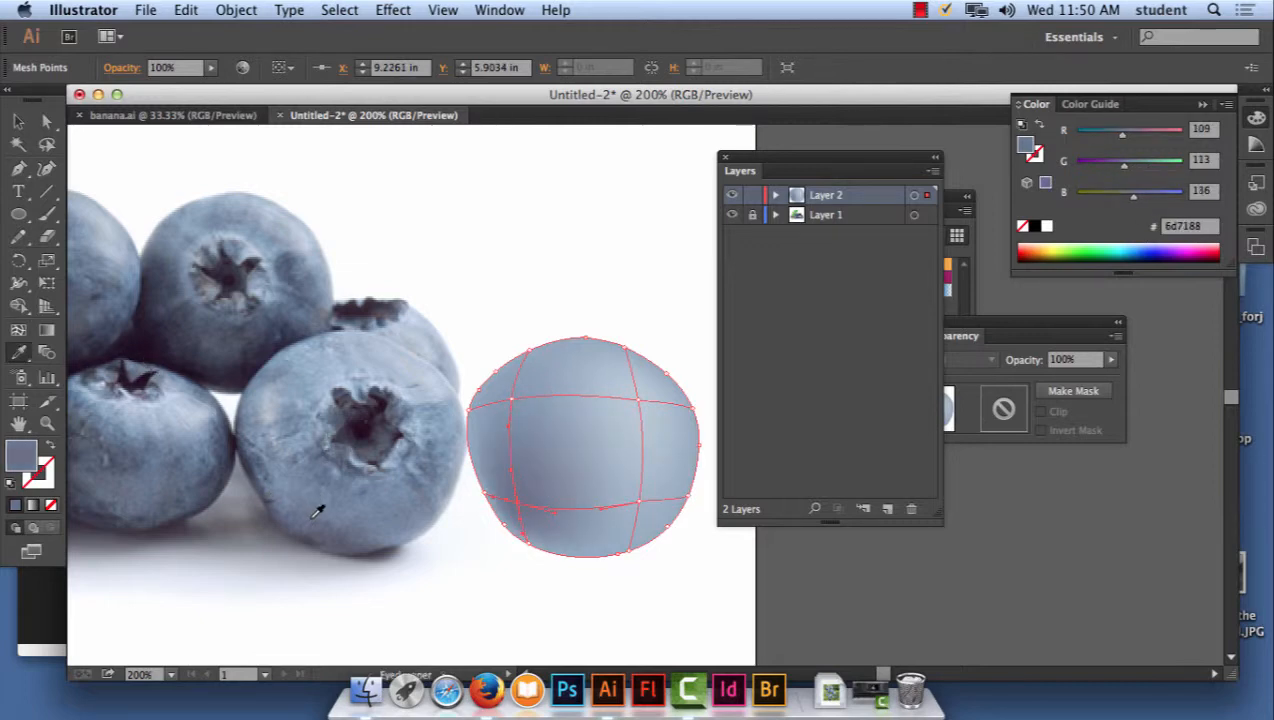
# - Recolour the shape's lower-right mesh point with #707e95 sampled from the photographed berry's lower right, and deselect the shape
pyautogui.click(46, 121)
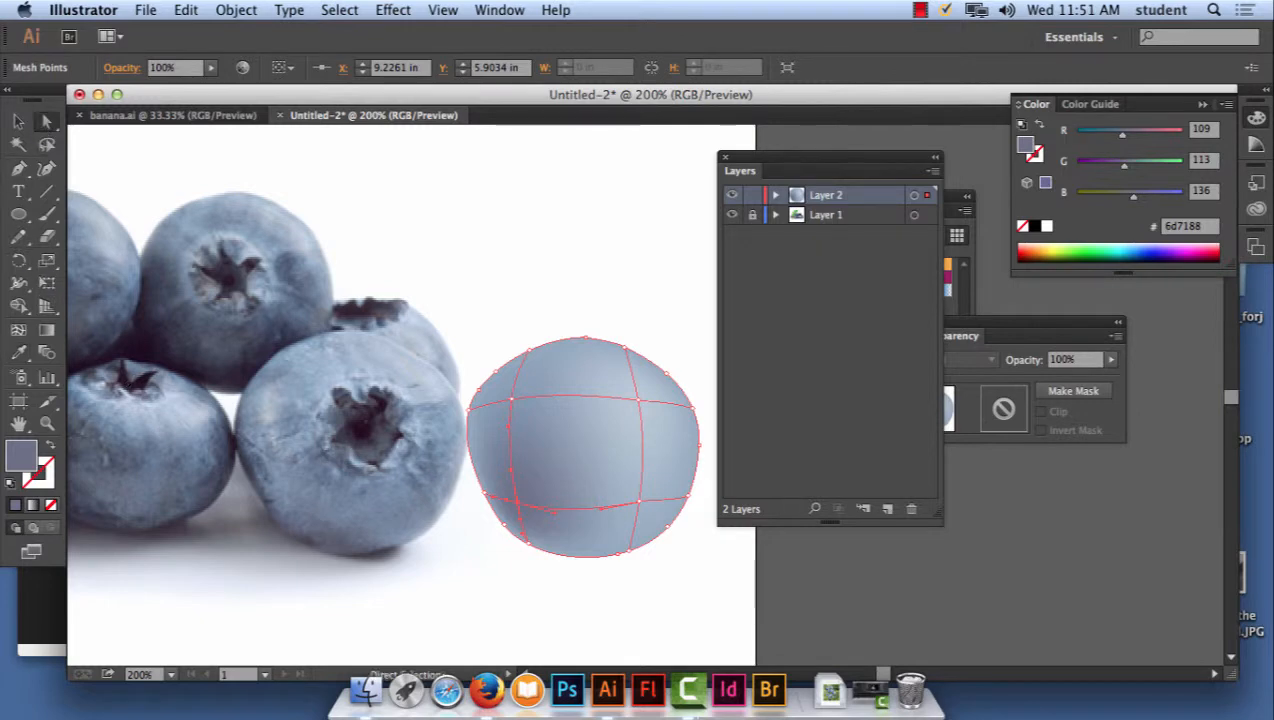
pyautogui.click(654, 507)
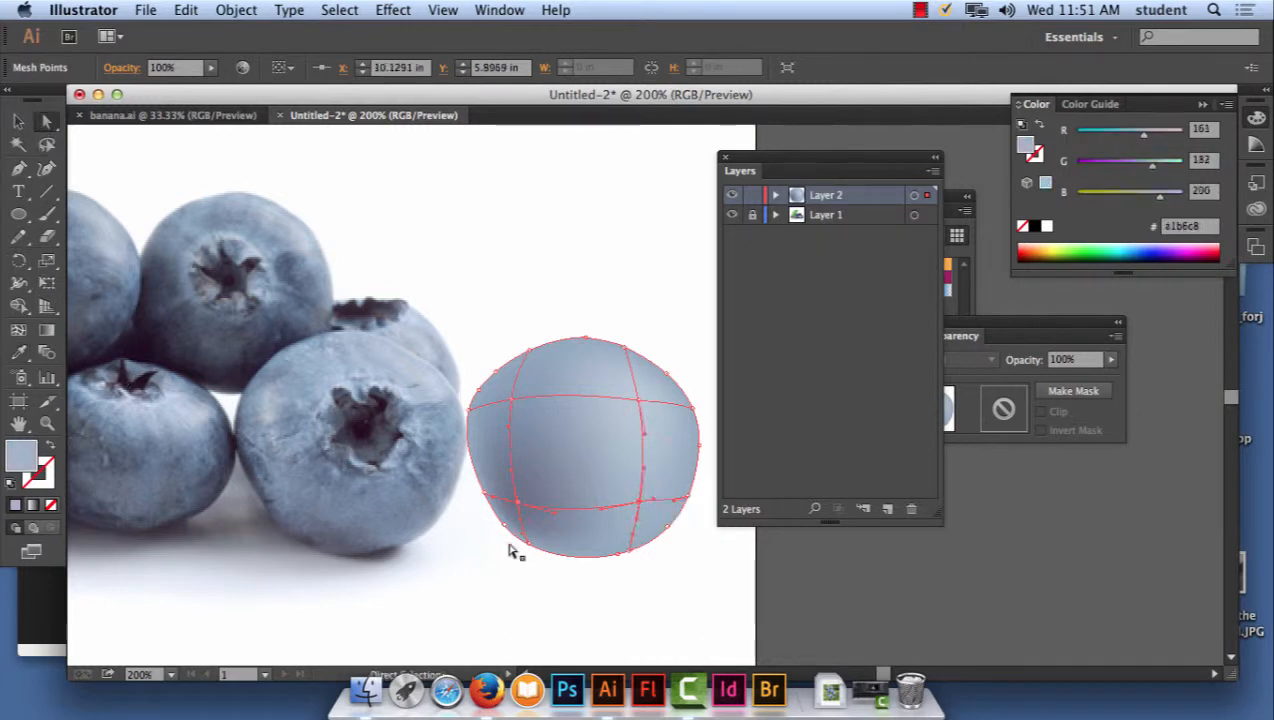
pyautogui.click(18, 352)
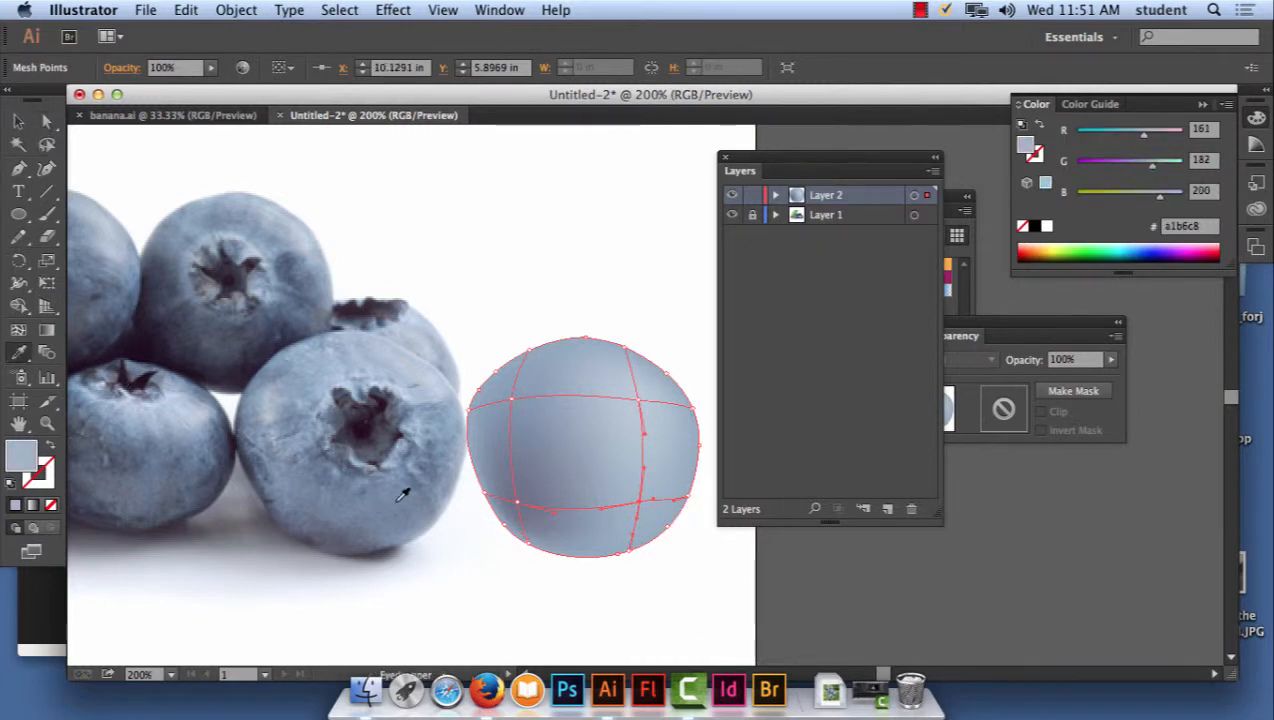
pyautogui.click(428, 497)
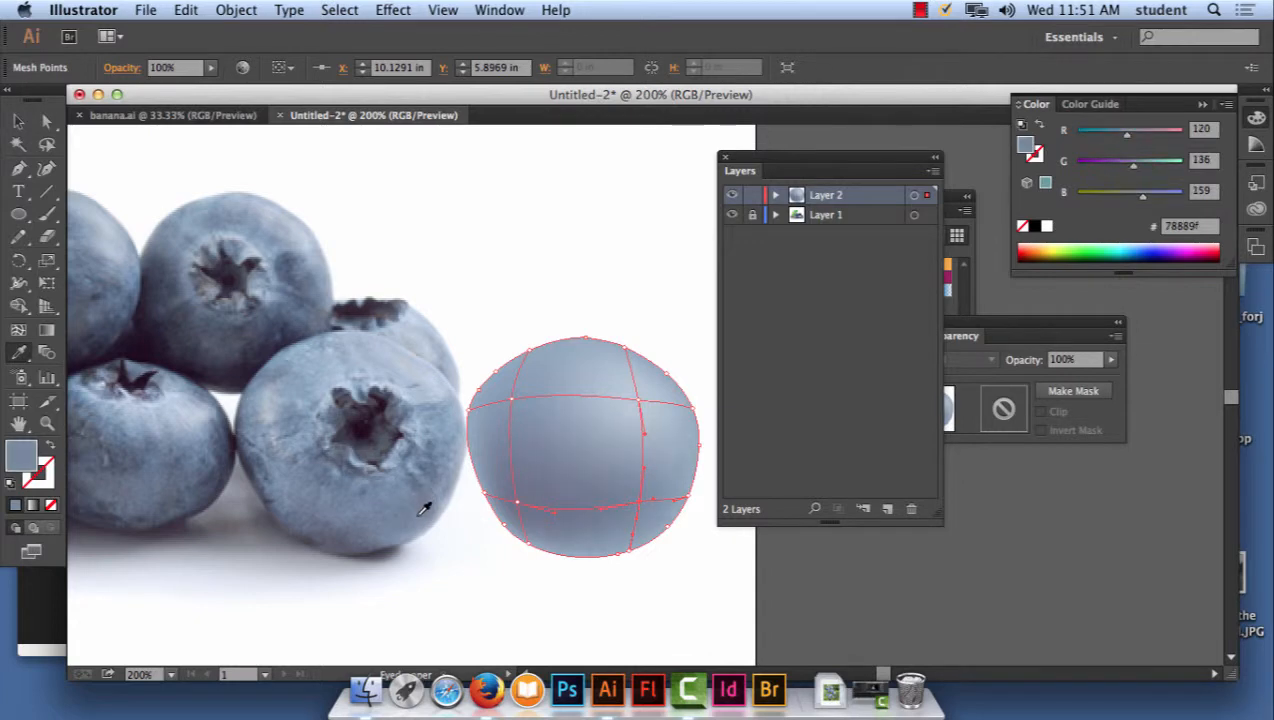
pyautogui.click(432, 495)
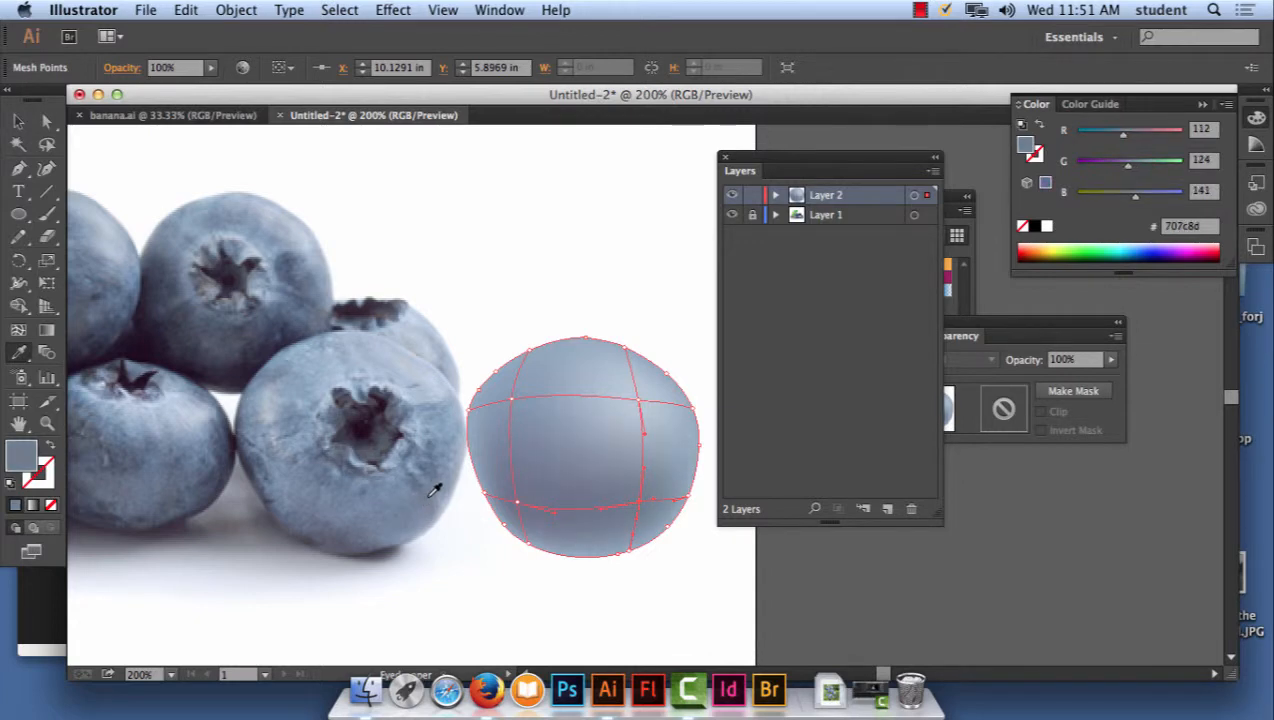
pyautogui.click(440, 470)
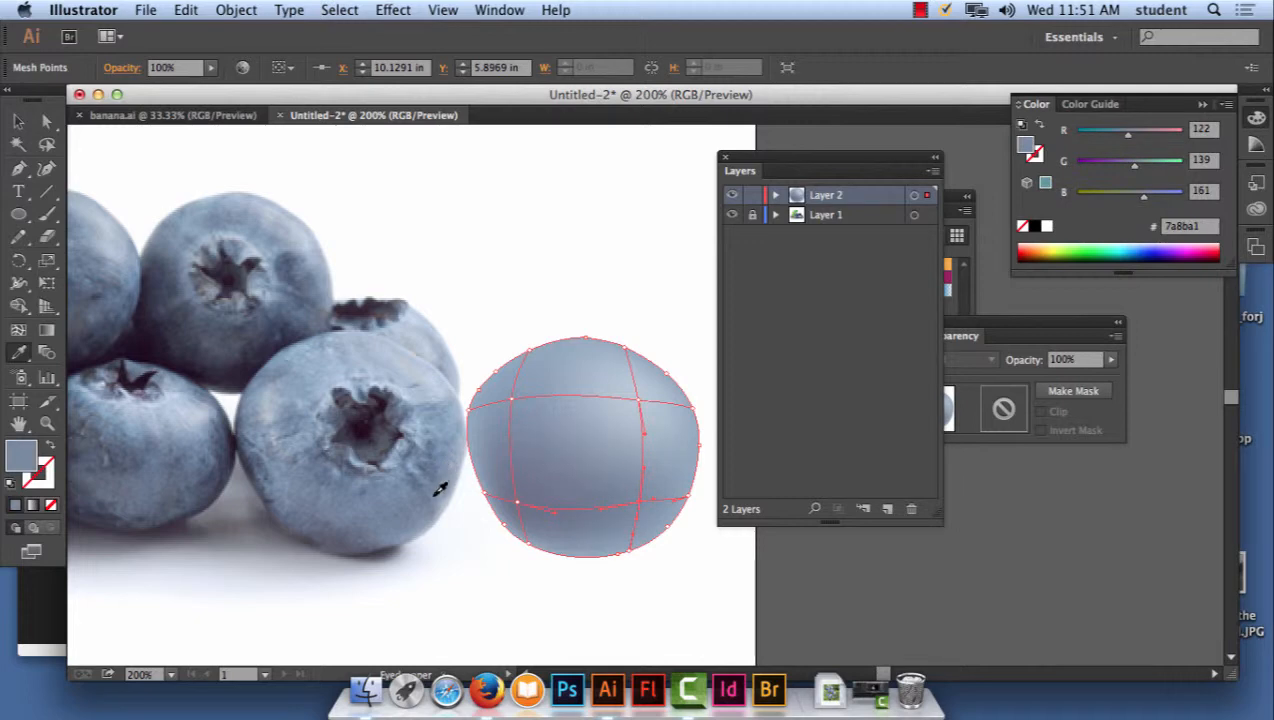
pyautogui.click(421, 484)
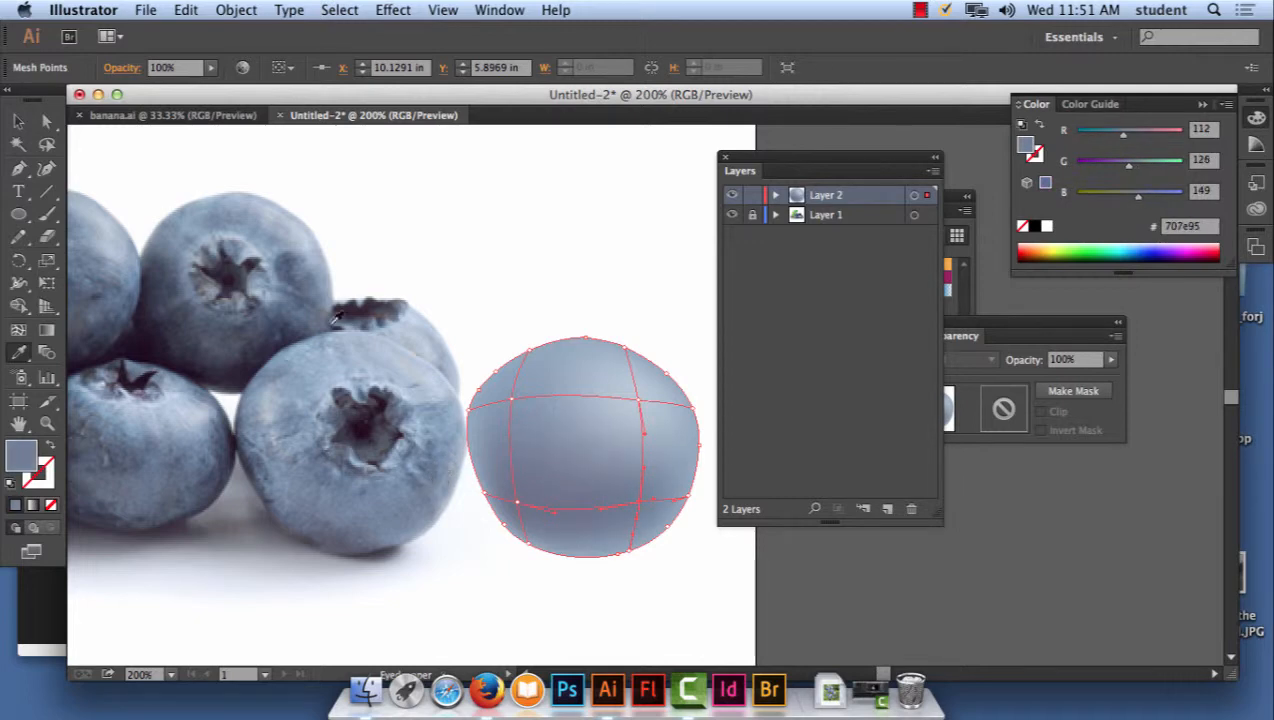
pyautogui.press('v')
pyautogui.click(544, 204)
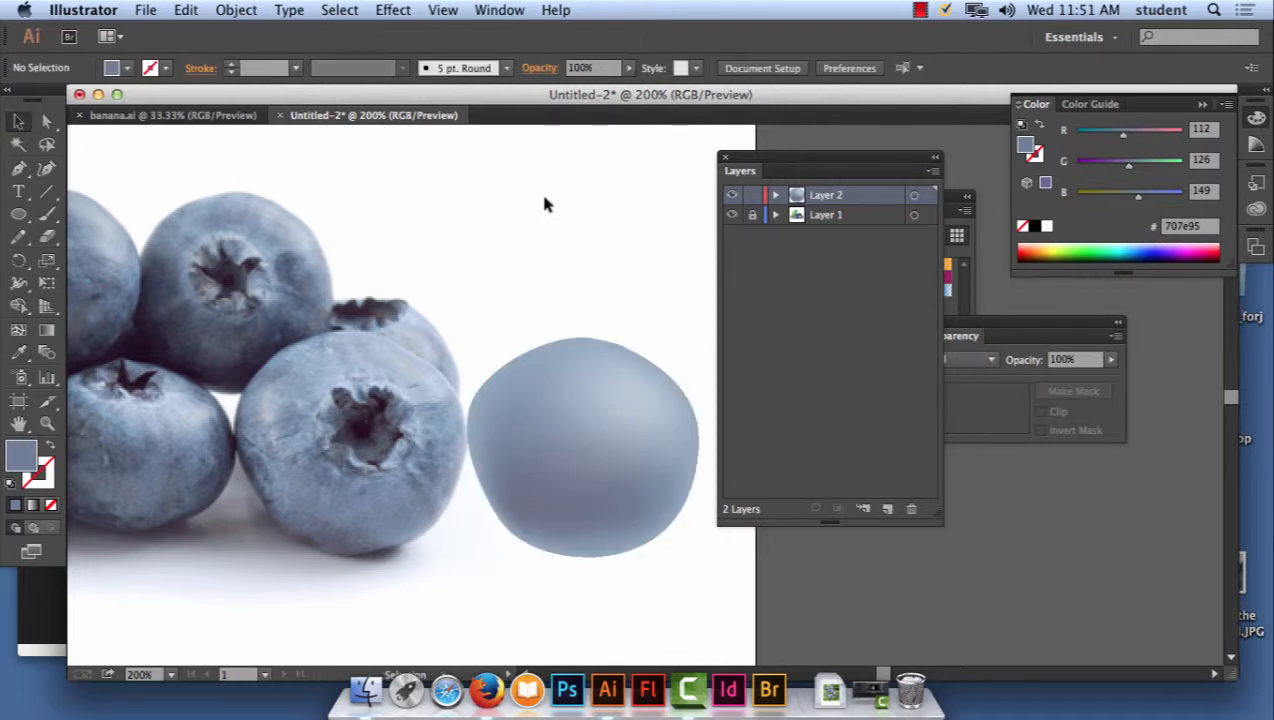
# - Duplicate the mesh berry off the artboard and apply a Clumped Grain texture with intensity 46 and contrast 72 to the copy
pyautogui.click(592, 442)
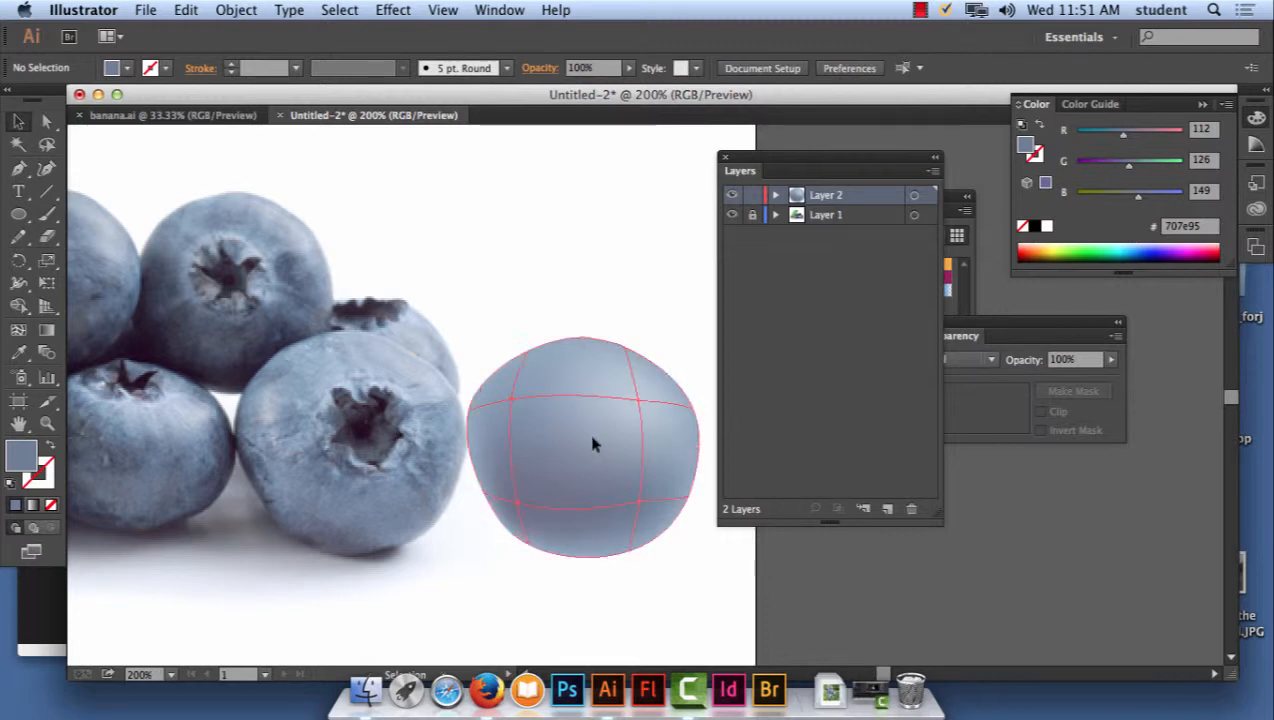
pyautogui.moveTo(590, 451); pyautogui.dragTo(1068, 552)
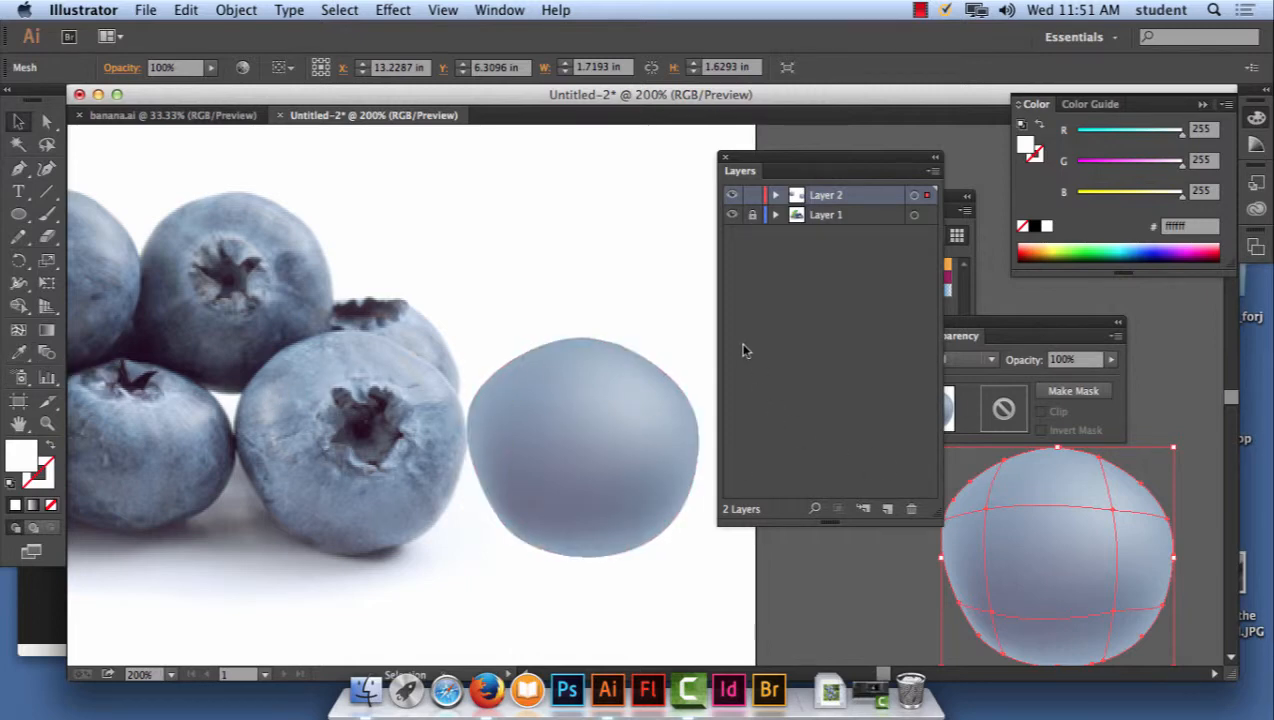
pyautogui.click(388, 10)
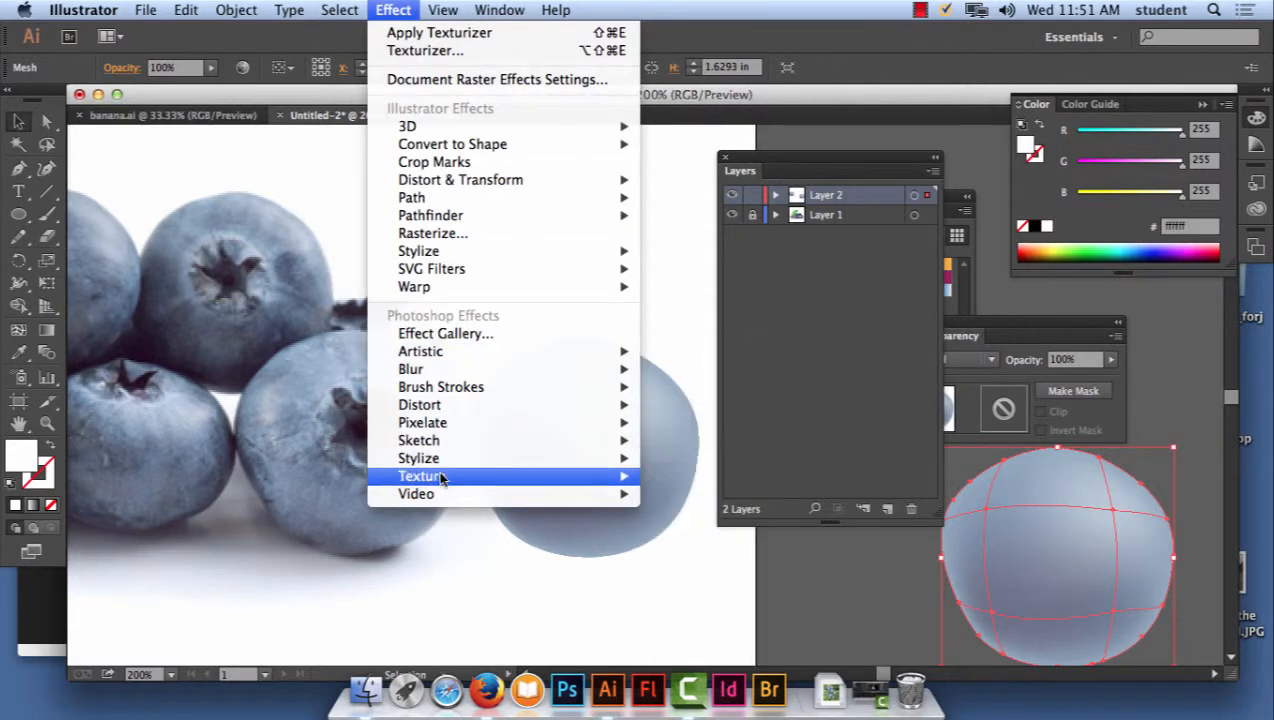
pyautogui.moveTo(441, 477)
pyautogui.click(716, 496)
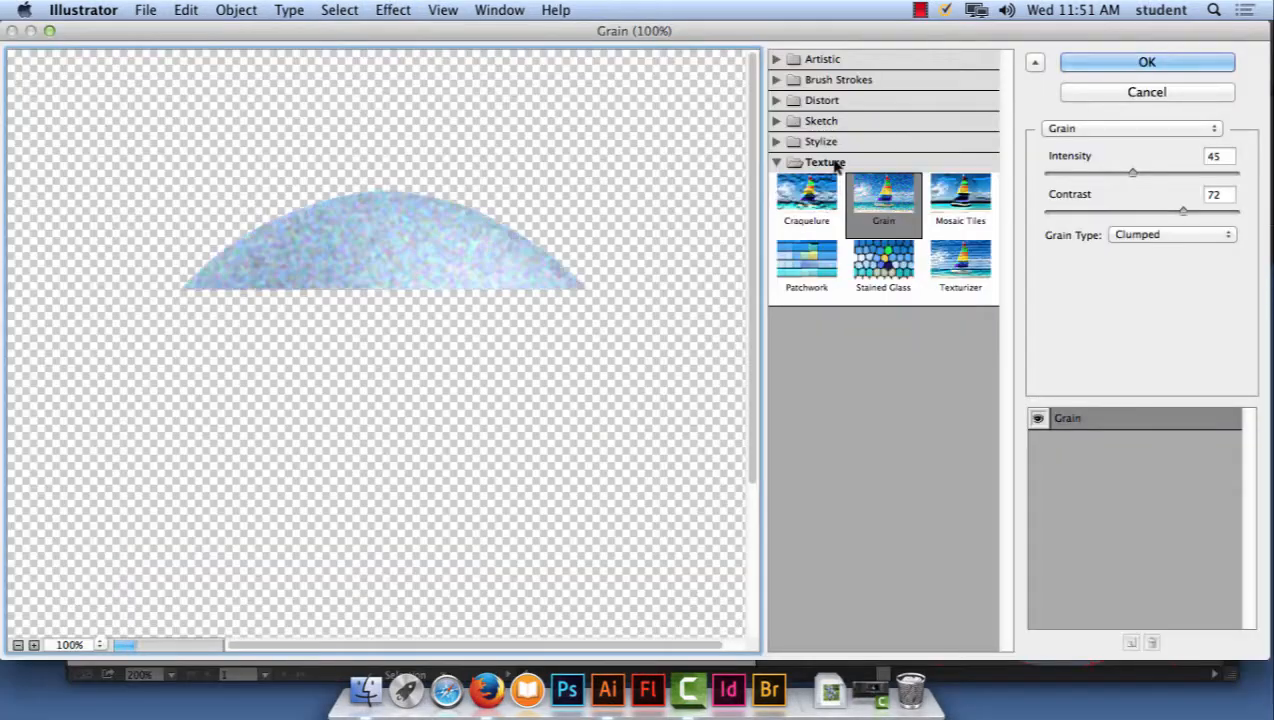
pyautogui.moveTo(1136, 174); pyautogui.dragTo(1200, 172)
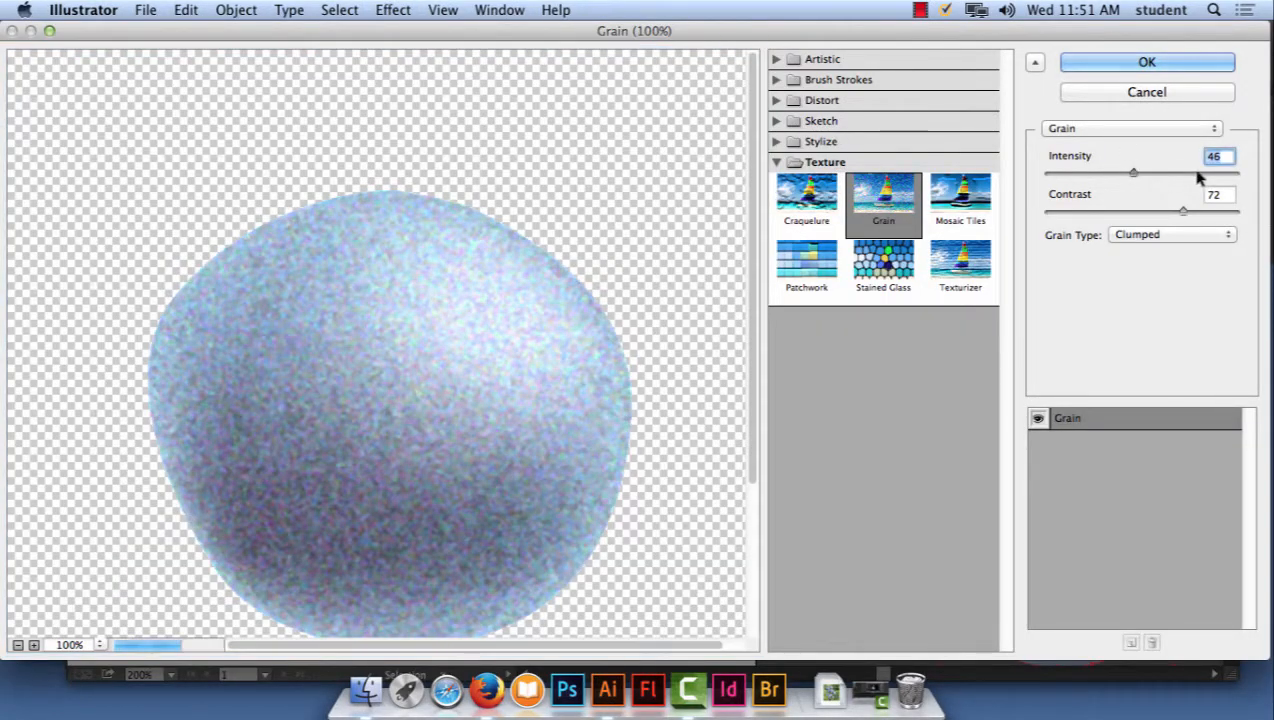
pyautogui.click(1167, 65)
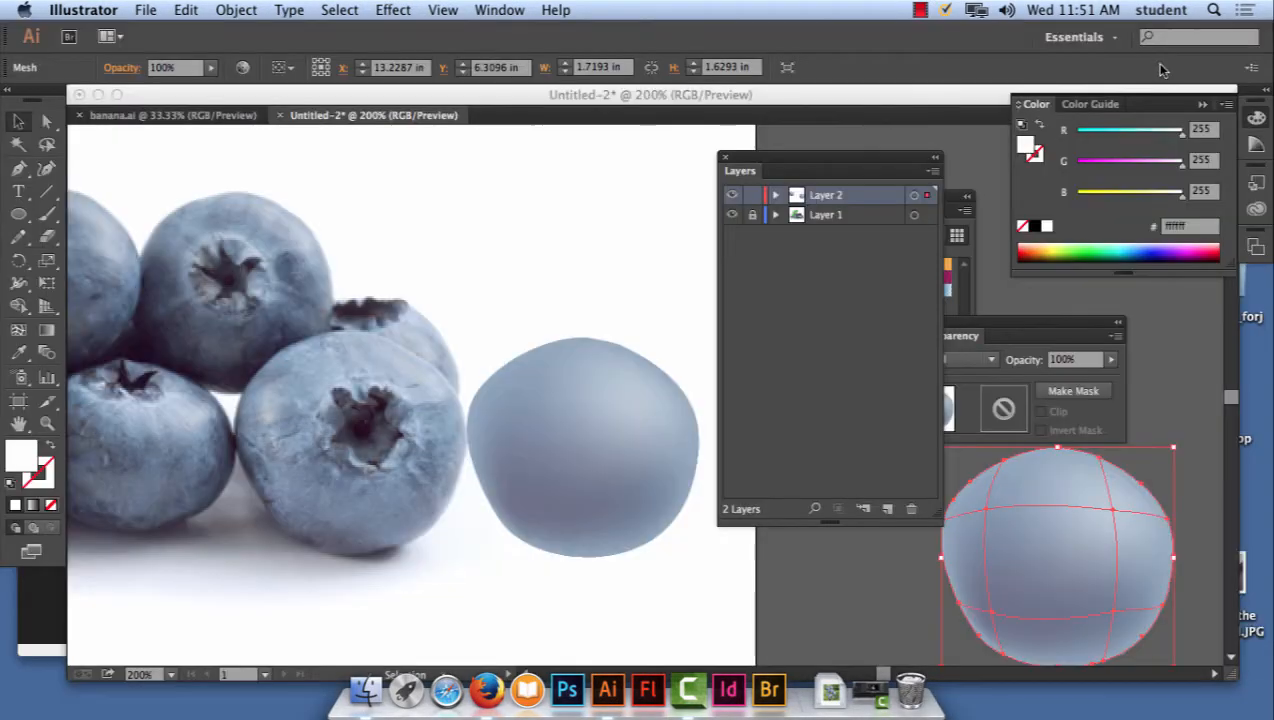
# - Place the grained copy exactly over the original mesh berry, set it to 25% opacity with Soft Light blending, and deselect it
pyautogui.moveTo(1079, 571); pyautogui.dragTo(603, 460)
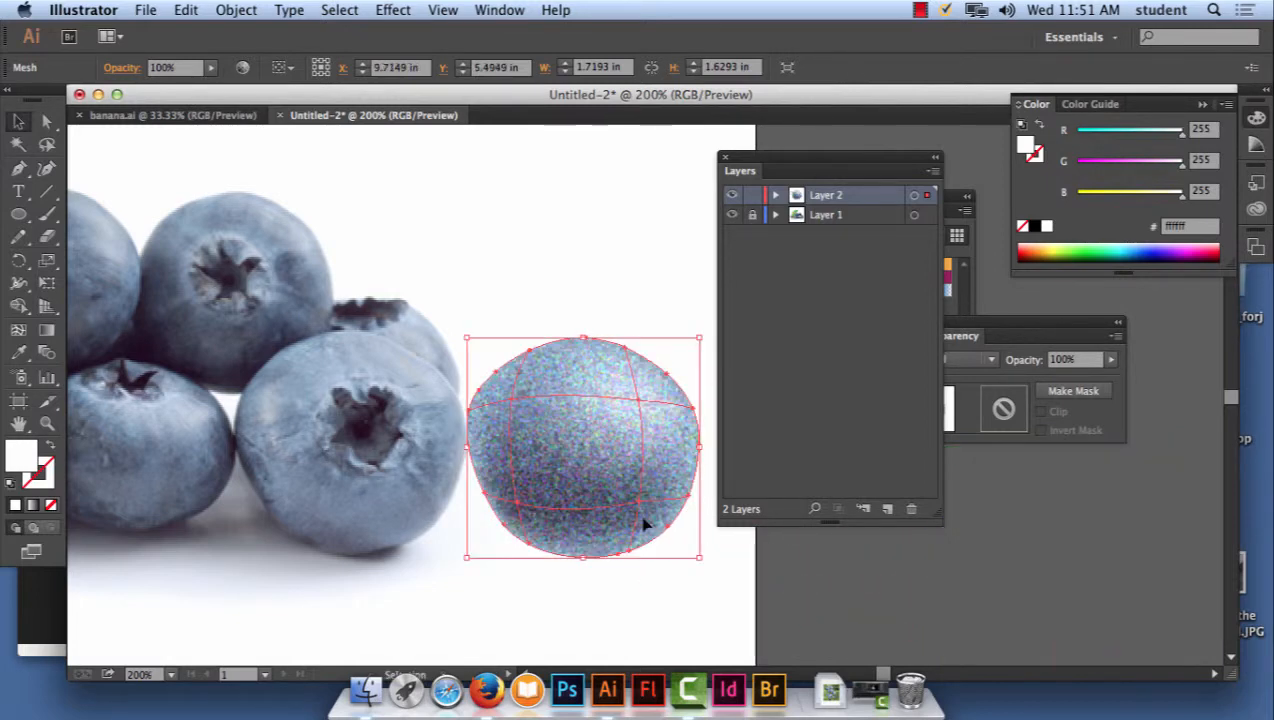
pyautogui.moveTo(1017, 321); pyautogui.dragTo(1042, 310)
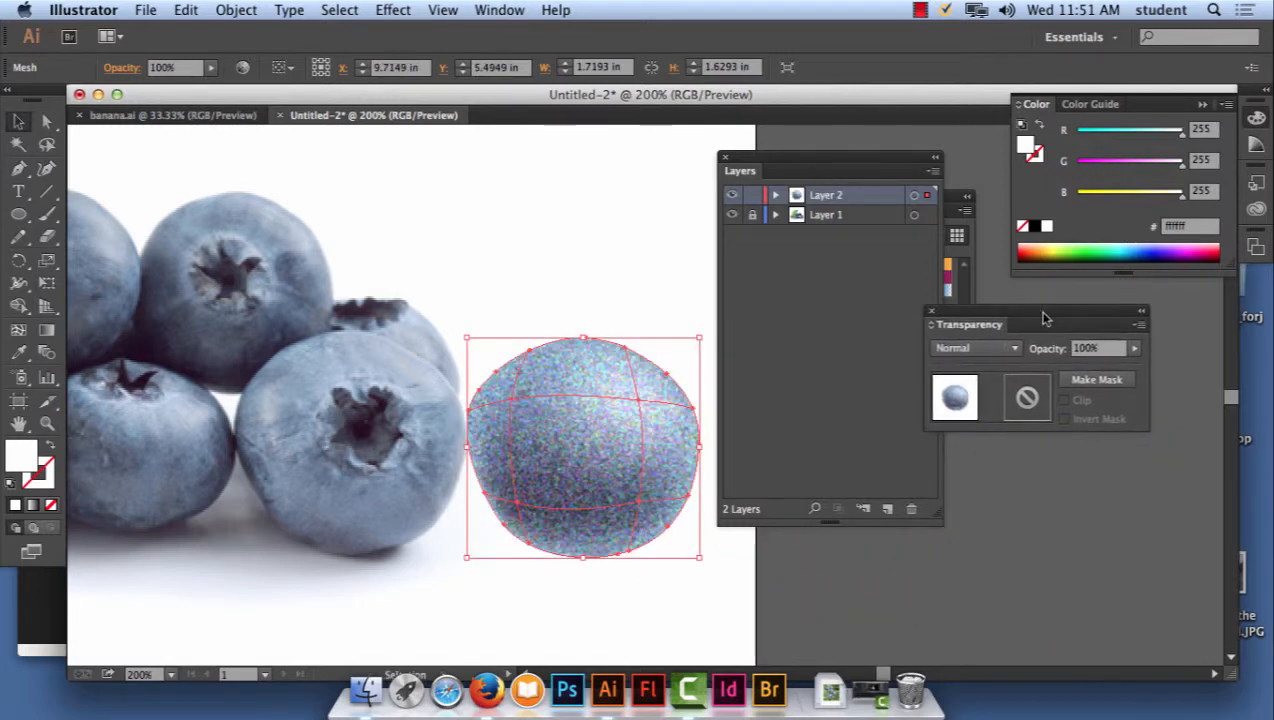
pyautogui.click(1134, 348)
pyautogui.moveTo(1130, 368); pyautogui.dragTo(1074, 368)
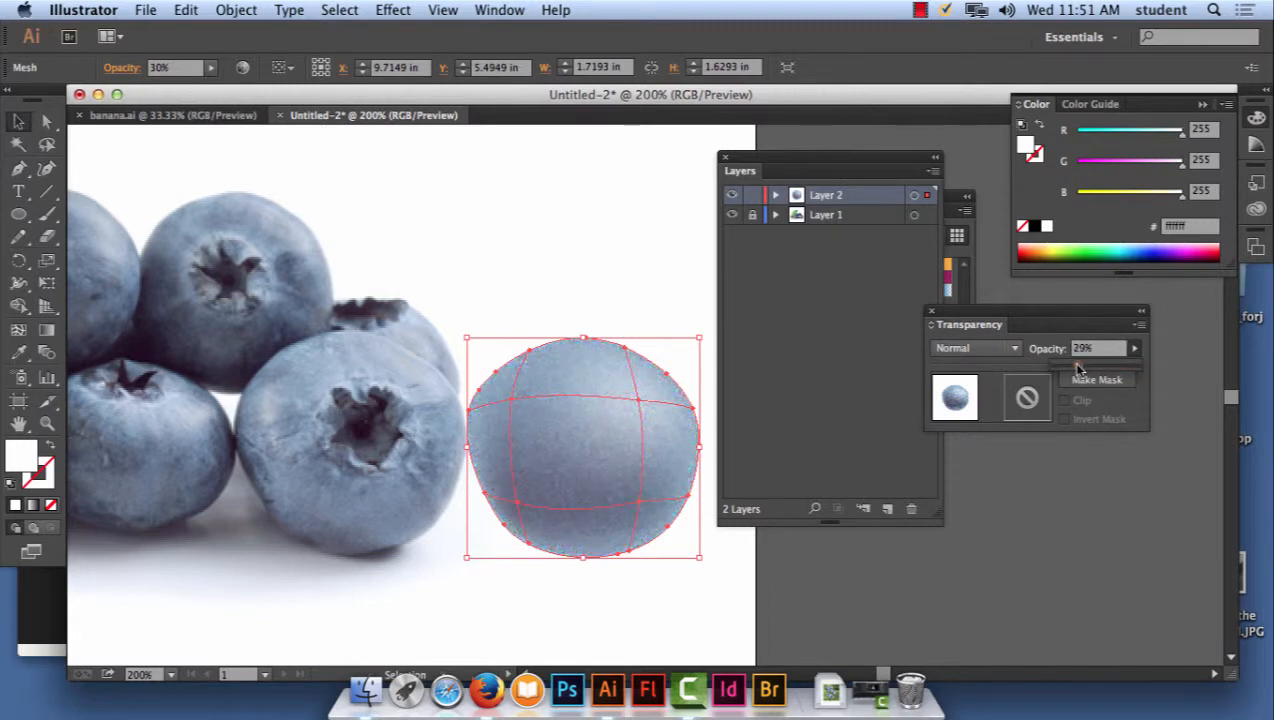
pyautogui.click(1012, 348)
pyautogui.click(987, 211)
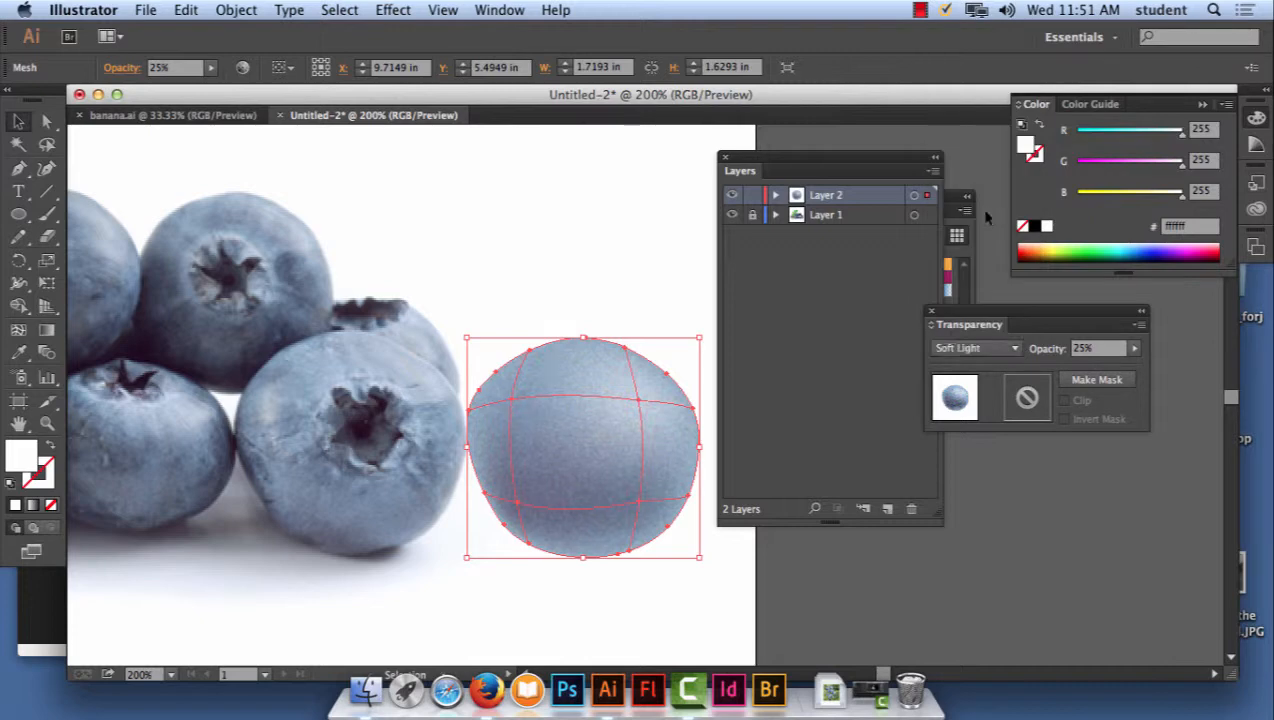
pyautogui.click(574, 189)
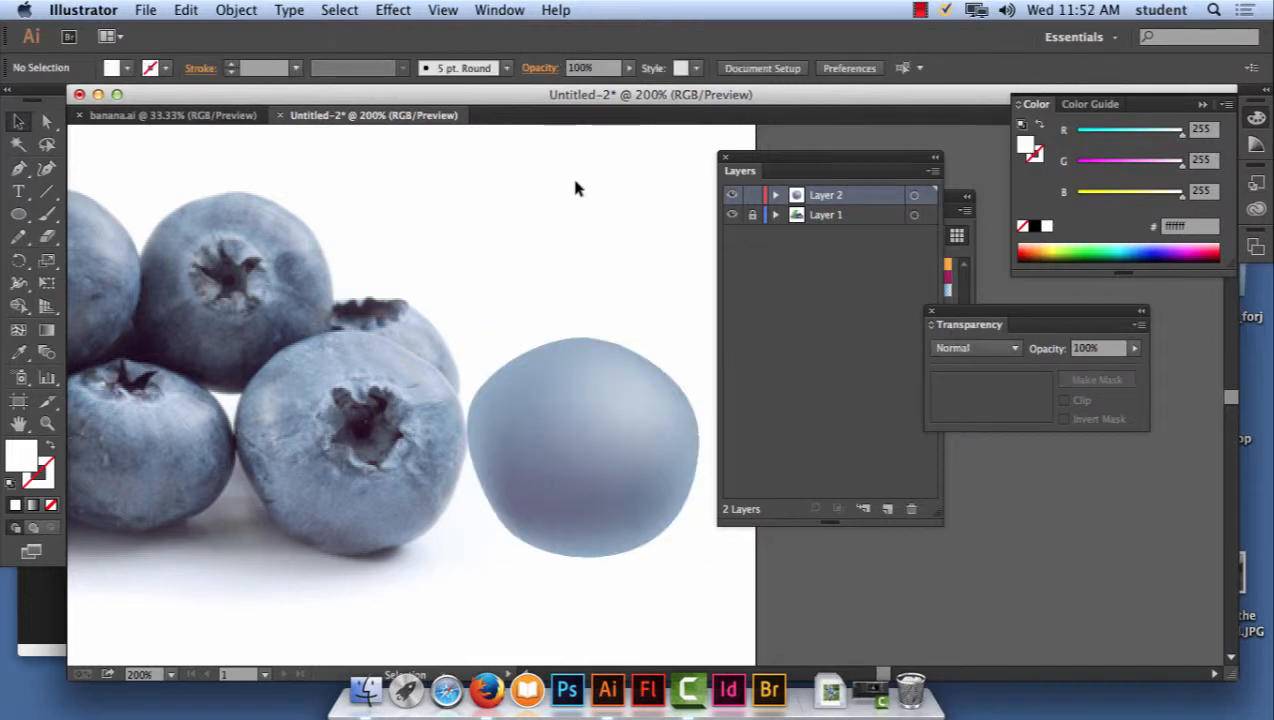
# - Examine the grain texture on the drawn berry's surface up close
pyautogui.press('super+equal')
pyautogui.press('super+equal')
pyautogui.press('super+equal')
pyautogui.press('super+equal')
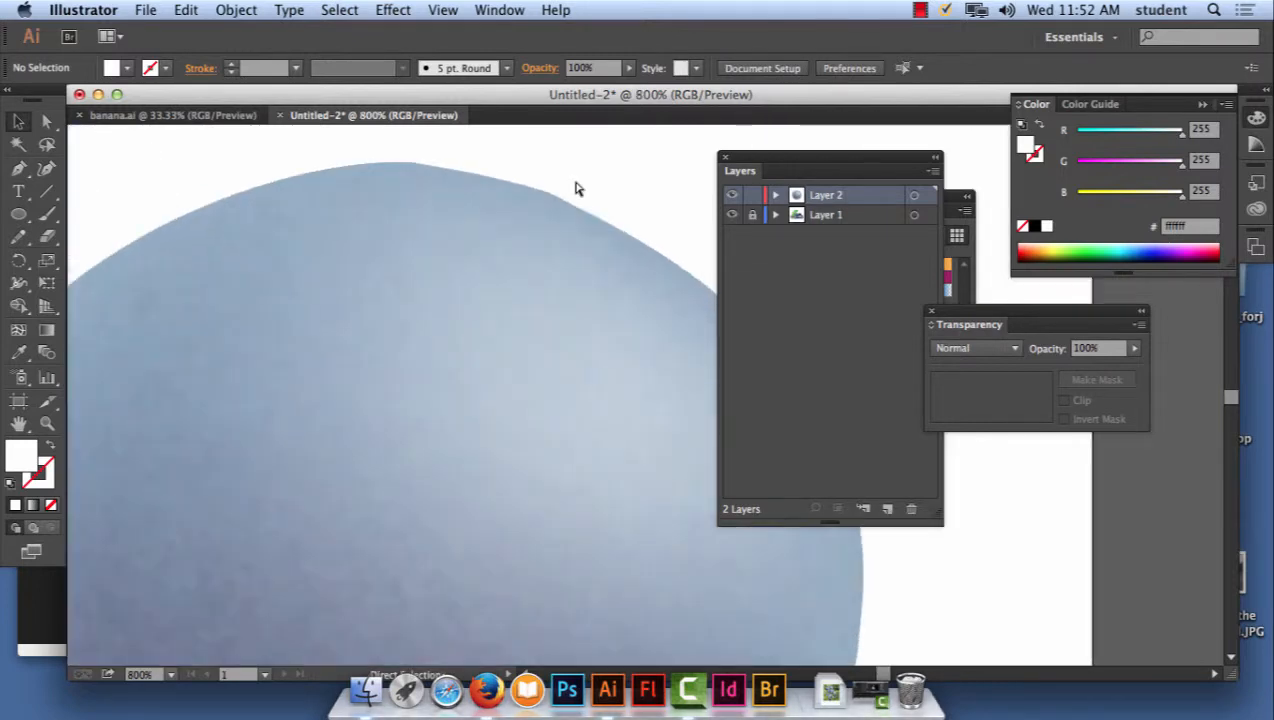
pyautogui.press('super+minus')
pyautogui.press('super+minus')
pyautogui.press('super+minus')
pyautogui.press('super+minus')
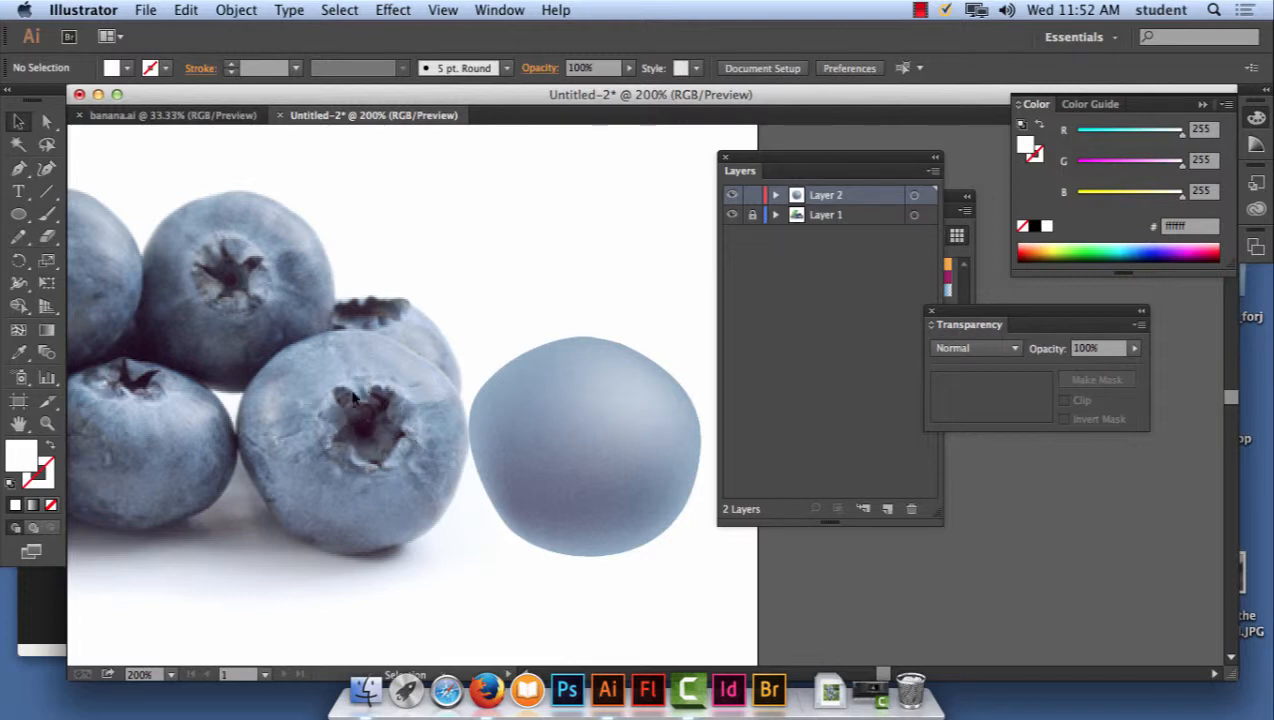
# - Trace the outline around the front photographed berry's crown as a closed path with the Pen tool
pyautogui.click(18, 168)
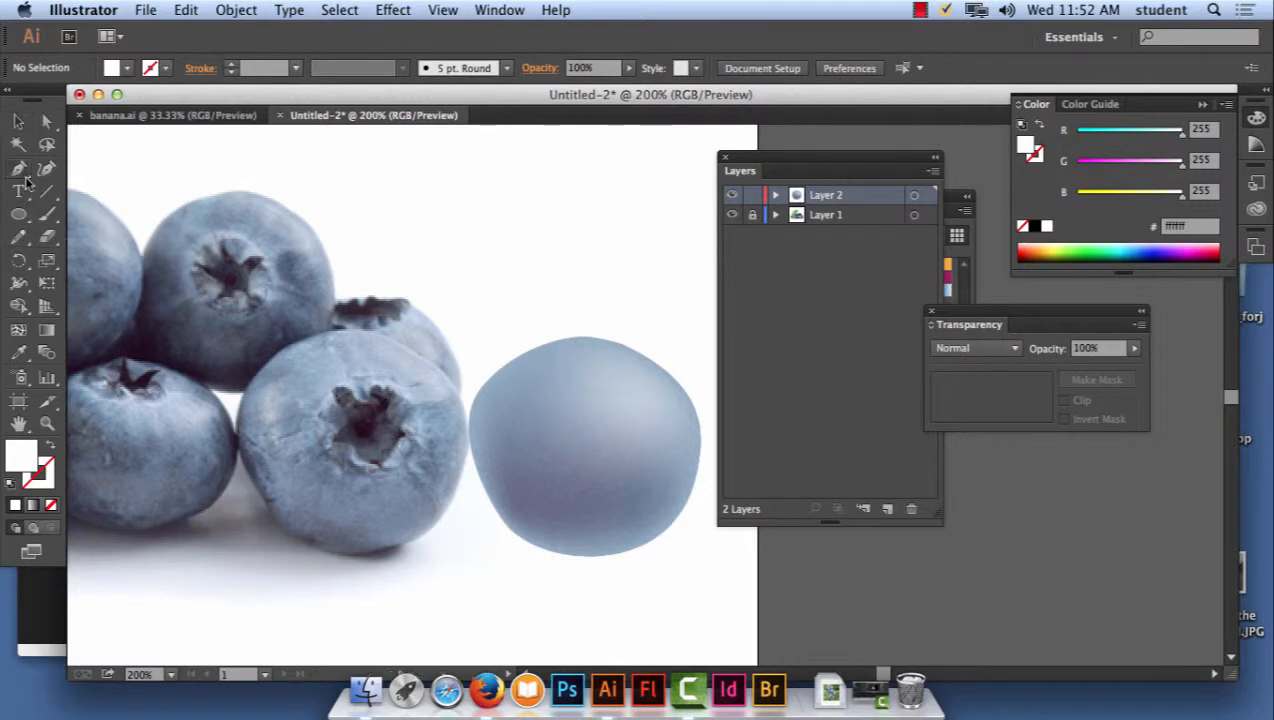
pyautogui.click(366, 380)
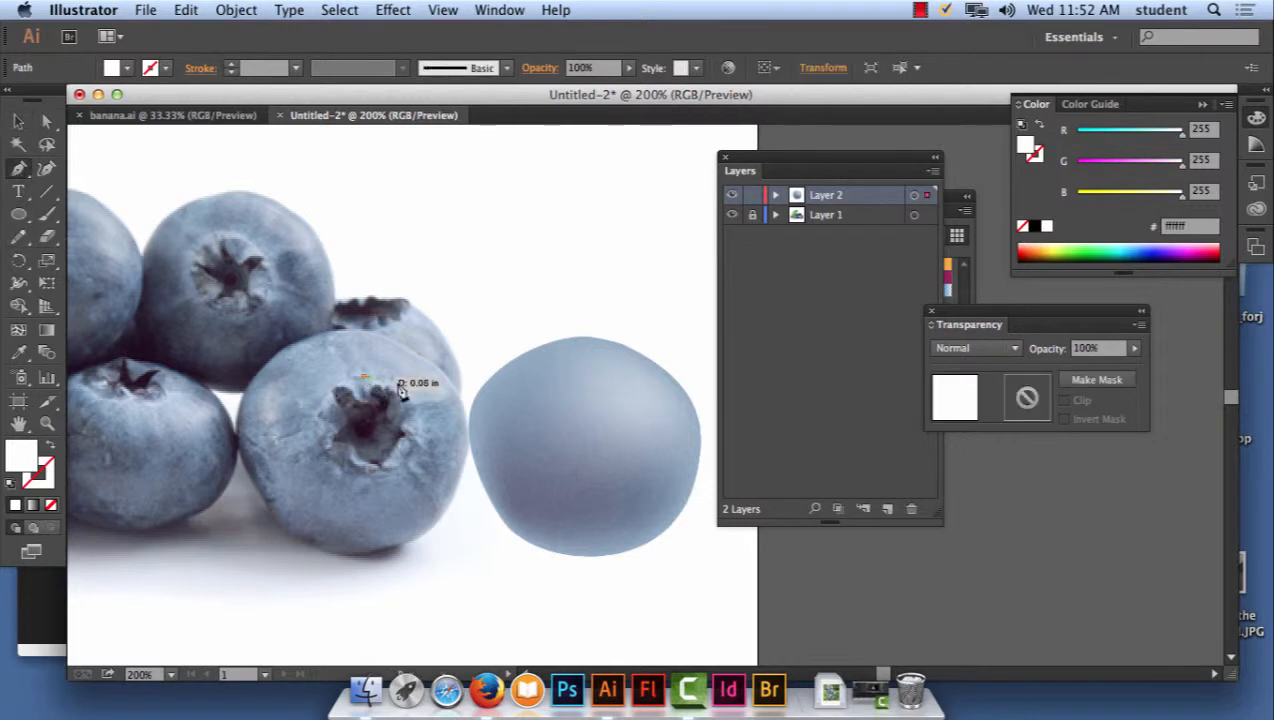
pyautogui.moveTo(412, 396); pyautogui.dragTo(336, 385)
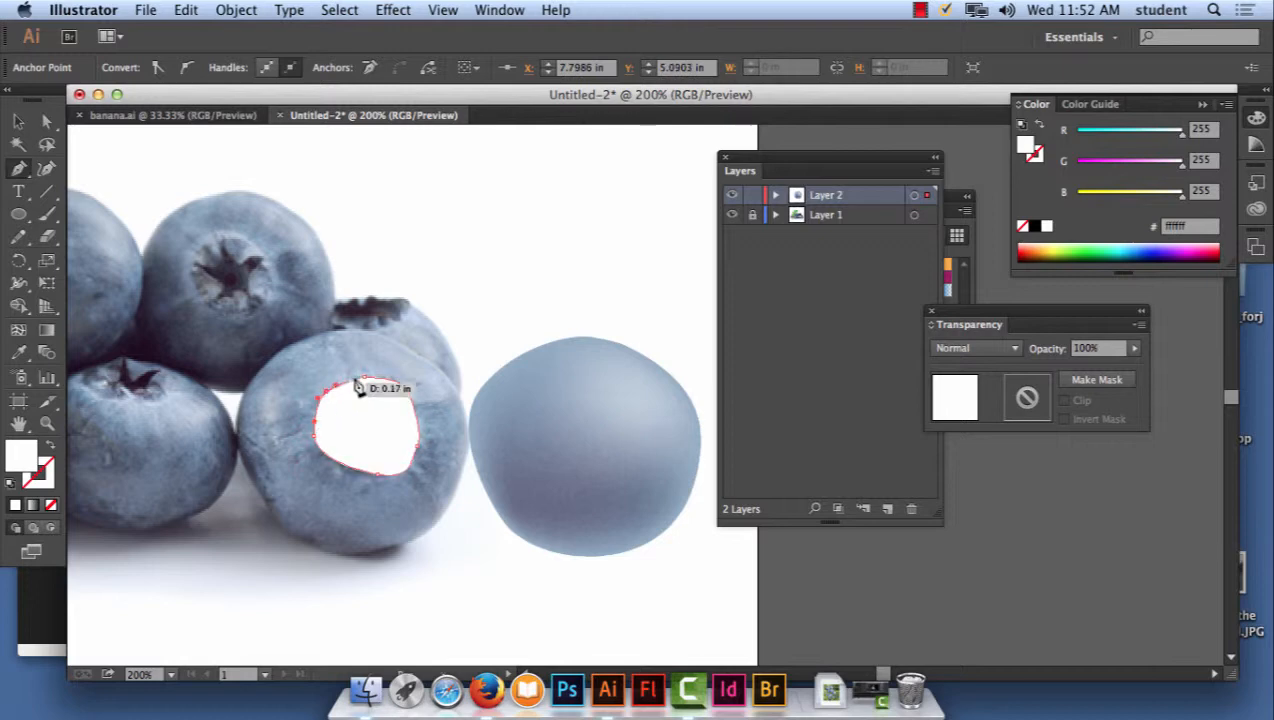
pyautogui.click(365, 377)
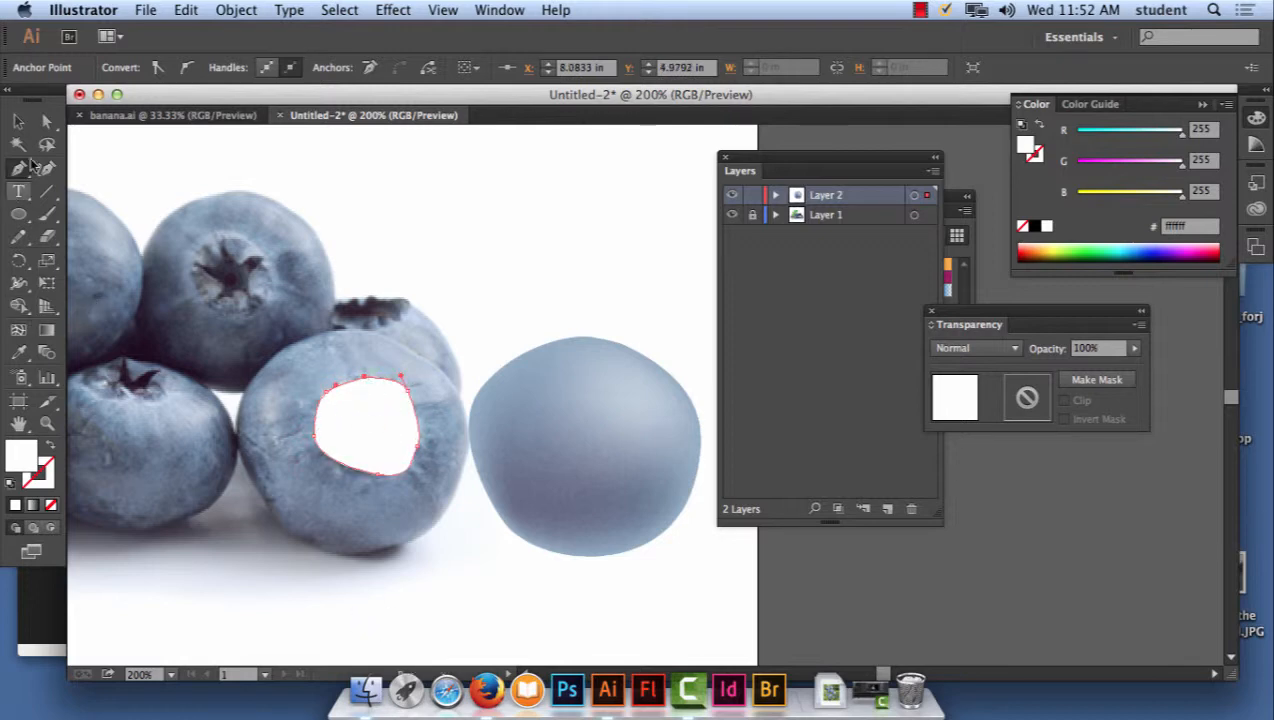
# - Move the traced crown shape onto the middle of the drawn berry and fill it with #94adc4 sampled from the photographed berry
pyautogui.click(18, 121)
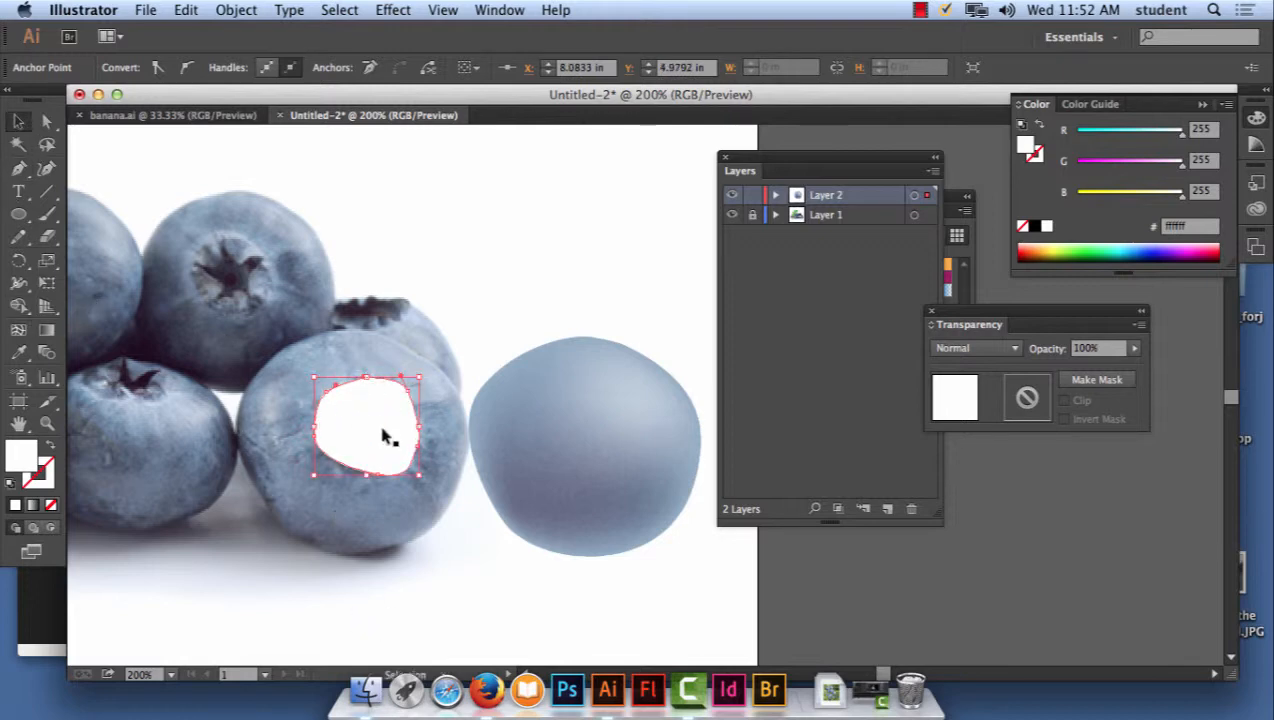
pyautogui.moveTo(384, 432); pyautogui.dragTo(600, 442)
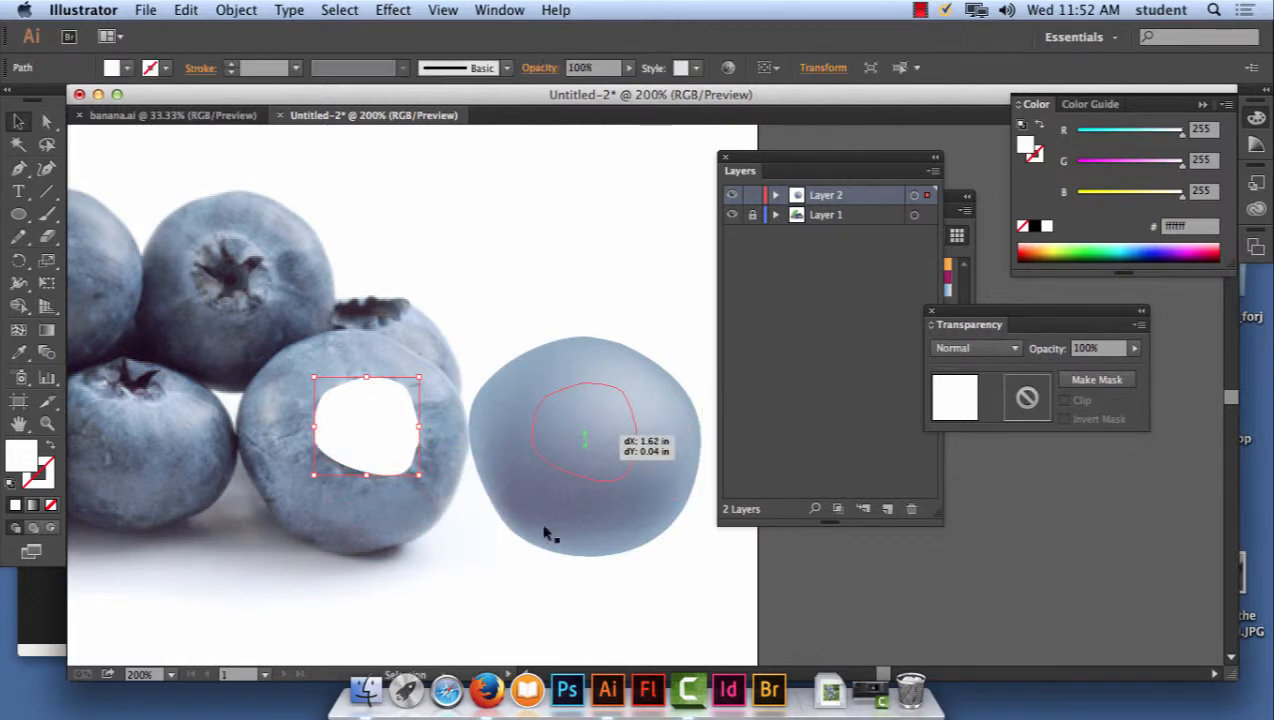
pyautogui.click(18, 352)
pyautogui.click(413, 421)
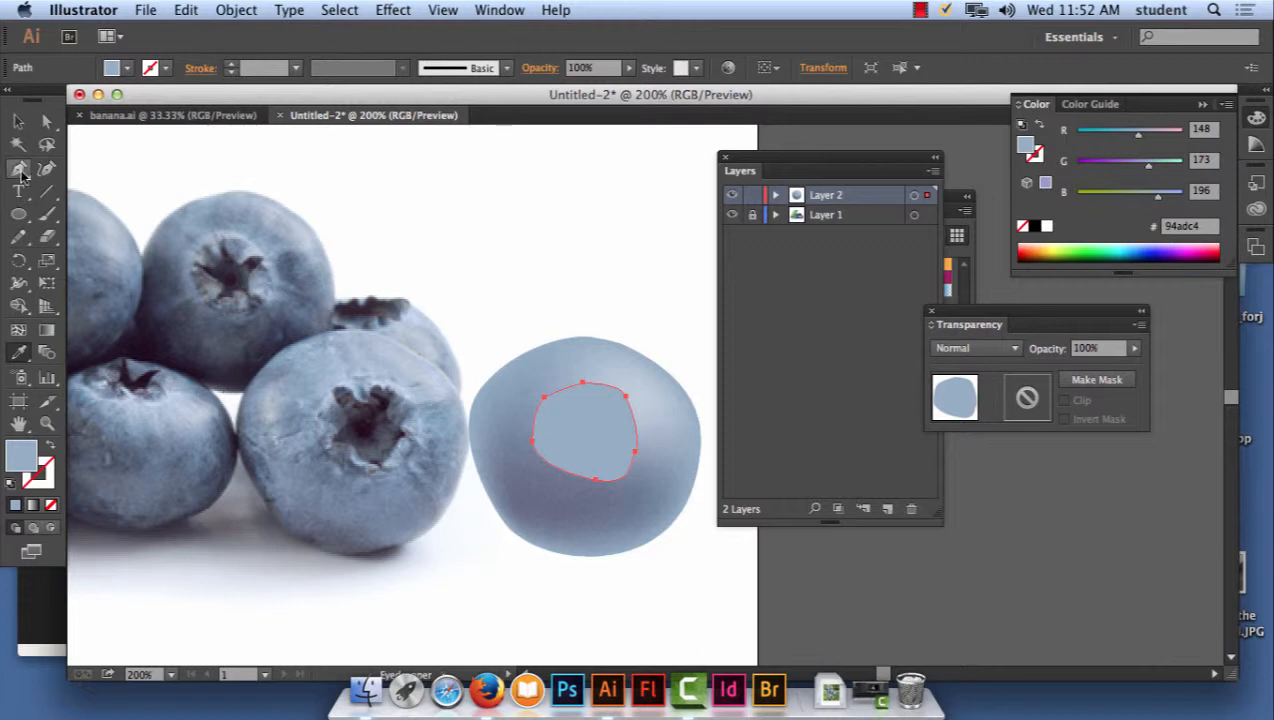
# - Add gradient mesh points to the crown shape near its lower left, right edge, top and bottom edge
pyautogui.click(18, 329)
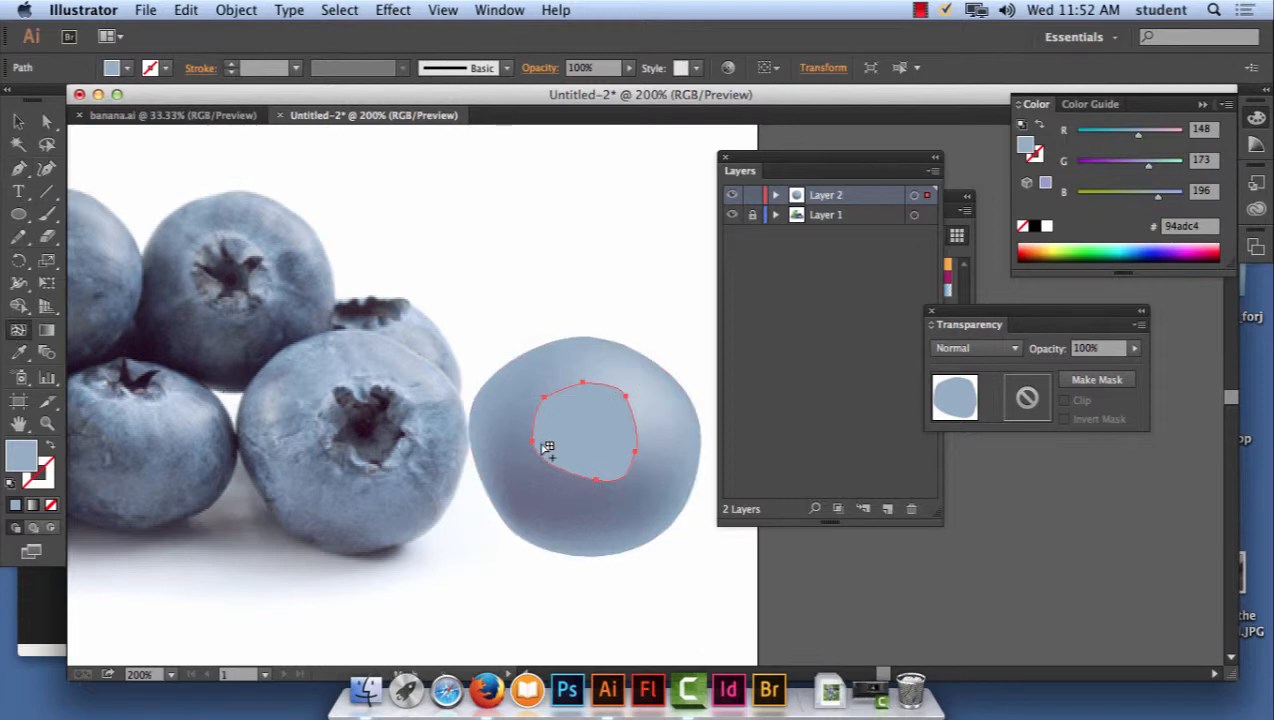
pyautogui.click(547, 447)
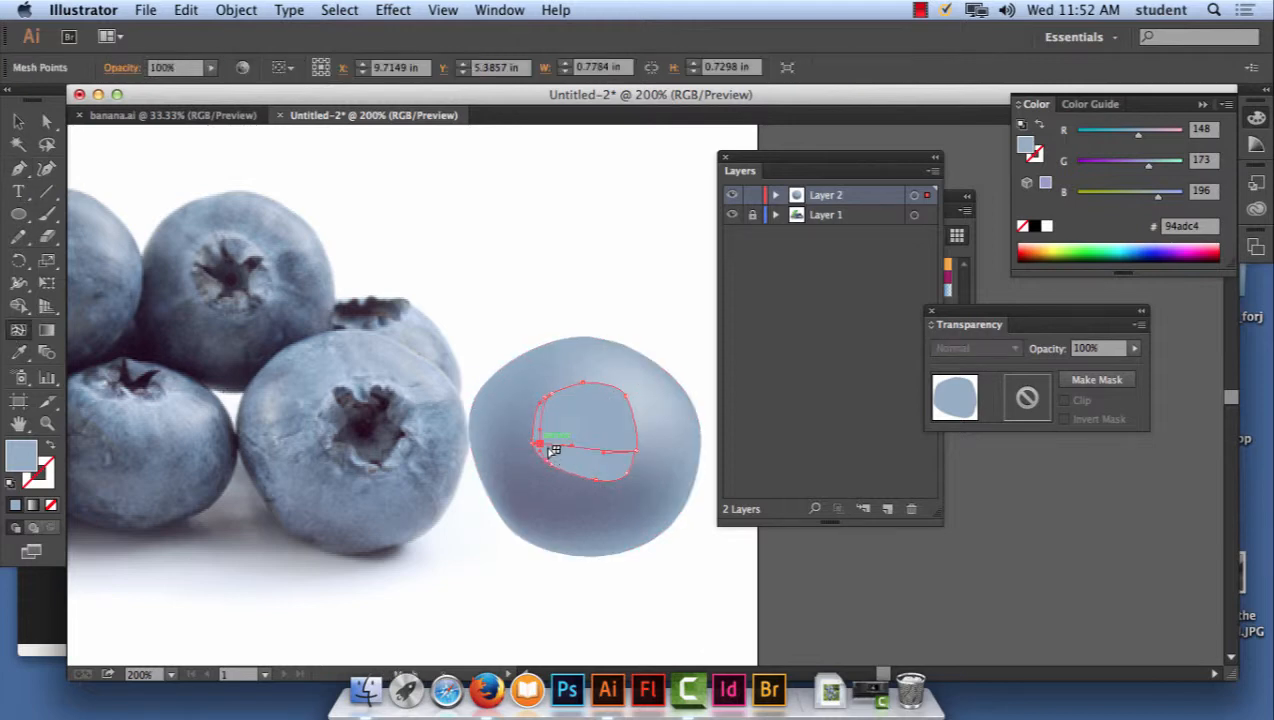
pyautogui.click(634, 431)
pyautogui.click(603, 396)
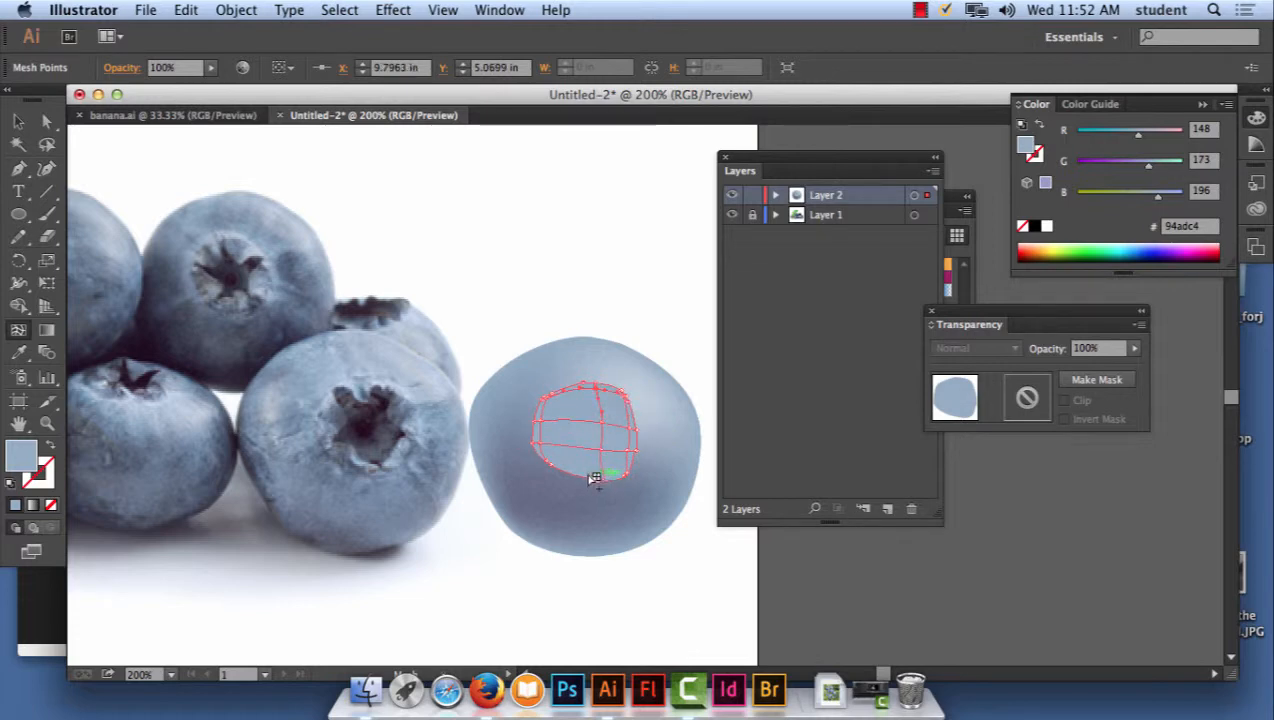
pyautogui.click(581, 478)
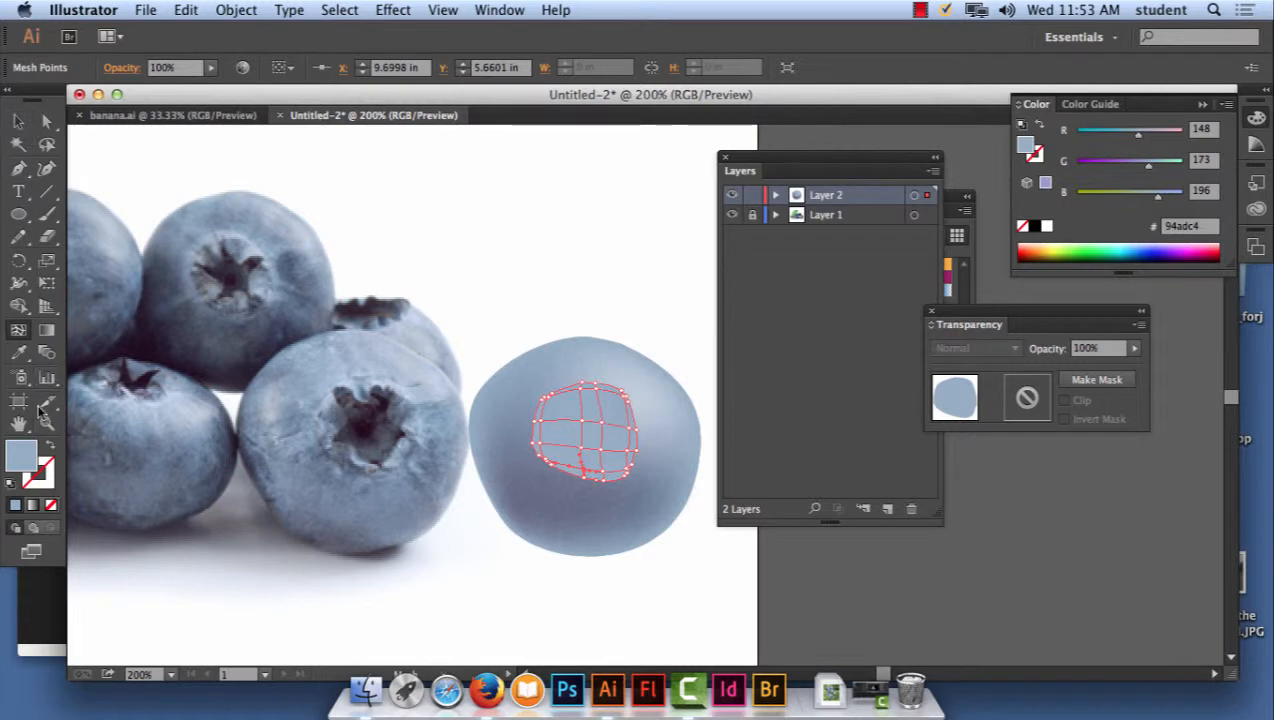
# - Colour the crown shape's bottom mesh point #637288 and its lower-right point #696e79, both sampled from the photographed crown
pyautogui.click(18, 352)
pyautogui.click(349, 444)
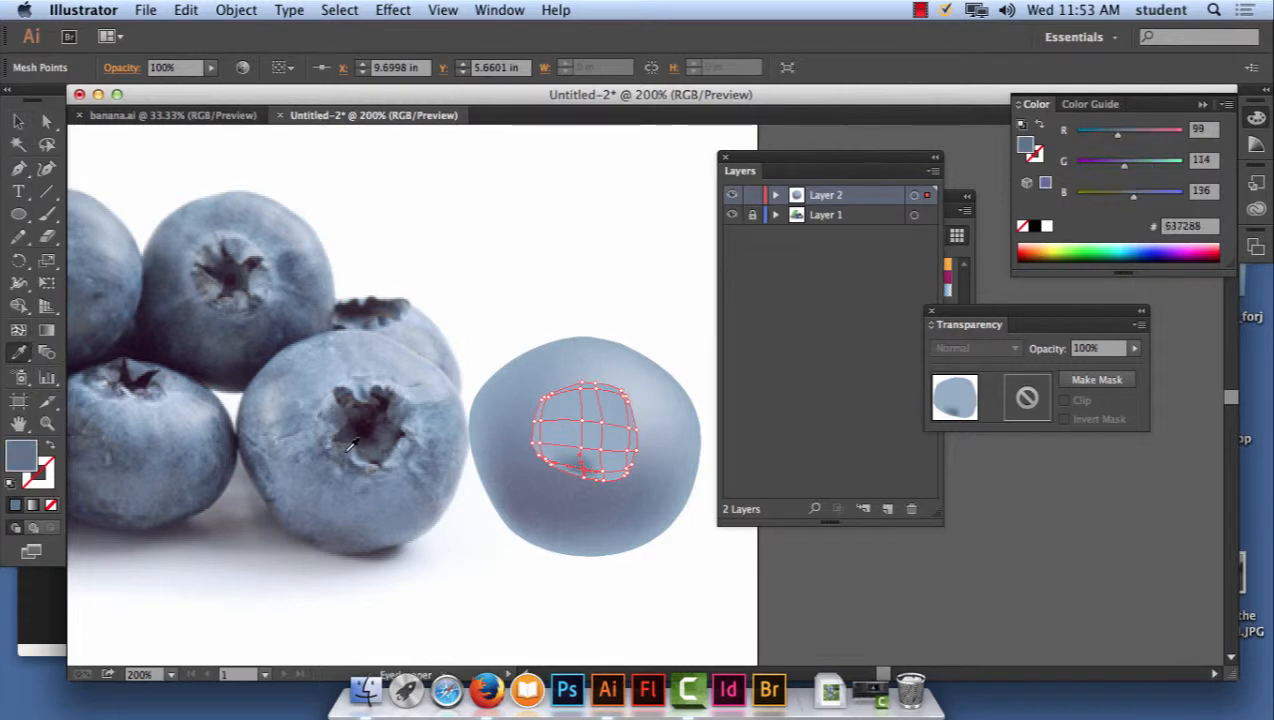
pyautogui.click(46, 122)
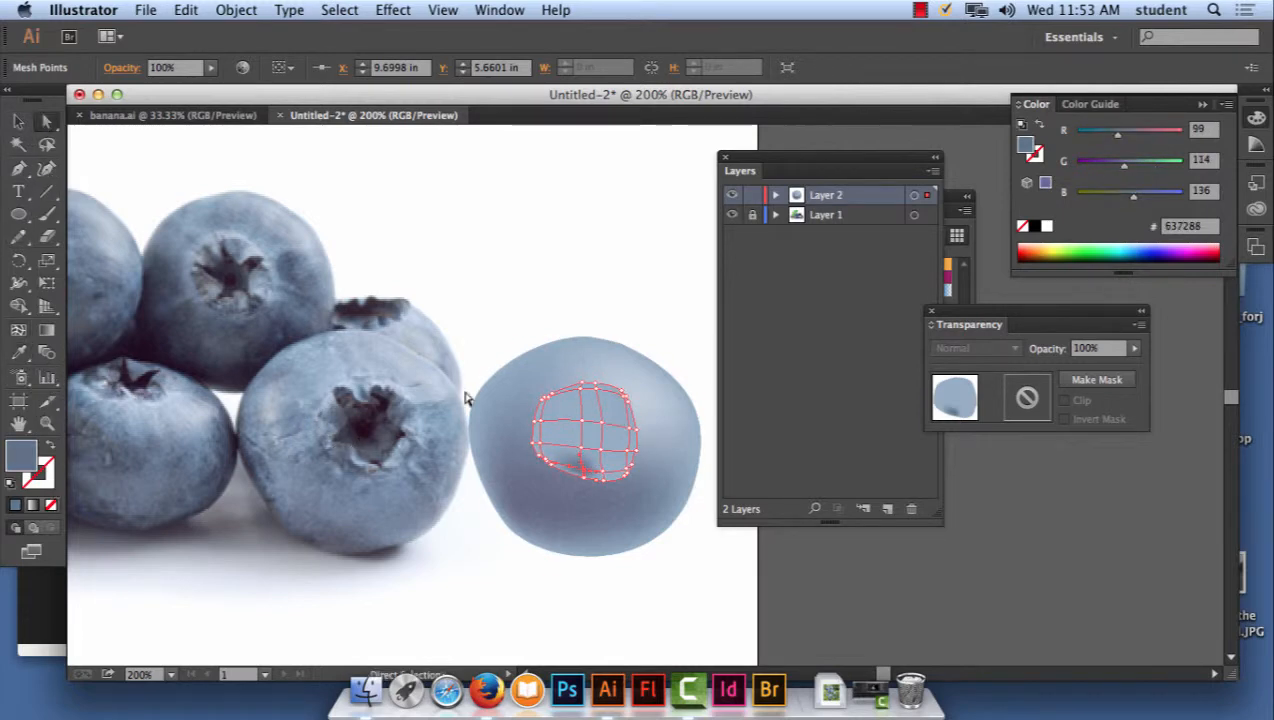
pyautogui.click(625, 472)
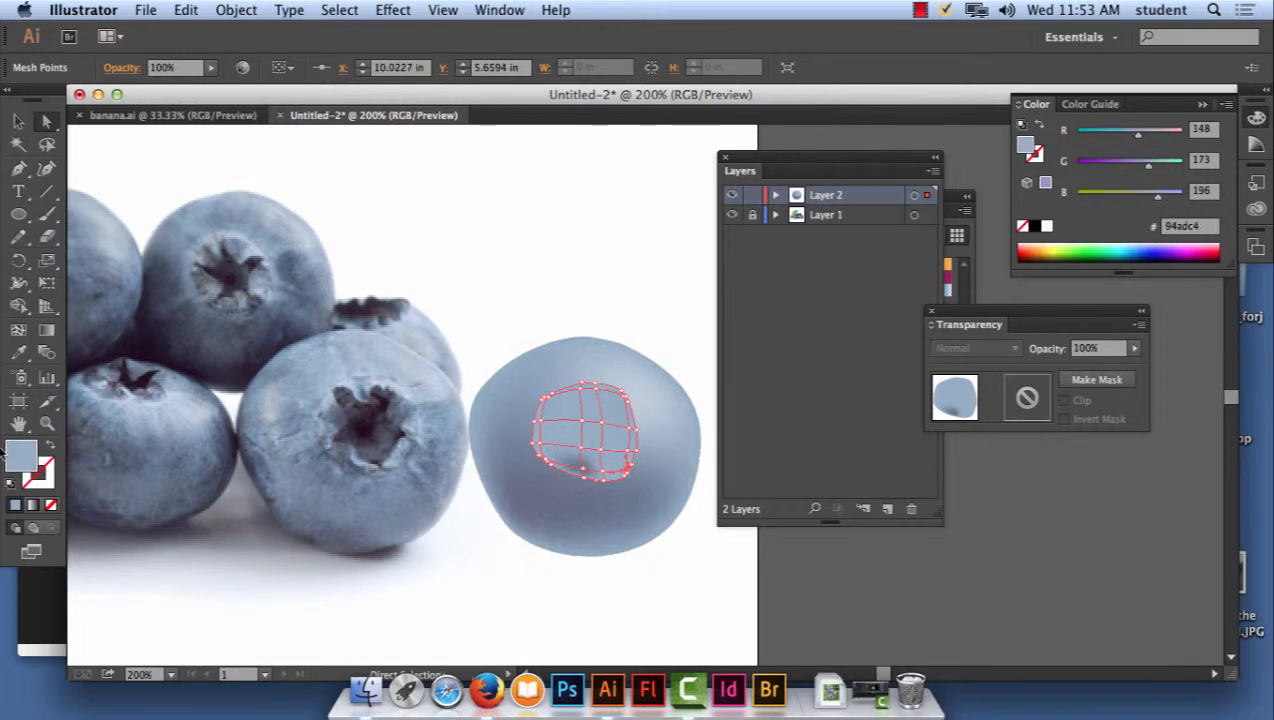
pyautogui.click(18, 352)
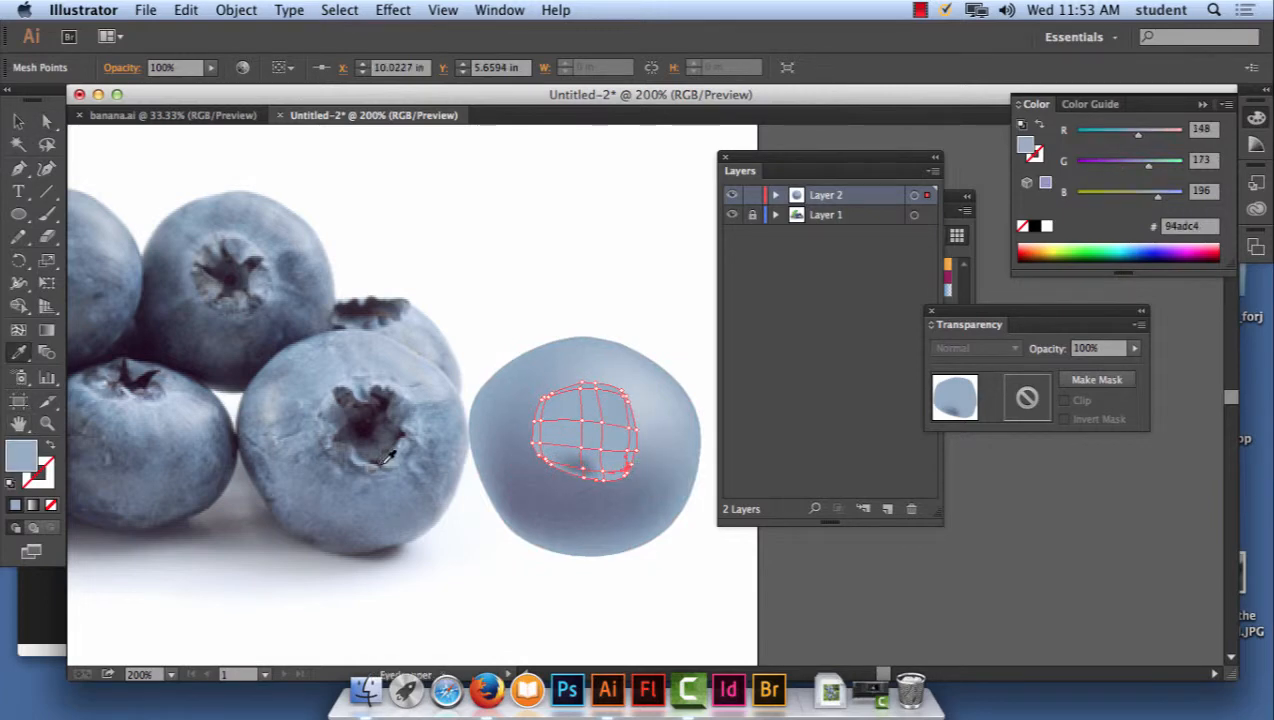
pyautogui.click(383, 460)
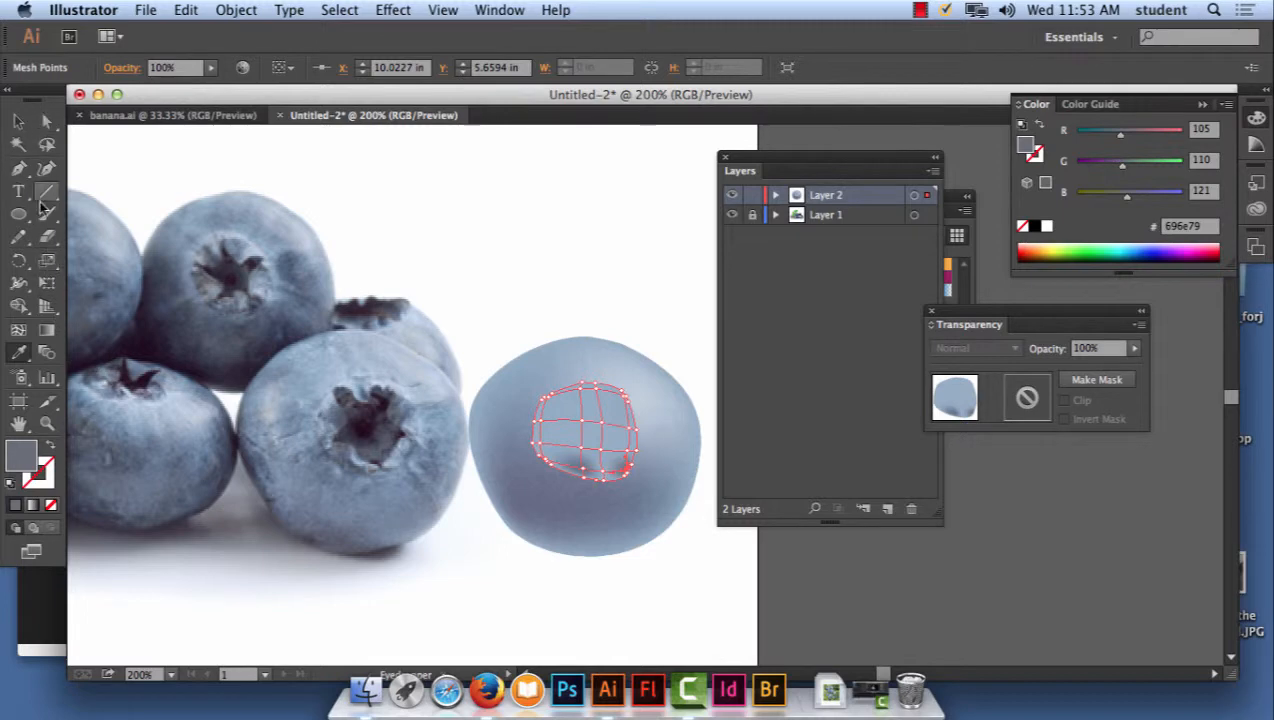
# - Recolour the mesh point on the crown shape's right edge with #616d7e sampled from the photographed crown's right side
pyautogui.click(46, 120)
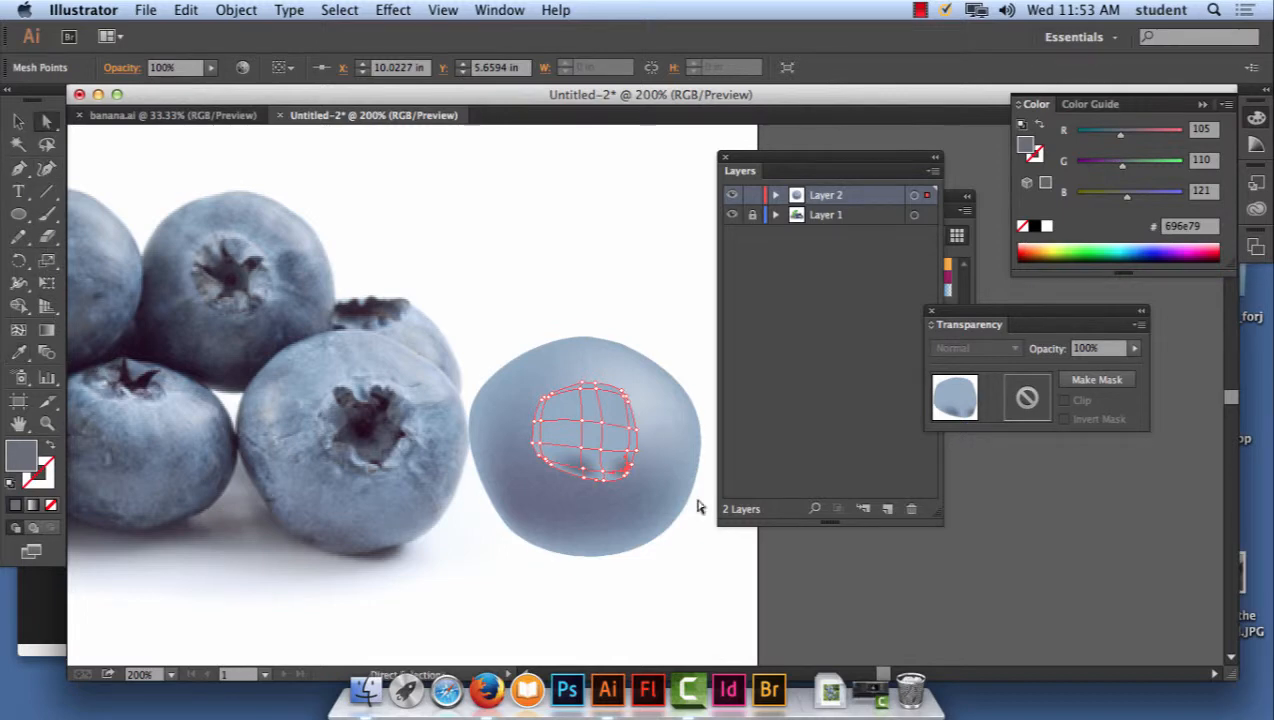
pyautogui.click(630, 432)
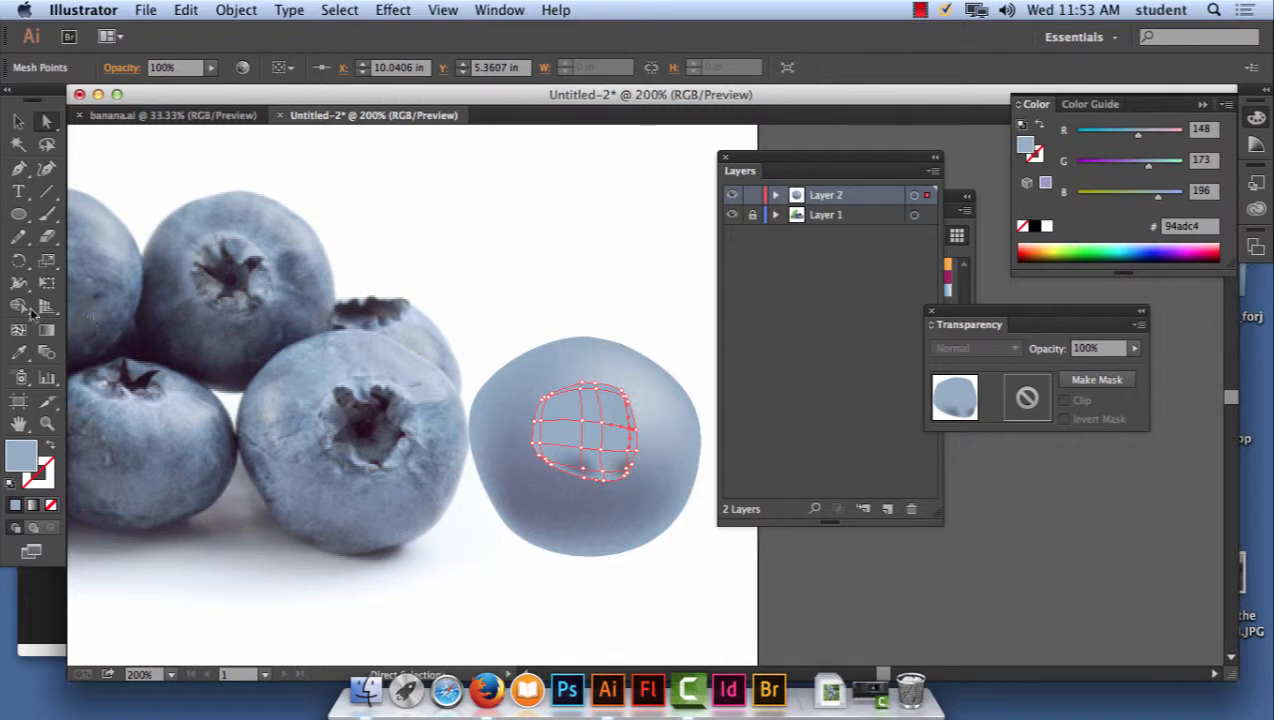
pyautogui.click(17, 352)
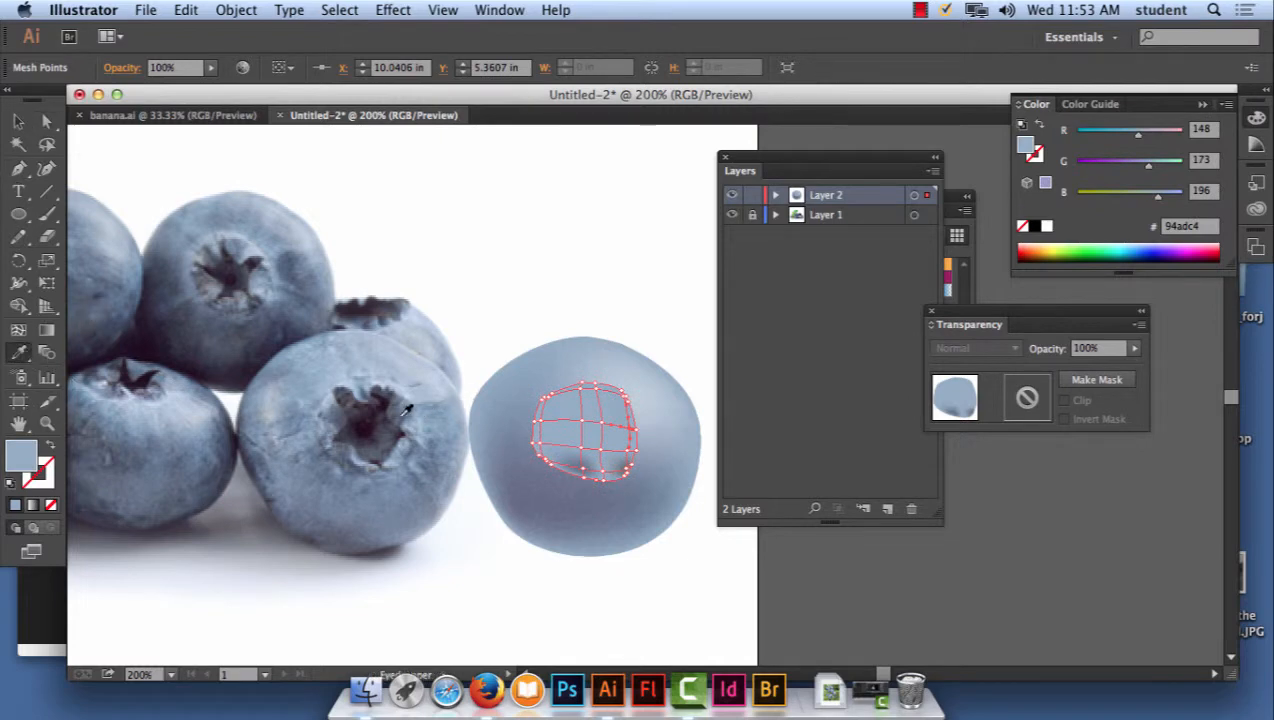
pyautogui.click(401, 417)
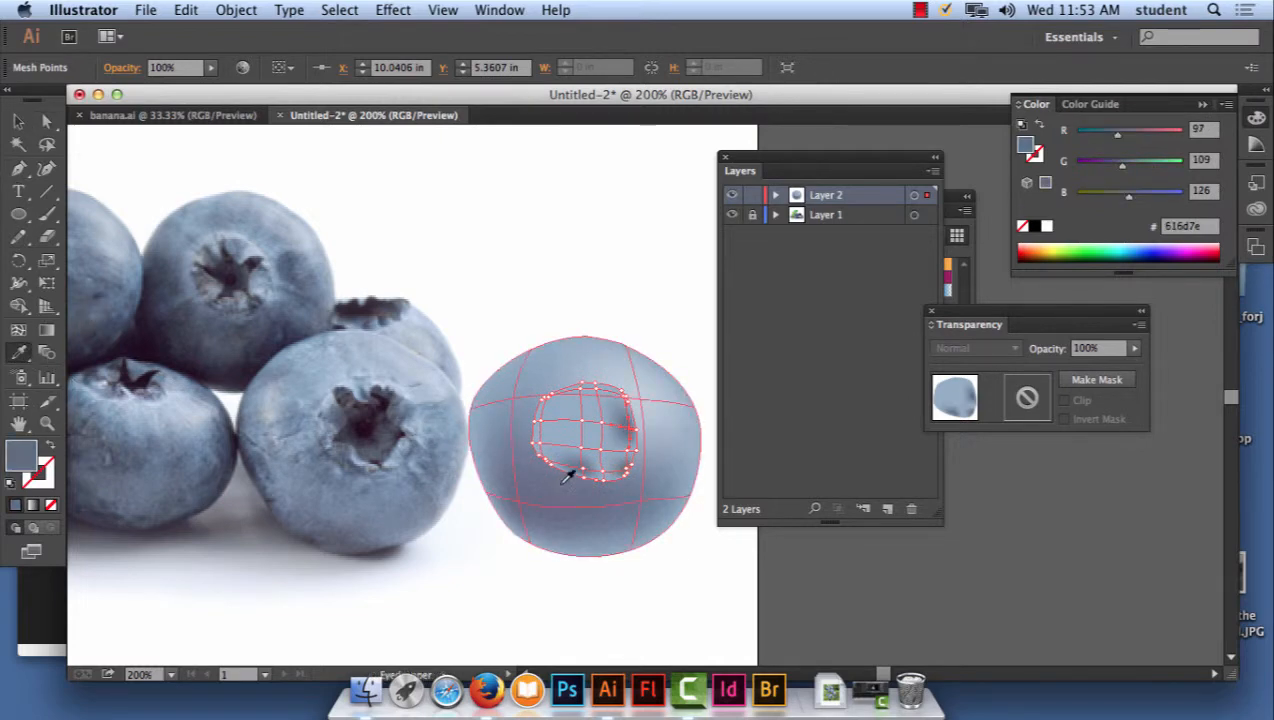
# - Recolour the mesh point on the crown shape's lower-right edge with #8ea9bf sampled from the photographed crown's right rim, and deselect the shape
pyautogui.click(46, 120)
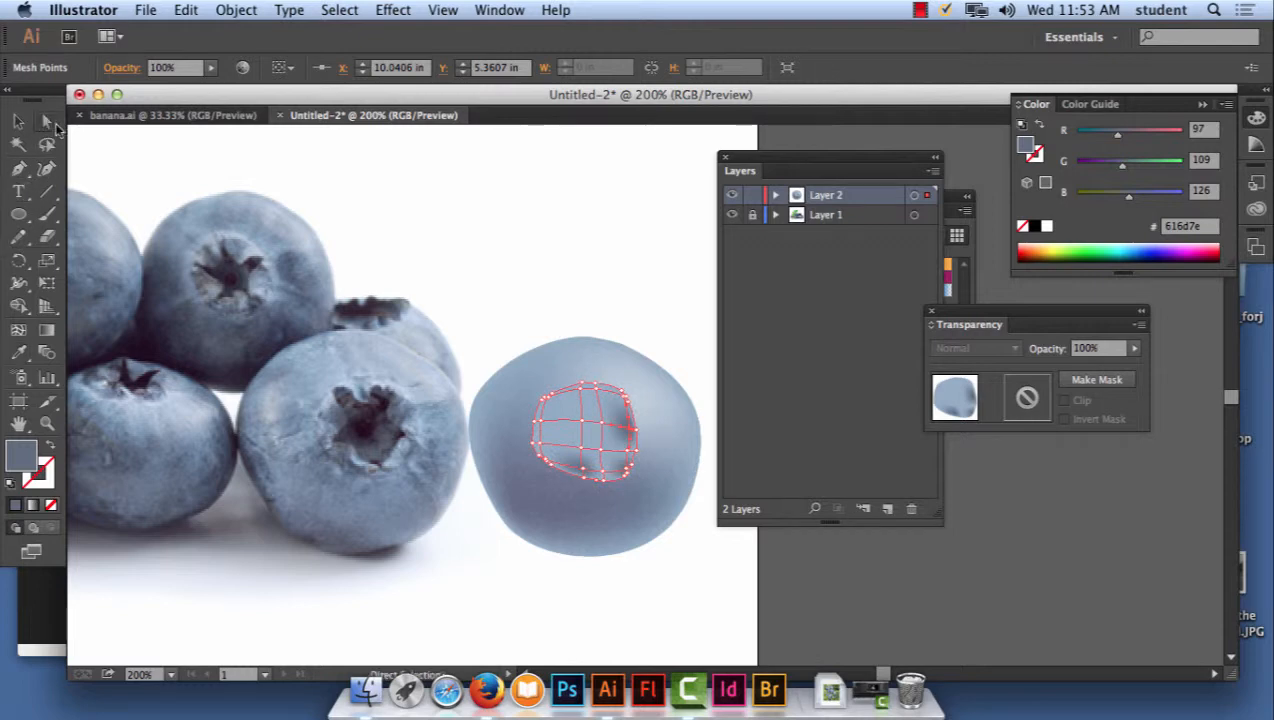
pyautogui.click(628, 456)
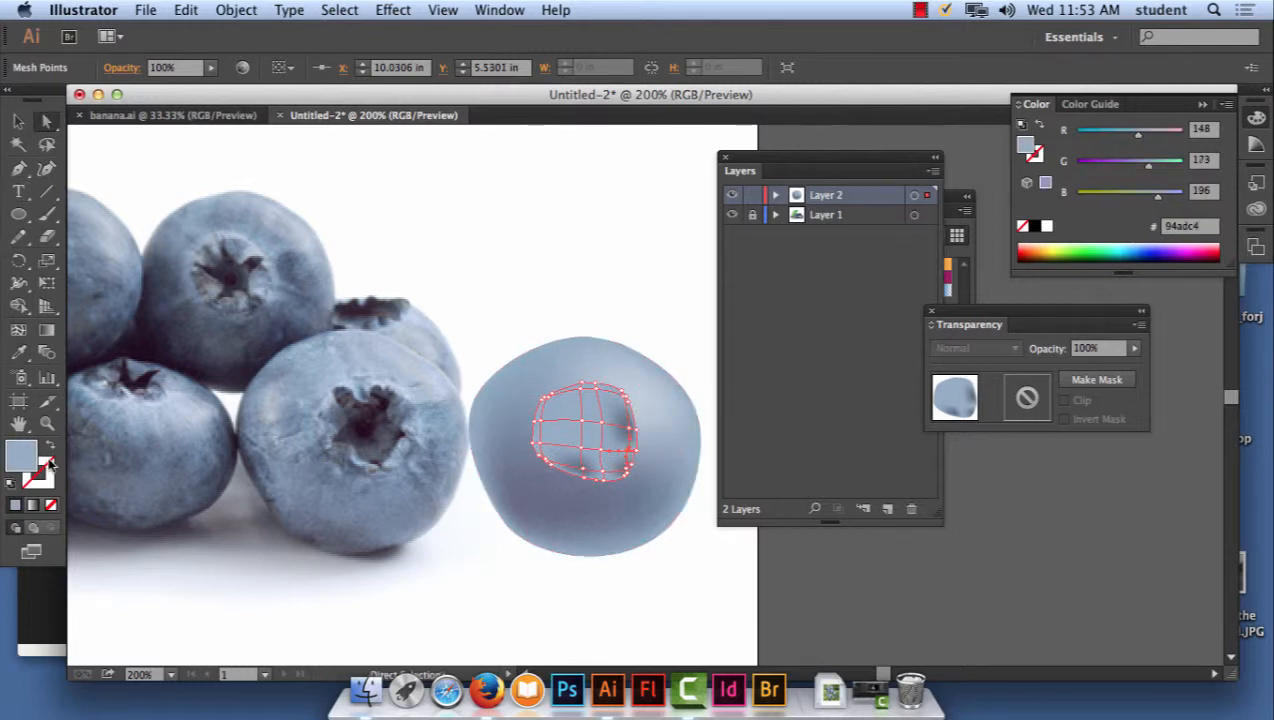
pyautogui.click(18, 352)
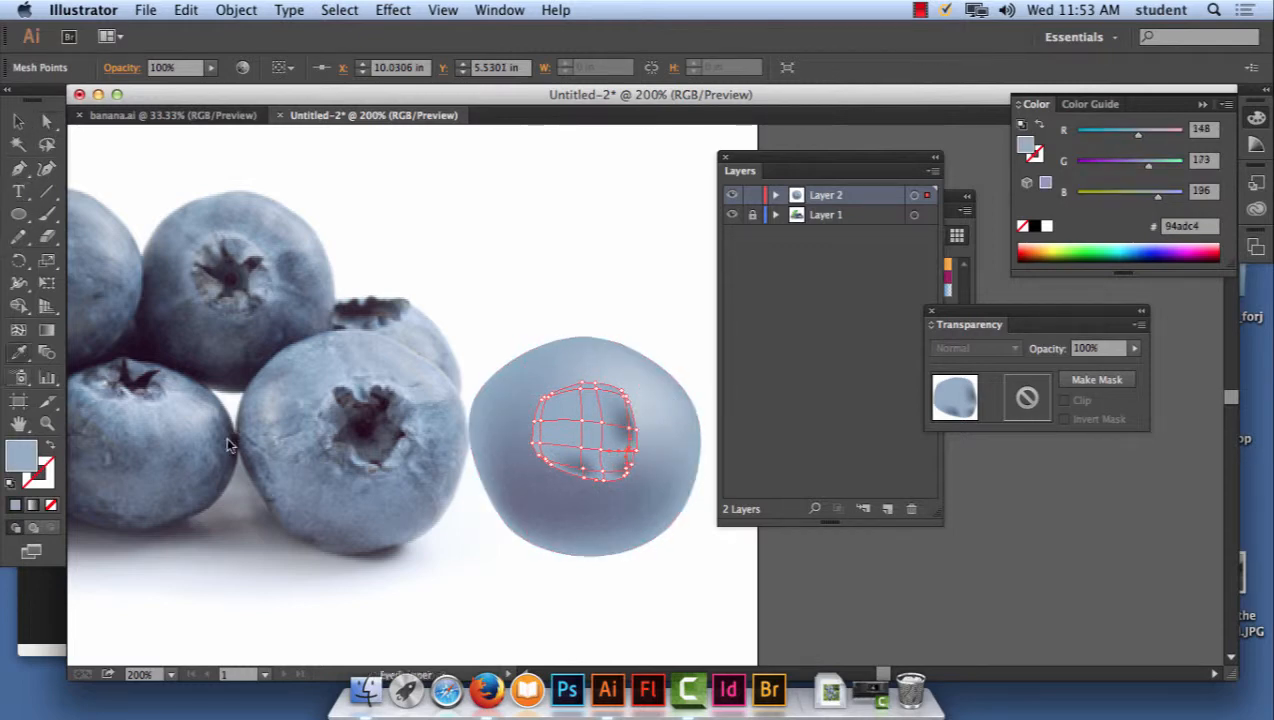
pyautogui.click(404, 442)
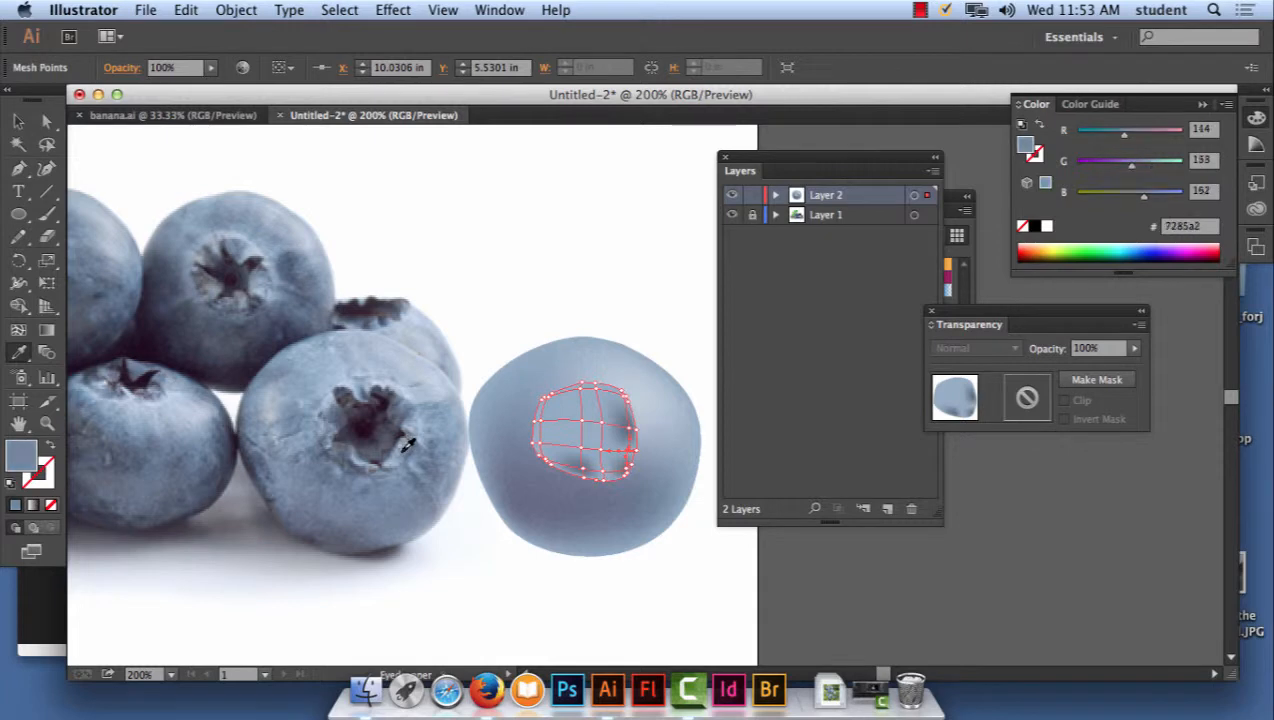
pyautogui.click(412, 446)
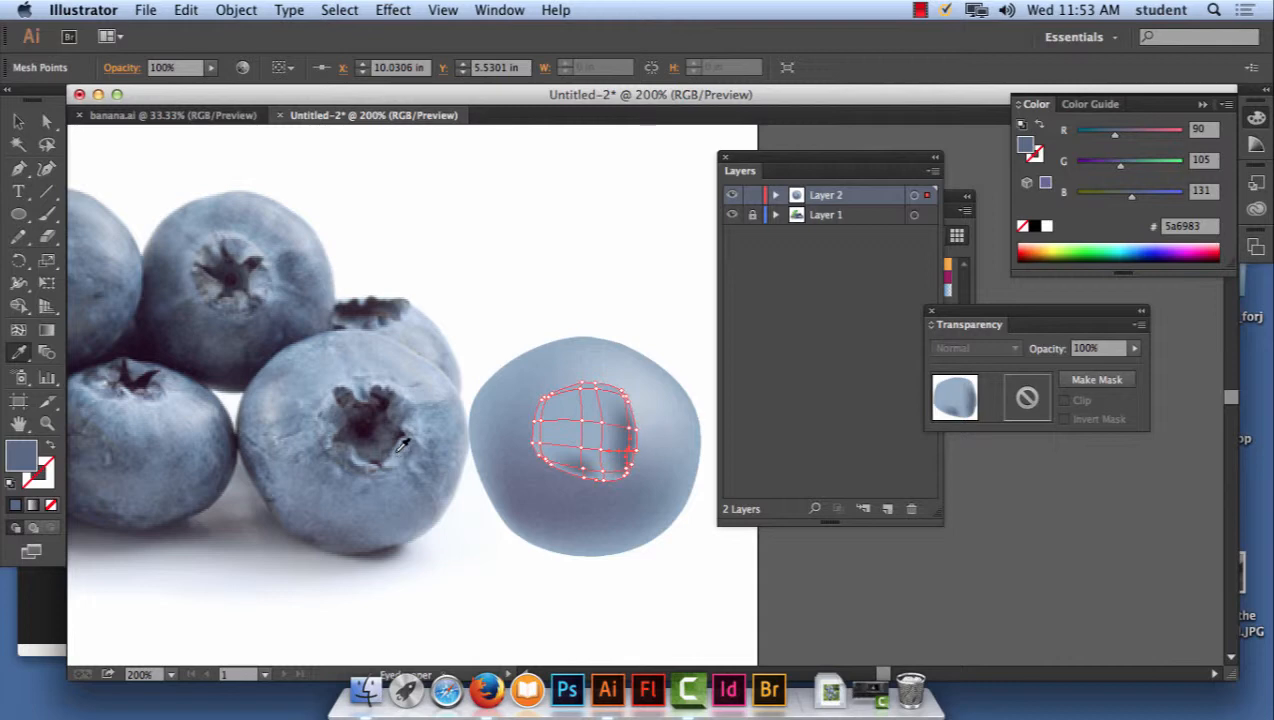
pyautogui.click(404, 442)
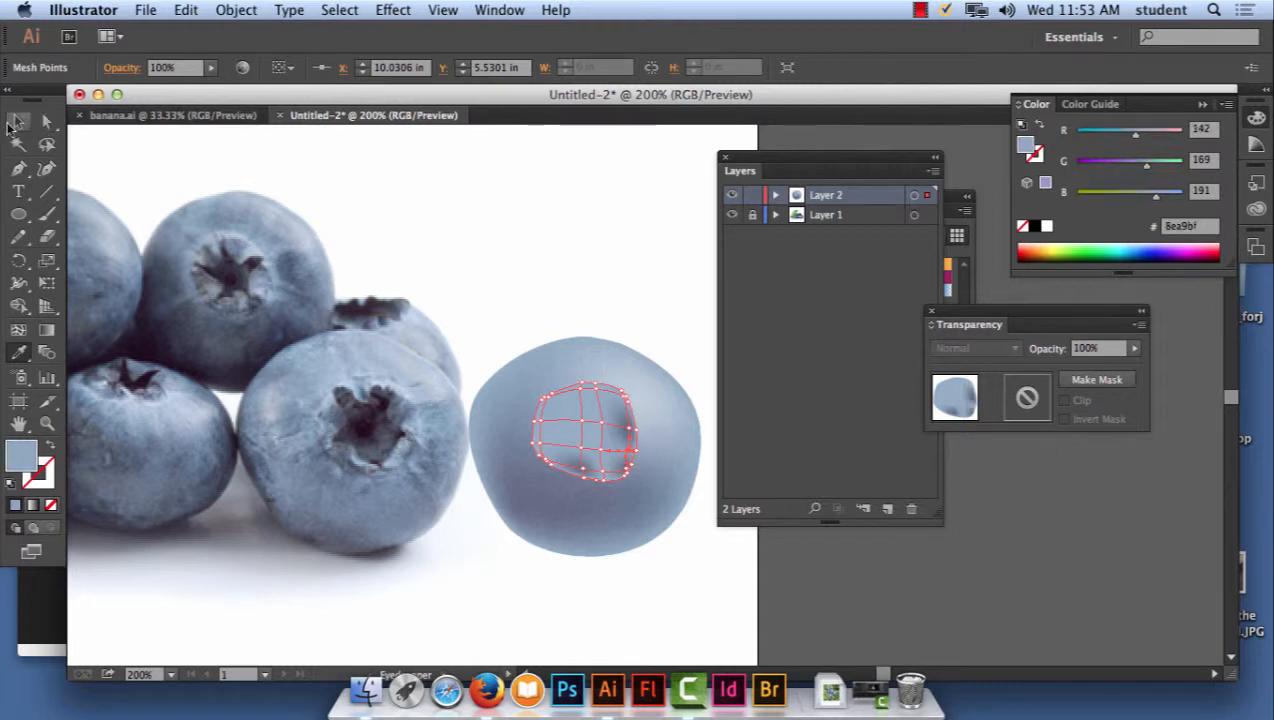
pyautogui.click(16, 122)
pyautogui.click(453, 187)
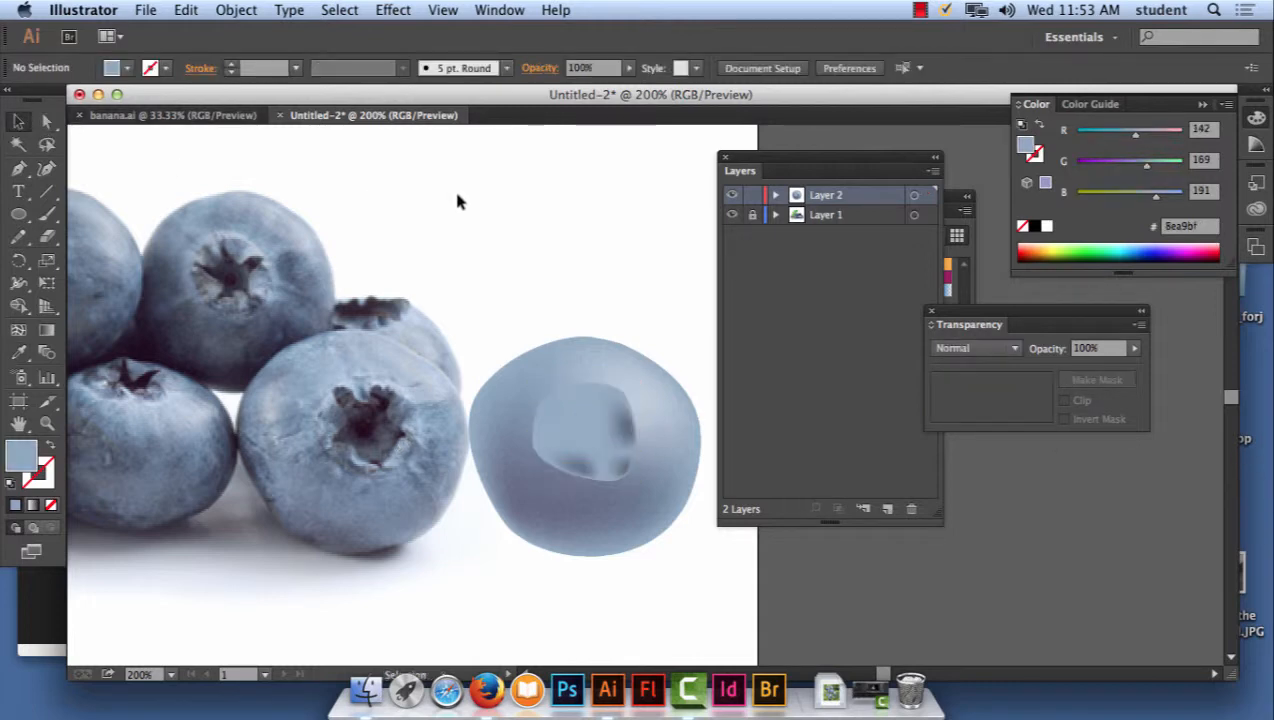
# - Trace the dark star-shaped cavity of the front photographed berry's crown as a closed path with the Pen tool
pyautogui.click(18, 168)
pyautogui.moveTo(340, 390); pyautogui.dragTo(398, 403)
pyautogui.moveTo(392, 402); pyautogui.dragTo(378, 467)
pyautogui.moveTo(371, 466); pyautogui.dragTo(347, 396)
# - Move the traced star shape onto the drawn berry's crown and fill it with #525766 sampled from the photographed cavity
pyautogui.click(18, 120)
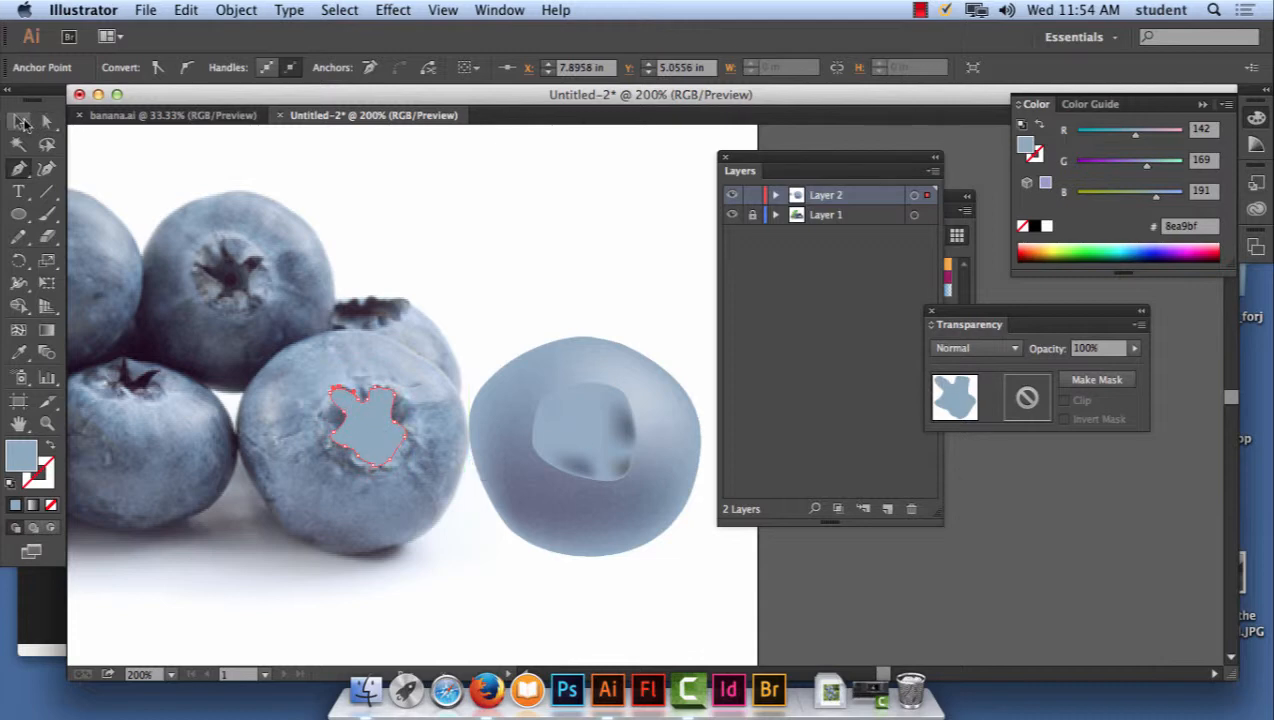
pyautogui.moveTo(372, 435); pyautogui.dragTo(598, 448)
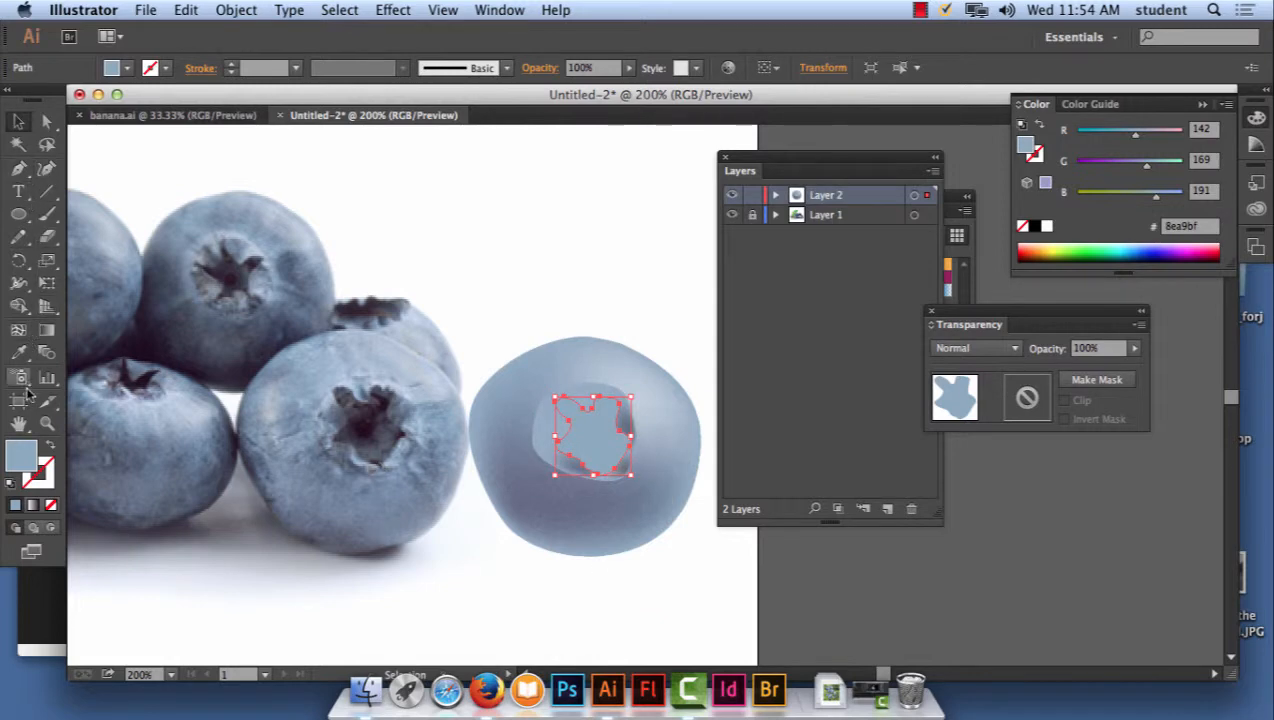
pyautogui.click(18, 352)
pyautogui.click(392, 430)
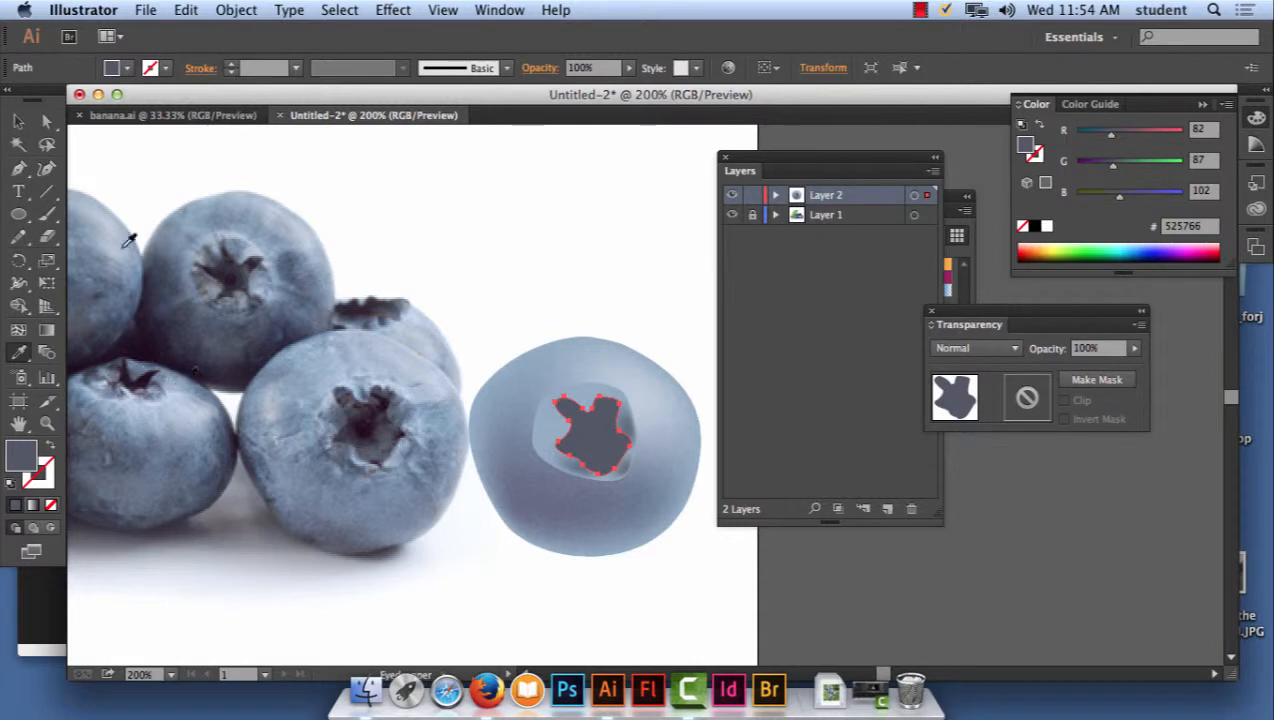
# - Add a gradient mesh point in the middle of the star shape and colour it near-black #090d16
pyautogui.click(18, 329)
pyautogui.click(670, 422)
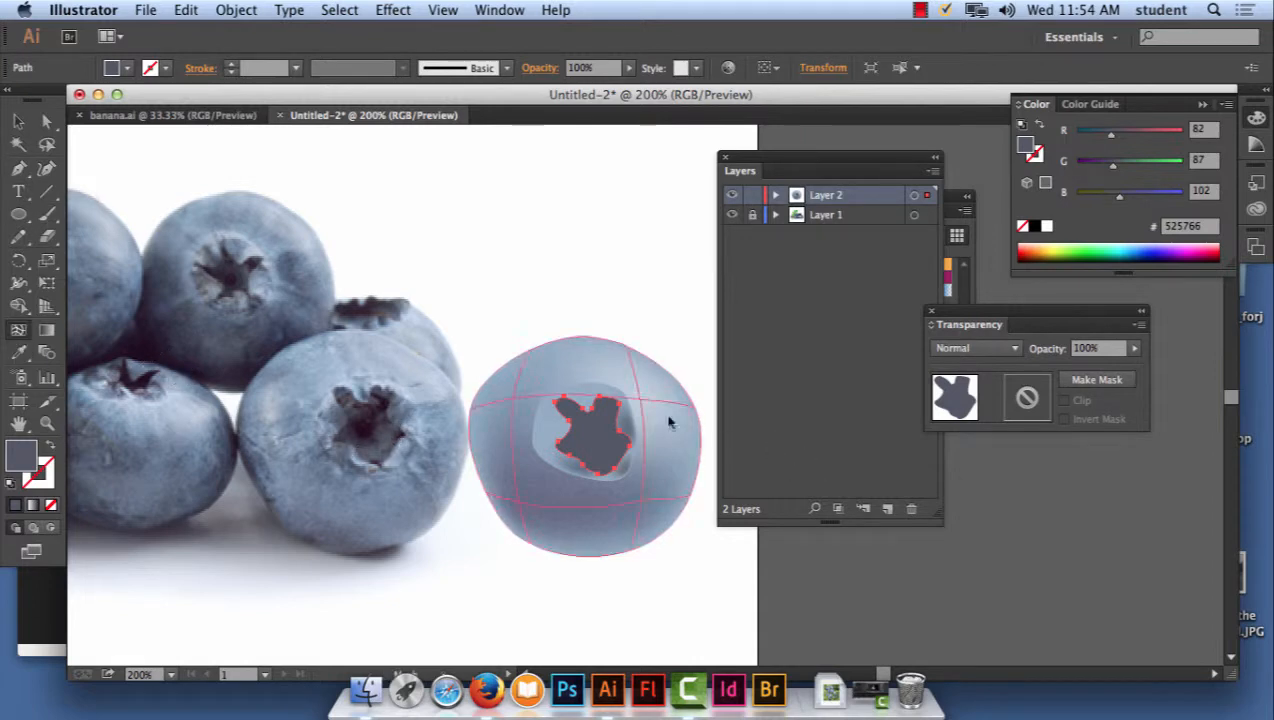
pyautogui.click(600, 441)
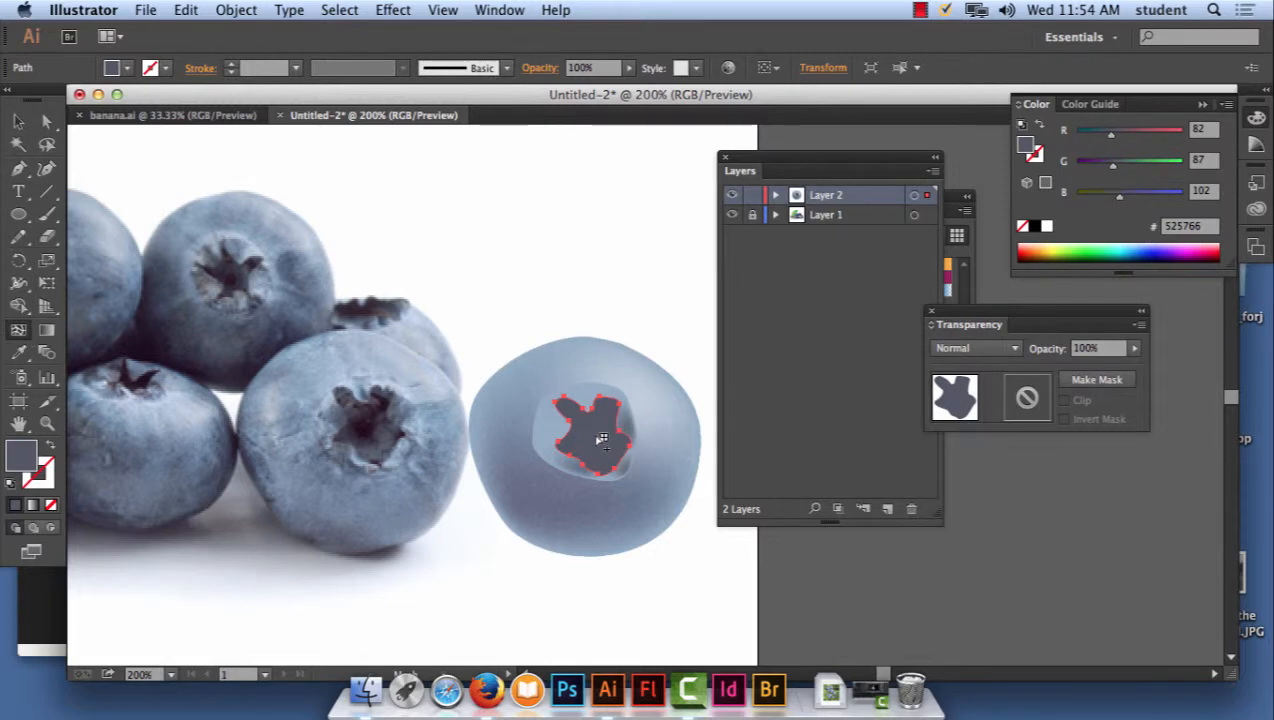
pyautogui.click(601, 439)
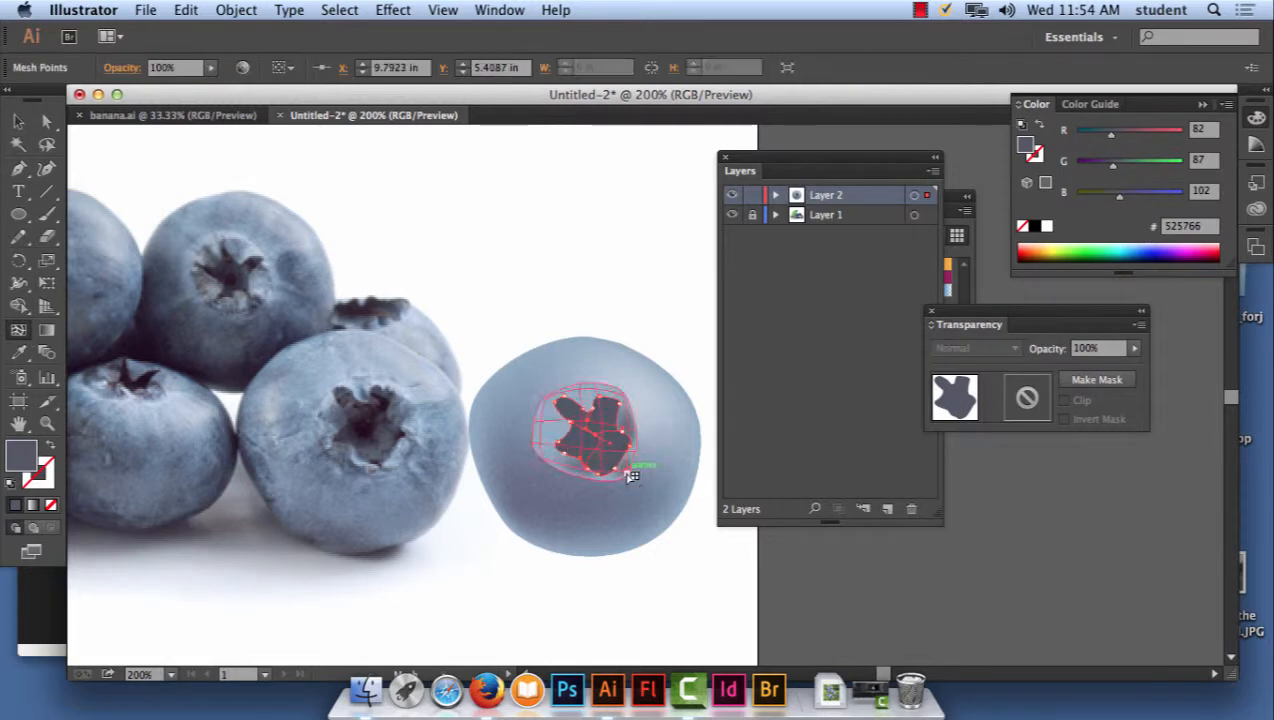
pyautogui.doubleClick(24, 461)
pyautogui.moveTo(527, 448); pyautogui.dragTo(527, 459)
pyautogui.click(835, 249)
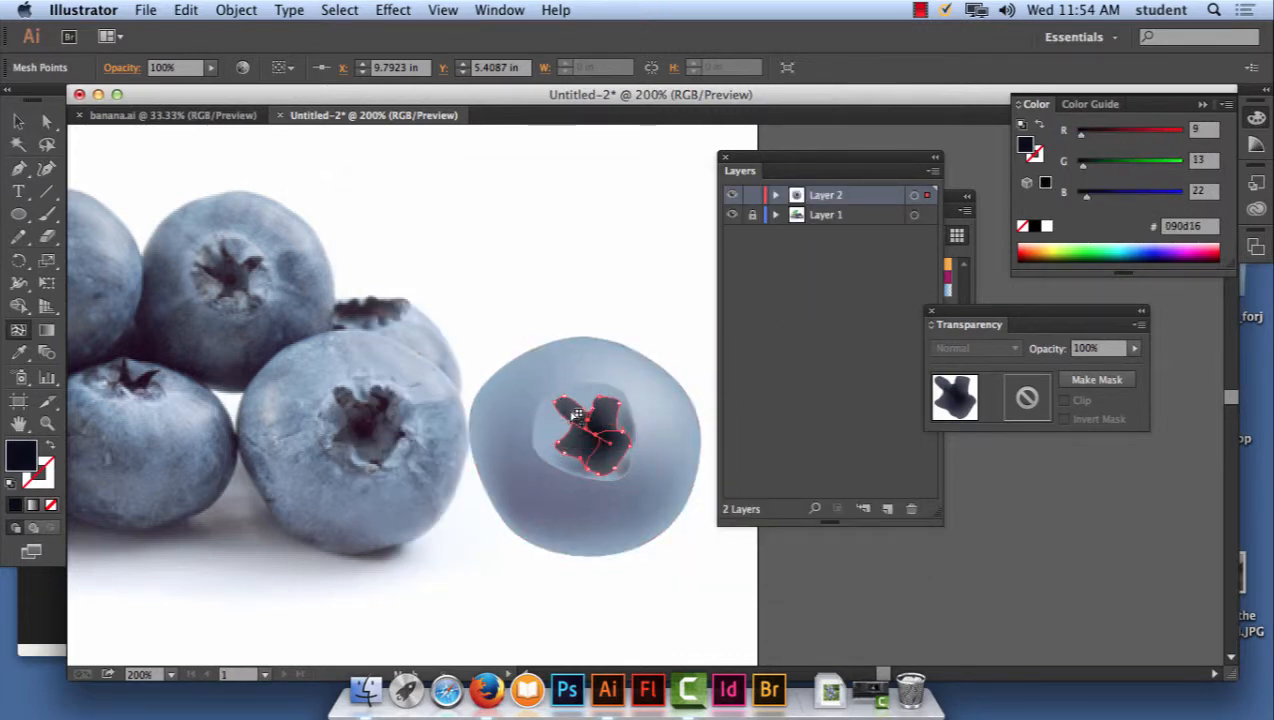
# - Add a mesh point in the star shape's upper-left lobe, colour it #4a566b sampled from the photographed crown, and deselect the shape
pyautogui.moveTo(577, 414); pyautogui.dragTo(562, 403)
pyautogui.doubleClick(27, 459)
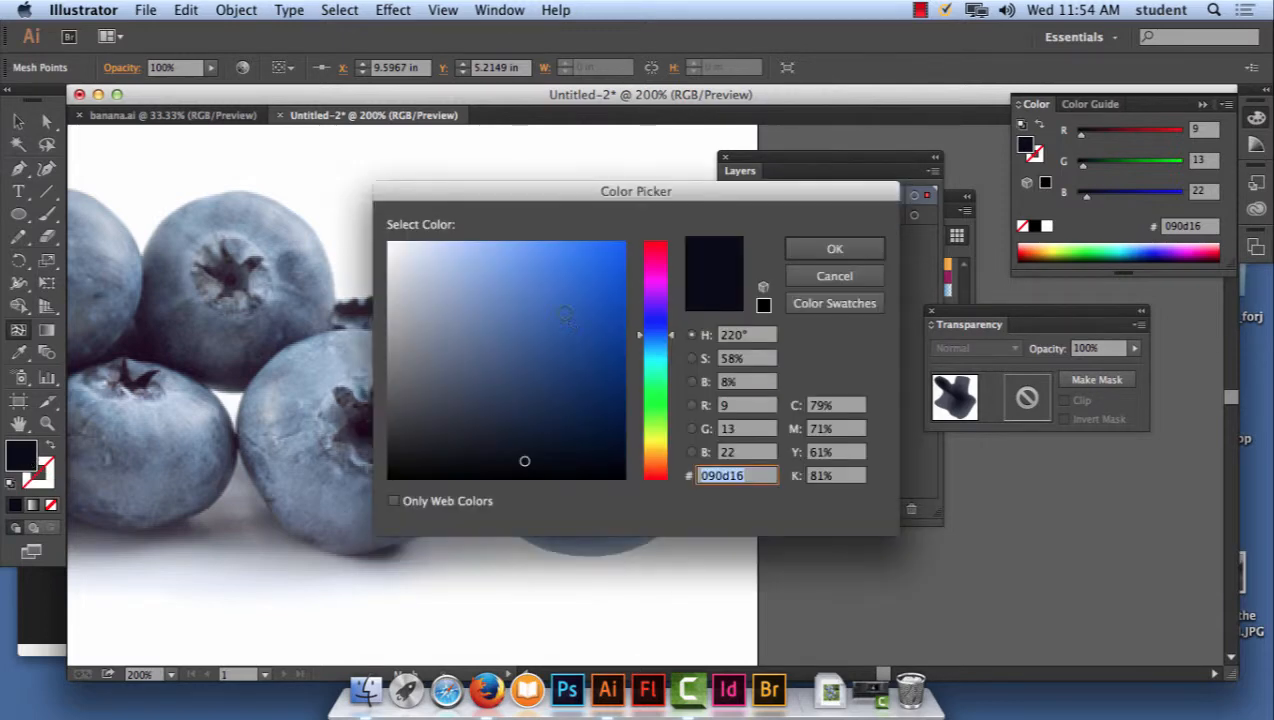
pyautogui.click(520, 261)
pyautogui.click(836, 252)
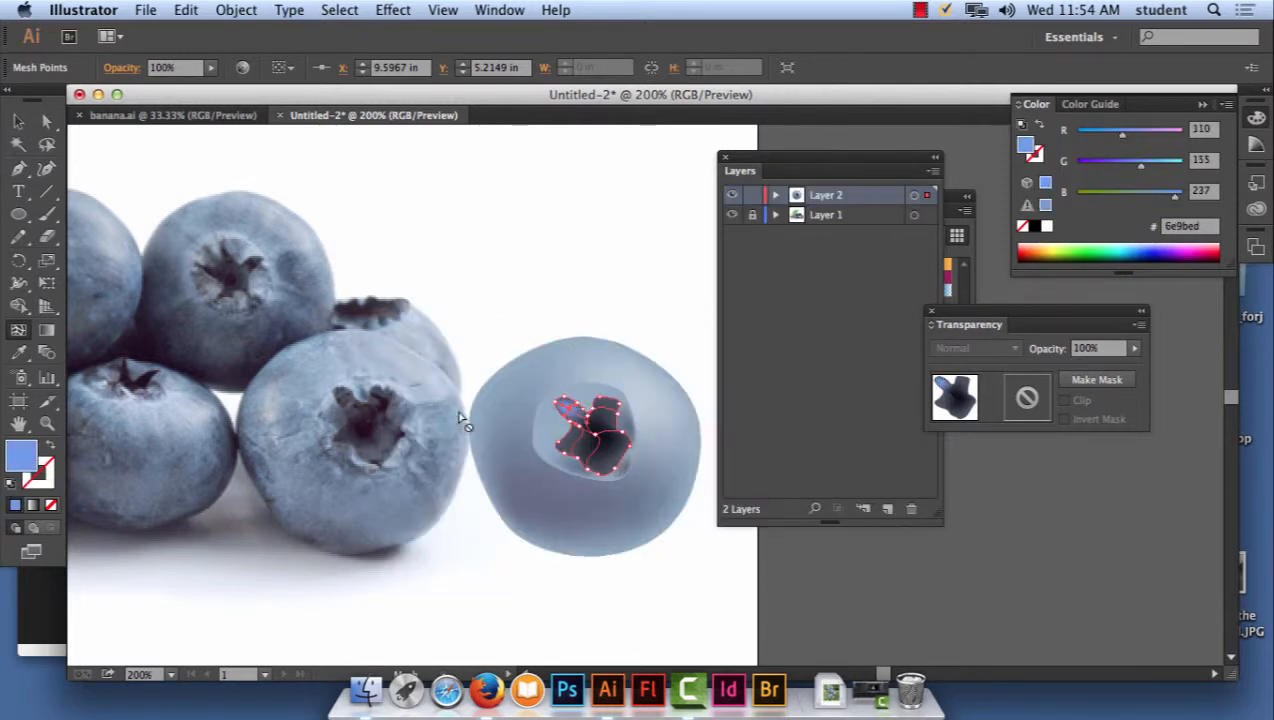
pyautogui.press('i')
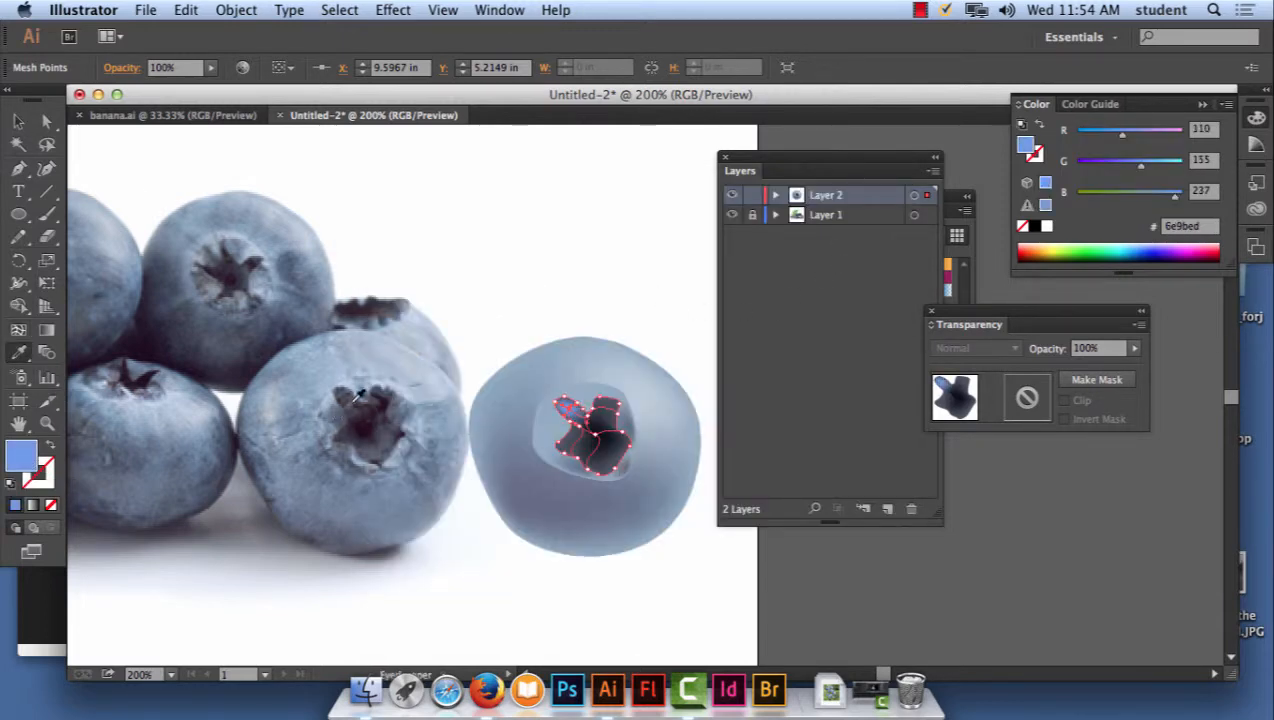
pyautogui.click(354, 391)
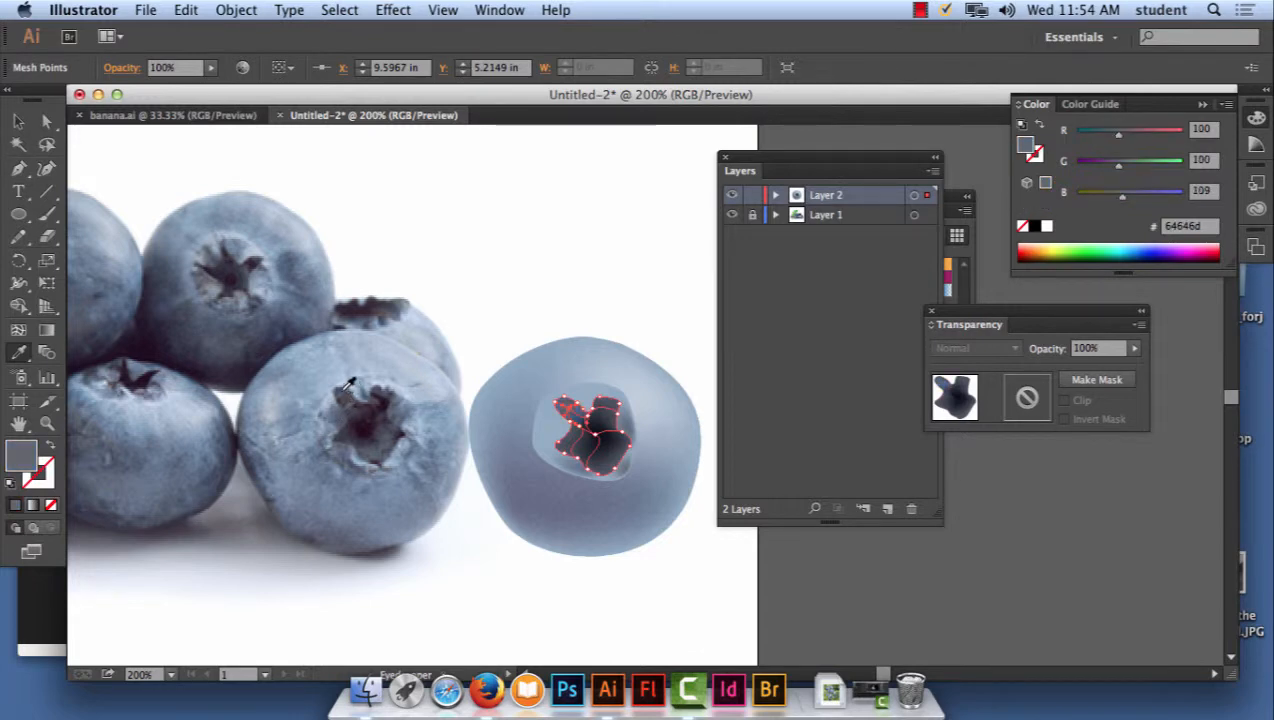
pyautogui.click(346, 388)
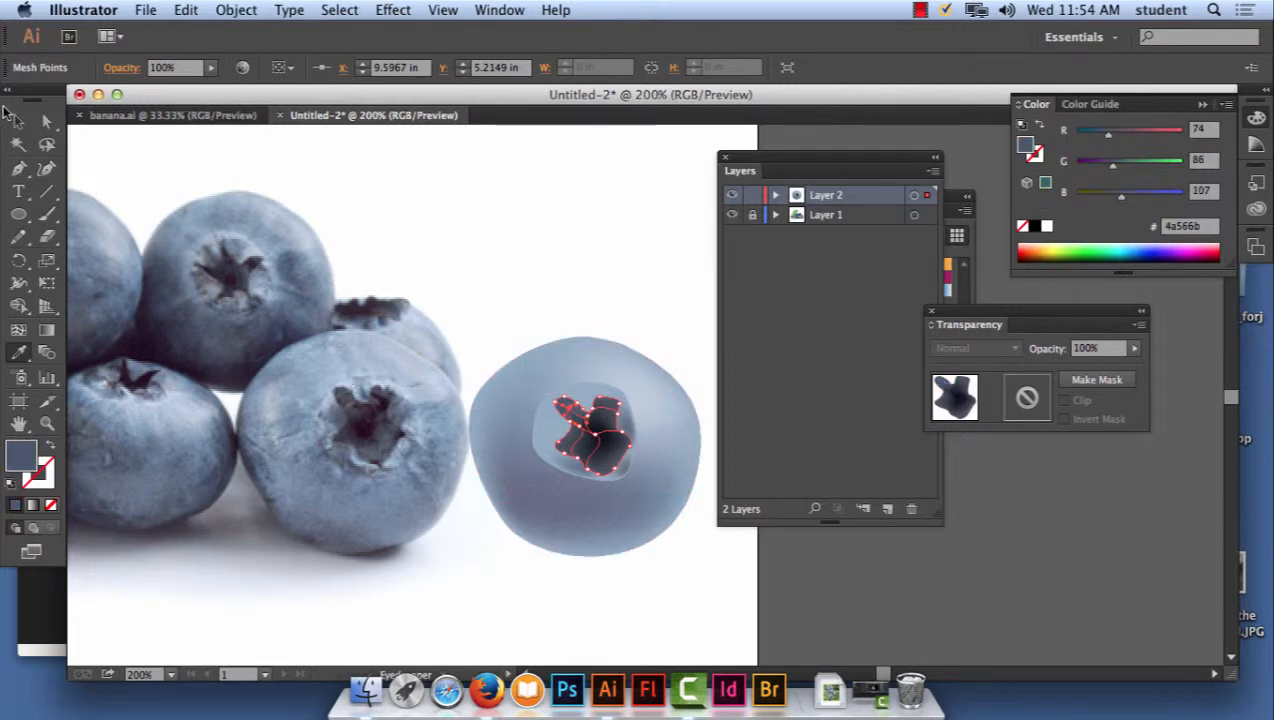
pyautogui.click(18, 121)
pyautogui.click(526, 217)
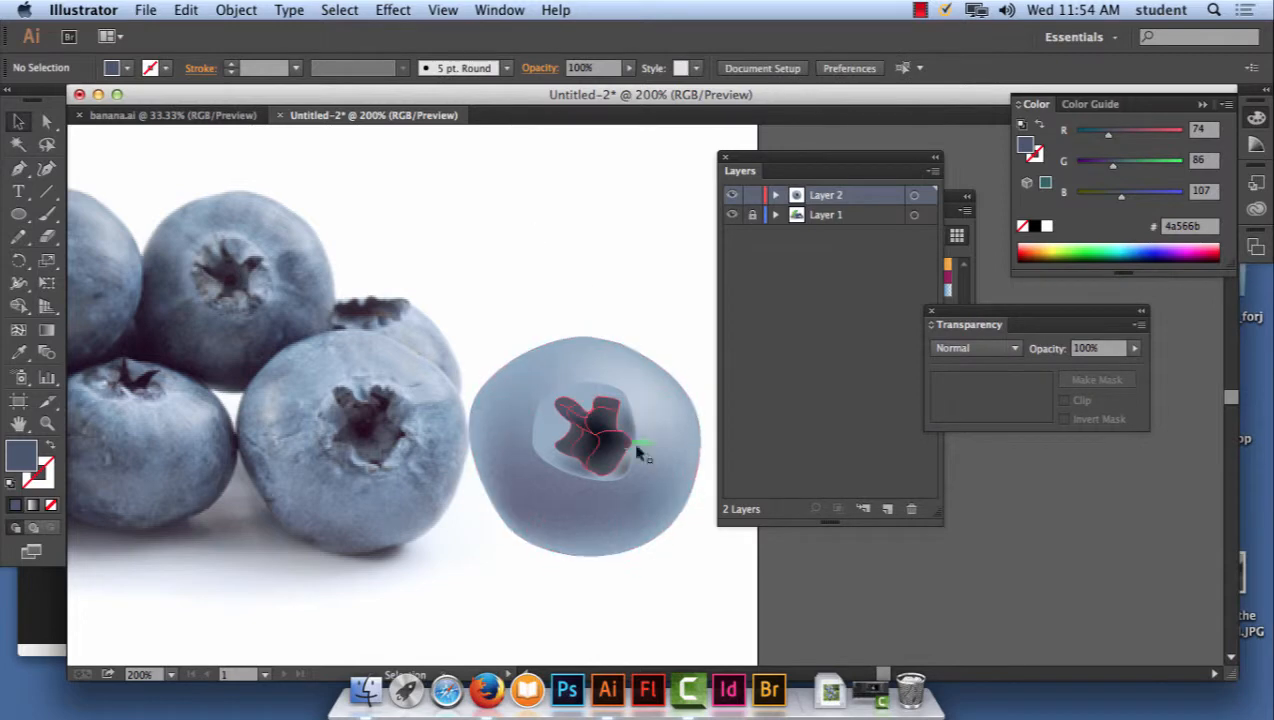
# - Recolour the upper mesh point on the crown shape's left side with #757f8d sampled from the photographed crown's left side
pyautogui.hscroll(5, 526, 370)
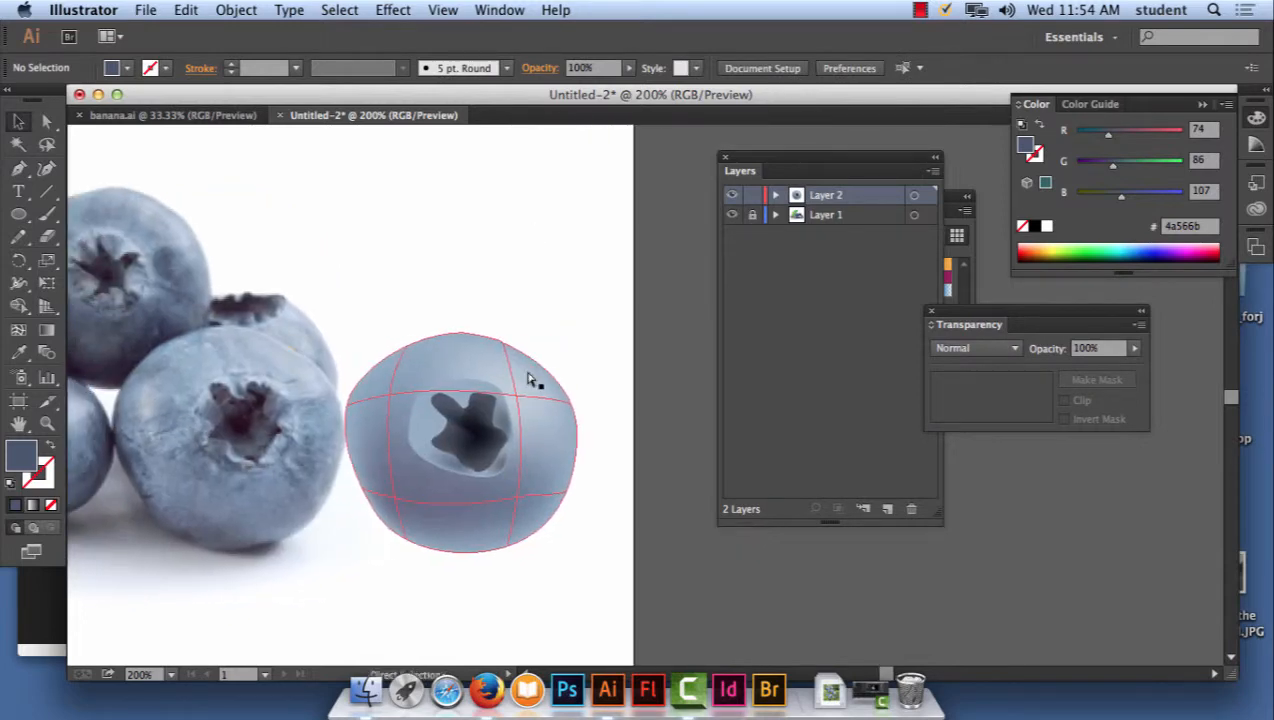
pyautogui.press('super+equal')
pyautogui.press('super+equal')
pyautogui.moveTo(381, 421); pyautogui.dragTo(688, 321)
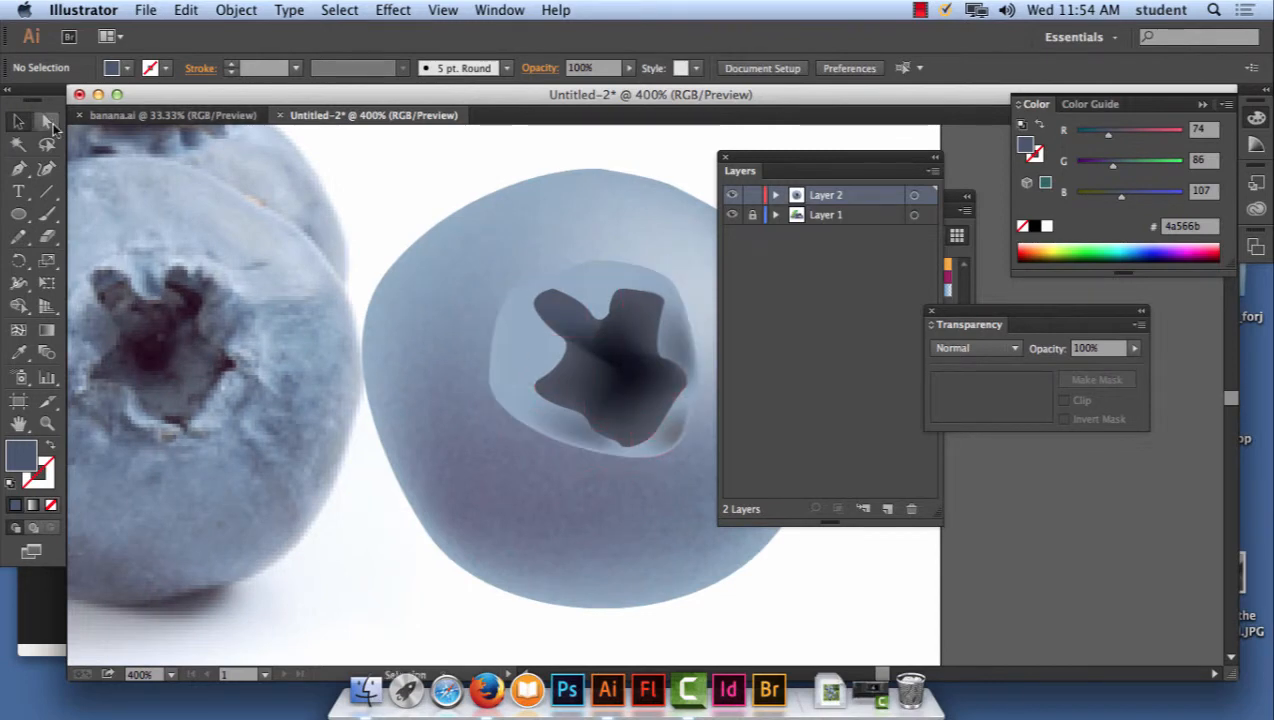
pyautogui.click(52, 127)
pyautogui.click(510, 344)
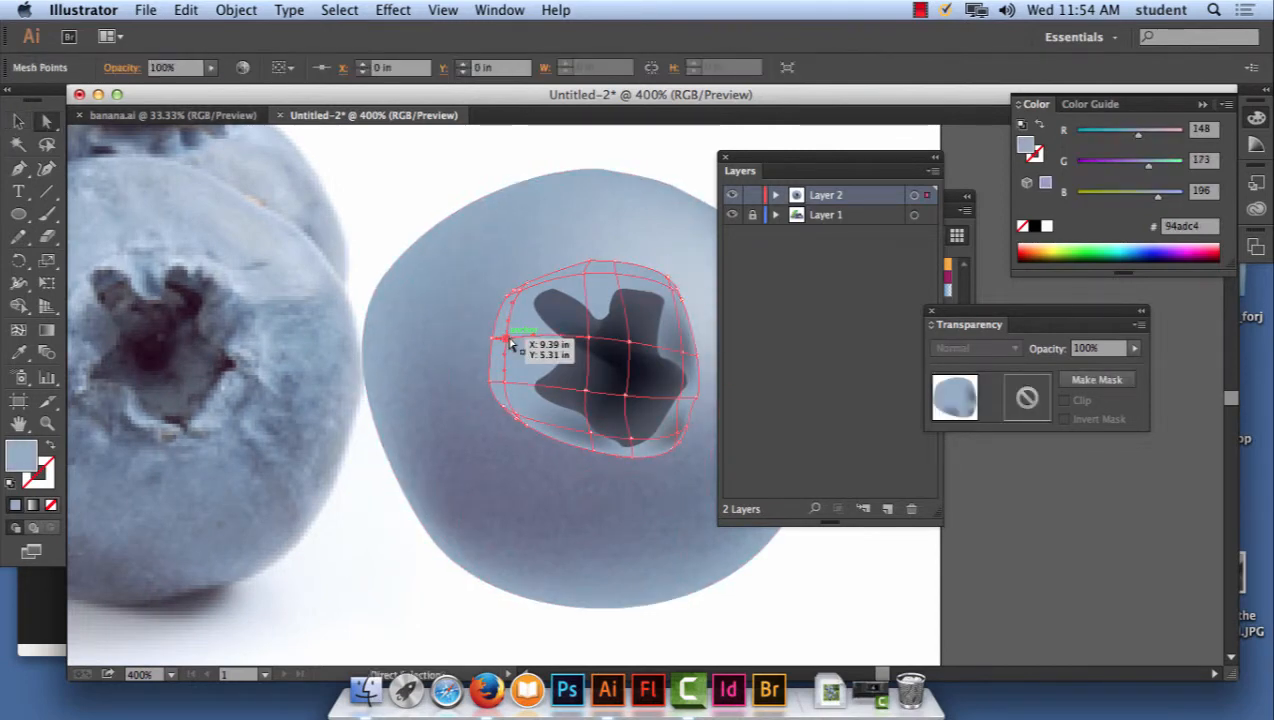
pyautogui.click(18, 352)
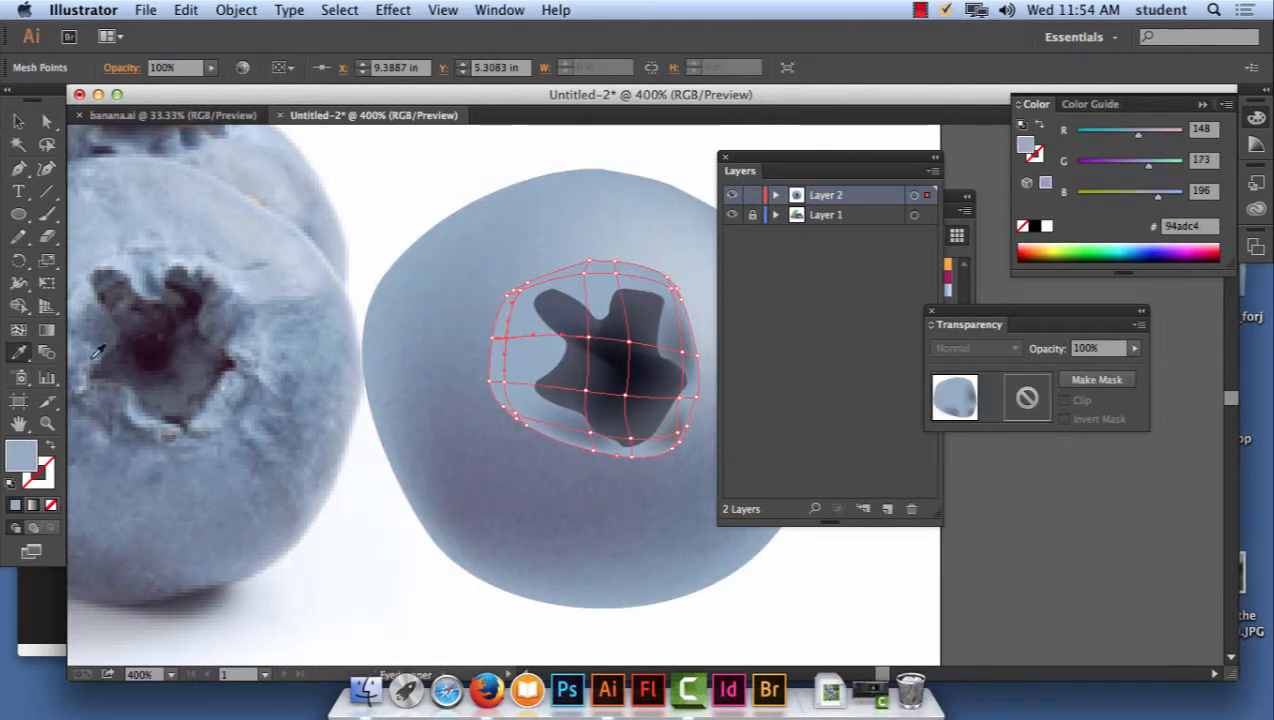
pyautogui.click(92, 355)
pyautogui.click(99, 334)
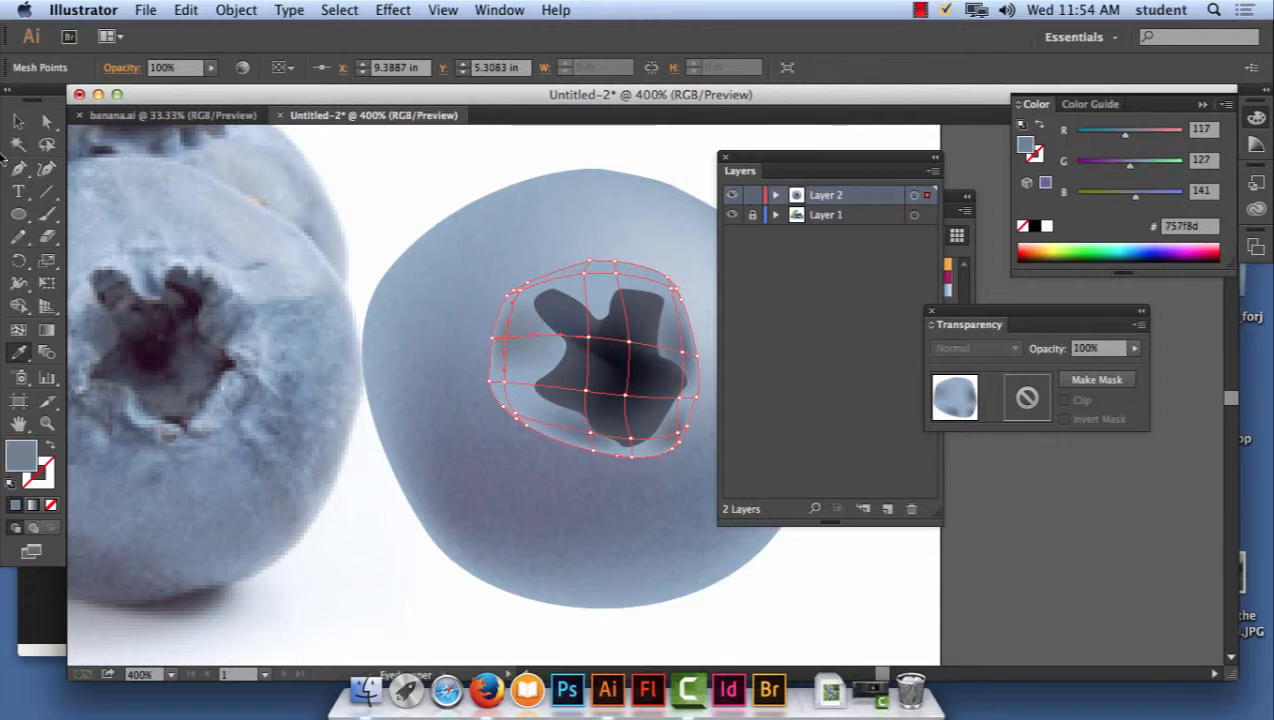
# - Colour the right-hand of the two middle mesh points along the crown shape's top #484b5a, sampled from the photographed cavity's upper-right lobe
pyautogui.click(46, 120)
pyautogui.click(609, 275)
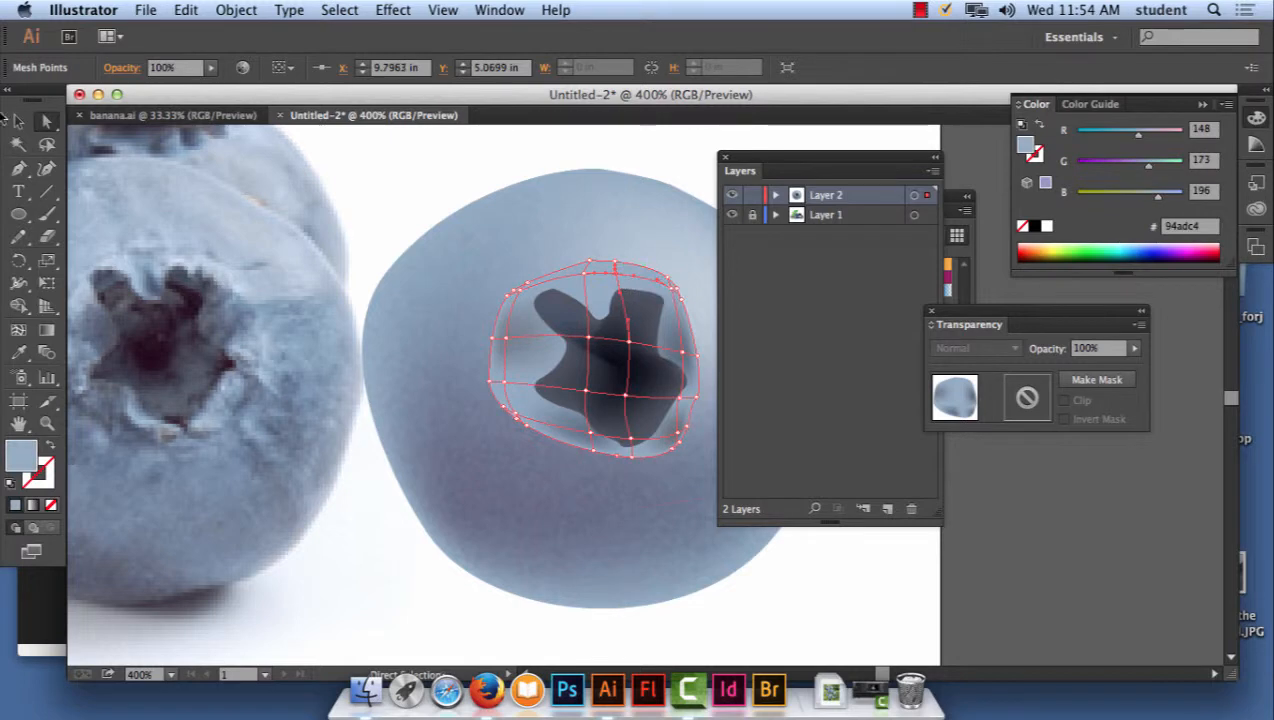
pyautogui.click(18, 352)
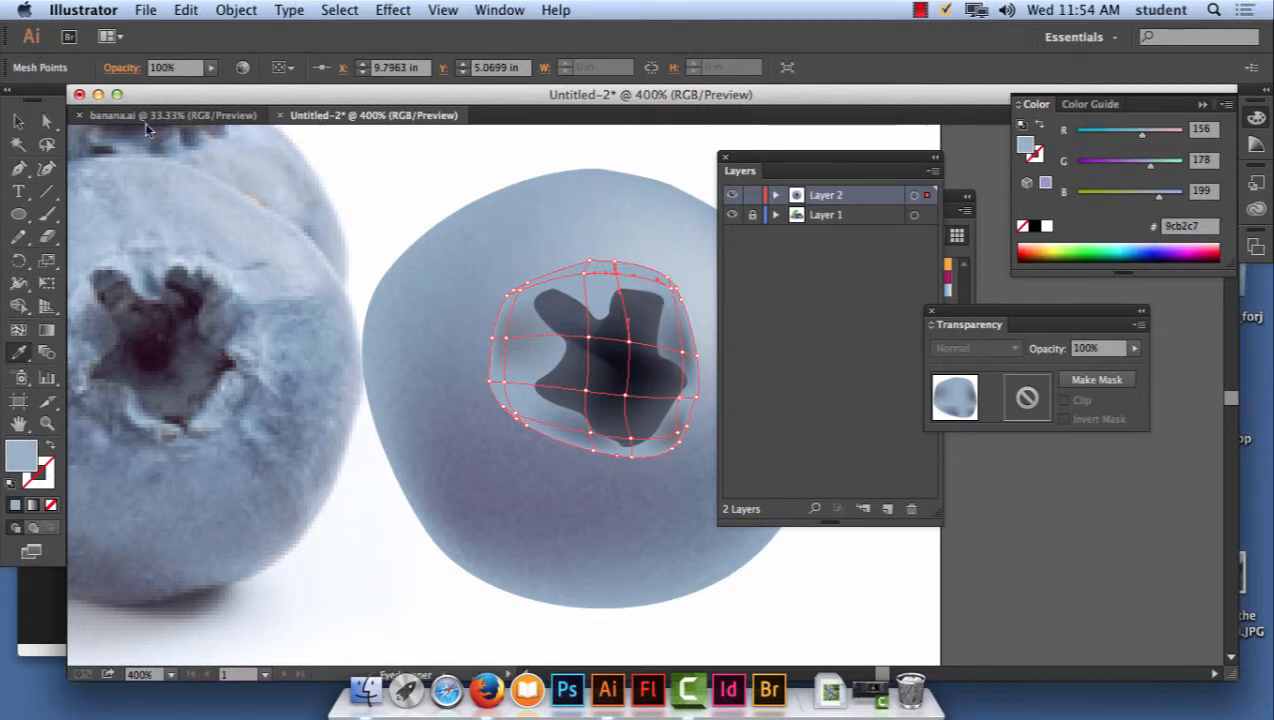
pyautogui.click(182, 266)
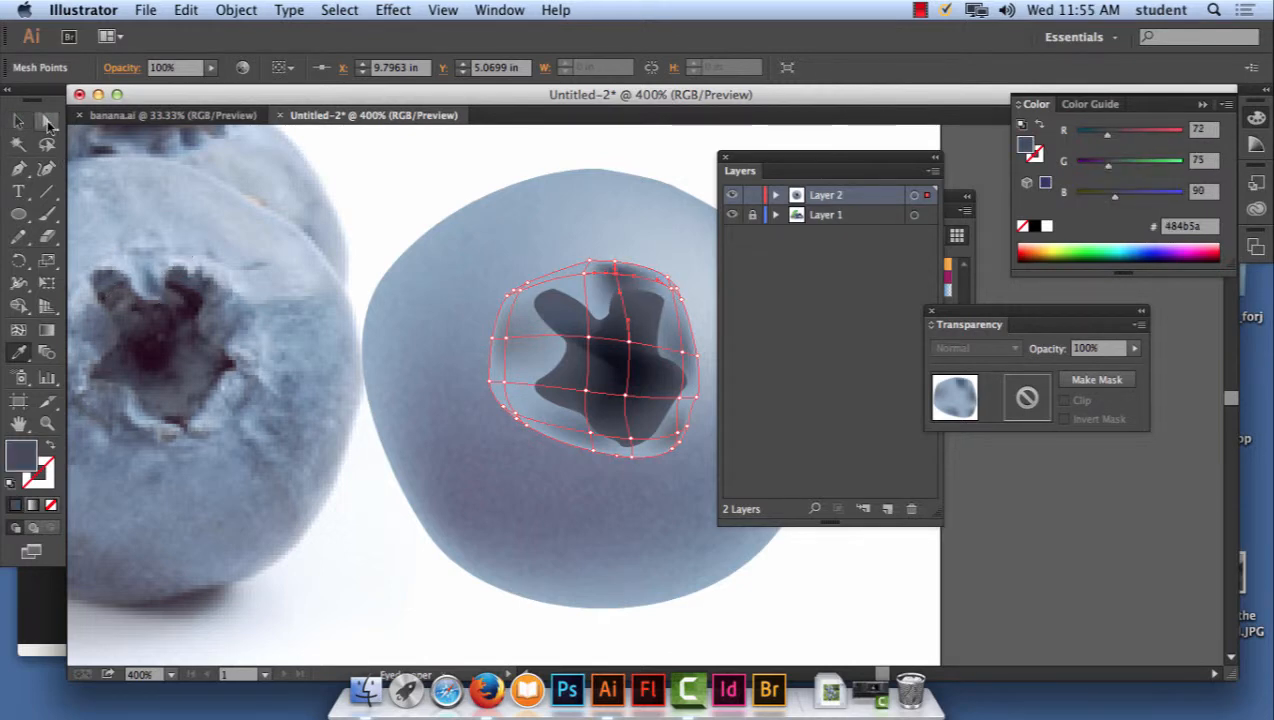
# - Colour the left-hand of the two middle mesh points along the crown shape's top #5a6882, sampled between the photographed cavity's upper lobes
pyautogui.click(46, 120)
pyautogui.moveTo(590, 298); pyautogui.dragTo(586, 276)
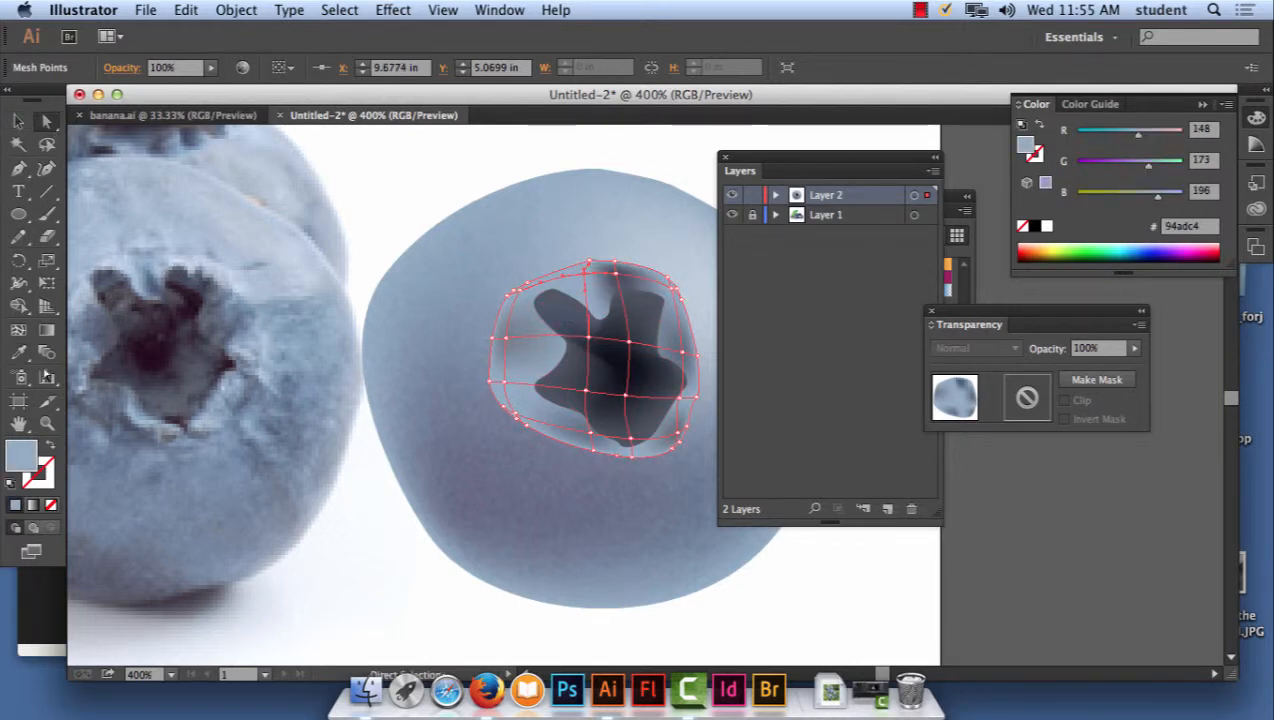
pyautogui.click(18, 352)
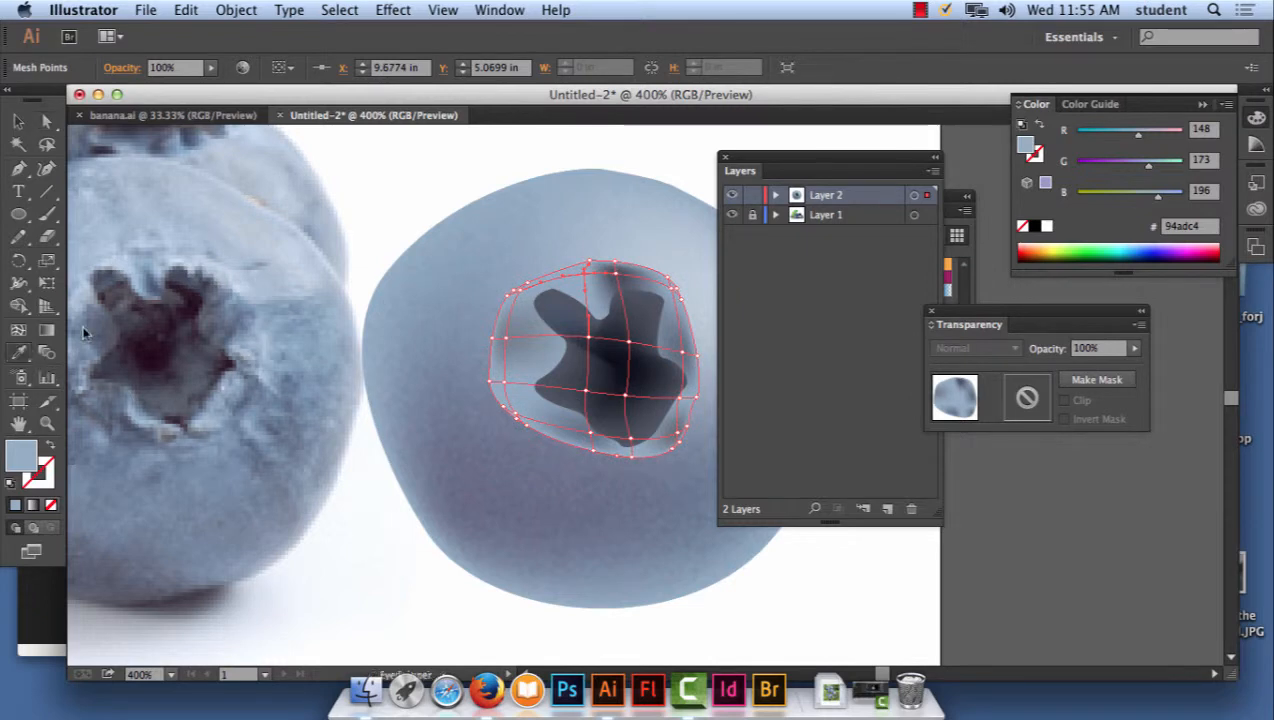
pyautogui.click(155, 273)
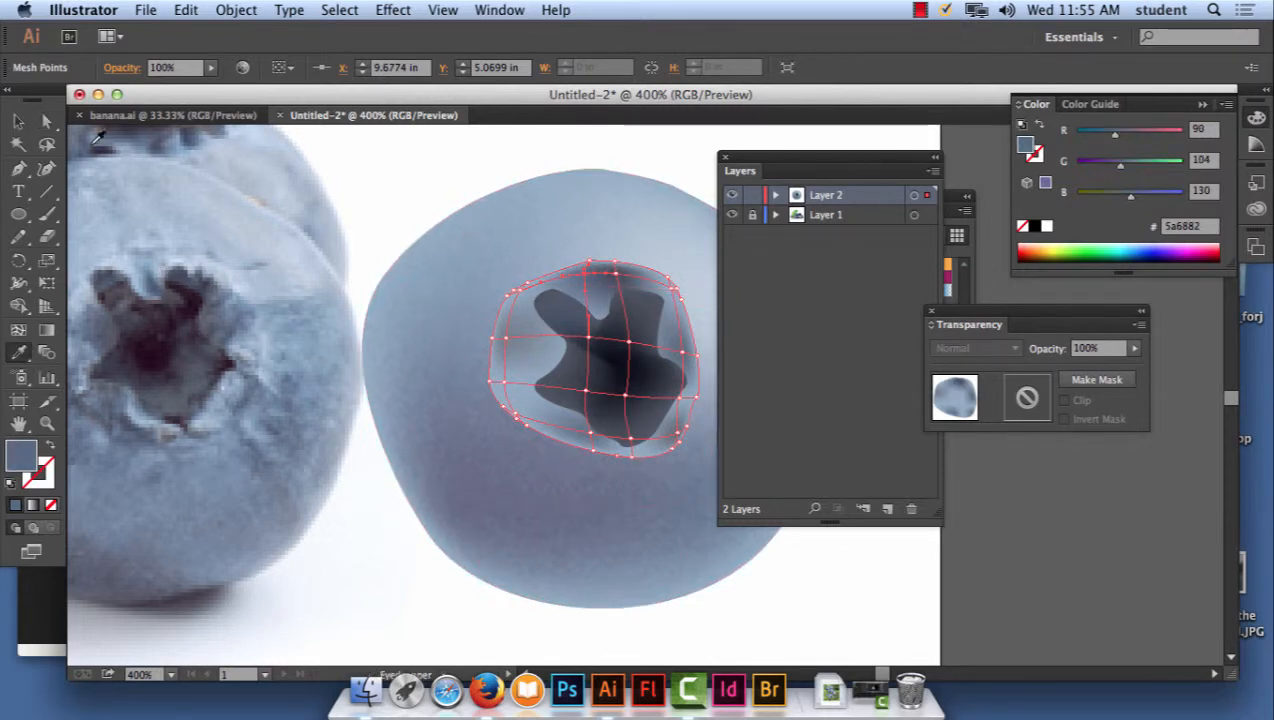
# - Recolour the lower mesh point on the crown shape's left side with #5c6377 sampled from the photographed crown's lower left
pyautogui.click(46, 120)
pyautogui.click(505, 383)
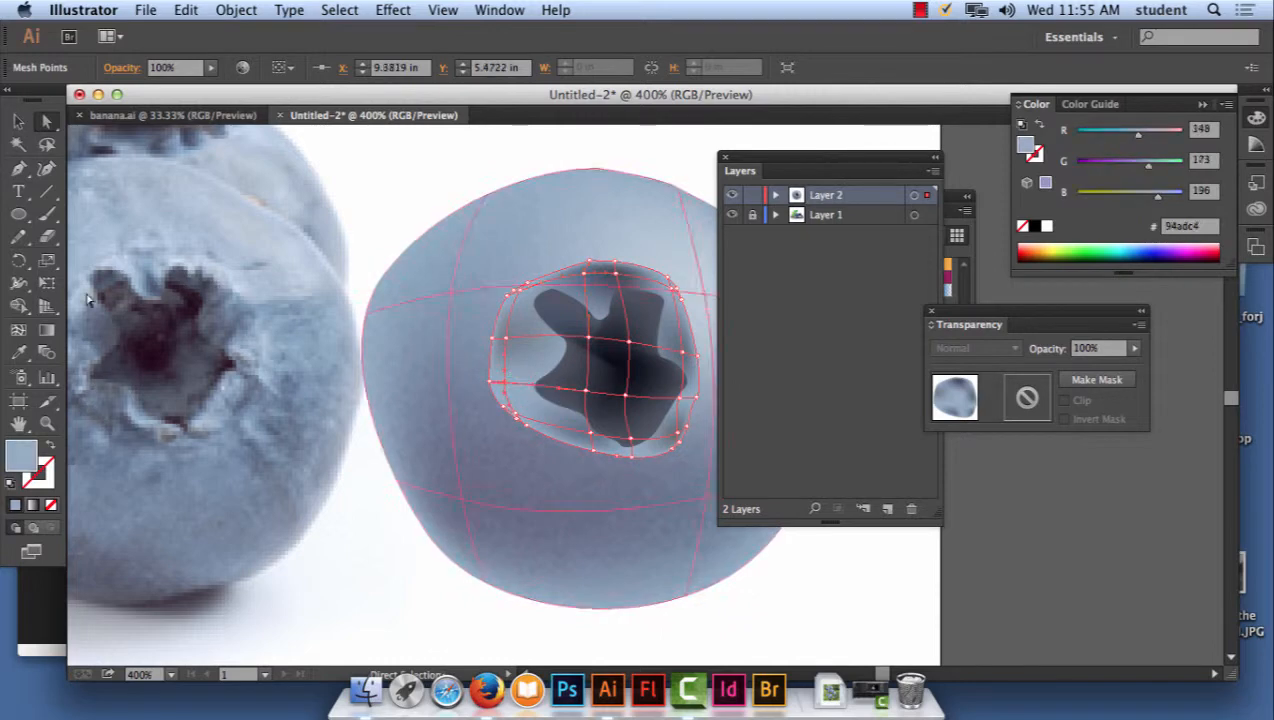
pyautogui.click(18, 352)
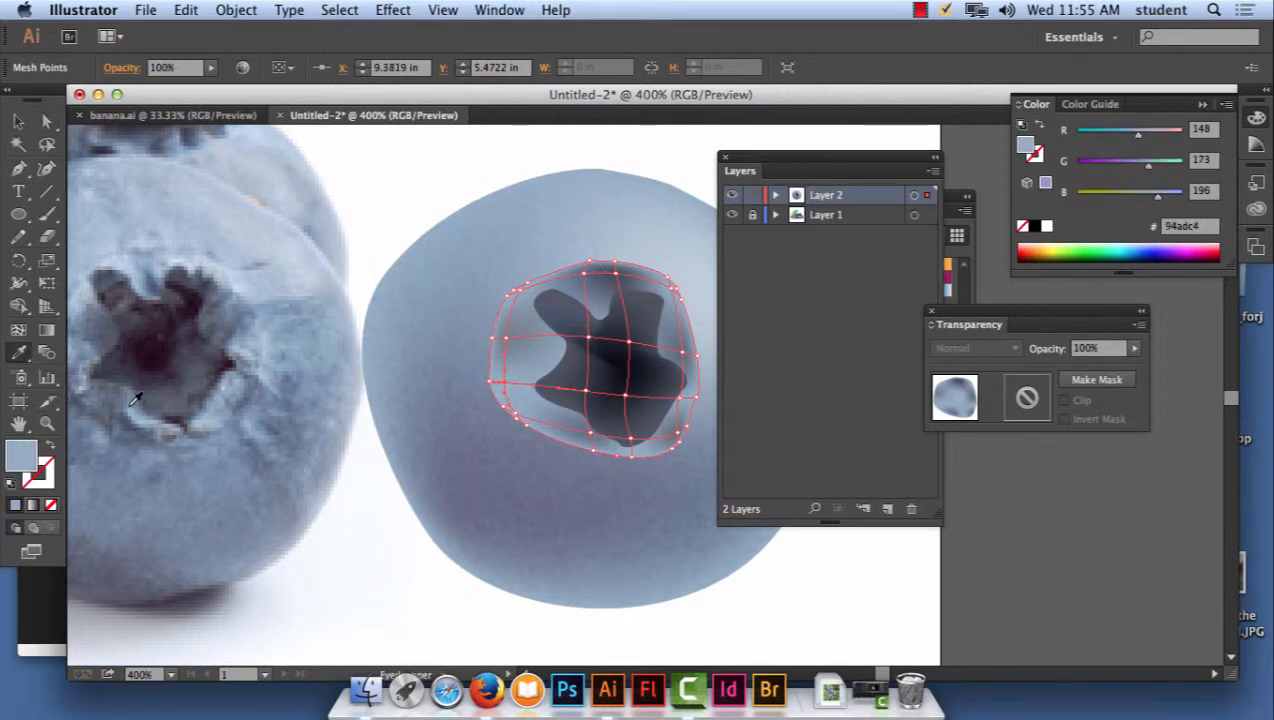
pyautogui.click(116, 394)
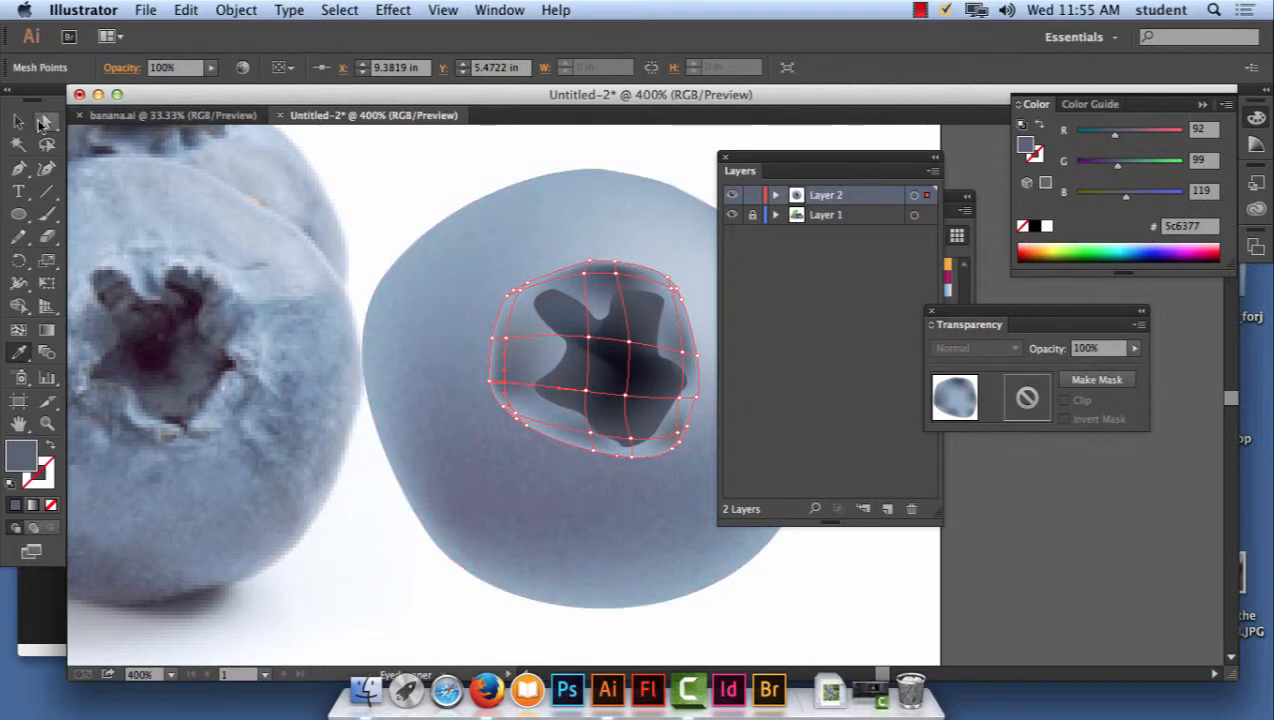
pyautogui.click(46, 120)
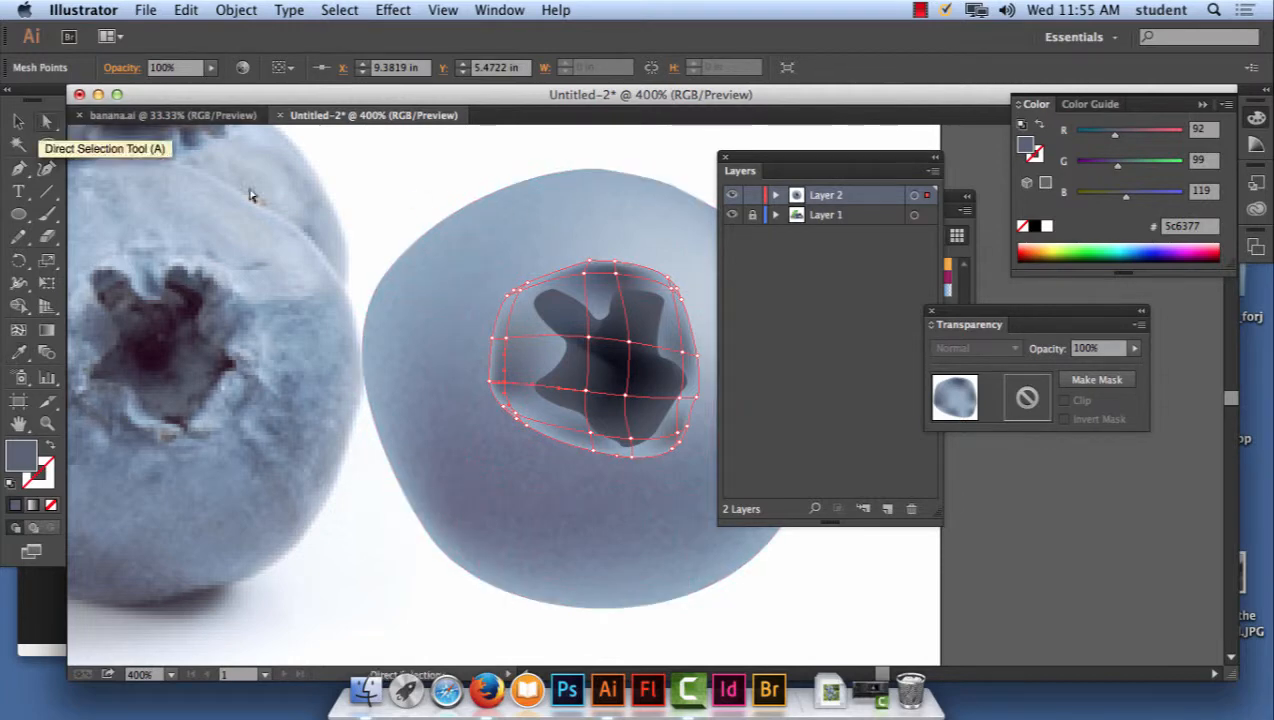
# - Recolour the mesh point at the crown shape's upper-left edge with #92a5bb sampled from the drawn berry's skin just above the crown
pyautogui.click(506, 303)
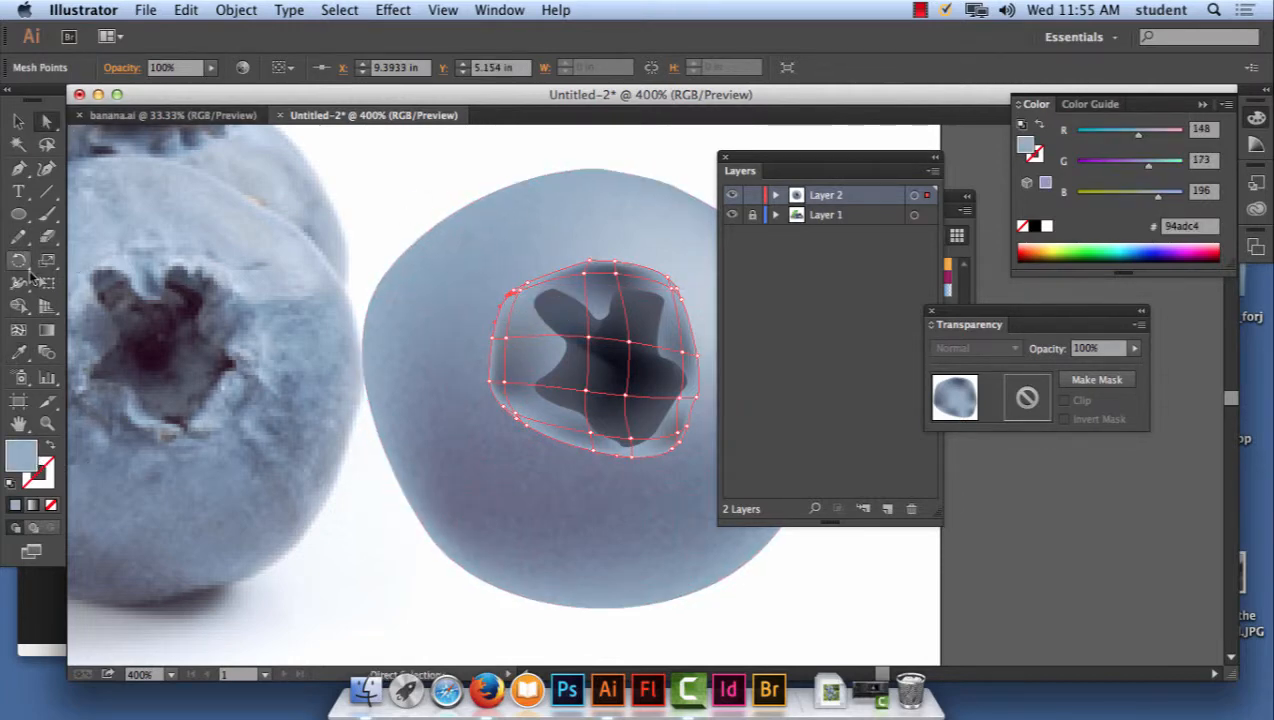
pyautogui.click(18, 352)
pyautogui.click(578, 239)
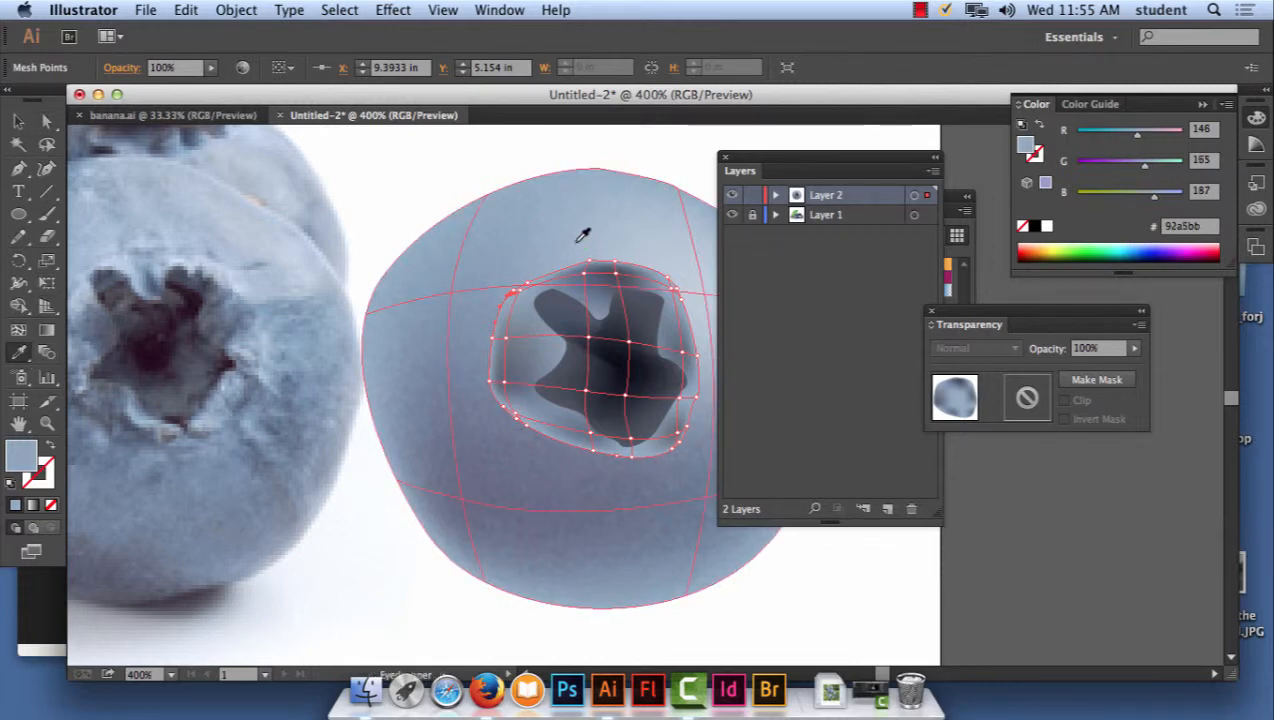
pyautogui.press('super+minus')
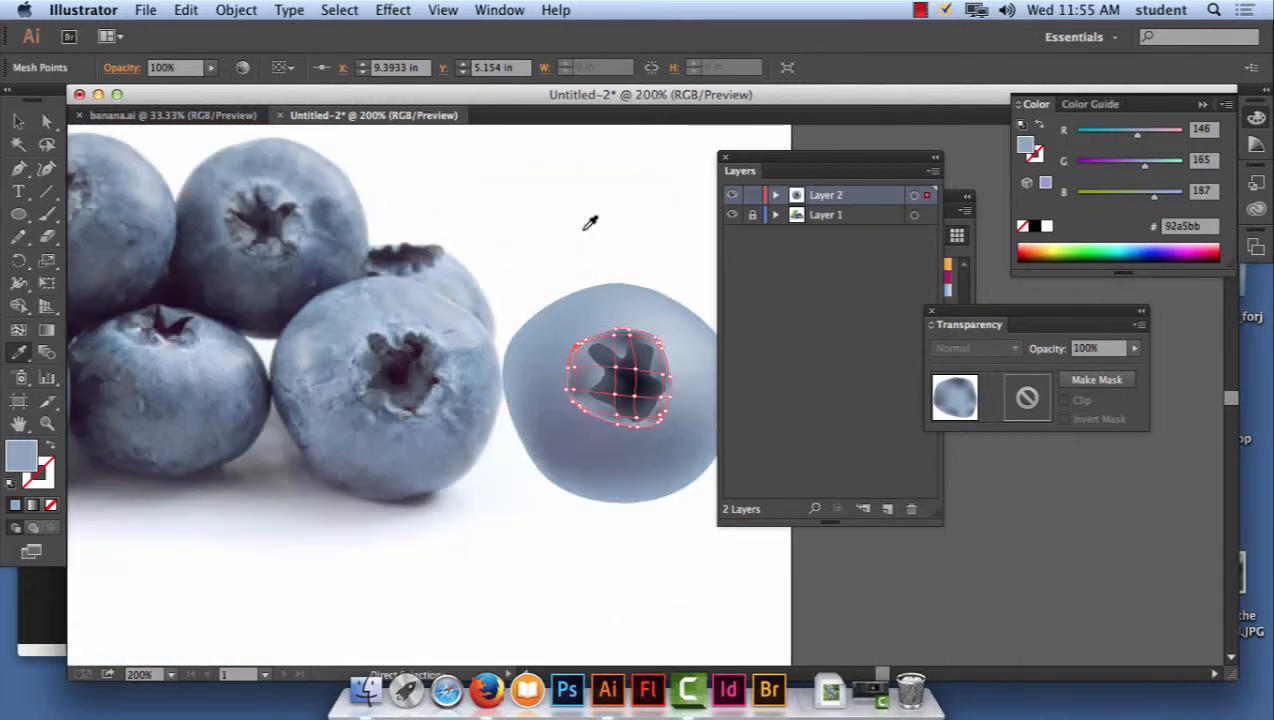
pyautogui.click(17, 121)
pyautogui.click(571, 176)
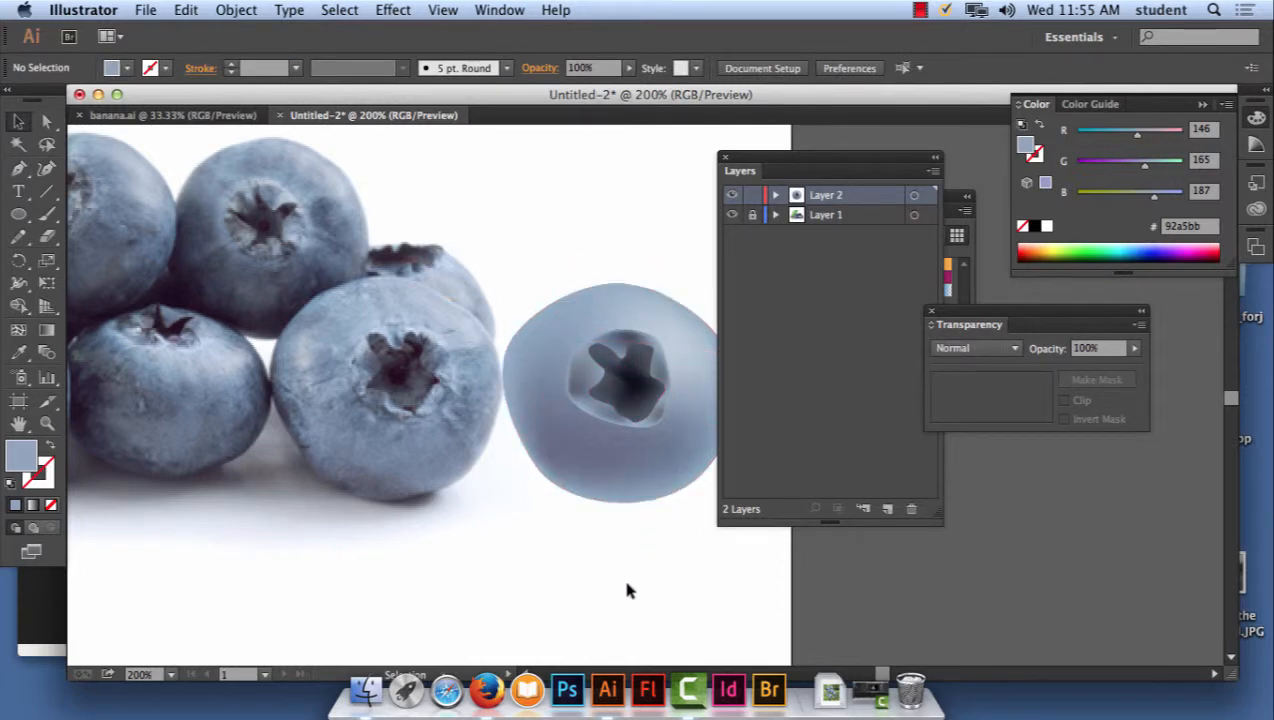
pyautogui.click(578, 398)
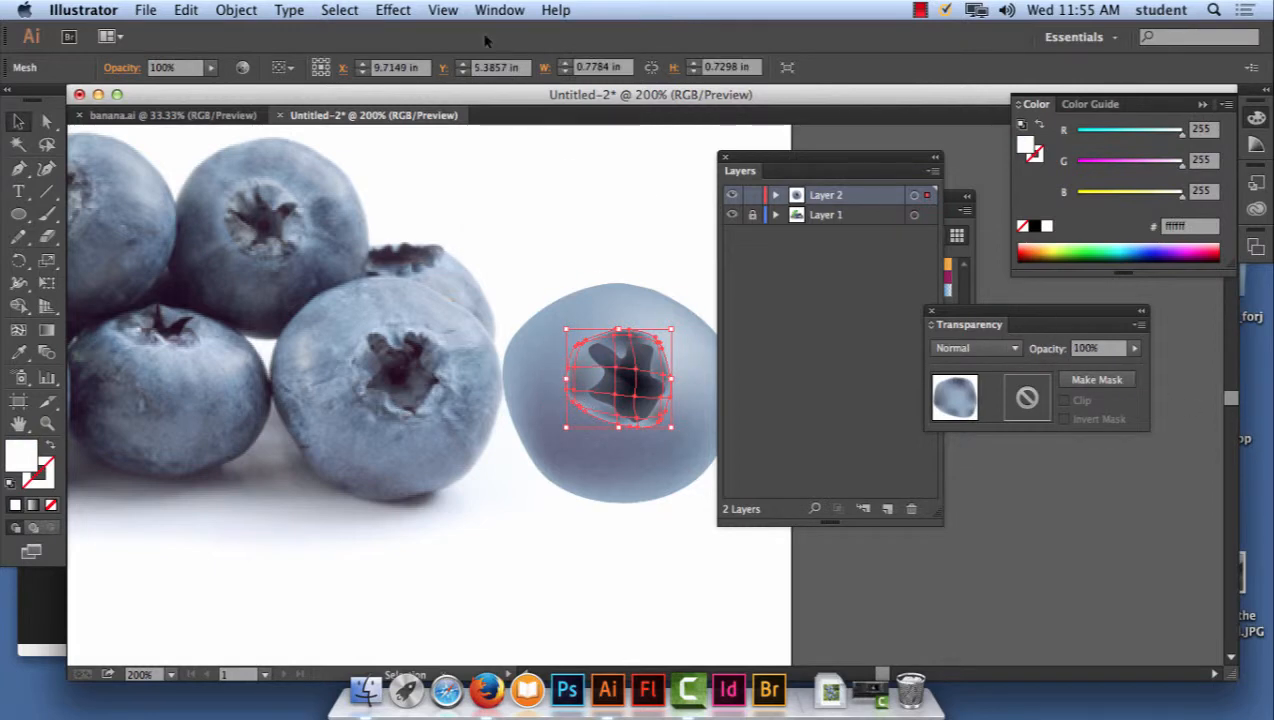
pyautogui.click(416, 11)
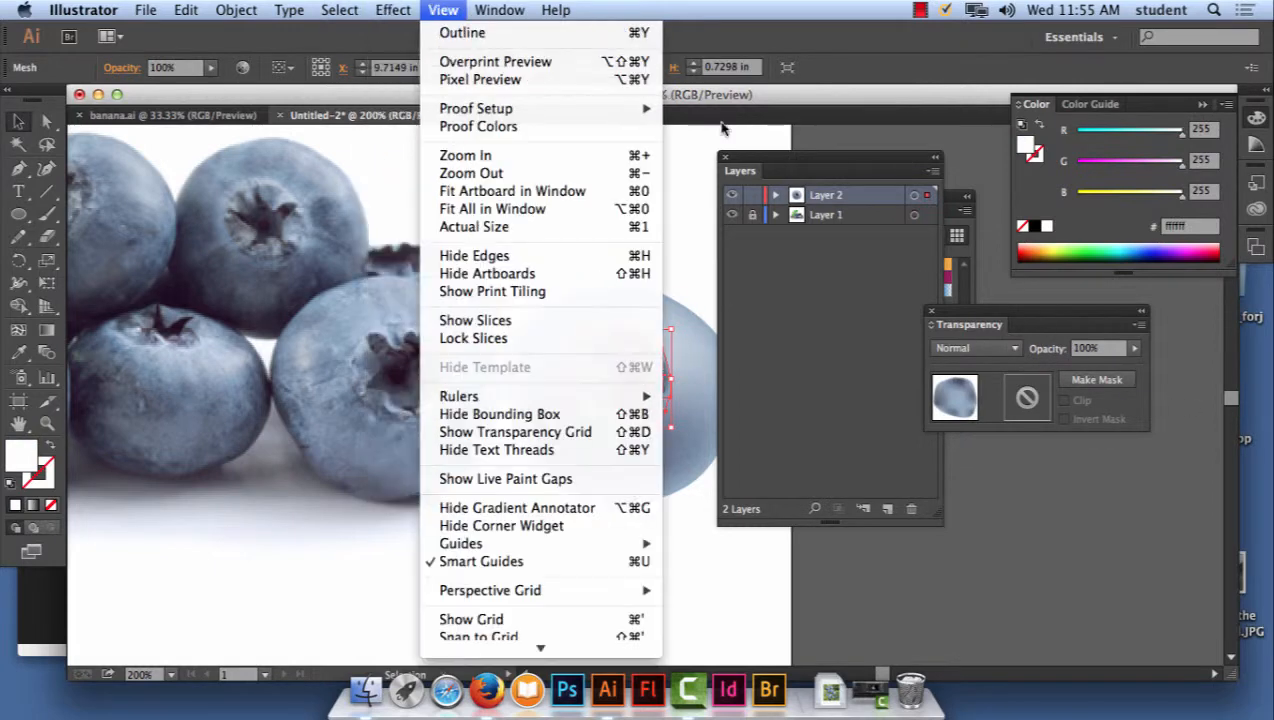
pyautogui.click(683, 225)
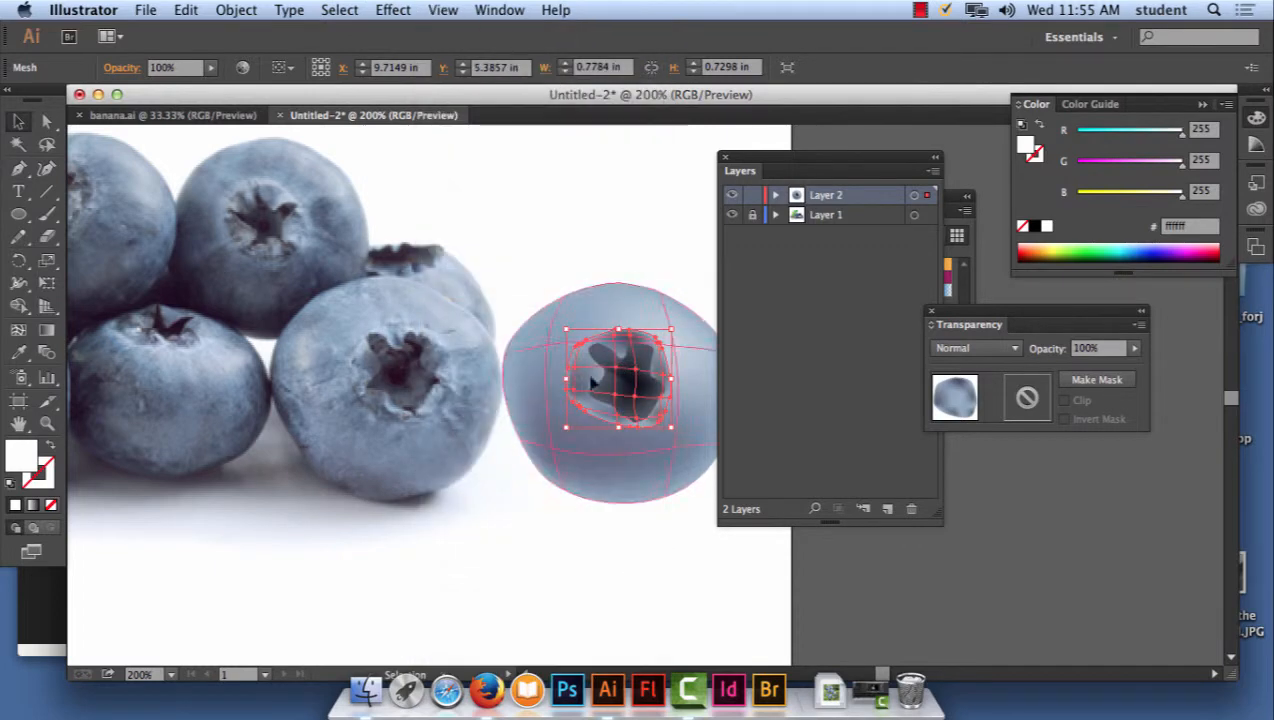
pyautogui.click(611, 196)
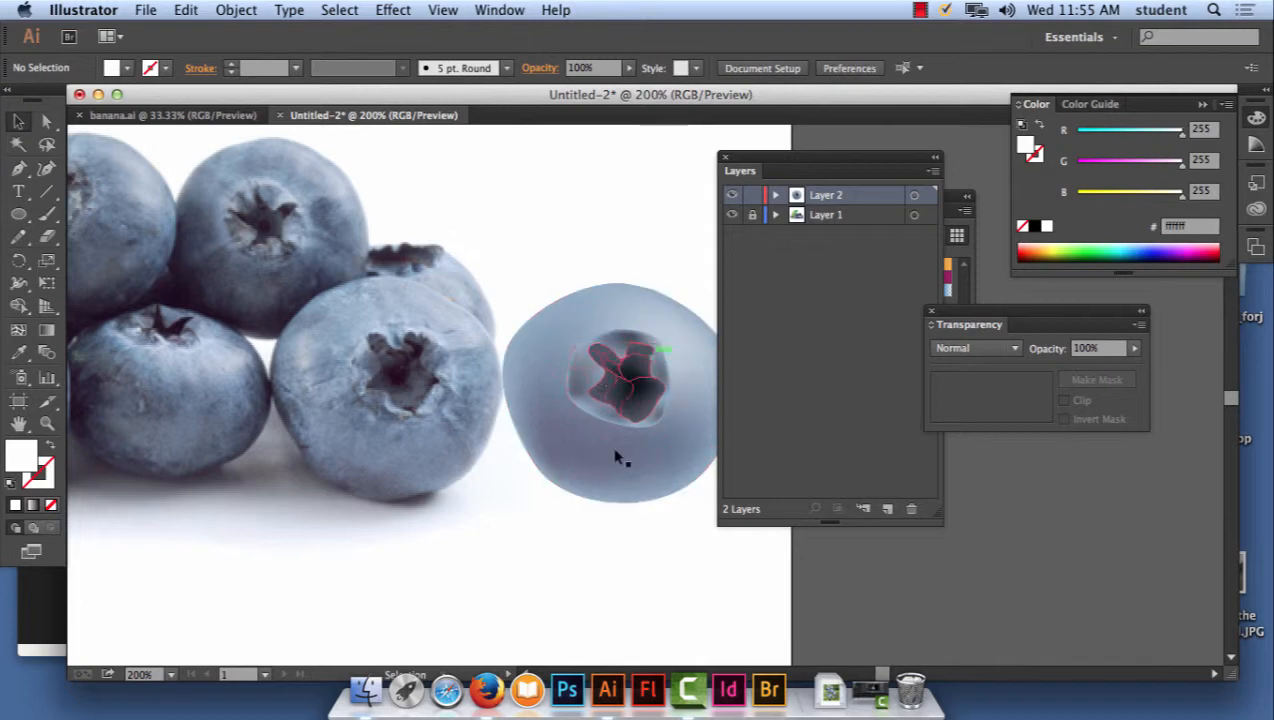
# - Apply a Gaussian Blur with a radius of 5.9 pixels to the drawn blueberry's crown shape, previewing the result
pyautogui.click(627, 342)
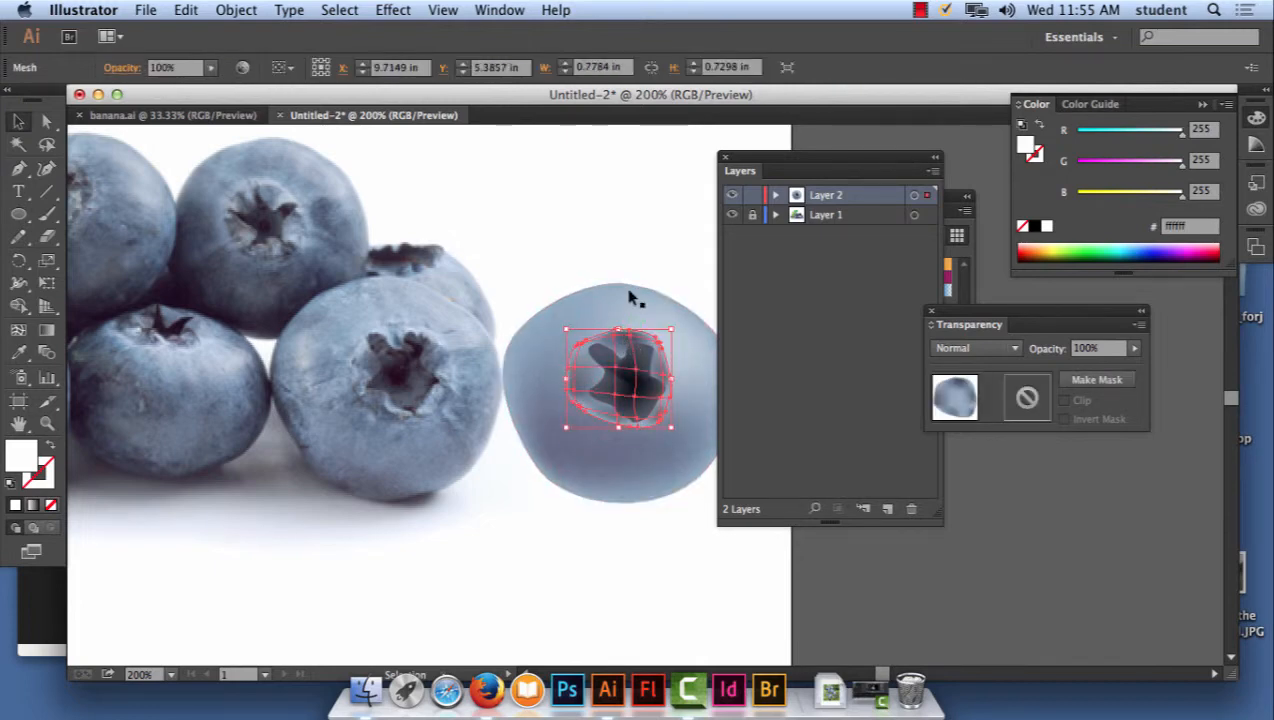
pyautogui.click(410, 8)
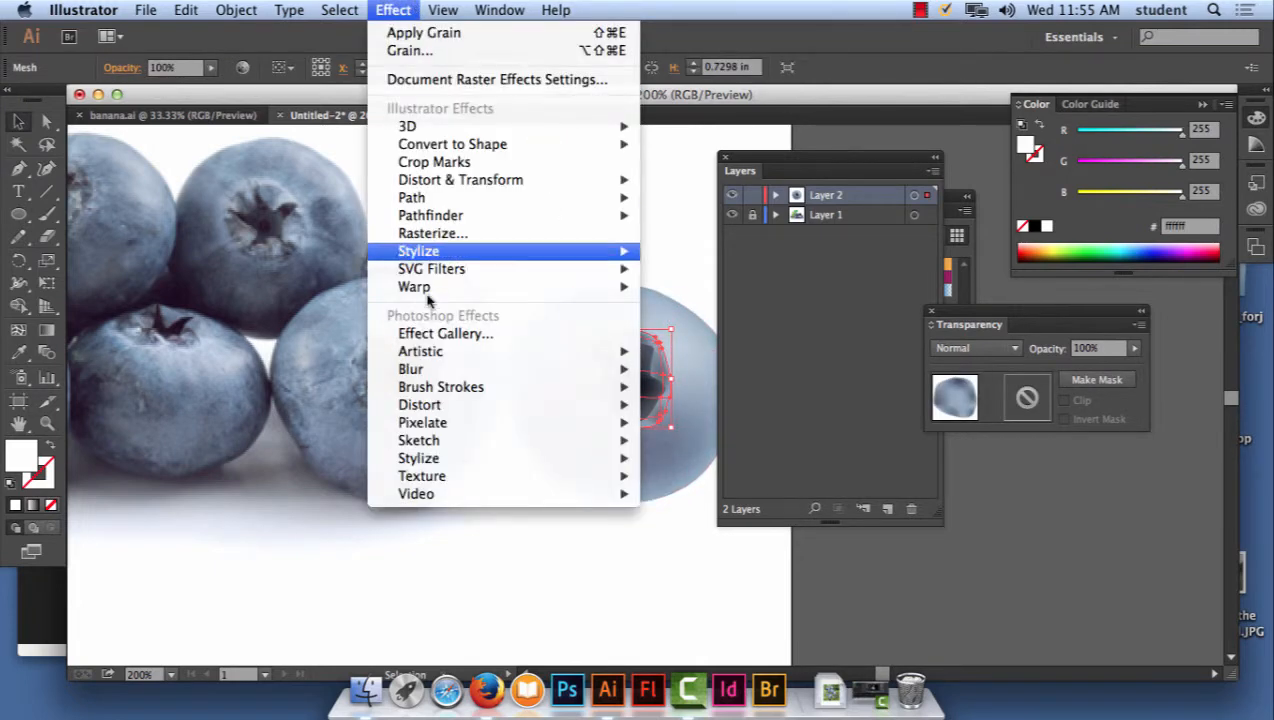
pyautogui.moveTo(432, 369)
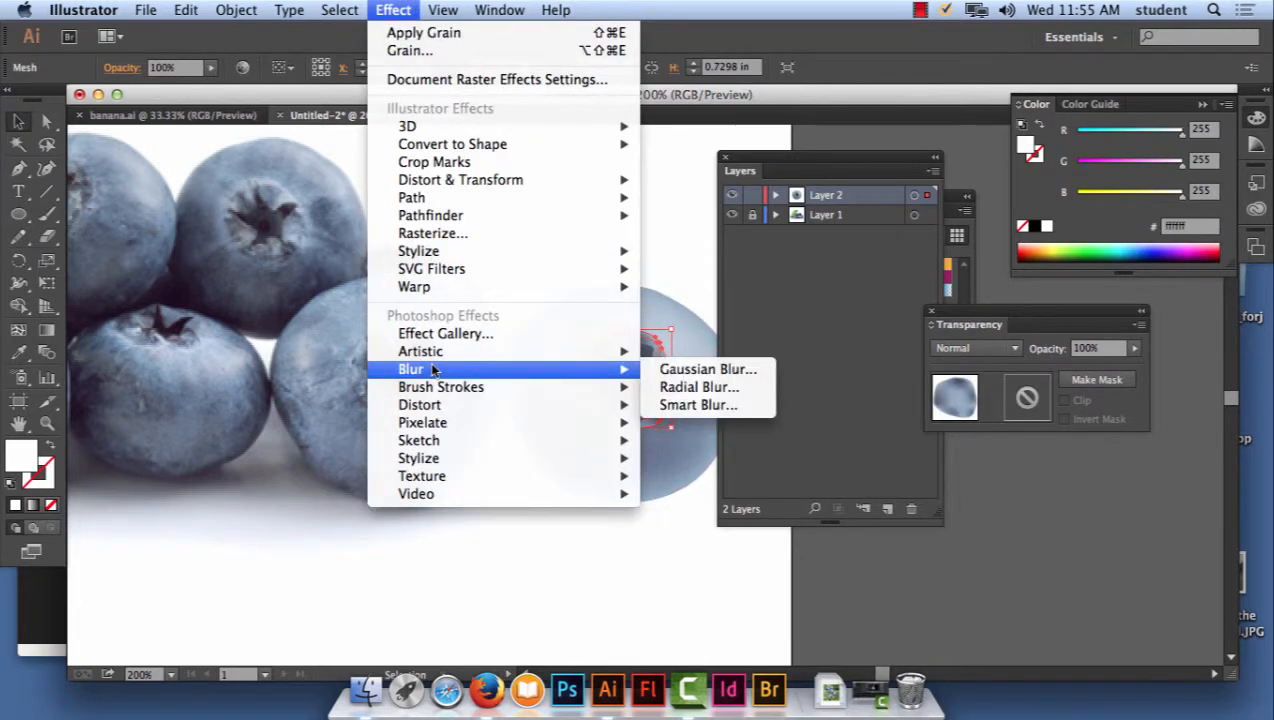
pyautogui.click(708, 370)
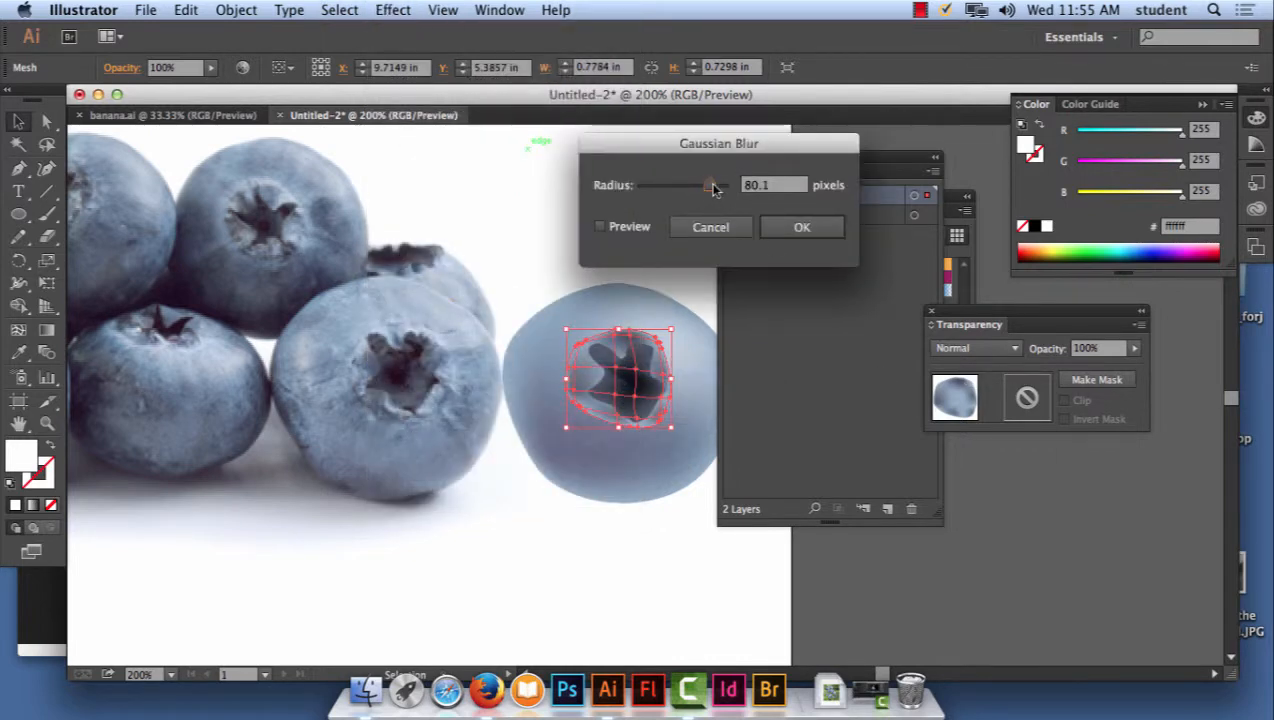
pyautogui.moveTo(713, 189); pyautogui.dragTo(689, 187)
pyautogui.click(601, 227)
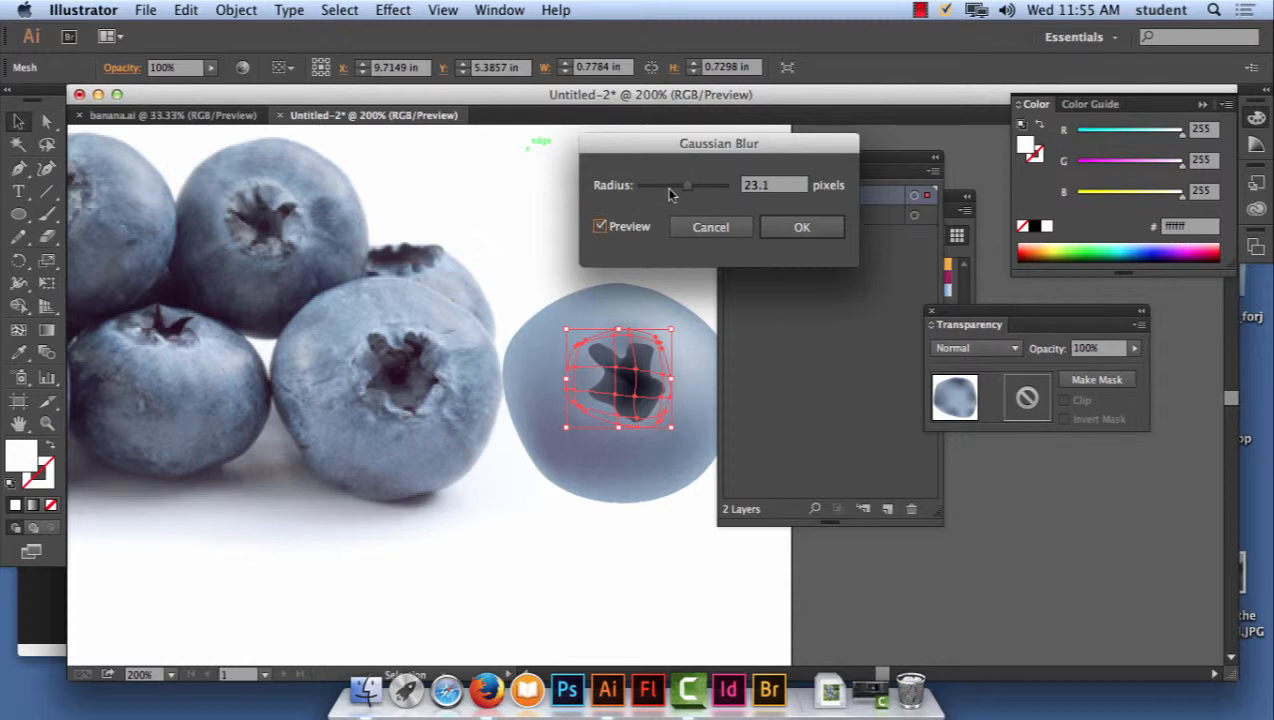
pyautogui.moveTo(671, 194); pyautogui.dragTo(664, 190)
pyautogui.click(797, 228)
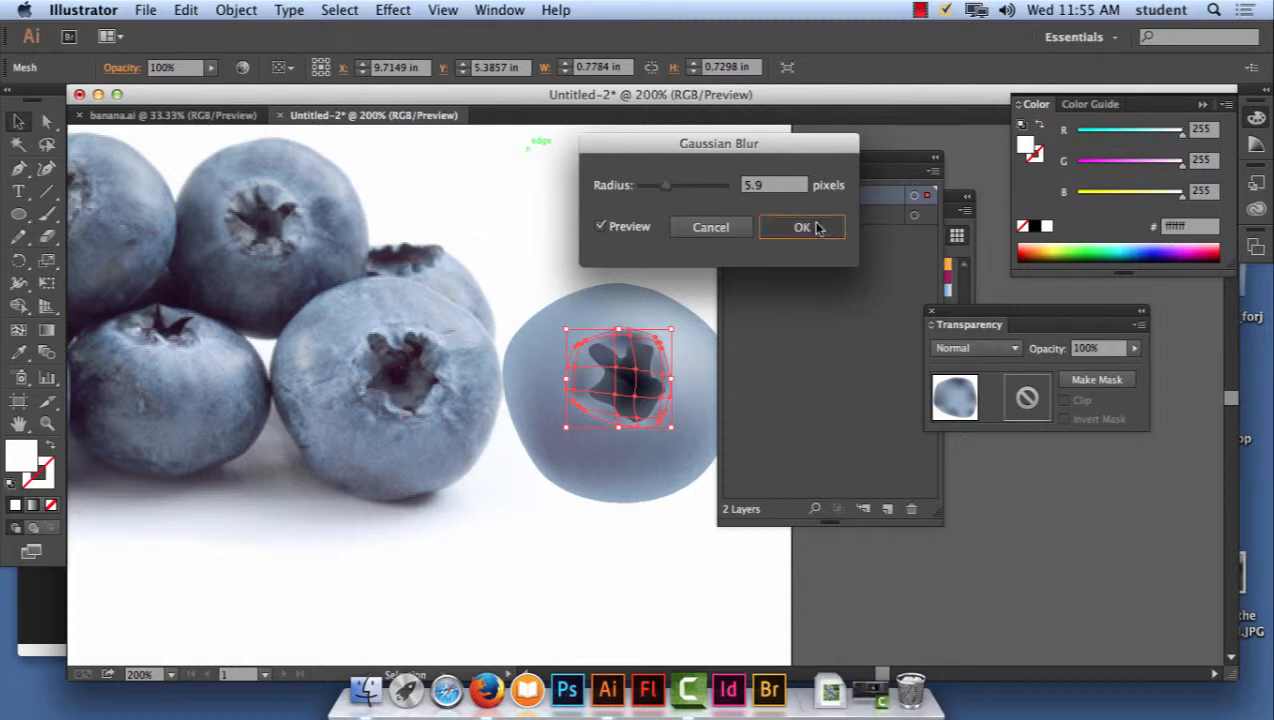
pyautogui.click(640, 226)
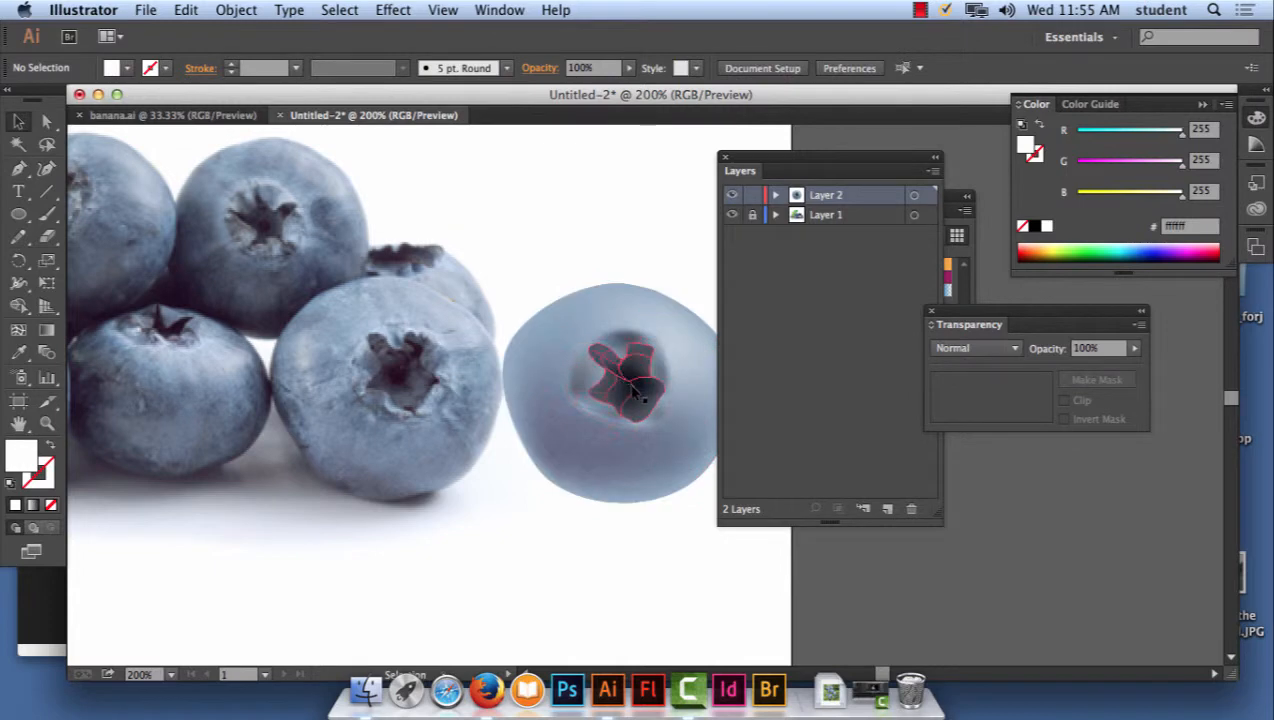
# - Apply a Gaussian Blur with a radius of 6.1 pixels to the dark star-shaped cavity inside the crown
pyautogui.click(631, 392)
pyautogui.click(395, 10)
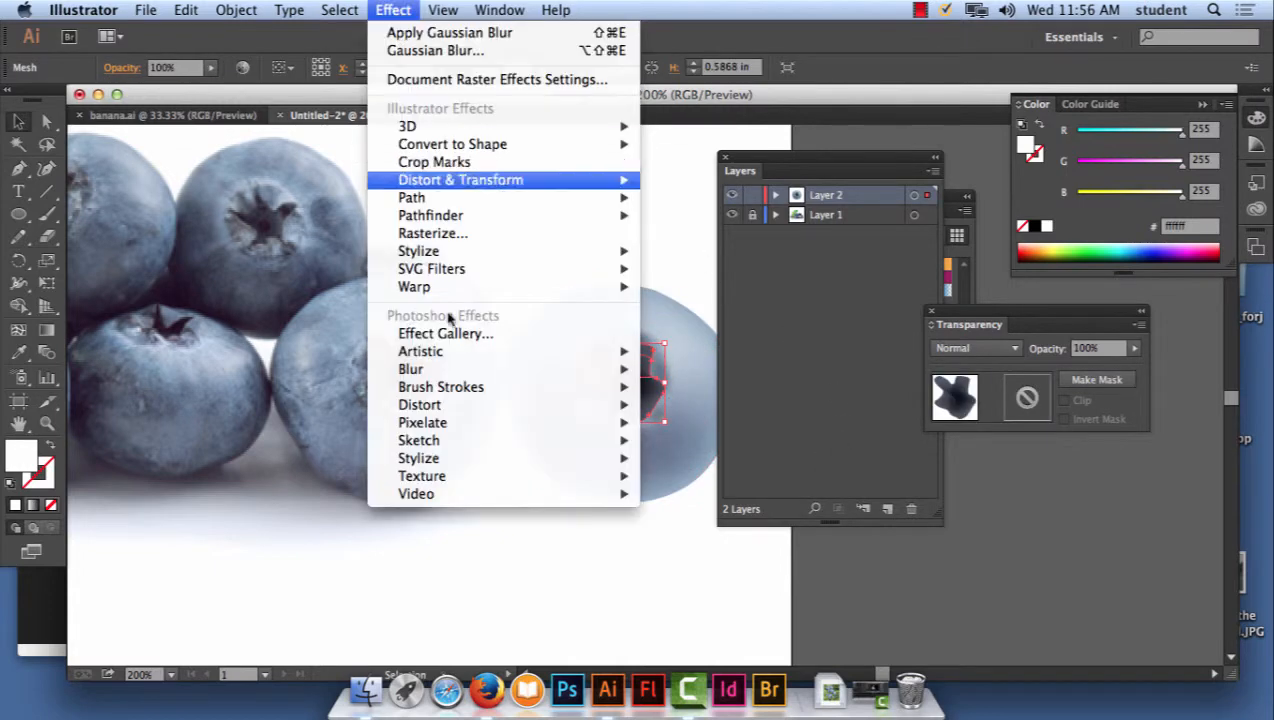
pyautogui.moveTo(446, 370)
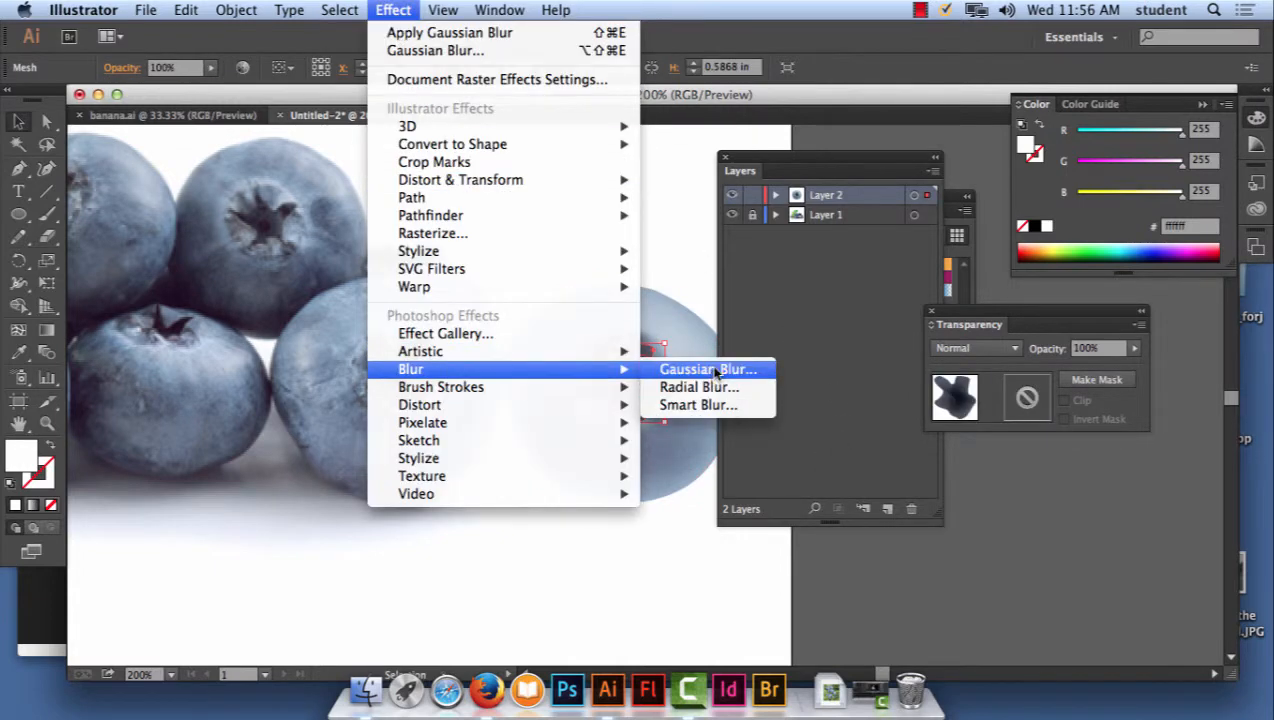
pyautogui.click(718, 369)
pyautogui.moveTo(667, 190); pyautogui.dragTo(669, 190)
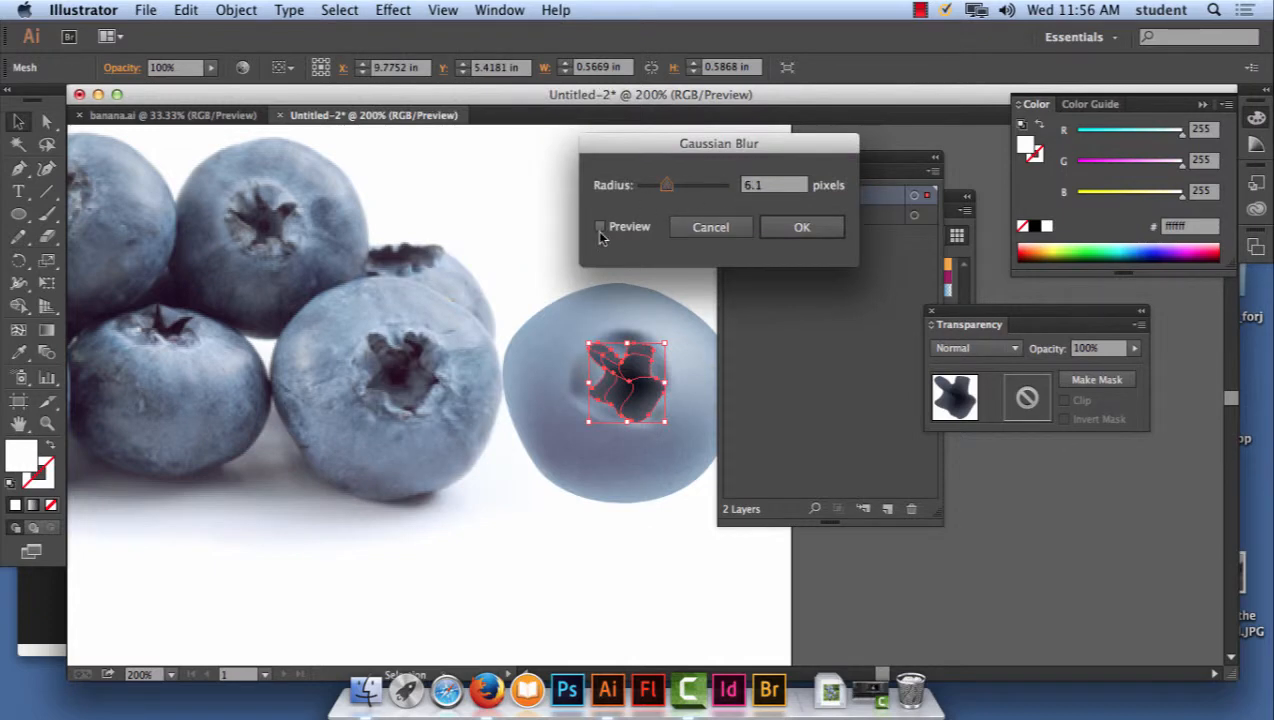
pyautogui.click(600, 228)
pyautogui.click(785, 229)
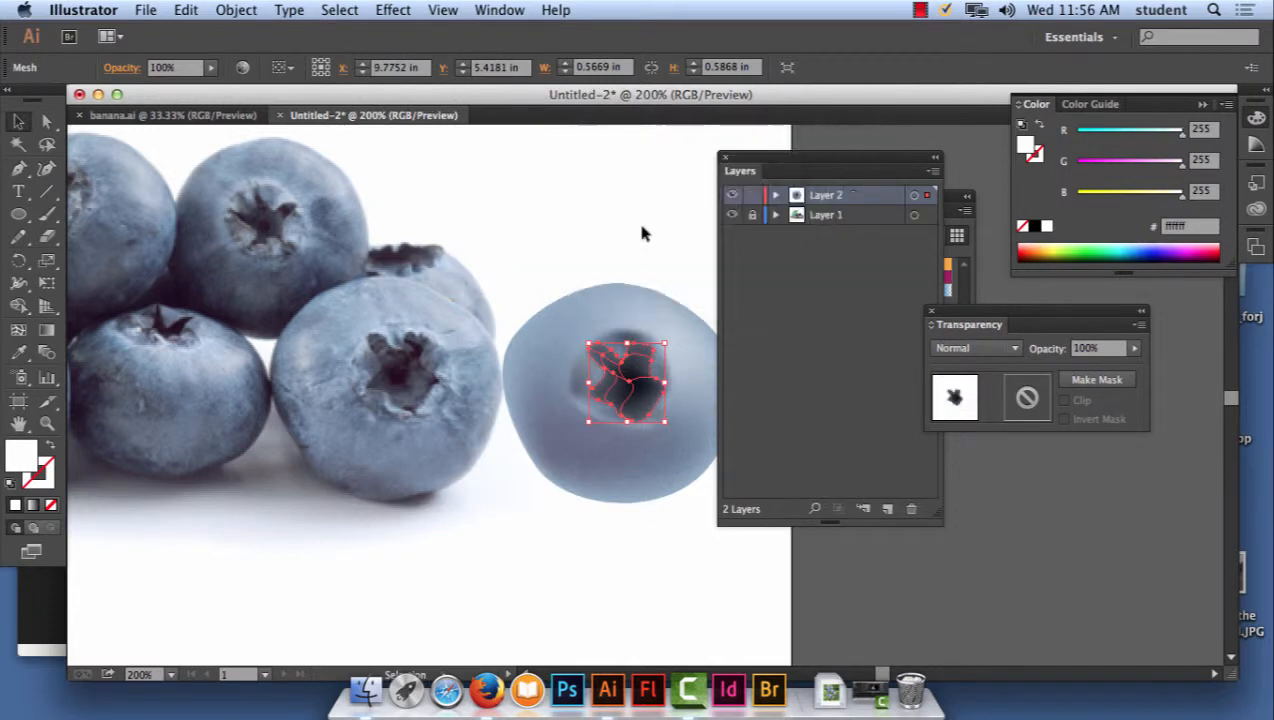
pyautogui.click(630, 230)
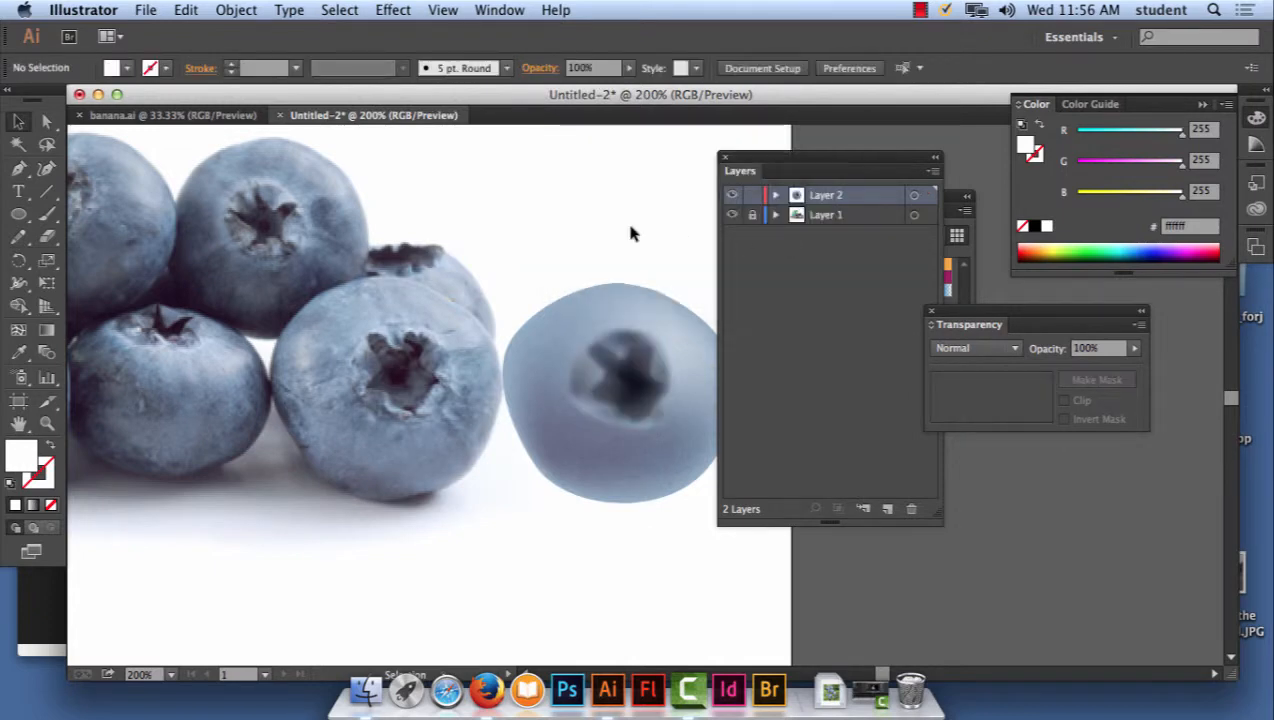
pyautogui.click(612, 378)
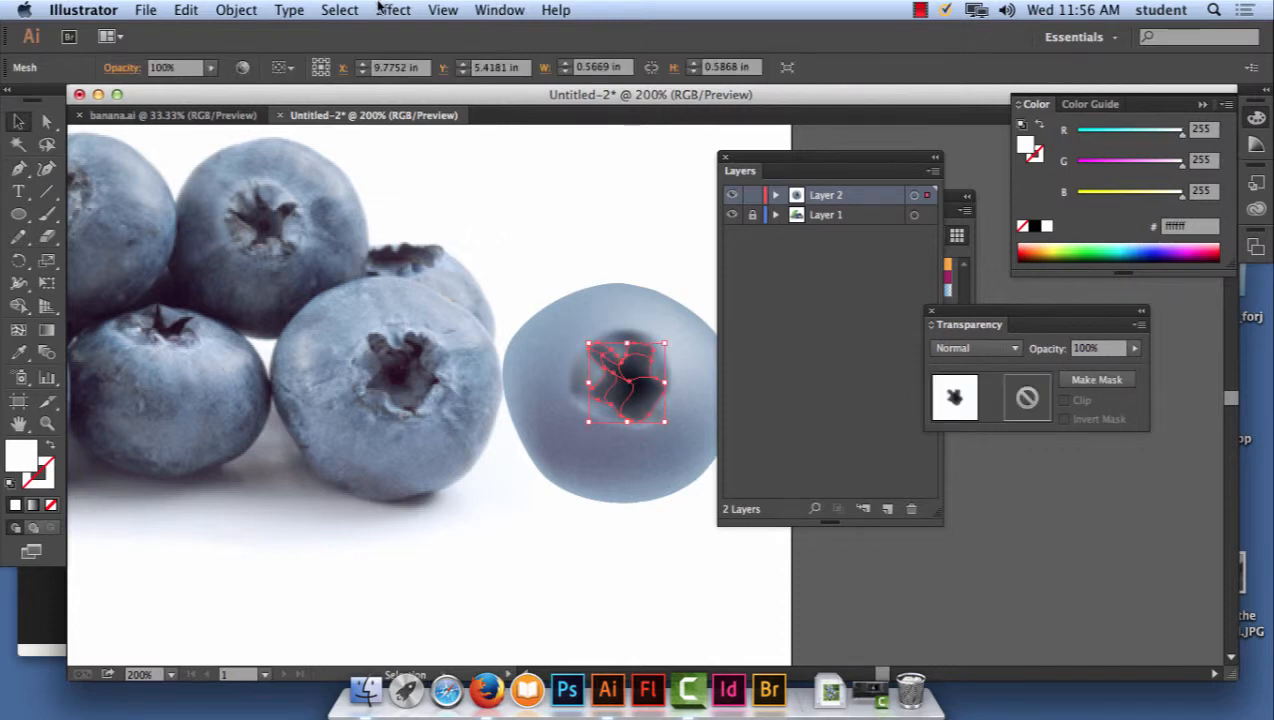
pyautogui.click(390, 10)
pyautogui.moveTo(432, 369)
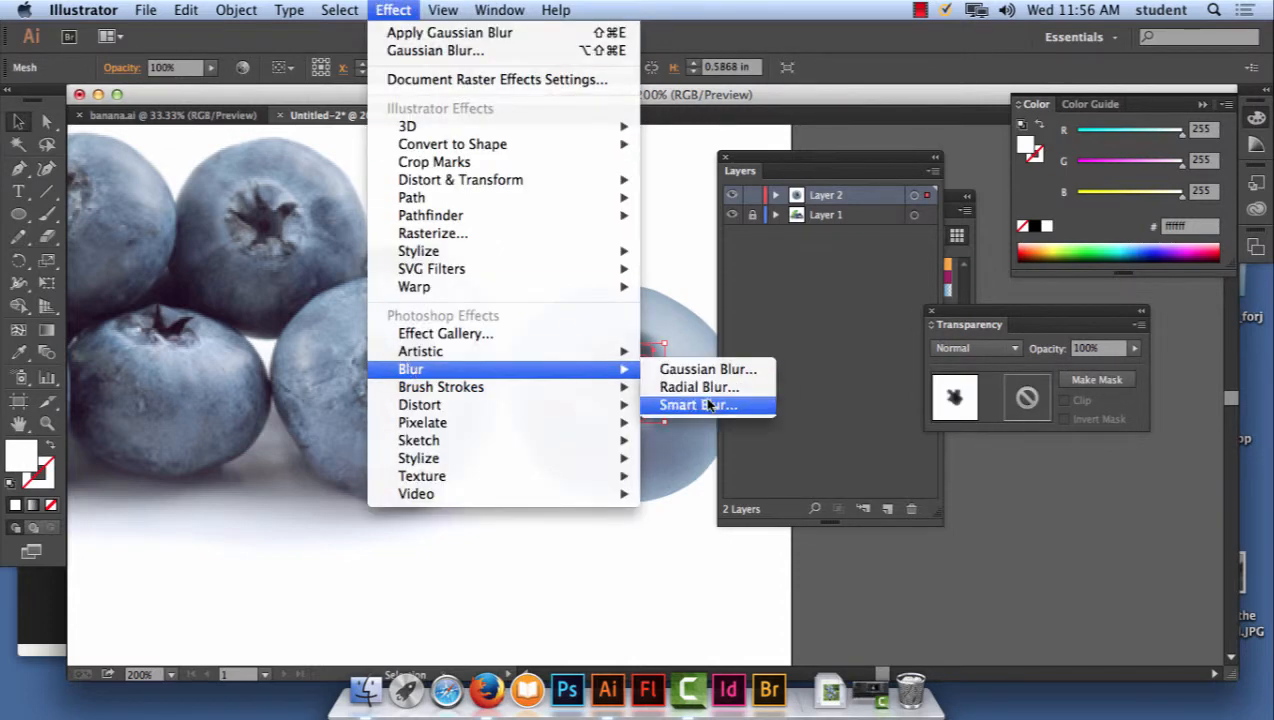
pyautogui.click(700, 369)
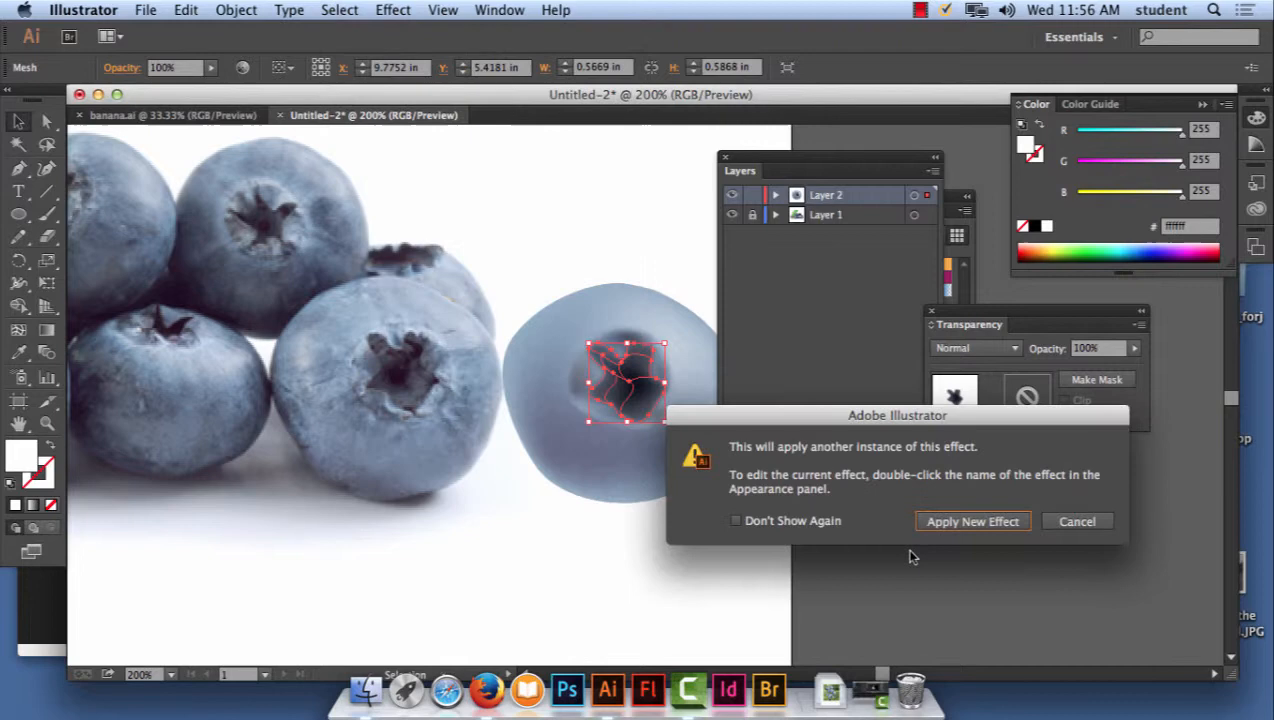
pyautogui.click(1077, 522)
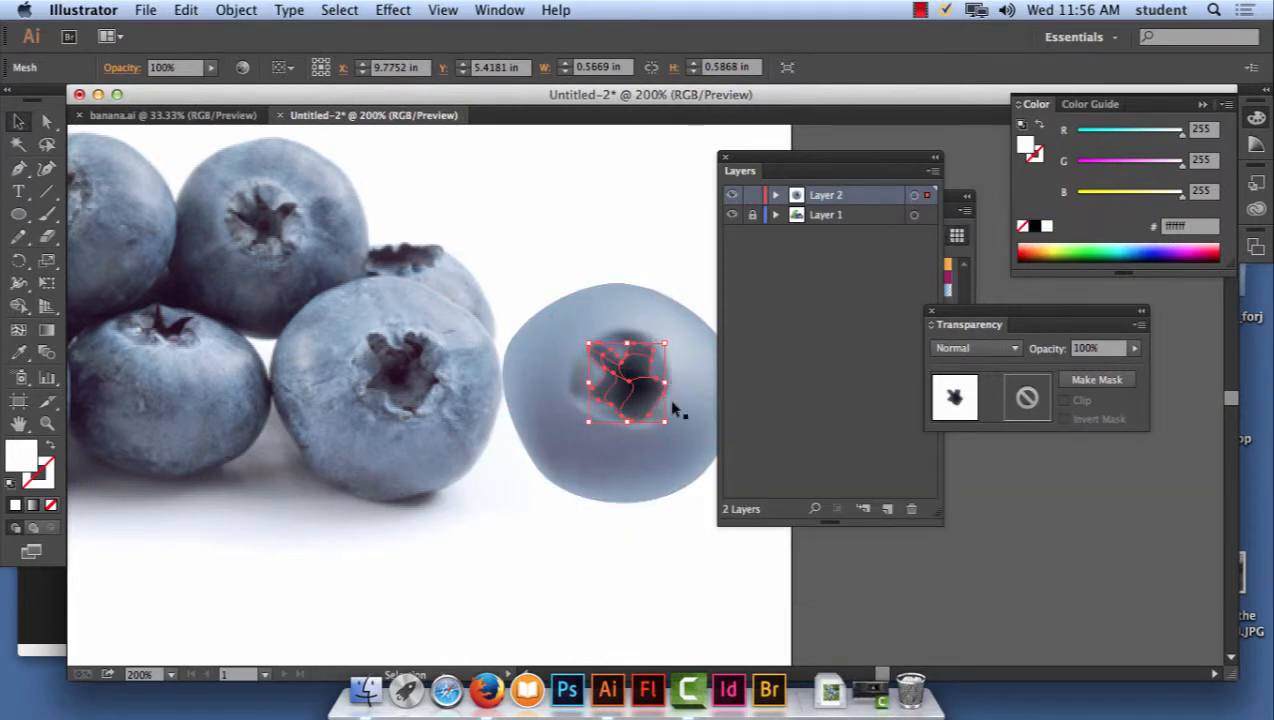
# - Show the crown shape's appearance attributes, keeping the layer list and the attributes clear of the drawn crown
pyautogui.scroll(3, 672, 405)
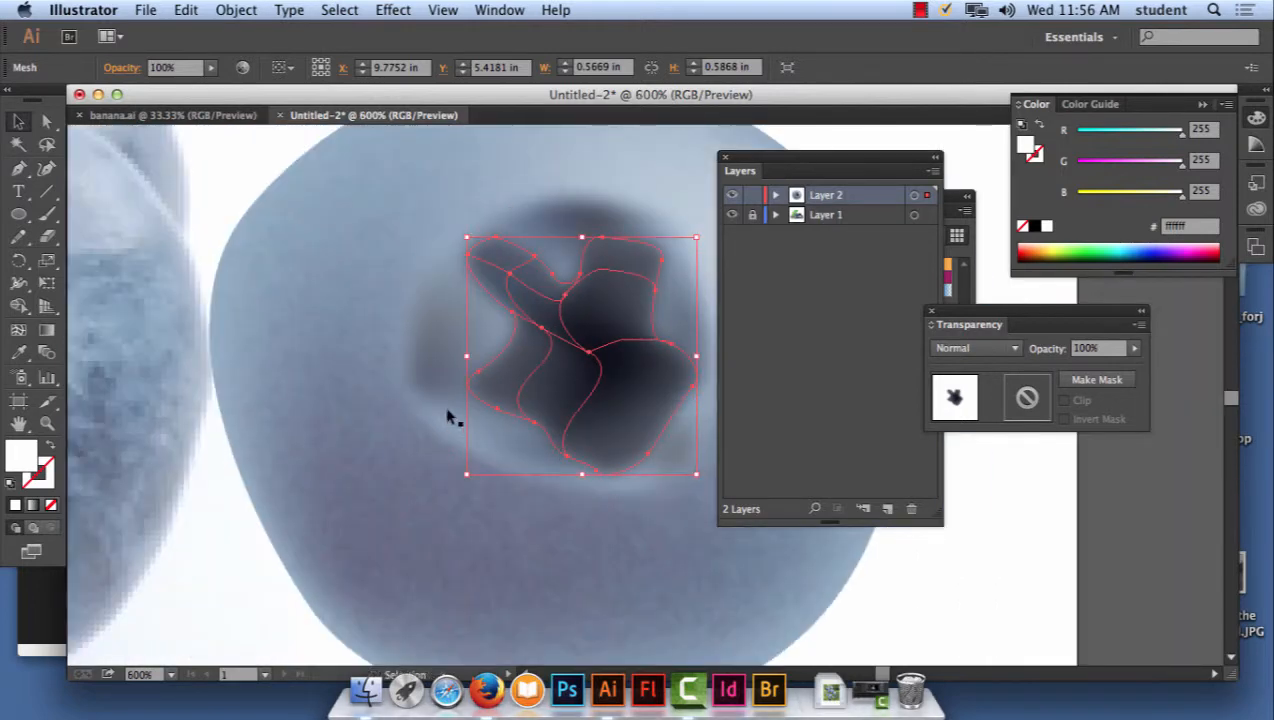
pyautogui.click(447, 414)
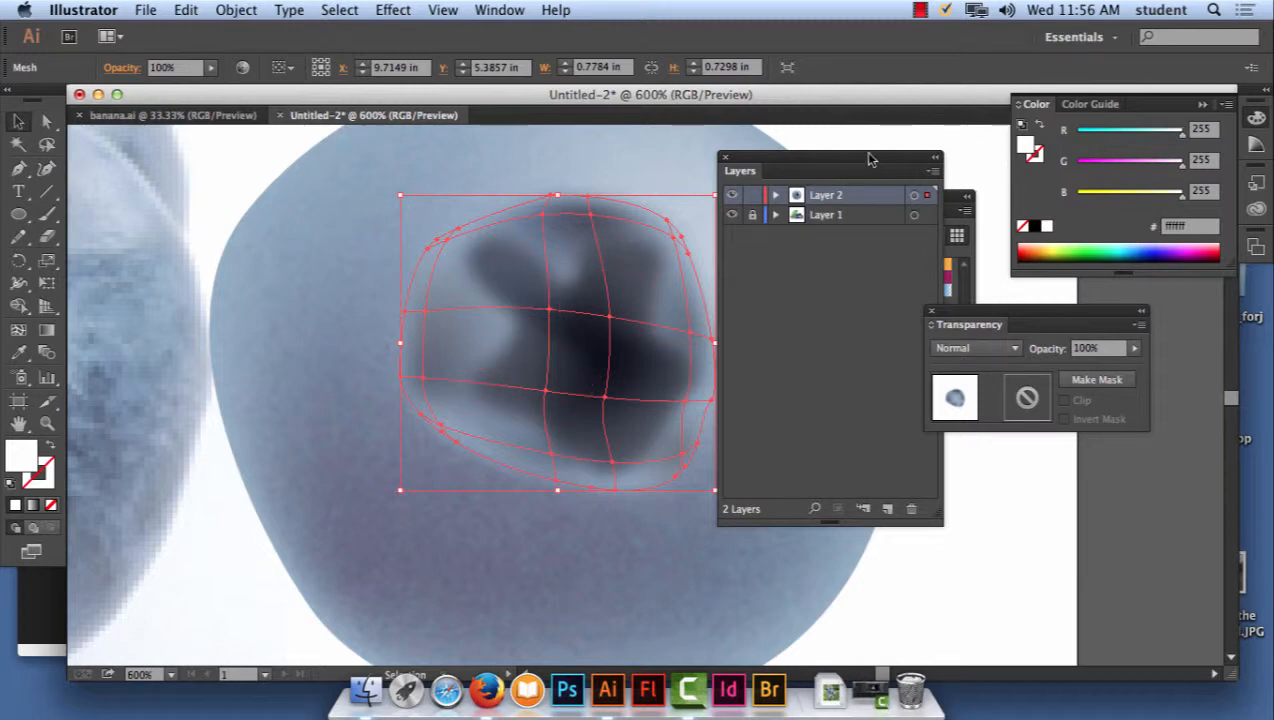
pyautogui.moveTo(864, 151); pyautogui.dragTo(1140, 281)
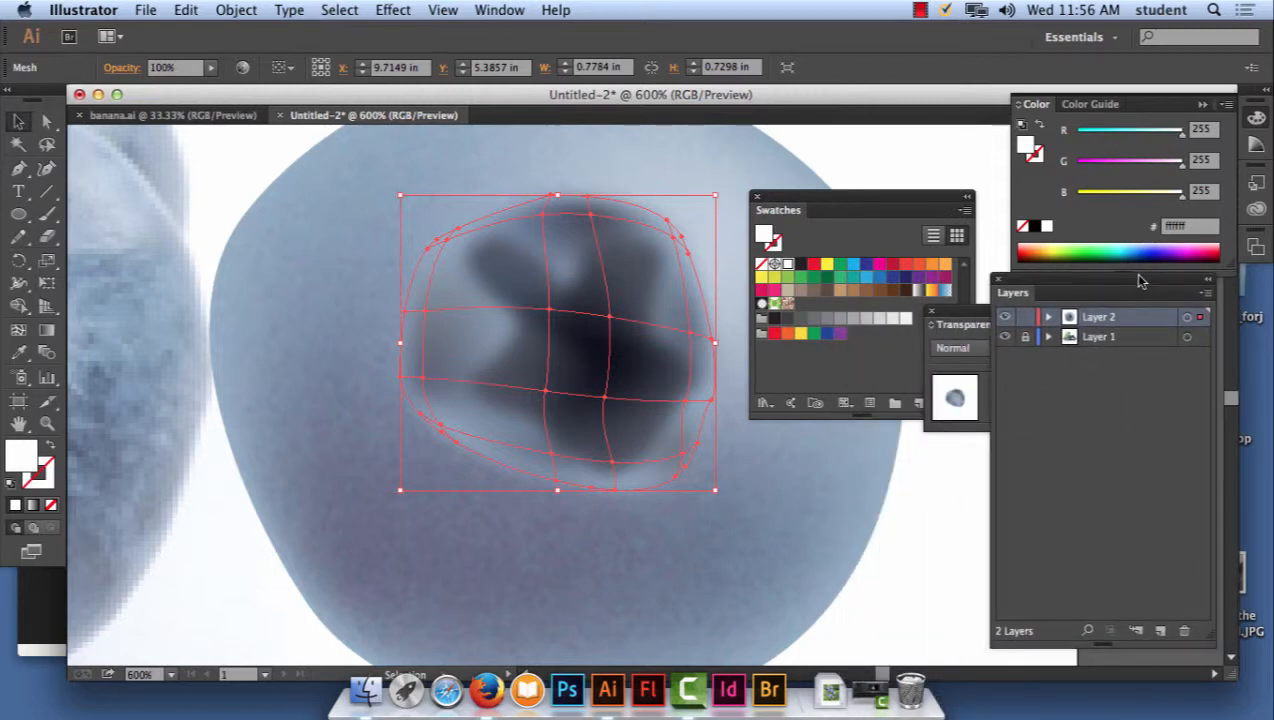
pyautogui.click(500, 10)
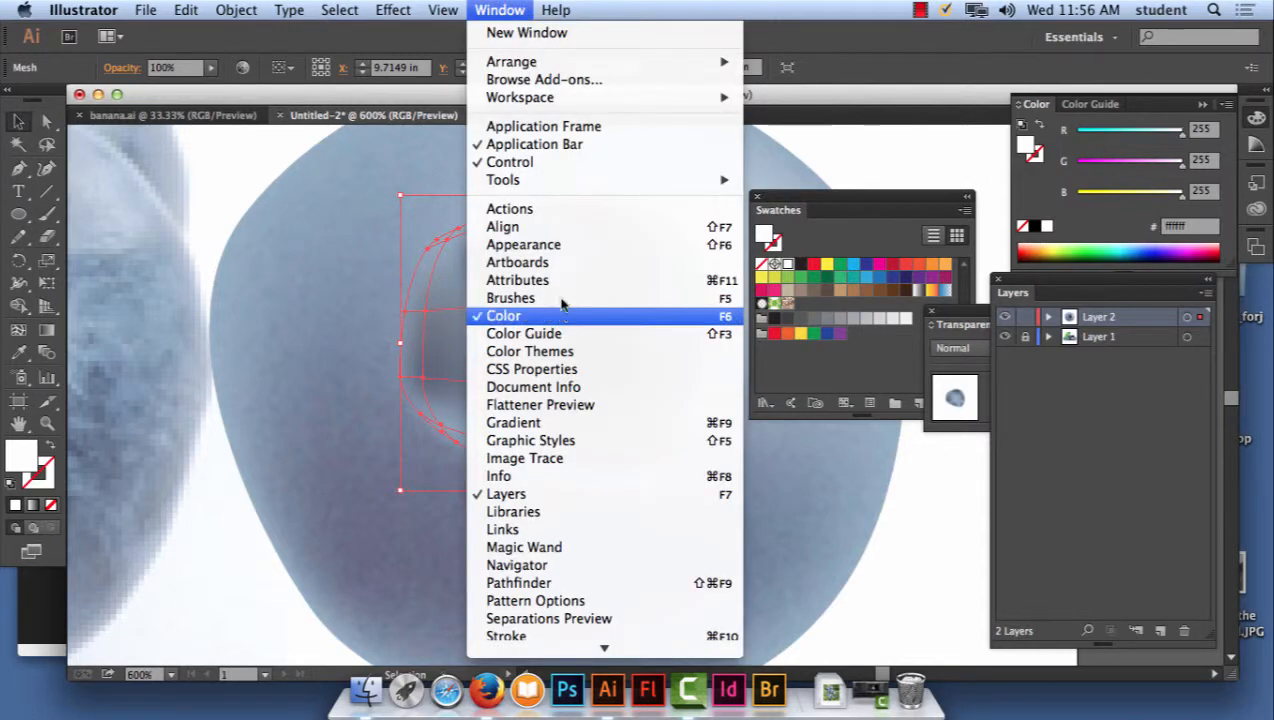
pyautogui.click(572, 245)
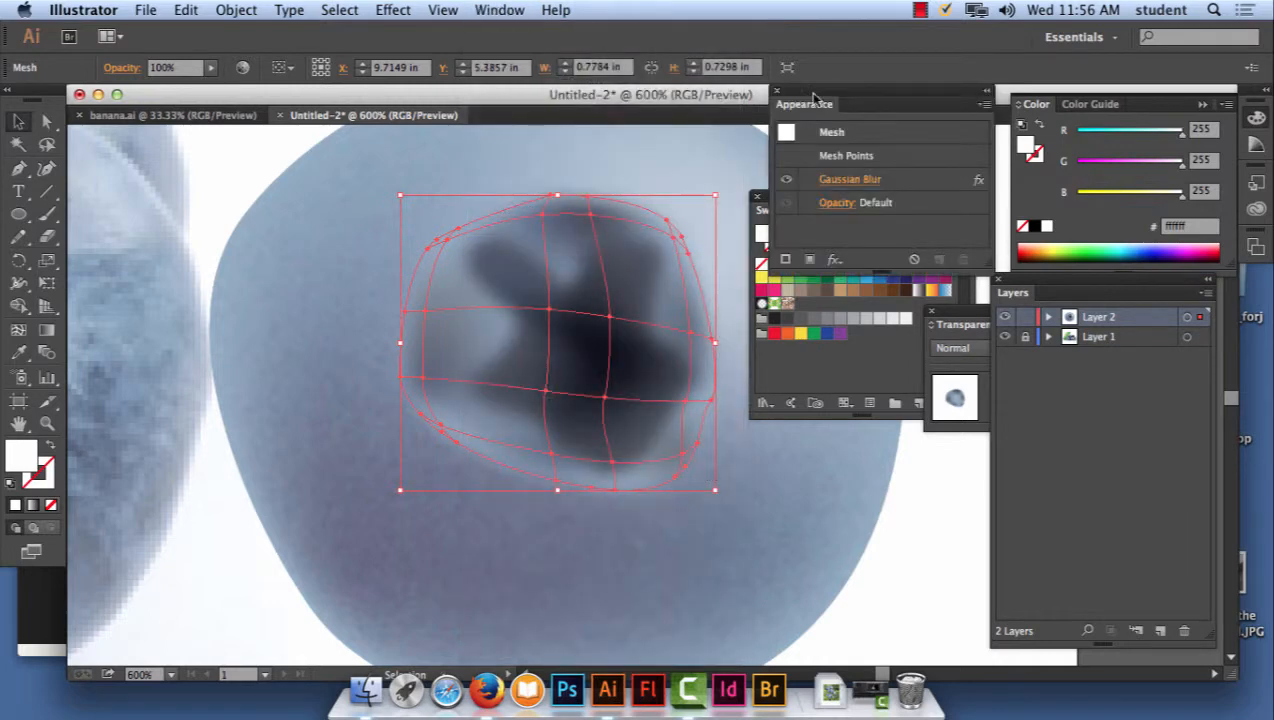
pyautogui.moveTo(815, 98); pyautogui.dragTo(138, 179)
pyautogui.moveTo(566, 344); pyautogui.dragTo(478, 318)
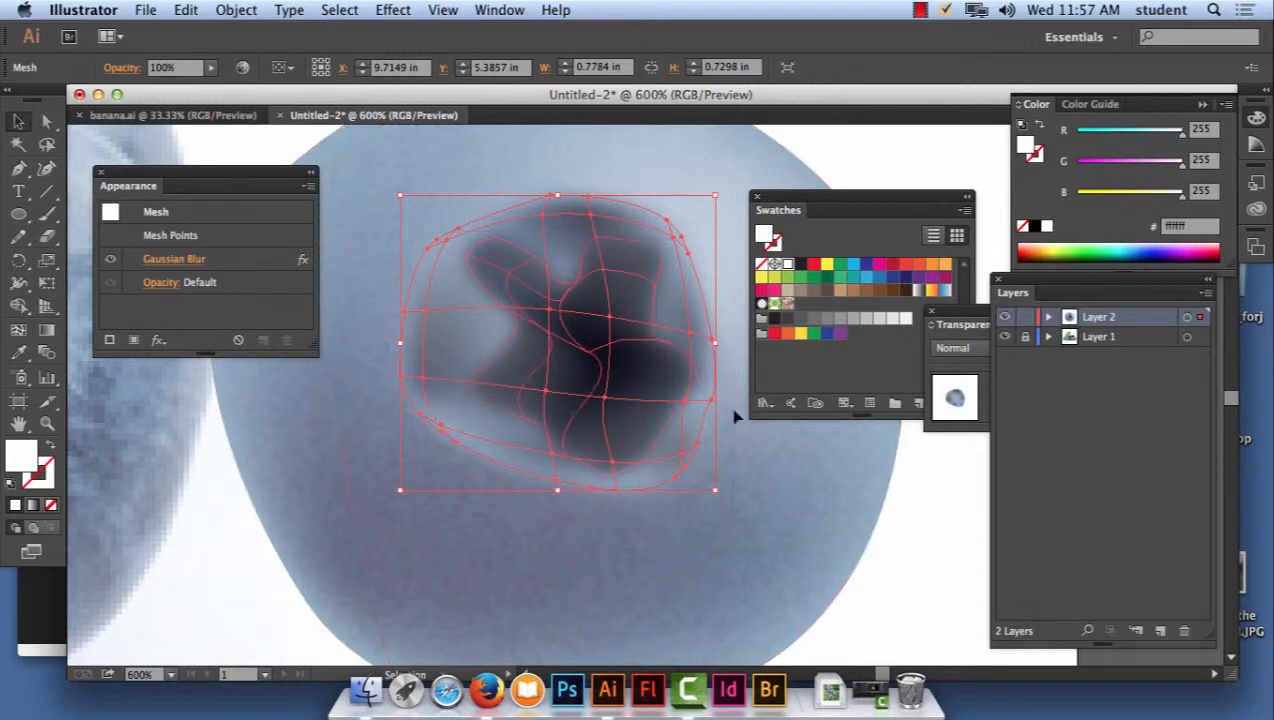
# - Reduce the crown shape's existing Gaussian Blur to a radius of 2.2 pixels, previewing the result
pyautogui.click(180, 259)
pyautogui.moveTo(667, 186); pyautogui.dragTo(647, 187)
pyautogui.click(601, 227)
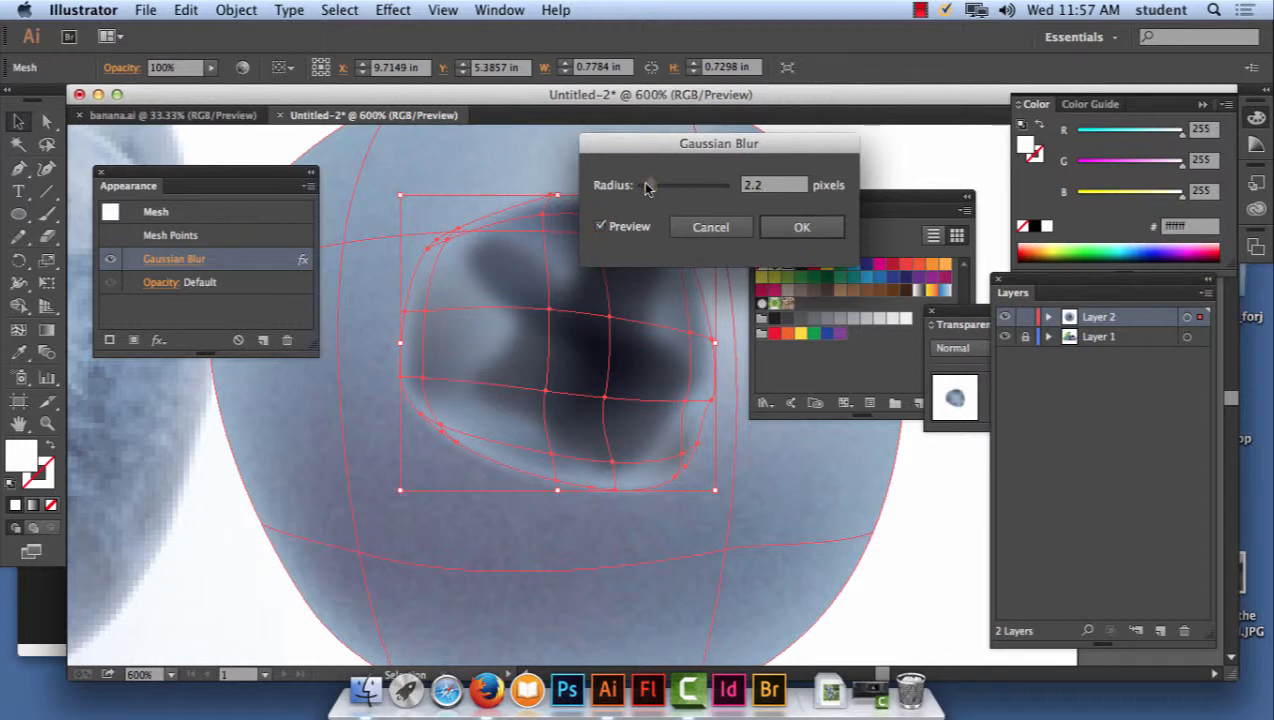
pyautogui.click(803, 226)
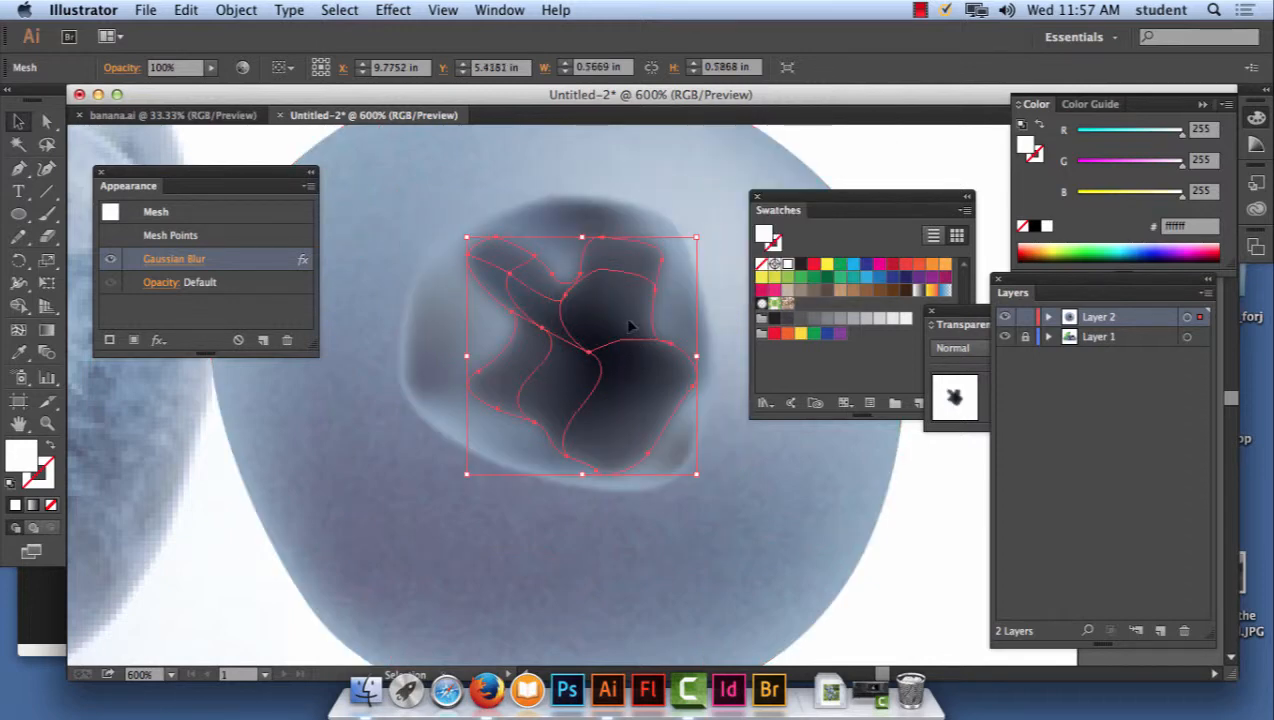
# - Reduce the dark cavity's existing Gaussian Blur to a radius of 1.9 pixels with preview on, and deselect it
pyautogui.click(186, 258)
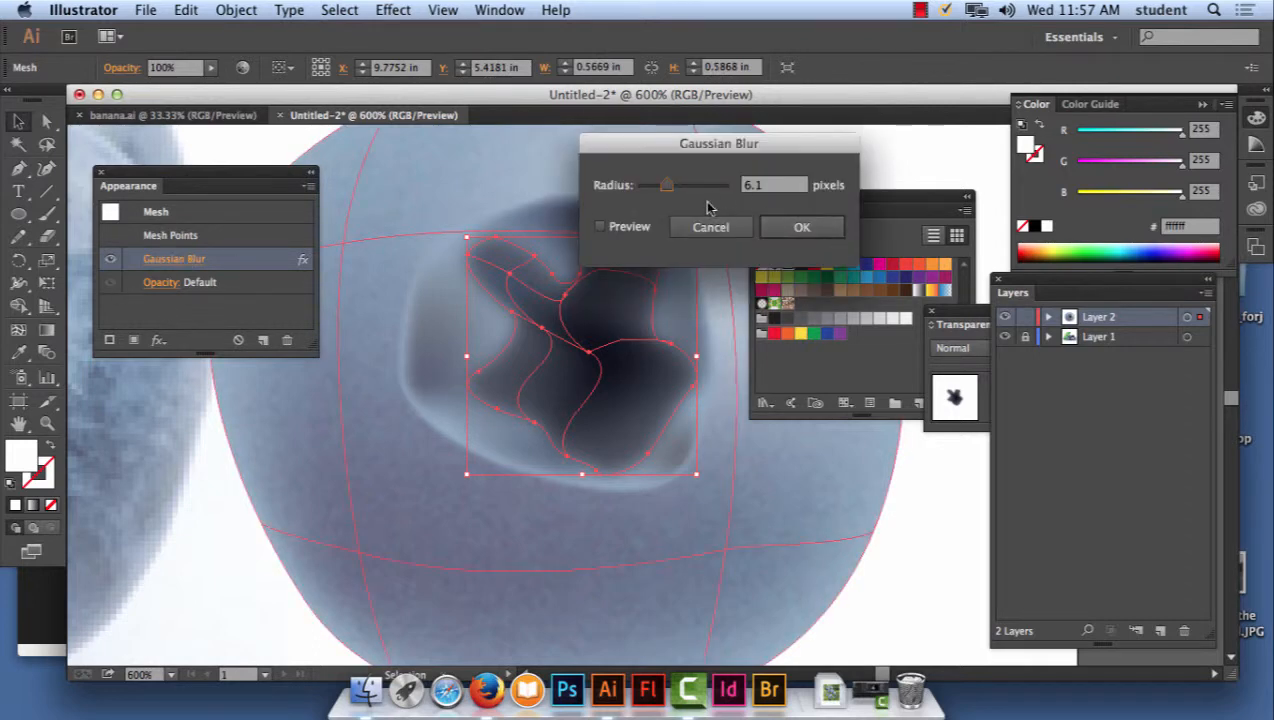
pyautogui.moveTo(666, 185); pyautogui.dragTo(649, 185)
pyautogui.click(599, 228)
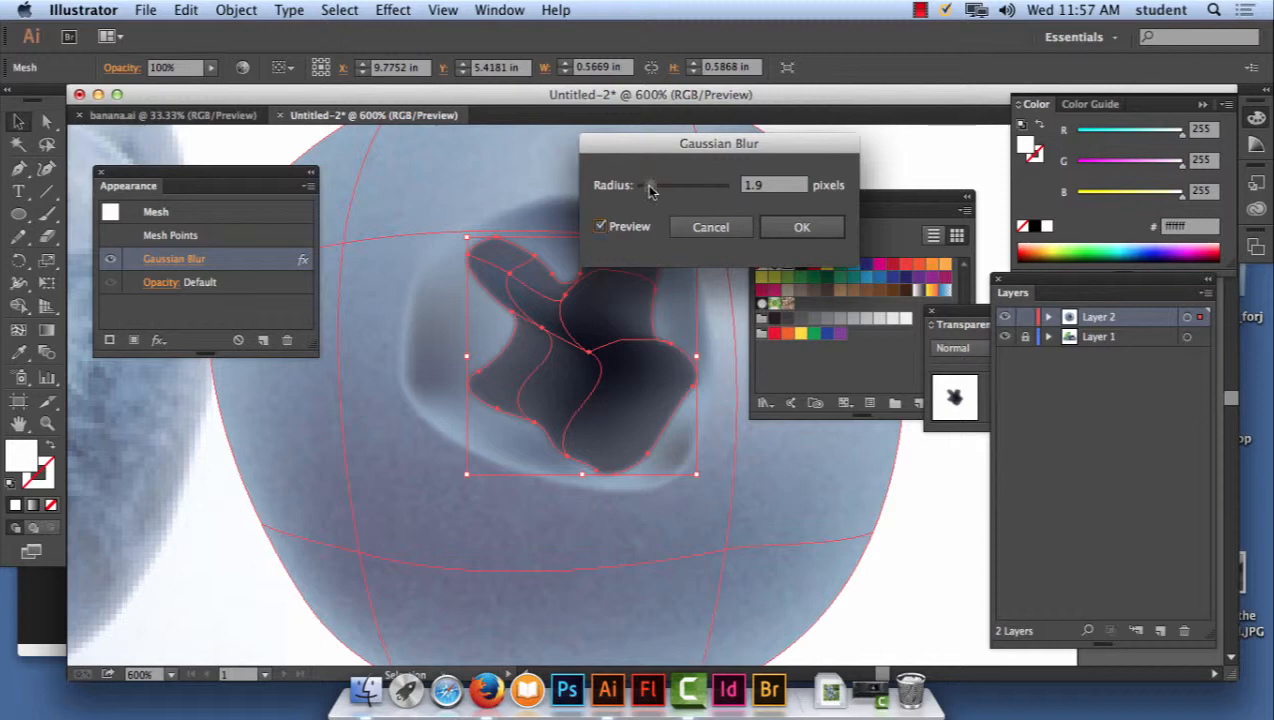
pyautogui.click(801, 228)
pyautogui.click(903, 155)
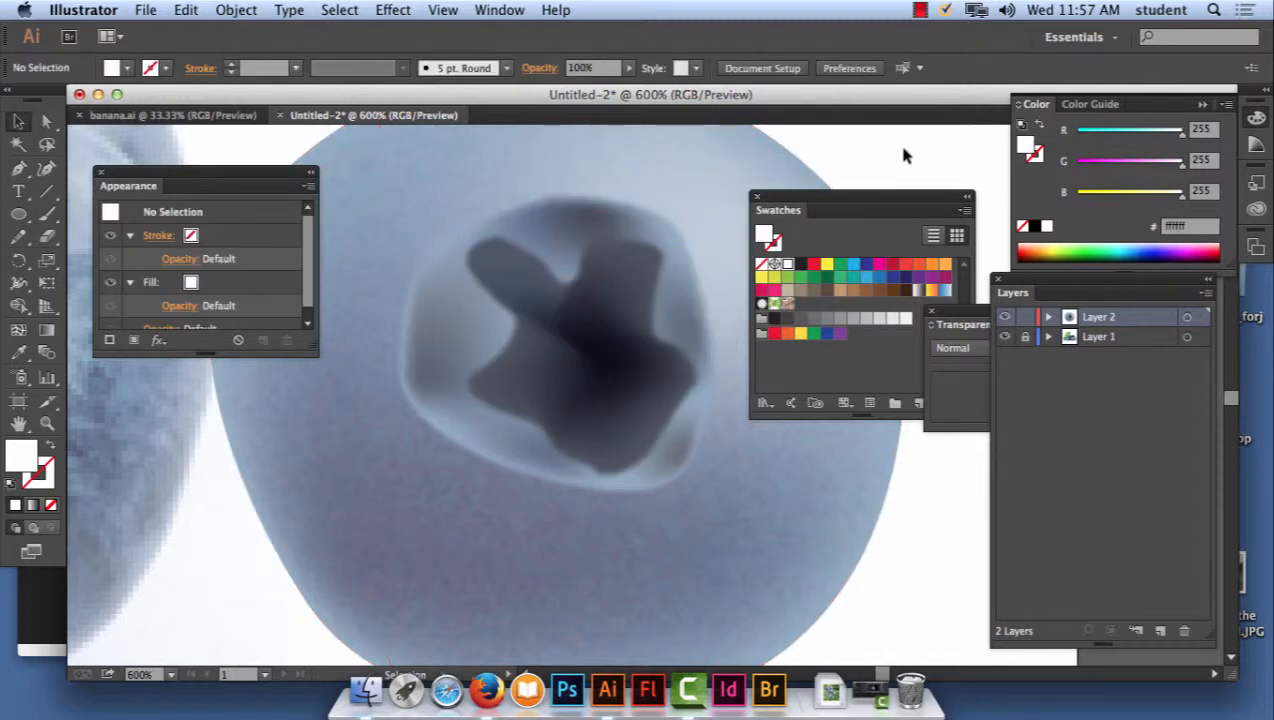
# - Move the appearance attributes and the swatches clear of the artwork to compare the drawn blueberry with the photo
pyautogui.press('super+1')
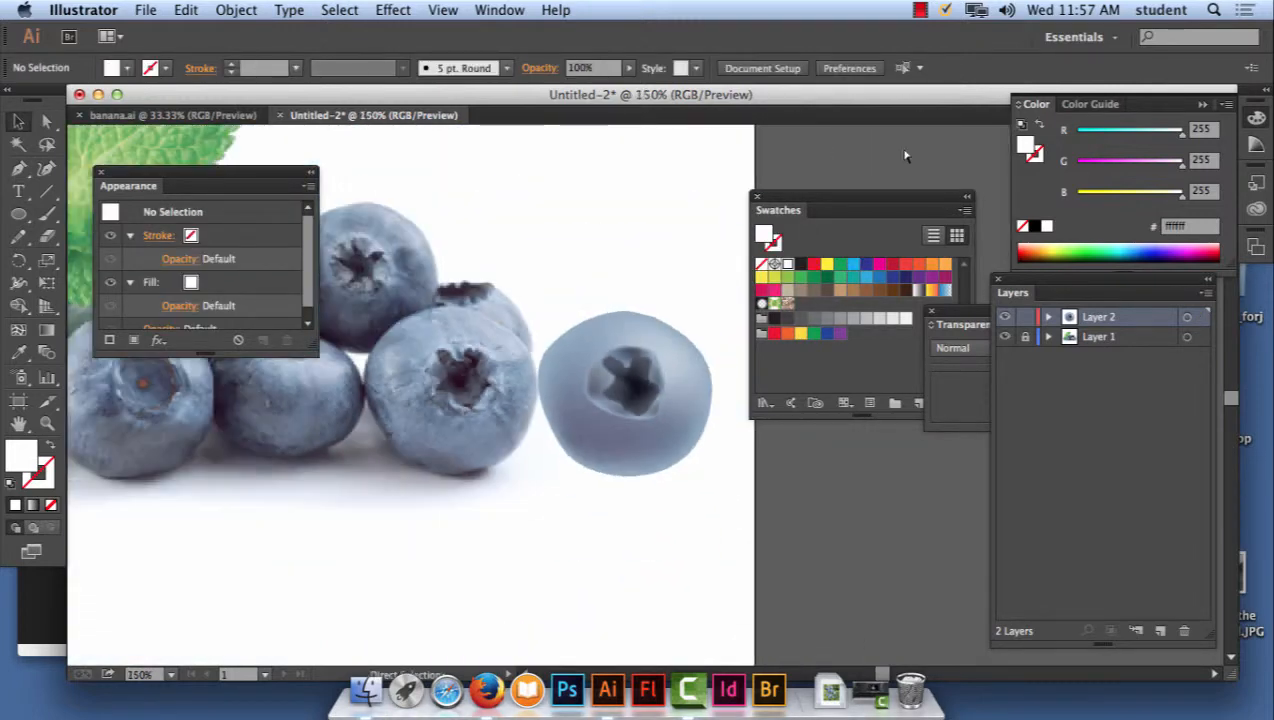
pyautogui.press('super+minus')
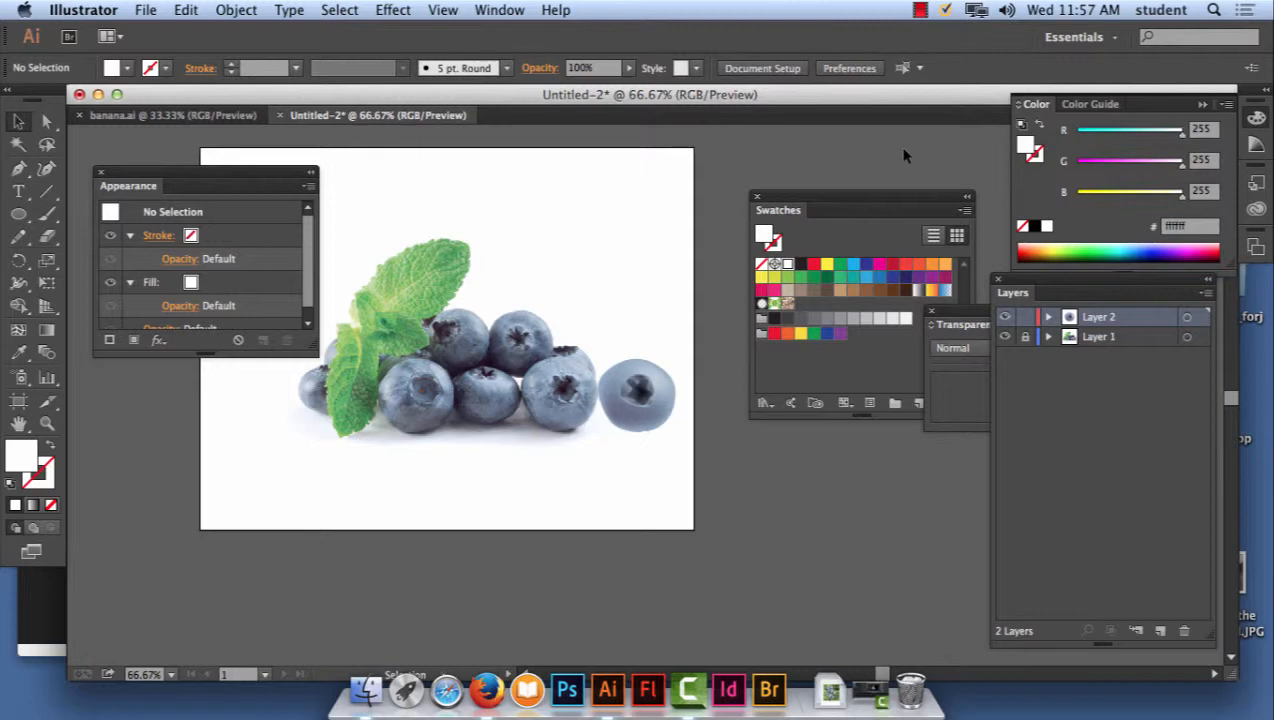
pyautogui.press('super+equal')
pyautogui.press('super+equal')
pyautogui.press('super+equal')
pyautogui.press('super+equal')
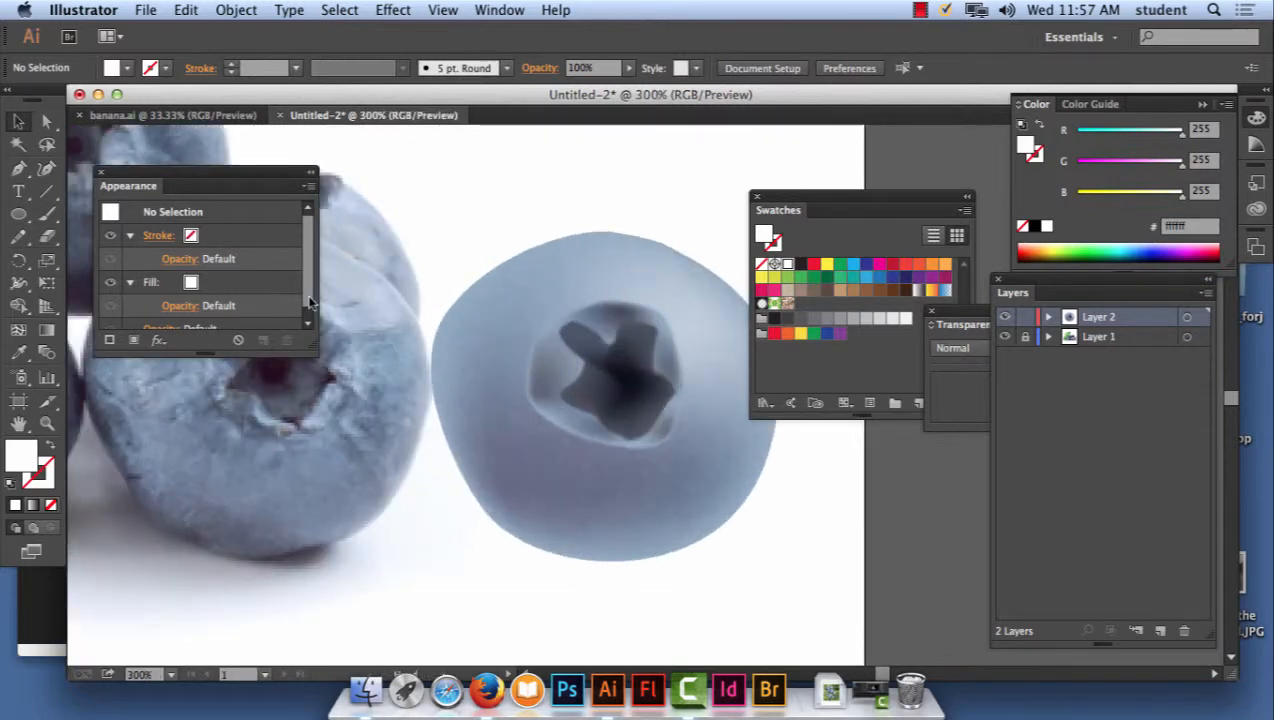
pyautogui.moveTo(199, 168); pyautogui.dragTo(1063, 505)
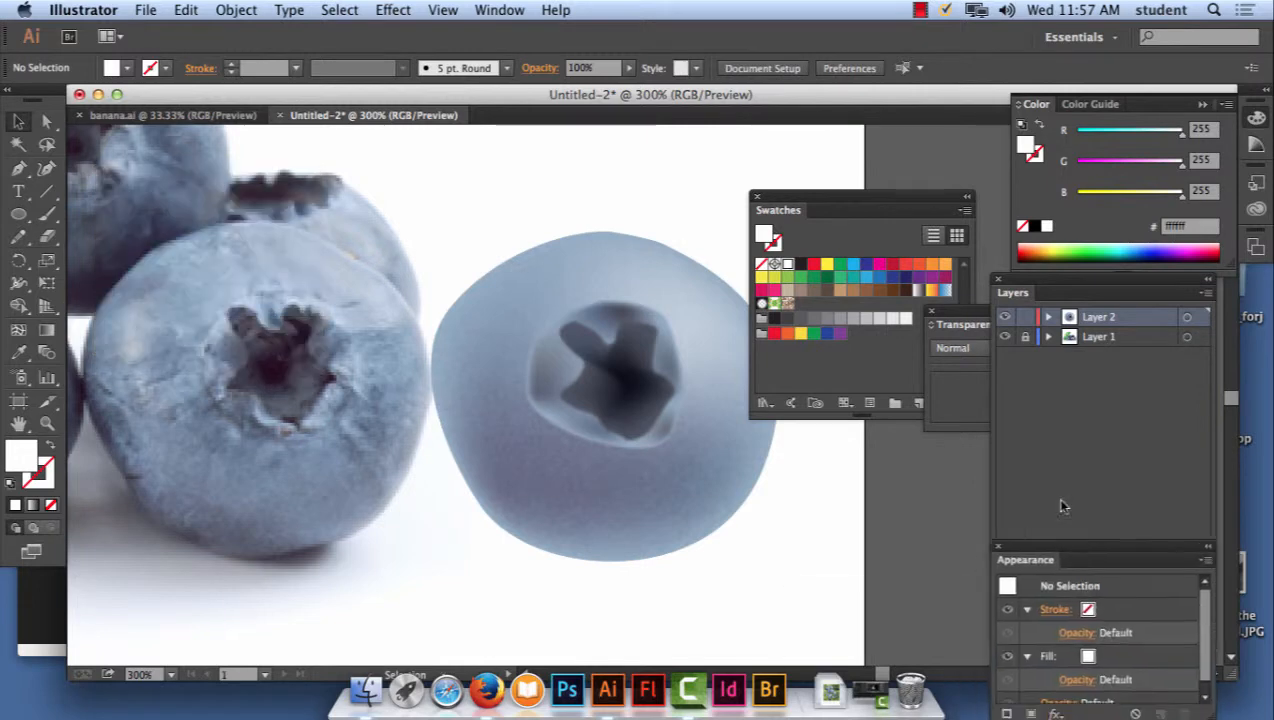
pyautogui.moveTo(1100, 552); pyautogui.dragTo(921, 482)
pyautogui.moveTo(802, 205); pyautogui.dragTo(897, 178)
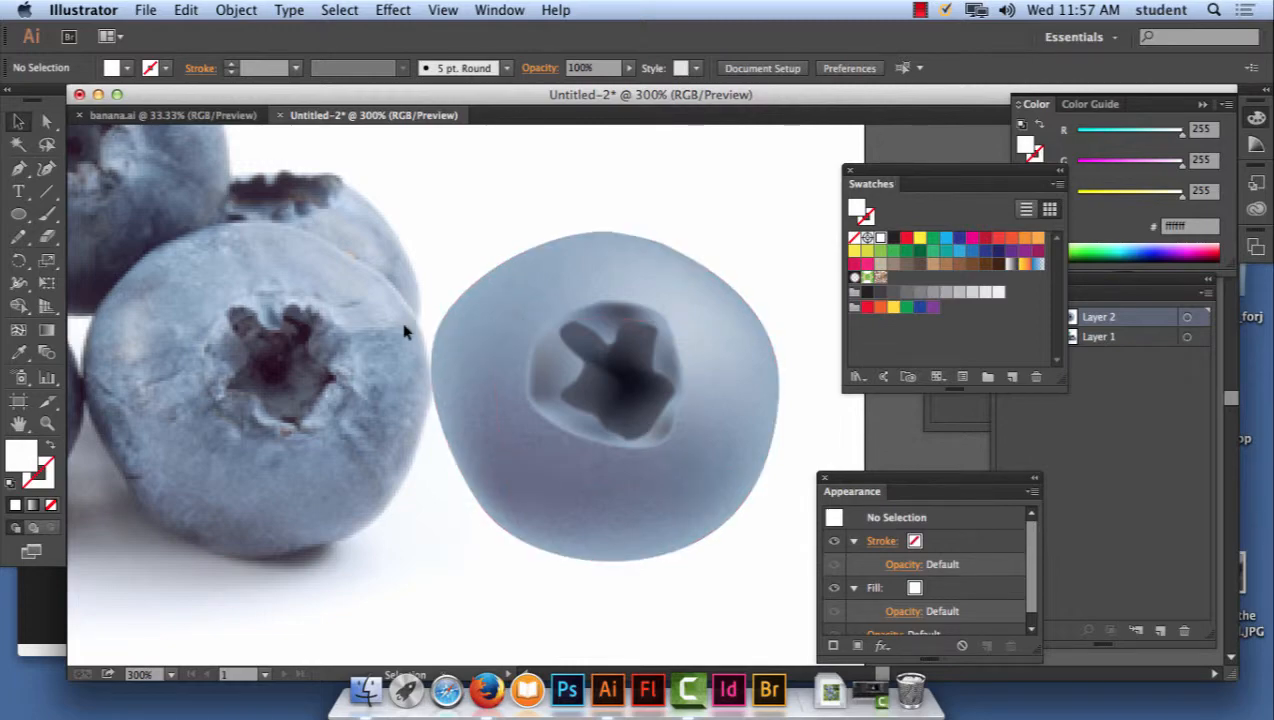
# - Switch to Firefox, open the picture of dew-covered blueberries among the blueberries image results, and copy it
pyautogui.click(487, 690)
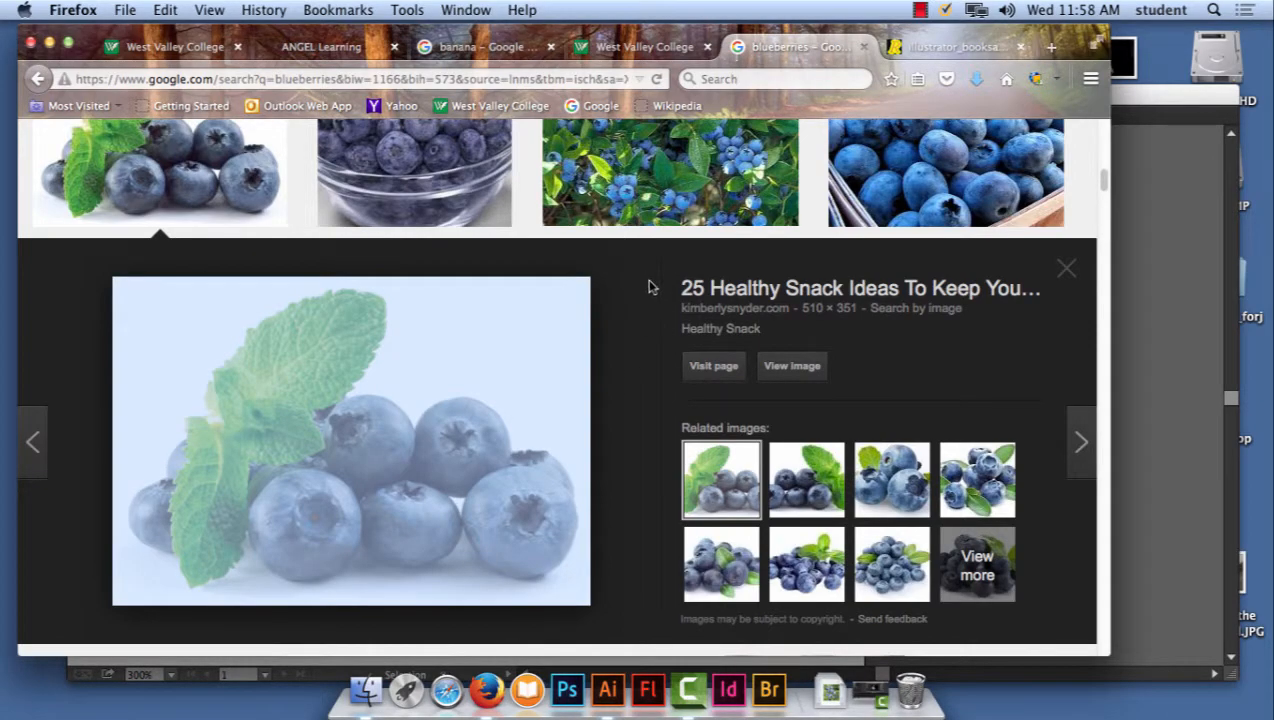
pyautogui.scroll(-5, 650, 300)
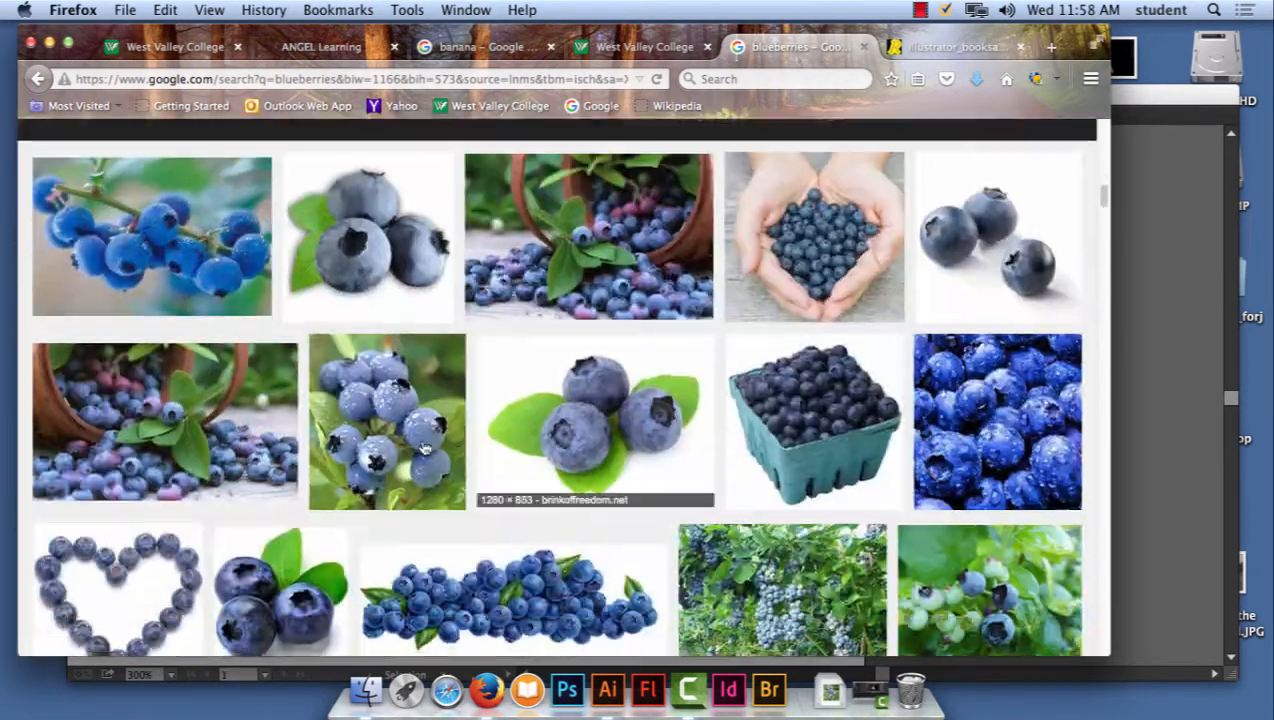
pyautogui.click(385, 402)
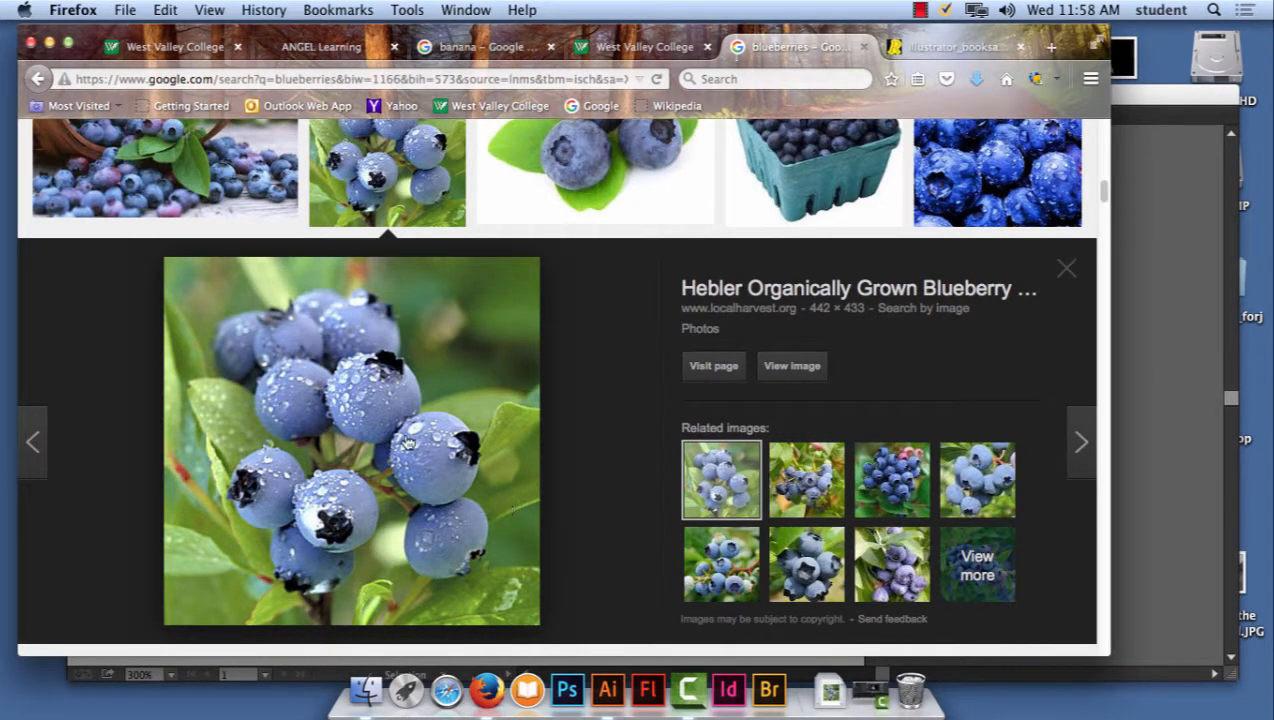
pyautogui.rightClick(400, 440)
pyautogui.click(457, 254)
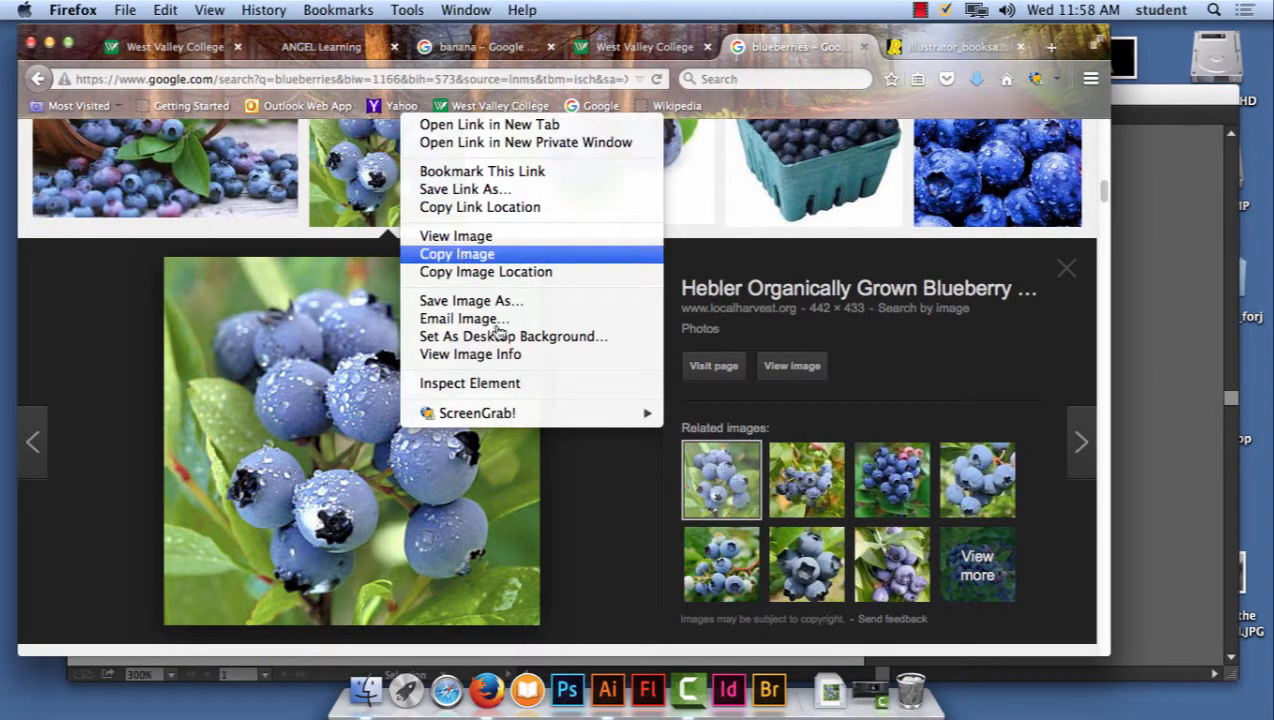
# - Switch back to Illustrator and paste the copied photo over the empty area beside the drawn blueberry
pyautogui.click(607, 690)
pyautogui.hscroll(5, 407, 247)
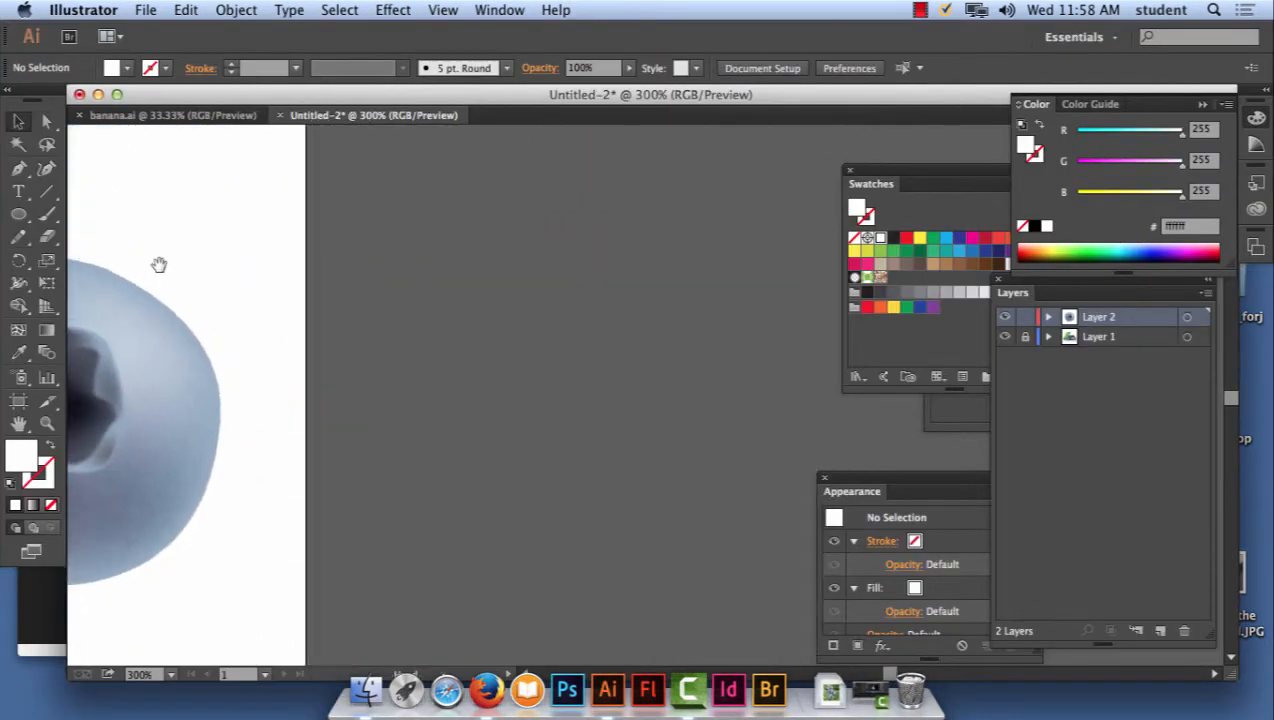
pyautogui.click(186, 10)
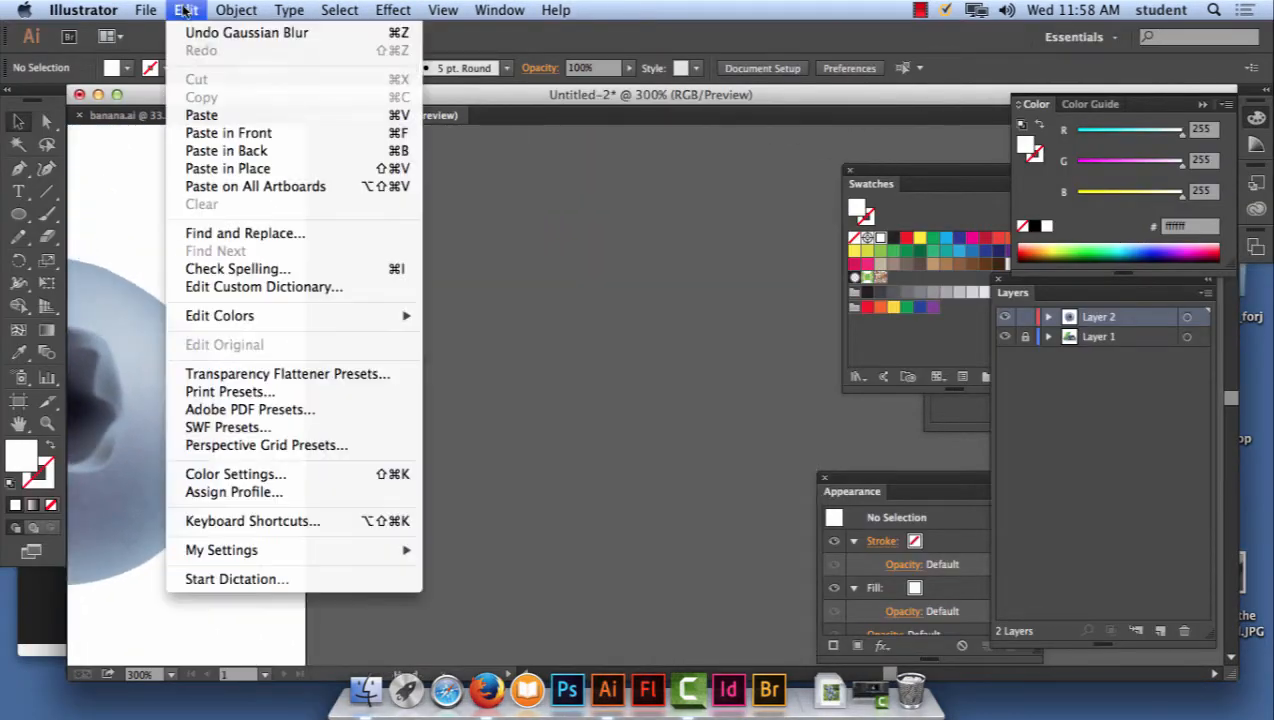
pyautogui.click(225, 115)
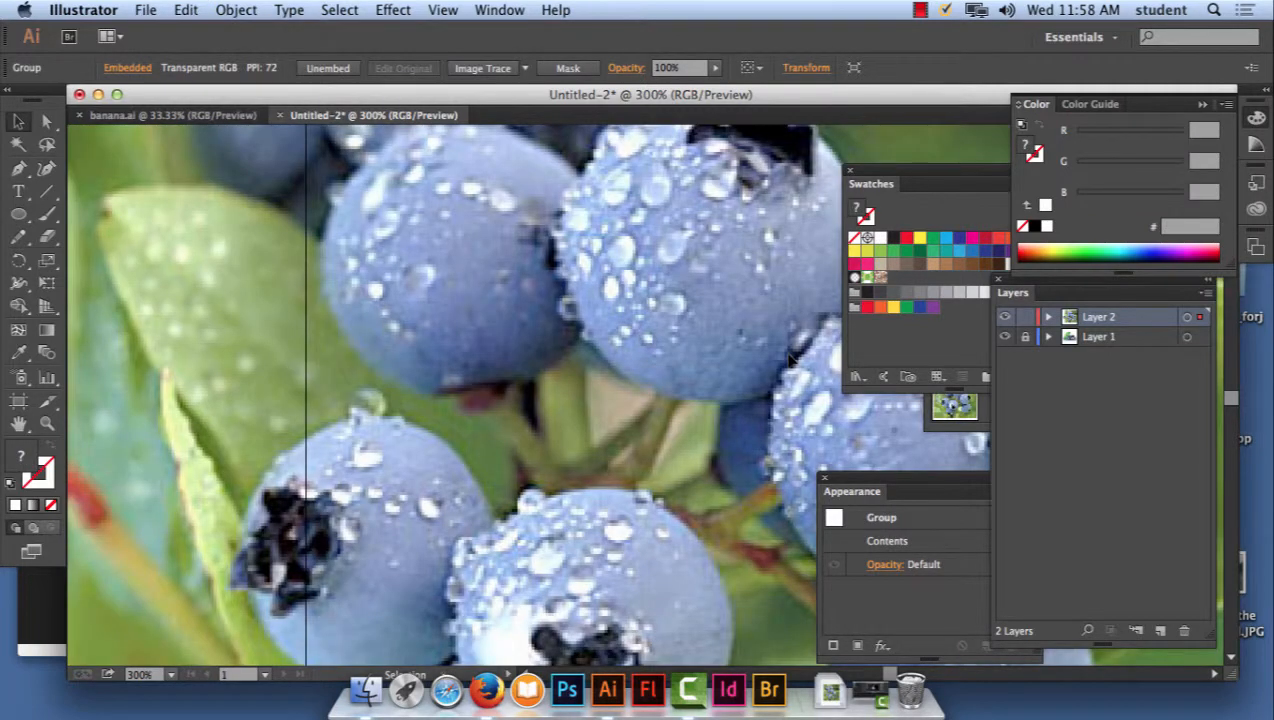
# - Scale the pasted dewy blueberry photo to about half size and place it just beside the drawn blueberry as a reference
pyautogui.press('super+minus')
pyautogui.press('super+minus')
pyautogui.press('super+minus')
pyautogui.press('super+minus')
pyautogui.press('super+minus')
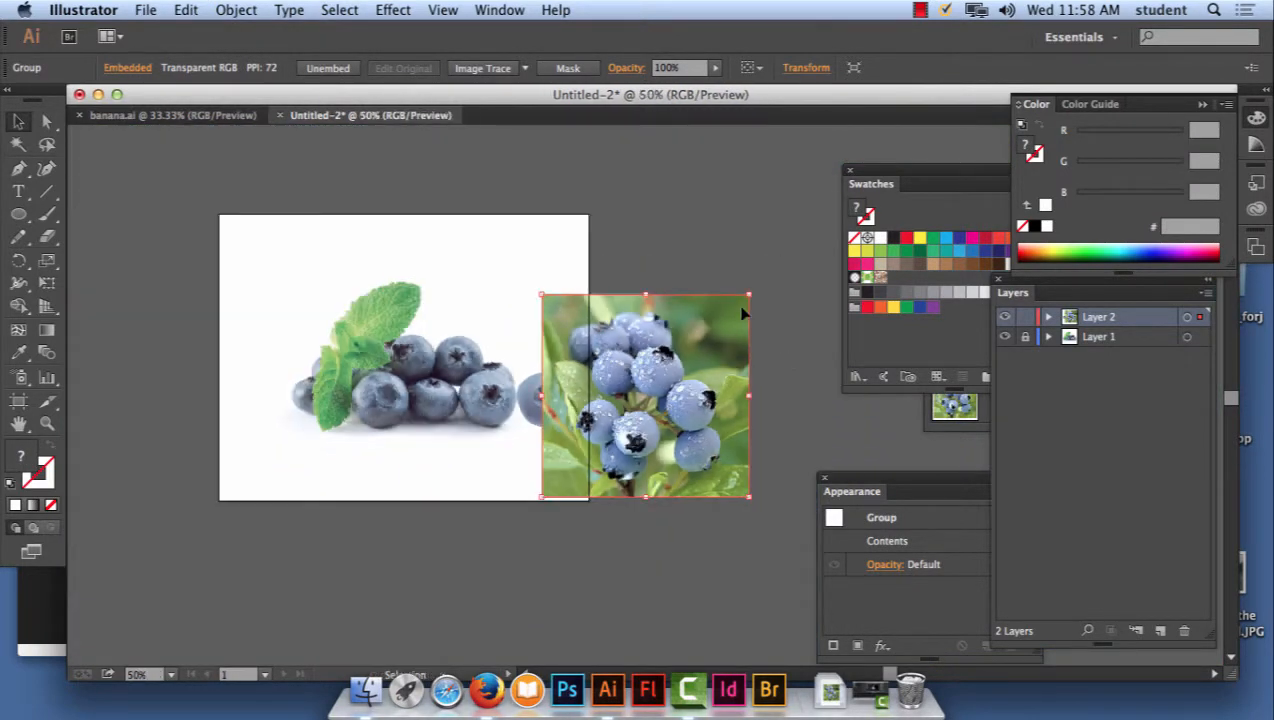
pyautogui.moveTo(748, 297); pyautogui.dragTo(646, 395)
pyautogui.moveTo(611, 447); pyautogui.dragTo(655, 397)
pyautogui.scroll(6, 668, 398)
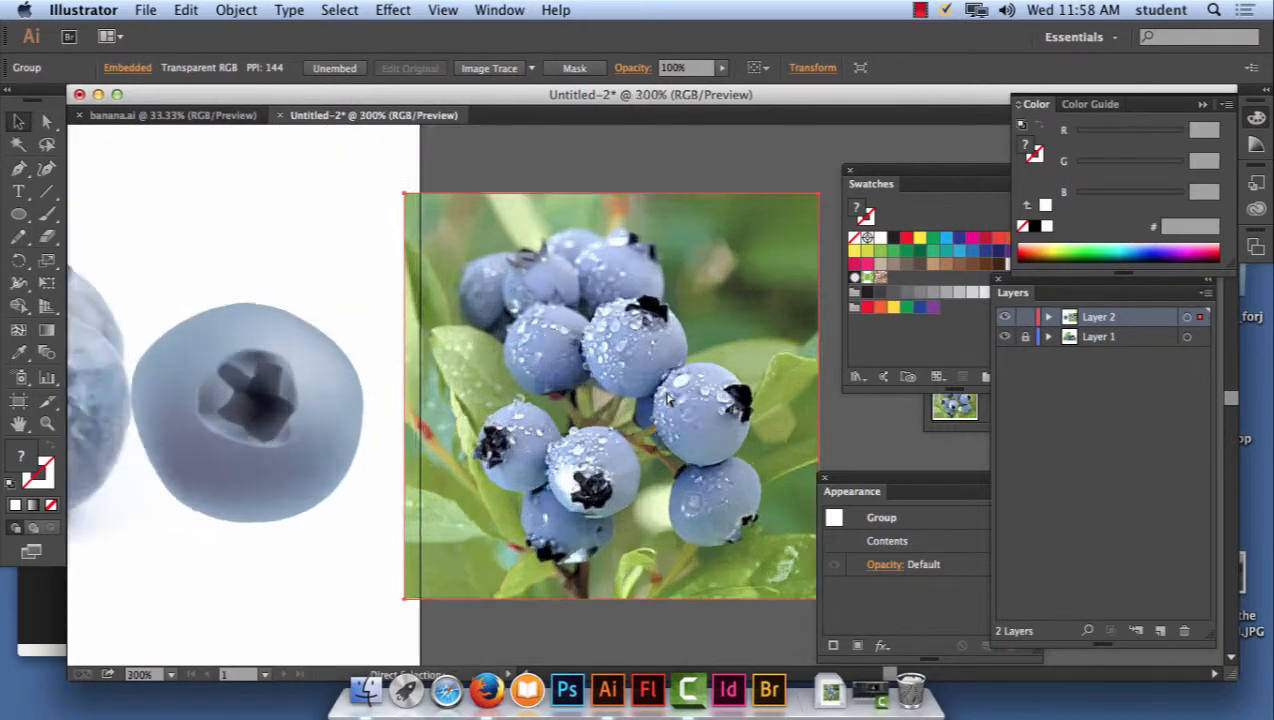
pyautogui.scroll(-1, 668, 398)
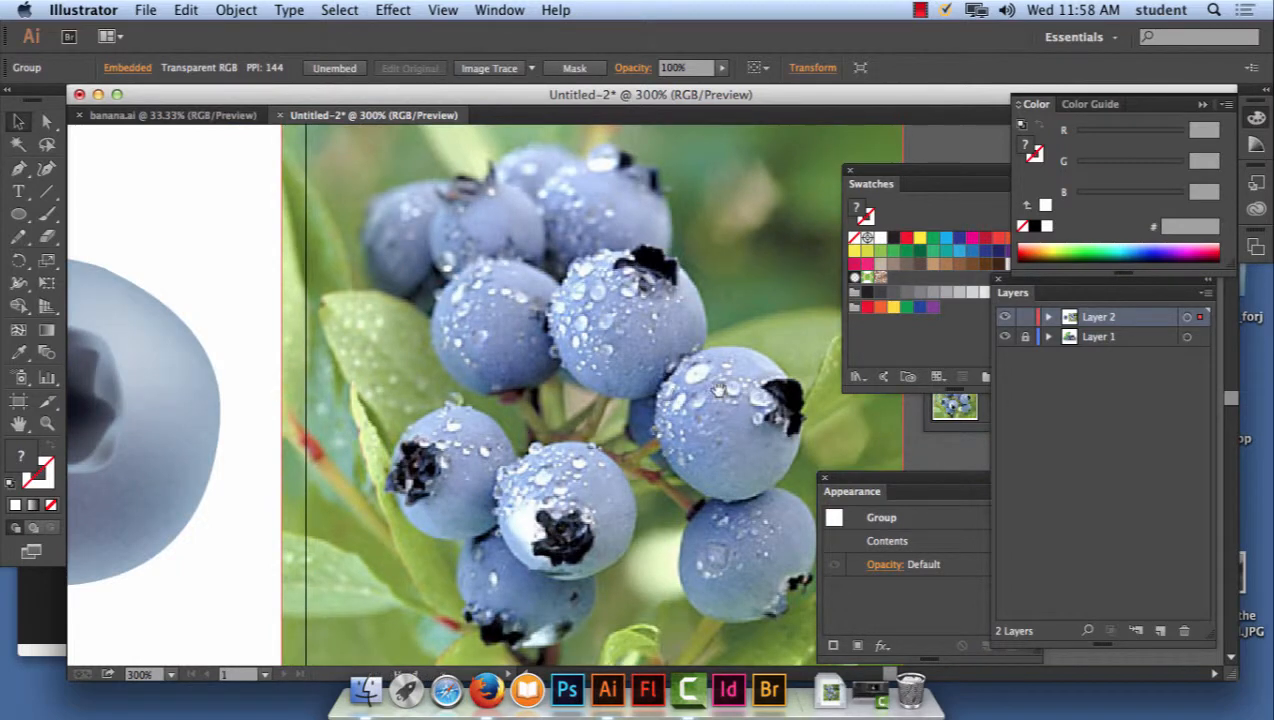
pyautogui.moveTo(650, 422); pyautogui.dragTo(733, 399)
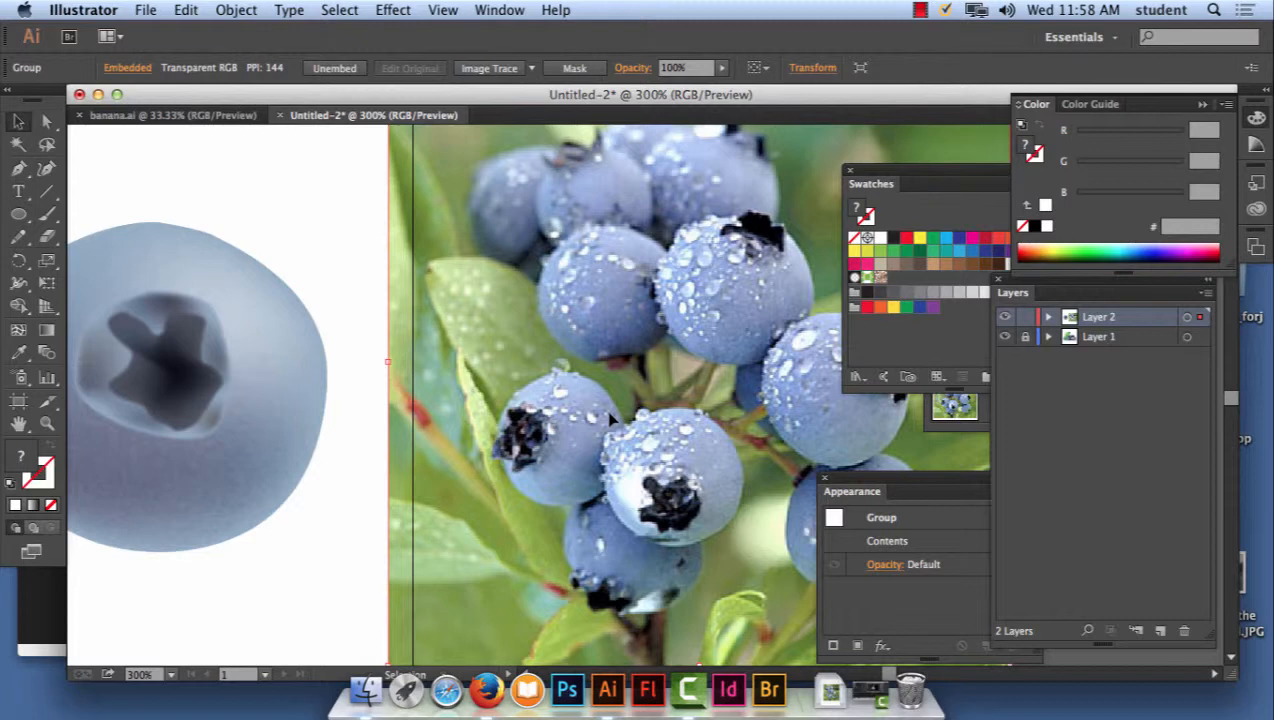
pyautogui.moveTo(398, 279); pyautogui.dragTo(529, 290)
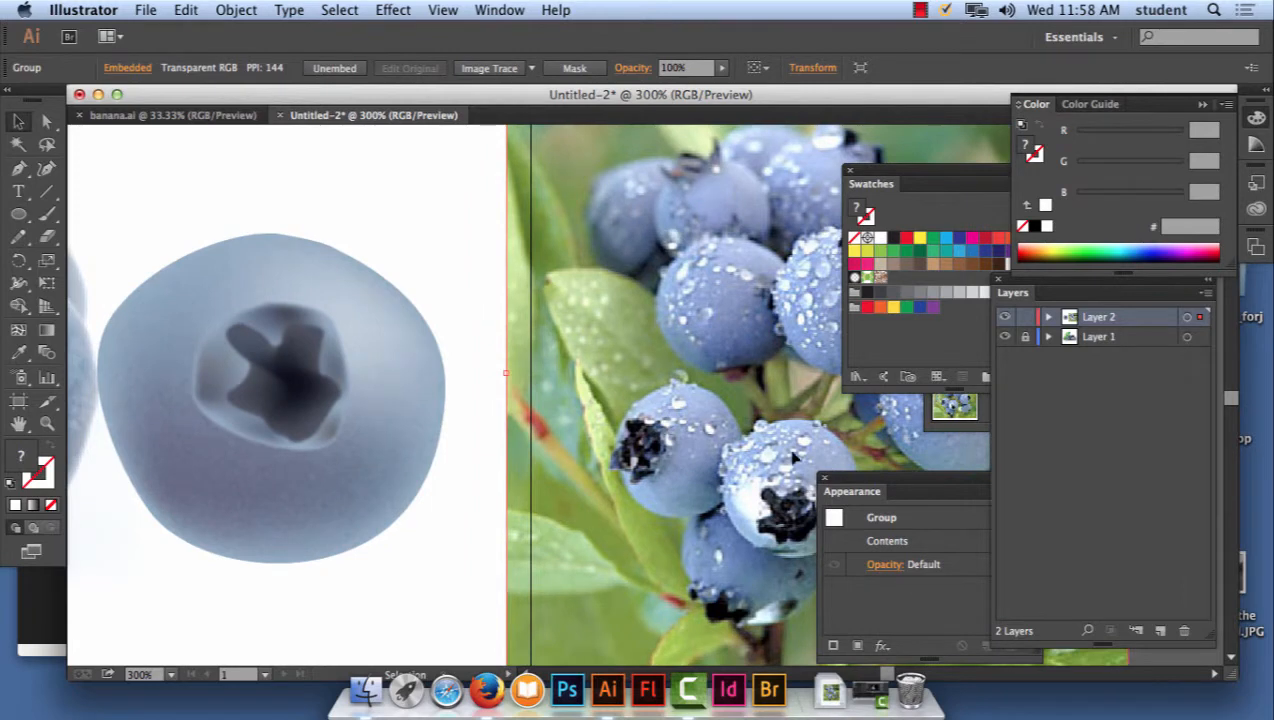
# - Draw a small closed white droplet shape with the Pen tool on the blueberry above the crown, and shift it slightly
pyautogui.click(18, 168)
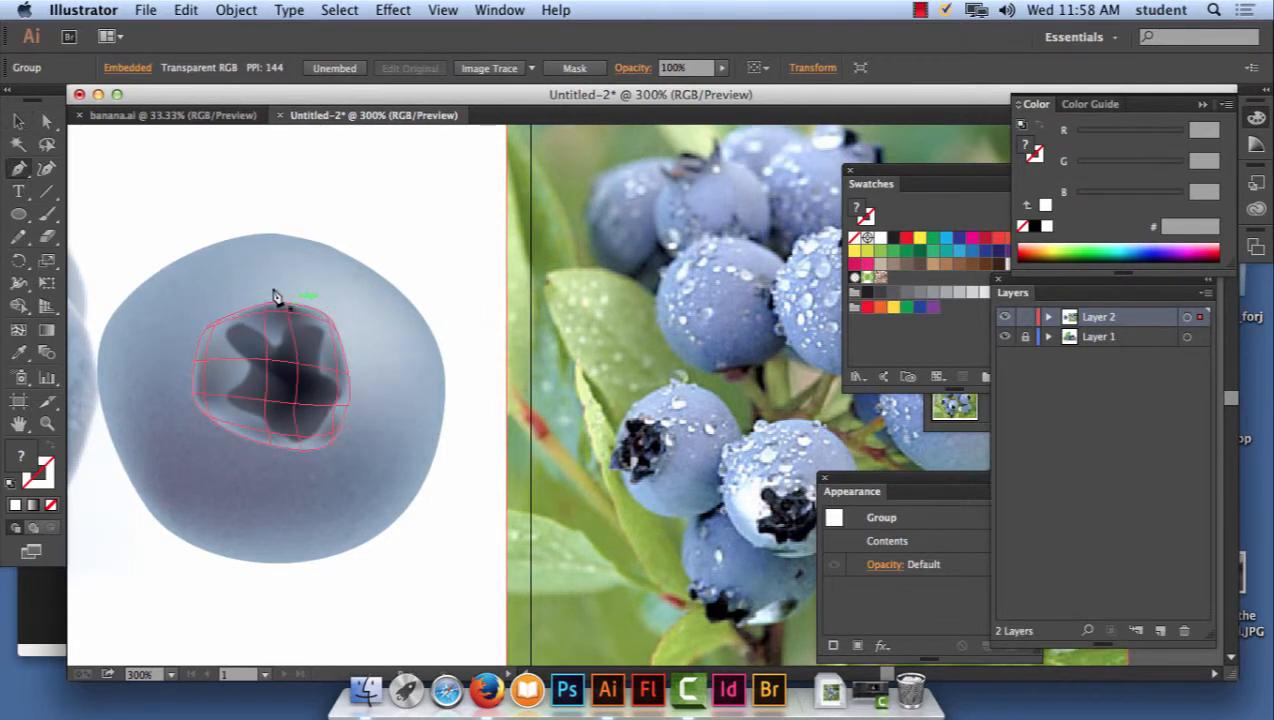
pyautogui.click(283, 251)
pyautogui.moveTo(308, 256); pyautogui.dragTo(272, 268)
pyautogui.click(283, 251)
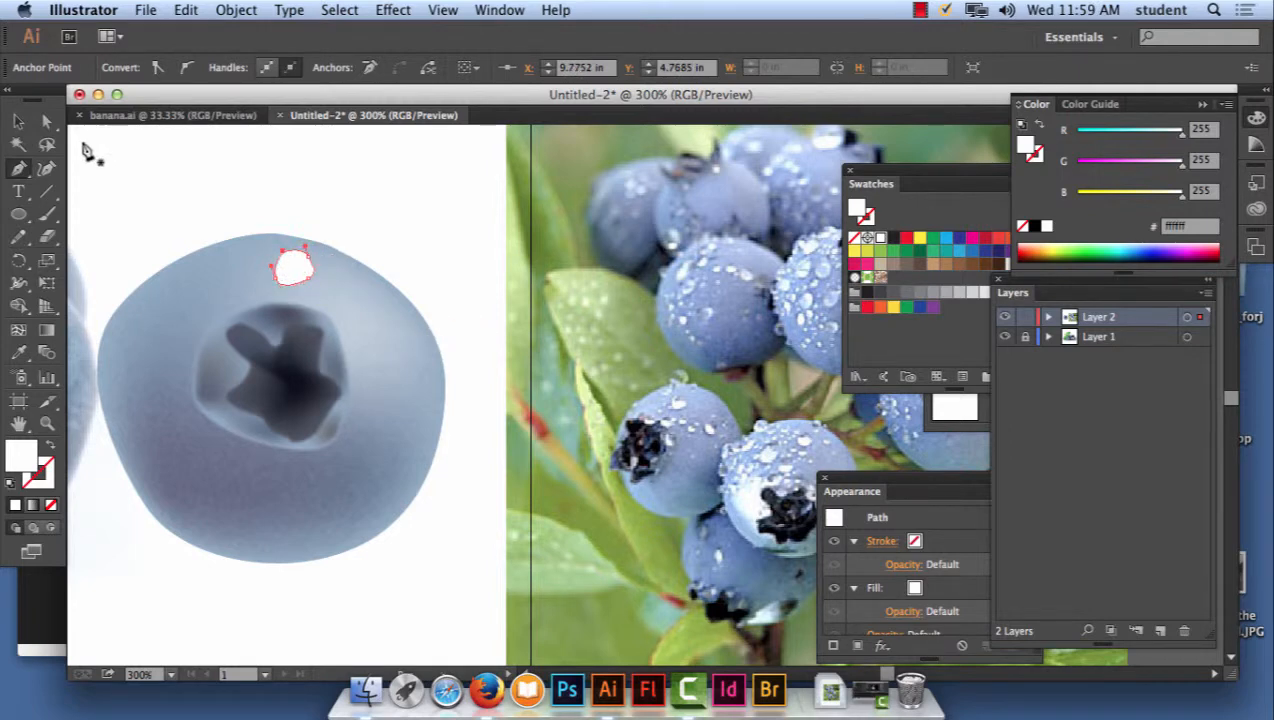
pyautogui.click(18, 120)
pyautogui.click(310, 160)
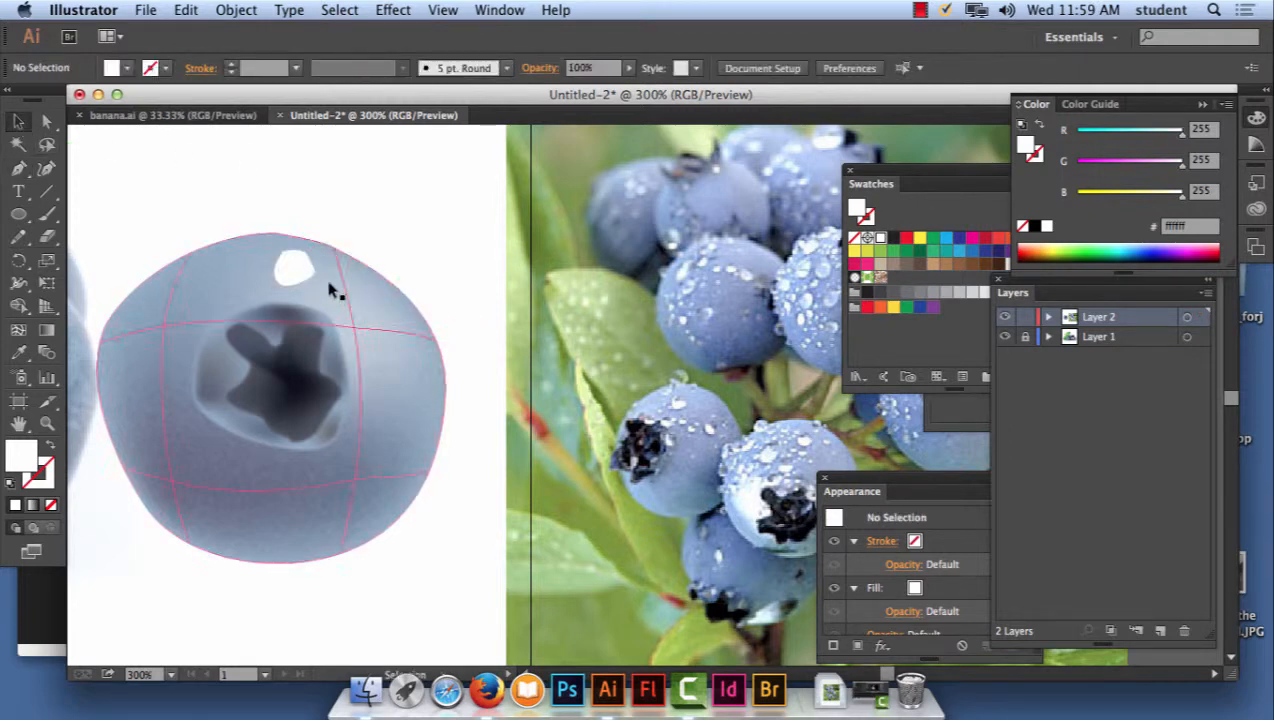
pyautogui.click(296, 279)
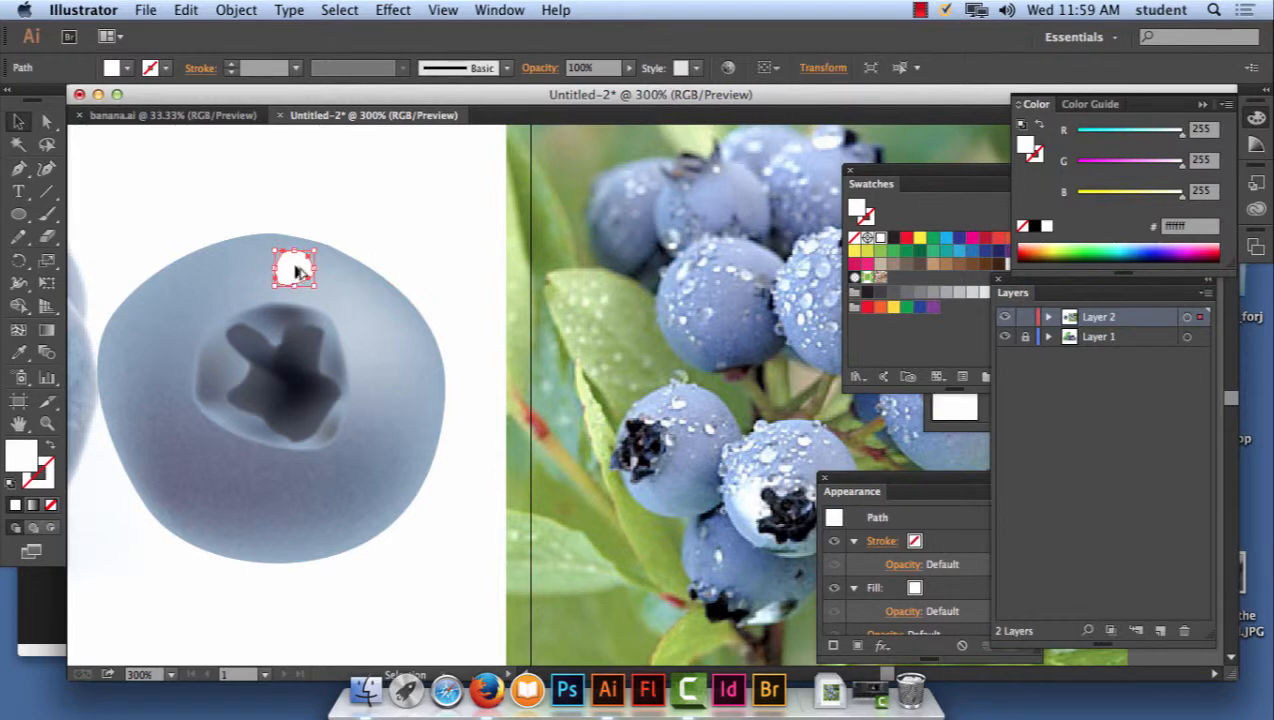
pyautogui.moveTo(294, 278); pyautogui.dragTo(292, 268)
pyautogui.click(382, 219)
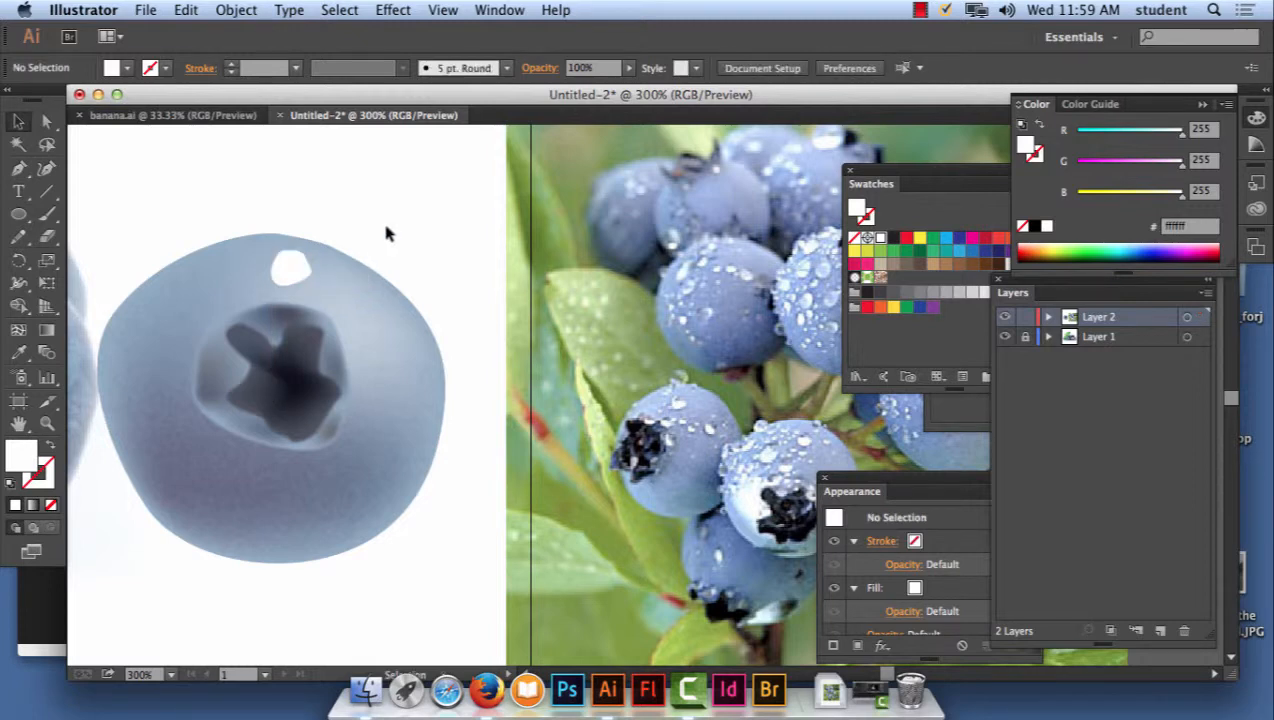
# - Duplicate the white droplet with a slight offset and fill the lower copy with black (231f20) as its shadow
pyautogui.click(298, 267)
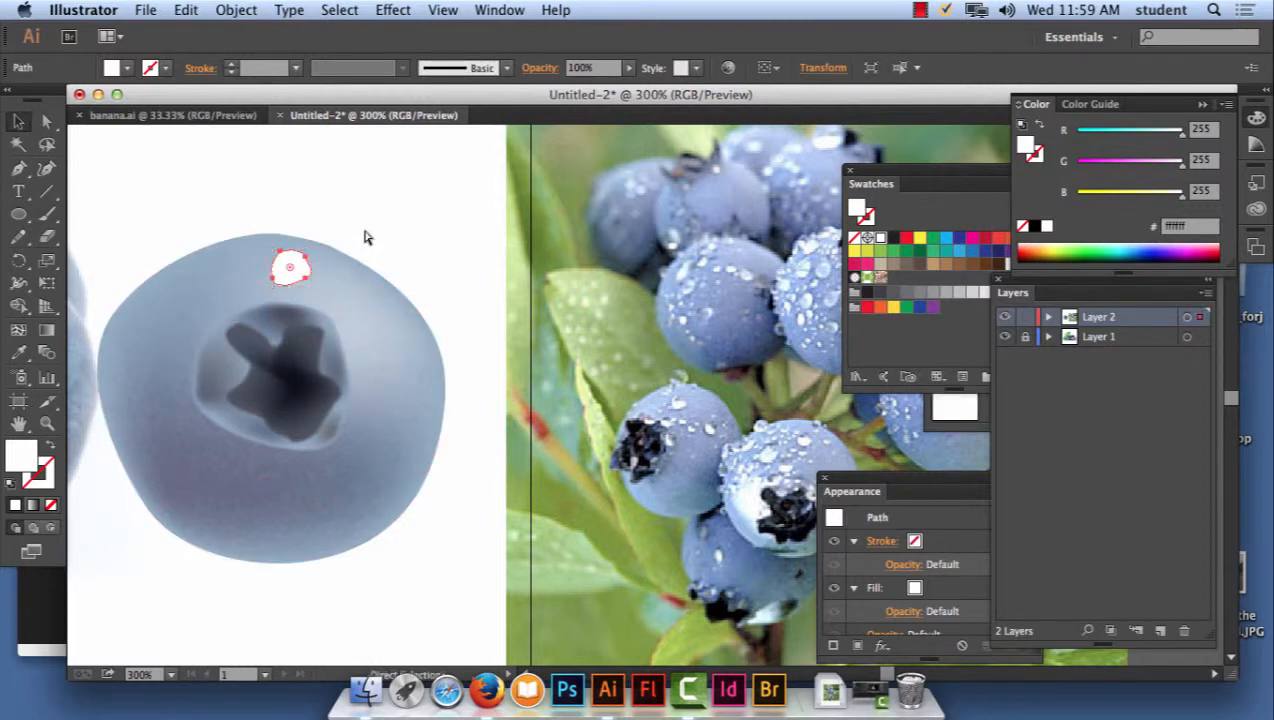
pyautogui.press('super+plus')
pyautogui.press('super+plus')
pyautogui.press('super+plus')
pyautogui.press('super+plus')
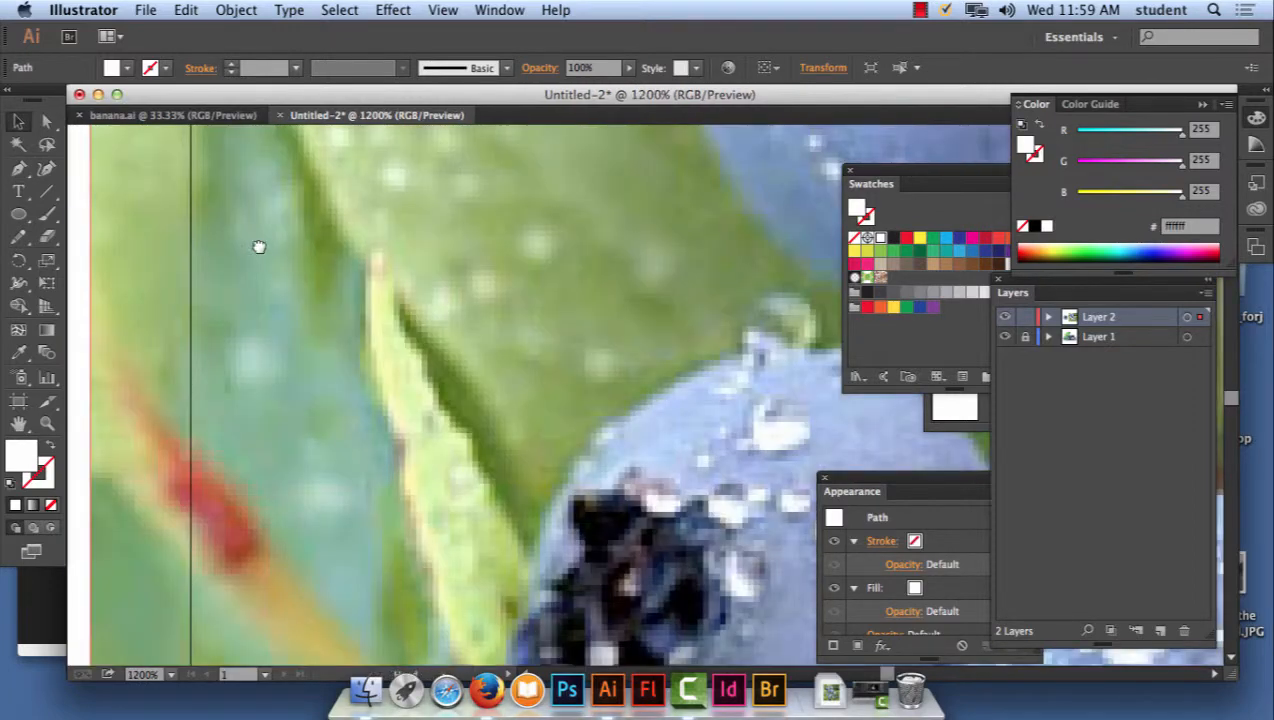
pyautogui.moveTo(259, 247); pyautogui.dragTo(598, 379)
pyautogui.moveTo(392, 348); pyautogui.dragTo(537, 327)
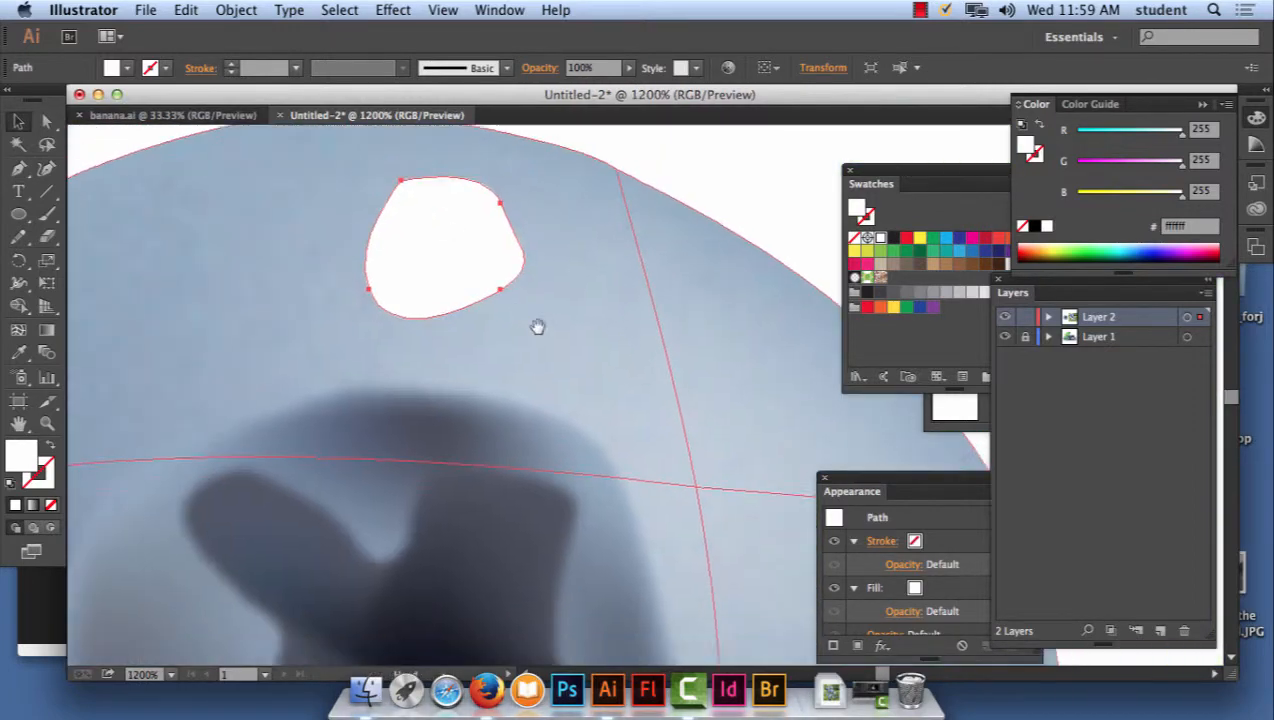
pyautogui.moveTo(449, 245)
pyautogui.mouseDown()
pyautogui.moveTo(432, 222)
pyautogui.moveTo(580, 290)
pyautogui.moveTo(608, 284)
pyautogui.moveTo(433, 264)
pyautogui.mouseUp()
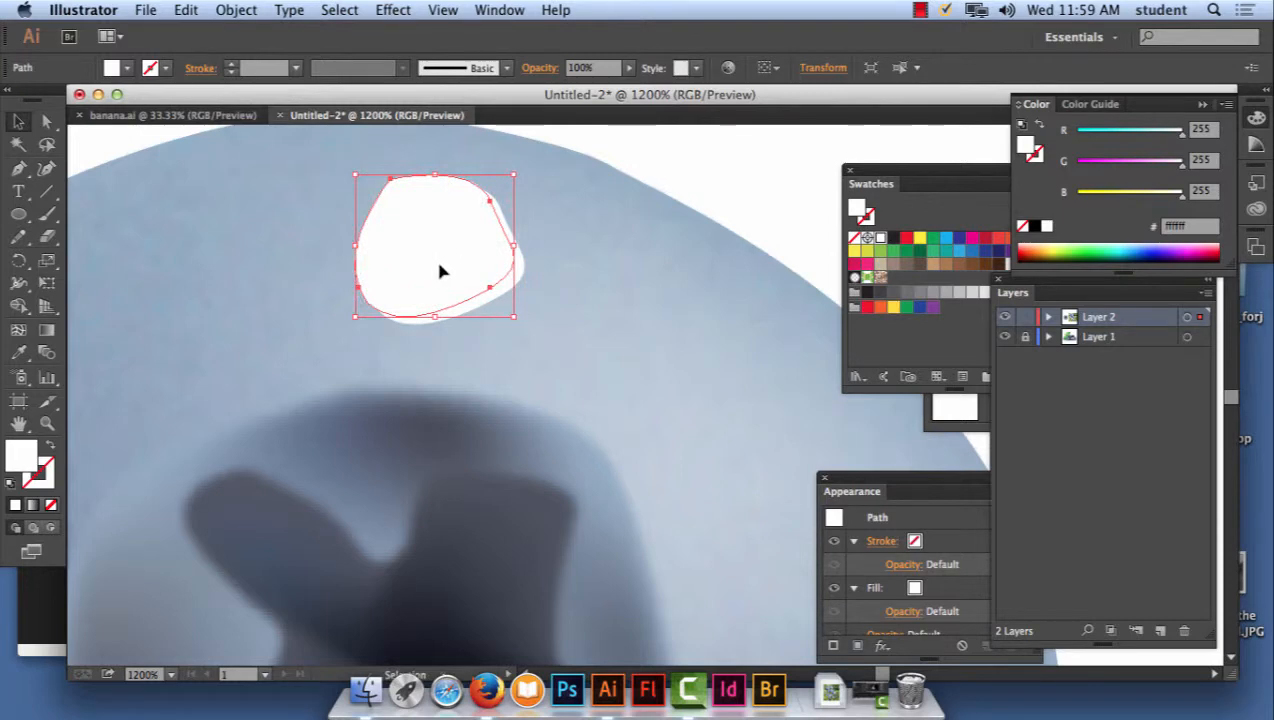
pyautogui.click(516, 280)
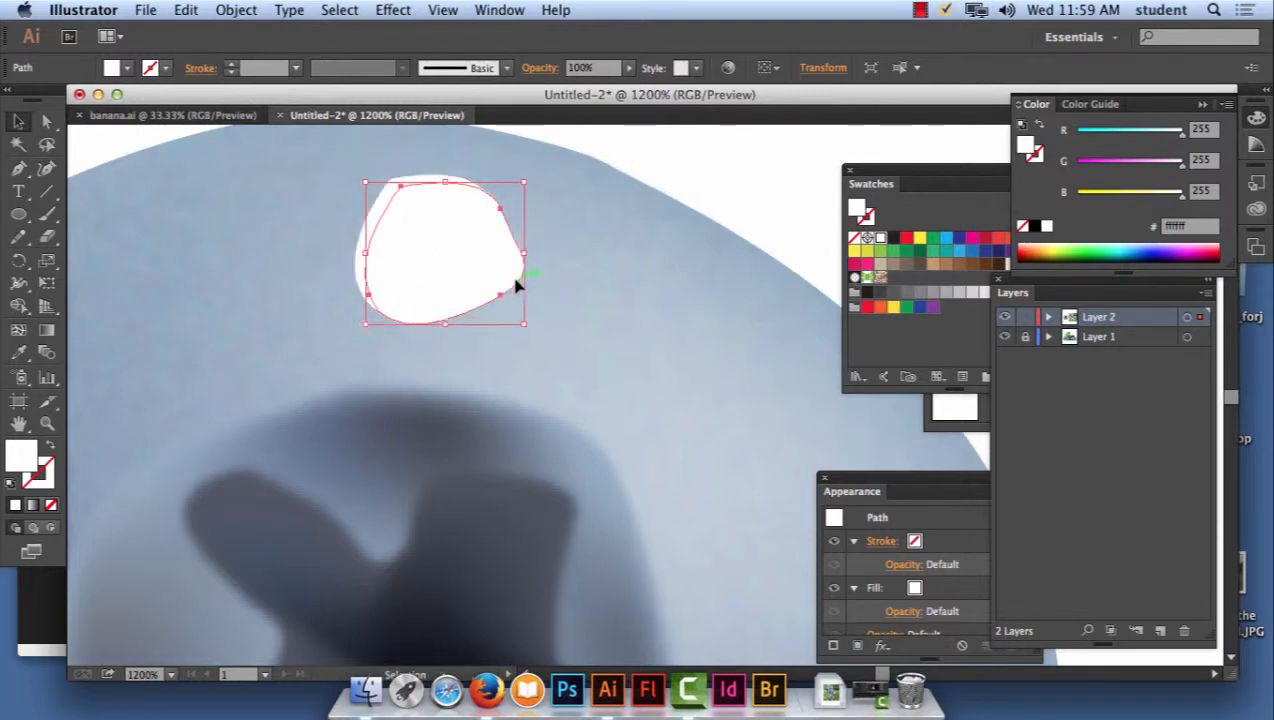
pyautogui.click(894, 238)
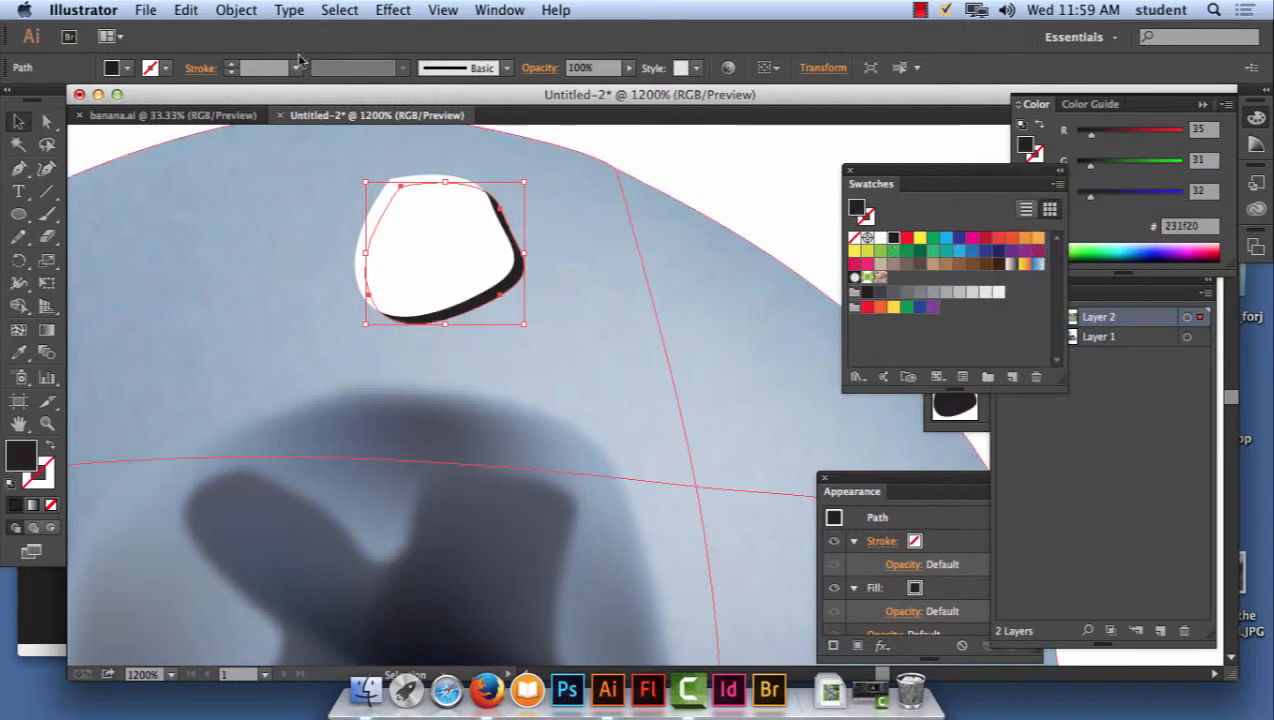
# - Apply a Gaussian Blur with a radius of 2.1 pixels to the black droplet shadow, with preview on, and deselect it
pyautogui.click(390, 8)
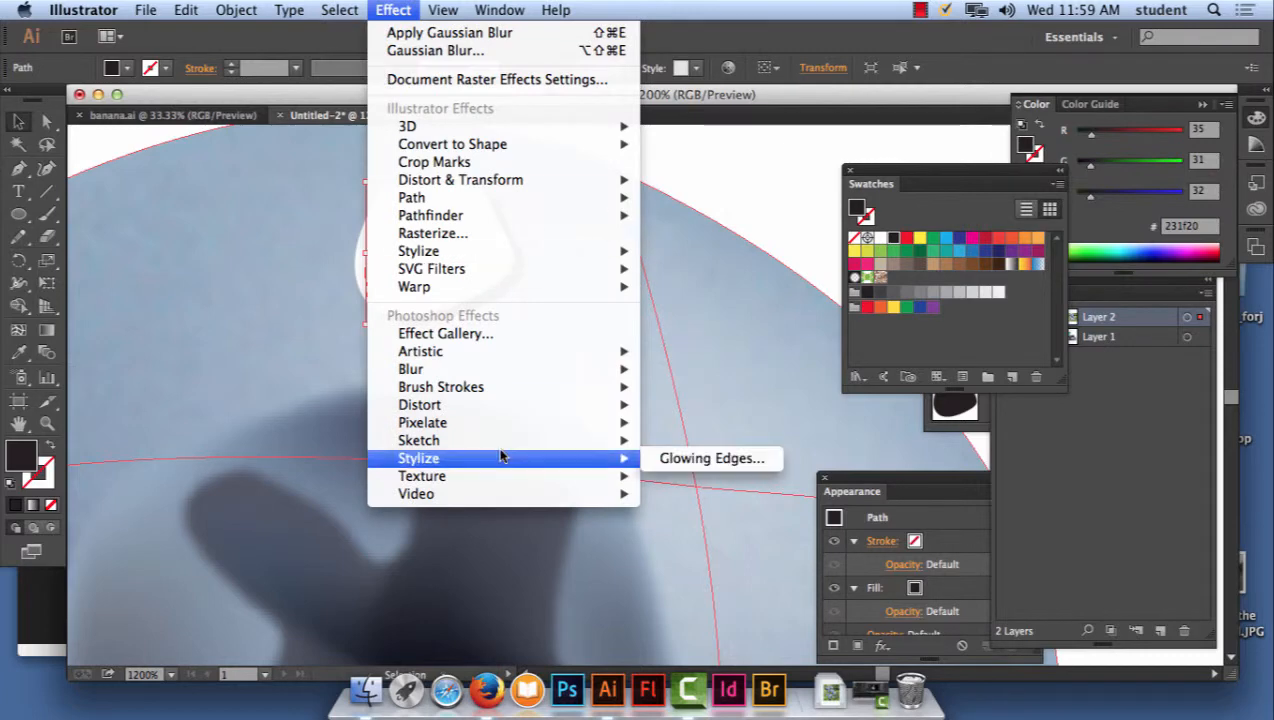
pyautogui.moveTo(478, 370)
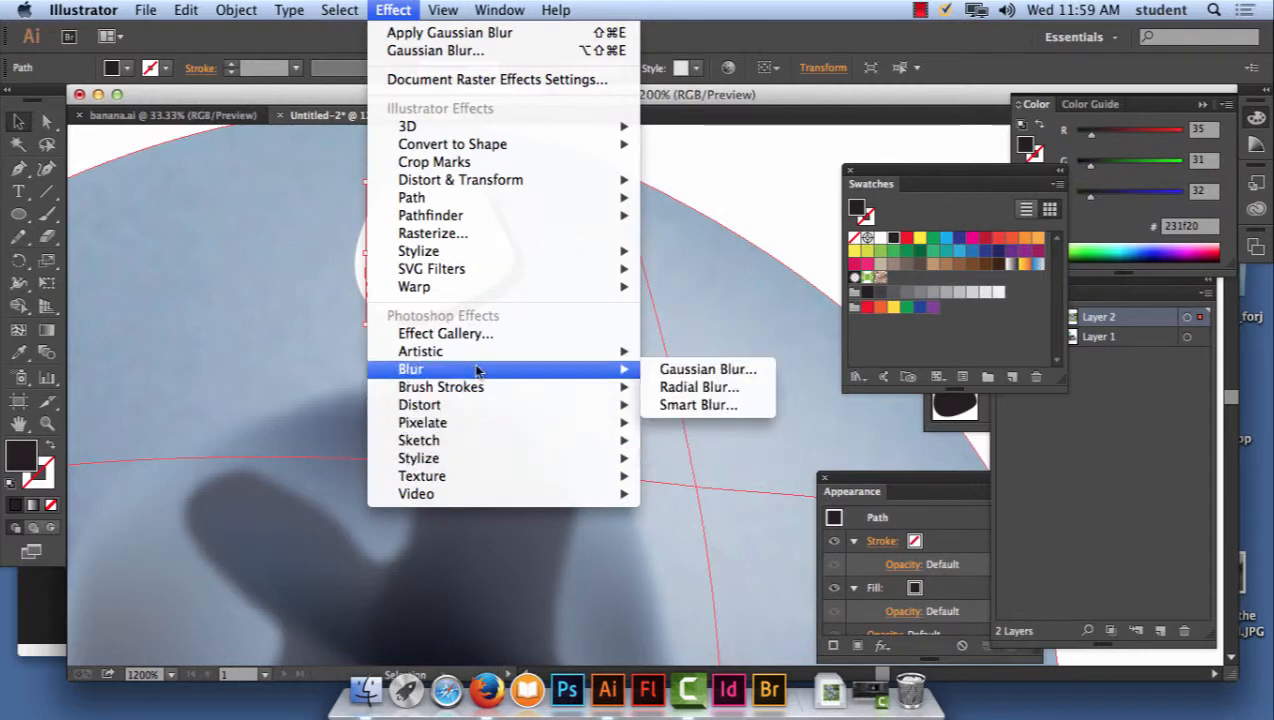
pyautogui.click(708, 369)
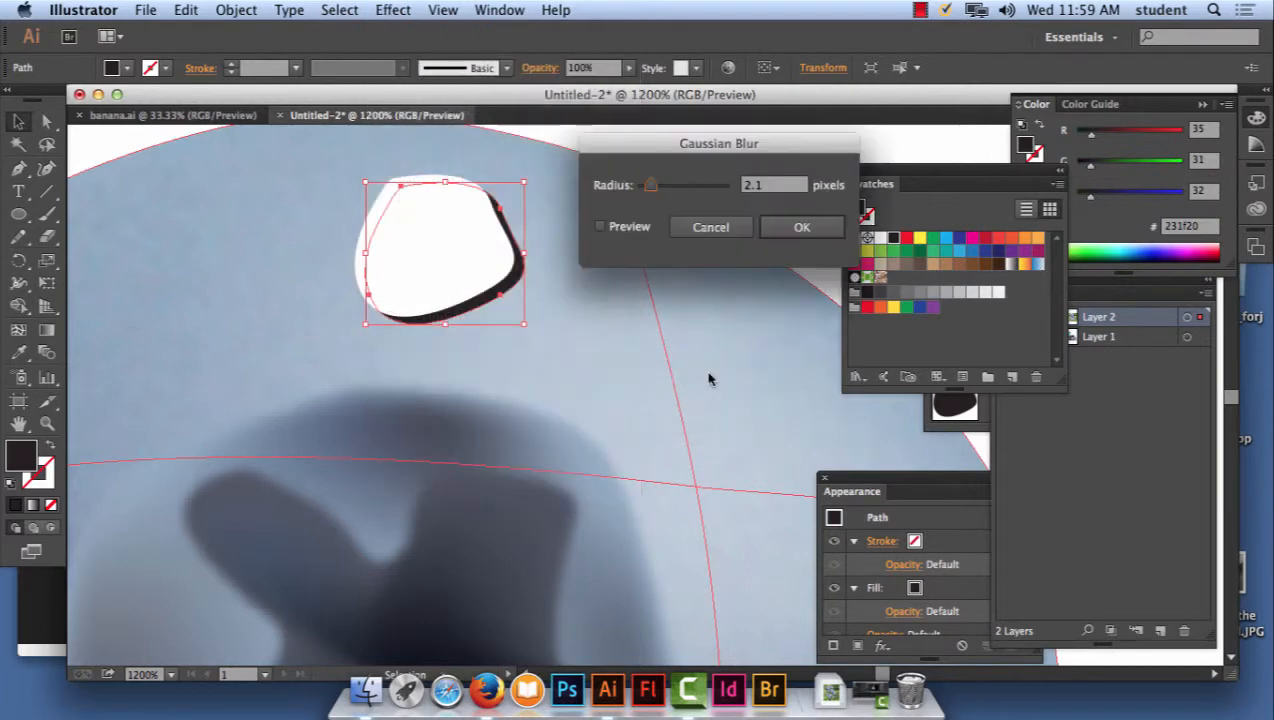
pyautogui.click(600, 227)
pyautogui.click(802, 227)
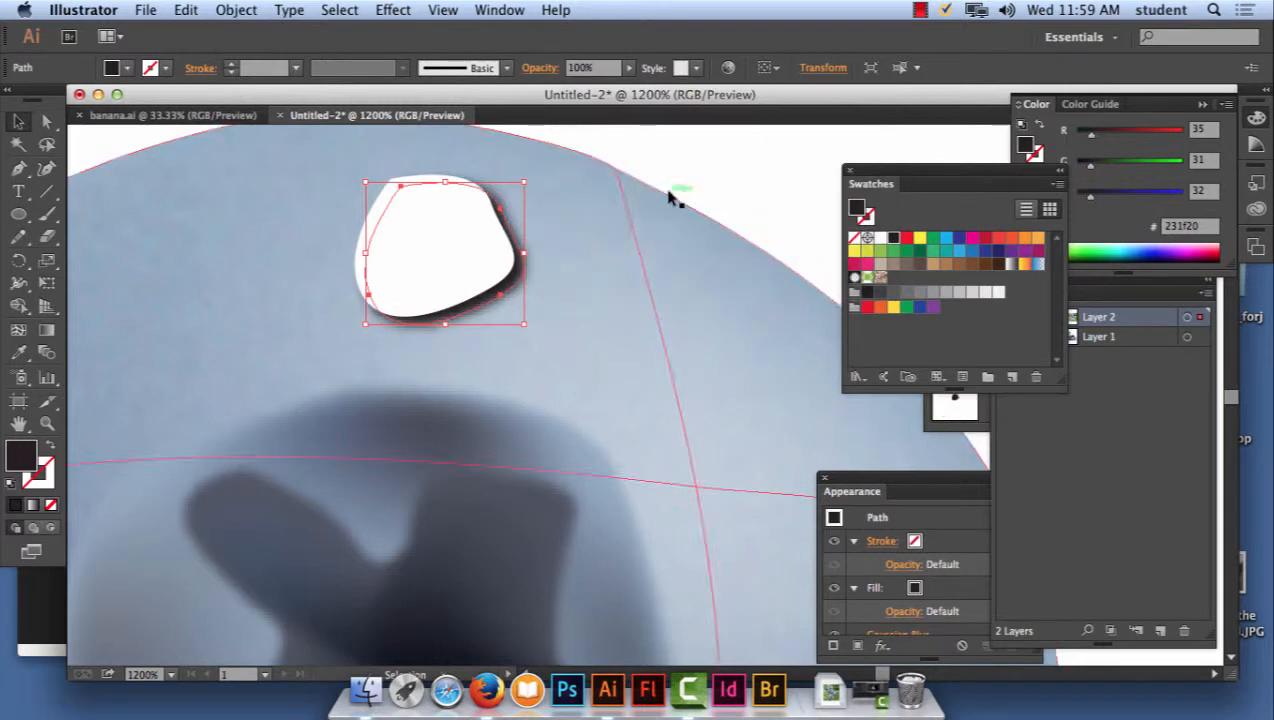
pyautogui.click(712, 178)
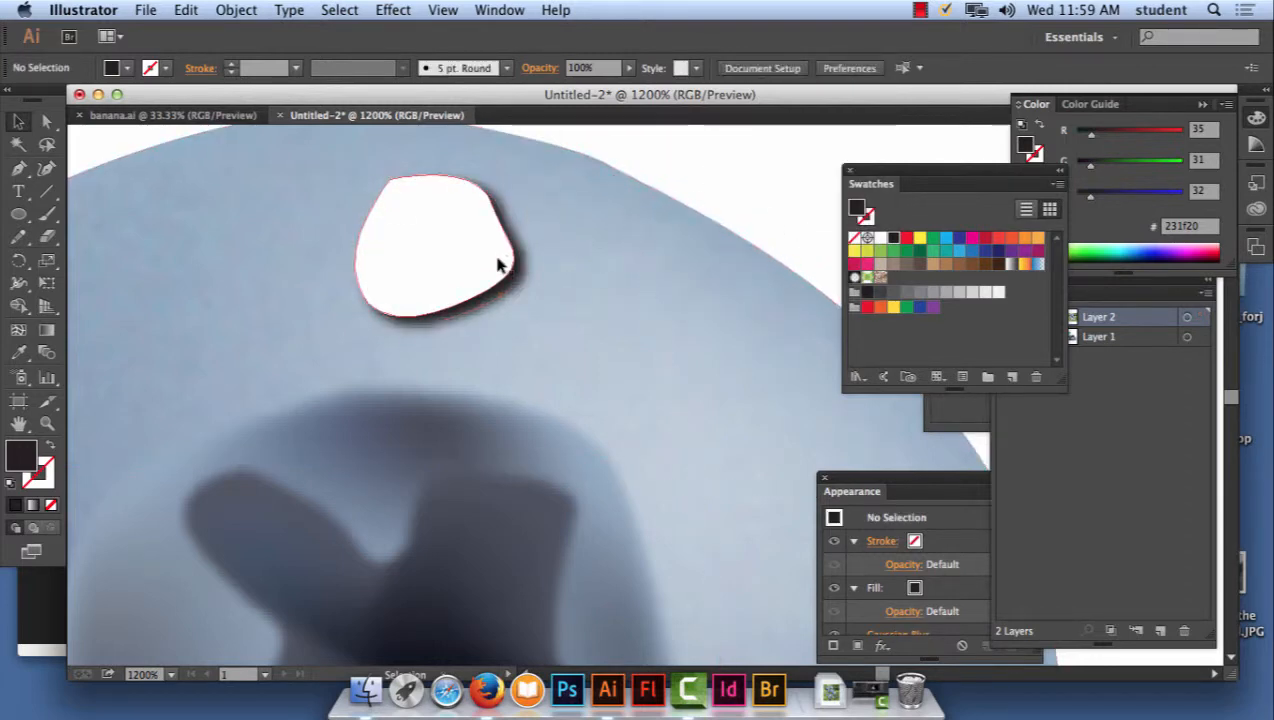
# - Shift the white droplet slightly toward its blurred shadow and leave the droplet selected
pyautogui.moveTo(505, 264); pyautogui.dragTo(507, 266)
pyautogui.click(783, 168)
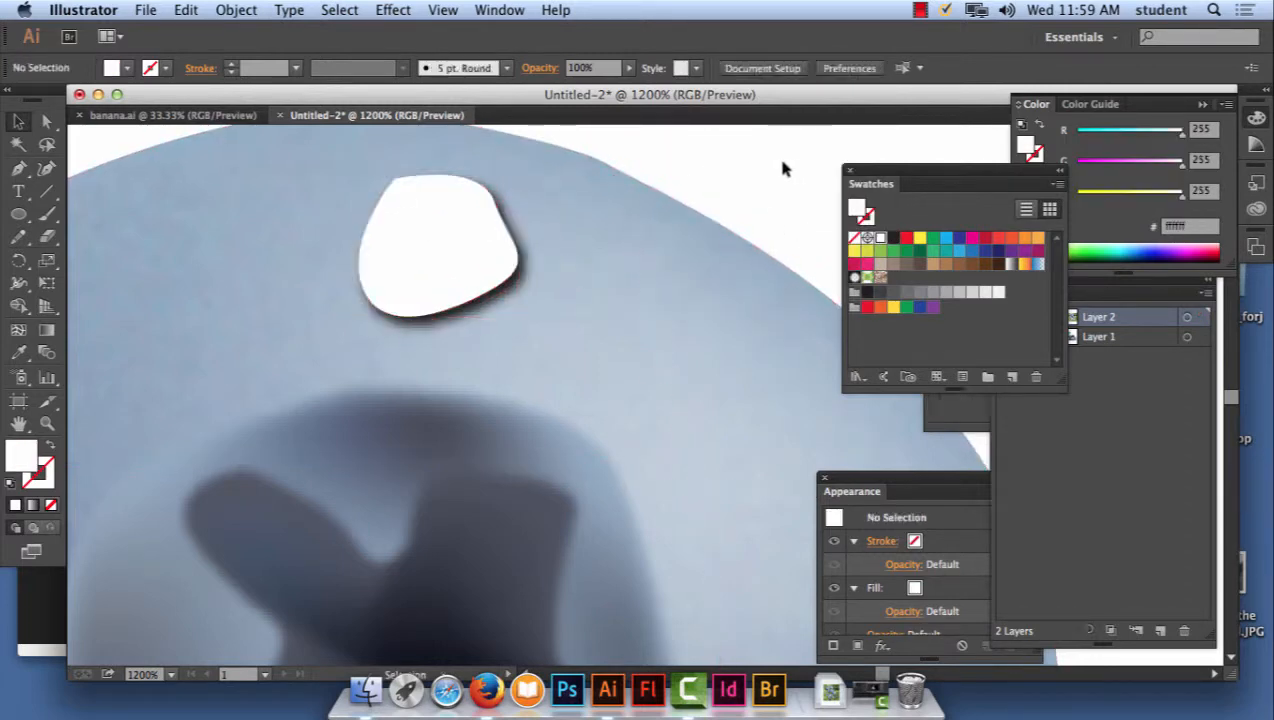
pyautogui.click(458, 224)
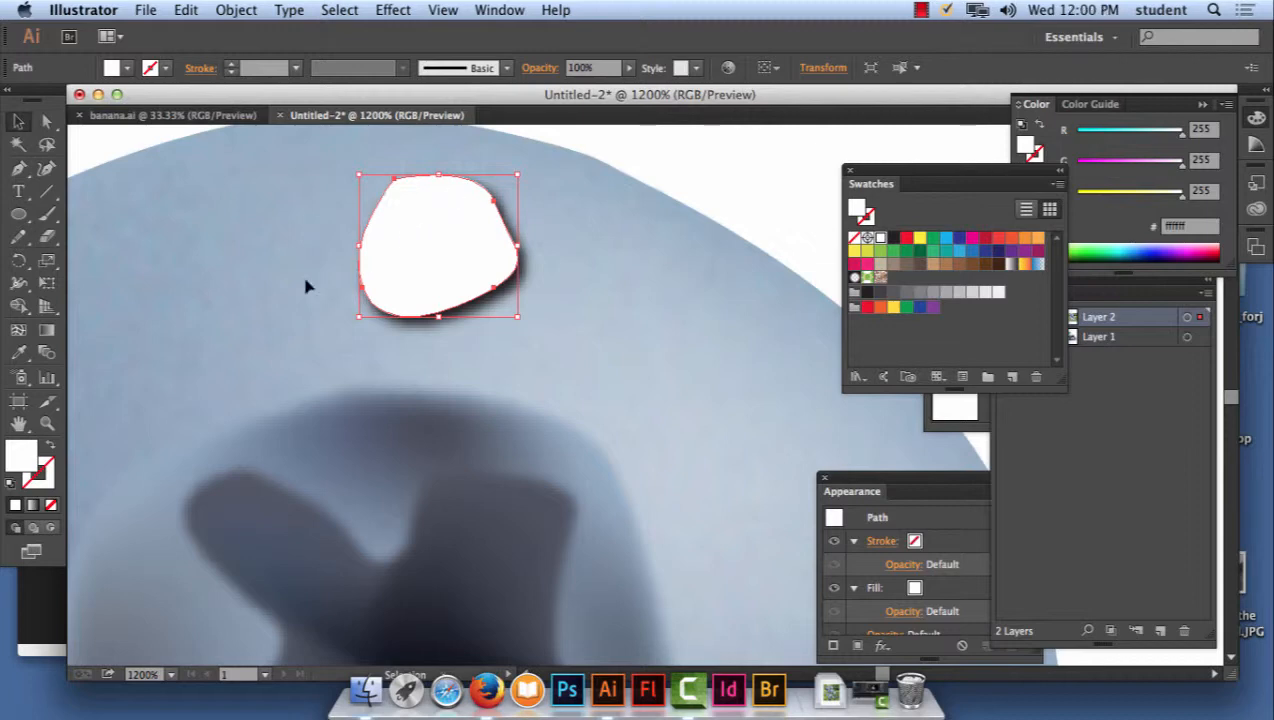
# - Fill the white droplet with a white-to-black radial gradient and enlarge the gradient's spread to an aspect ratio of 127%
pyautogui.click(49, 340)
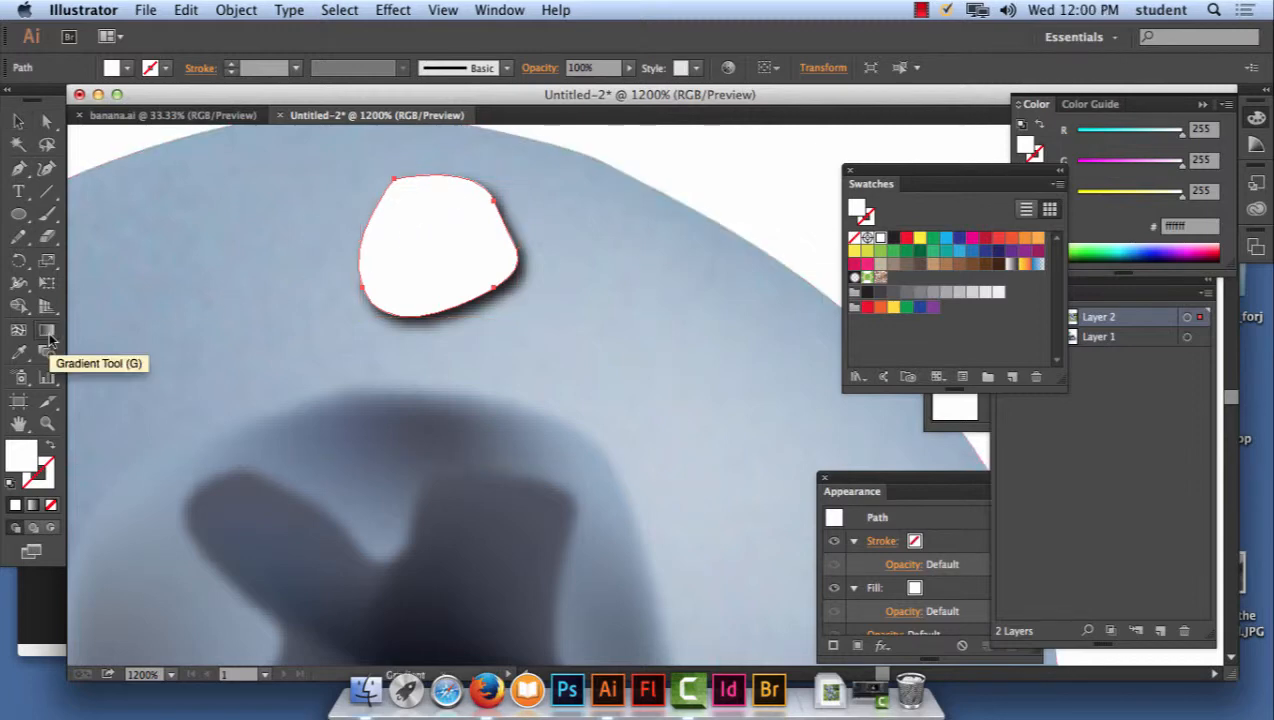
pyautogui.doubleClick(49, 341)
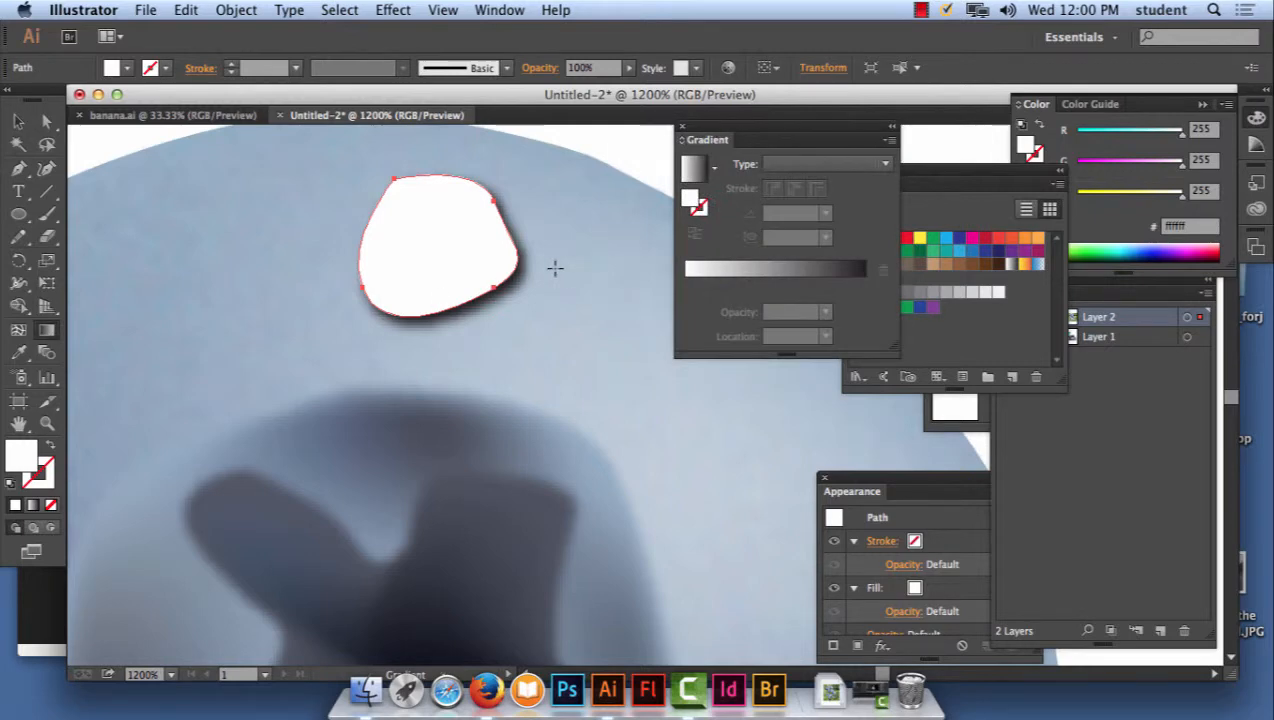
pyautogui.click(33, 506)
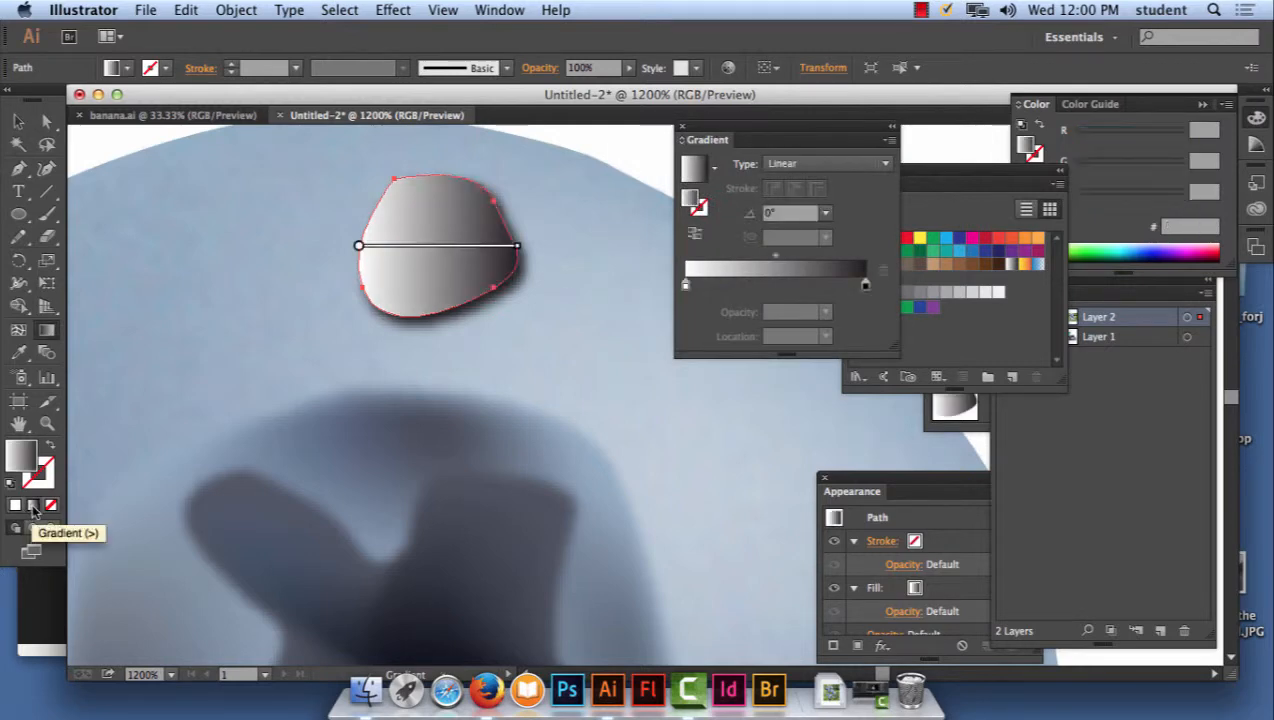
pyautogui.moveTo(487, 243)
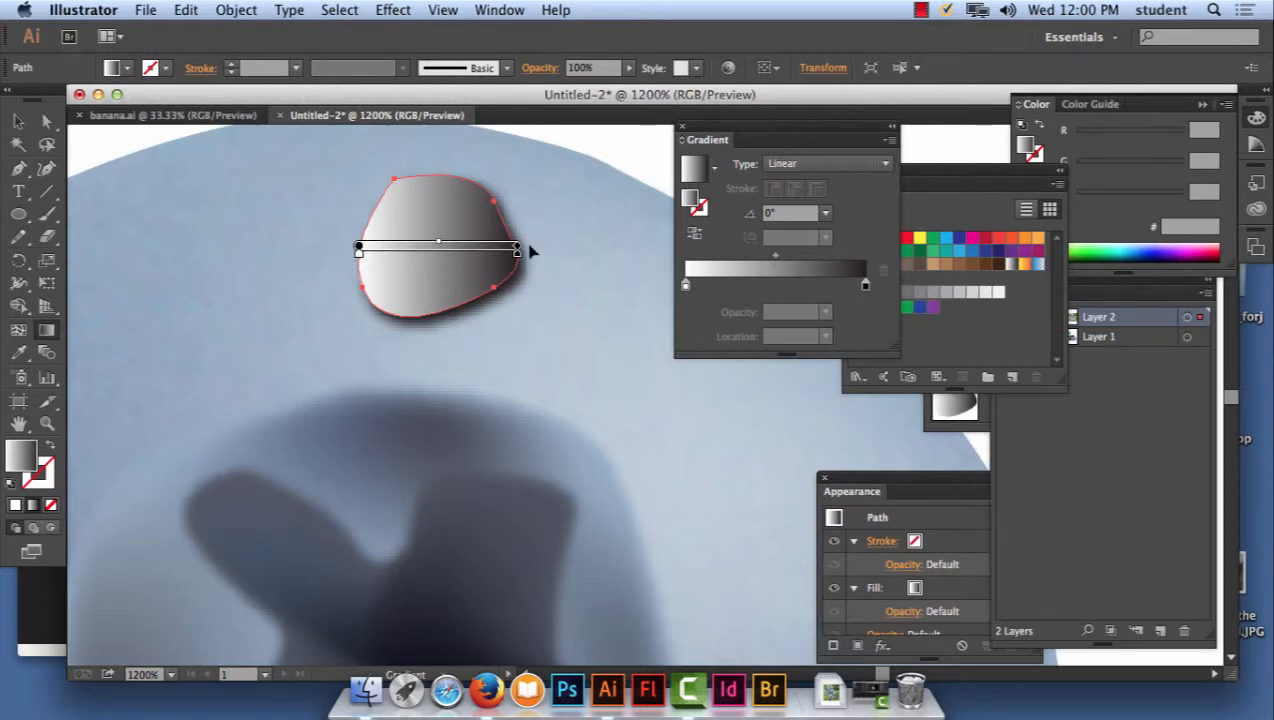
pyautogui.click(819, 165)
pyautogui.click(816, 204)
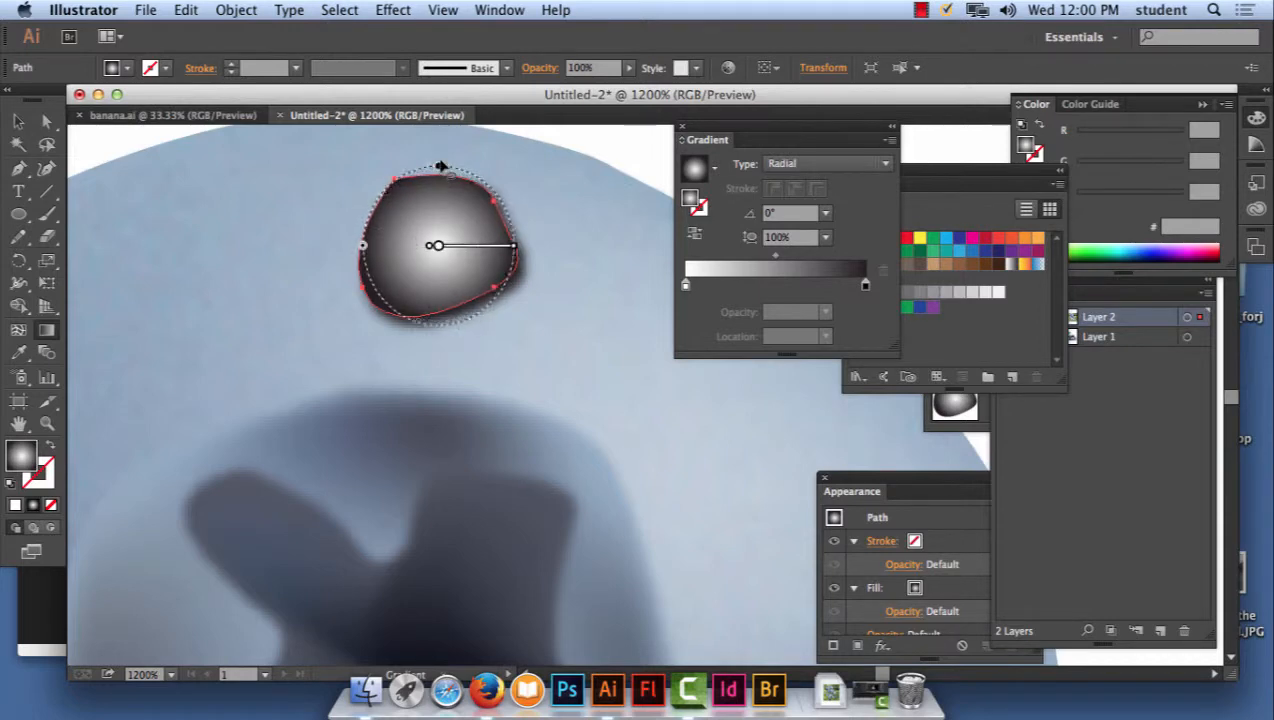
pyautogui.moveTo(437, 163); pyautogui.dragTo(438, 150)
pyautogui.moveTo(358, 248); pyautogui.dragTo(337, 250)
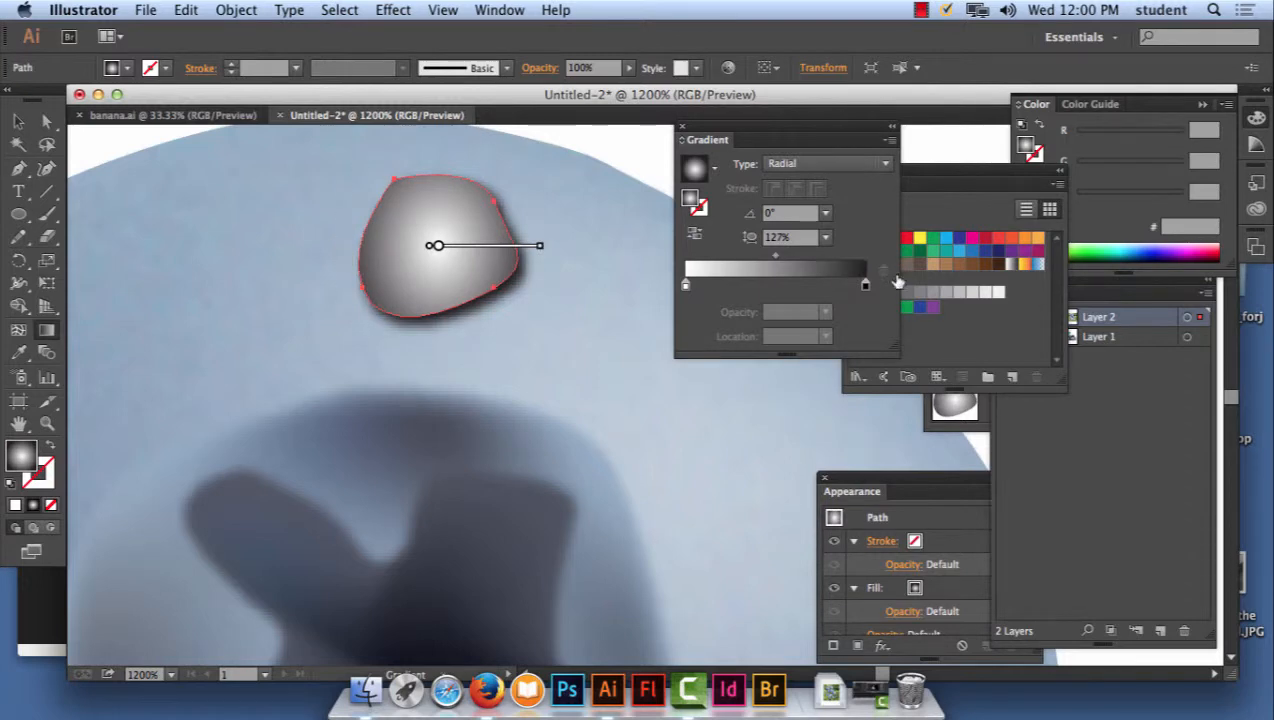
# - Add gray, black (231f20) and light gray (C=0 M=0 Y=0 K=10) color stops to the droplet's radial gradient
pyautogui.click(735, 285)
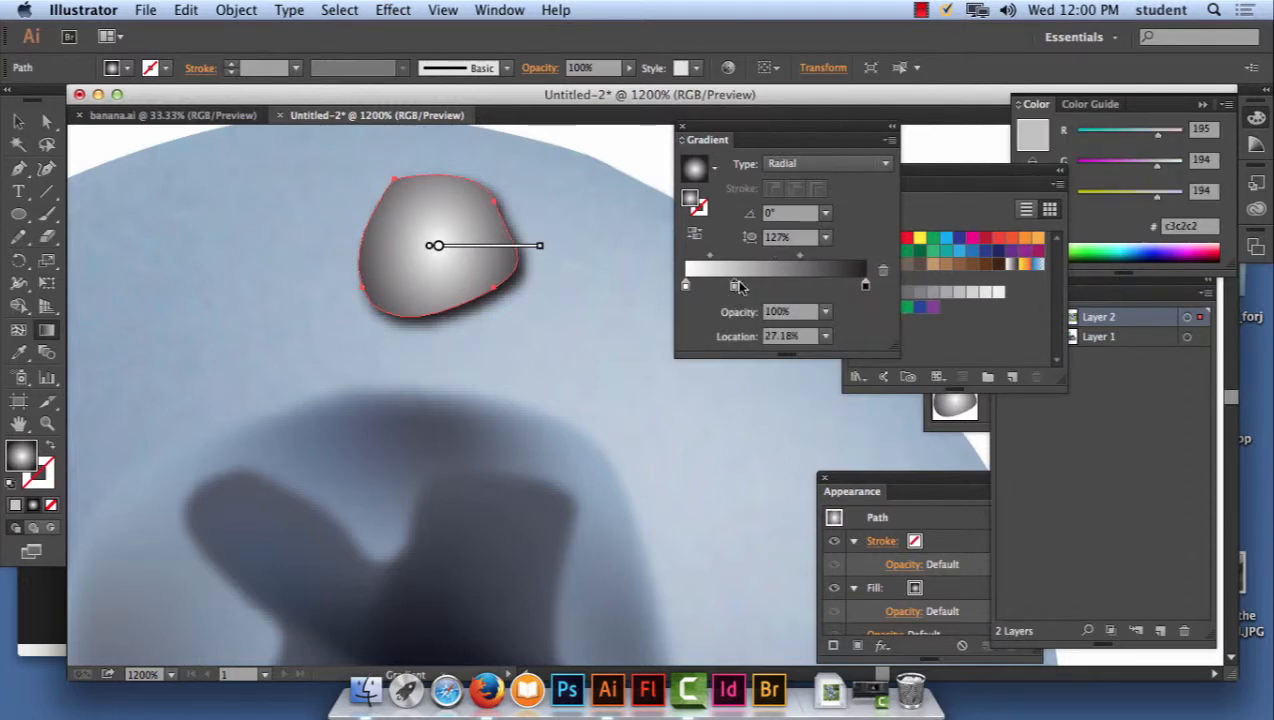
pyautogui.moveTo(739, 287); pyautogui.dragTo(745, 290)
pyautogui.doubleClick(738, 287)
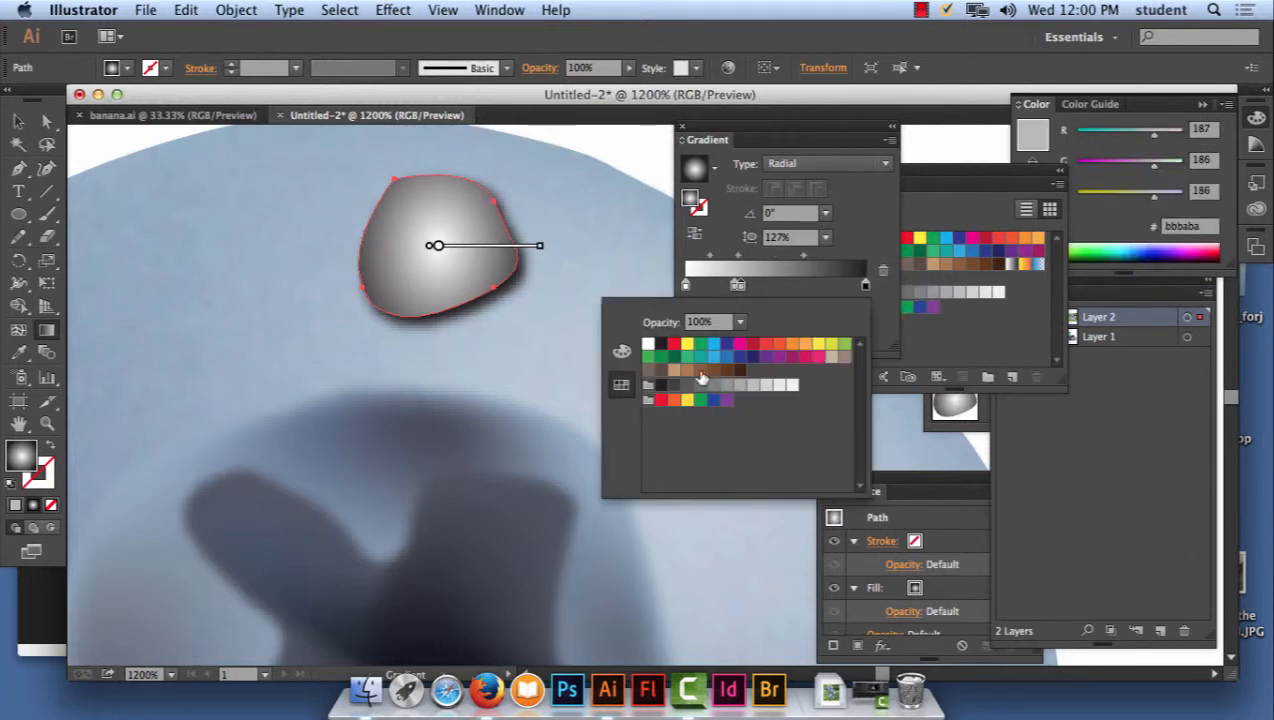
pyautogui.click(660, 384)
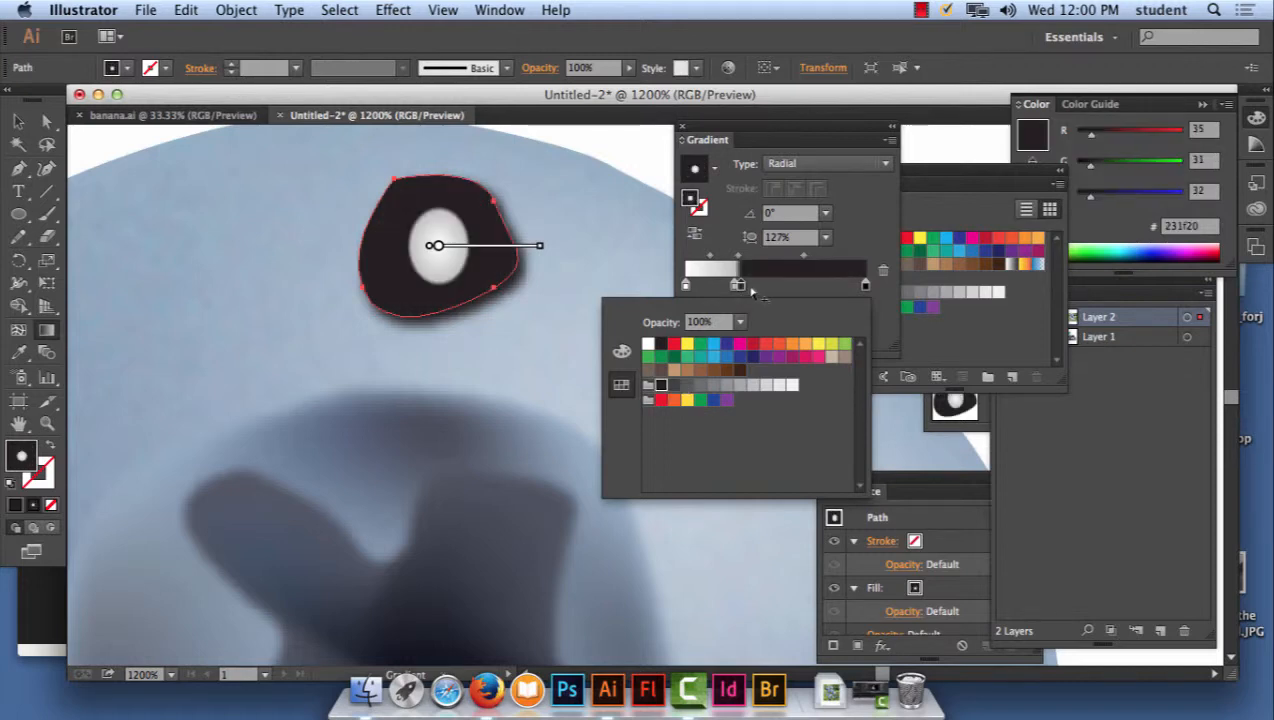
pyautogui.click(747, 287)
pyautogui.doubleClick(748, 287)
pyautogui.click(741, 388)
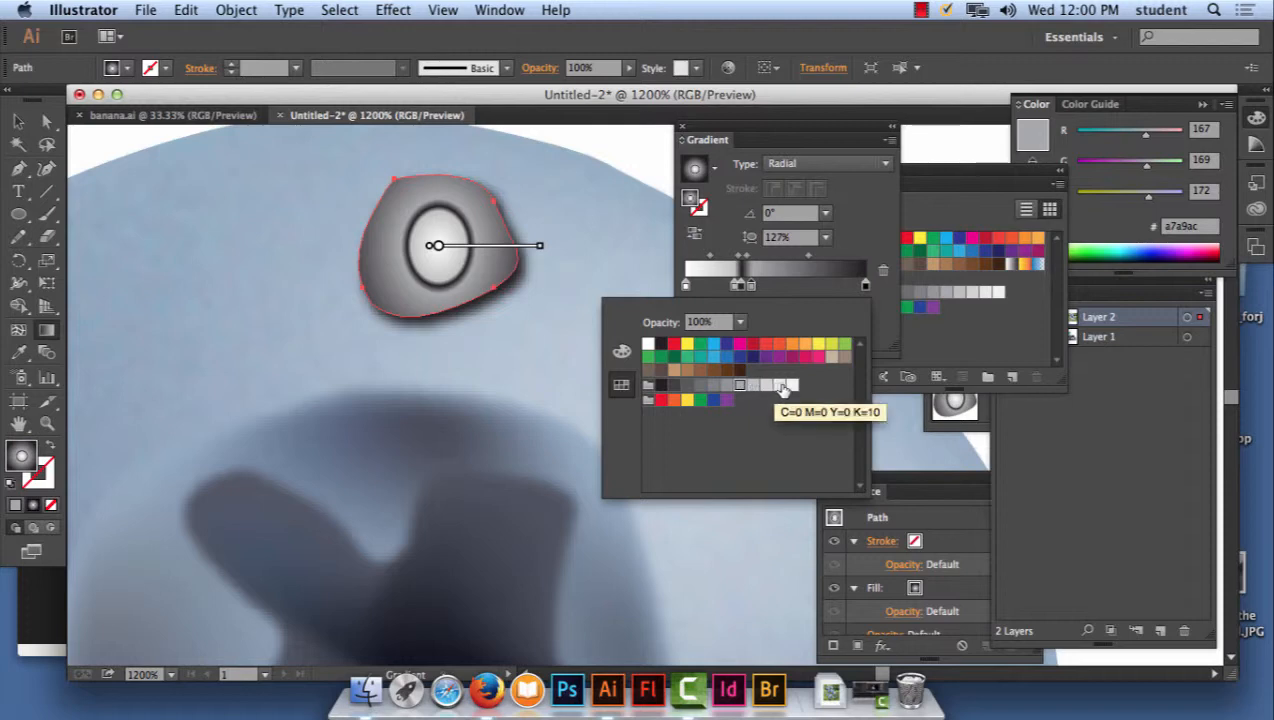
pyautogui.click(781, 386)
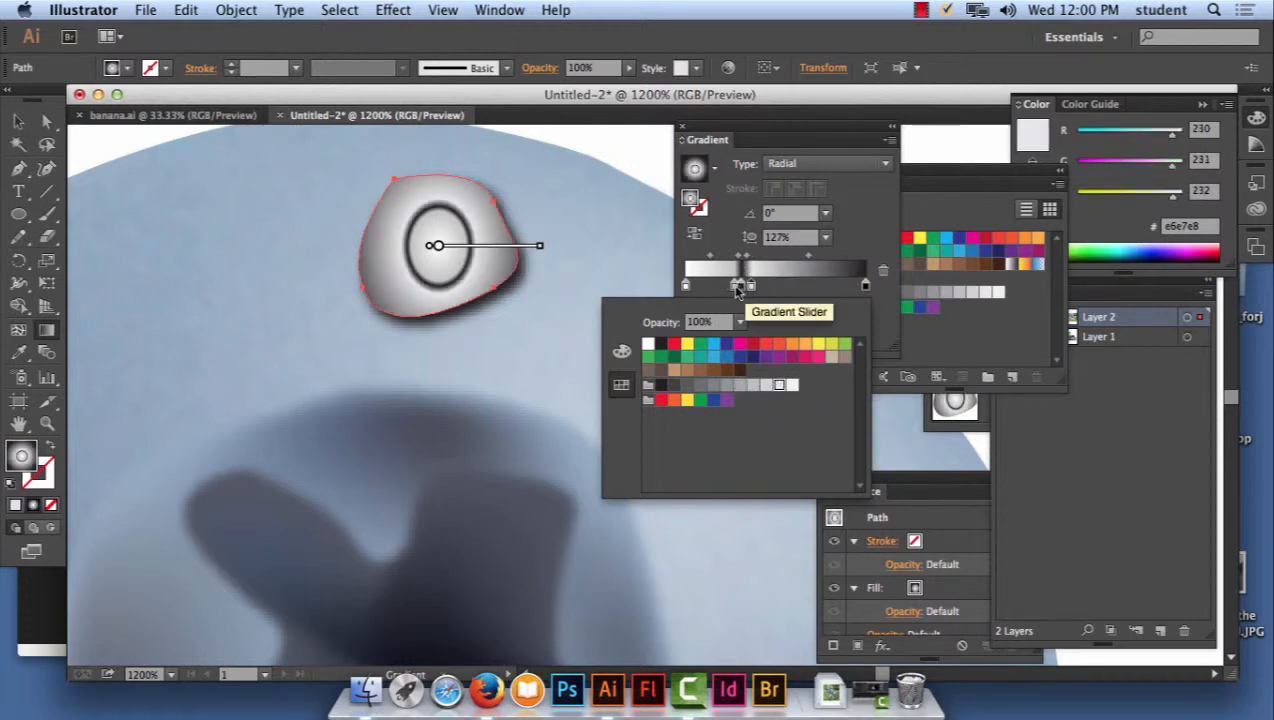
pyautogui.click(712, 292)
# - Move the black and light gray gradient stops near the dark end, place the gray stop at 7.07%, and deselect the droplet
pyautogui.moveTo(735, 287); pyautogui.dragTo(845, 289)
pyautogui.moveTo(743, 289); pyautogui.dragTo(846, 292)
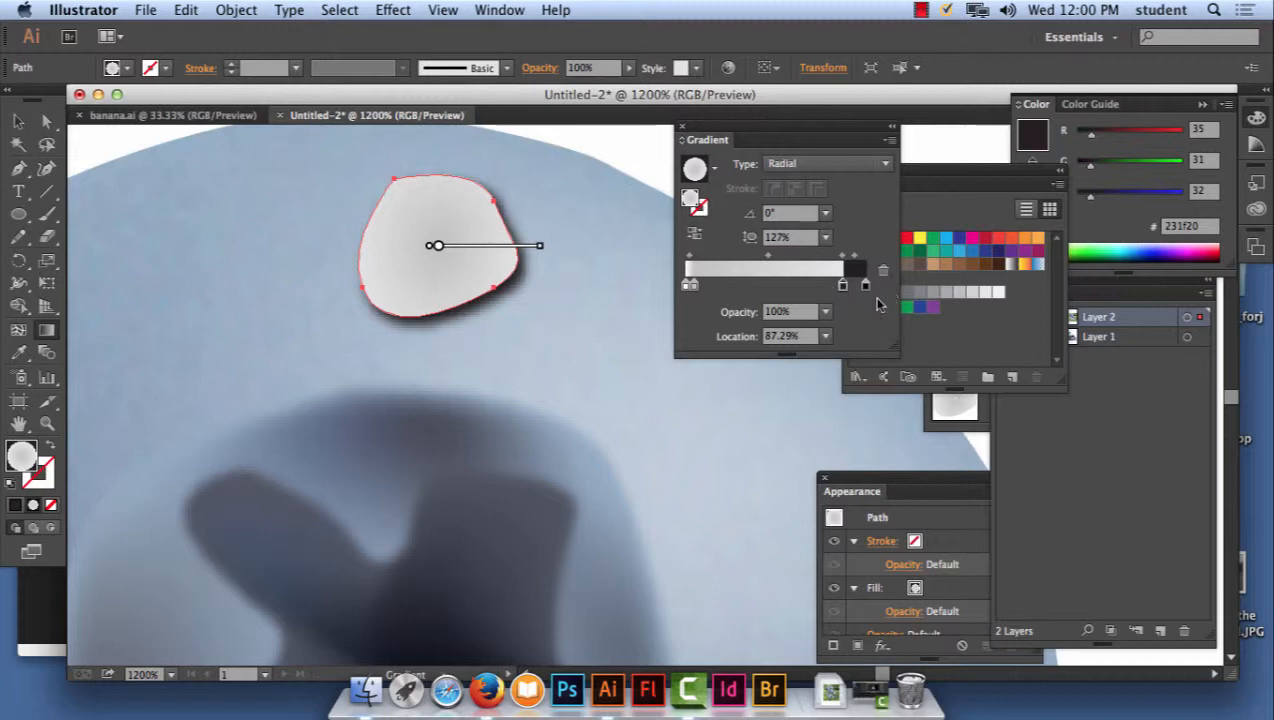
pyautogui.moveTo(866, 289); pyautogui.dragTo(838, 290)
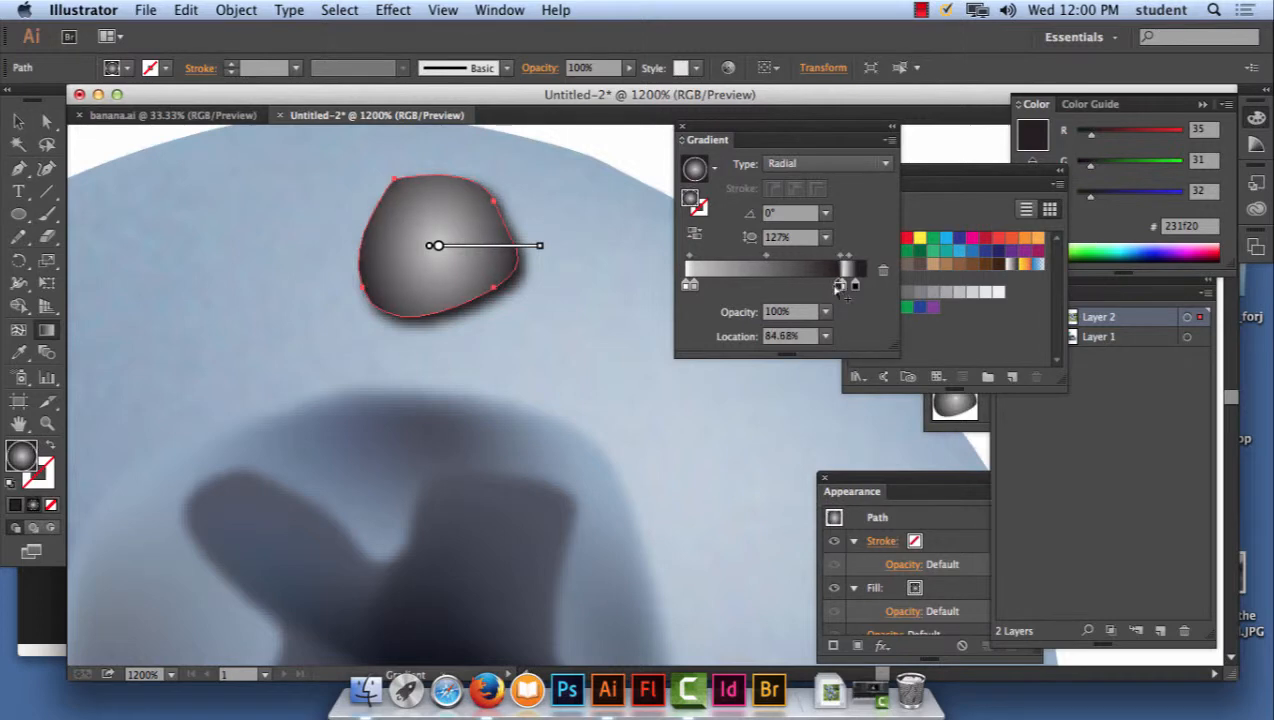
pyautogui.moveTo(690, 290)
pyautogui.mouseDown()
pyautogui.moveTo(838, 287)
pyautogui.moveTo(698, 290)
pyautogui.mouseUp()
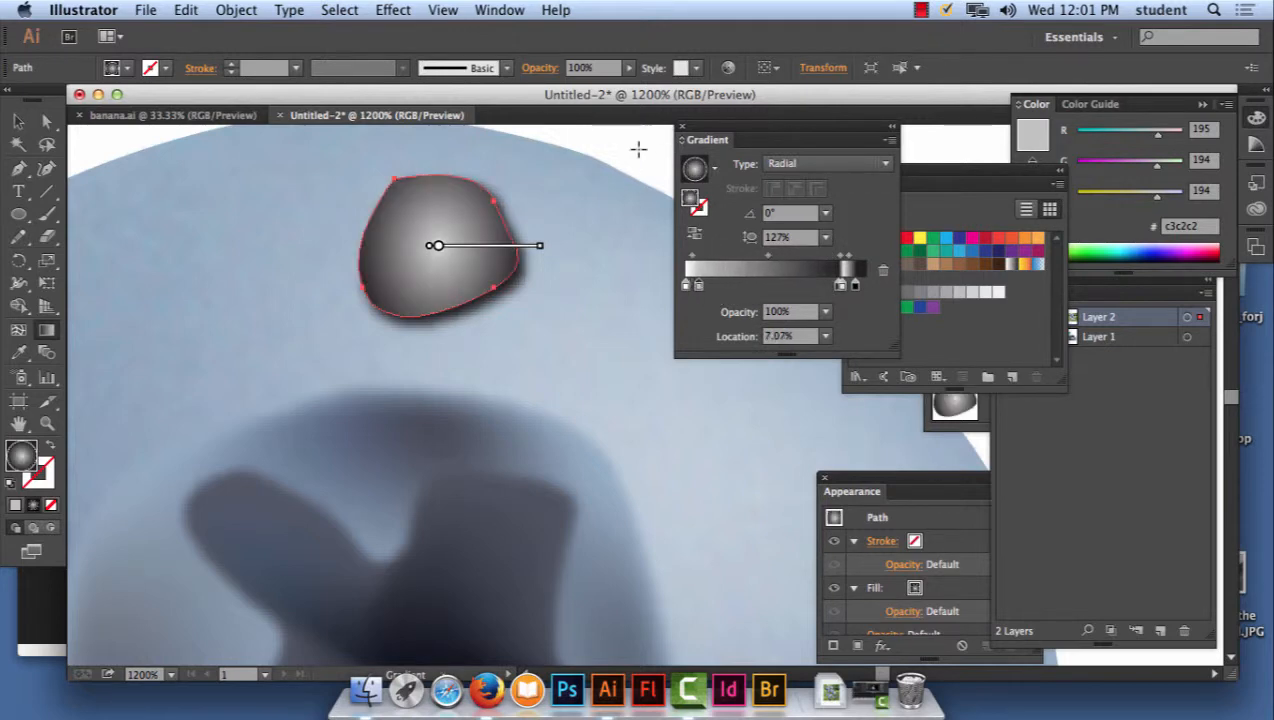
pyautogui.click(18, 121)
pyautogui.click(607, 151)
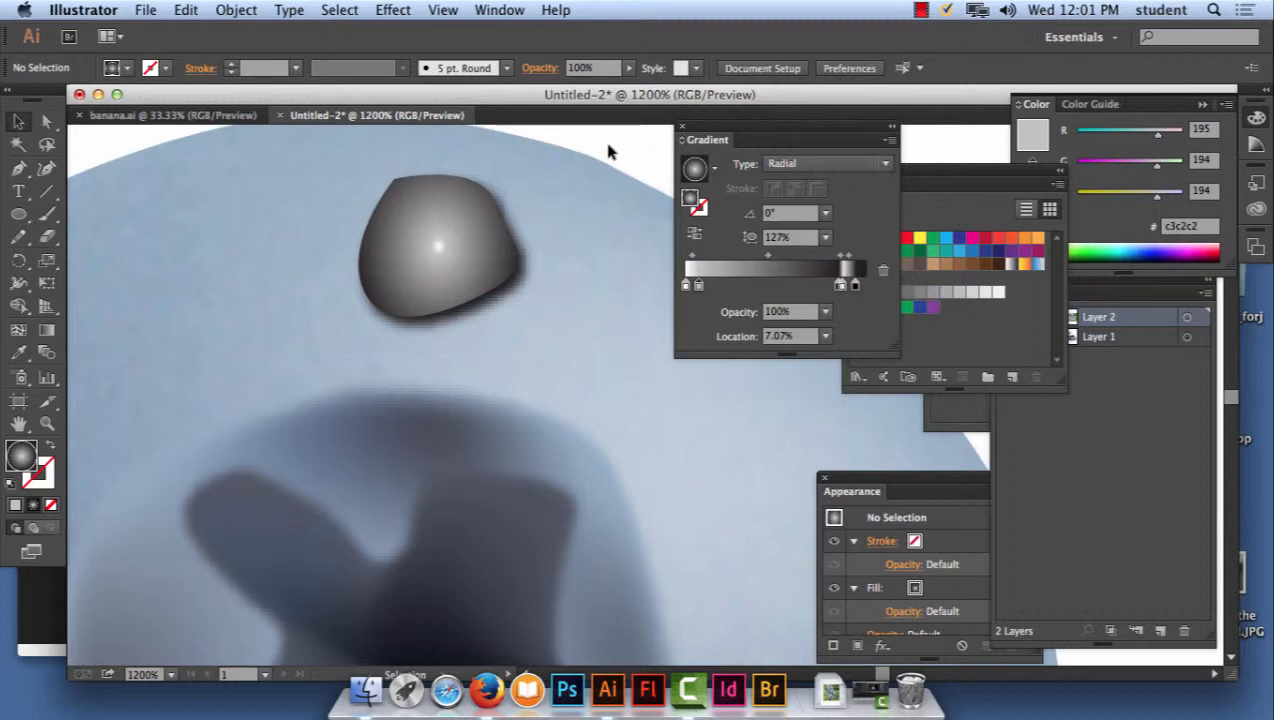
# - Draw a small upright ellipse inside the droplet and fill it with solid white (ffffff) as a highlight
pyautogui.click(18, 213)
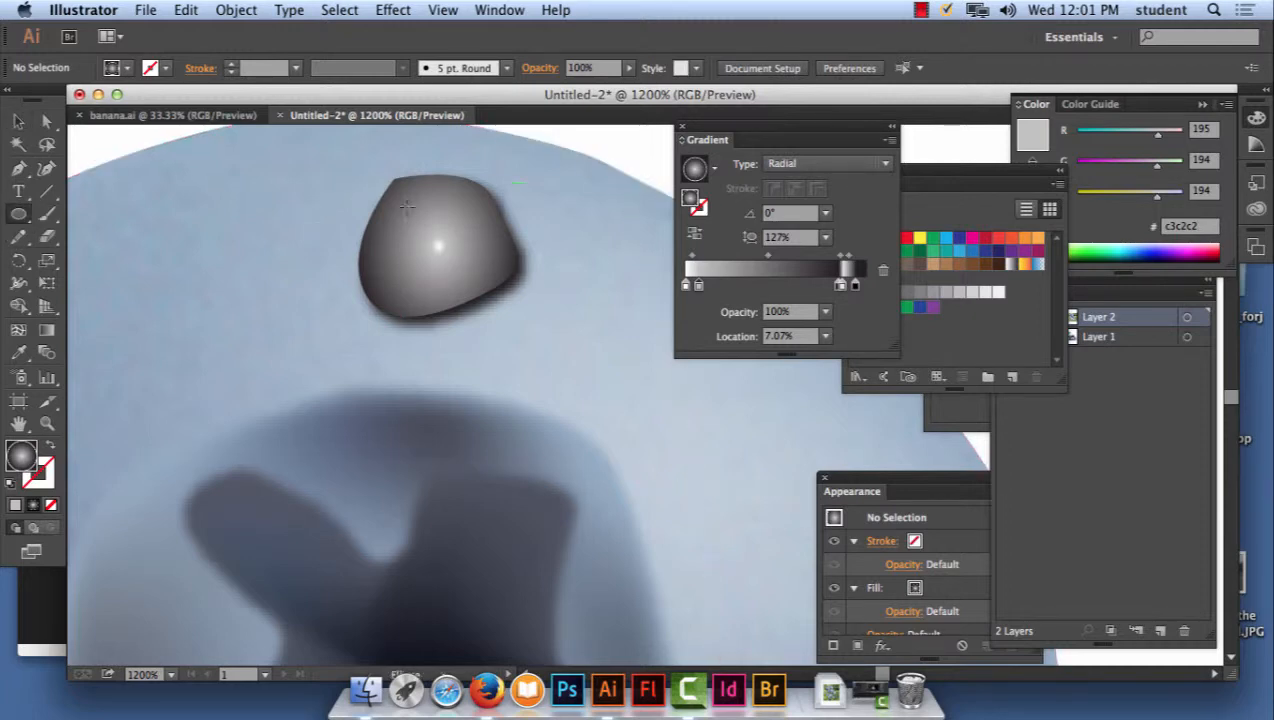
pyautogui.moveTo(408, 203); pyautogui.dragTo(441, 276)
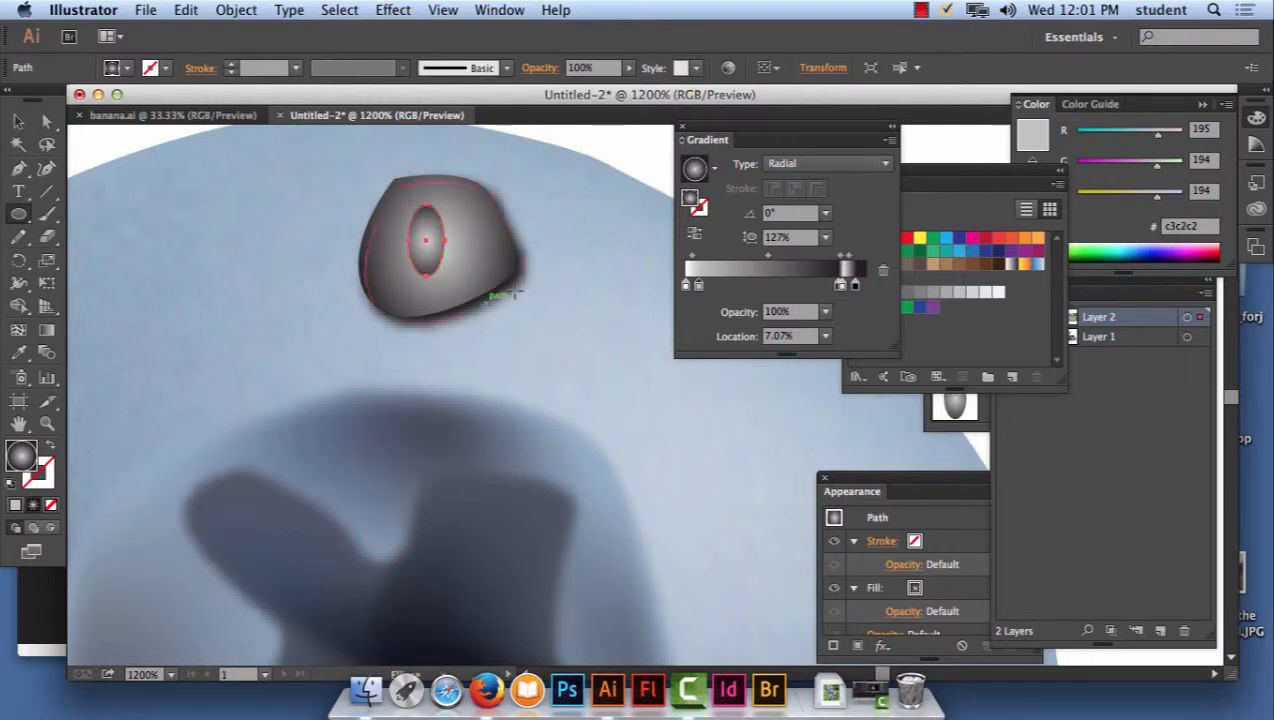
pyautogui.click(18, 121)
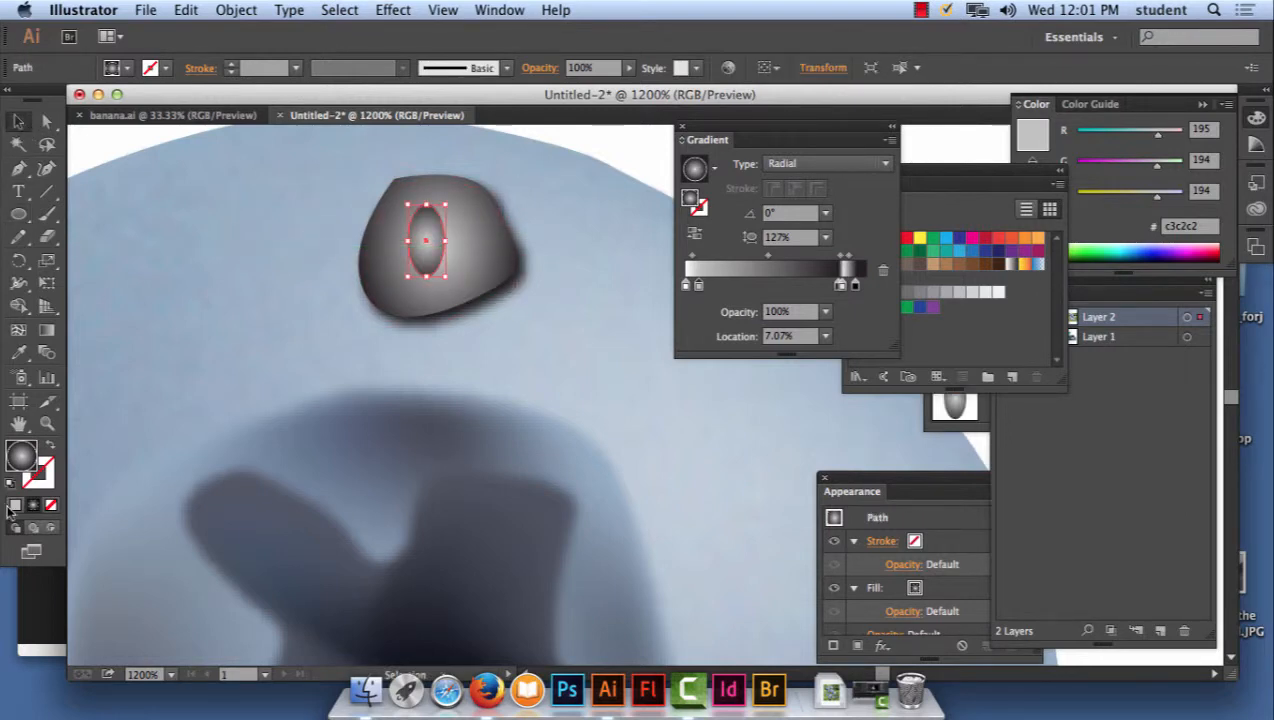
pyautogui.click(15, 506)
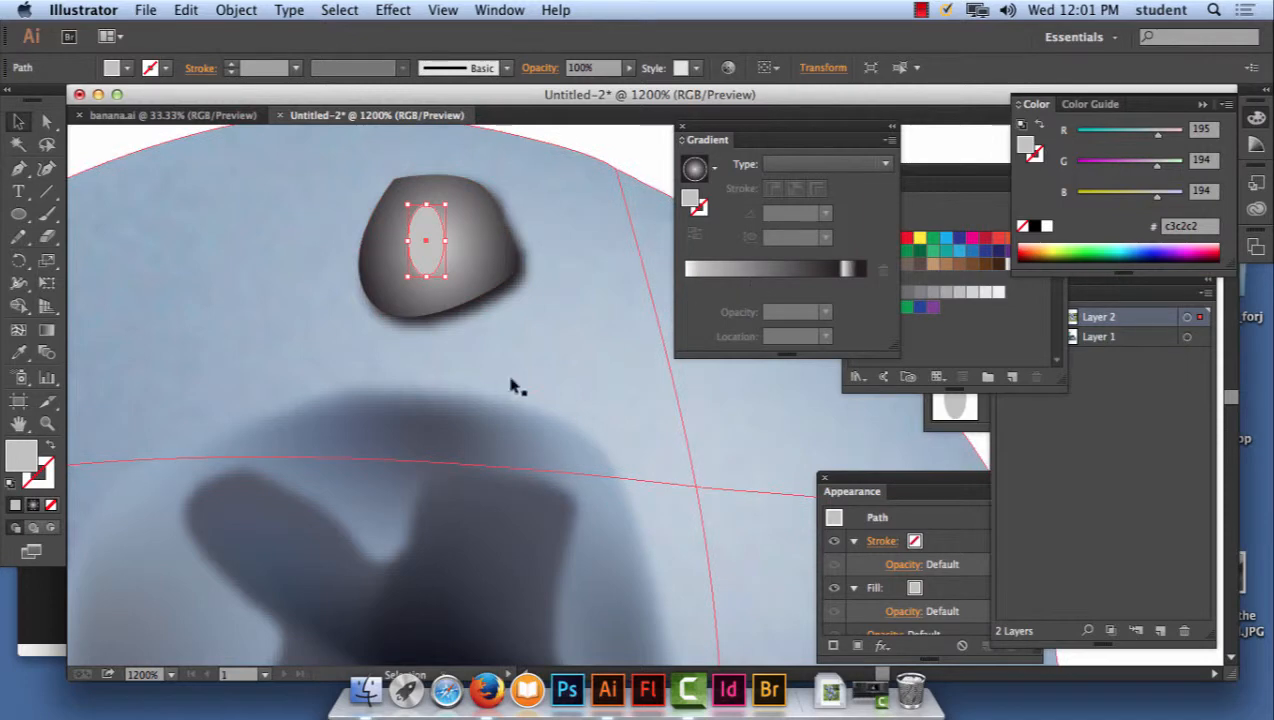
pyautogui.doubleClick(30, 455)
pyautogui.click(398, 246)
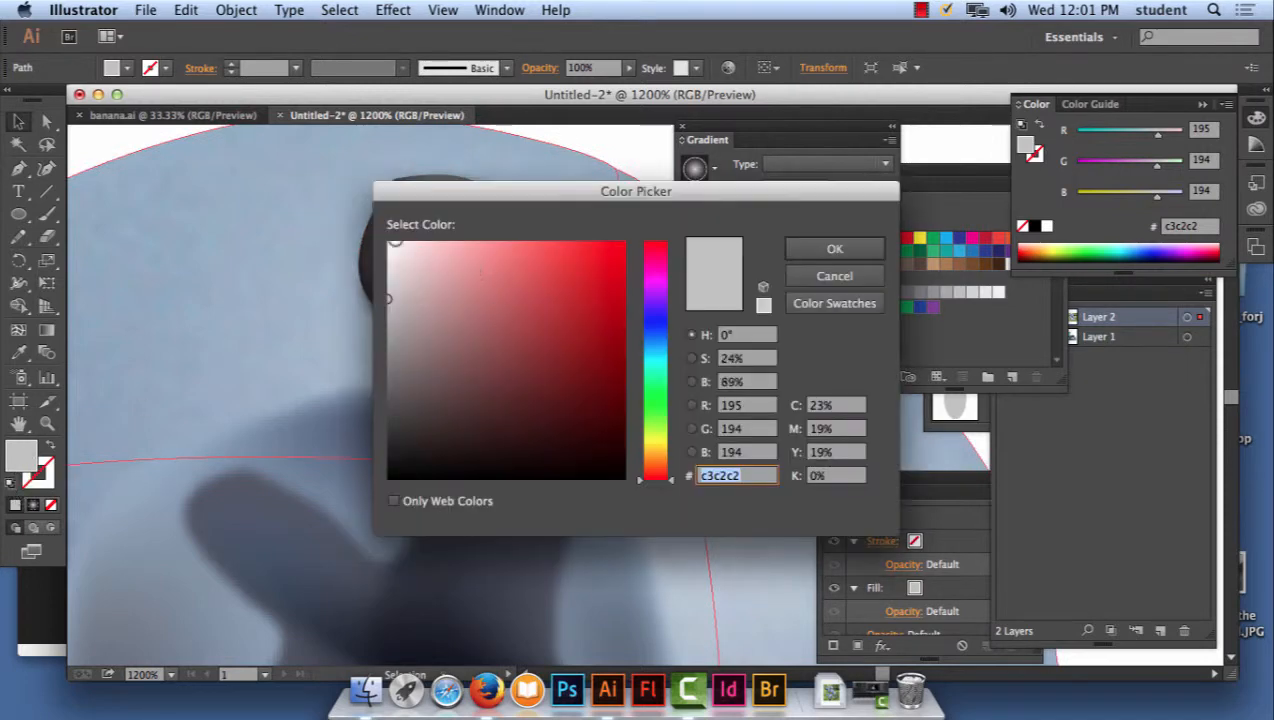
pyautogui.click(822, 240)
# - Apply a Gaussian Blur with a radius of 5.3 pixels to the white ellipse, with preview on
pyautogui.click(393, 10)
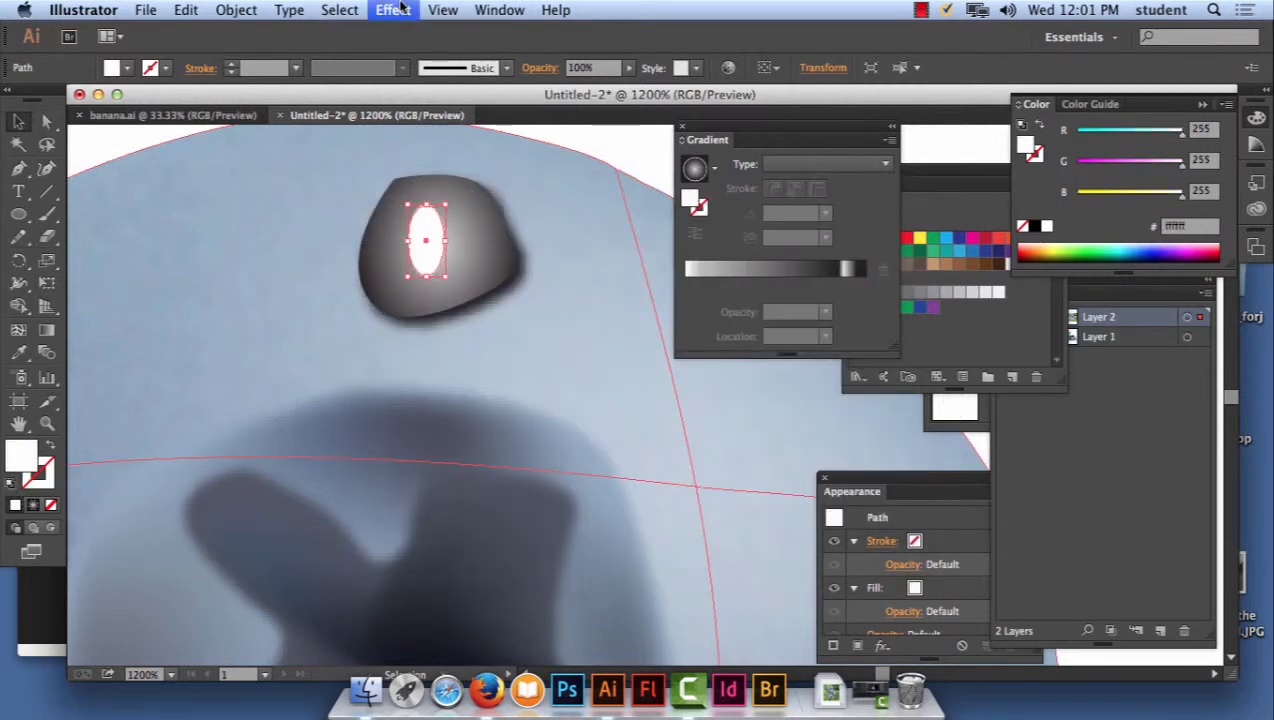
pyautogui.moveTo(470, 372)
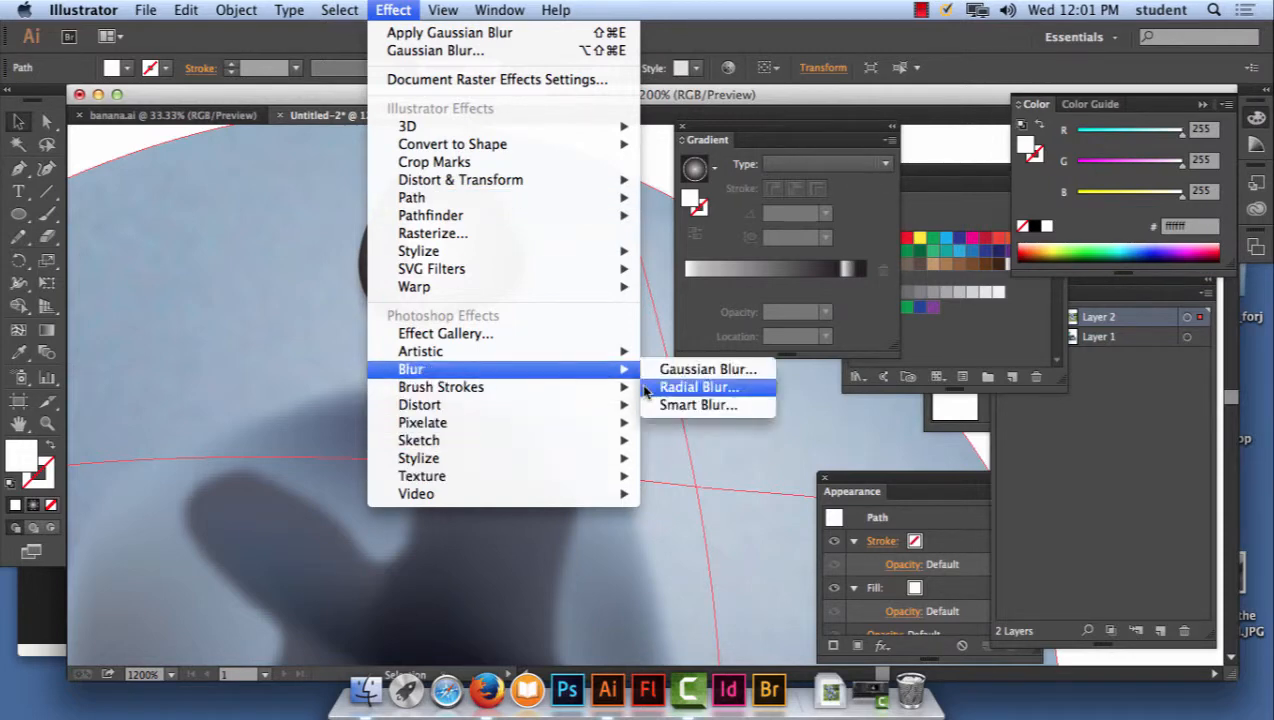
pyautogui.click(670, 371)
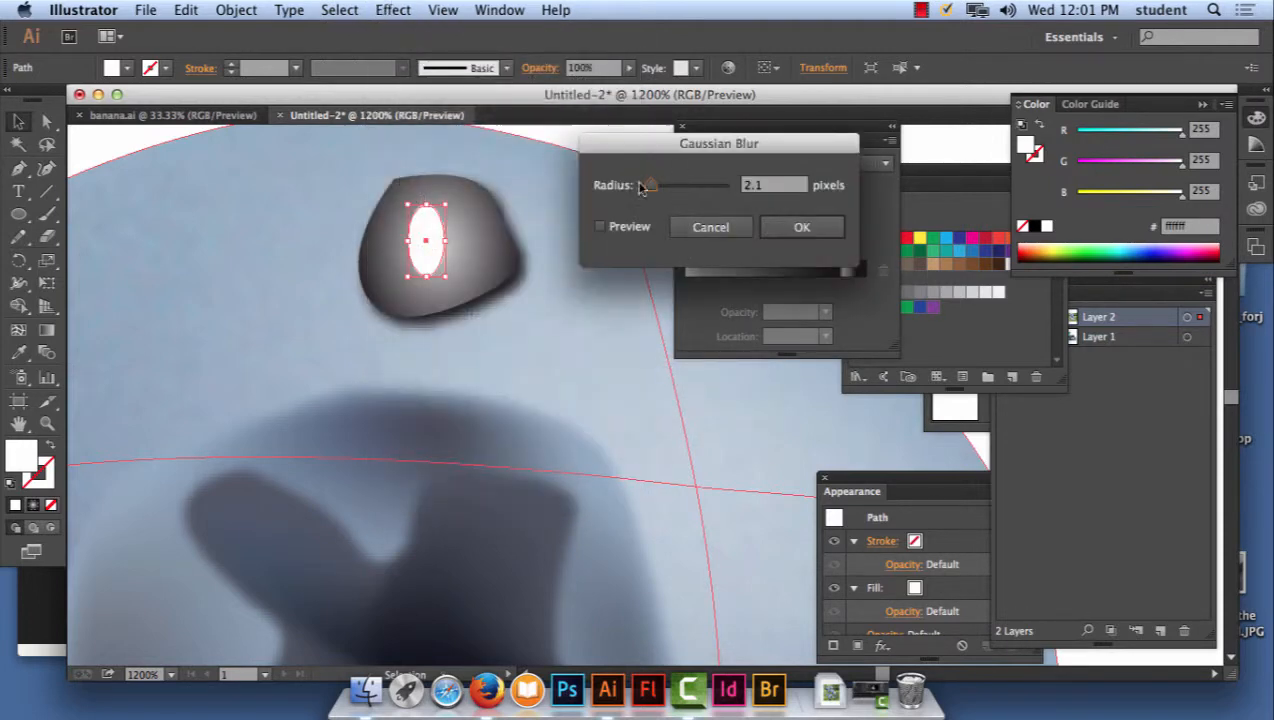
pyautogui.moveTo(640, 186); pyautogui.dragTo(664, 186)
pyautogui.click(601, 227)
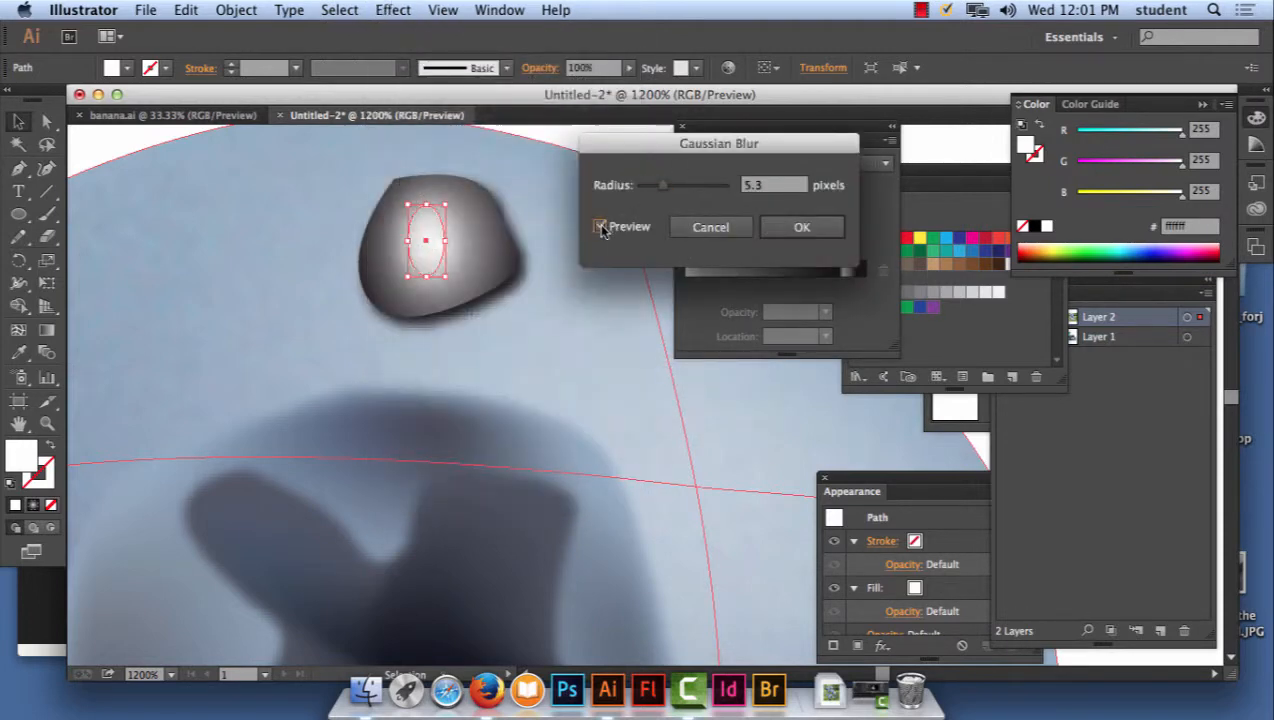
pyautogui.click(802, 227)
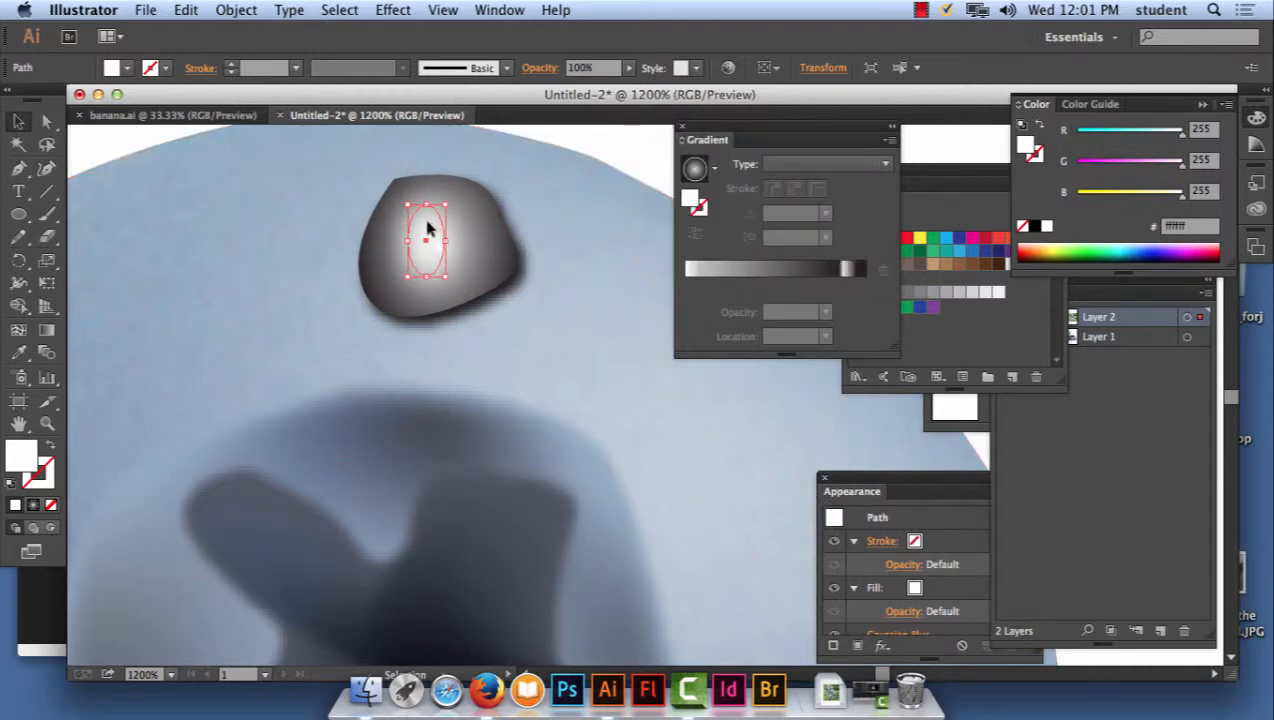
# - Reshape the blurred highlight into a wider ellipse at the droplet's upper edge, and place a copy near its lower-right edge
pyautogui.moveTo(427, 228); pyautogui.dragTo(463, 234)
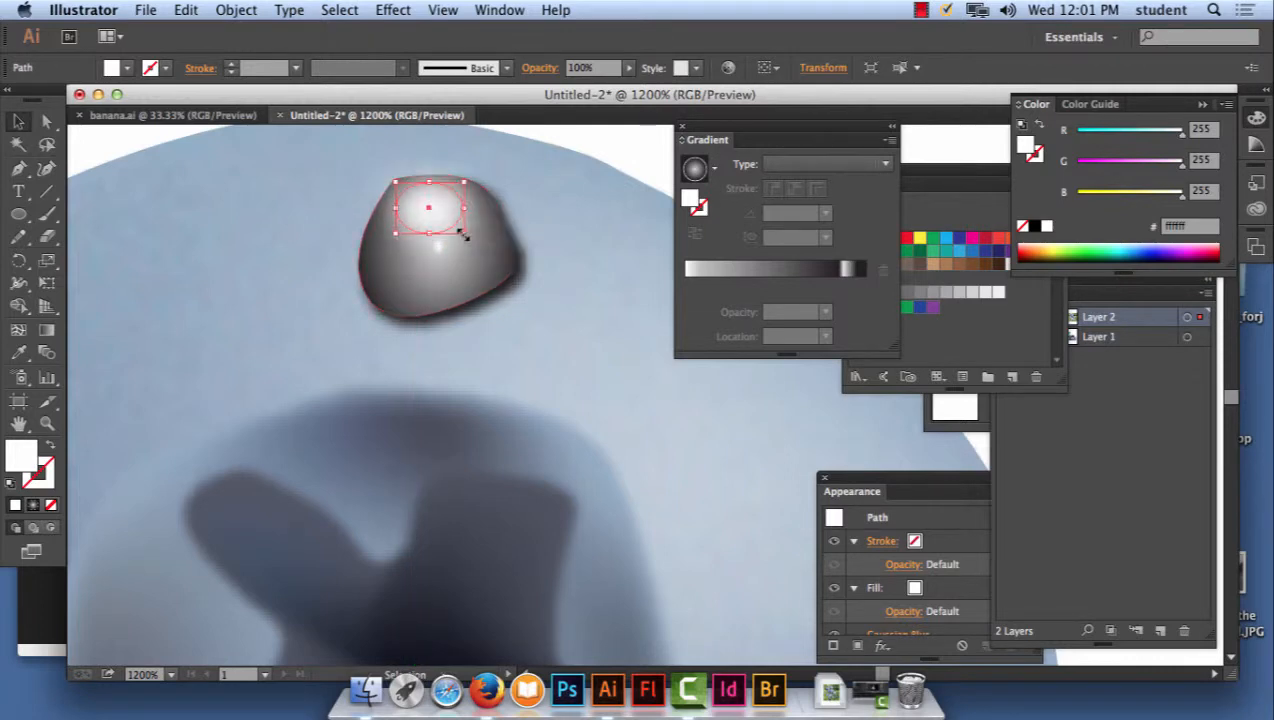
pyautogui.click(646, 158)
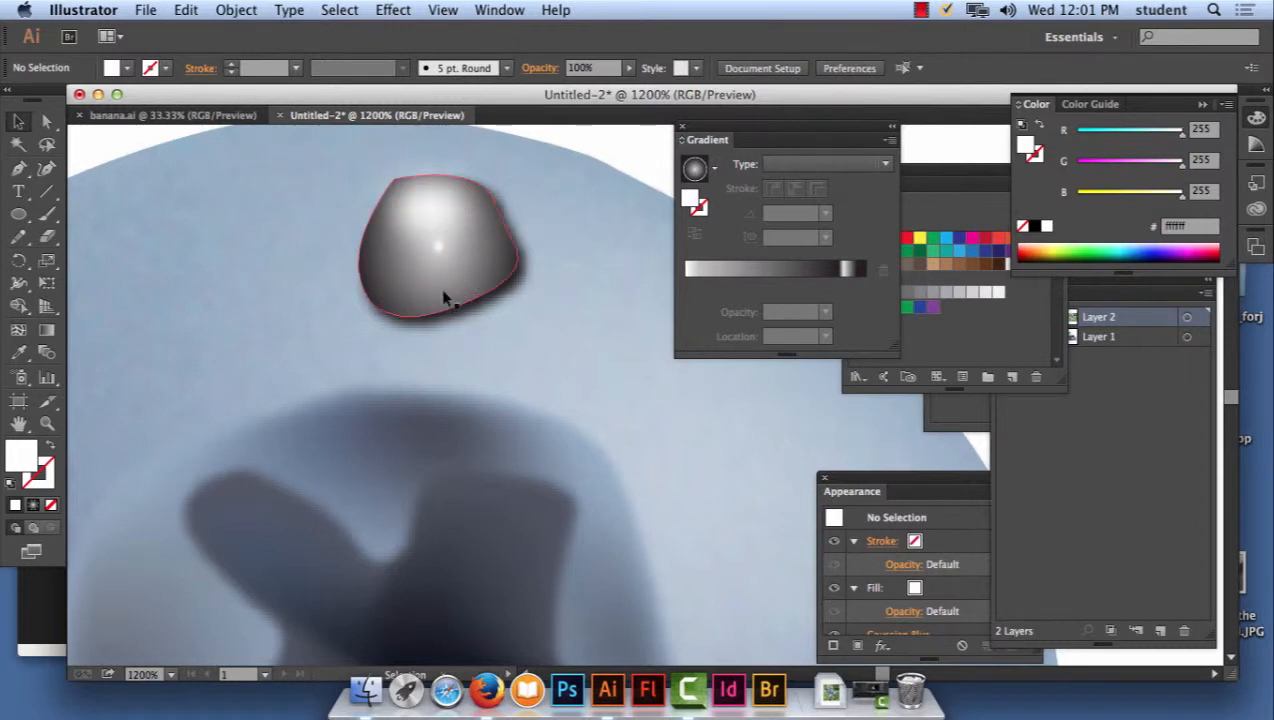
pyautogui.click(445, 214)
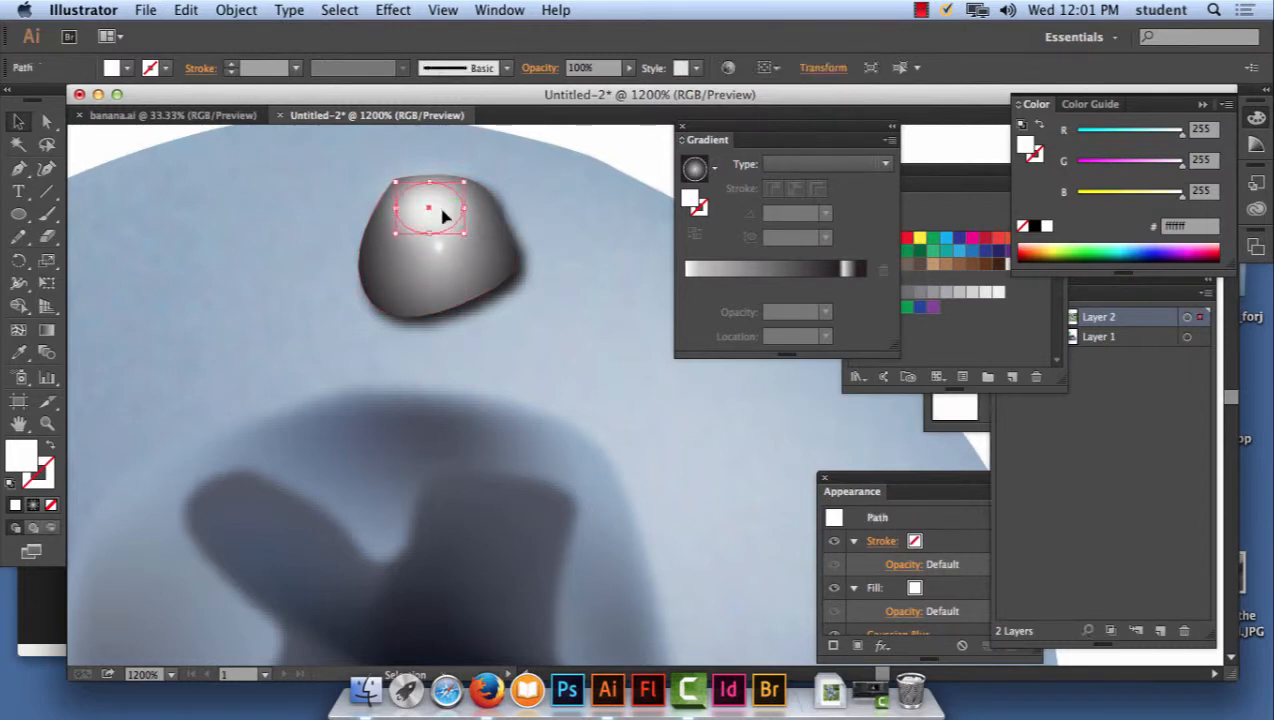
pyautogui.moveTo(445, 214); pyautogui.dragTo(480, 290)
pyautogui.click(646, 138)
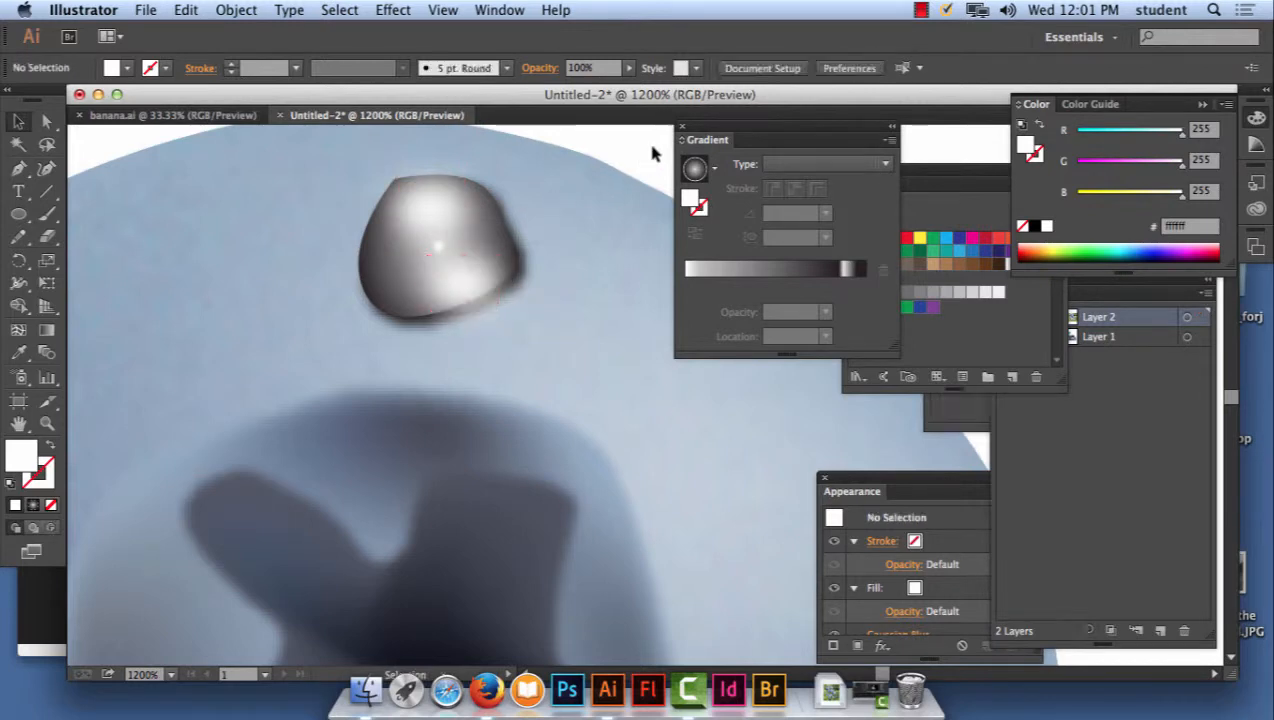
# - Examine the droplet on the whole blueberry at 300% zoom beside the reference photo of wet blueberries
pyautogui.press('super+space')
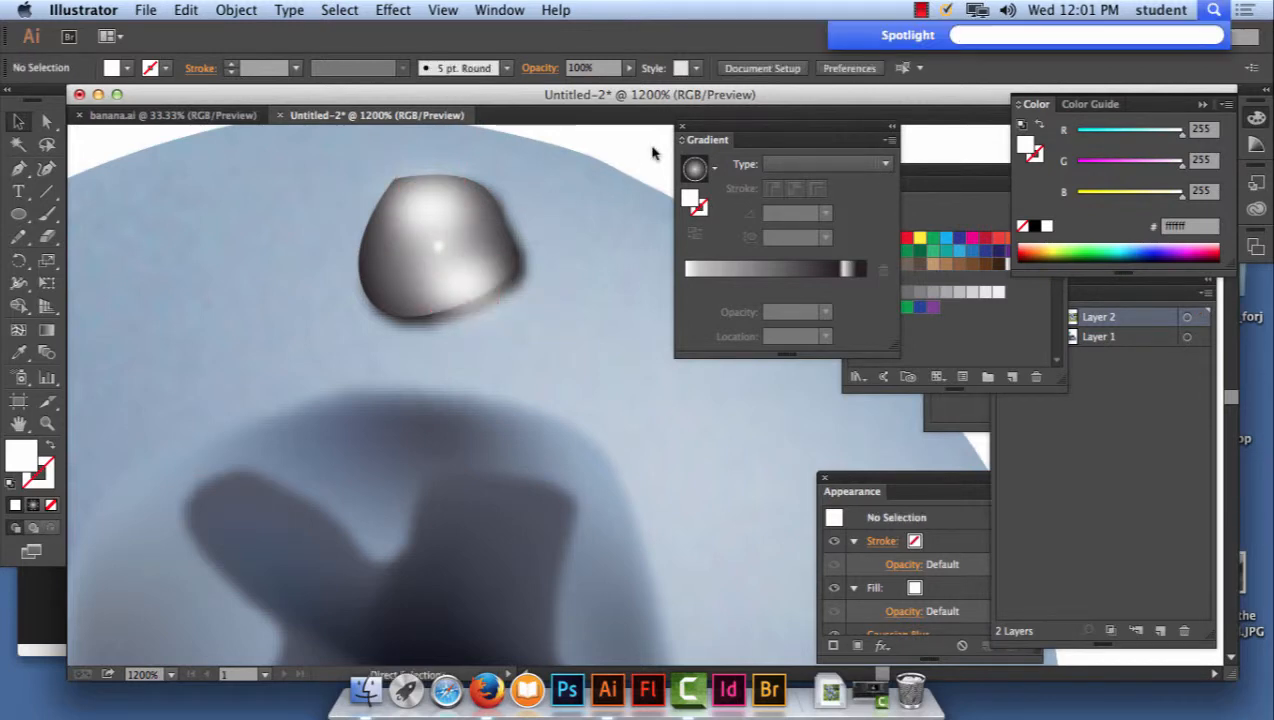
pyautogui.press('Escape')
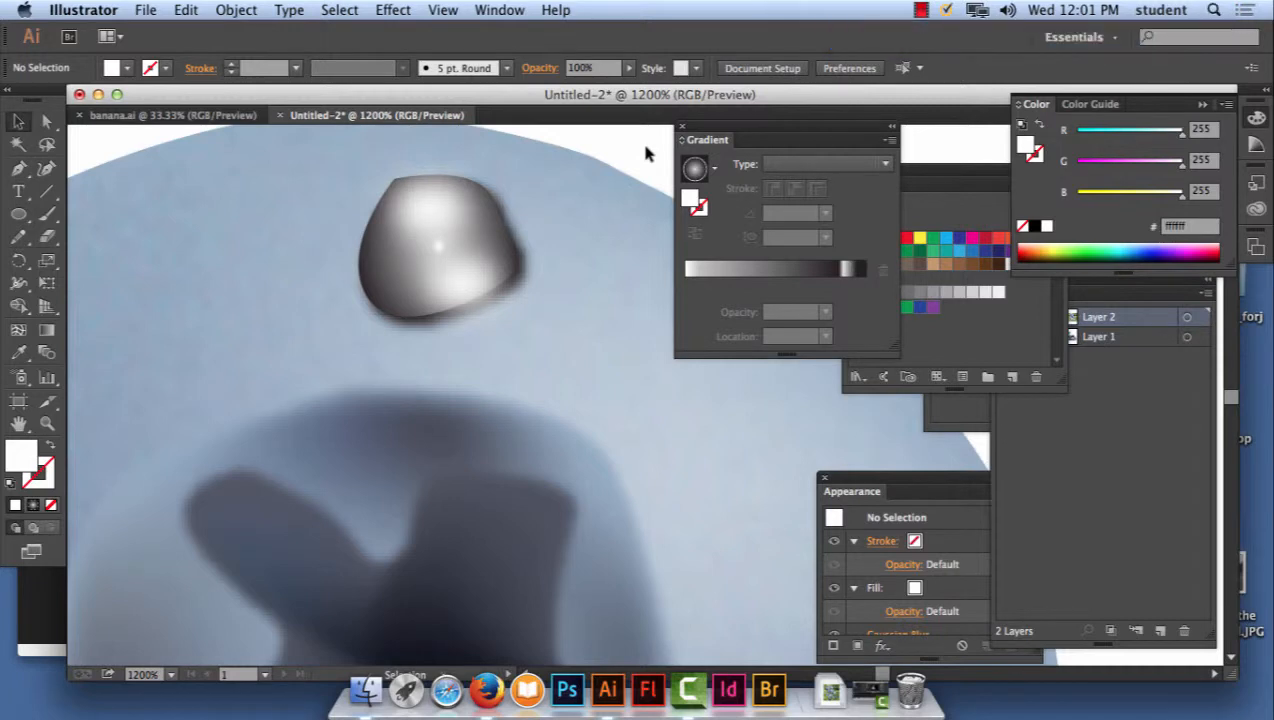
pyautogui.press('super+minus')
pyautogui.press('super+minus')
pyautogui.press('super+minus')
pyautogui.press('super+minus')
pyautogui.press('super+minus')
pyautogui.press('super+minus')
pyautogui.press('super+minus')
pyautogui.press('super+minus')
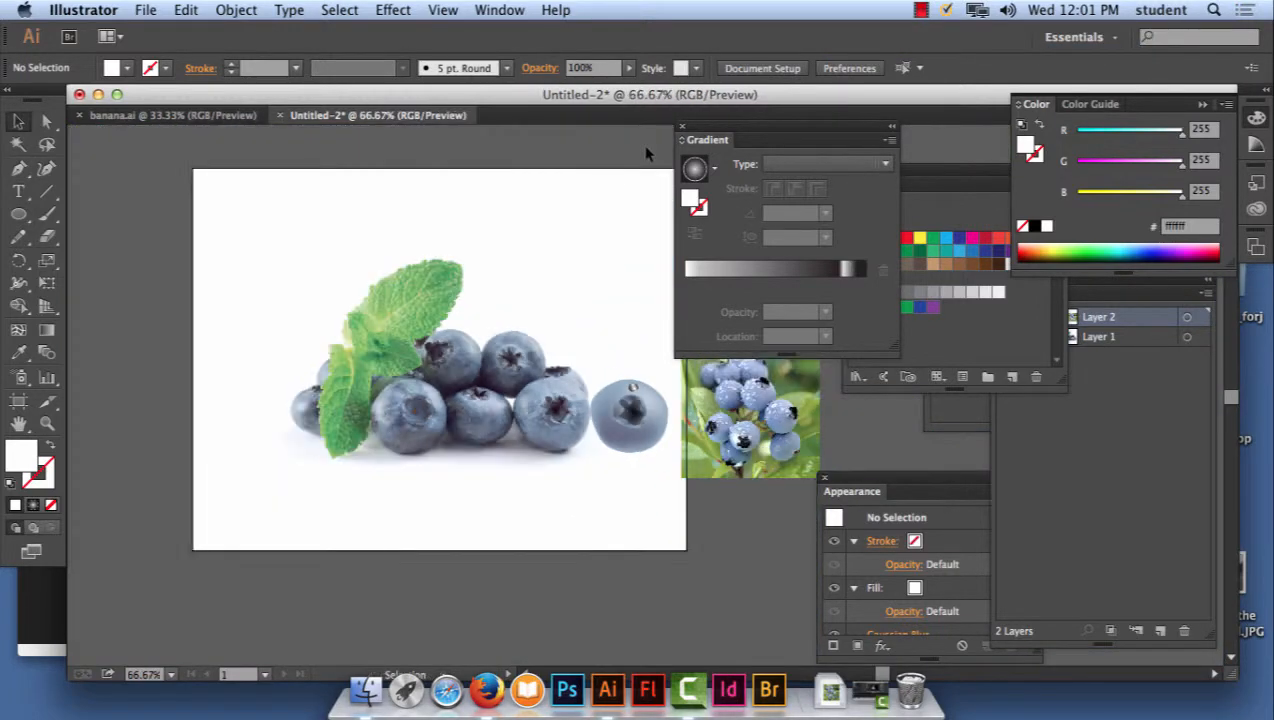
pyautogui.moveTo(652, 348); pyautogui.dragTo(424, 351)
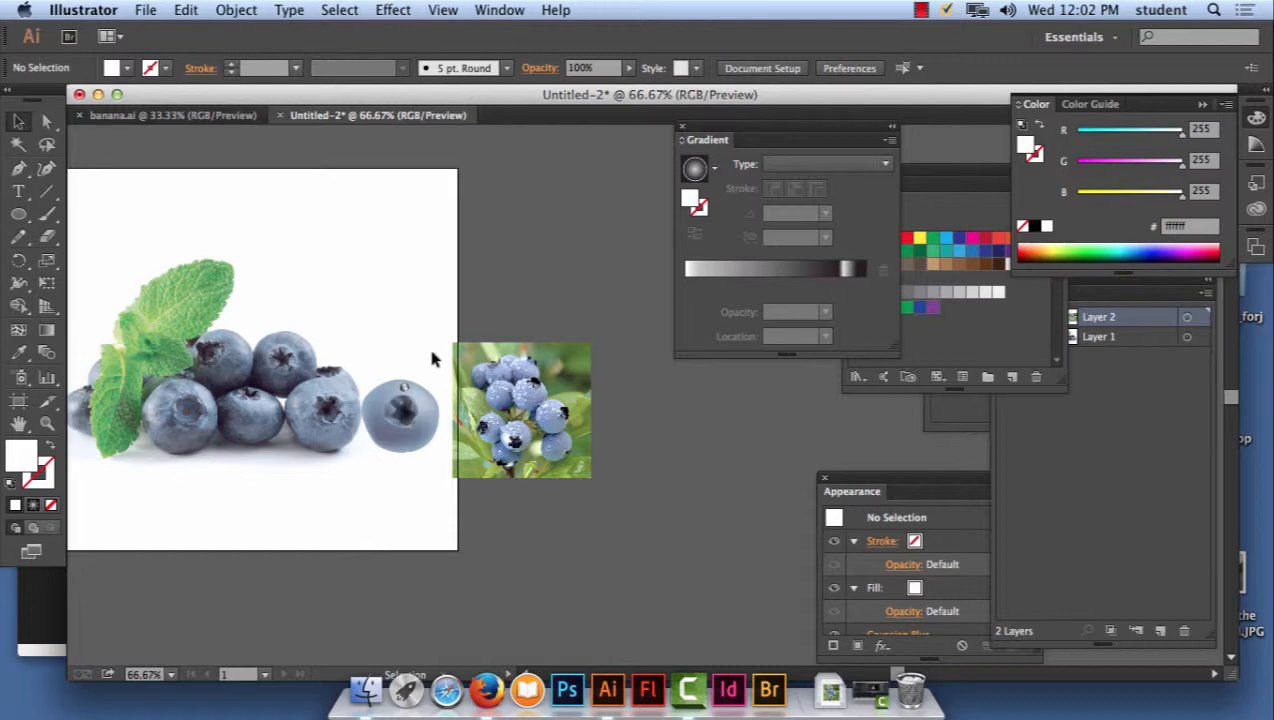
pyautogui.press('super+equal')
pyautogui.press('super+equal')
pyautogui.press('super+equal')
pyautogui.press('super+equal')
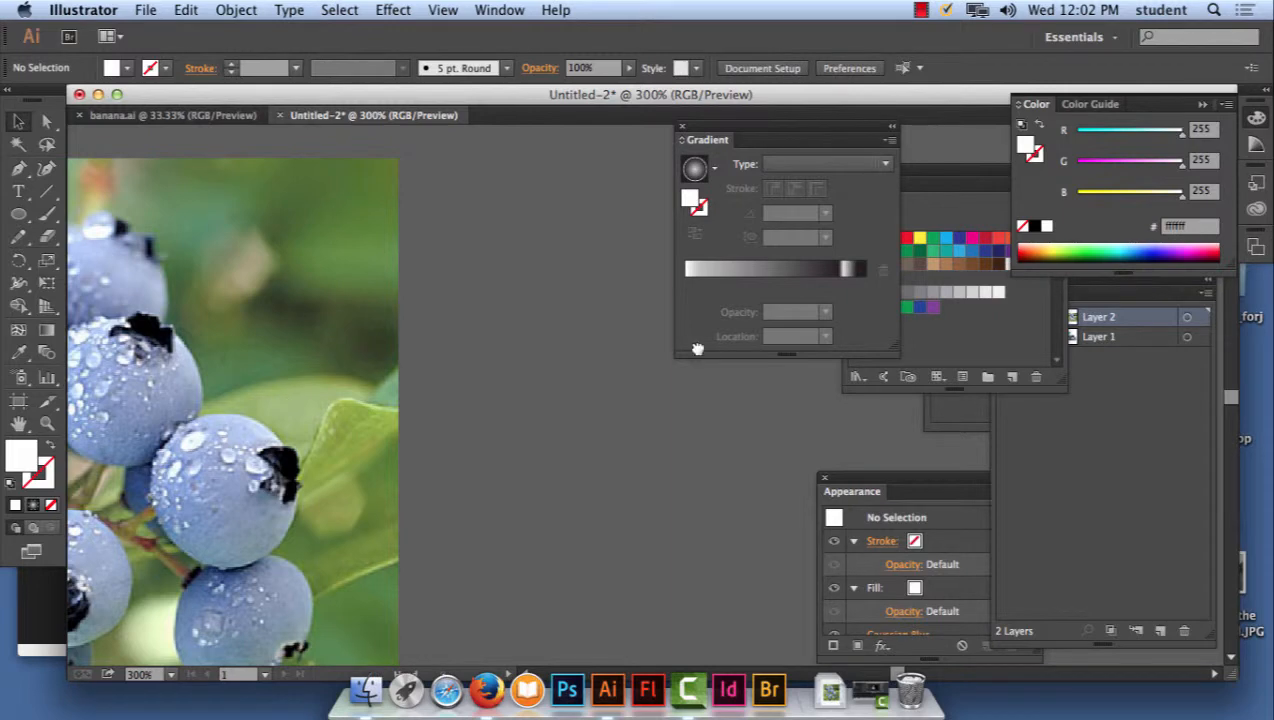
pyautogui.moveTo(698, 349)
pyautogui.mouseDown()
pyautogui.moveTo(998, 318)
pyautogui.moveTo(987, 343)
pyautogui.mouseUp()
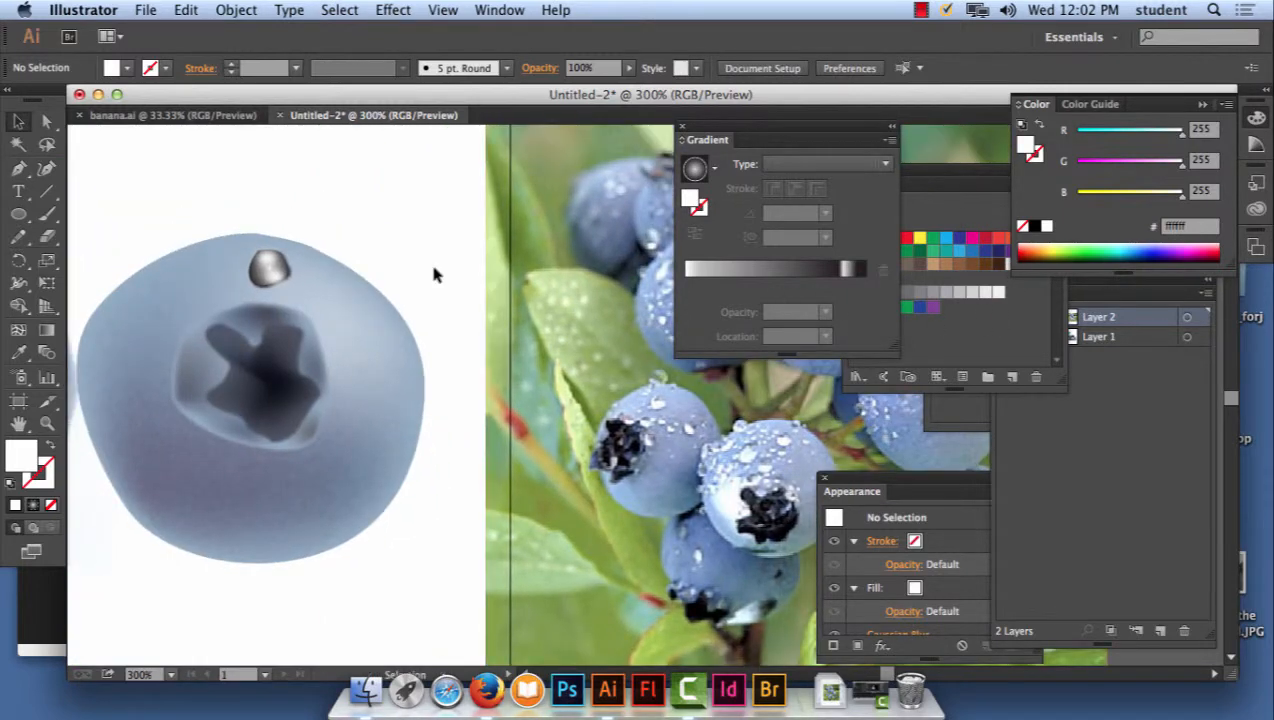
# - Try to select the droplet's stacked shapes together without the blueberry's mesh behind them
pyautogui.click(256, 285)
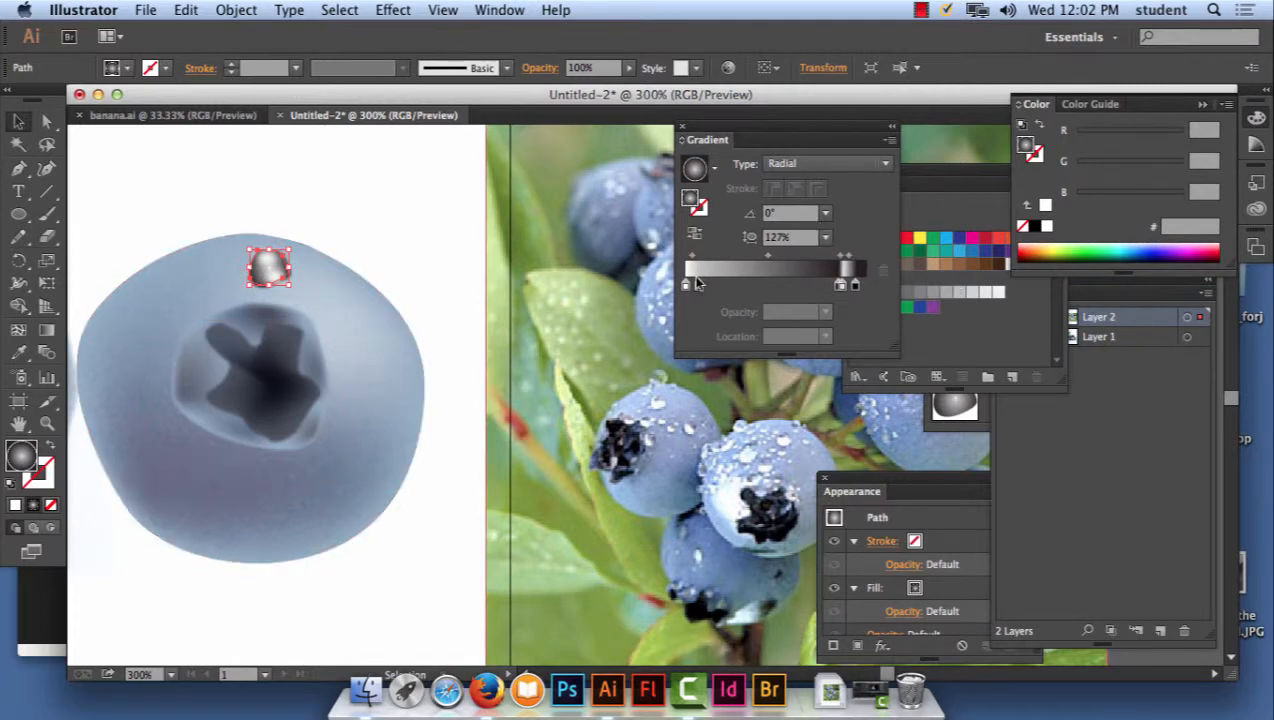
pyautogui.click(220, 185)
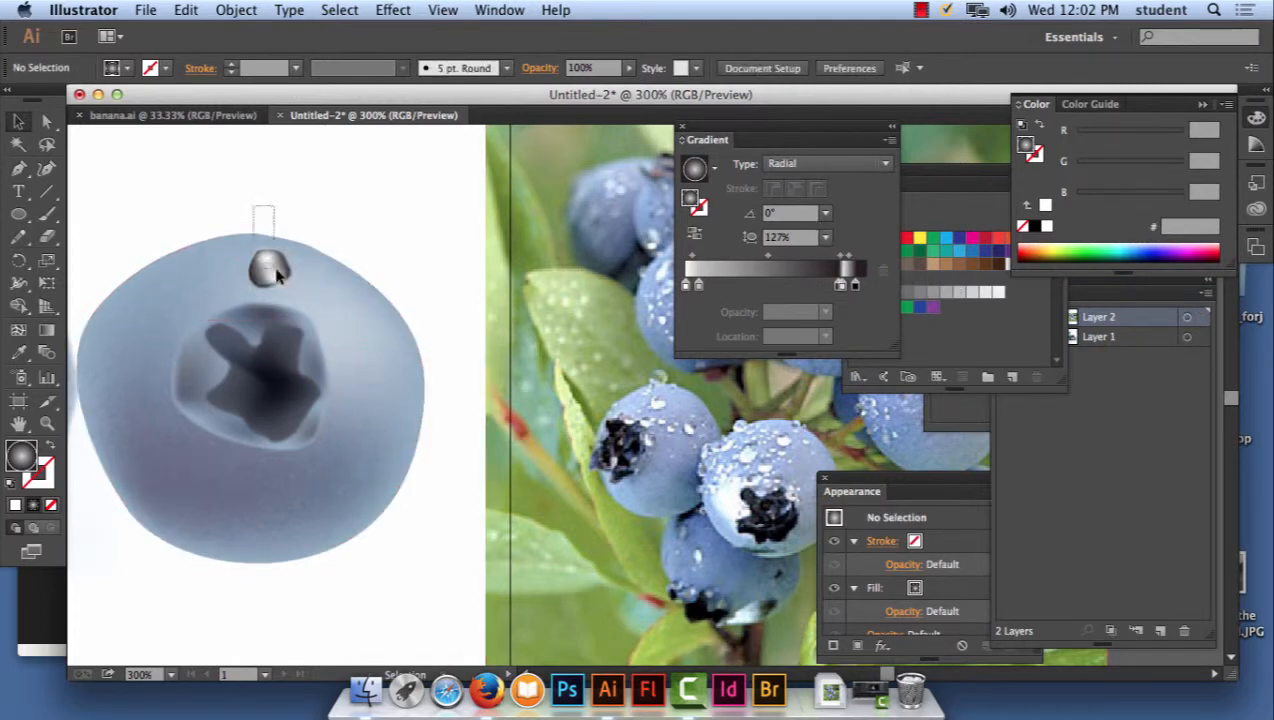
pyautogui.press('super+a')
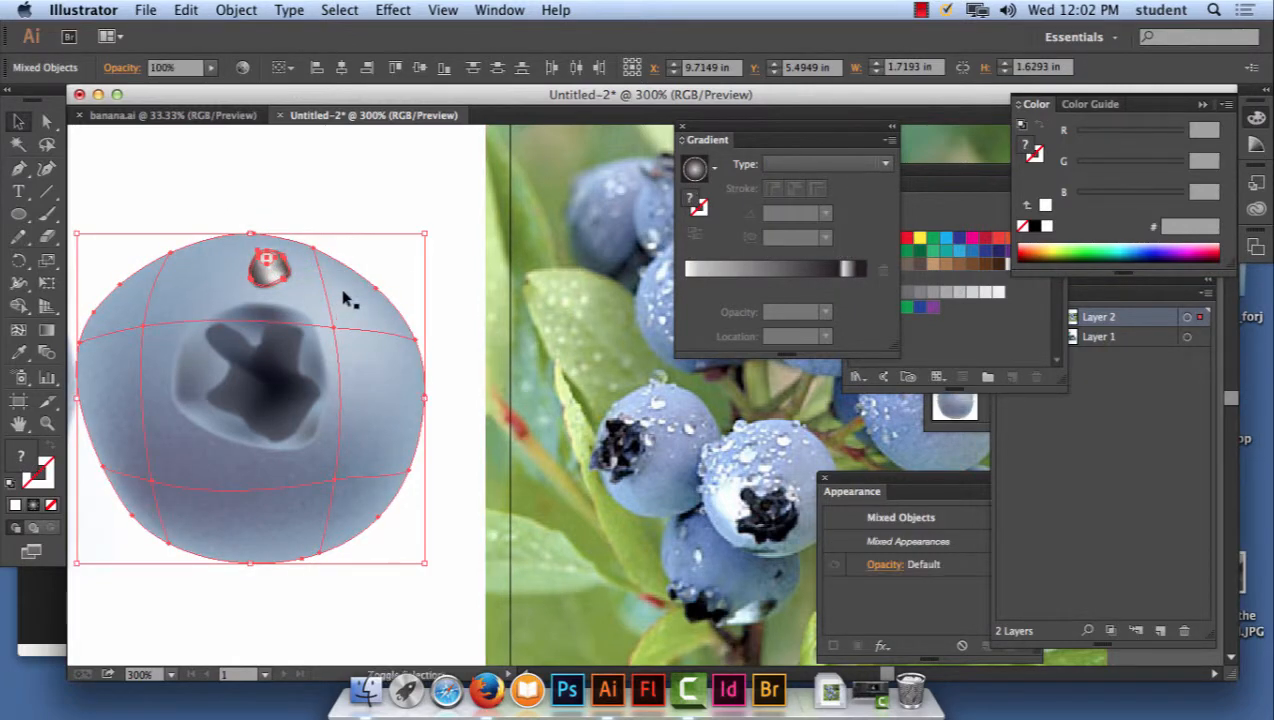
pyautogui.keyDown('shift'); pyautogui.click(306, 428); pyautogui.keyUp('shift')
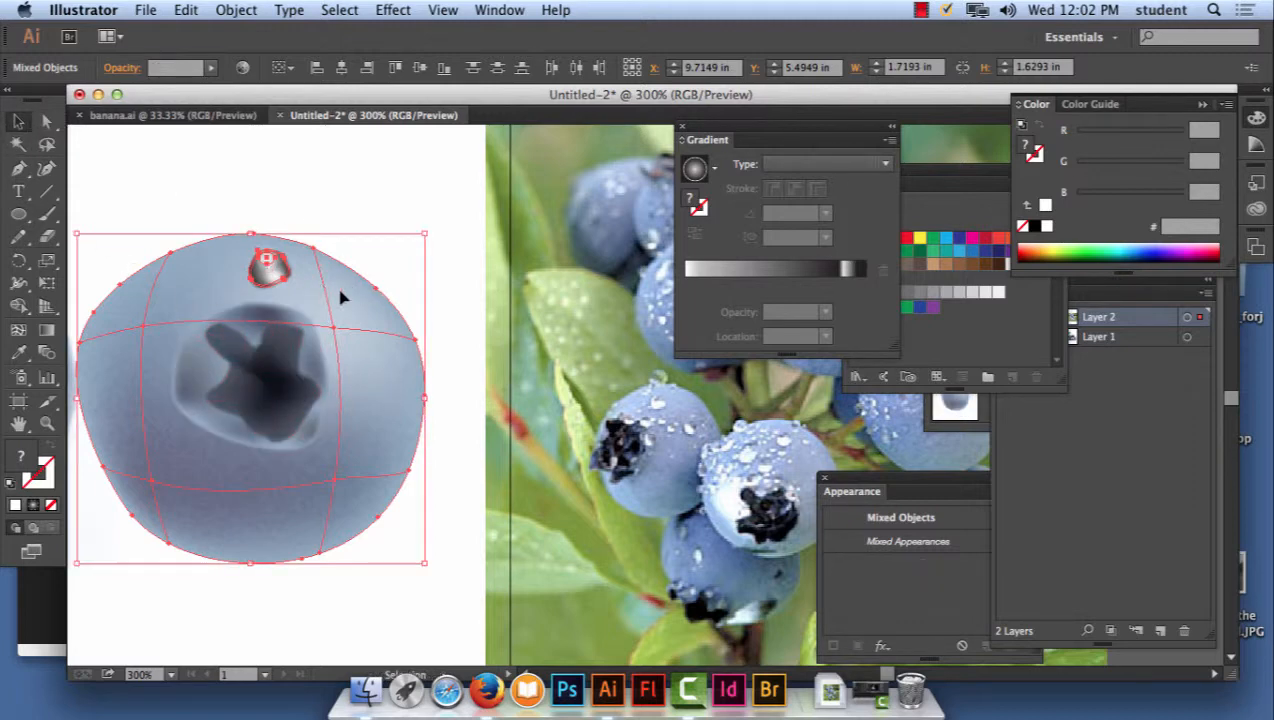
pyautogui.keyDown('shift'); pyautogui.click(371, 296); pyautogui.keyUp('shift')
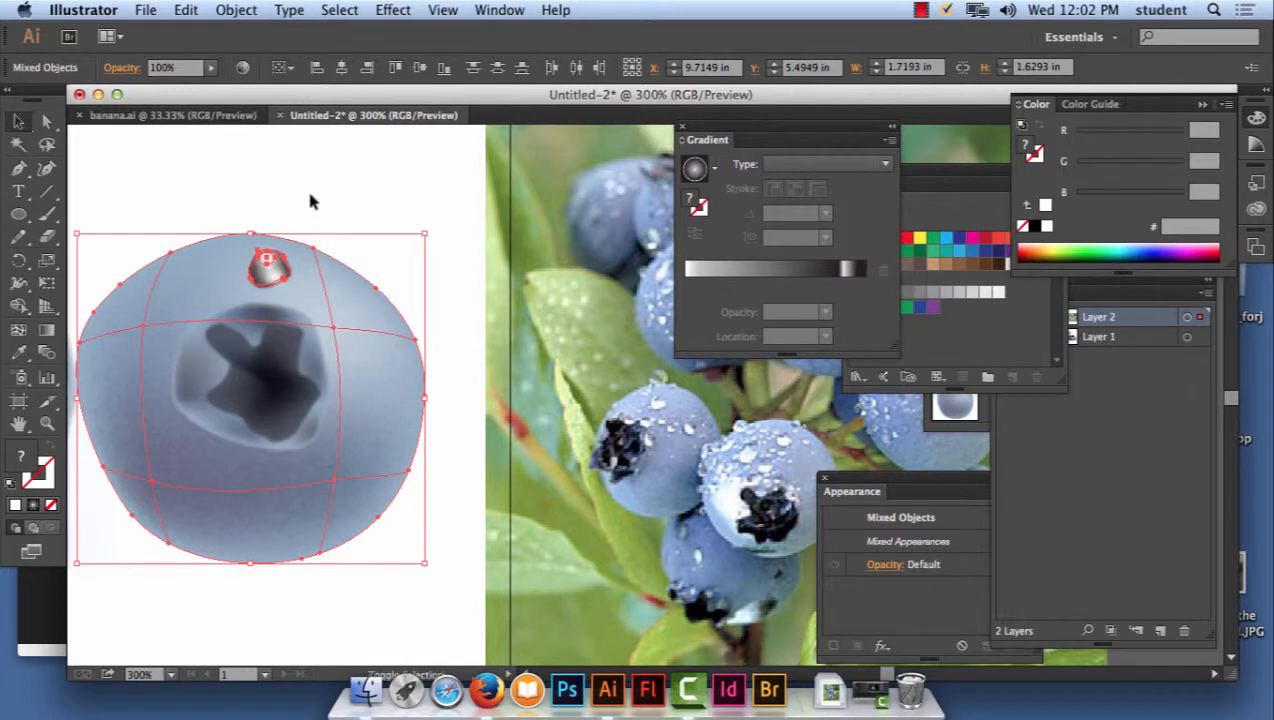
pyautogui.click(368, 194)
pyautogui.click(353, 279)
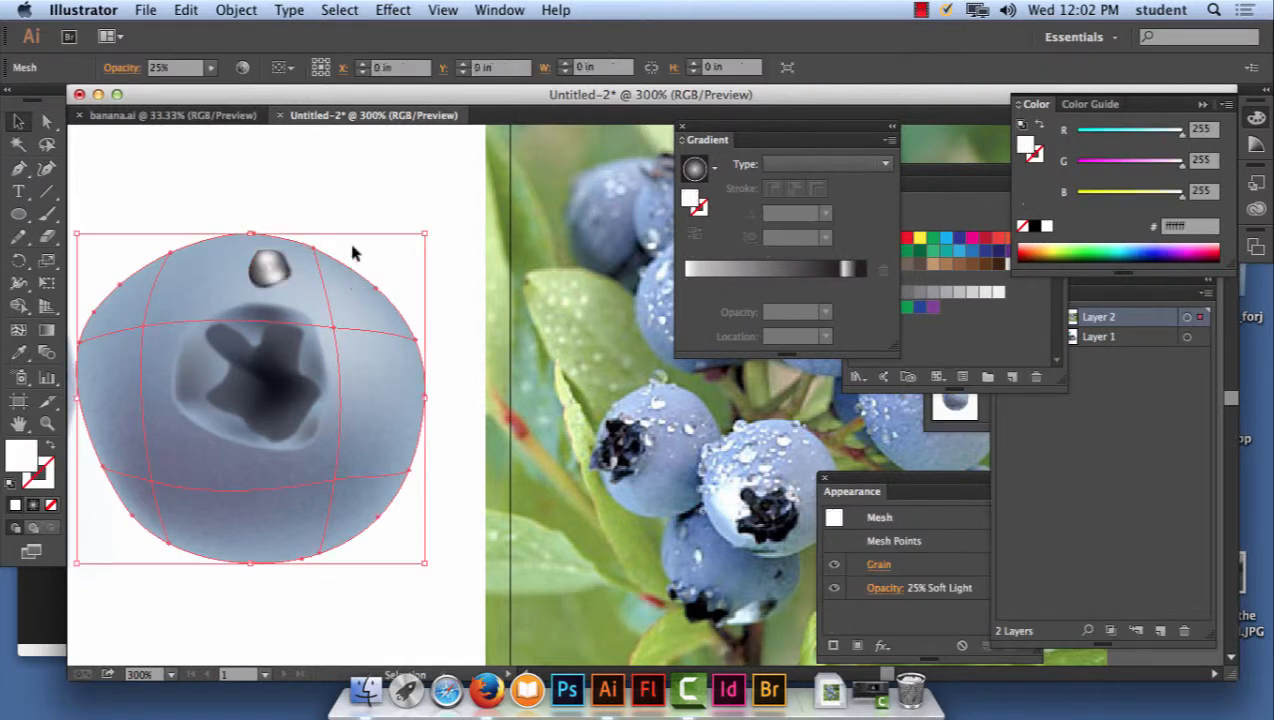
pyautogui.click(269, 266)
pyautogui.click(252, 230)
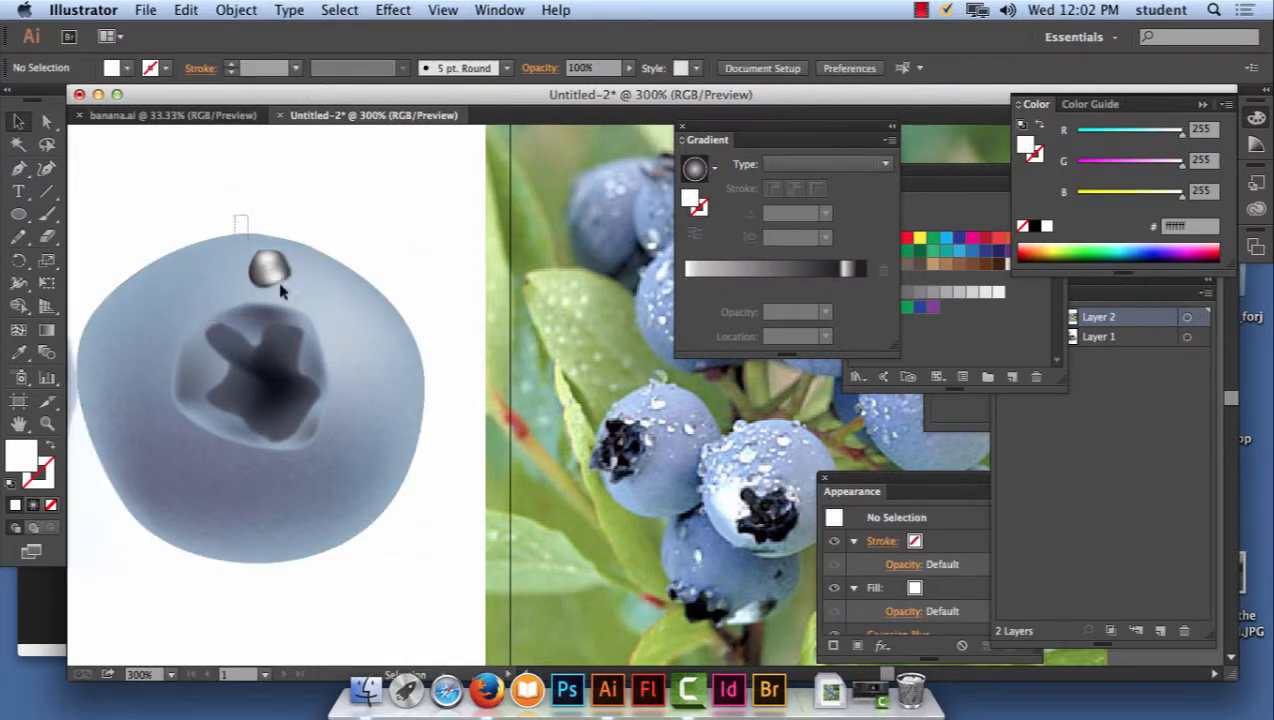
pyautogui.moveTo(291, 283); pyautogui.dragTo(293, 286)
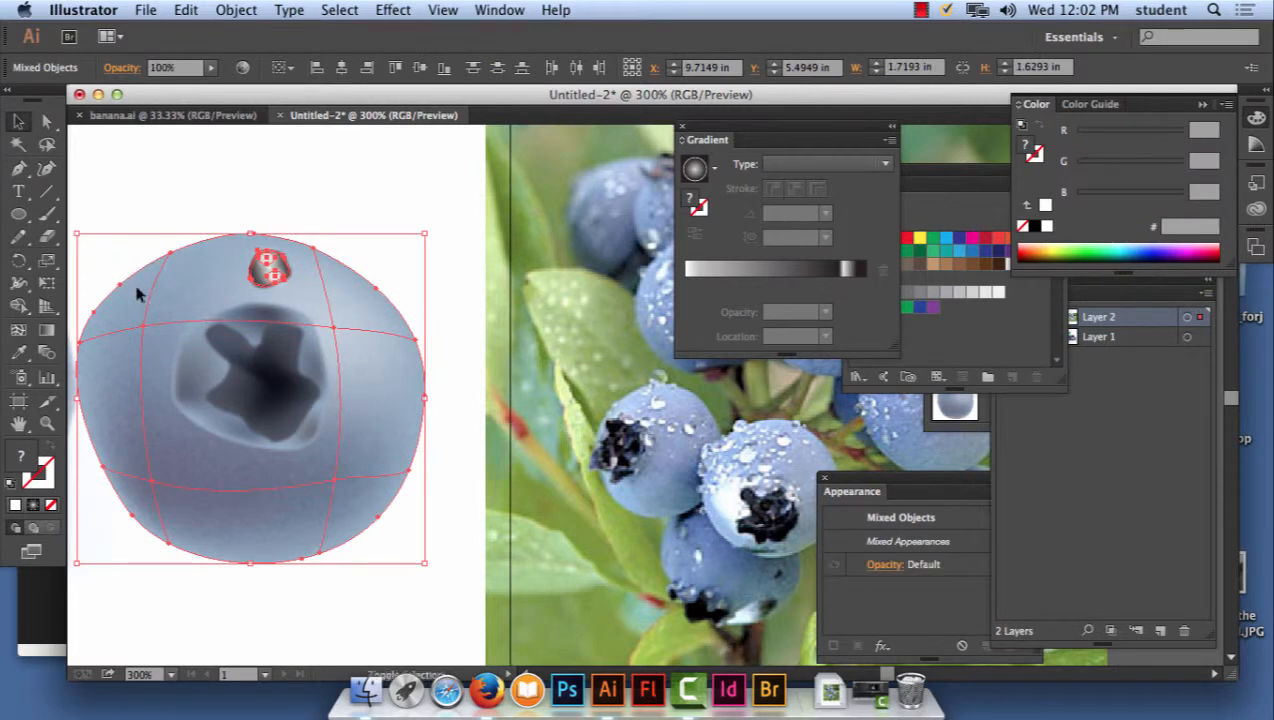
pyautogui.click(373, 532)
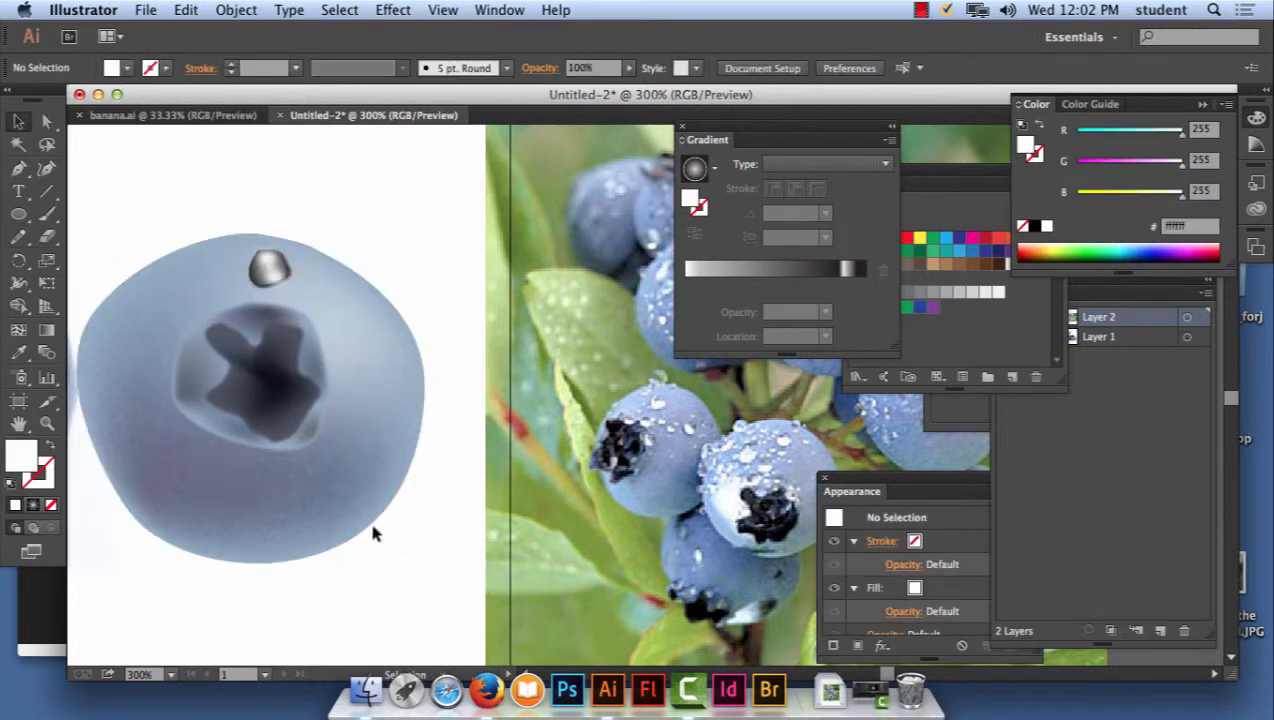
pyautogui.click(327, 244)
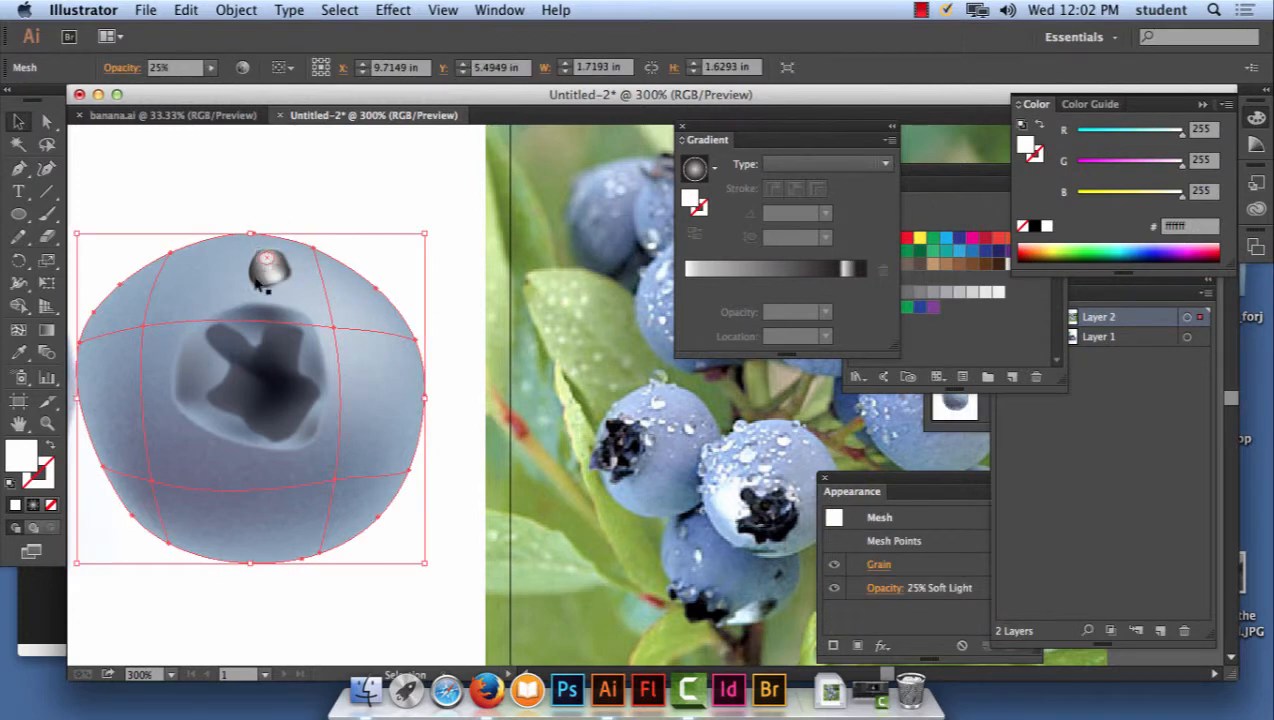
pyautogui.click(277, 191)
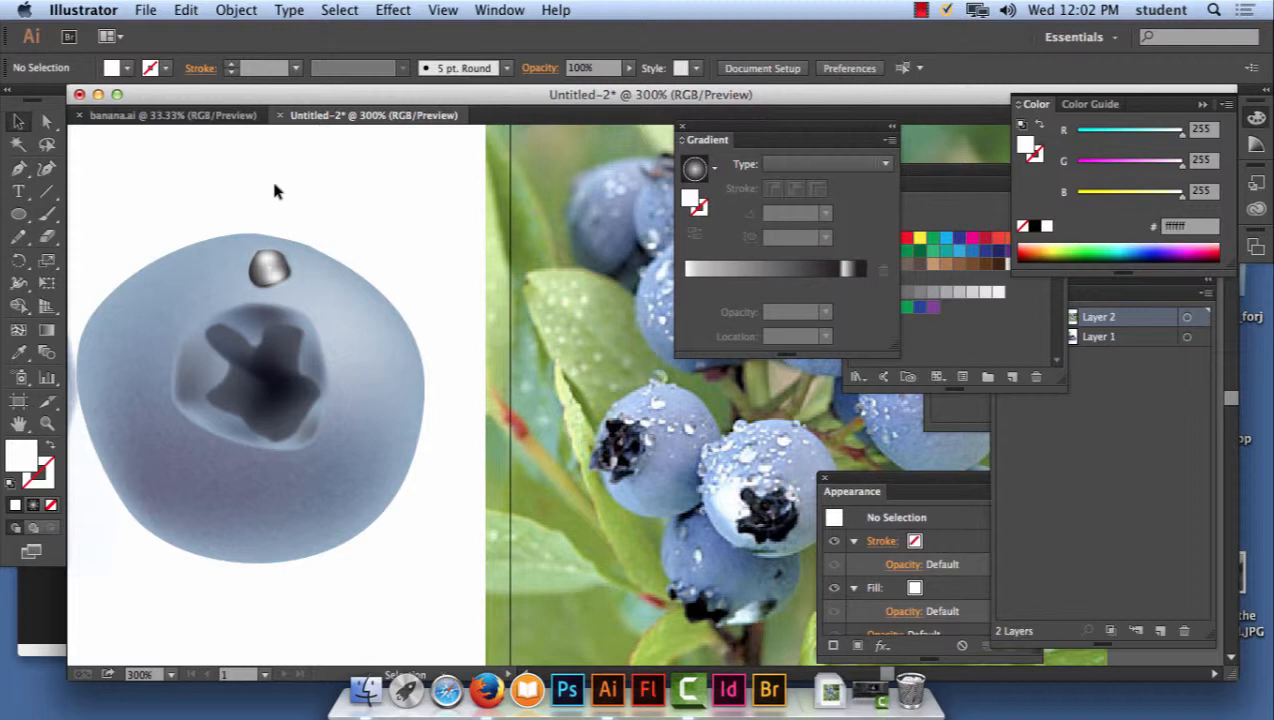
# - Set the opacity of the droplet's radial gradient shape to 51% in the Transparency settings
pyautogui.click(267, 272)
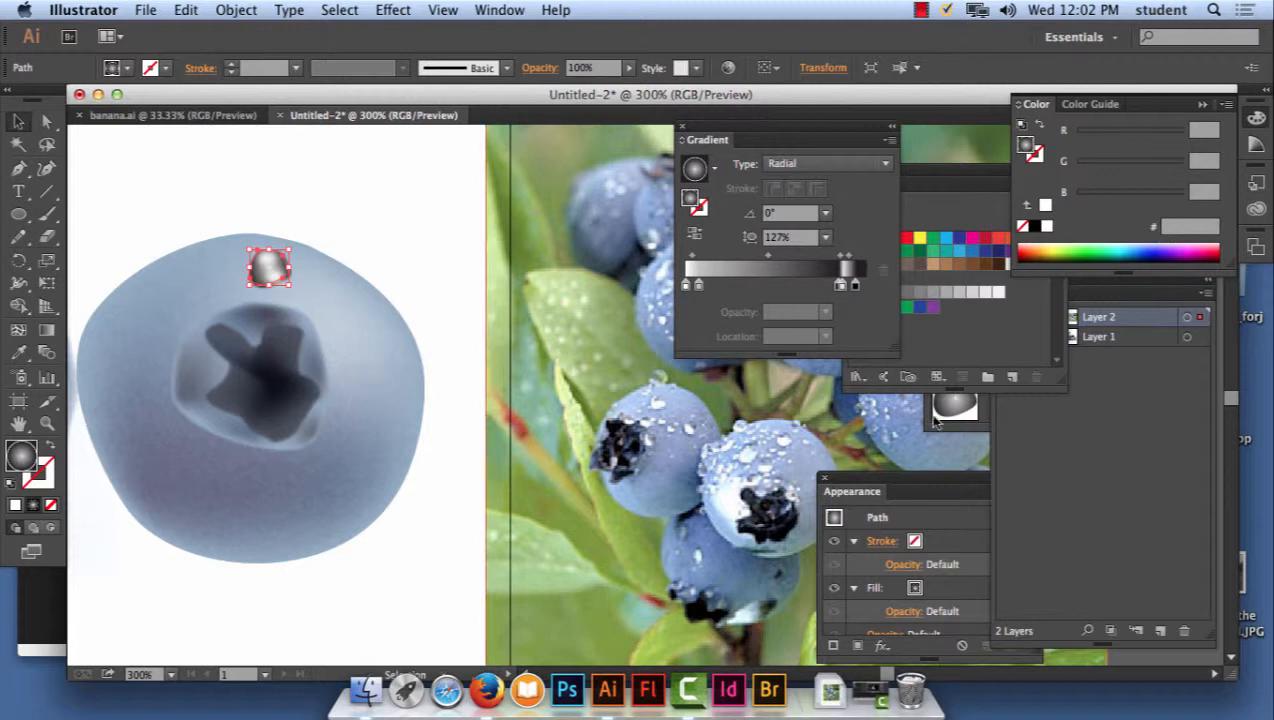
pyautogui.click(1150, 416)
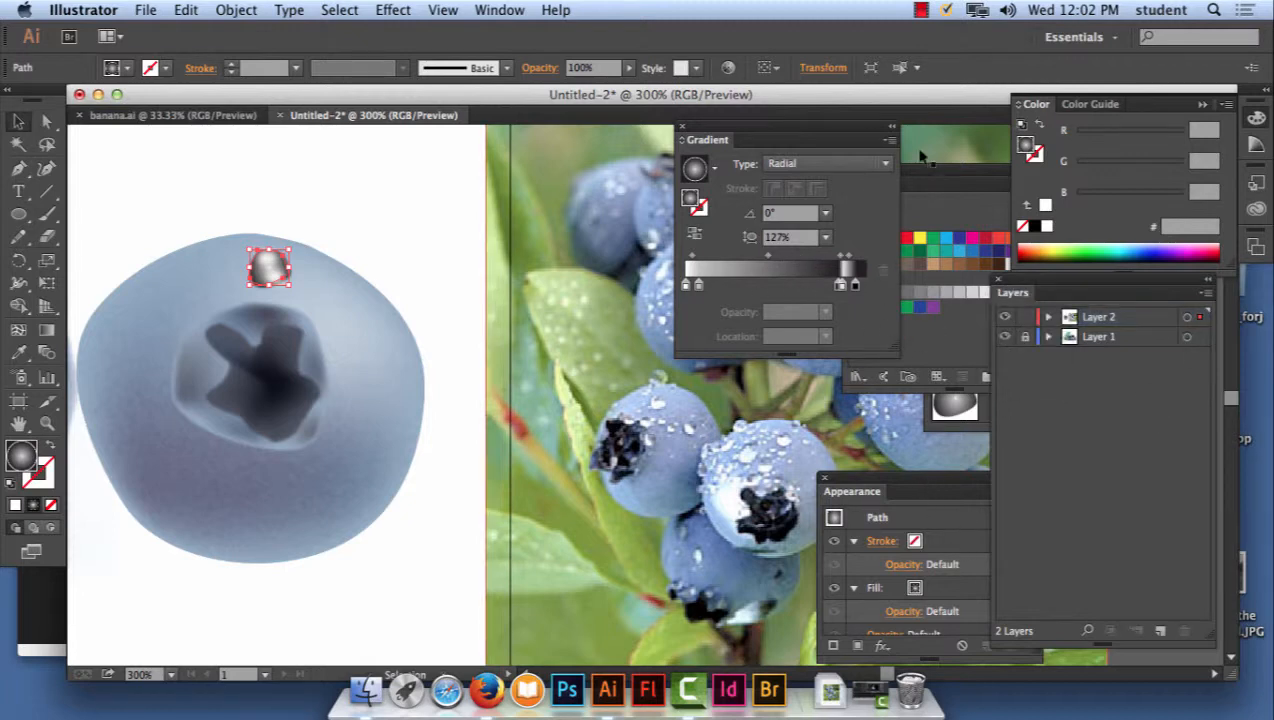
pyautogui.click(935, 177)
pyautogui.click(500, 10)
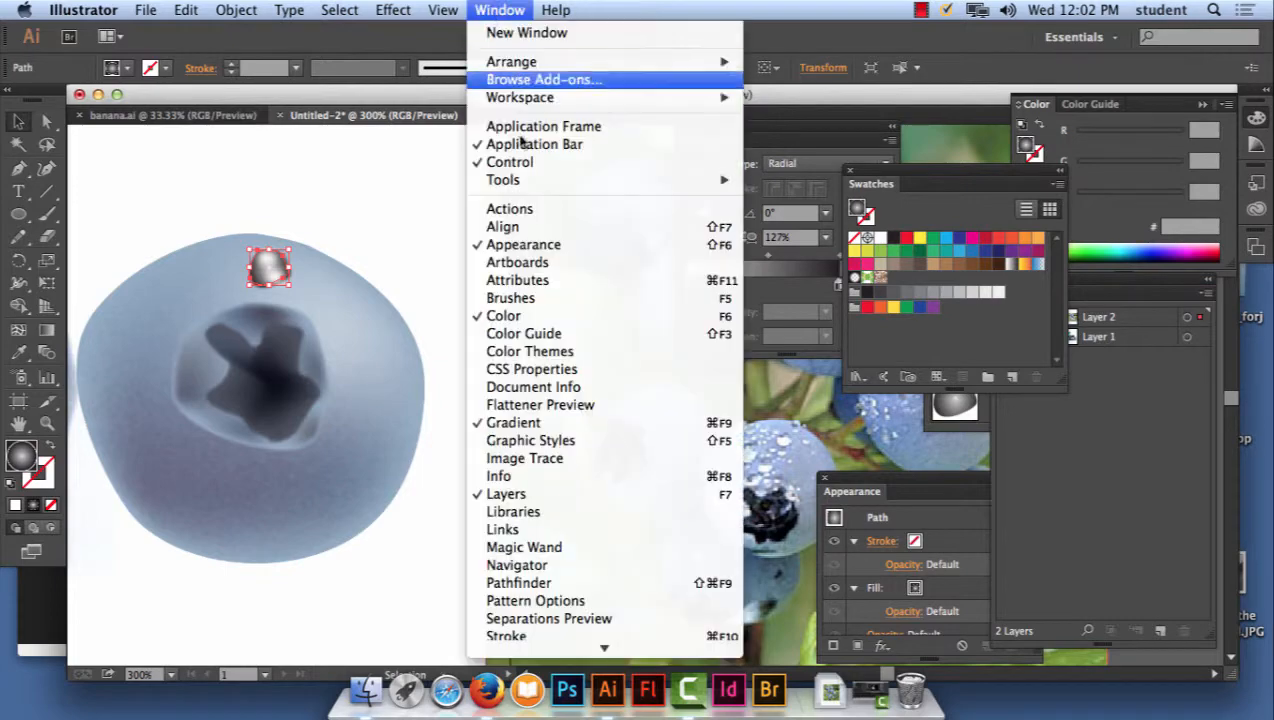
pyautogui.scroll(-5, 532, 500)
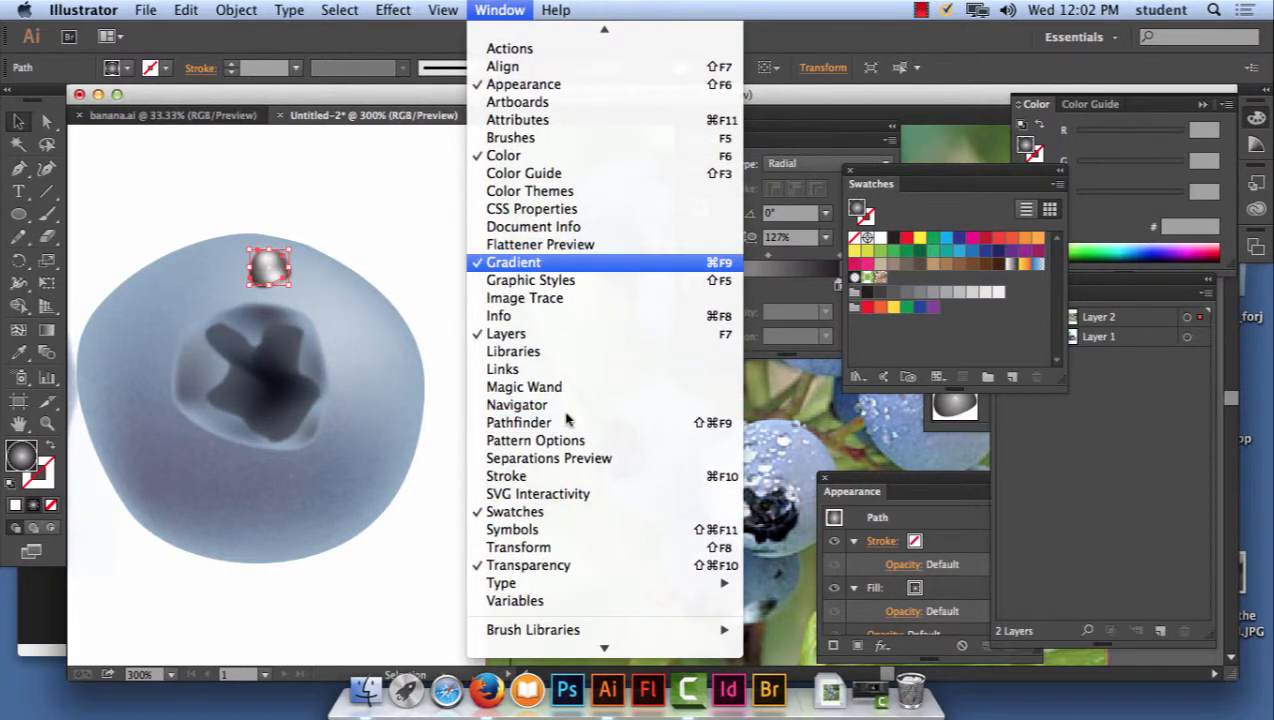
pyautogui.click(560, 568)
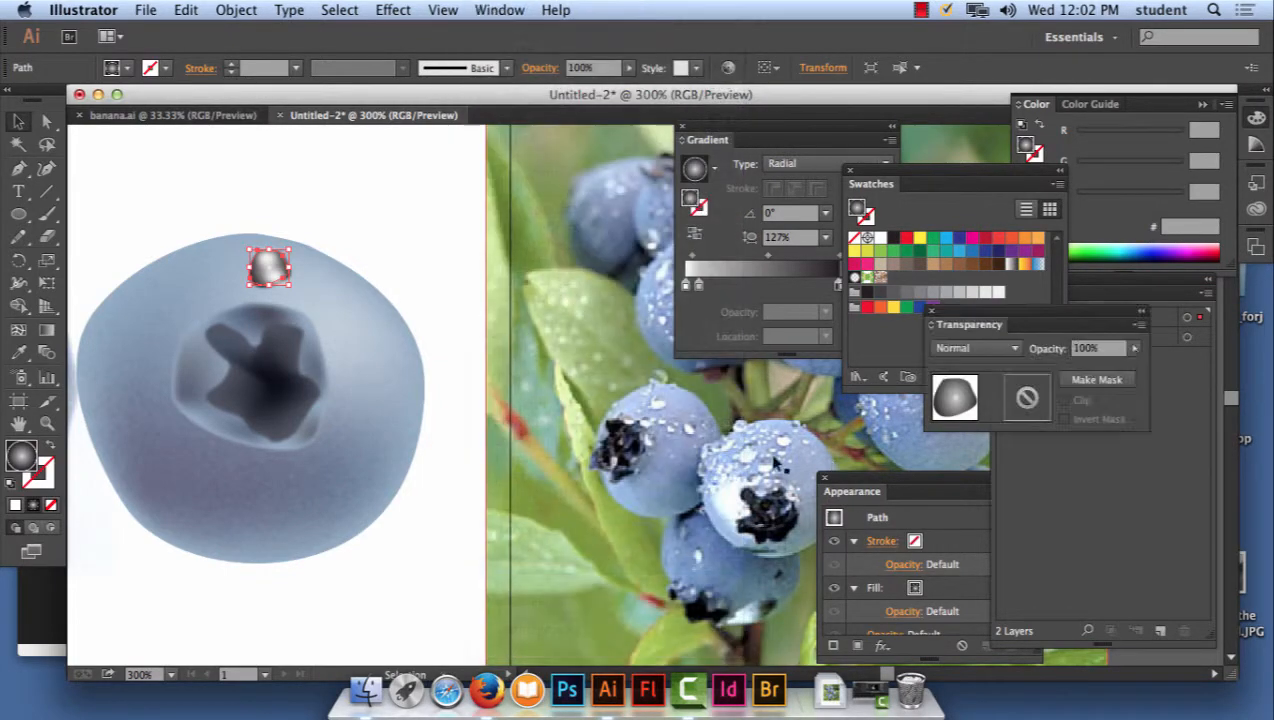
pyautogui.moveTo(960, 318); pyautogui.dragTo(466, 188)
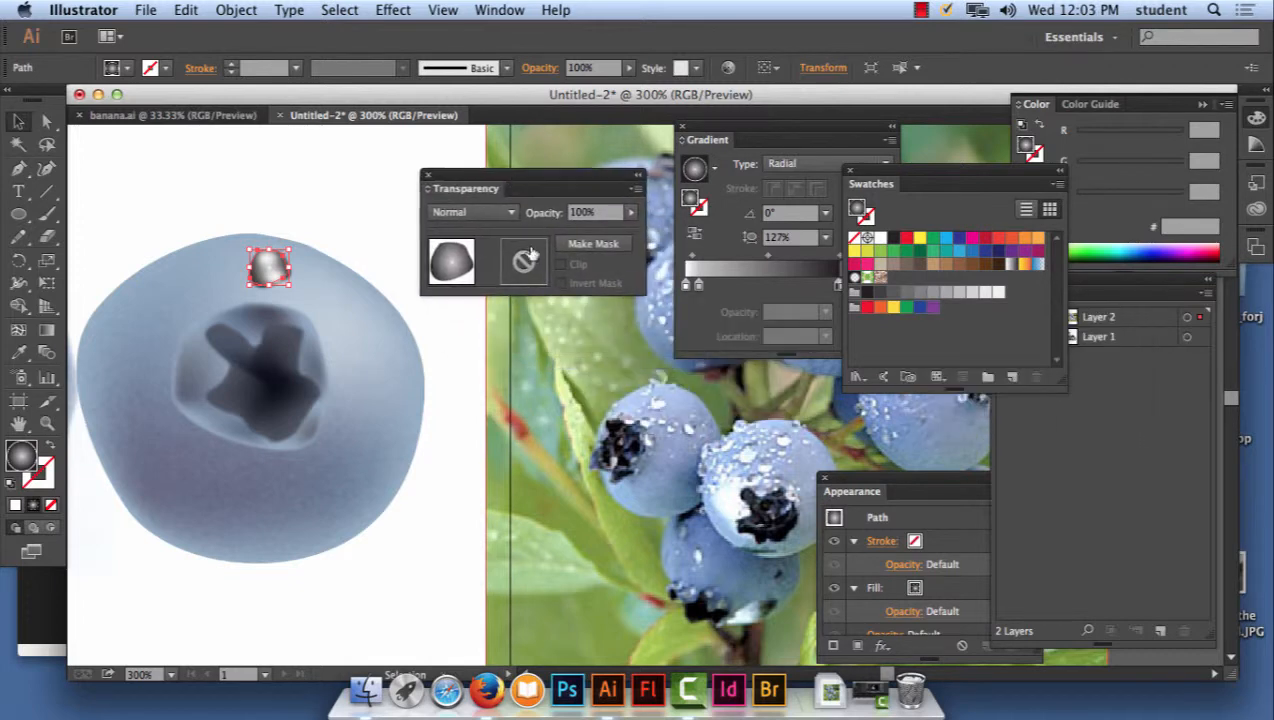
pyautogui.click(630, 212)
pyautogui.moveTo(630, 232); pyautogui.dragTo(592, 232)
pyautogui.click(337, 233)
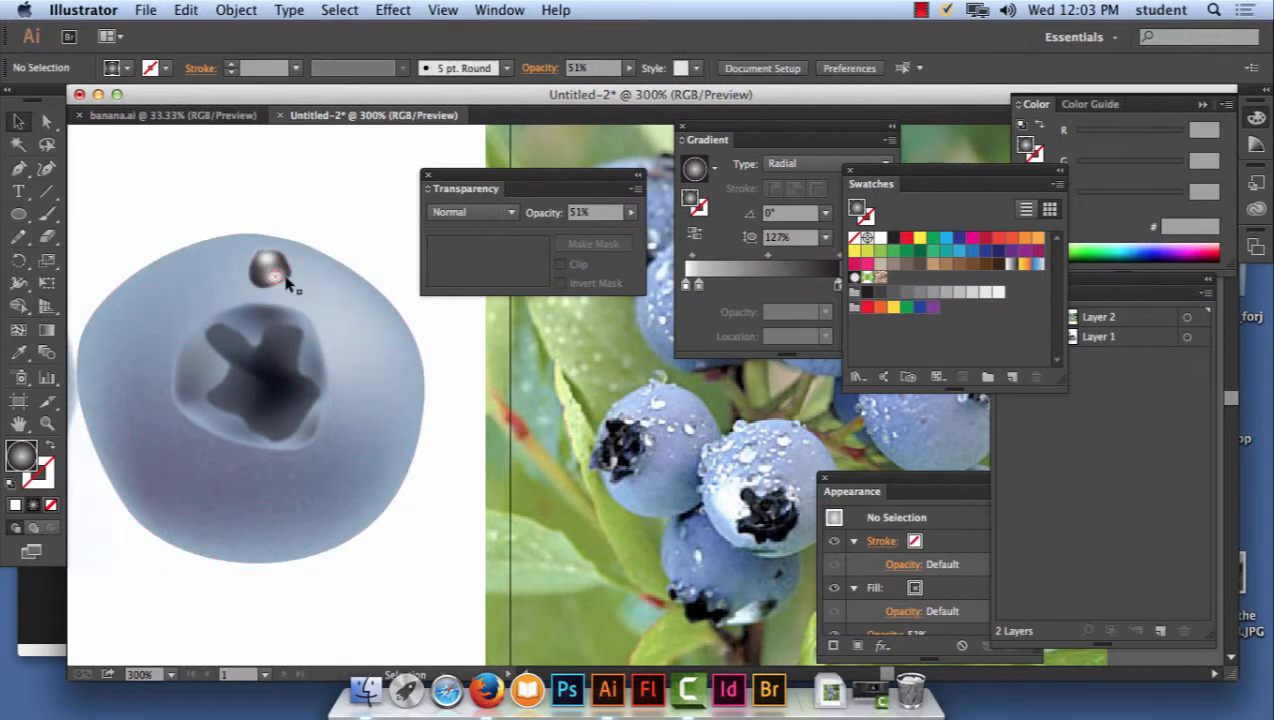
# - Isolate the droplet in a close view and select the blurred dark shape behind it
pyautogui.click(277, 275)
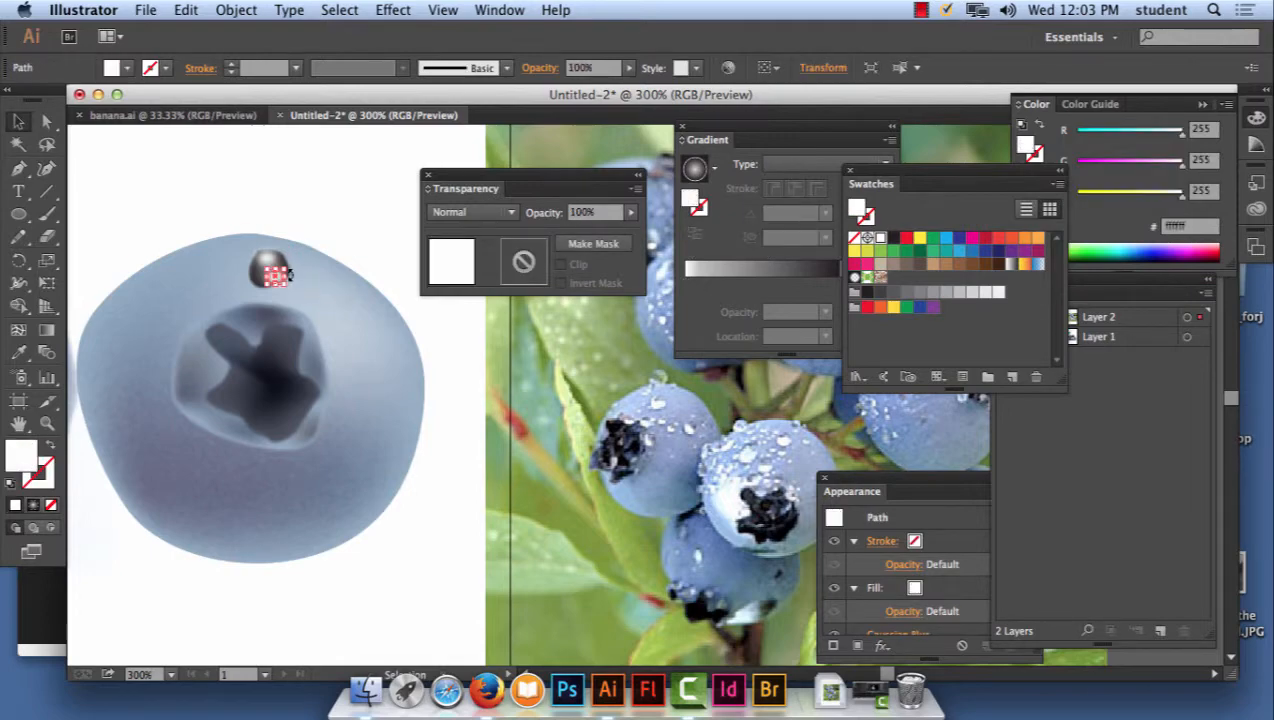
pyautogui.press('super+equal')
pyautogui.press('super+equal')
pyautogui.press('super+equal')
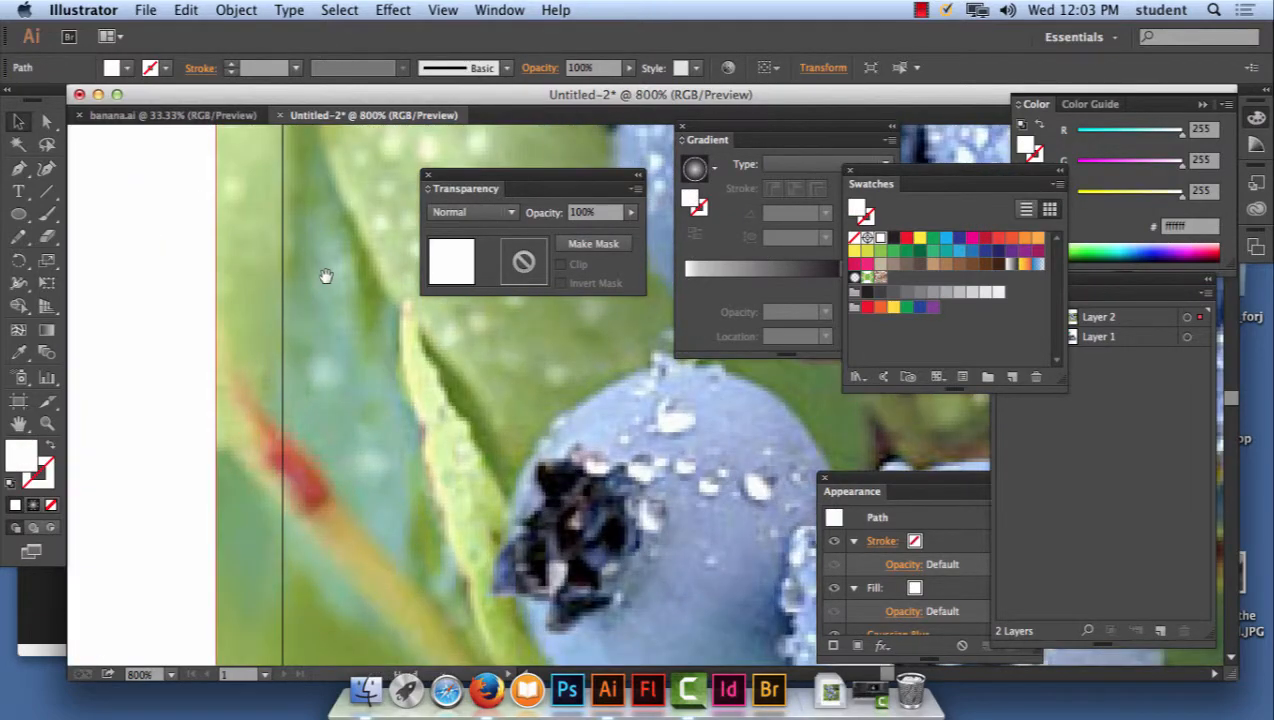
pyautogui.moveTo(327, 276); pyautogui.dragTo(489, 378)
pyautogui.moveTo(68, 217); pyautogui.dragTo(380, 352)
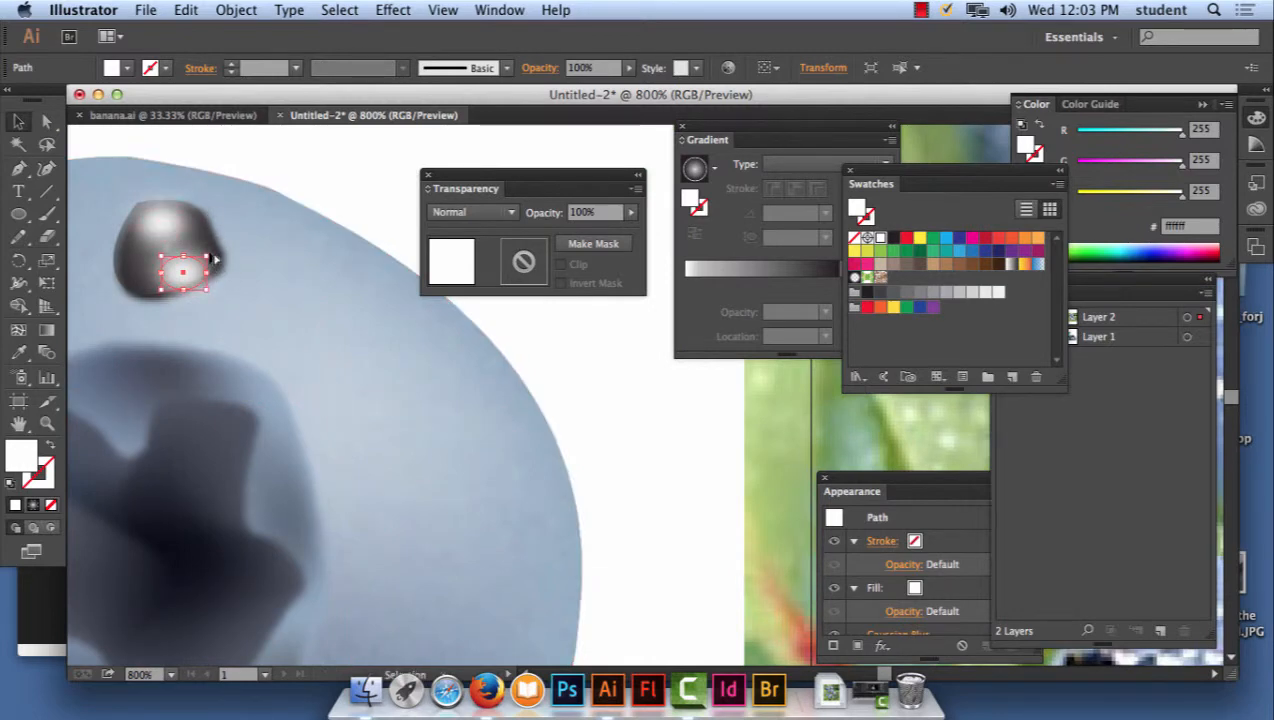
pyautogui.press('a')
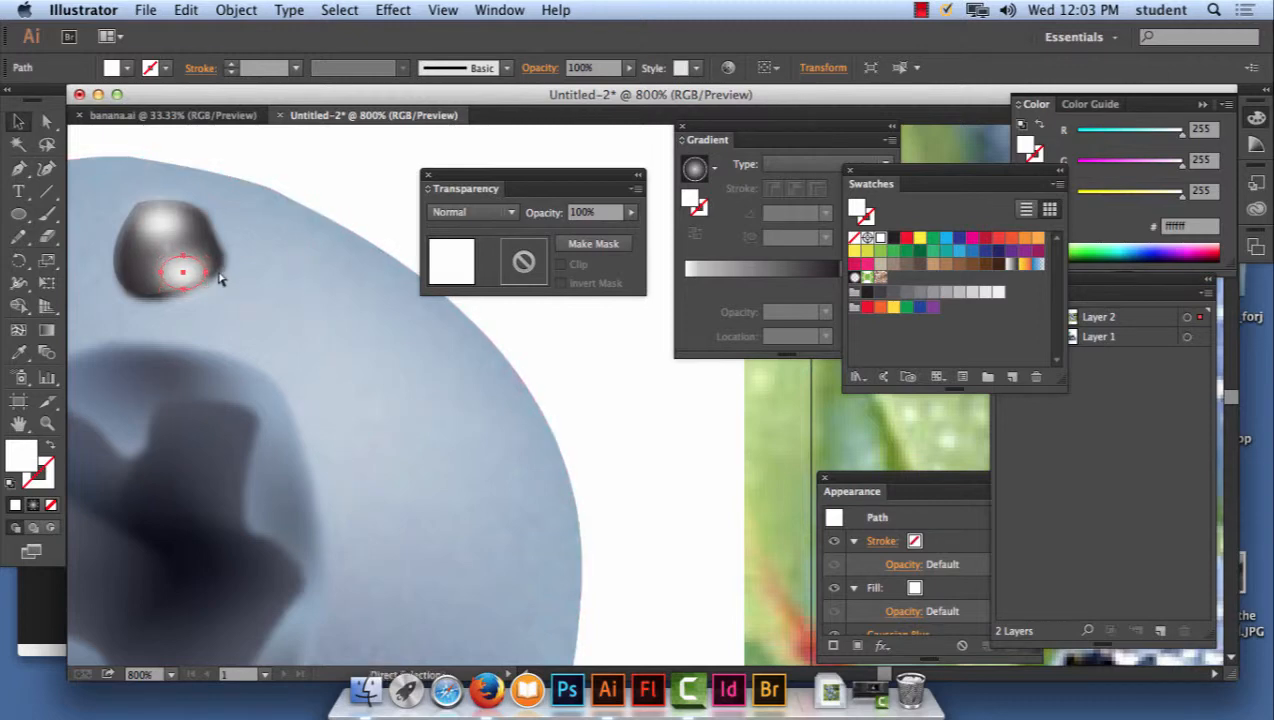
pyautogui.keyDown('super'); pyautogui.click(200, 237); pyautogui.keyUp('super')
pyautogui.keyDown('super'); pyautogui.click(199, 260); pyautogui.keyUp('super')
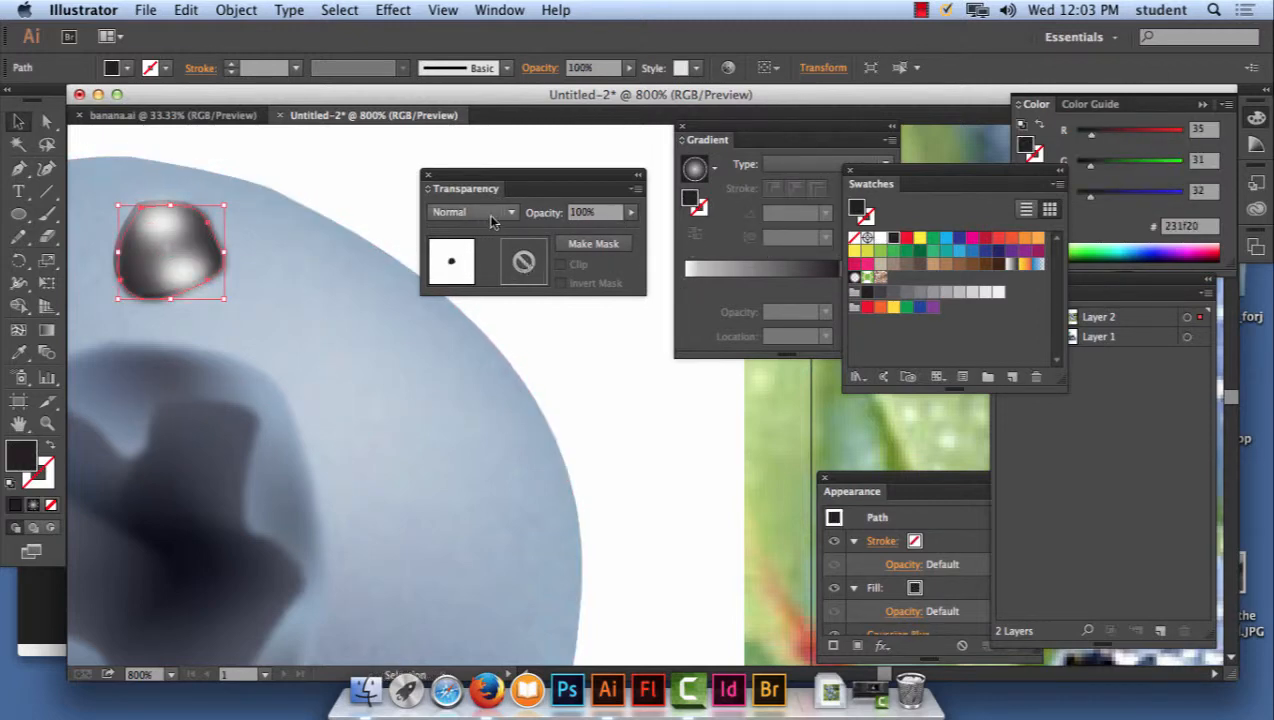
pyautogui.click(592, 243)
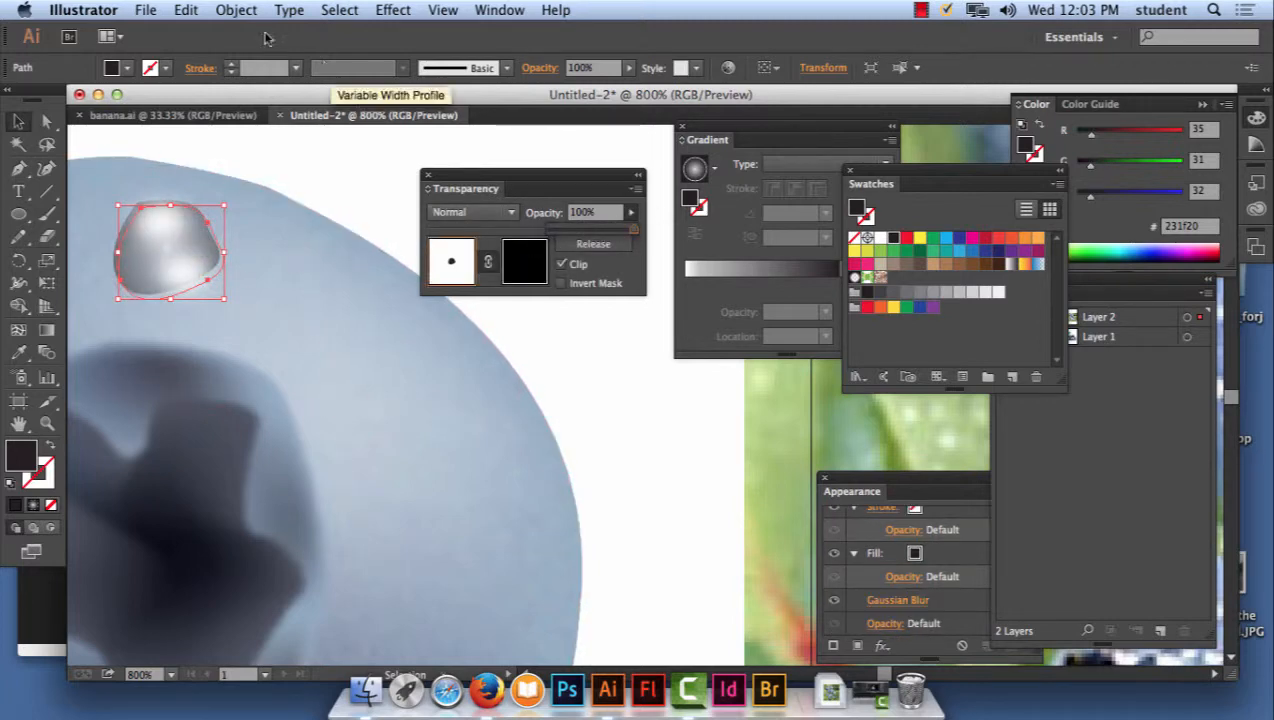
pyautogui.click(184, 10)
pyautogui.click(240, 28)
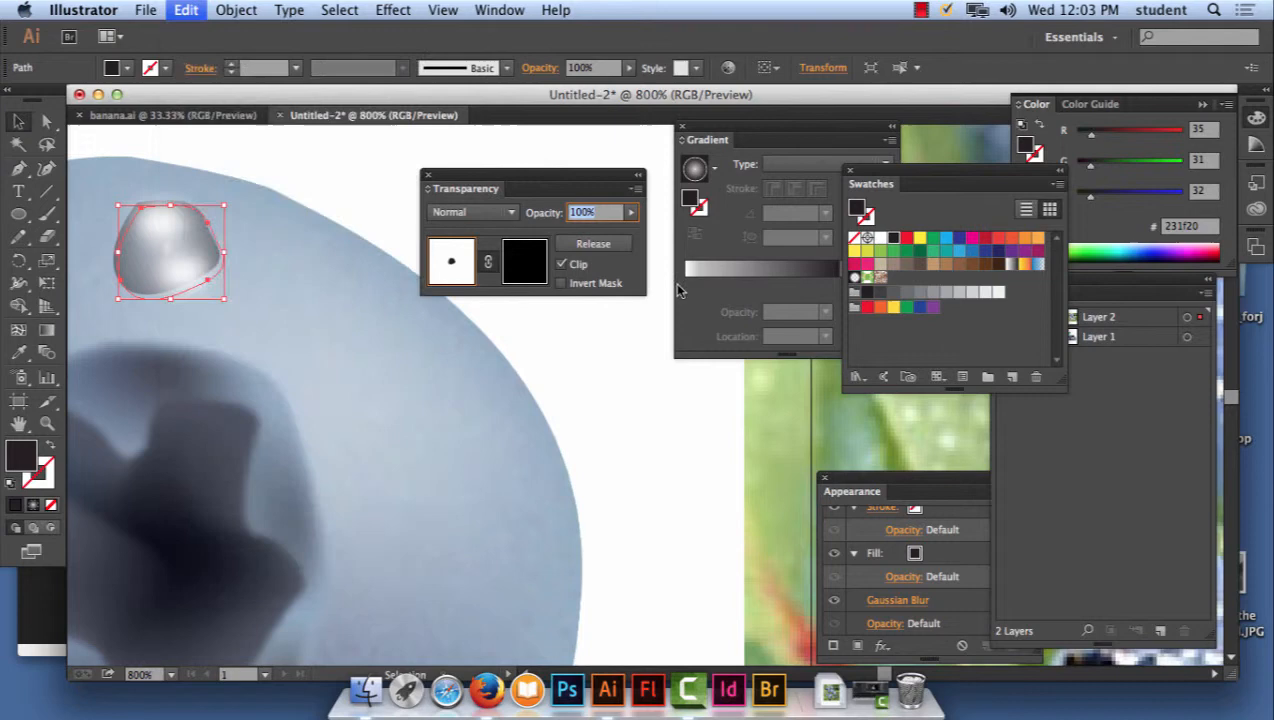
# - Reduce the opacity of the droplet's blurred dark shape to 35%
pyautogui.click(630, 212)
pyautogui.moveTo(635, 236); pyautogui.dragTo(578, 233)
pyautogui.click(388, 174)
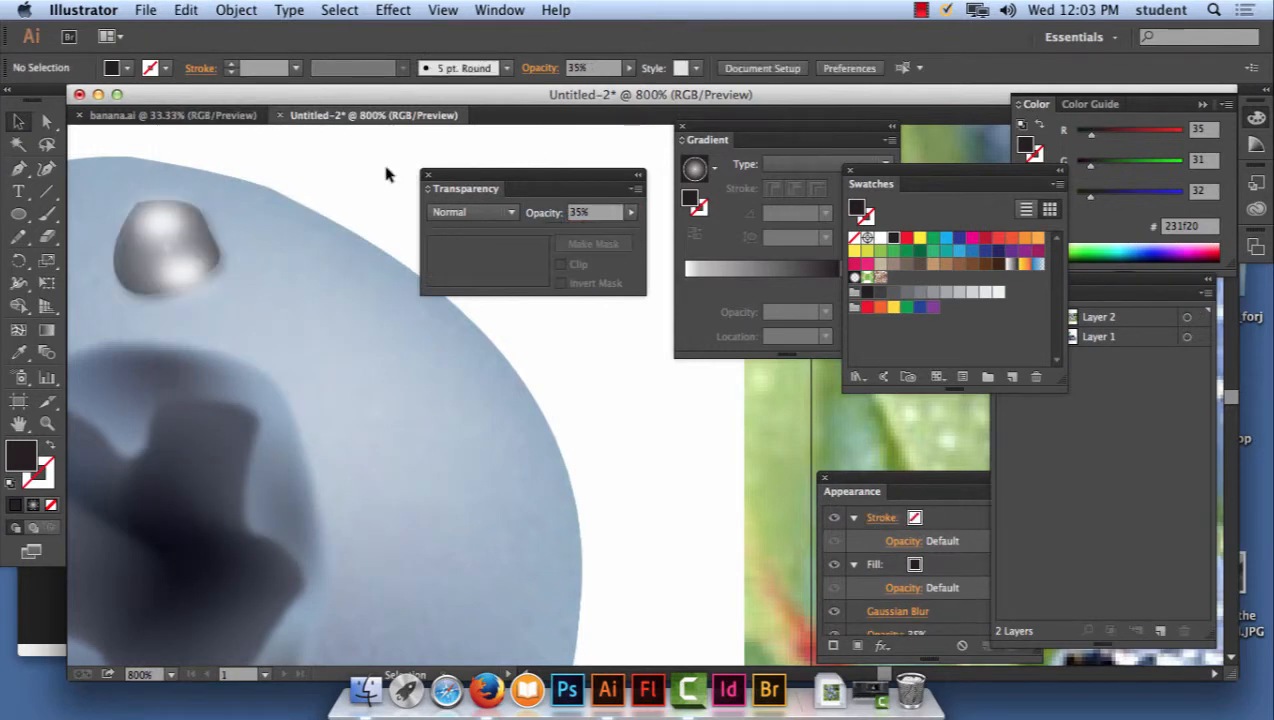
# - Copy the whole blueberry with its droplet and create a new landscape Letter document, 11 by 8.5 inches in RGB
pyautogui.press('super+minus')
pyautogui.press('super+minus')
pyautogui.press('super+minus')
pyautogui.press('super+minus')
pyautogui.press('super+minus')
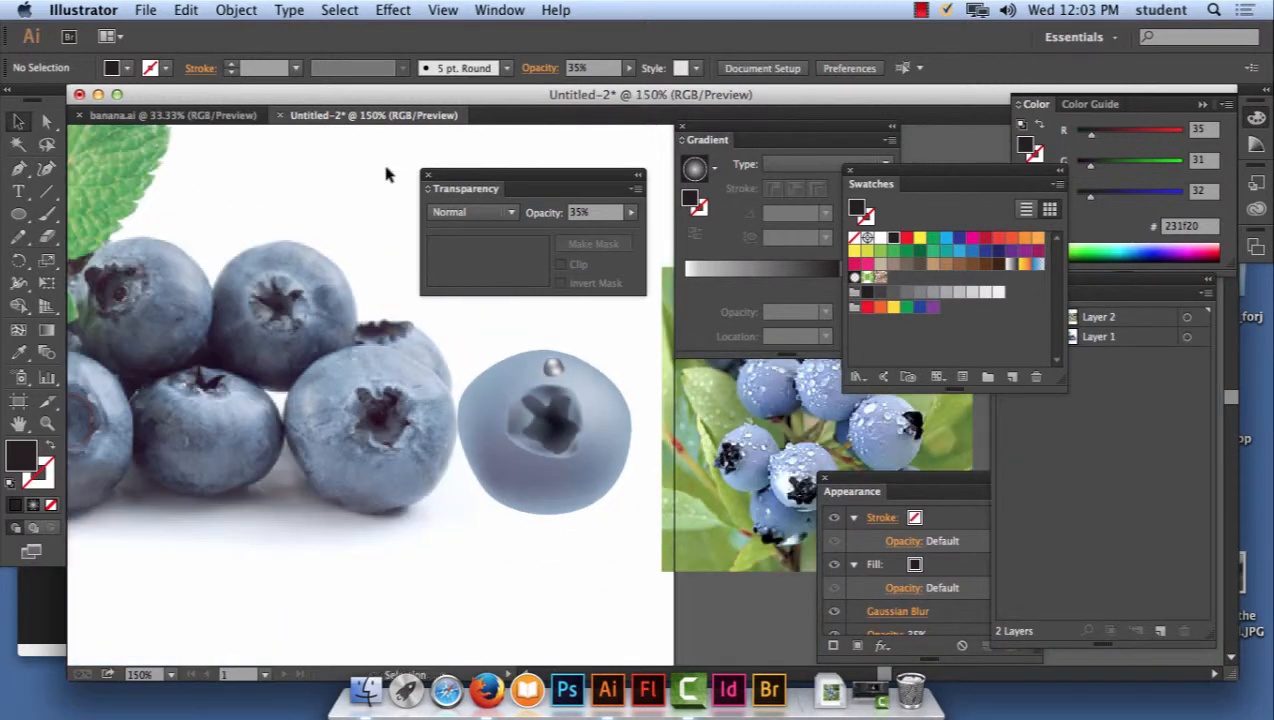
pyautogui.moveTo(505, 317); pyautogui.dragTo(636, 547)
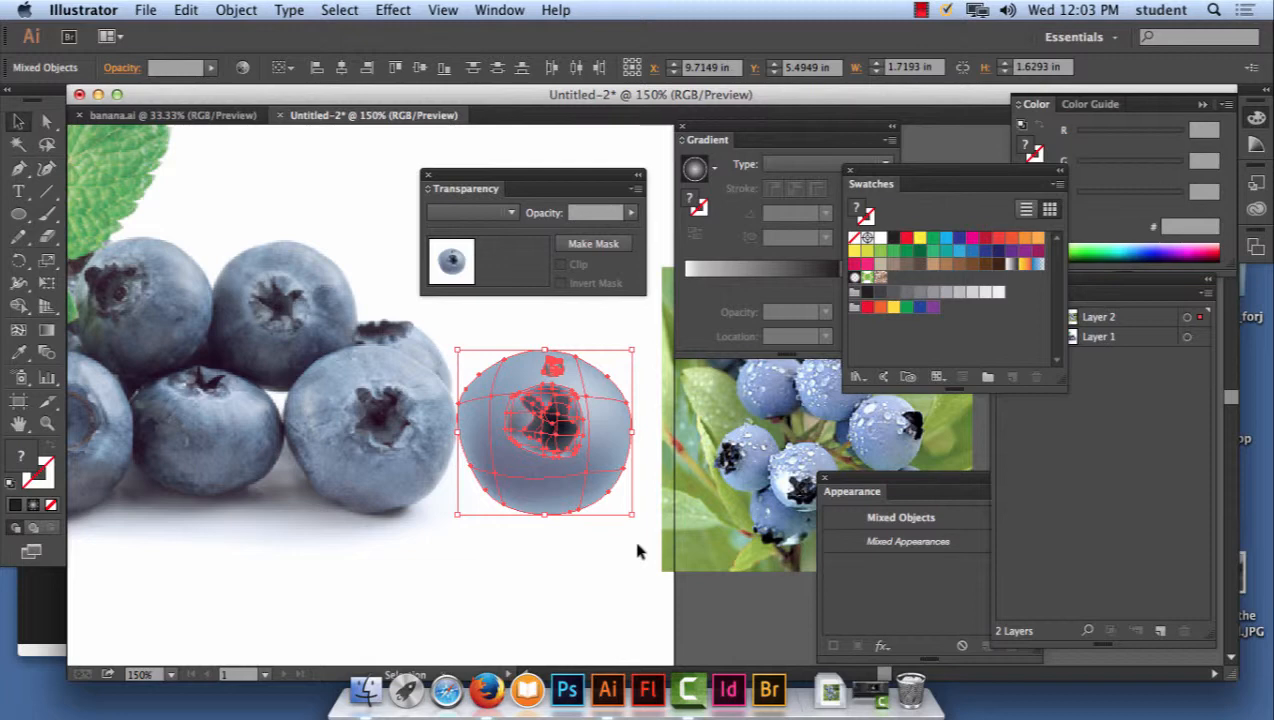
pyautogui.click(147, 10)
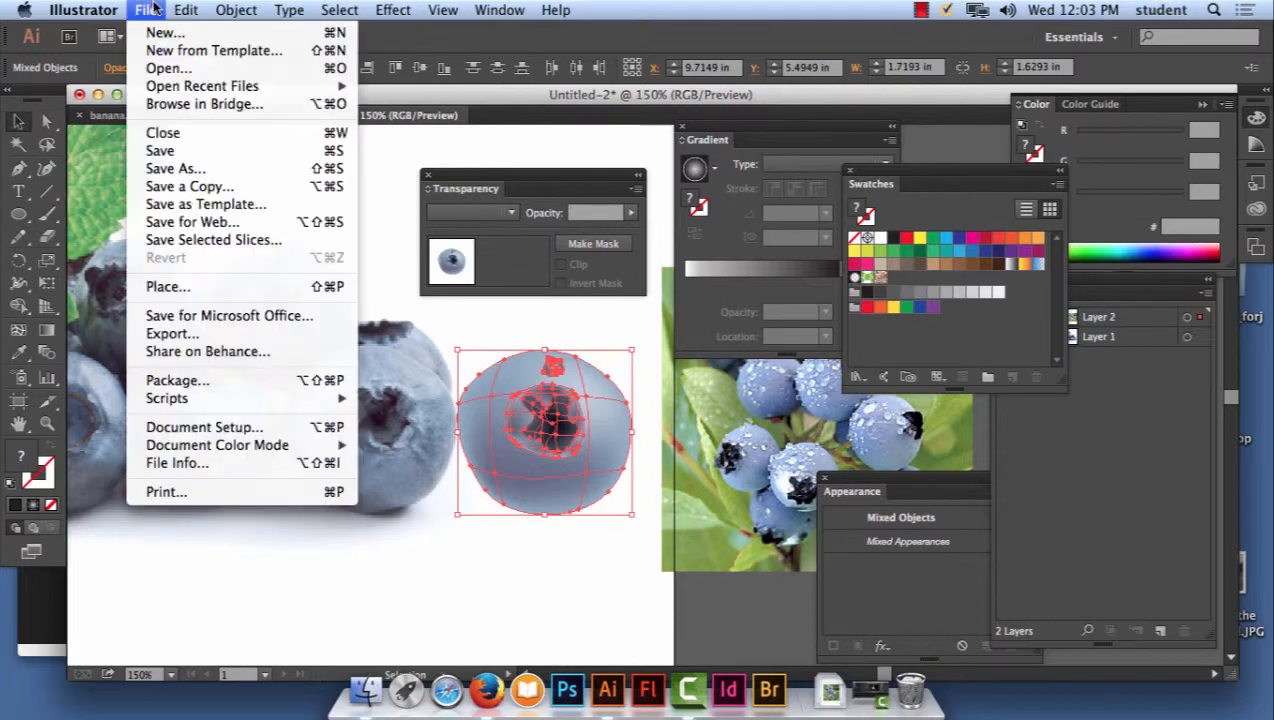
pyautogui.click(150, 30)
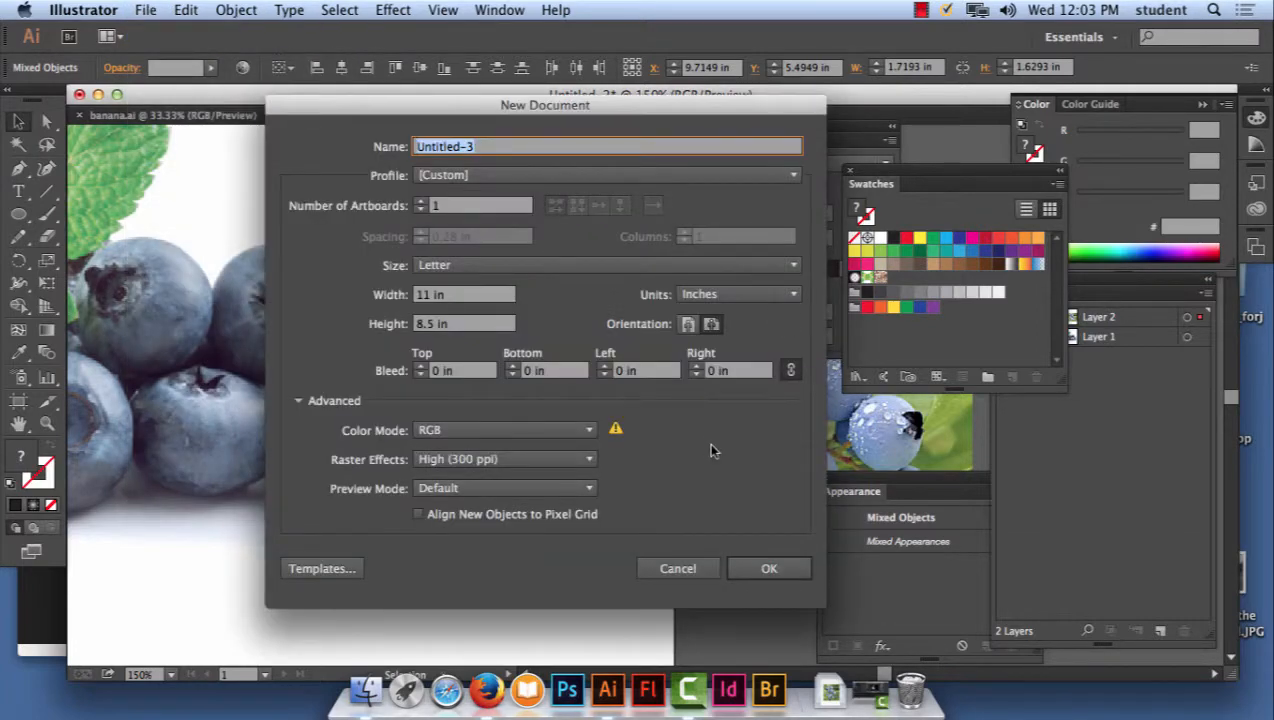
pyautogui.click(768, 568)
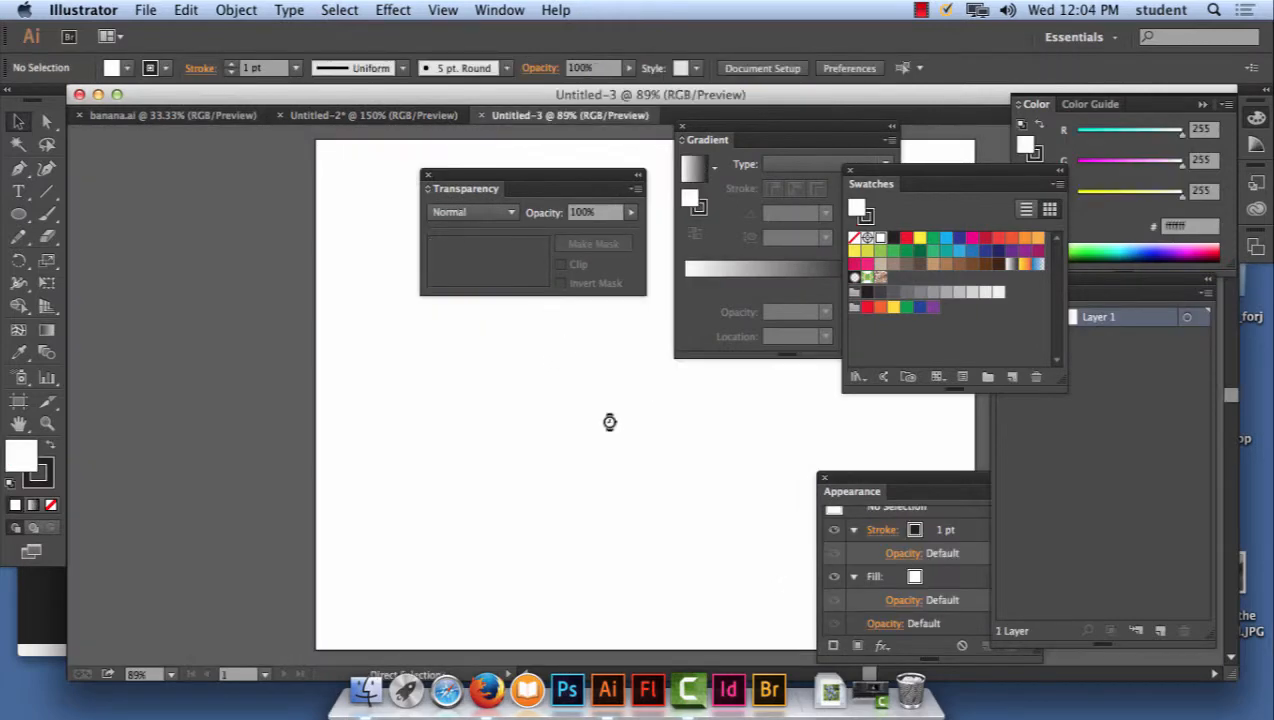
# - Paste the blueberry into the new document and place it near the artboard's left edge
pyautogui.press('super+v')
pyautogui.moveTo(648, 430); pyautogui.dragTo(398, 395)
pyautogui.click(501, 389)
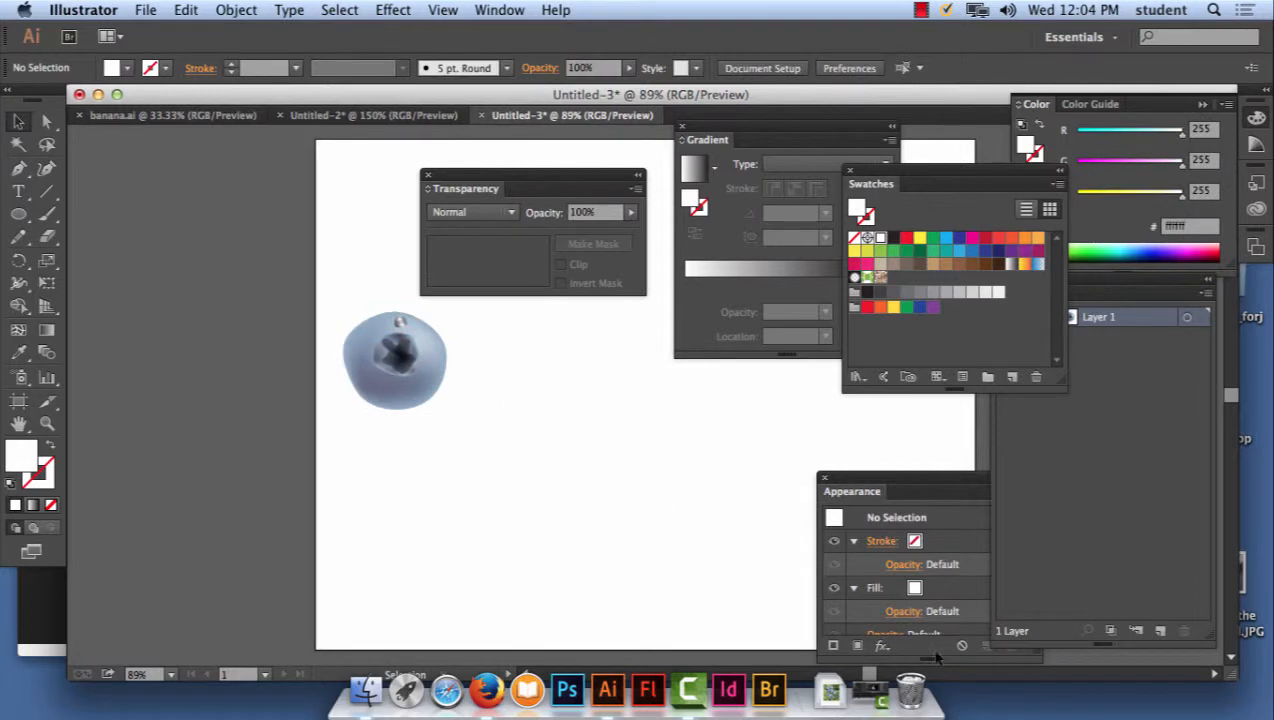
# - Rename the blueberry's layer as blueberry
pyautogui.click(1104, 372)
pyautogui.doubleClick(1104, 316)
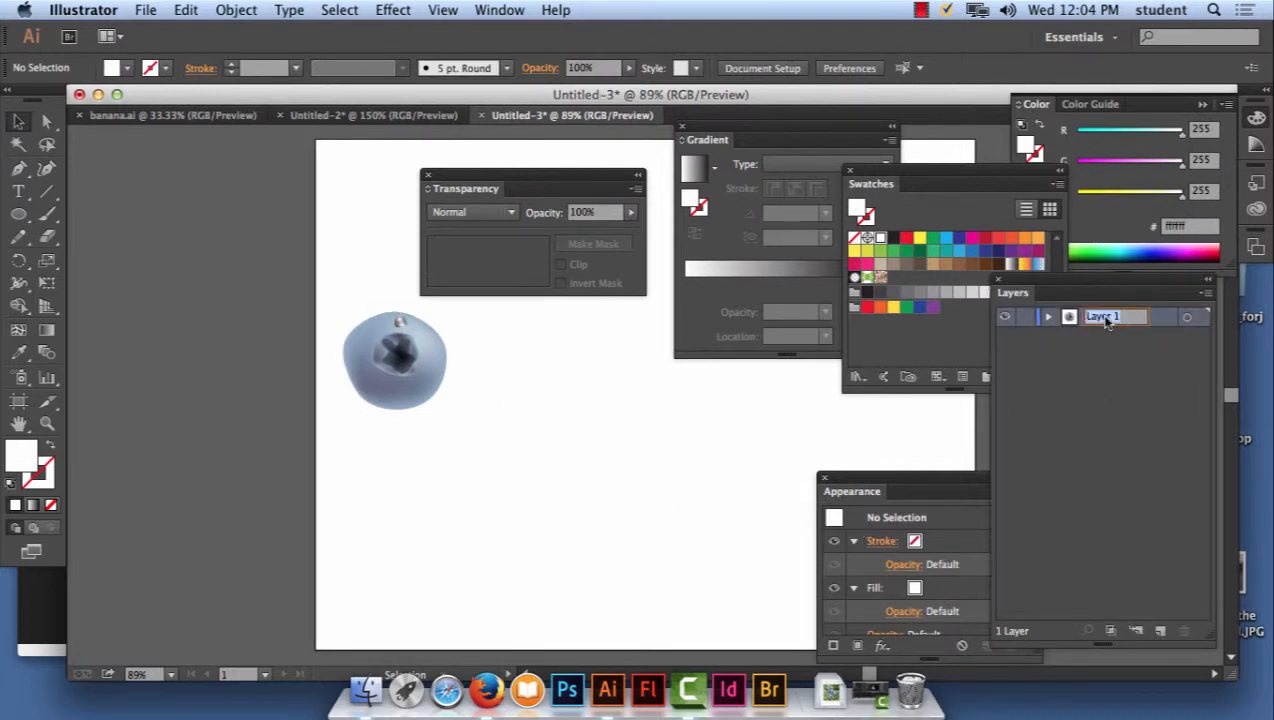
pyautogui.write('blueberry')
pyautogui.press('Return')
# - Duplicate the blueberry with its droplet, rotate the copy clockwise and overlap it on the original's right side
pyautogui.moveTo(336, 276); pyautogui.dragTo(460, 421)
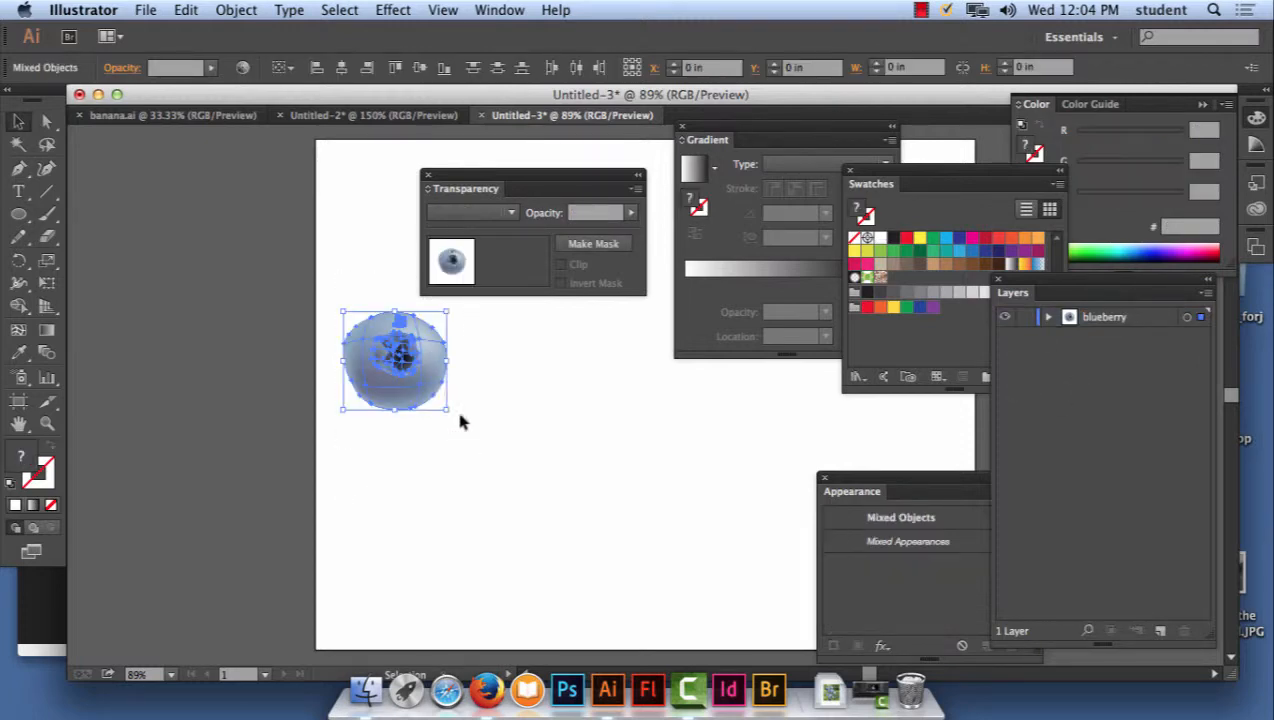
pyautogui.moveTo(430, 376); pyautogui.dragTo(541, 424)
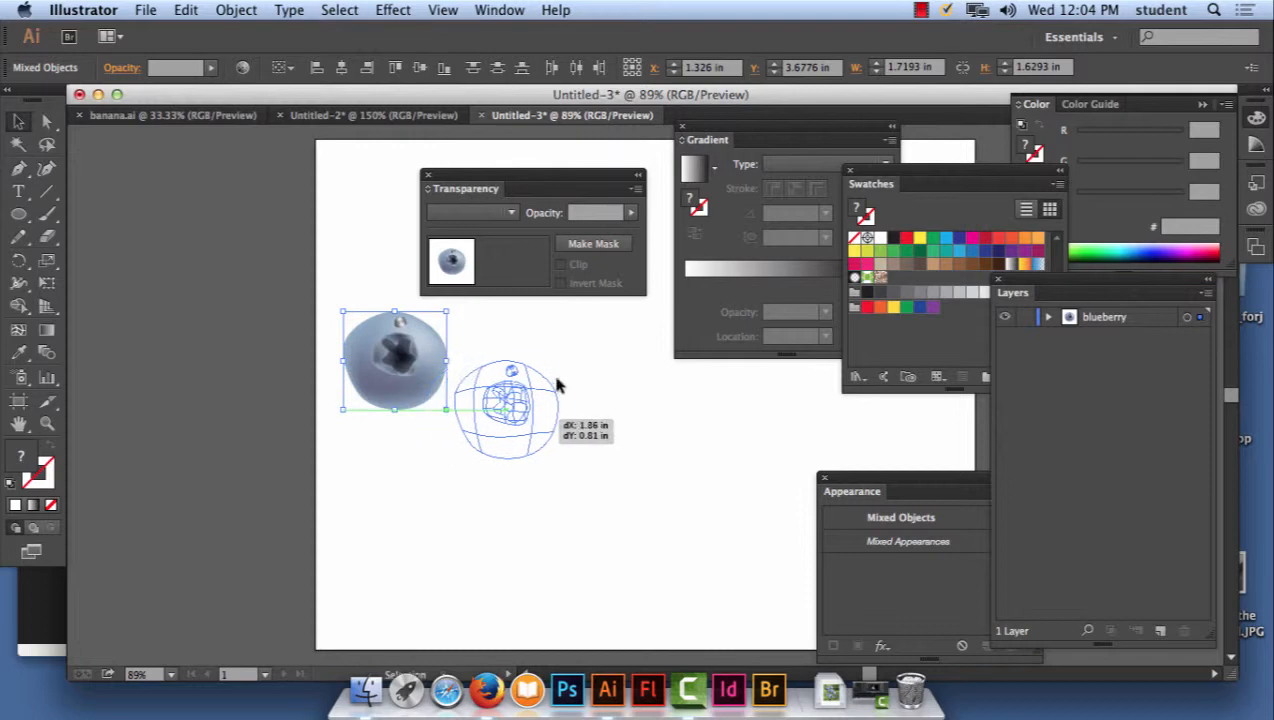
pyautogui.moveTo(563, 353); pyautogui.dragTo(590, 461)
pyautogui.moveTo(535, 423); pyautogui.dragTo(499, 381)
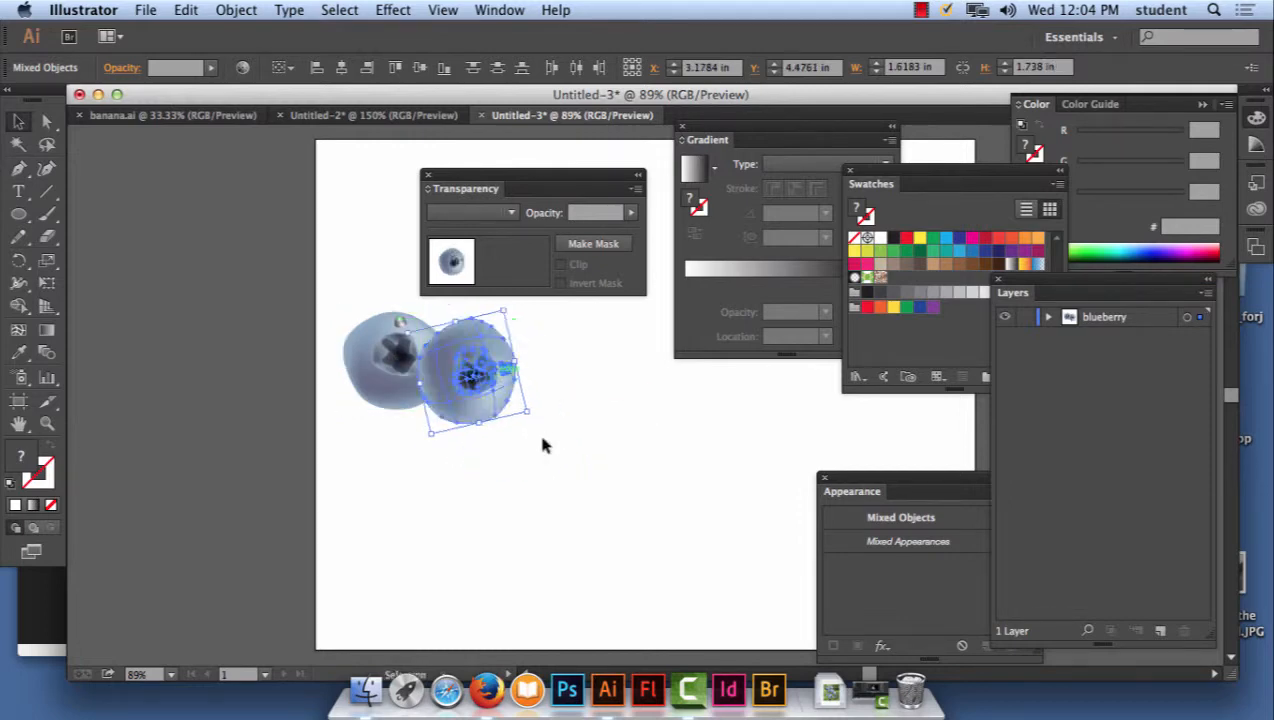
pyautogui.click(553, 433)
pyautogui.moveTo(563, 466); pyautogui.dragTo(340, 308)
pyautogui.click(637, 455)
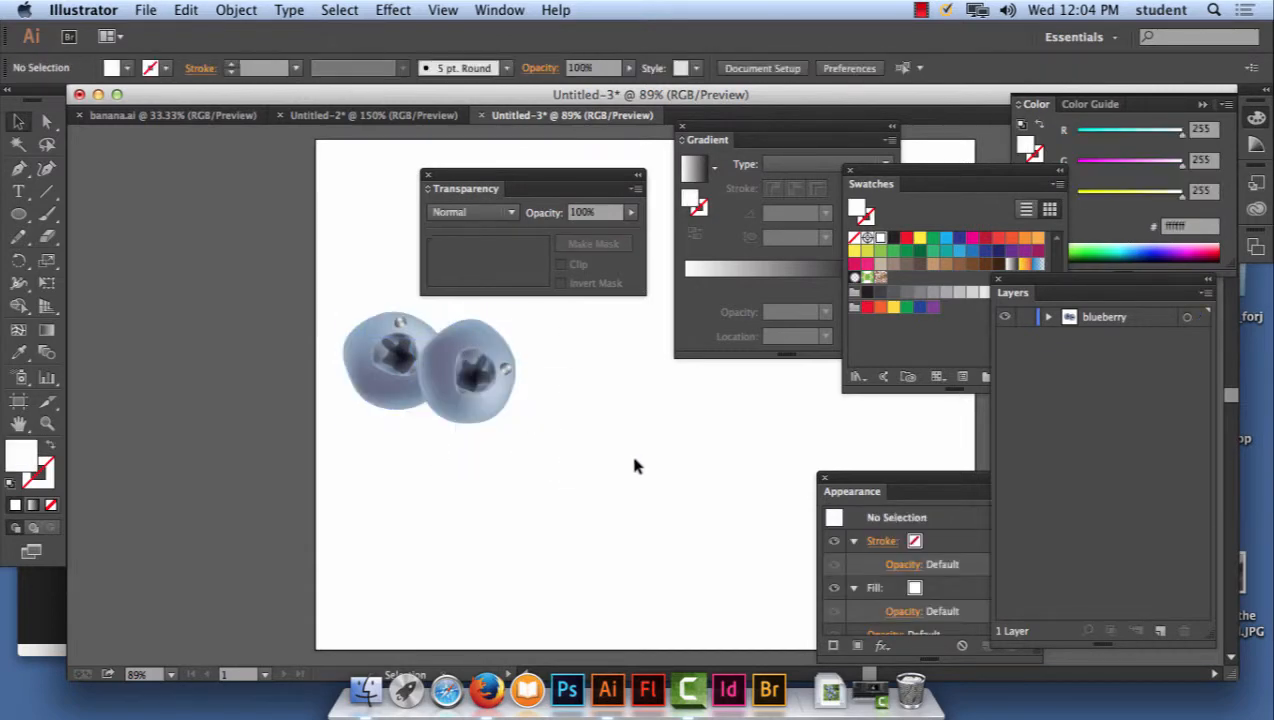
# - Place banana.ai from the Desktop as a linked file about 8.5 by 5.7 inches beside the blueberries
pyautogui.press('space')
pyautogui.moveTo(634, 458); pyautogui.dragTo(471, 484)
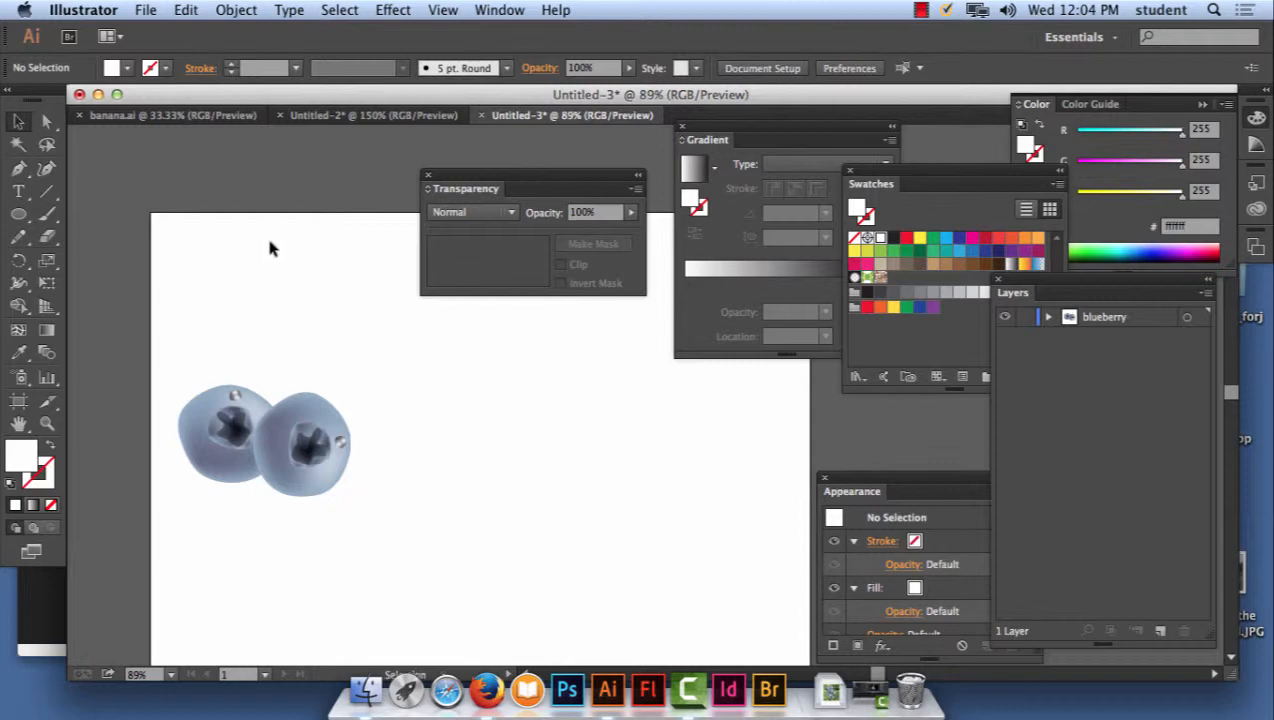
pyautogui.click(147, 8)
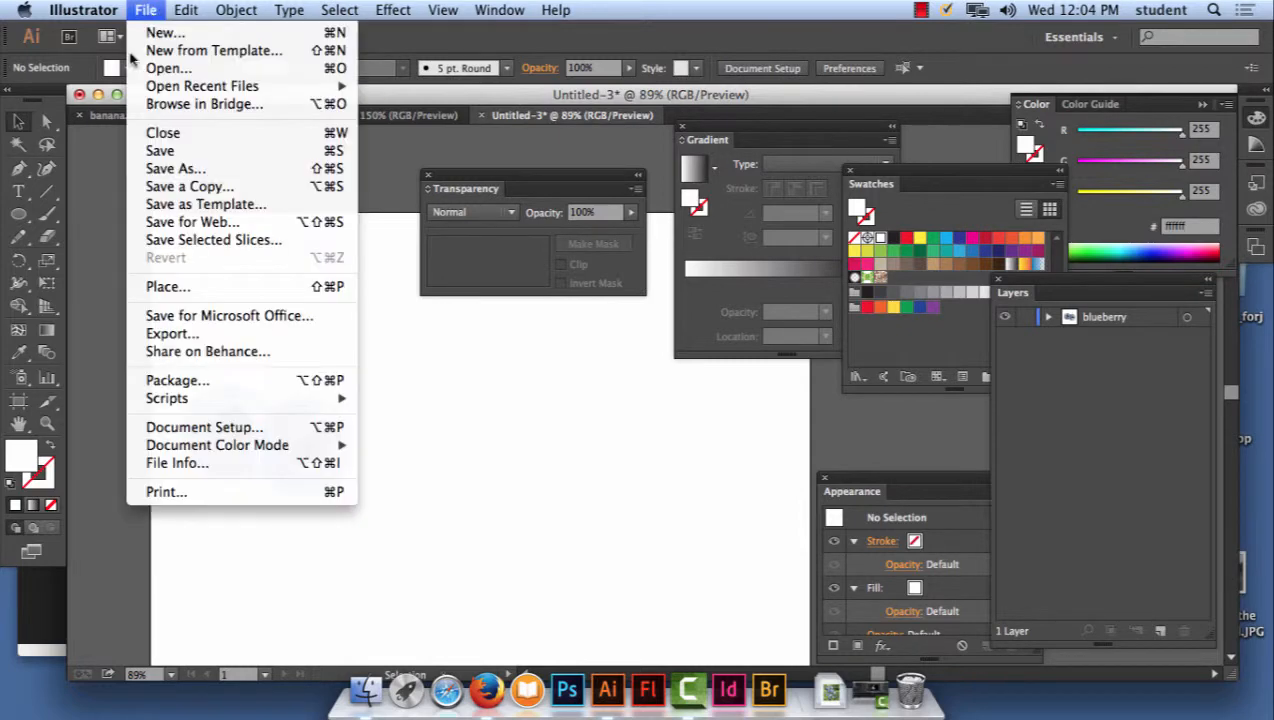
pyautogui.click(168, 287)
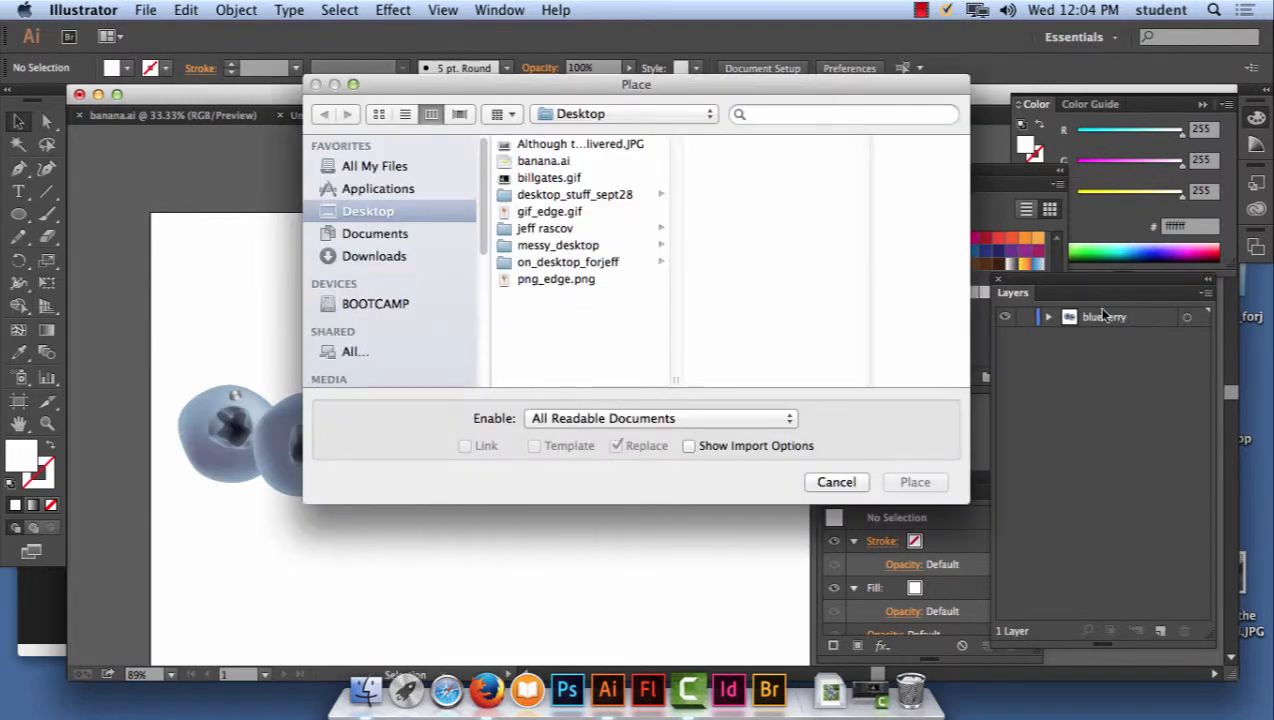
pyautogui.click(545, 160)
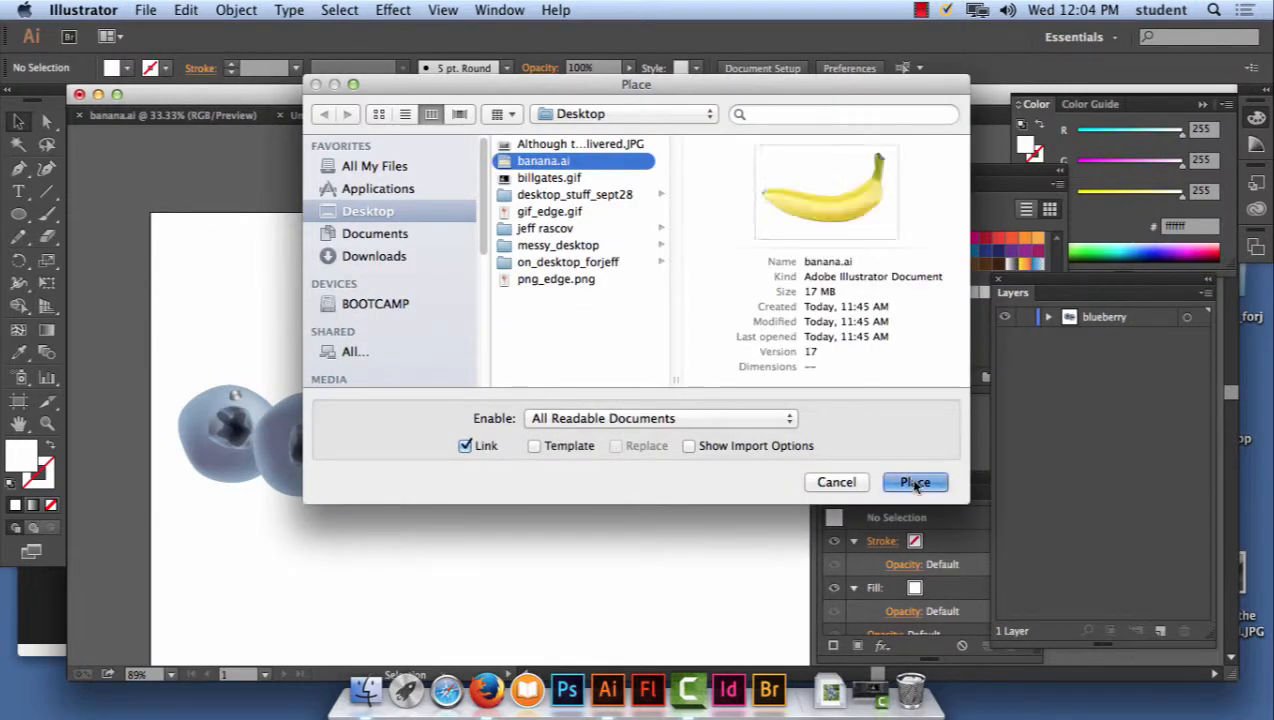
pyautogui.click(914, 482)
pyautogui.moveTo(369, 312); pyautogui.dragTo(766, 577)
pyautogui.moveTo(916, 587); pyautogui.dragTo(943, 580)
pyautogui.click(546, 372)
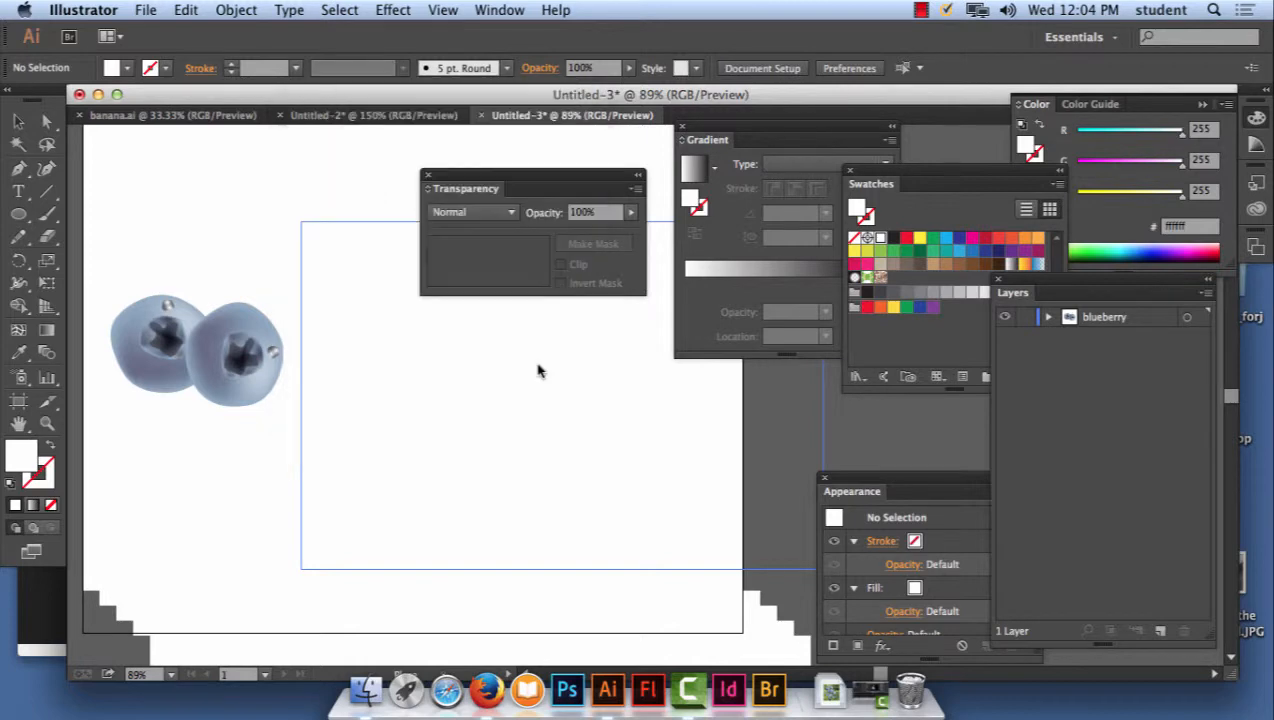
pyautogui.moveTo(276, 214); pyautogui.dragTo(850, 564)
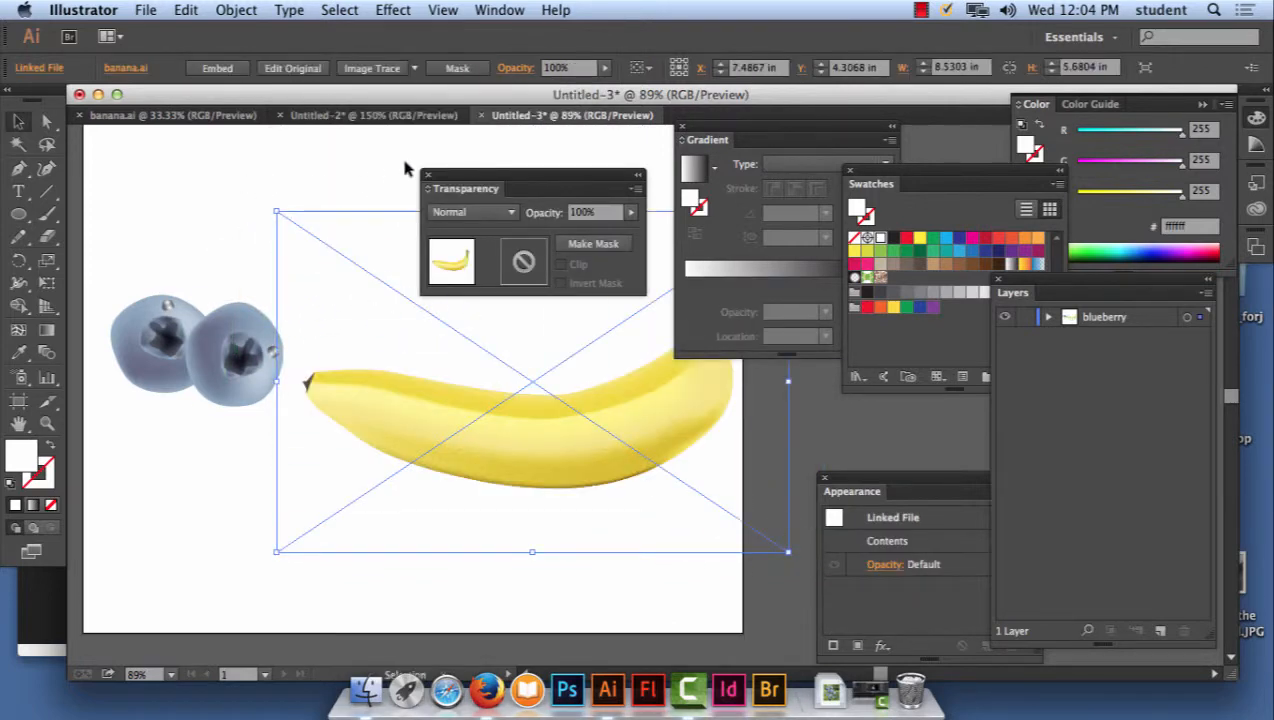
# - Move the Transparency panel off the artwork and scale both blueberries down to about two thirds of their size
pyautogui.moveTo(459, 183); pyautogui.dragTo(1051, 463)
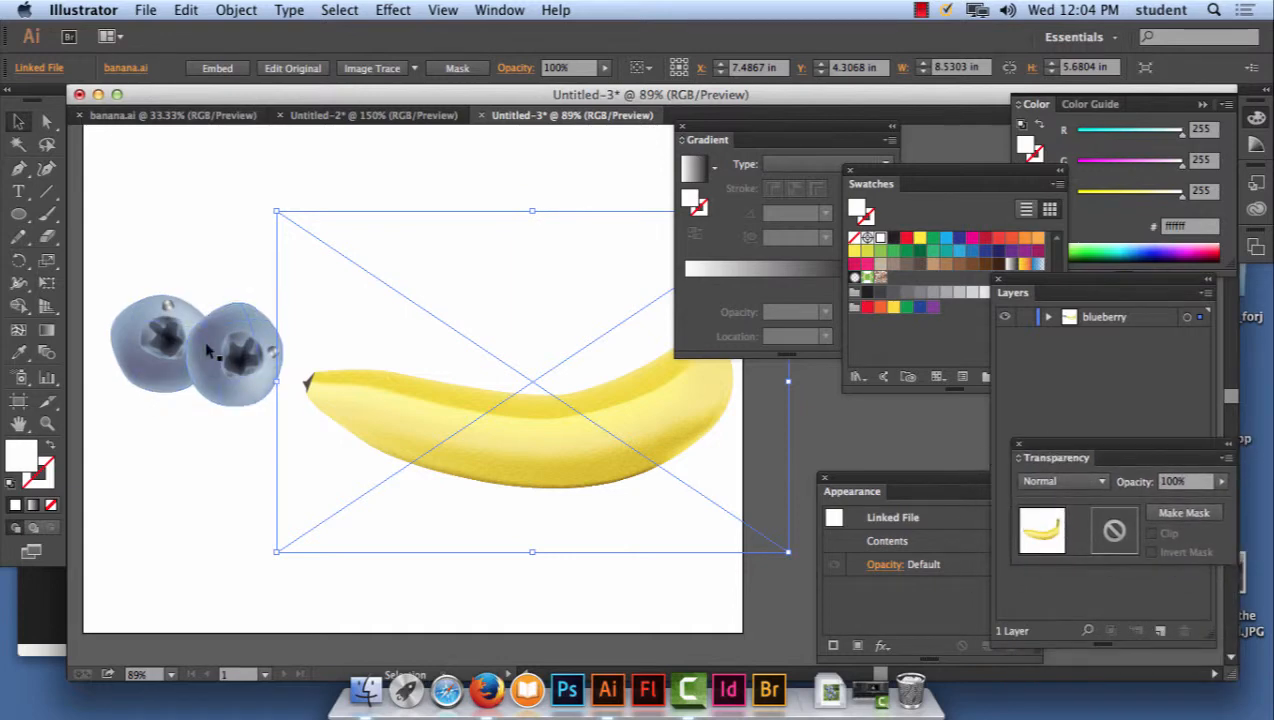
pyautogui.moveTo(148, 272); pyautogui.dragTo(200, 468)
pyautogui.click(206, 454)
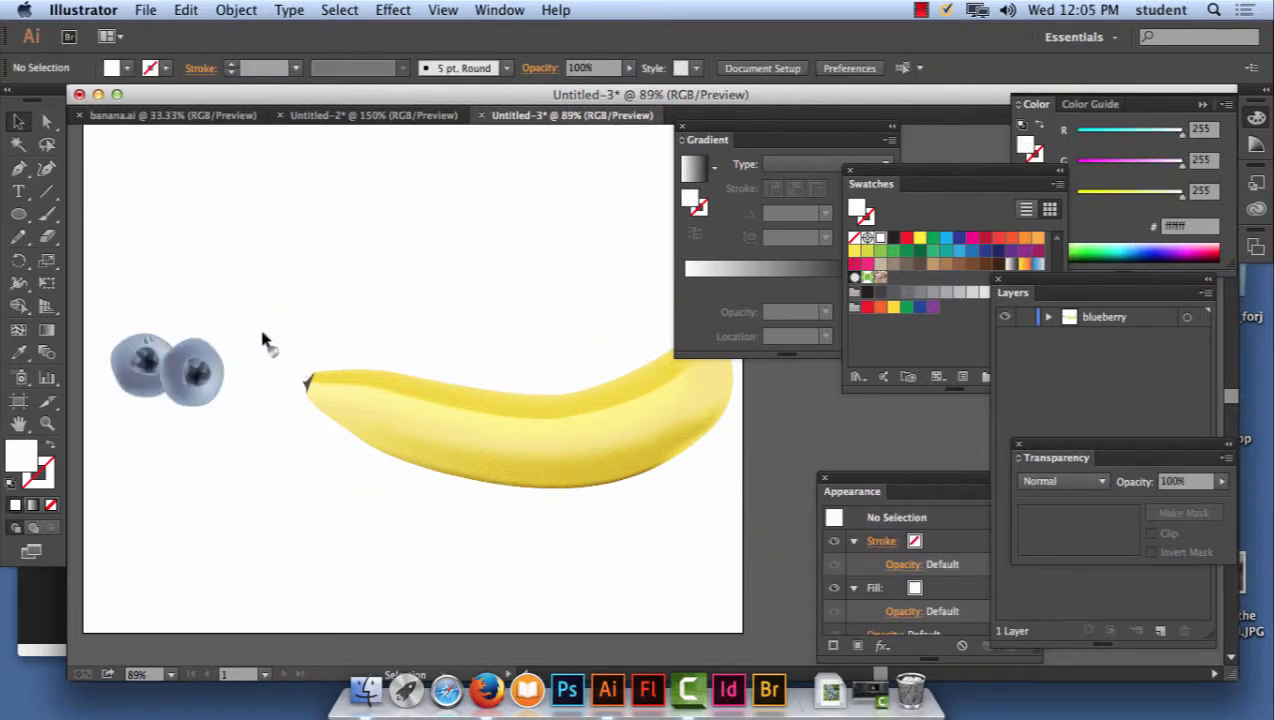
# - Delete the stray droplet left between the blueberries and the banana, and move the banana to the artboard's upper area
pyautogui.moveTo(281, 354); pyautogui.dragTo(285, 360)
pyautogui.click(286, 400)
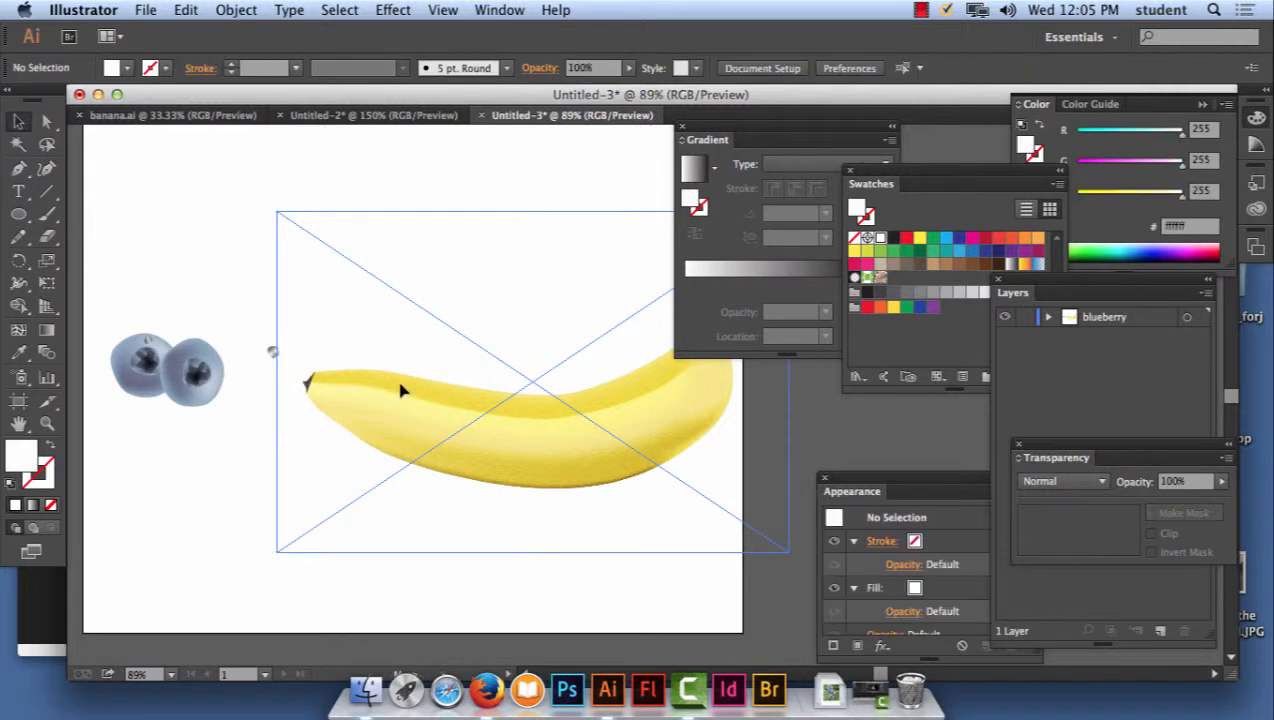
pyautogui.moveTo(401, 385); pyautogui.dragTo(496, 401)
pyautogui.click(261, 333)
pyautogui.moveTo(281, 379); pyautogui.dragTo(283, 379)
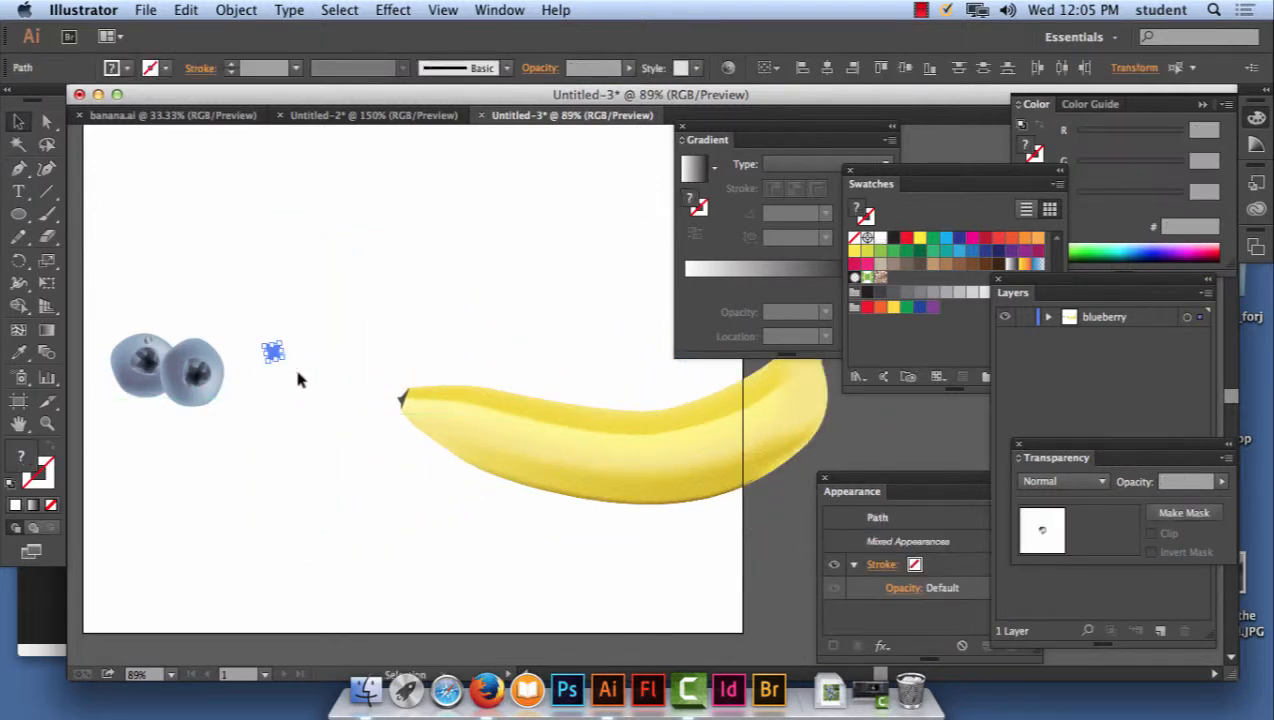
pyautogui.press('Delete')
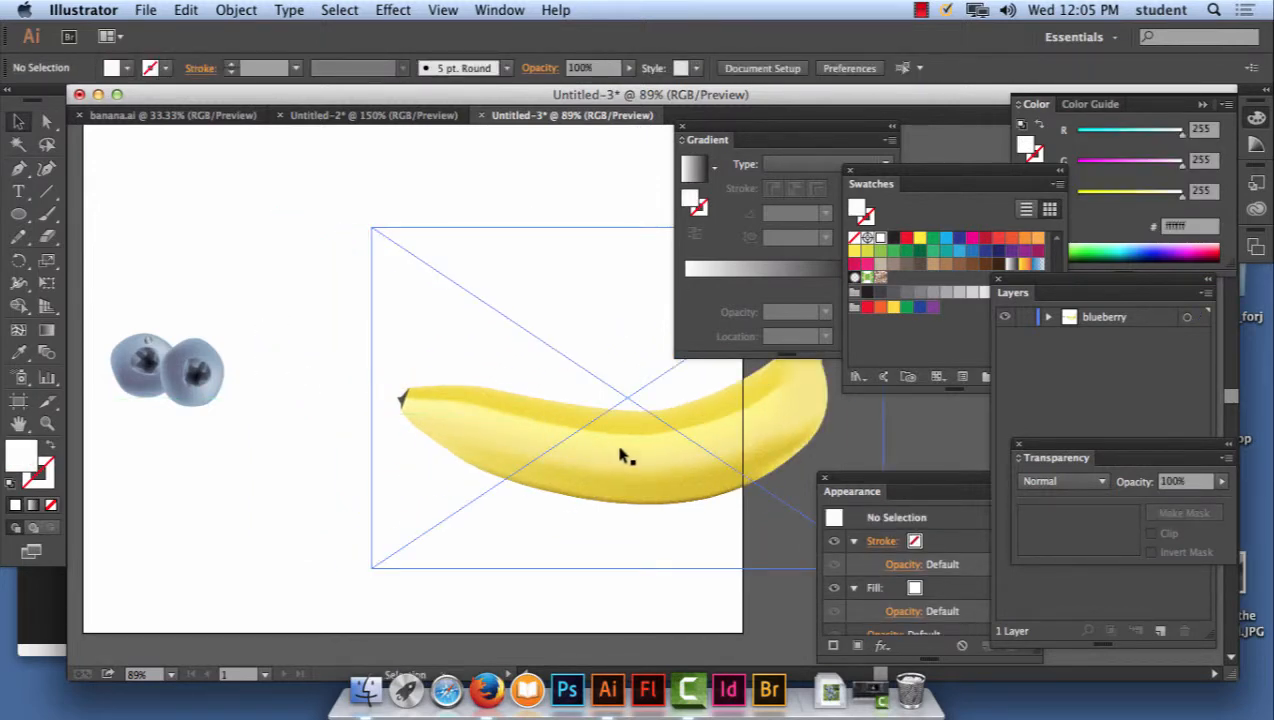
pyautogui.moveTo(620, 456); pyautogui.dragTo(440, 282)
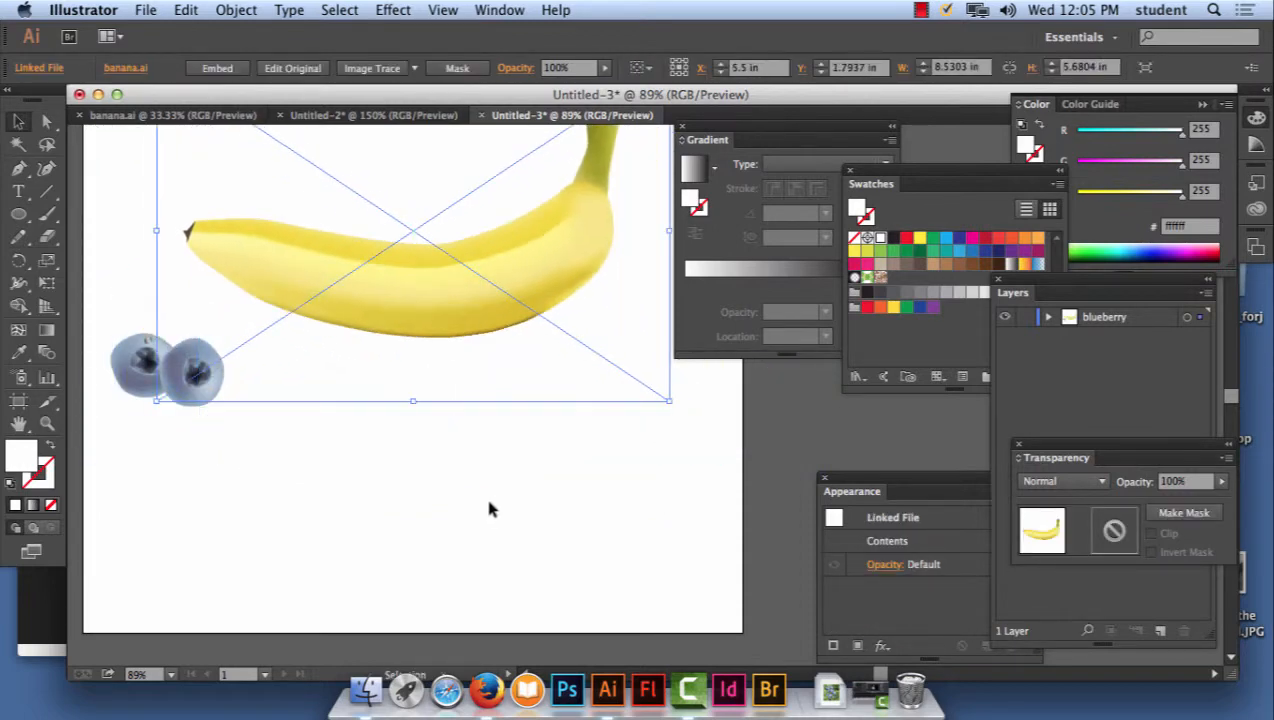
pyautogui.click(489, 510)
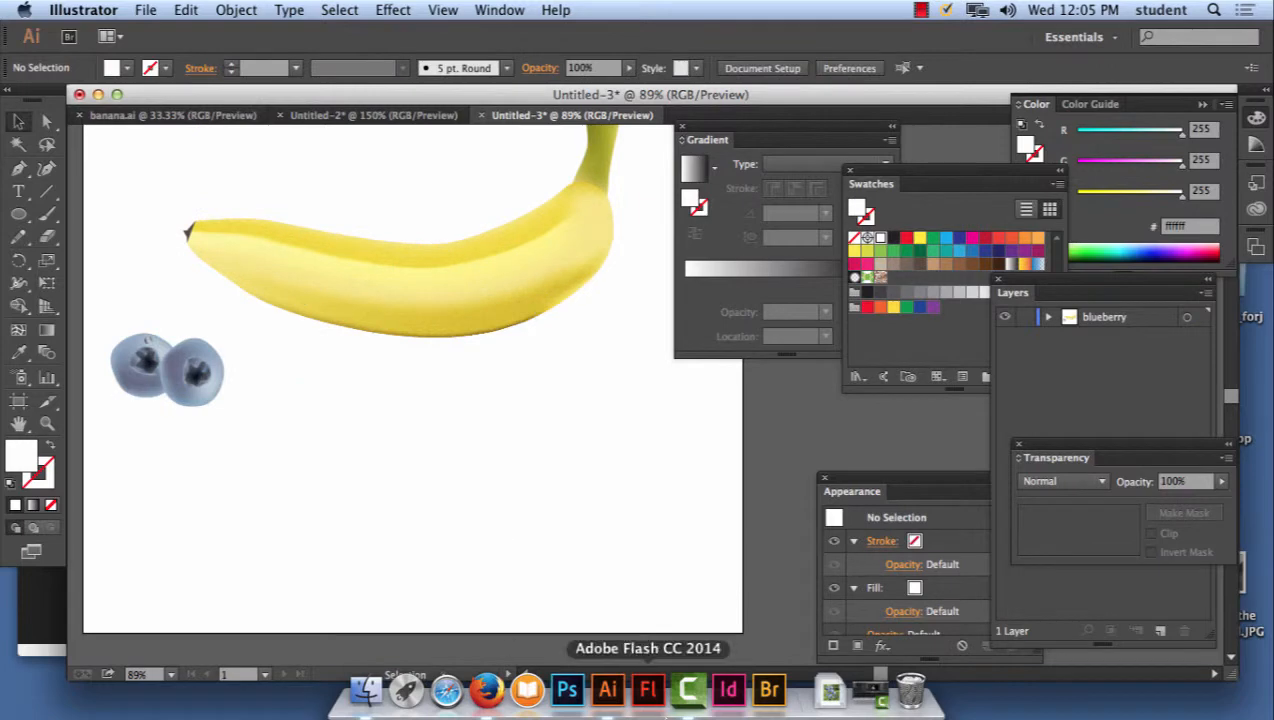
# - Open the recent file apple.ai and collapse its main Apple layer, with the Layers panel moved clear of the other panels
pyautogui.click(146, 10)
pyautogui.moveTo(183, 88)
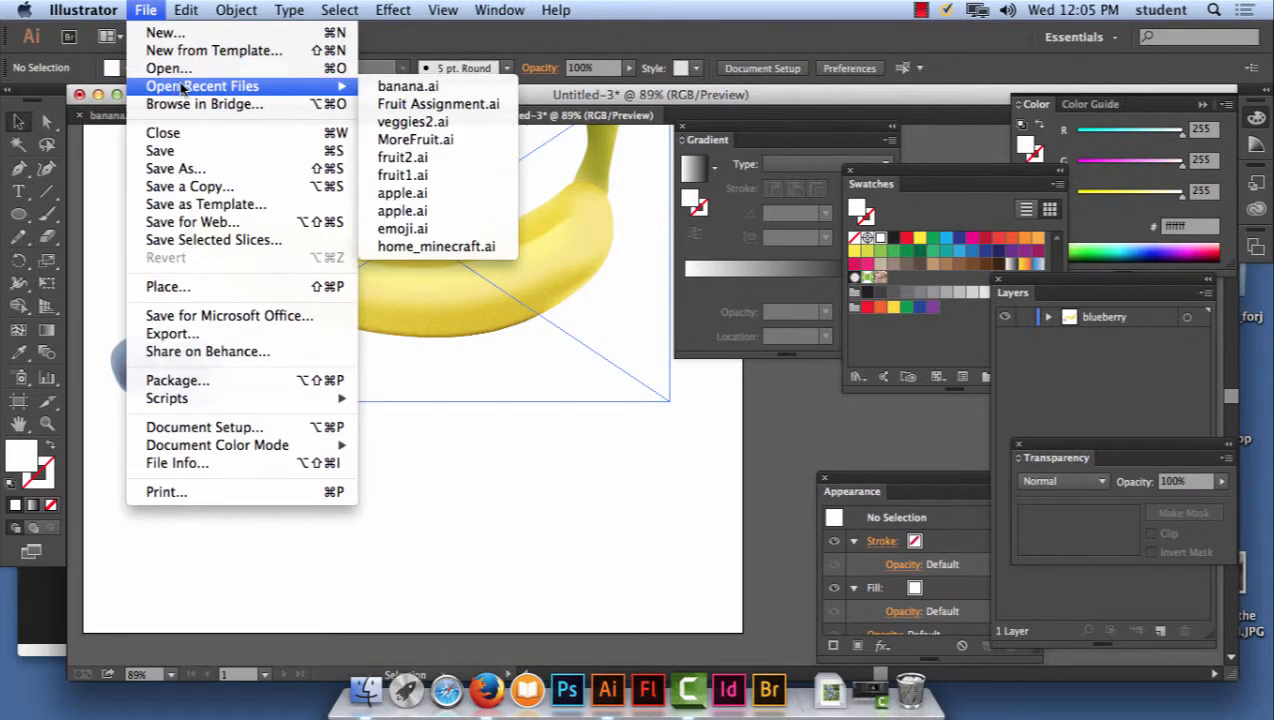
pyautogui.click(457, 193)
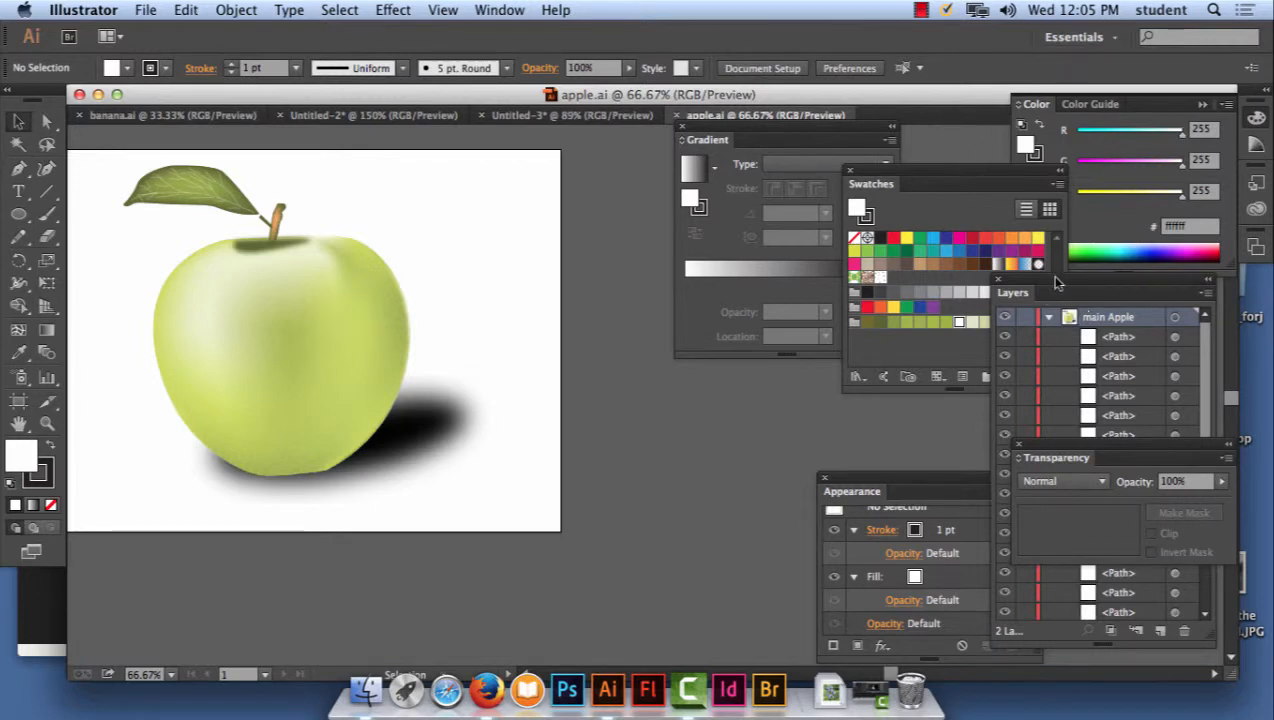
pyautogui.moveTo(1055, 284); pyautogui.dragTo(700, 131)
pyautogui.click(693, 164)
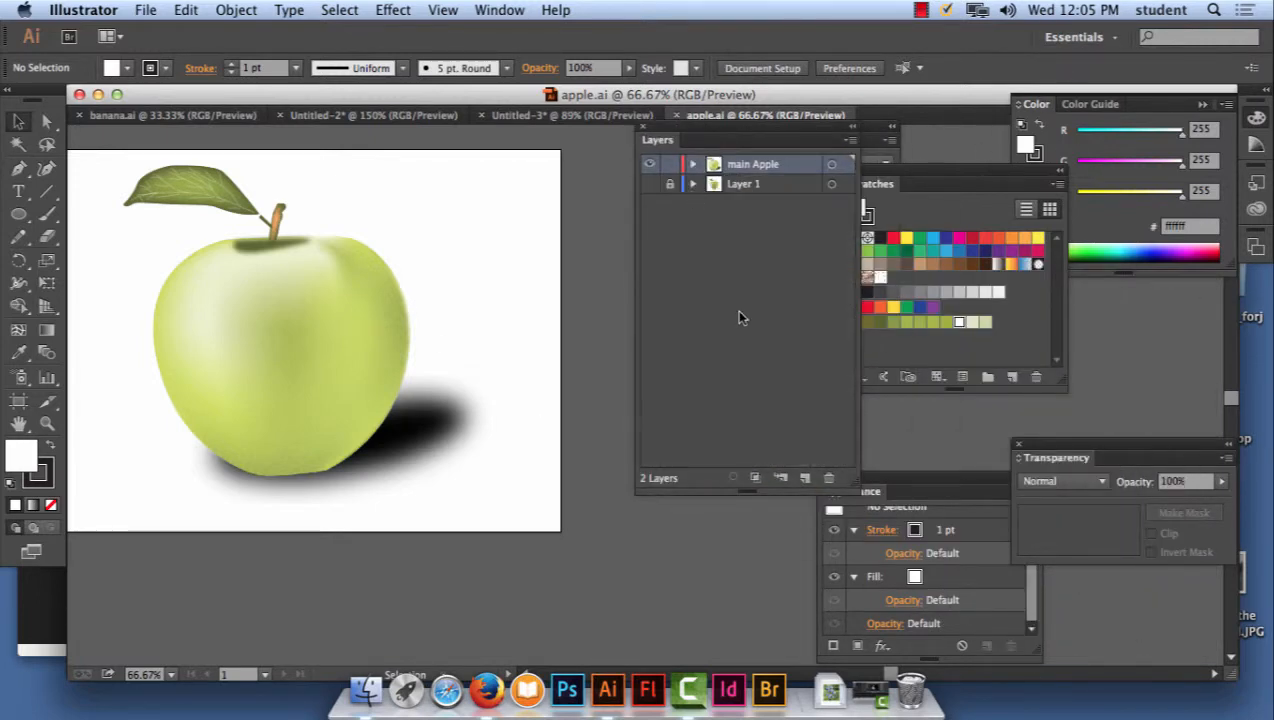
# - Delete the hidden, locked Layer 1 and the blurred black shadow beneath the apple
pyautogui.click(654, 184)
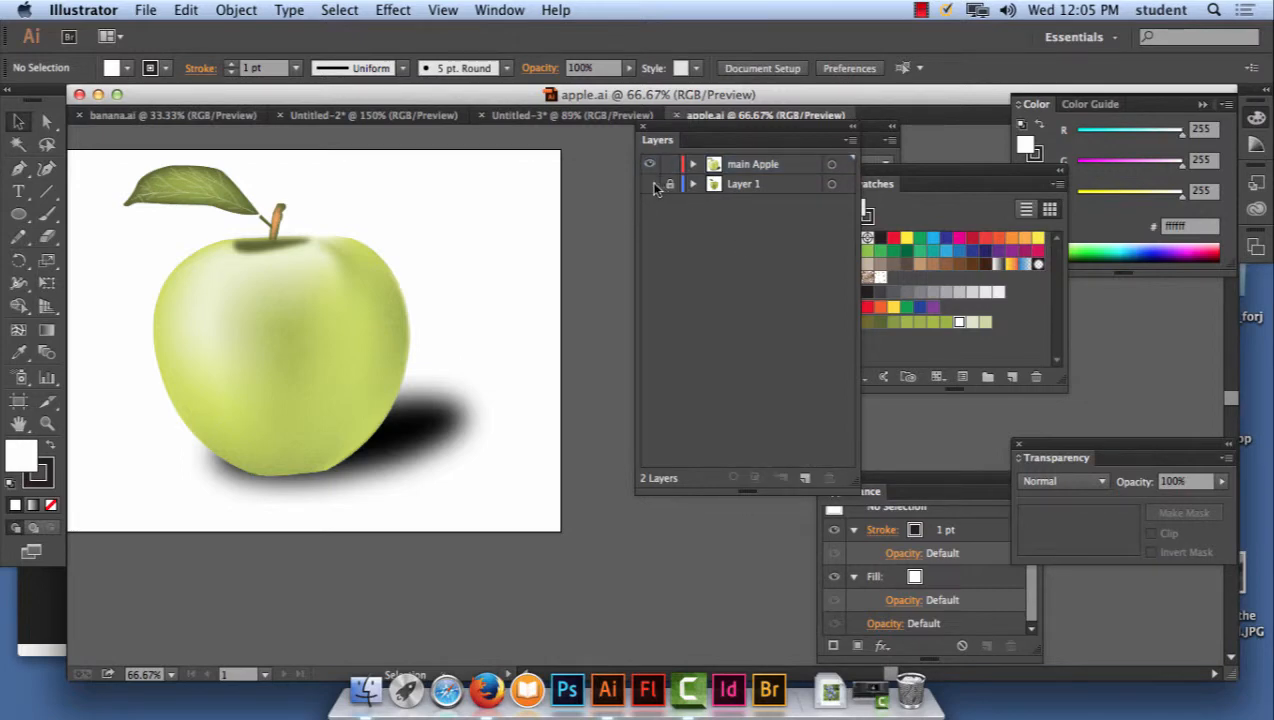
pyautogui.click(651, 186)
pyautogui.click(651, 186)
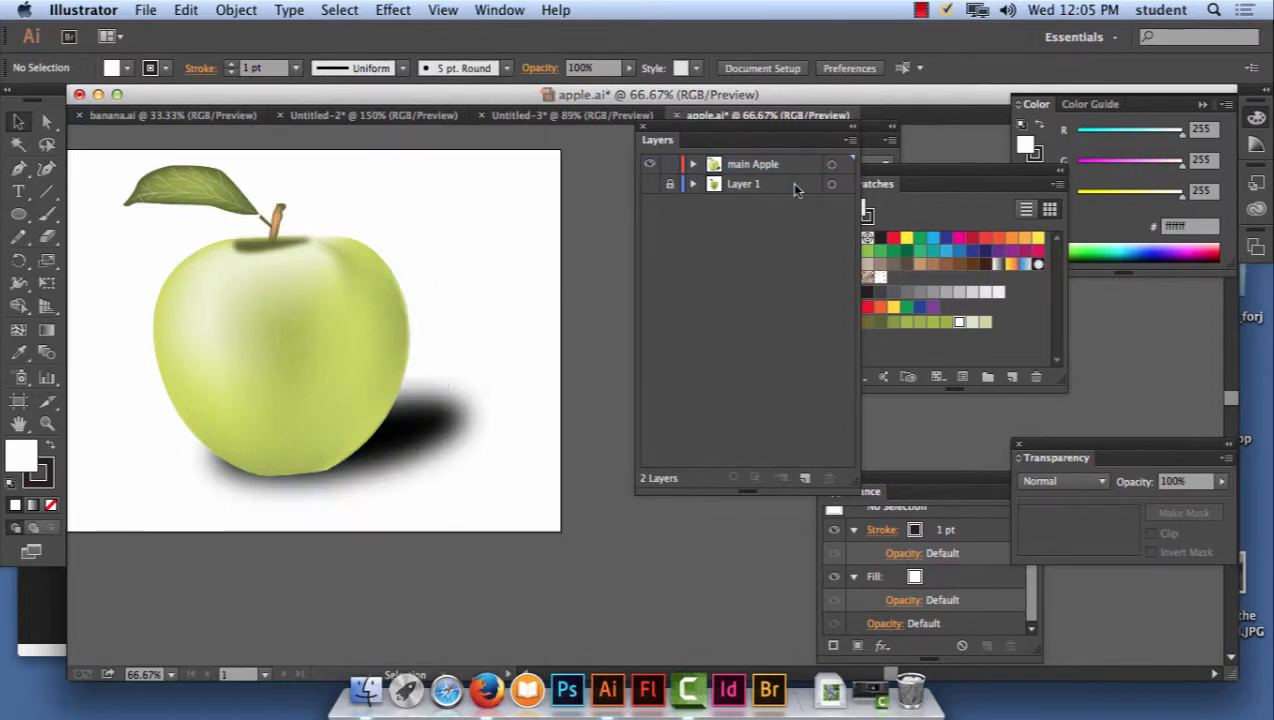
pyautogui.click(794, 186)
pyautogui.click(828, 479)
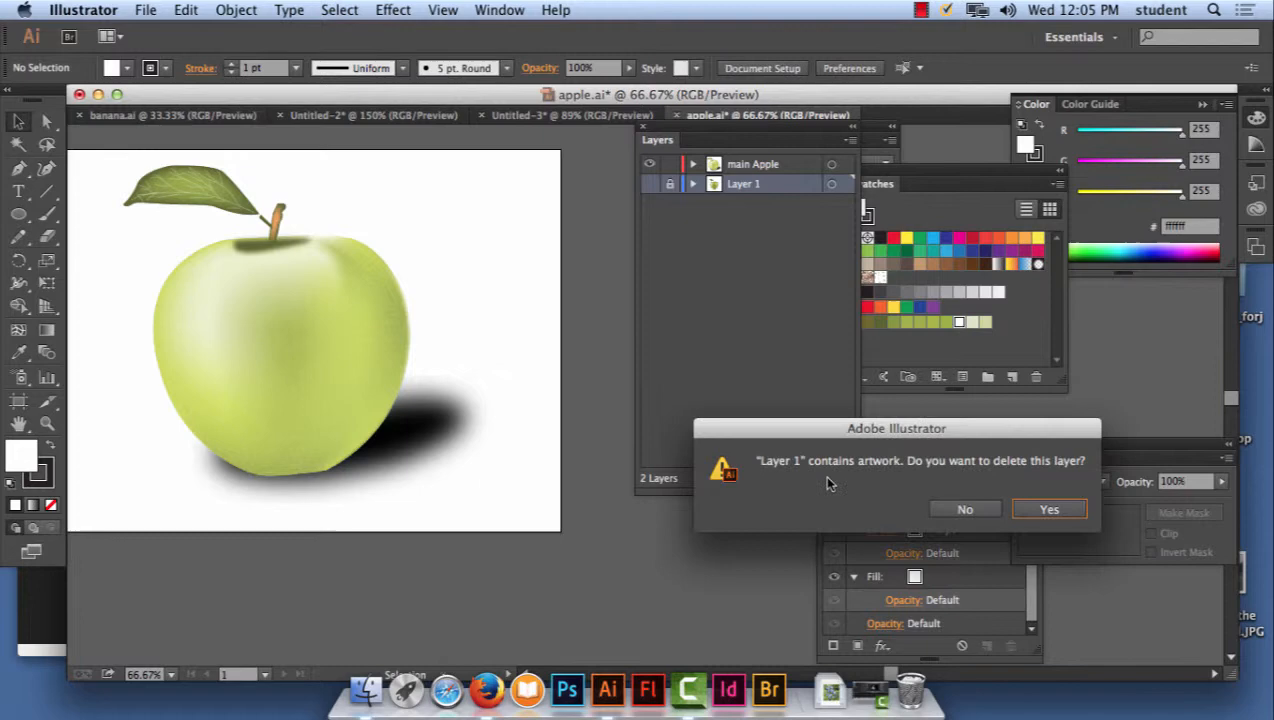
pyautogui.click(1050, 511)
pyautogui.click(441, 423)
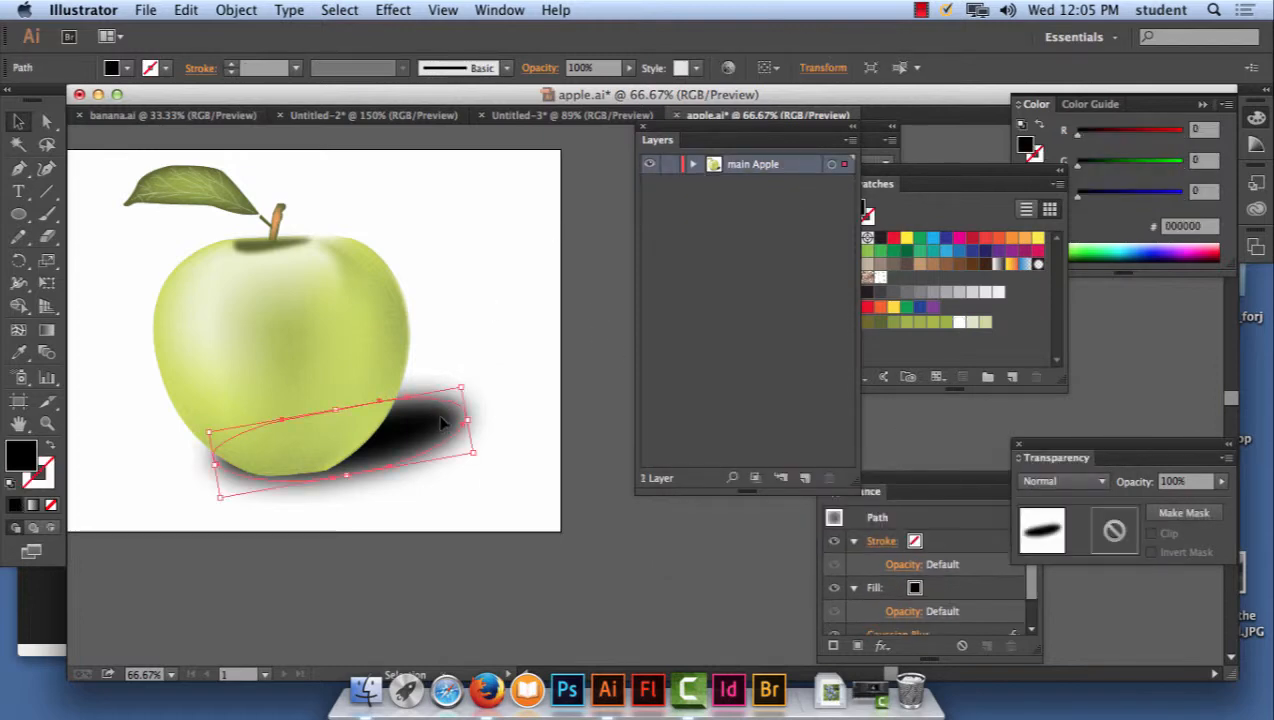
pyautogui.press('Delete')
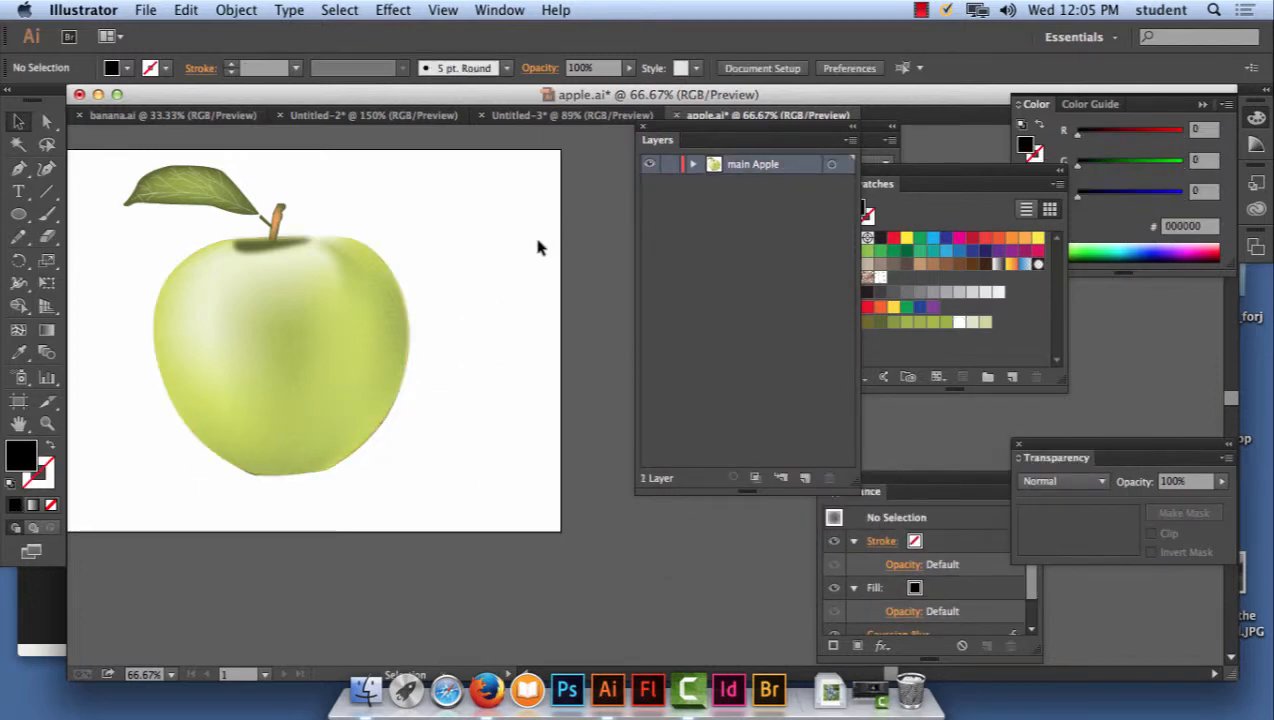
# - Save the cleaned-up apple to the Desktop as apple.ai in Illustrator CC format with the default options
pyautogui.click(141, 10)
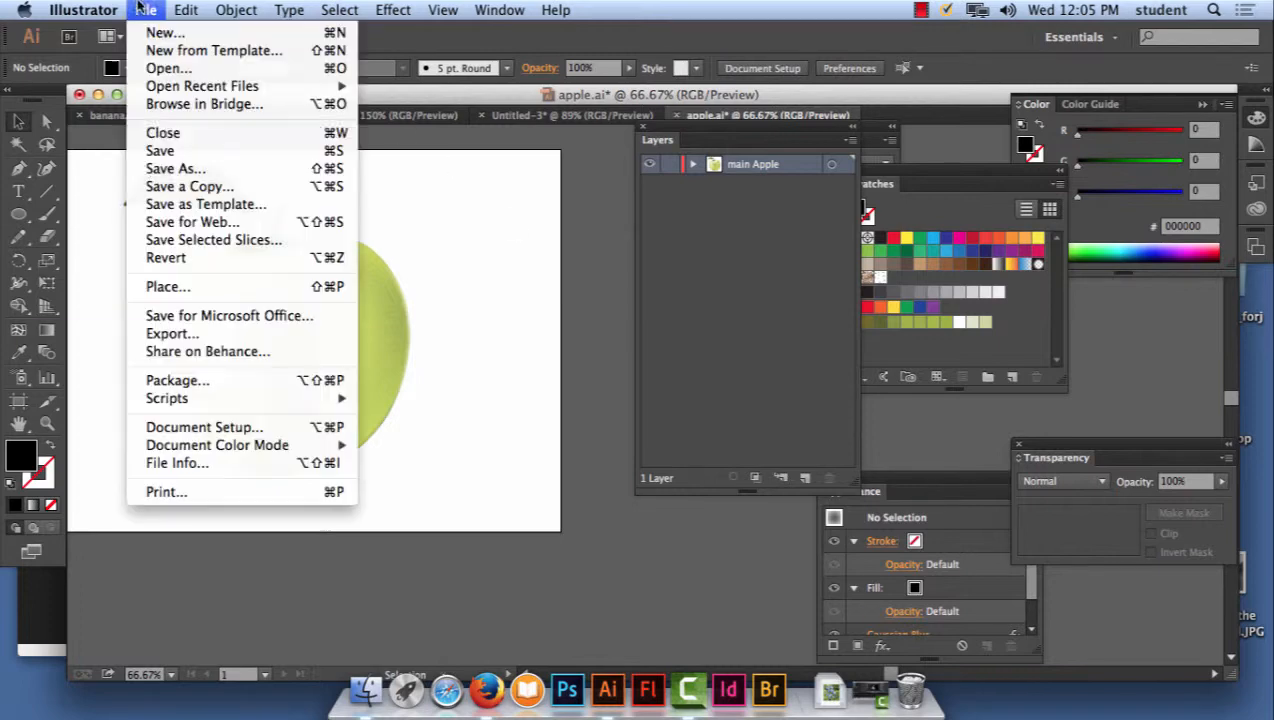
pyautogui.click(165, 168)
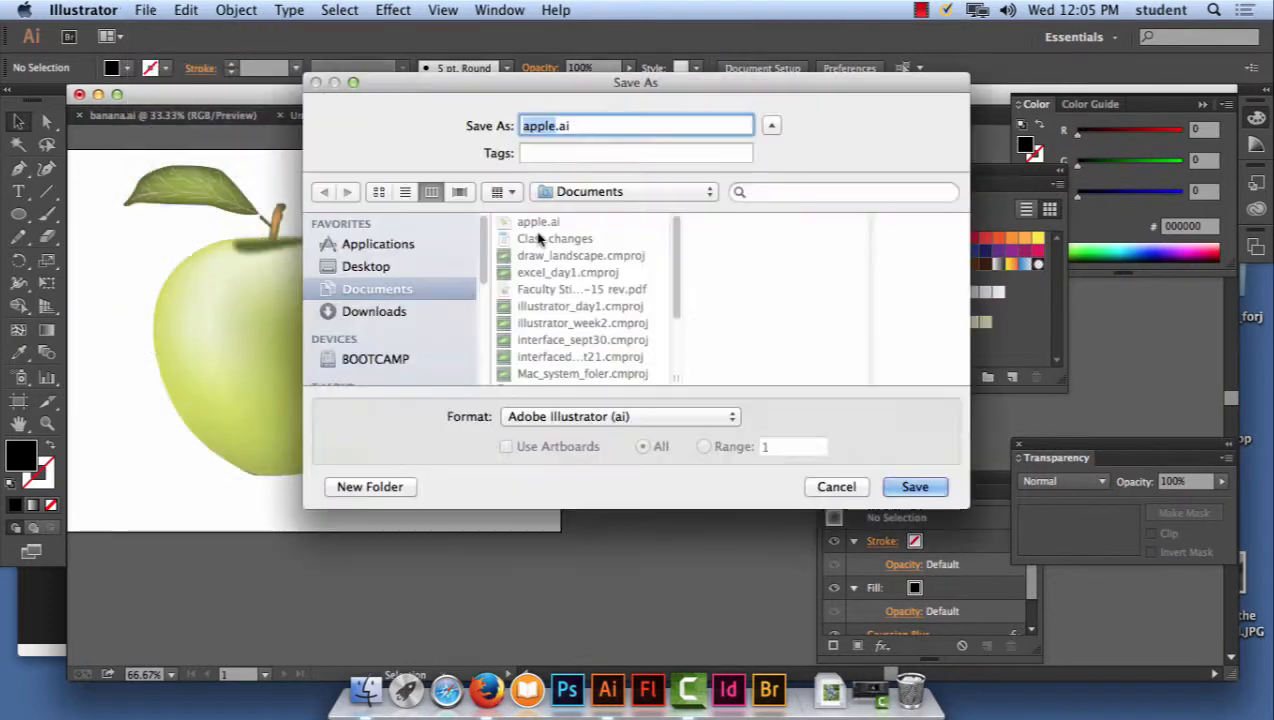
pyautogui.click(368, 267)
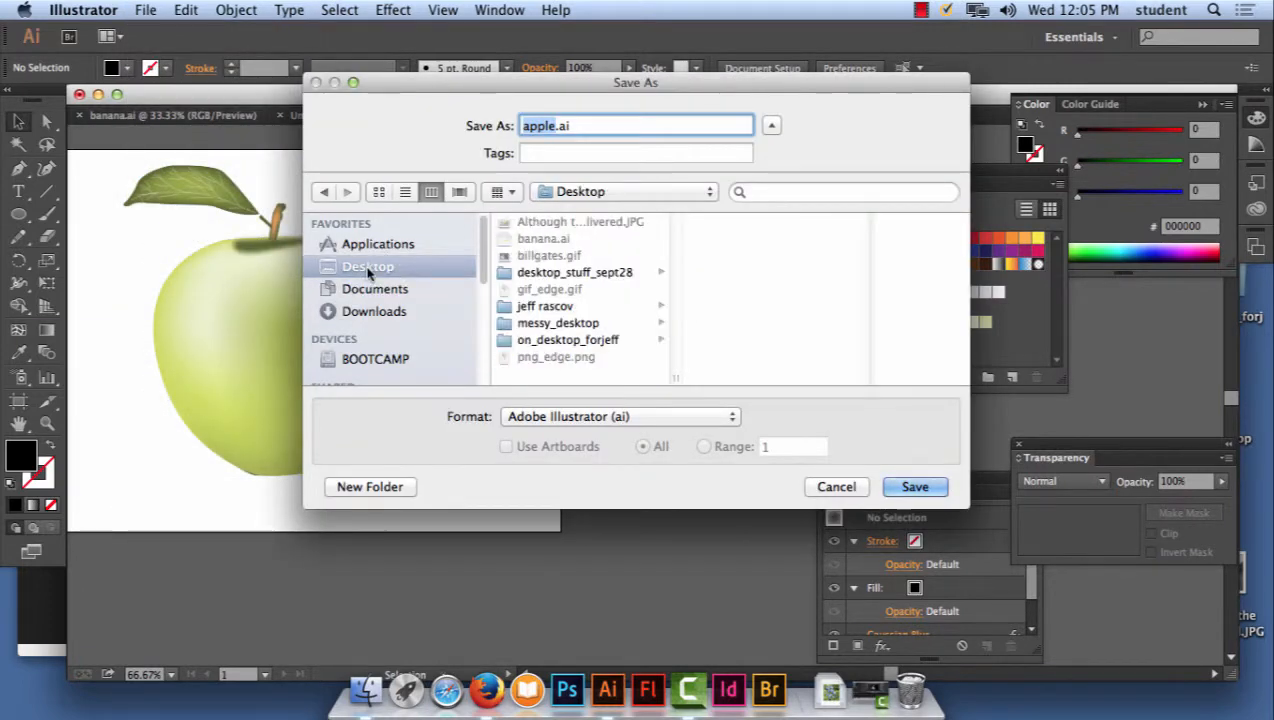
pyautogui.click(915, 486)
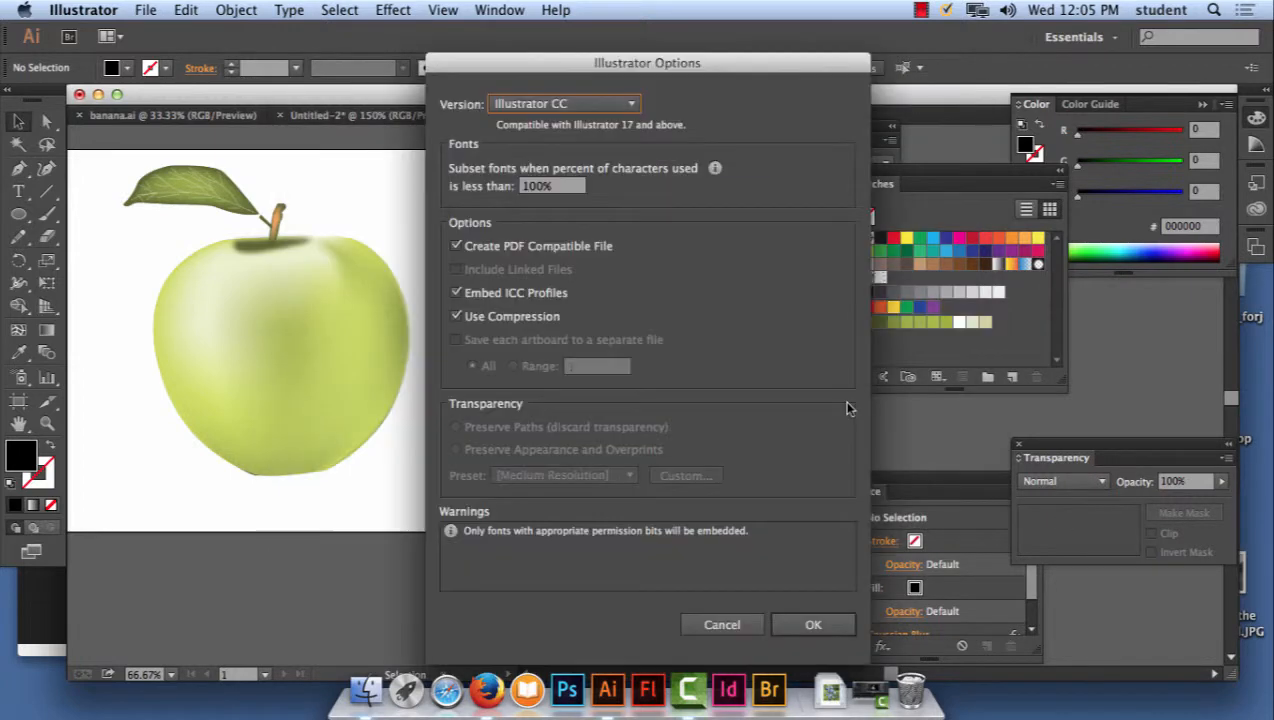
pyautogui.click(813, 624)
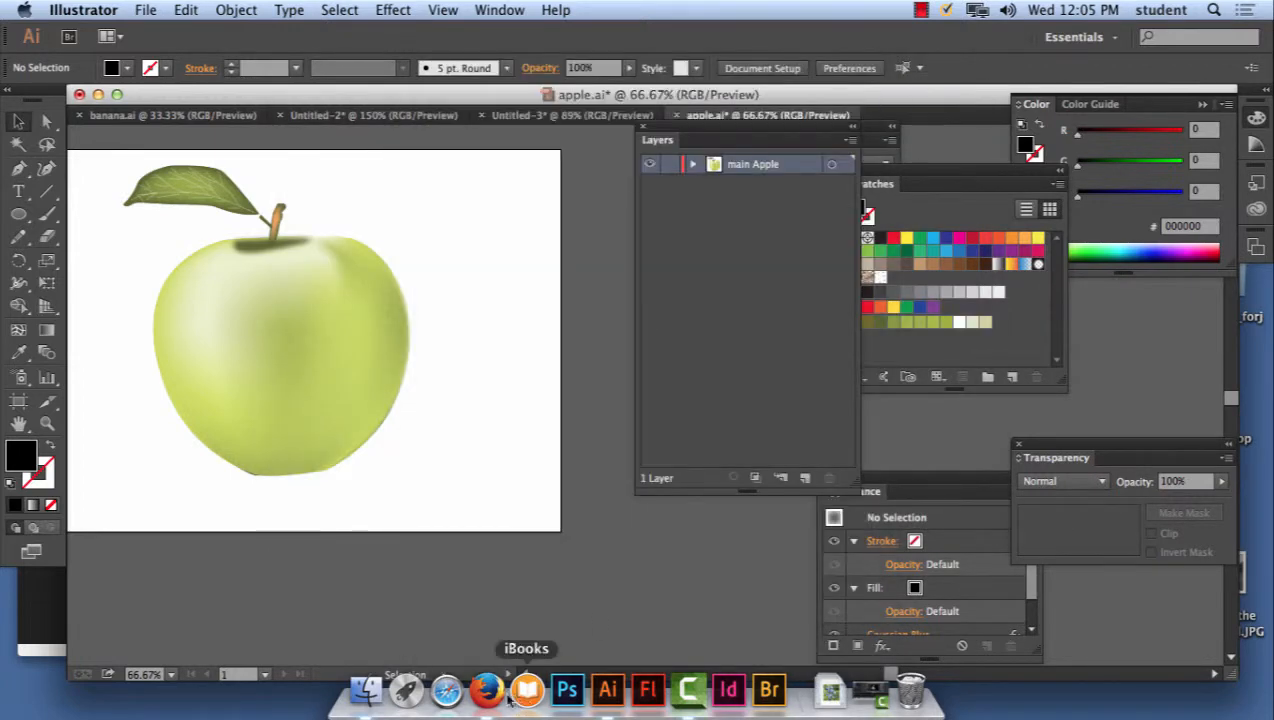
# - Return to the Untitled-3 document and shift the banana slightly down and to the right
pyautogui.click(523, 118)
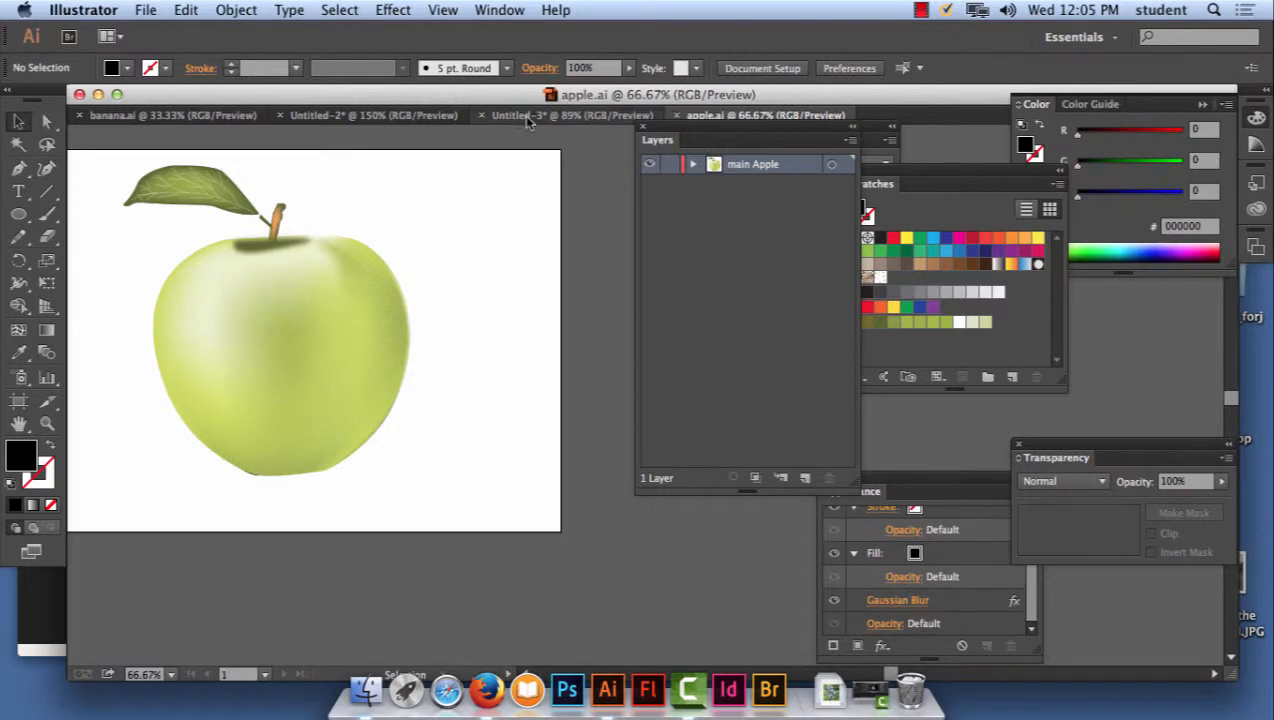
pyautogui.moveTo(427, 338); pyautogui.dragTo(442, 370)
pyautogui.click(236, 473)
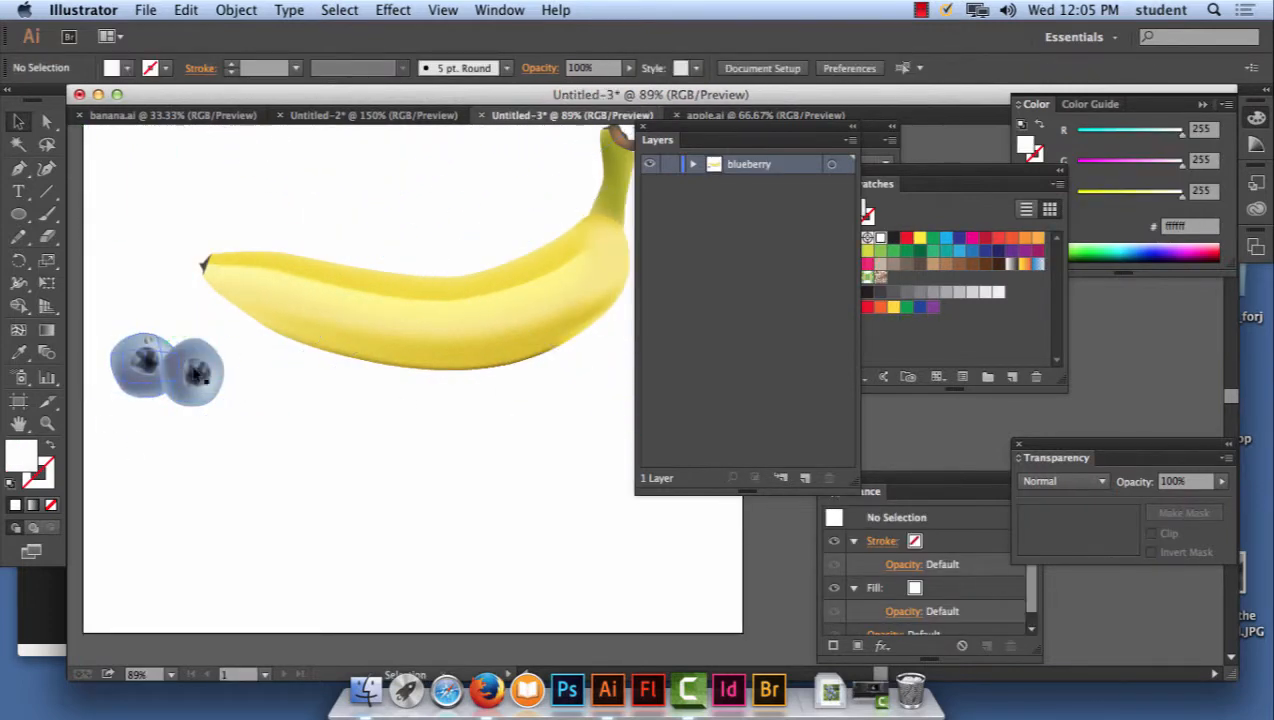
# - Try placing the linked apple.ai at full size below the banana, and undo the placement
pyautogui.click(145, 9)
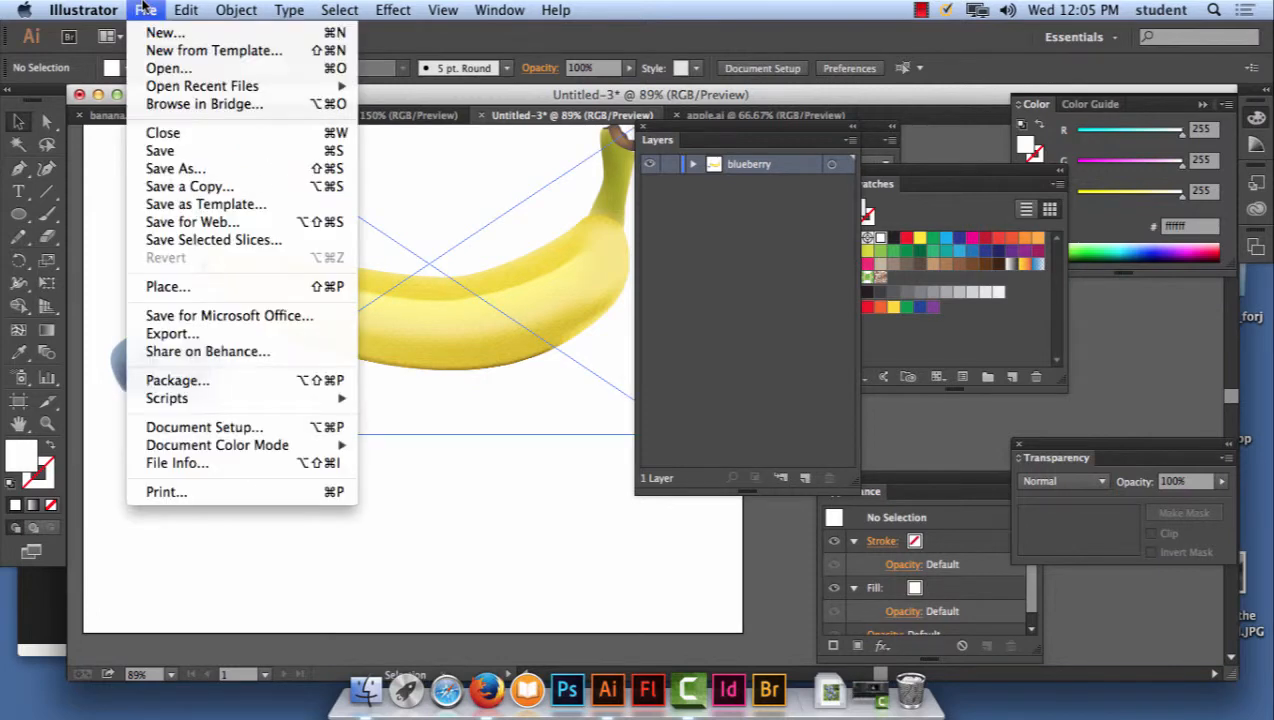
pyautogui.click(167, 288)
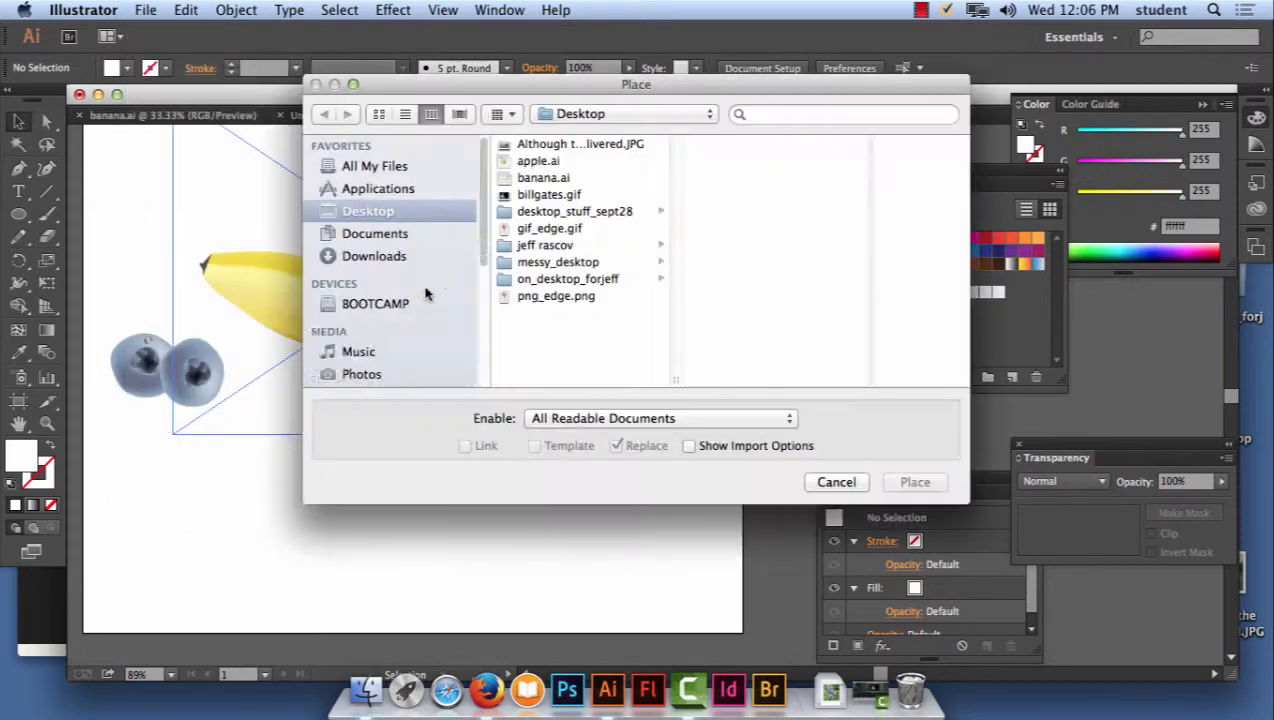
pyautogui.click(546, 164)
pyautogui.click(915, 482)
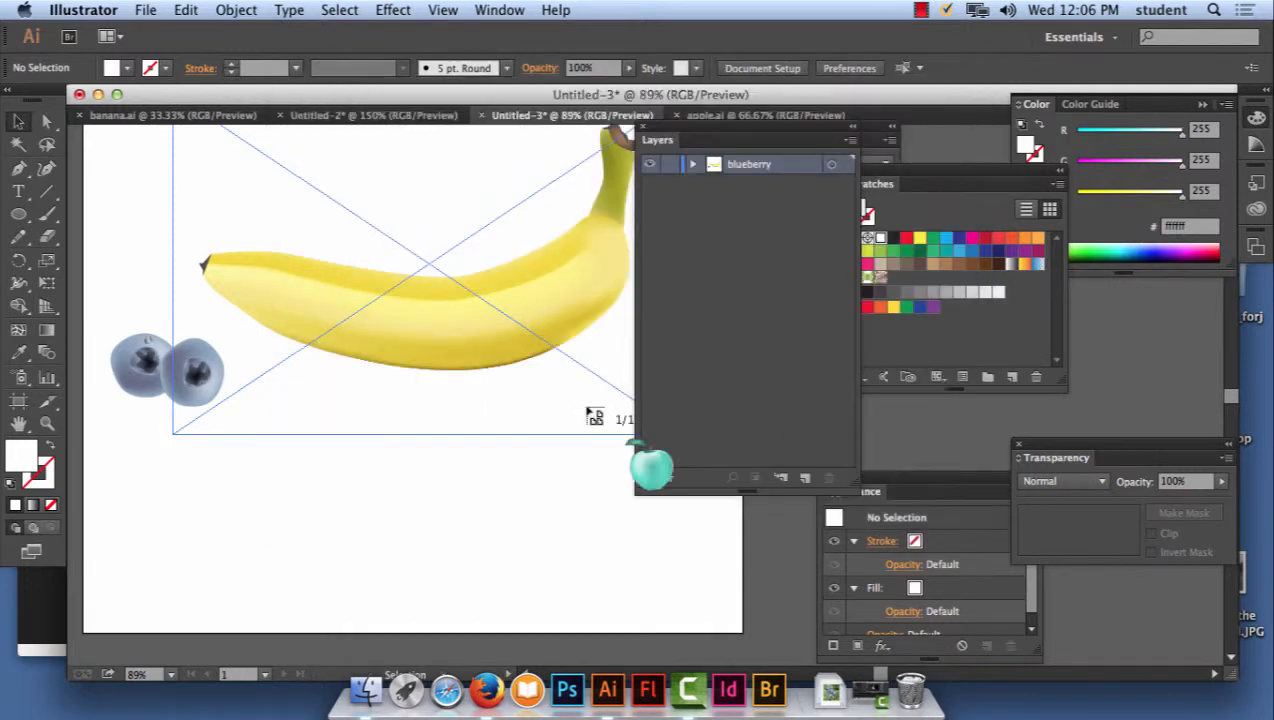
pyautogui.click(366, 474)
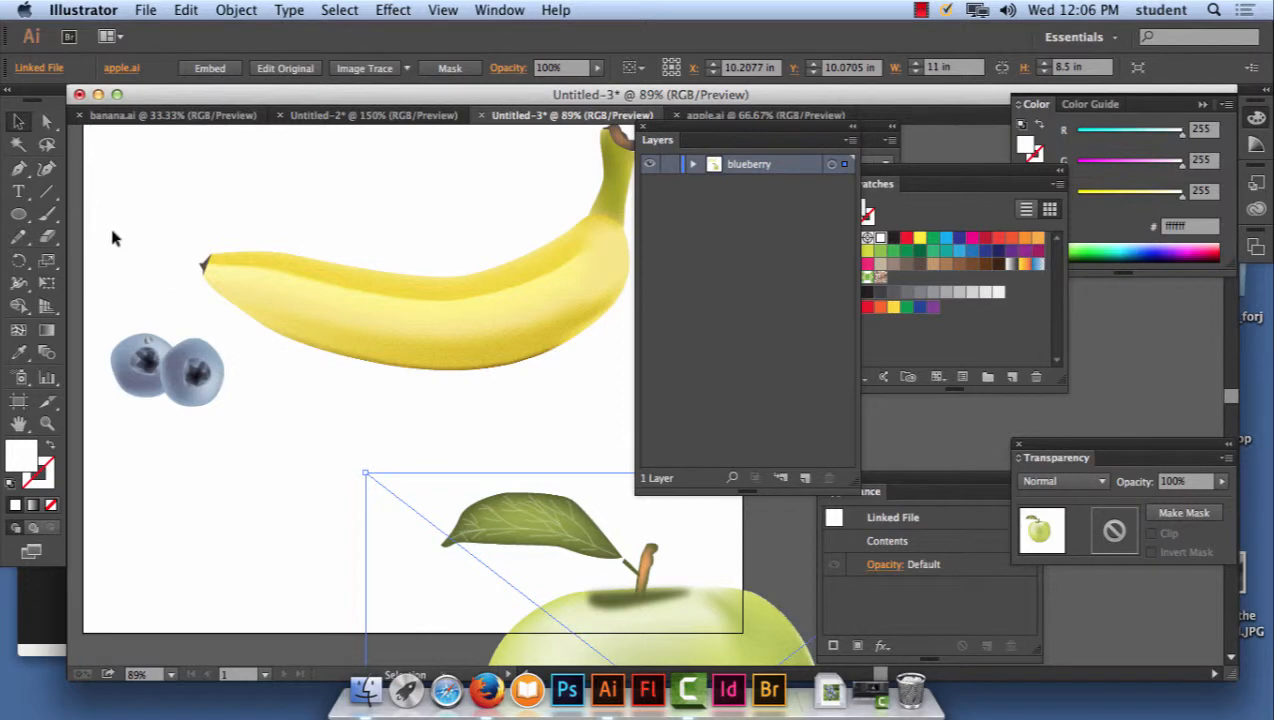
pyautogui.click(186, 10)
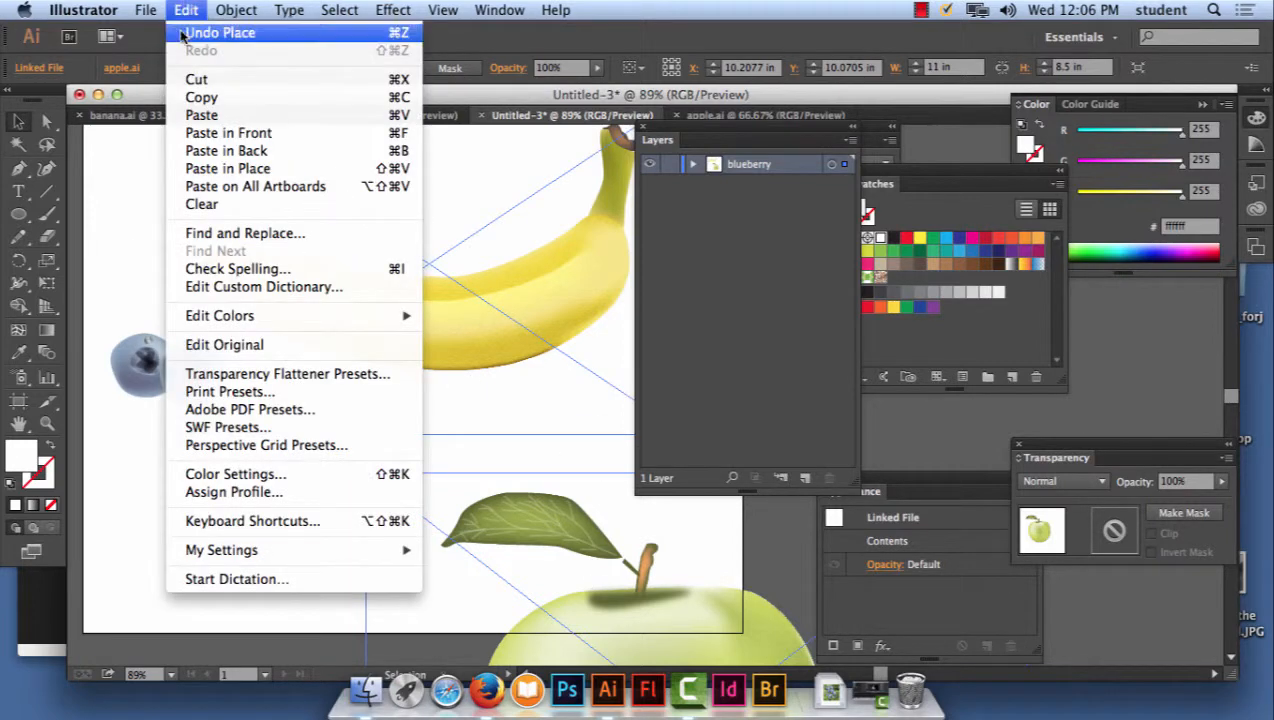
pyautogui.click(205, 31)
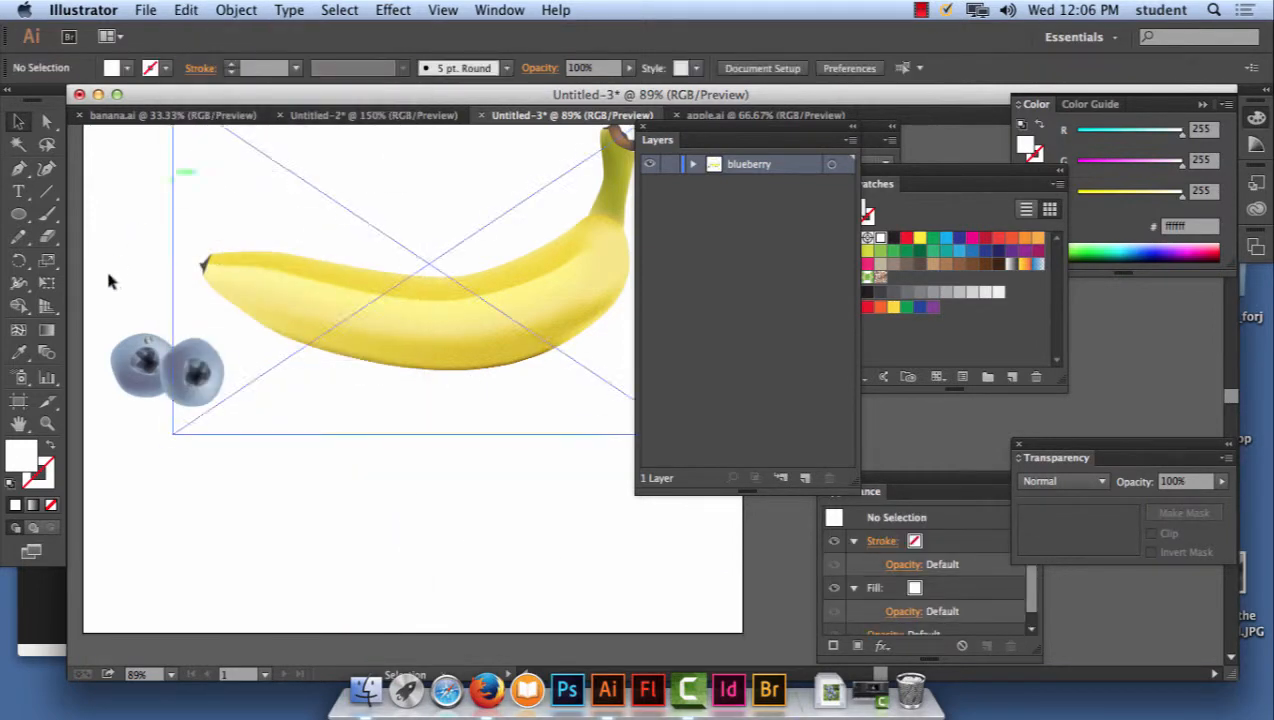
# - Place apple.ai as a linked file about 7.02 by 5.43 in over the blueberries and the banana's tip
pyautogui.click(145, 10)
pyautogui.click(167, 288)
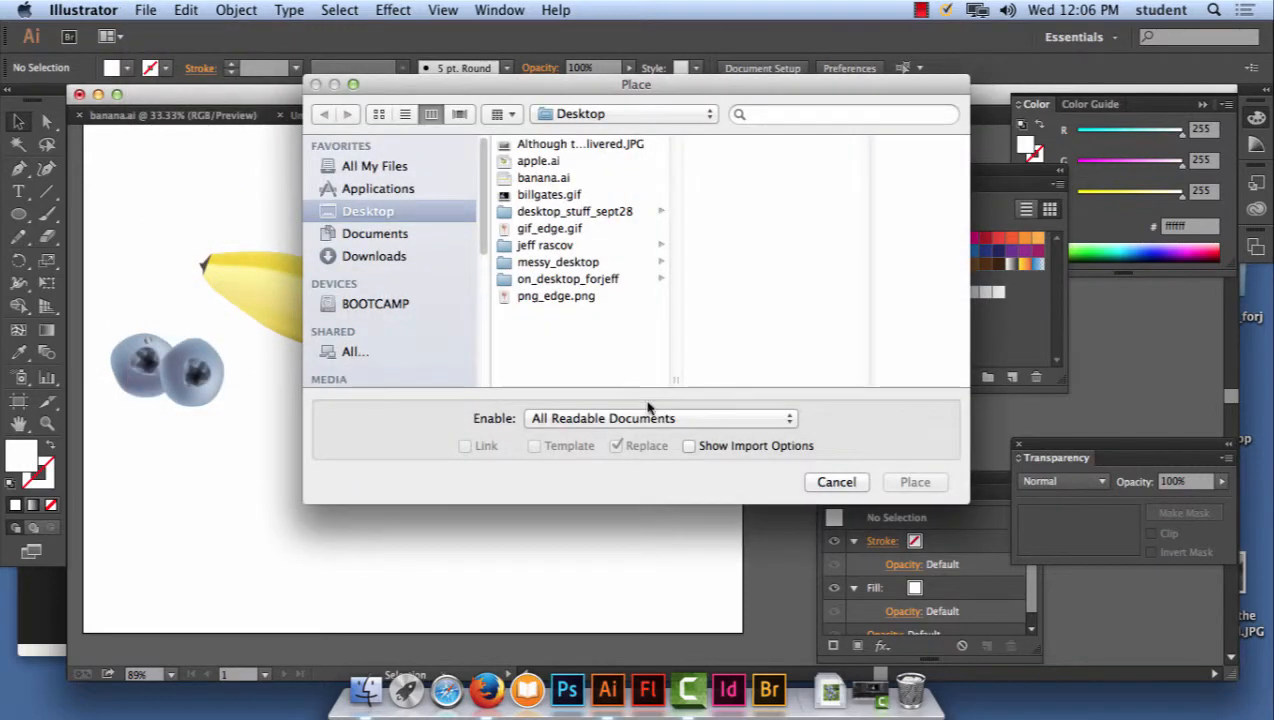
pyautogui.click(536, 163)
pyautogui.click(913, 481)
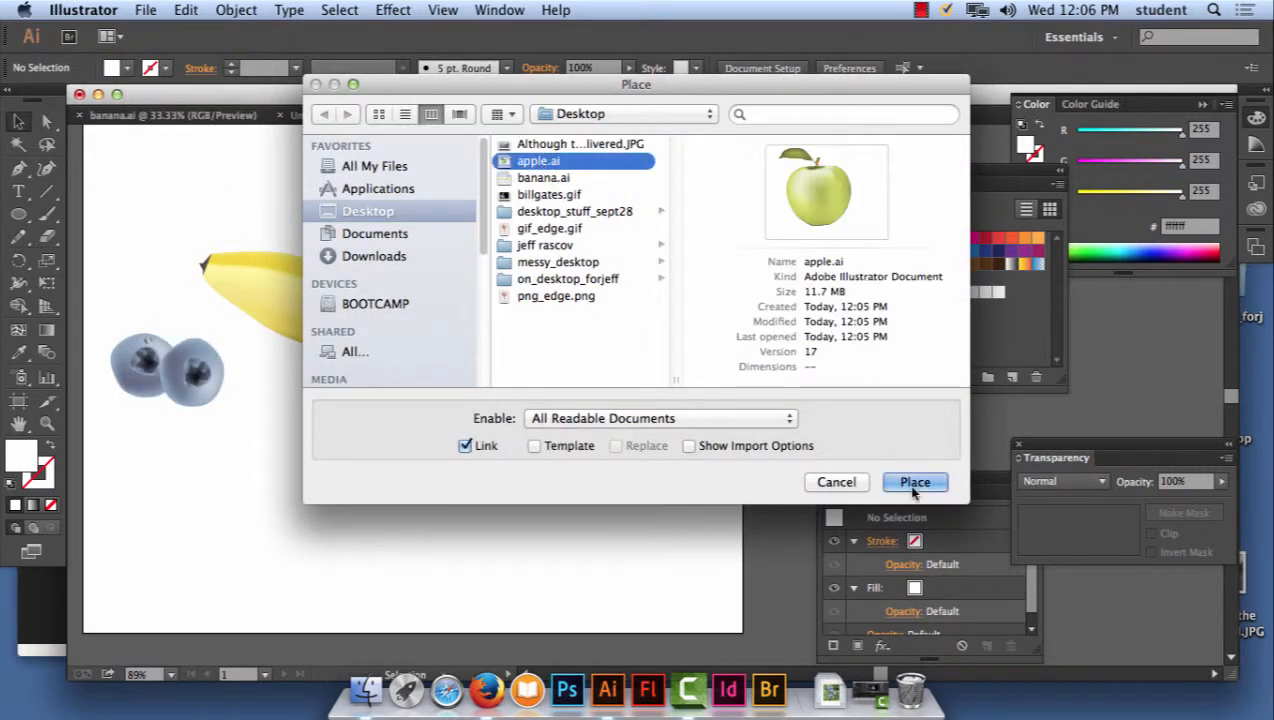
pyautogui.moveTo(120, 163); pyautogui.dragTo(544, 591)
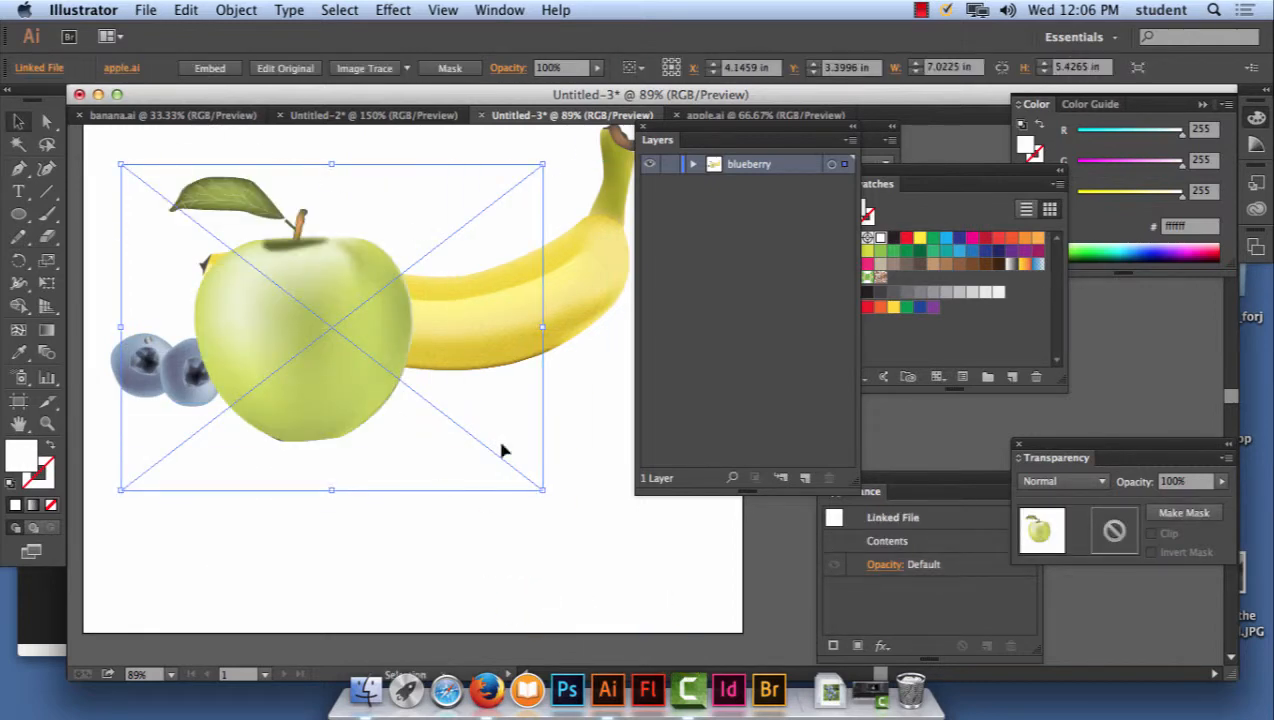
# - Enlarge the apple to about 8.24 by 6.37 in over the banana, with the Layers and Gradient panels moved clear of the artwork
pyautogui.moveTo(260, 322); pyautogui.dragTo(560, 429)
pyautogui.moveTo(418, 276); pyautogui.dragTo(346, 214)
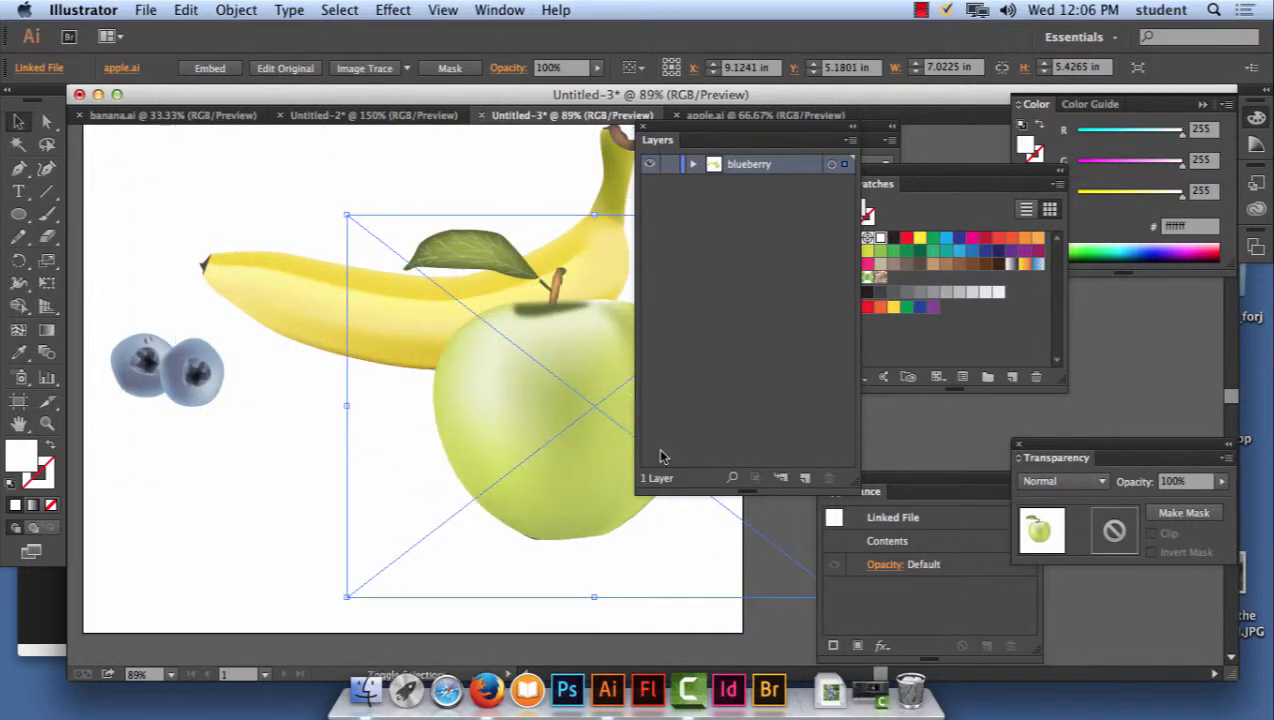
pyautogui.moveTo(705, 133); pyautogui.dragTo(968, 430)
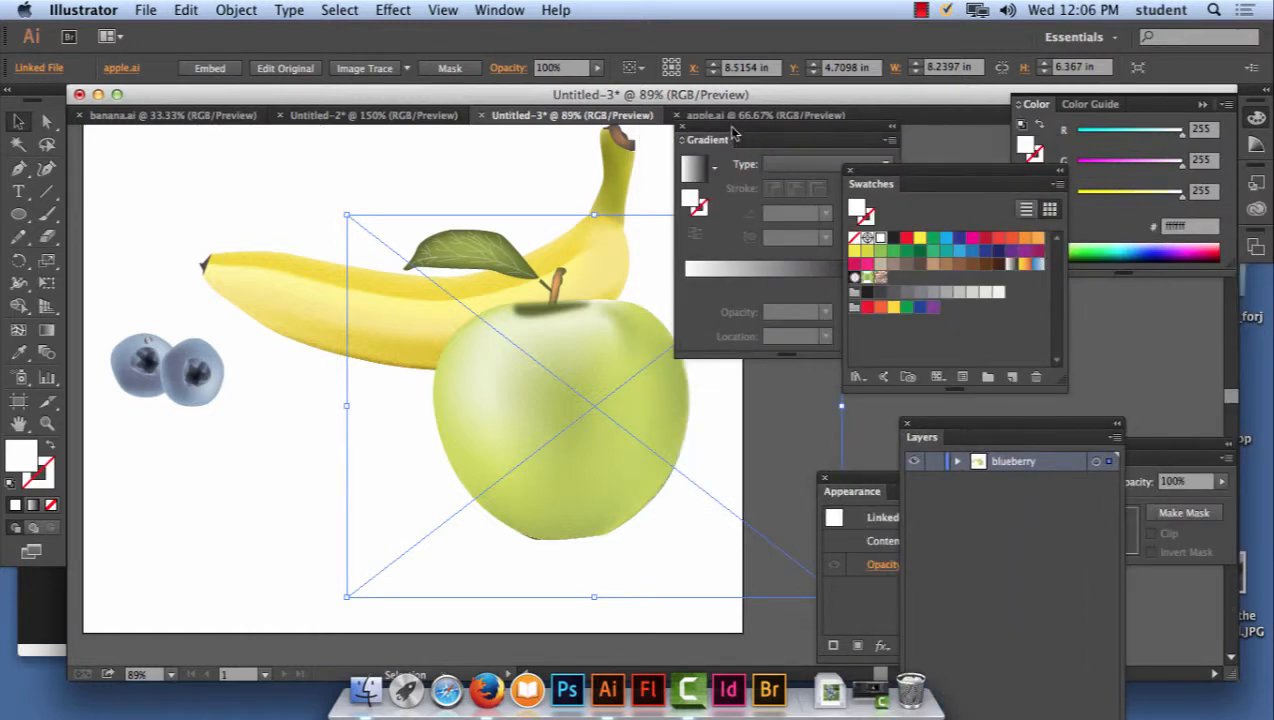
pyautogui.moveTo(735, 133); pyautogui.dragTo(903, 156)
pyautogui.moveTo(575, 458); pyautogui.dragTo(680, 357)
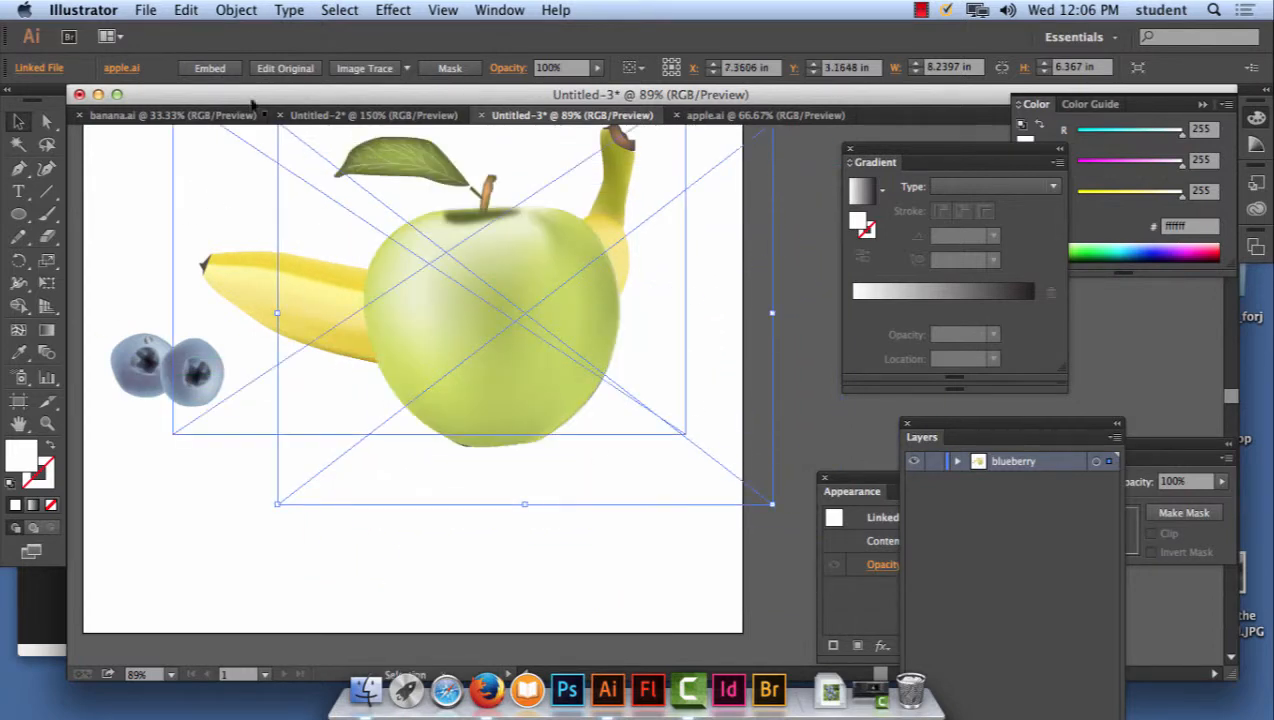
# - Send the linked apple behind all the other artwork
pyautogui.click(236, 10)
pyautogui.moveTo(250, 52)
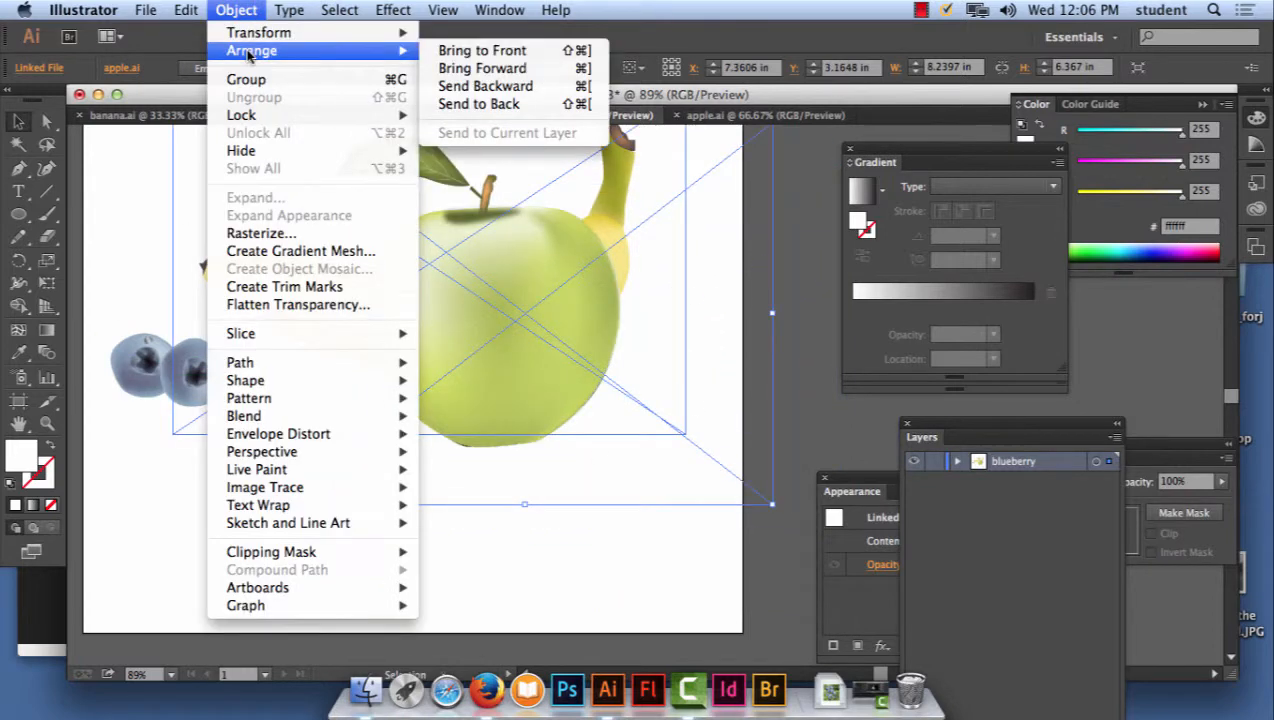
pyautogui.click(490, 104)
# - Position the apple beside the blueberries and lay the banana across the front of the apple's base
pyautogui.moveTo(549, 318); pyautogui.dragTo(721, 449)
pyautogui.moveTo(475, 277); pyautogui.dragTo(497, 342)
pyautogui.moveTo(498, 245); pyautogui.dragTo(368, 233)
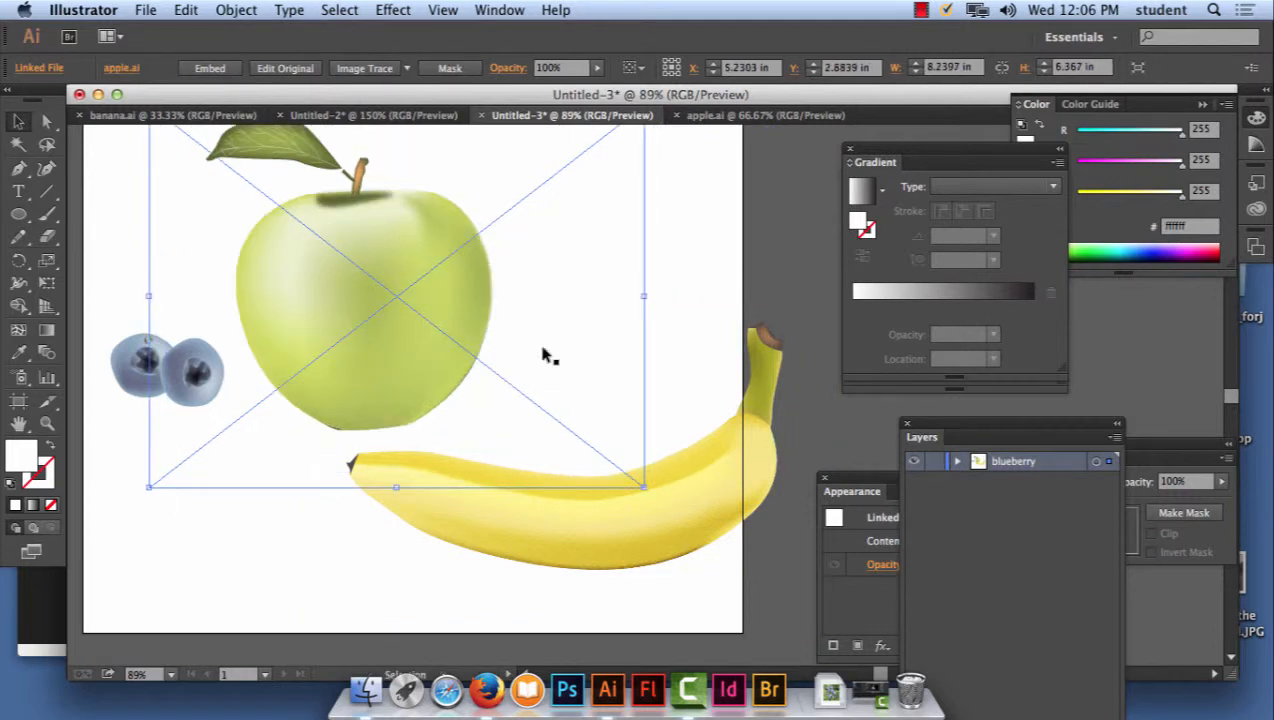
pyautogui.moveTo(547, 355); pyautogui.dragTo(597, 488)
pyautogui.moveTo(640, 525); pyautogui.dragTo(521, 446)
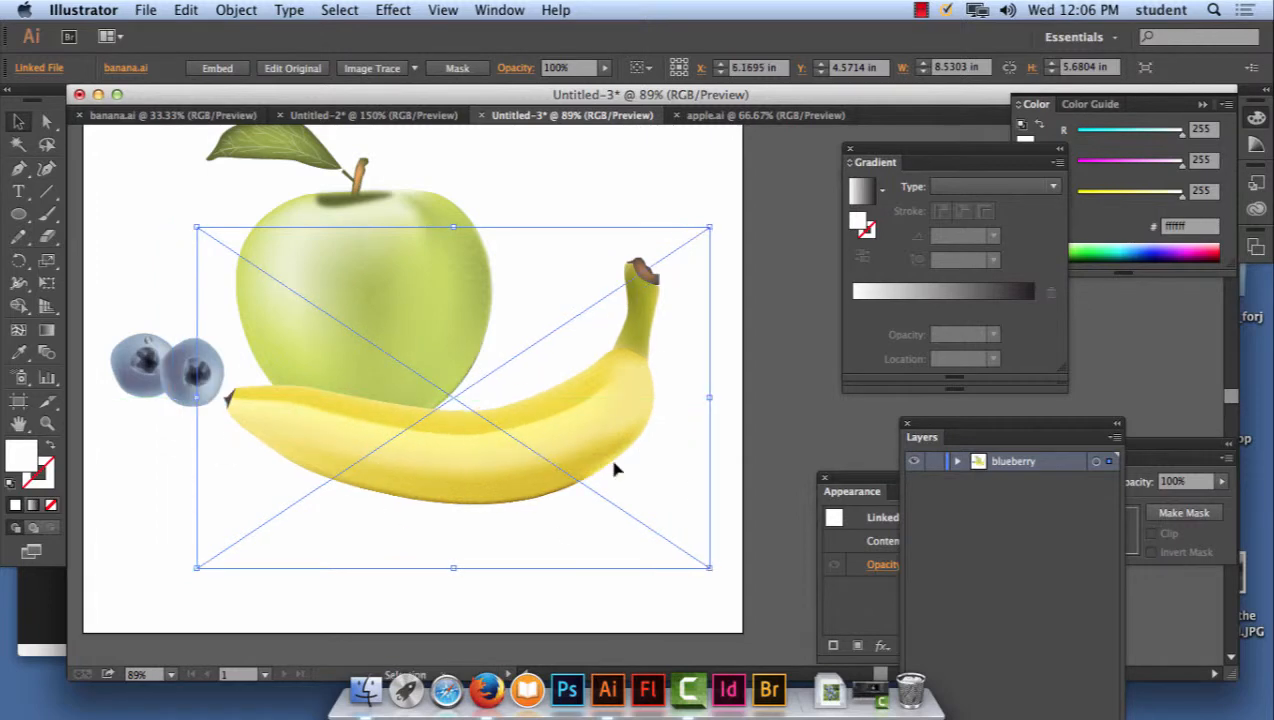
pyautogui.click(549, 593)
pyautogui.click(526, 413)
# - Expand the blueberry layer and toggle the topmost linked file's visibility to identify which fruit it holds
pyautogui.moveTo(1021, 427); pyautogui.dragTo(938, 166)
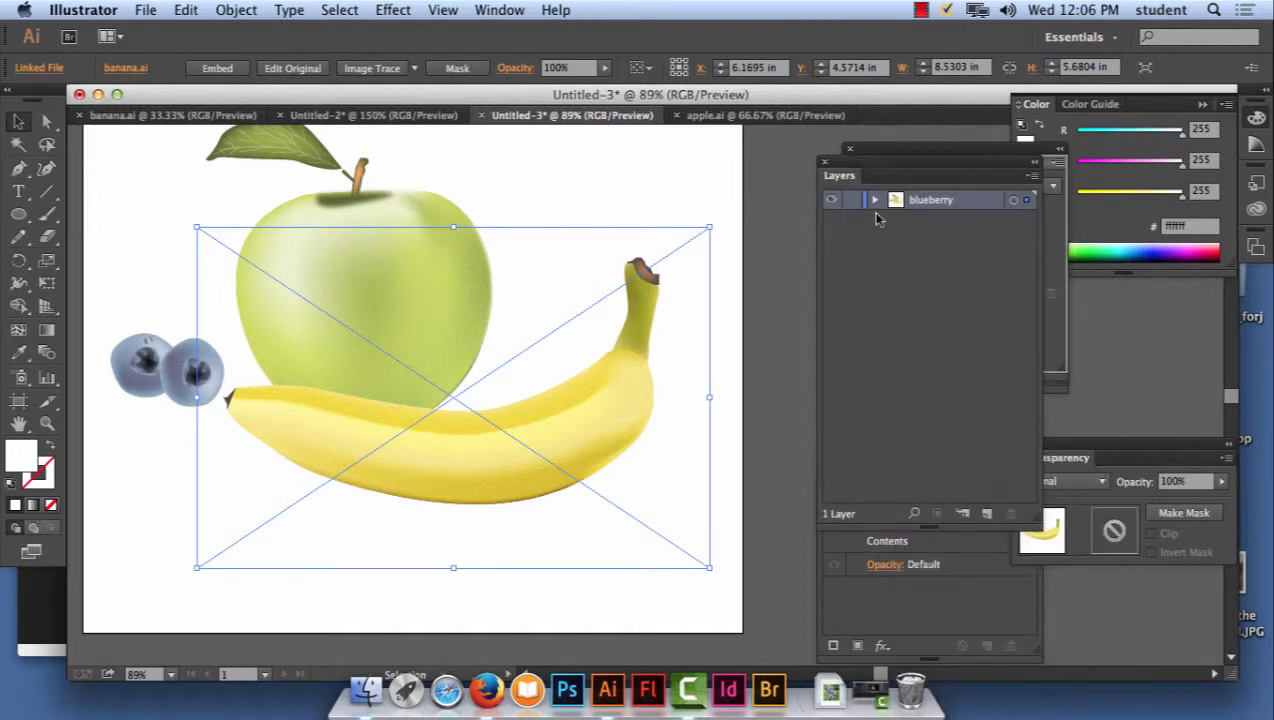
pyautogui.click(875, 199)
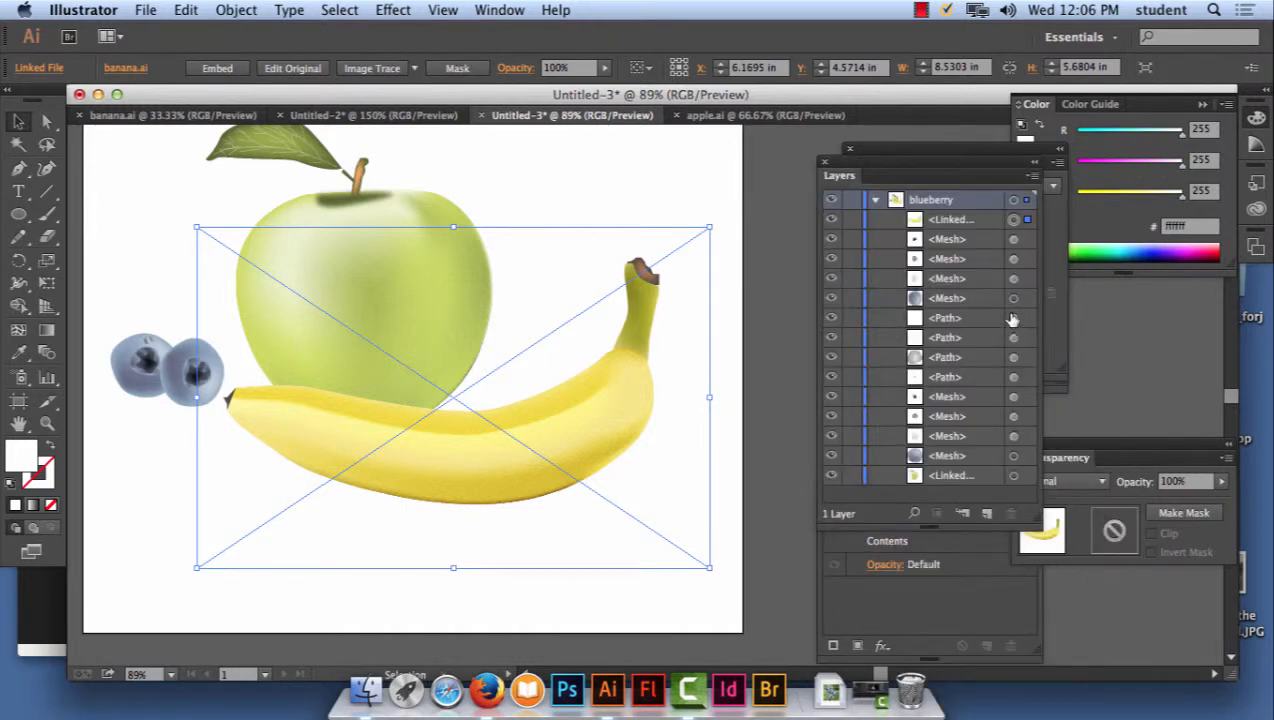
pyautogui.click(930, 226)
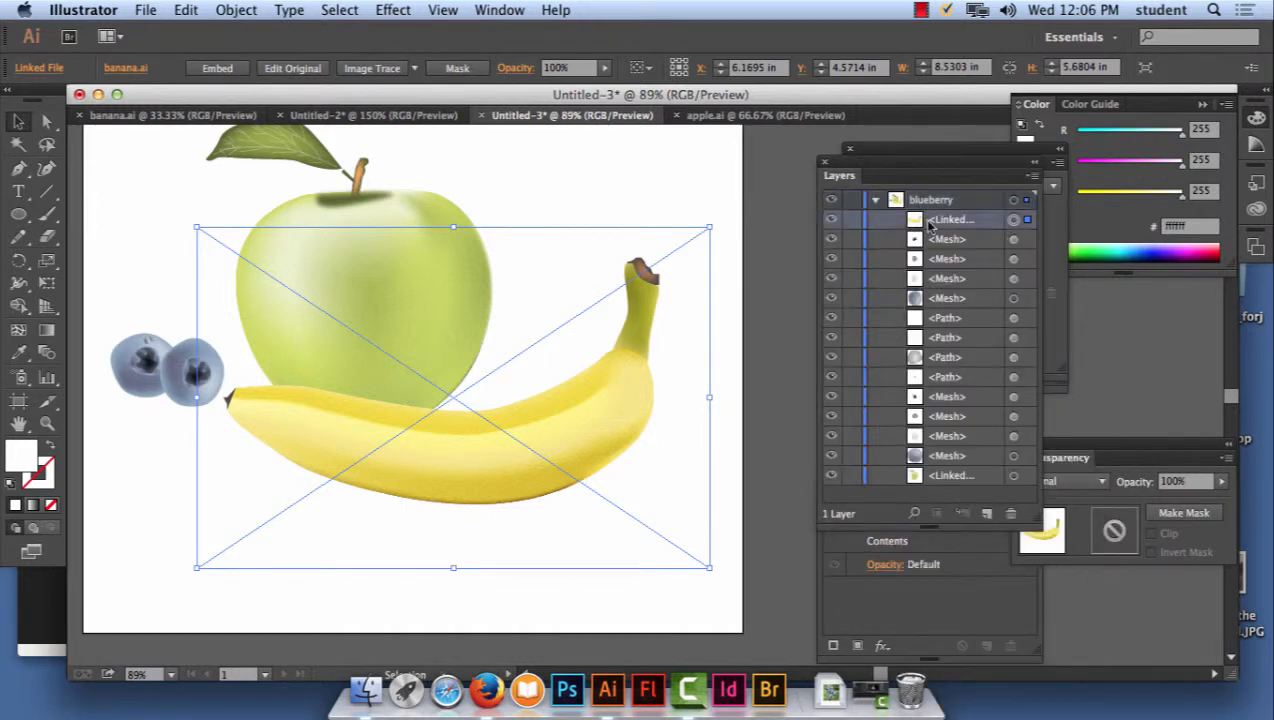
pyautogui.click(831, 220)
pyautogui.click(831, 220)
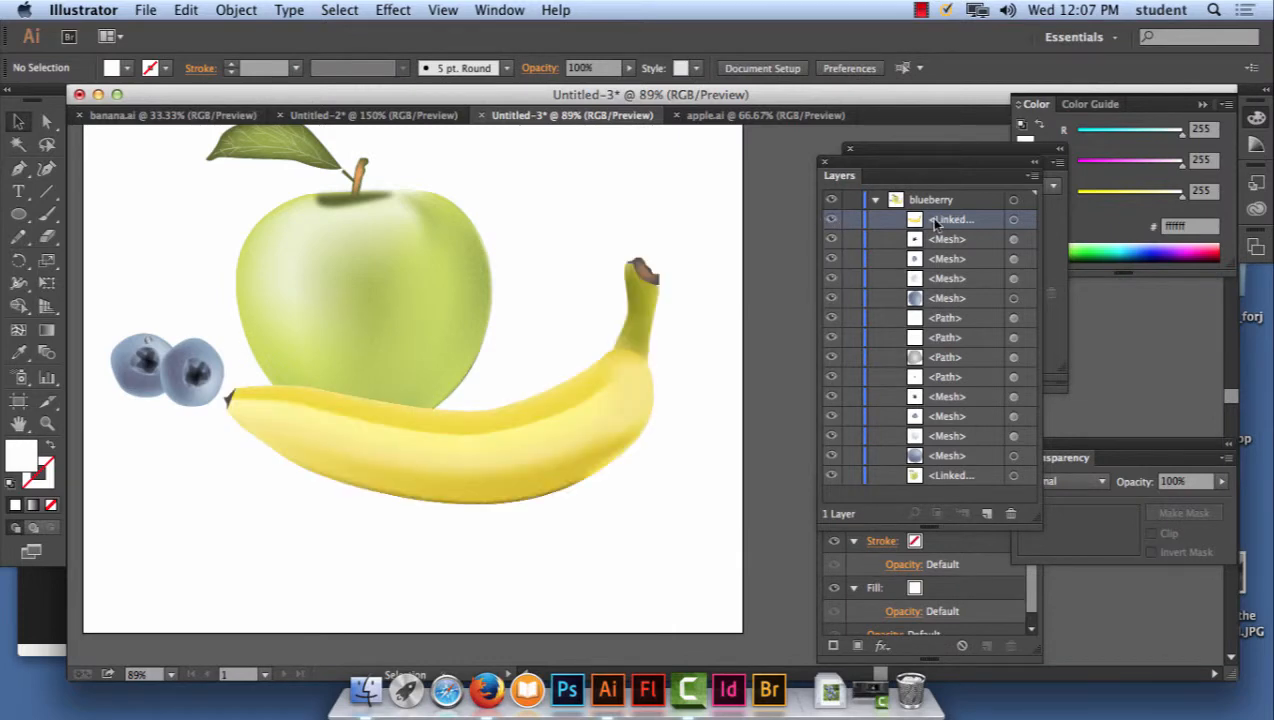
pyautogui.click(832, 221)
pyautogui.click(832, 220)
# - Shift the banana slightly left and down across the apple's base, to about X 6.03 in, Y 4.72 in
pyautogui.moveTo(498, 448); pyautogui.dragTo(435, 468)
pyautogui.moveTo(112, 322); pyautogui.dragTo(193, 406)
pyautogui.click(229, 564)
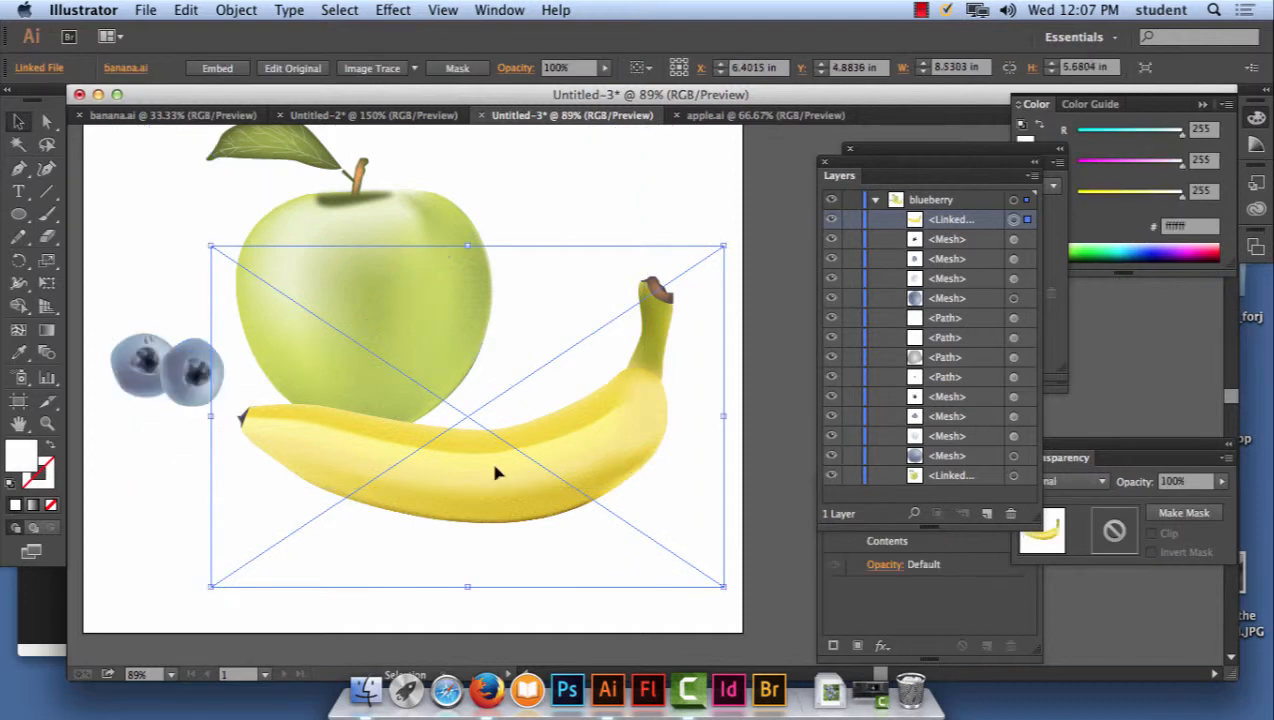
pyautogui.moveTo(565, 470); pyautogui.dragTo(543, 462)
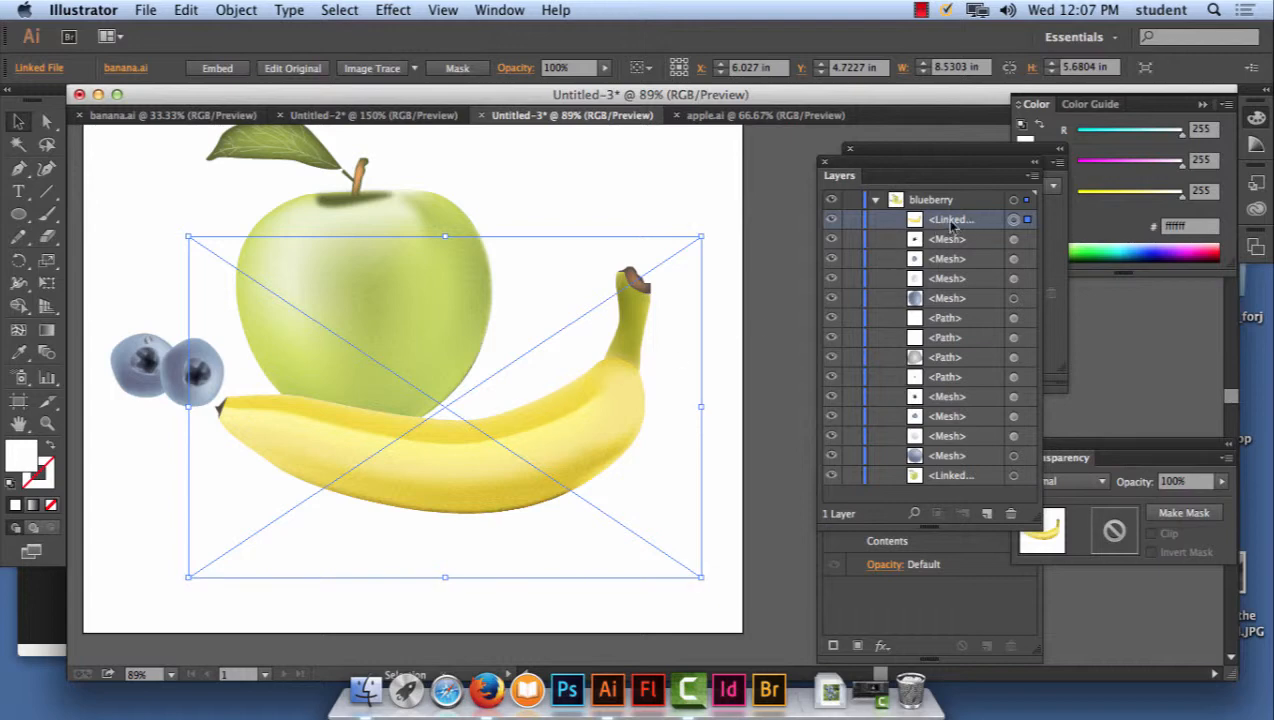
# - Show the document's links clear of the layer list and embed banana.ai, accepting the reinterpreted PDF objects
pyautogui.click(496, 9)
pyautogui.scroll(-5, 585, 330)
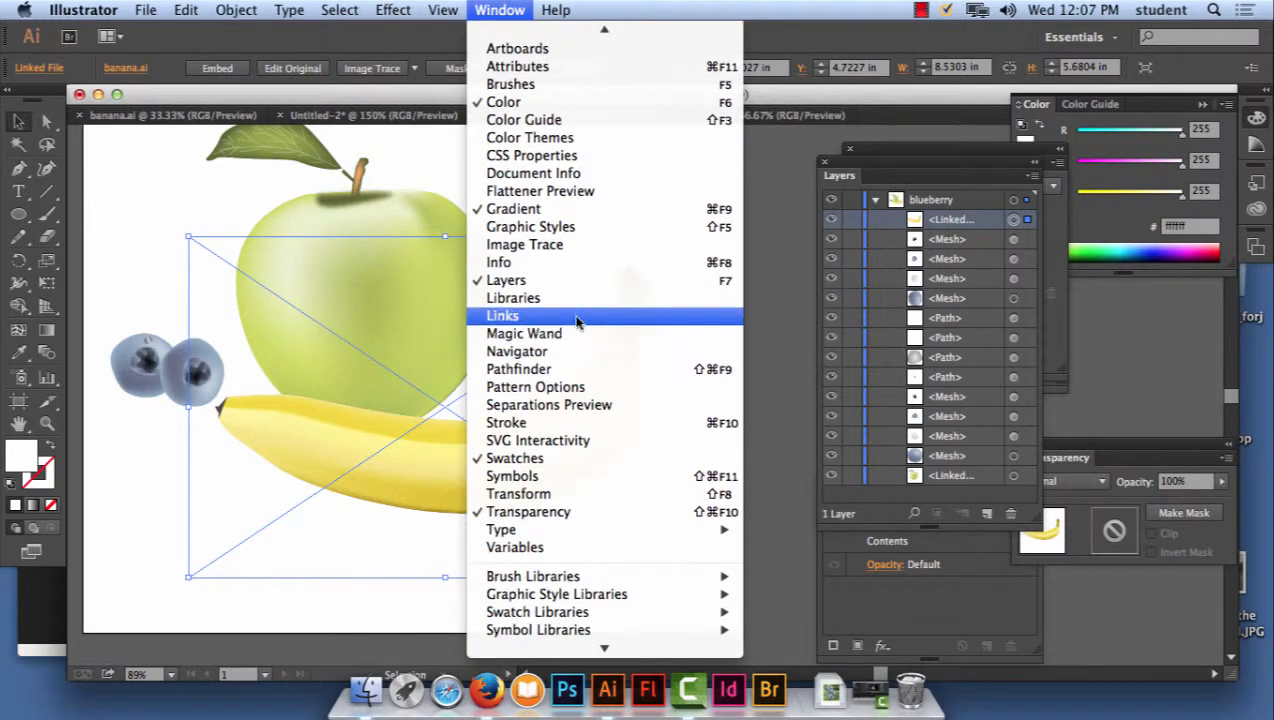
pyautogui.click(576, 318)
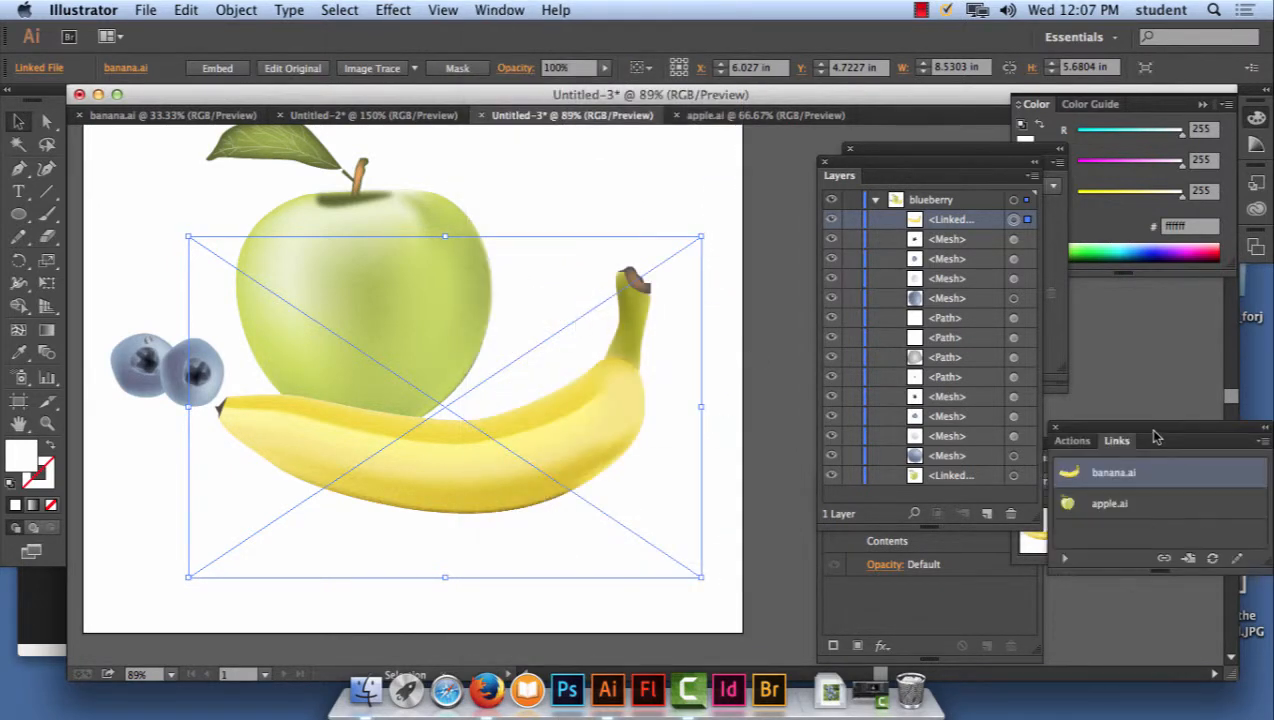
pyautogui.moveTo(1156, 437); pyautogui.dragTo(660, 121)
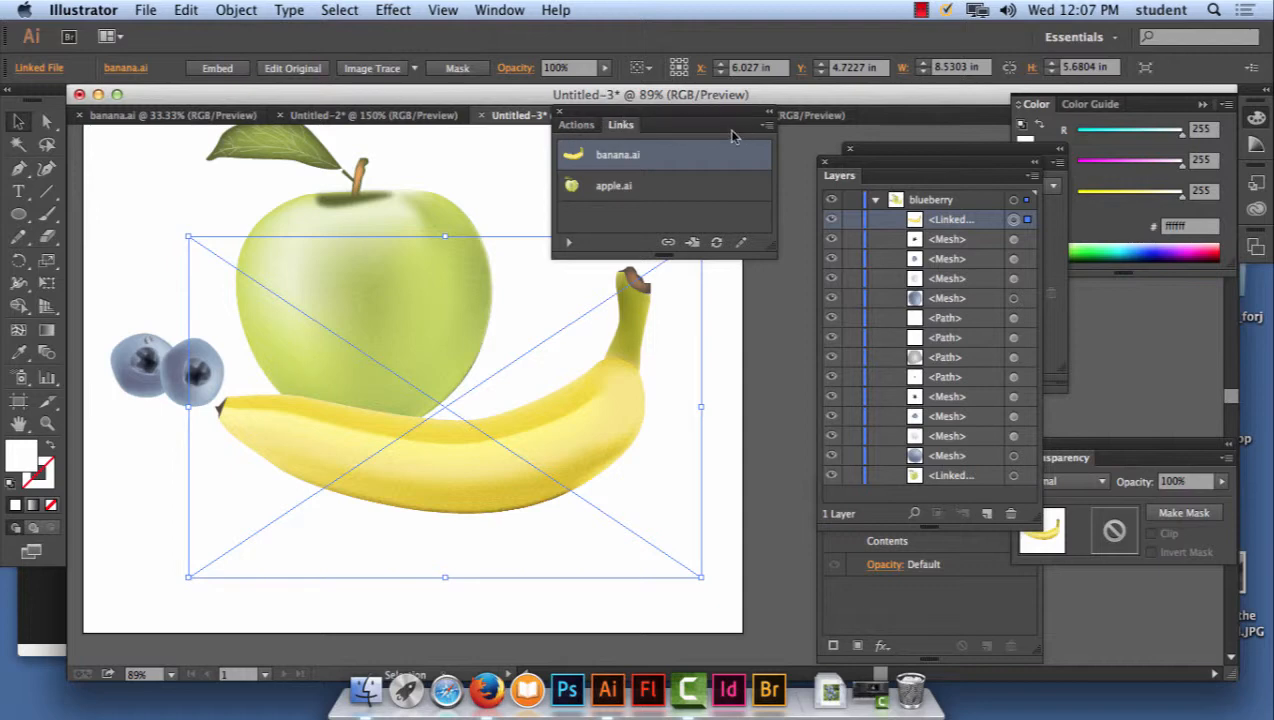
pyautogui.click(766, 130)
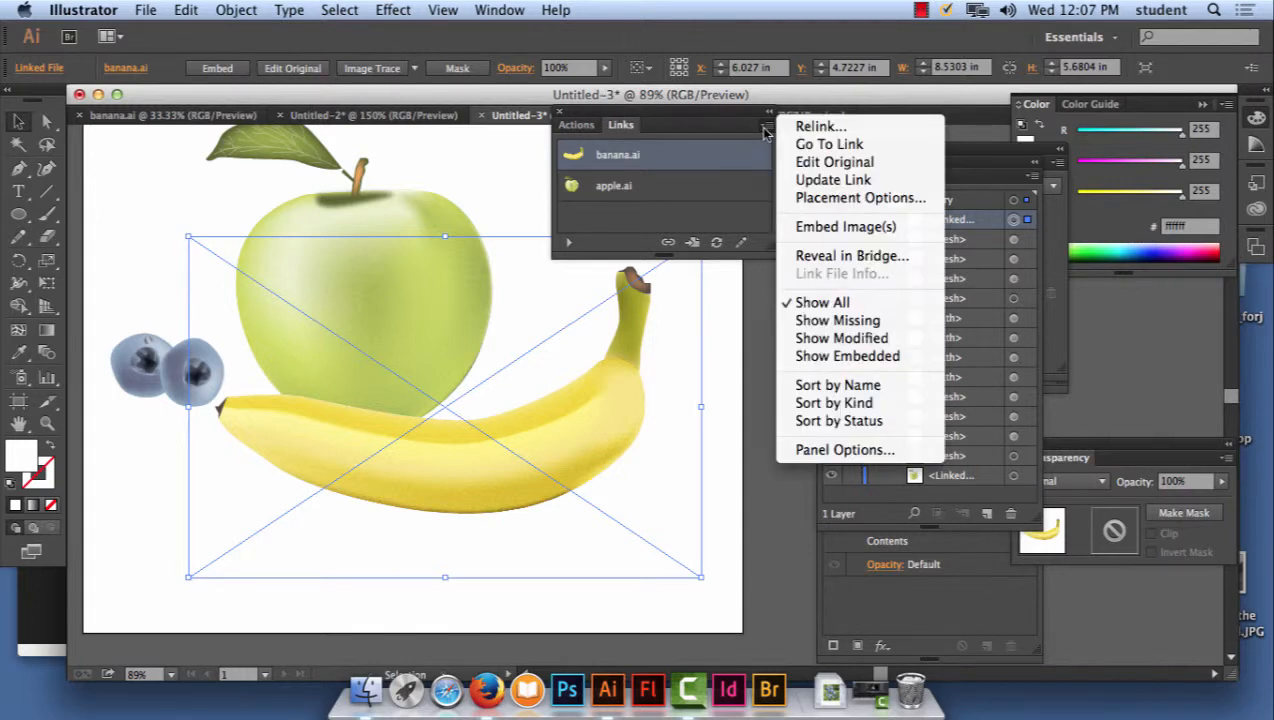
pyautogui.click(860, 227)
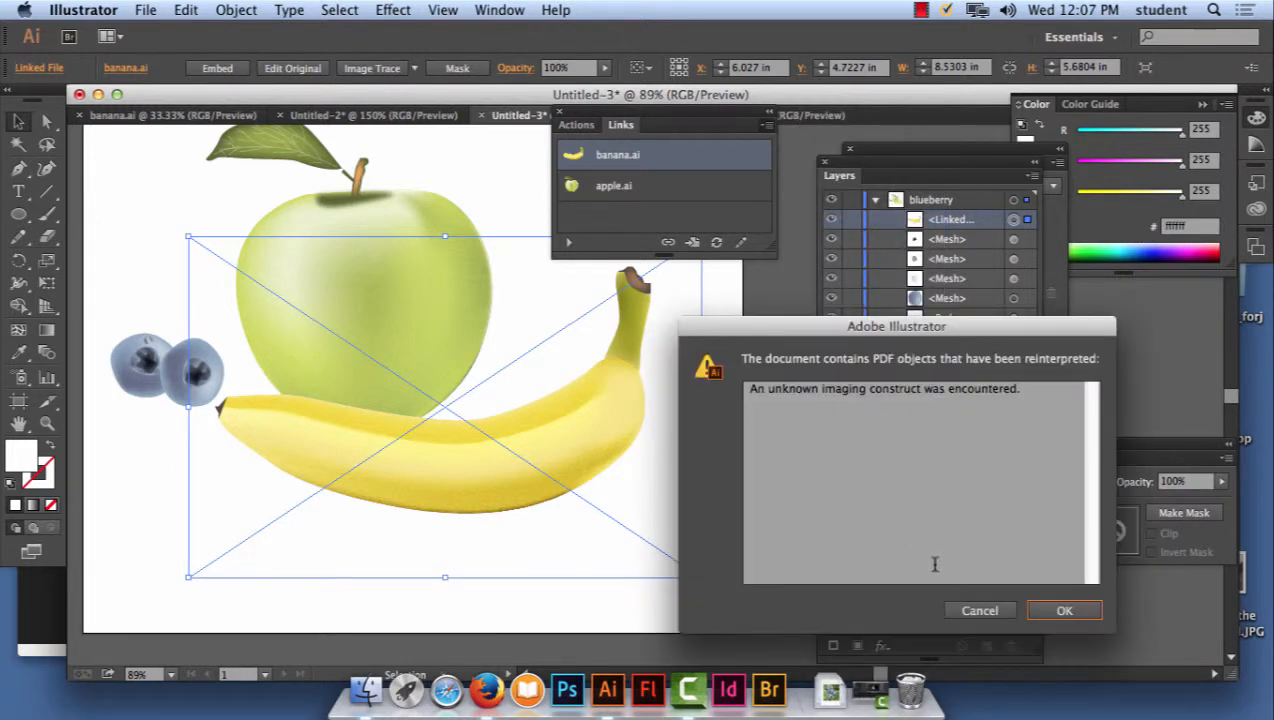
pyautogui.click(1064, 611)
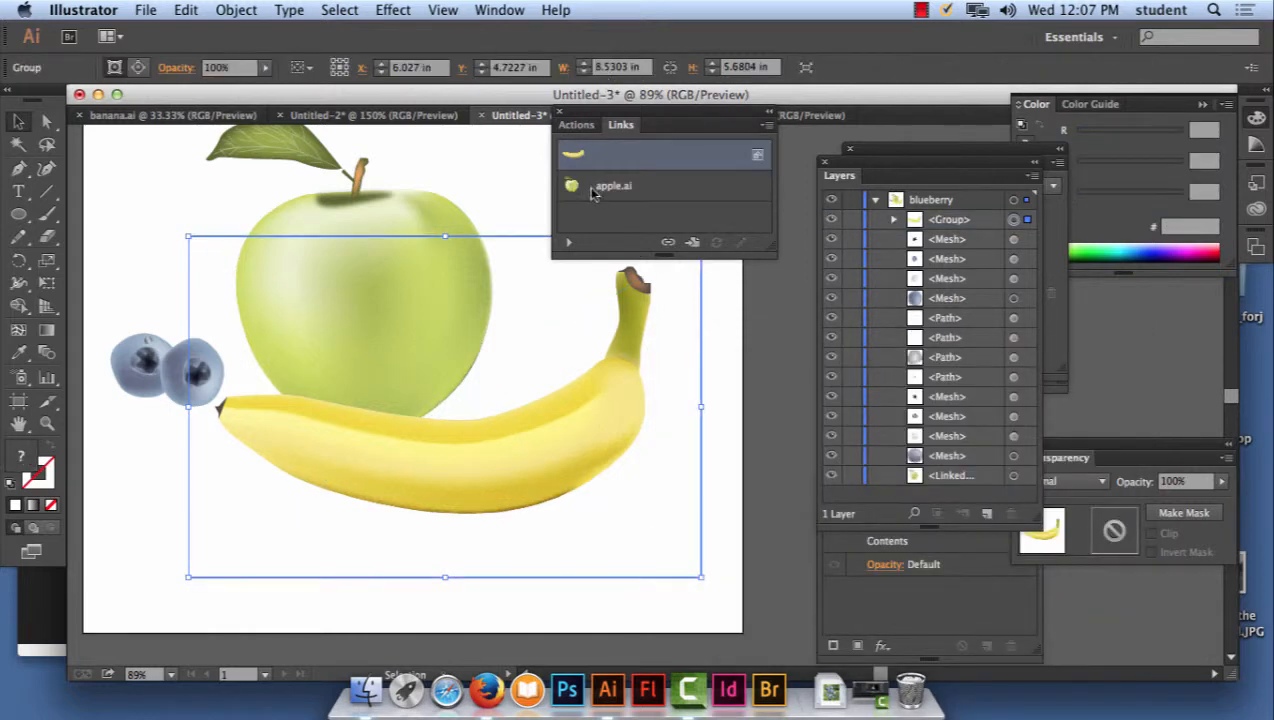
# - Embed the linked apple.ai in the document, accepting the reinterpreted PDF objects
pyautogui.click(617, 184)
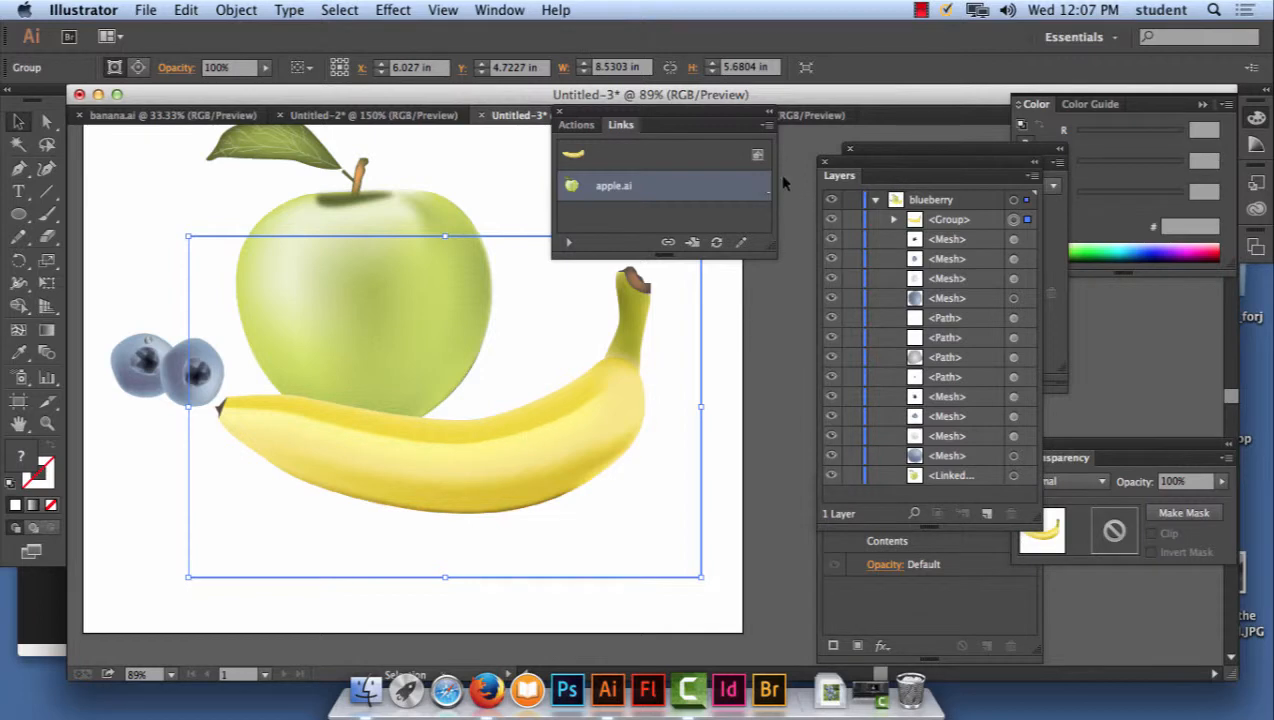
pyautogui.click(766, 127)
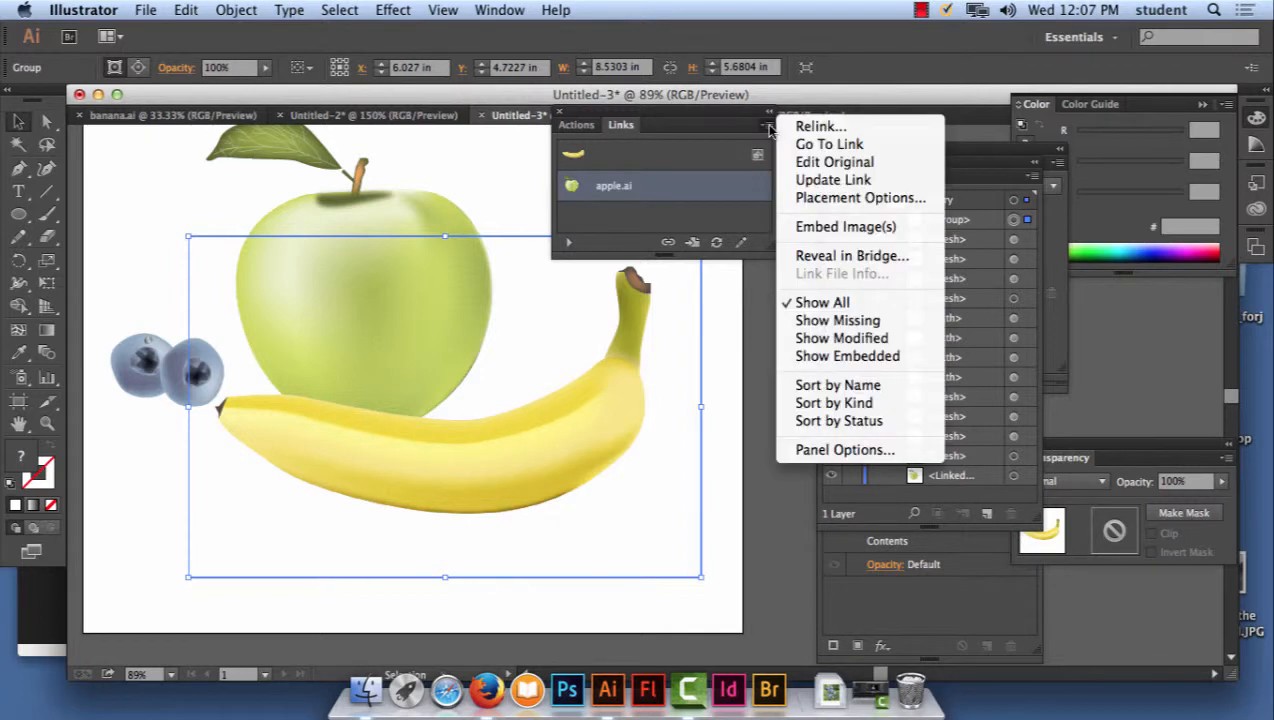
pyautogui.click(799, 228)
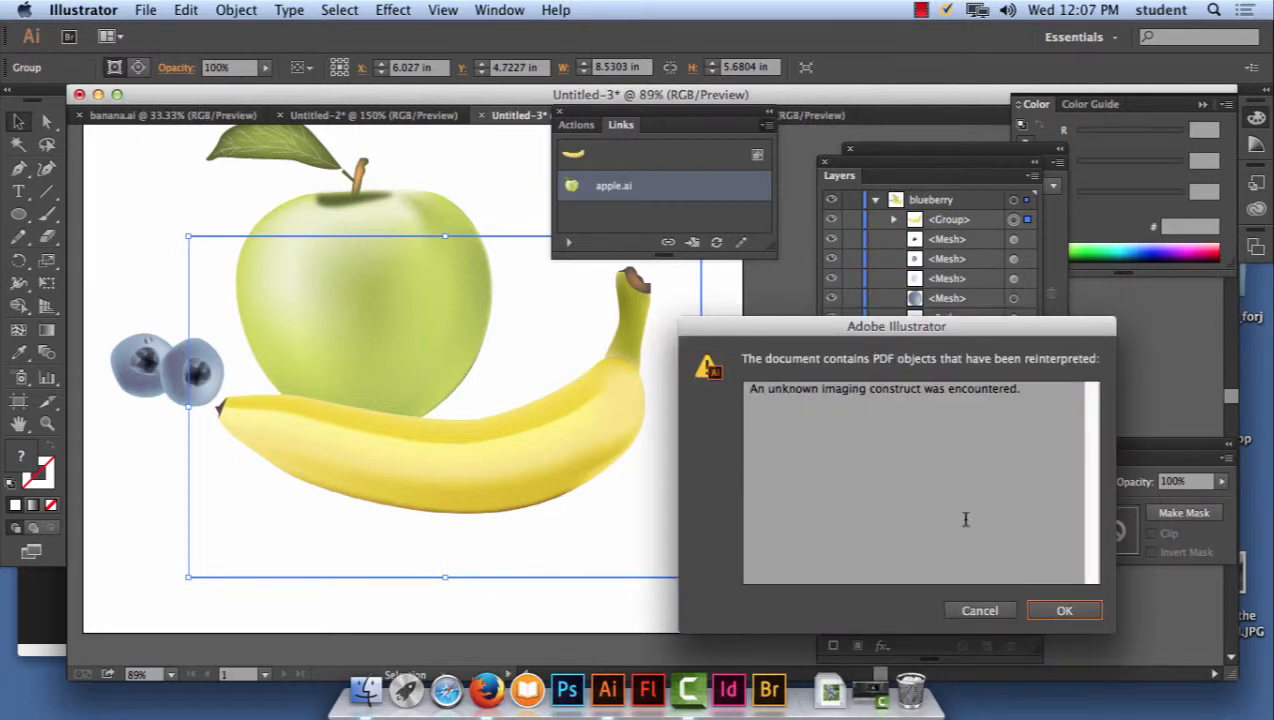
pyautogui.click(1066, 612)
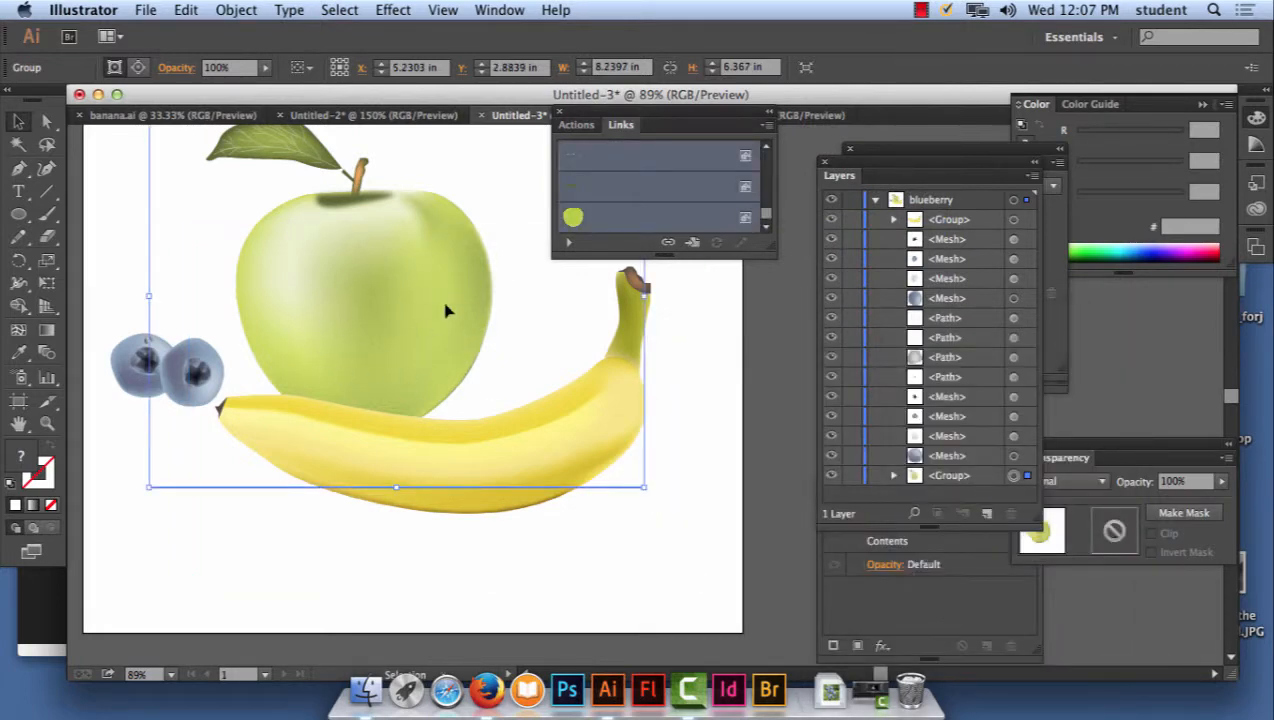
# - Move the embedded banana slightly up over the apple's base, to about X 6.08 in, Y 4.41 in, and deselect it
pyautogui.click(564, 548)
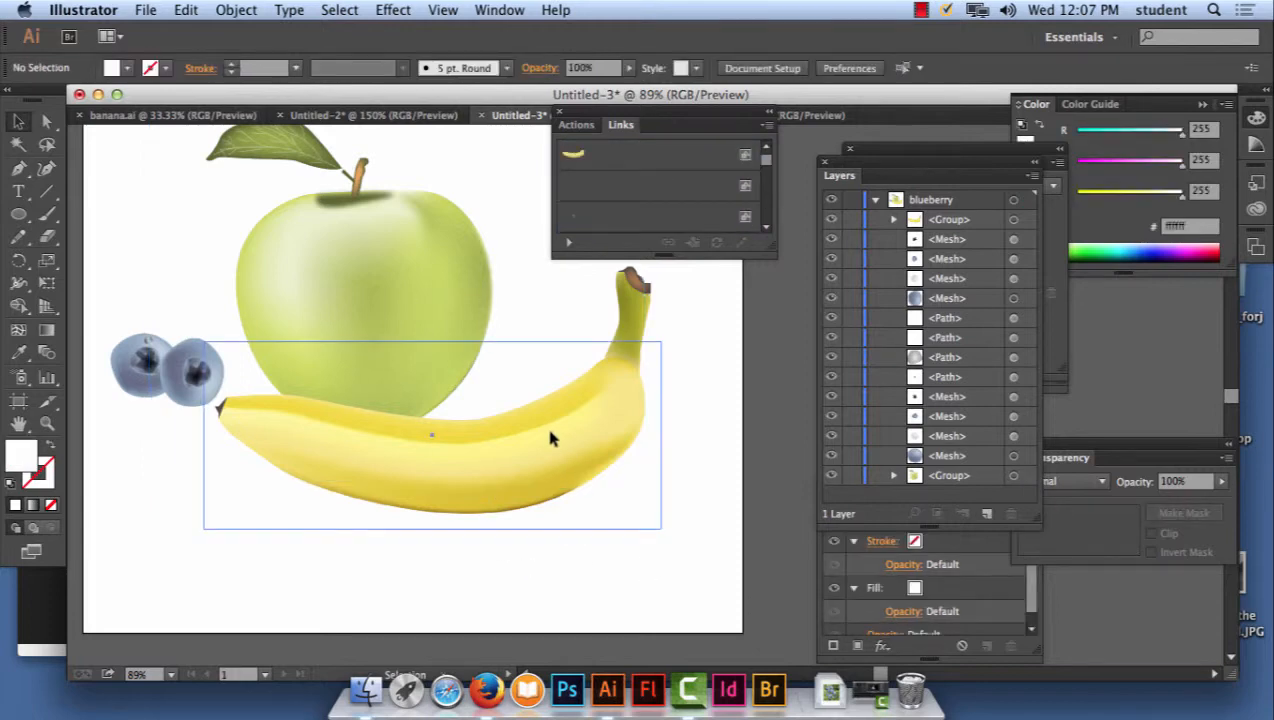
pyautogui.moveTo(549, 440)
pyautogui.mouseDown()
pyautogui.moveTo(549, 455)
pyautogui.moveTo(477, 462)
pyautogui.moveTo(549, 440)
pyautogui.moveTo(485, 456)
pyautogui.moveTo(527, 440)
pyautogui.moveTo(546, 452)
pyautogui.moveTo(545, 440)
pyautogui.mouseUp()
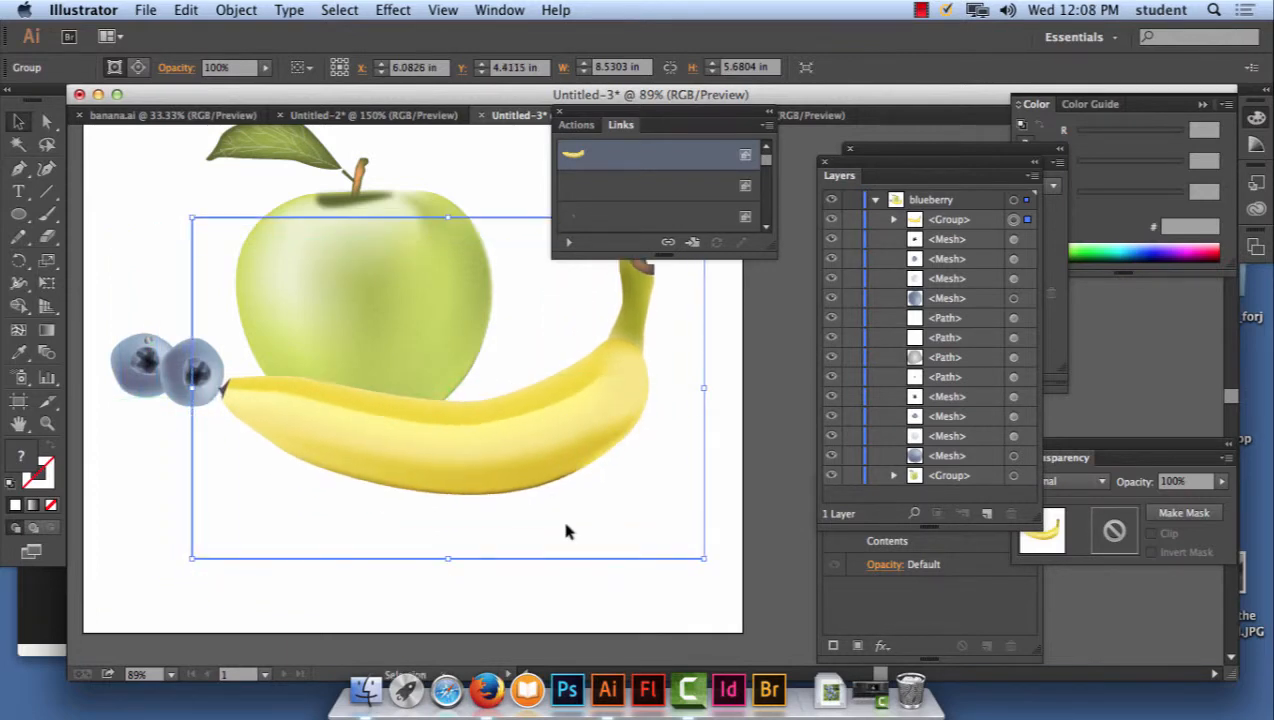
pyautogui.click(568, 612)
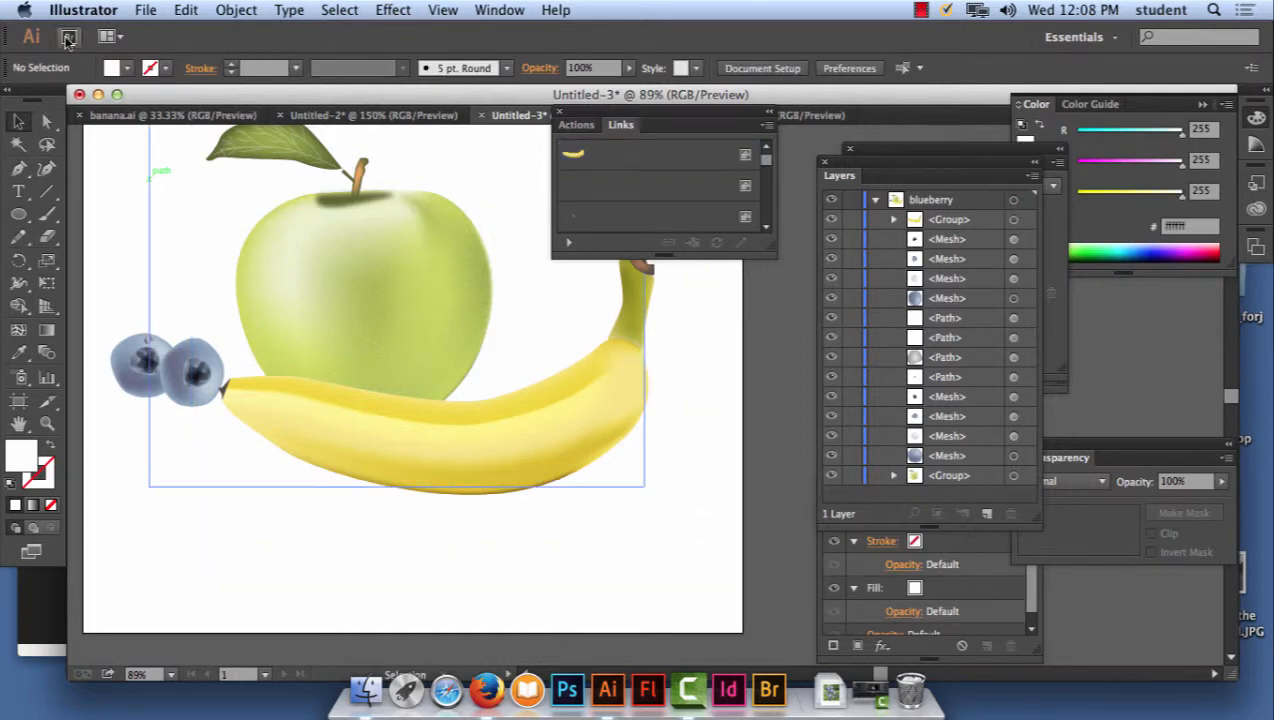
# - Draw a flat ellipse about 6.49 in wide and 0.70 in high beneath the banana and fill it with near-black 020202
pyautogui.click(18, 215)
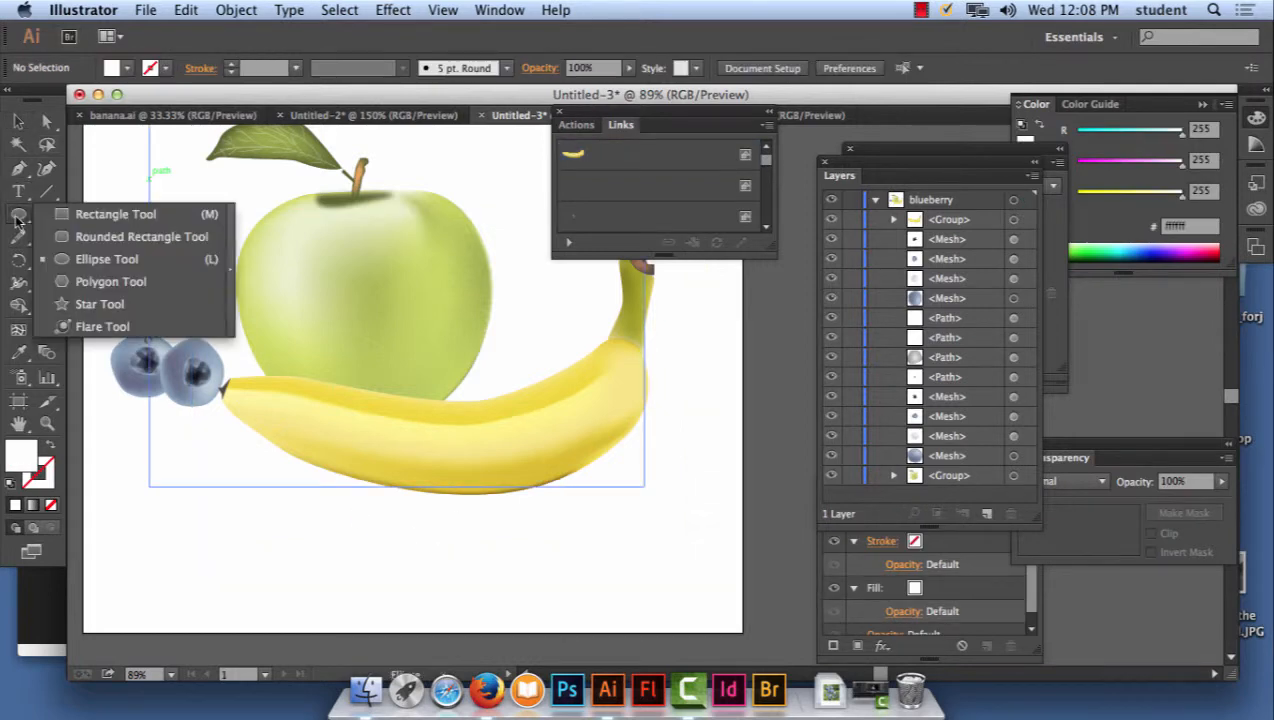
pyautogui.click(95, 259)
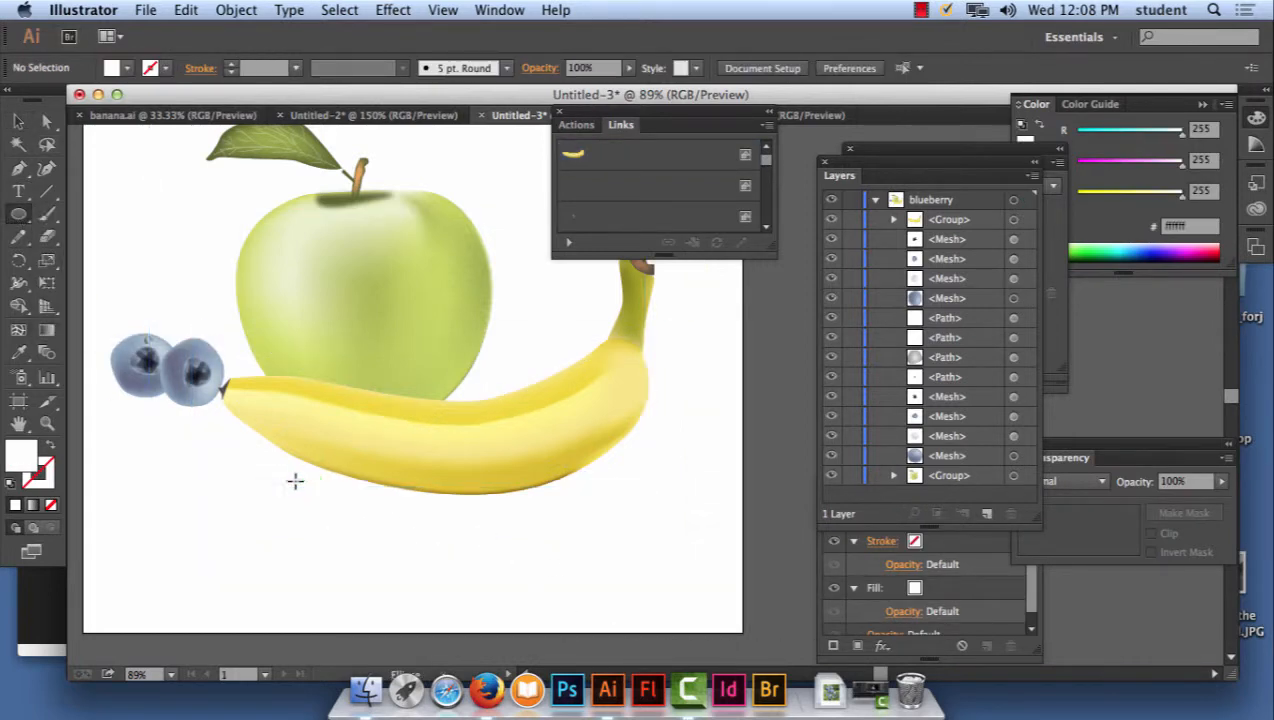
pyautogui.moveTo(296, 482); pyautogui.dragTo(682, 521)
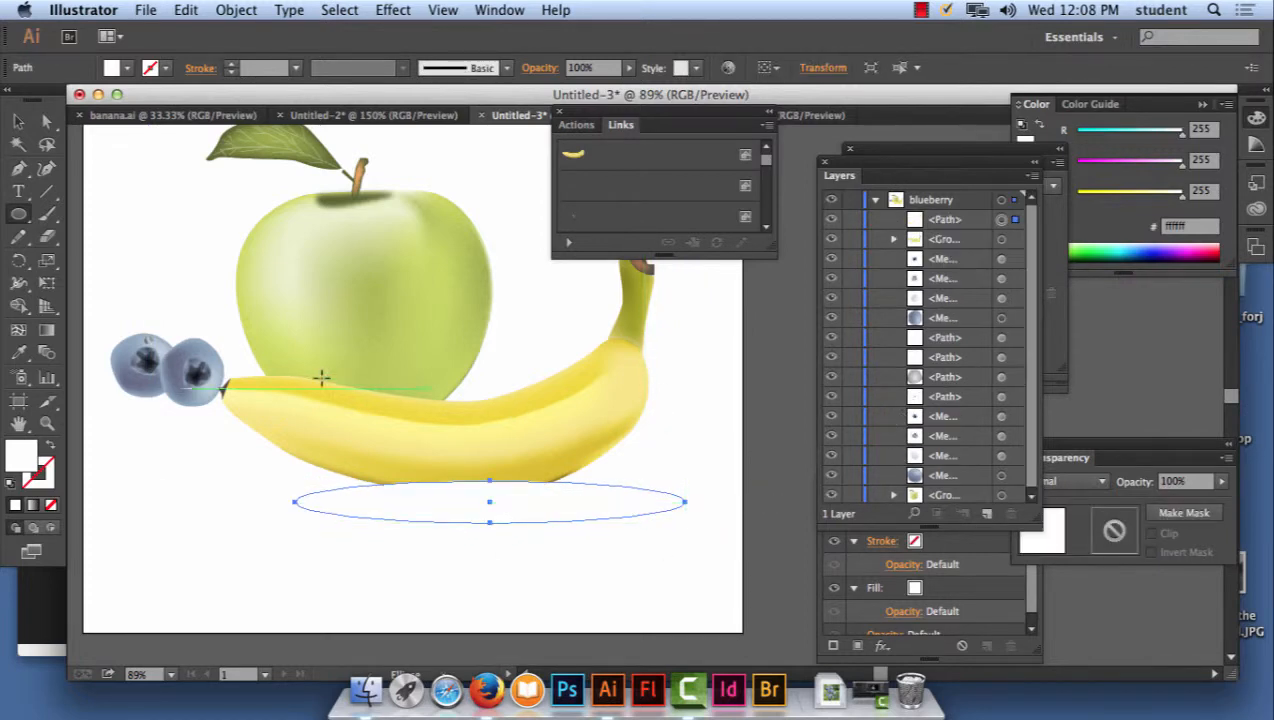
pyautogui.doubleClick(30, 454)
pyautogui.click(390, 481)
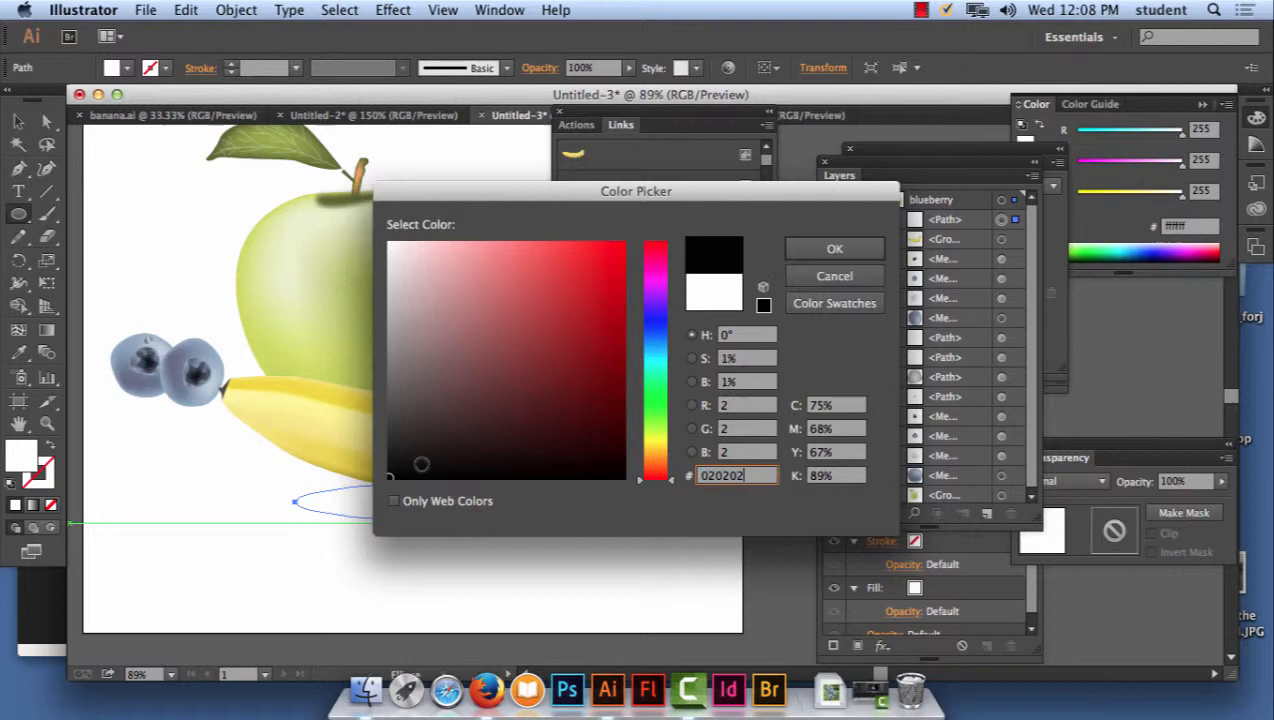
pyautogui.click(834, 248)
# - Apply a Gaussian Blur with a radius of 51.3 pixels to the black ellipse beneath the banana
pyautogui.click(398, 10)
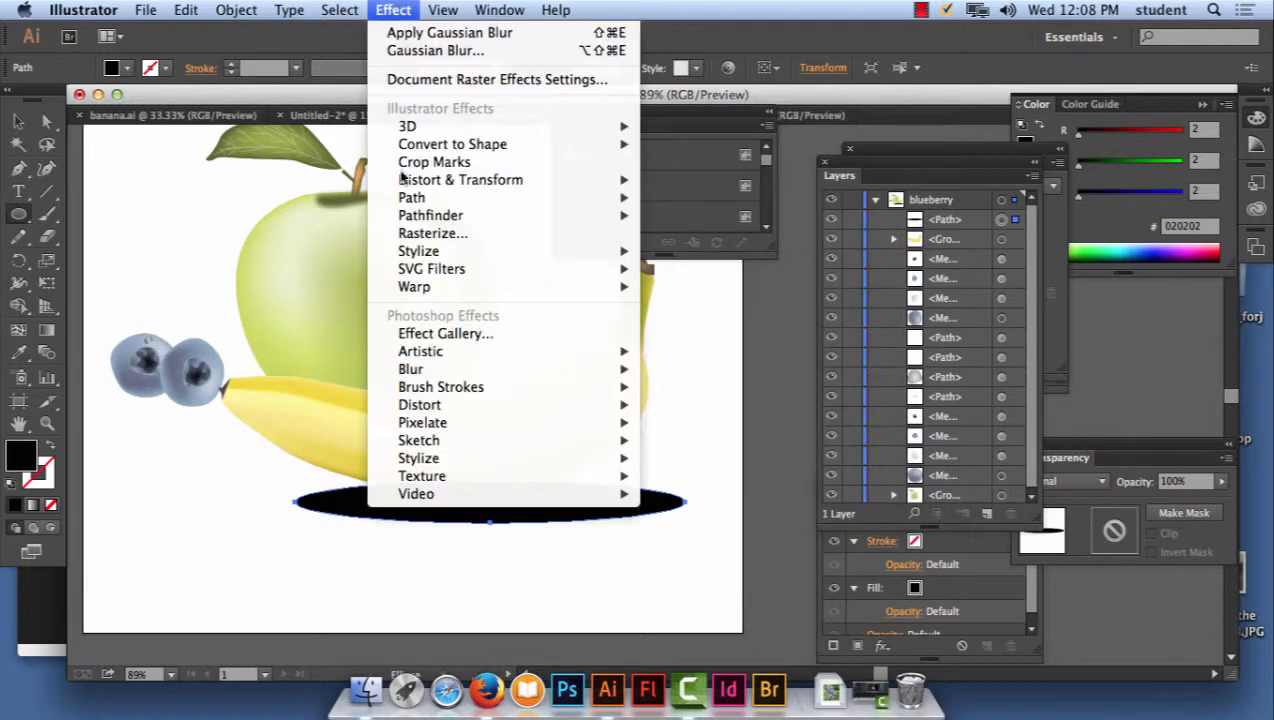
pyautogui.moveTo(425, 370)
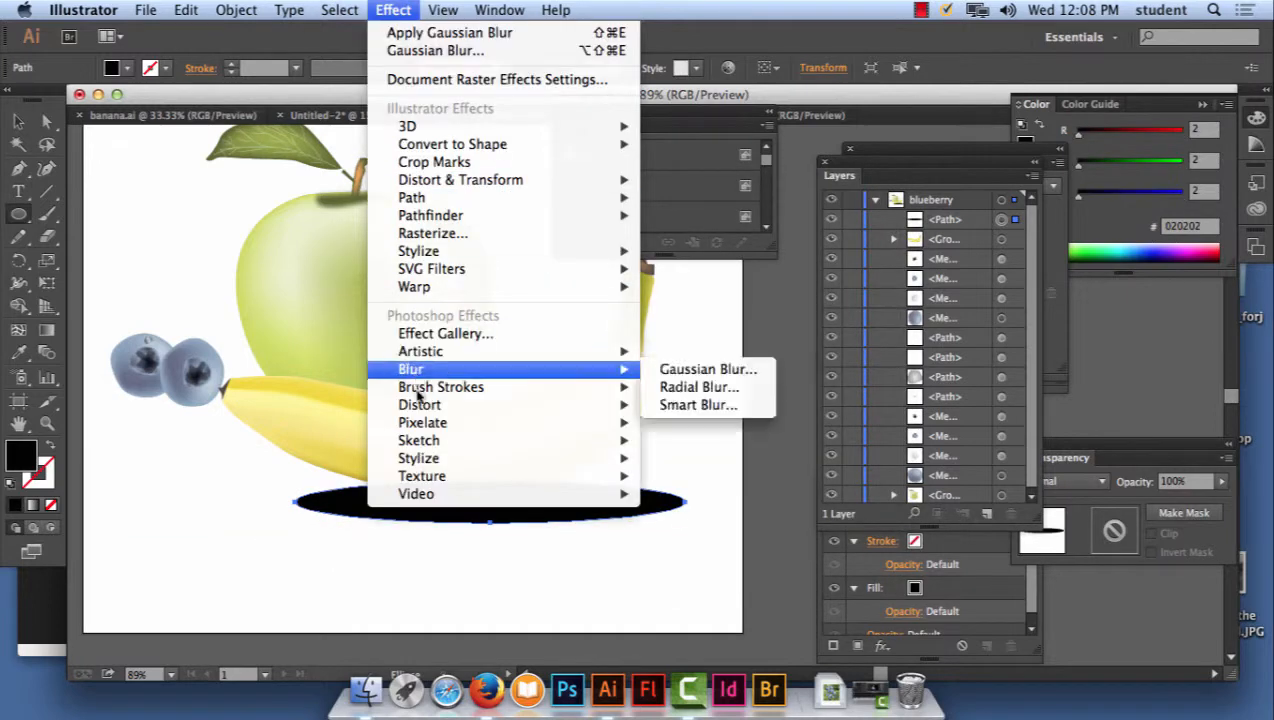
pyautogui.click(720, 369)
pyautogui.moveTo(659, 189); pyautogui.dragTo(698, 190)
pyautogui.click(601, 227)
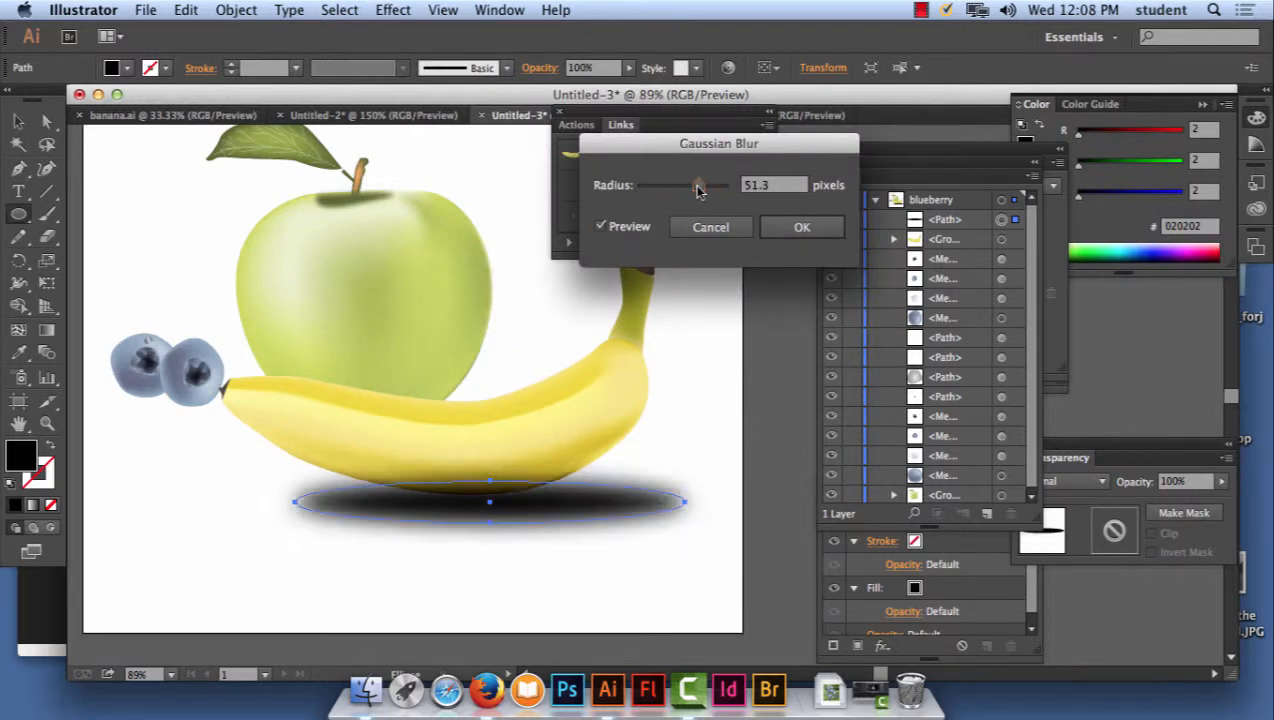
pyautogui.click(802, 227)
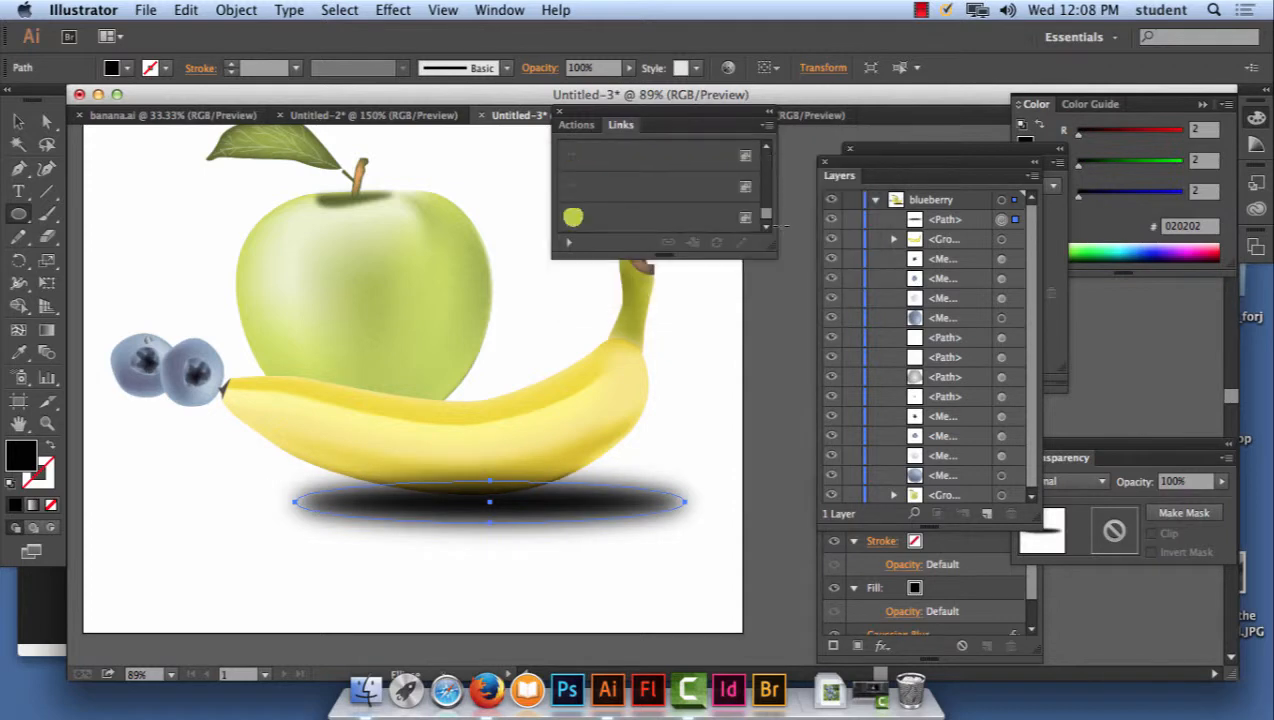
# - Send the blurred ellipse to the back so it lies behind the banana
pyautogui.click(237, 9)
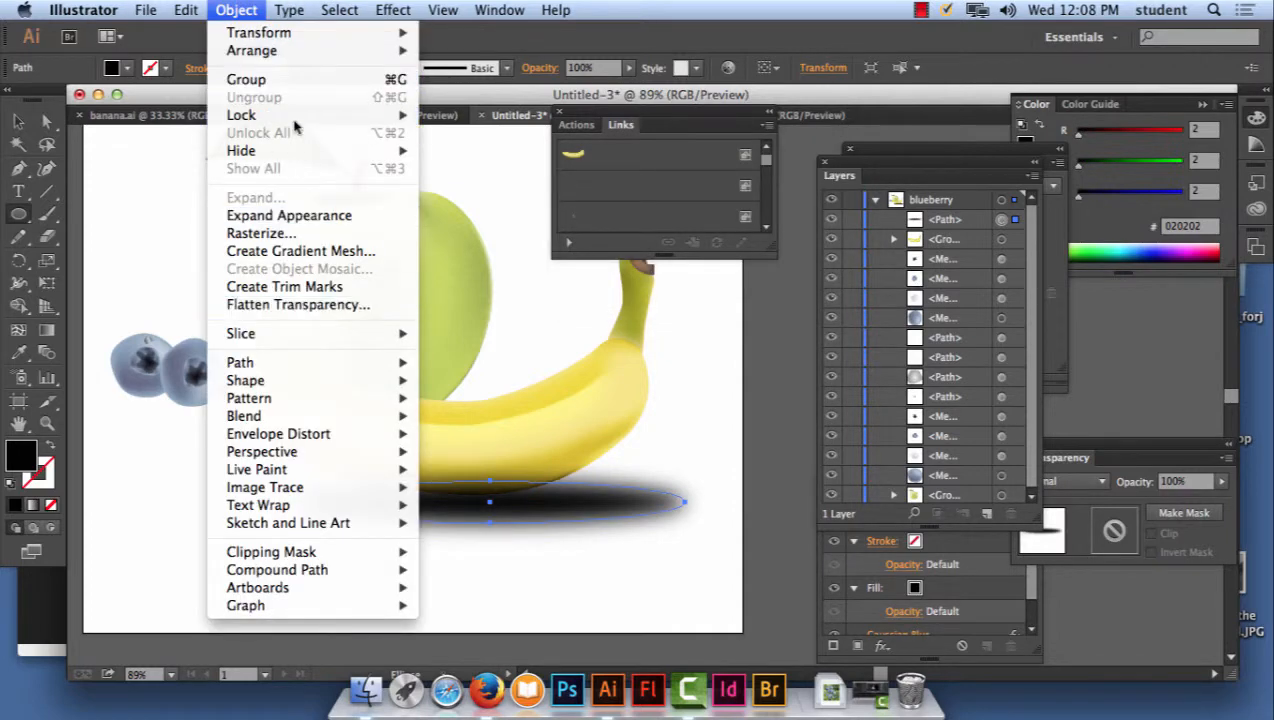
pyautogui.moveTo(245, 52)
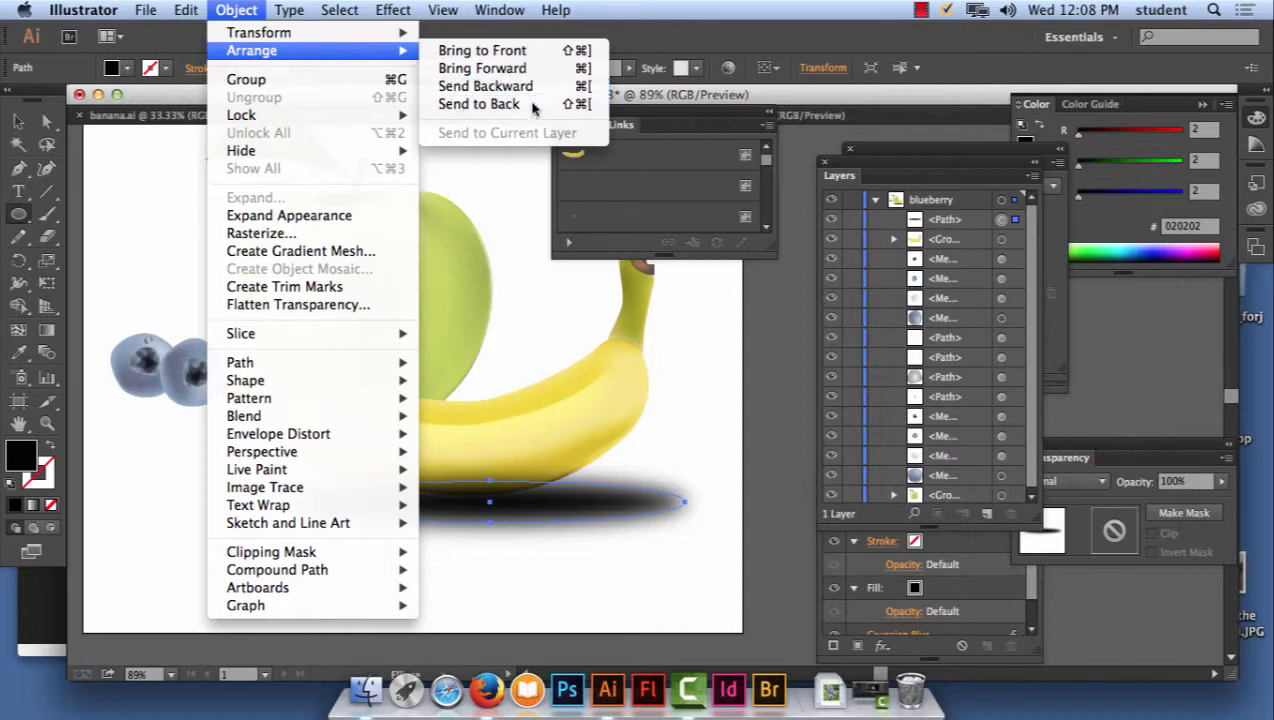
pyautogui.click(533, 104)
pyautogui.click(600, 540)
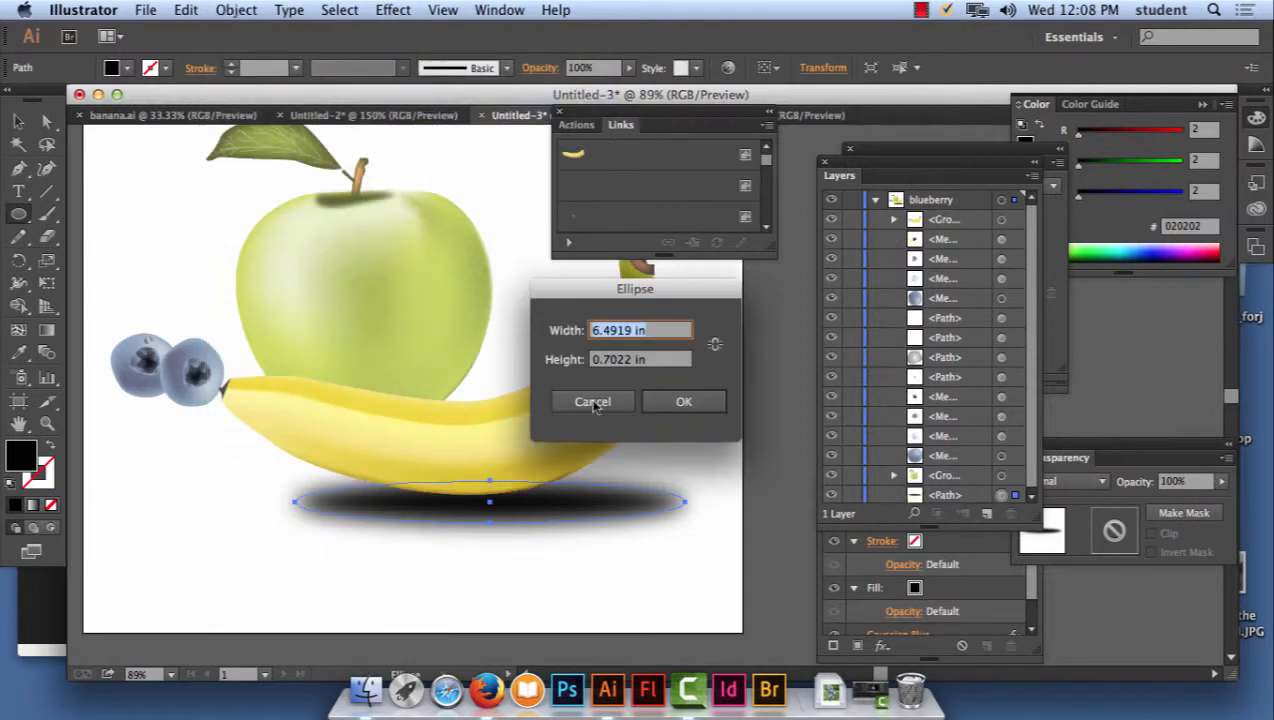
pyautogui.click(593, 402)
# - Move the banana's shadow slightly up under the fruit and rotate it slightly counterclockwise to follow the banana's curve
pyautogui.click(18, 121)
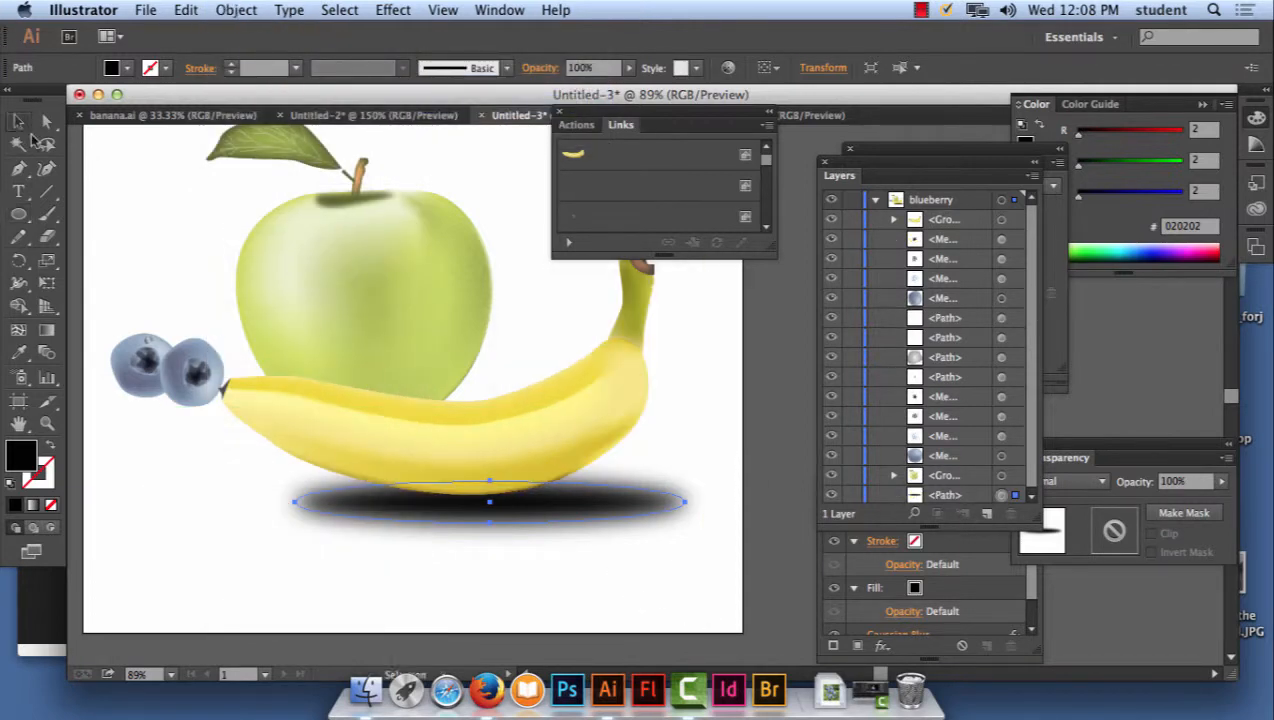
pyautogui.click(573, 557)
pyautogui.moveTo(620, 506)
pyautogui.mouseDown()
pyautogui.moveTo(617, 485)
pyautogui.moveTo(617, 497)
pyautogui.mouseUp()
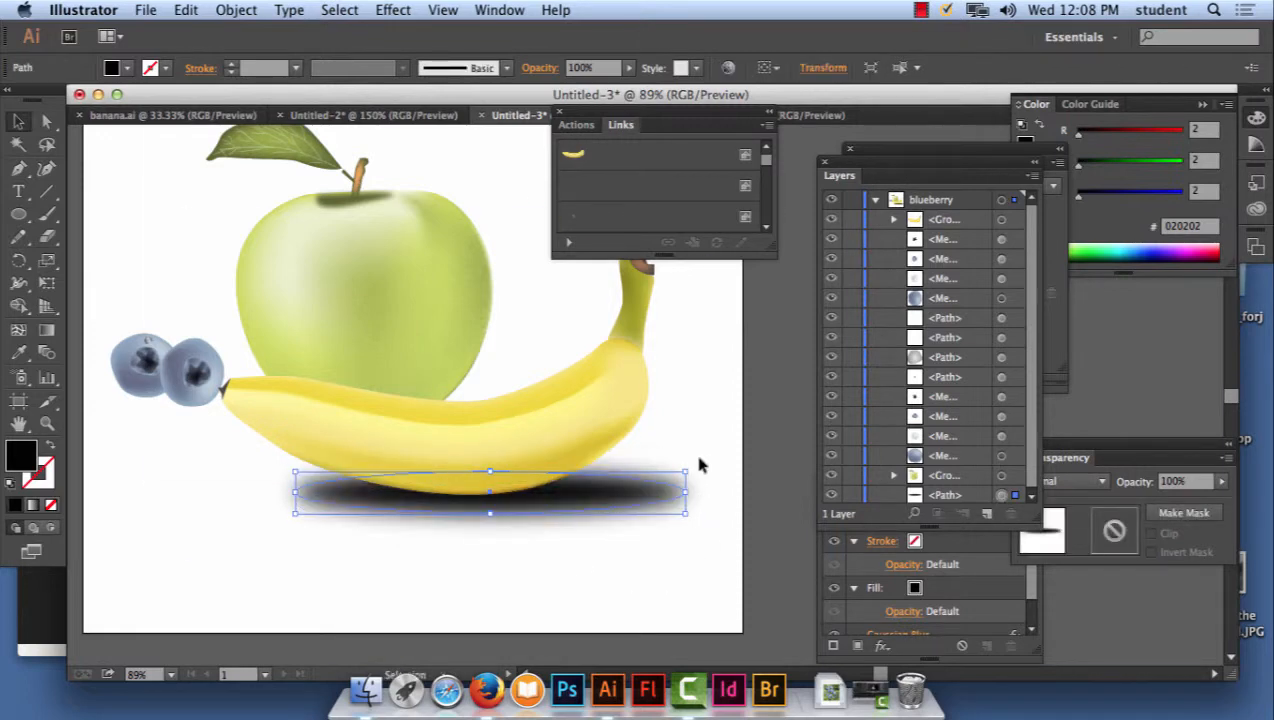
pyautogui.moveTo(694, 466); pyautogui.dragTo(684, 454)
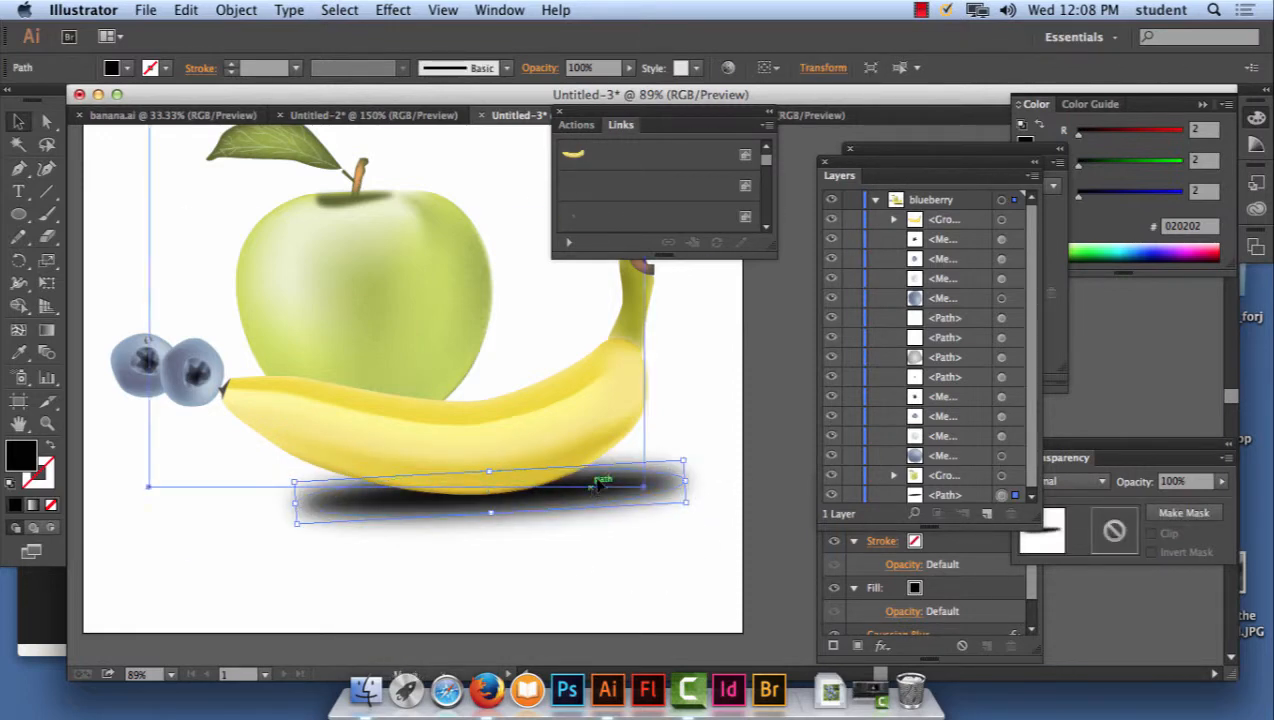
# - Move the apple slightly right and up behind the banana, to about X 5.38 in, Y 2.73 in
pyautogui.moveTo(590, 491); pyautogui.dragTo(610, 476)
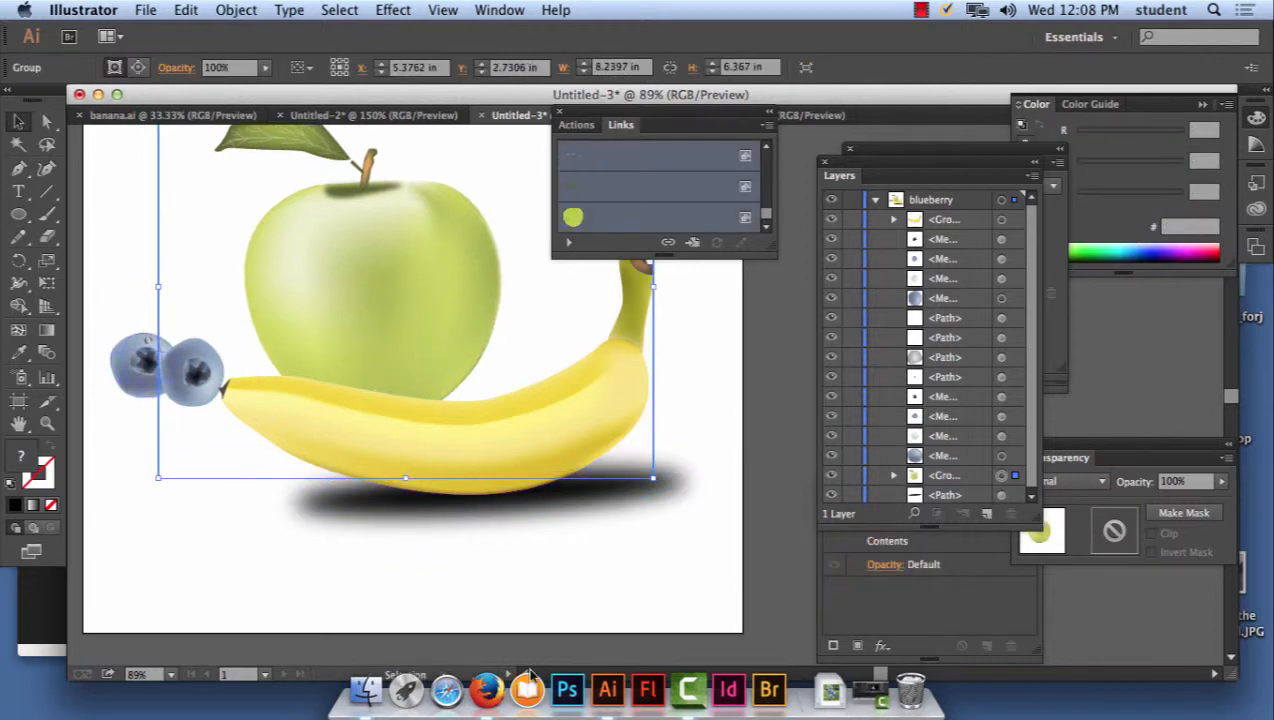
pyautogui.click(595, 597)
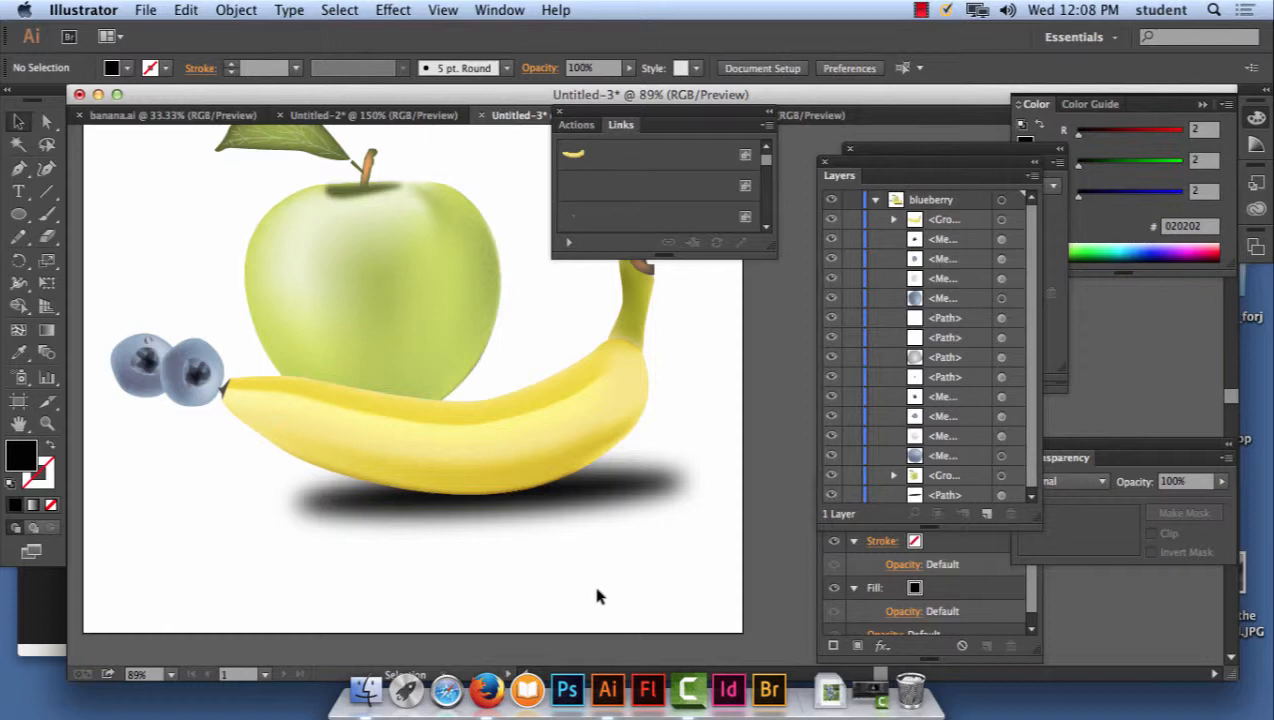
pyautogui.click(347, 276)
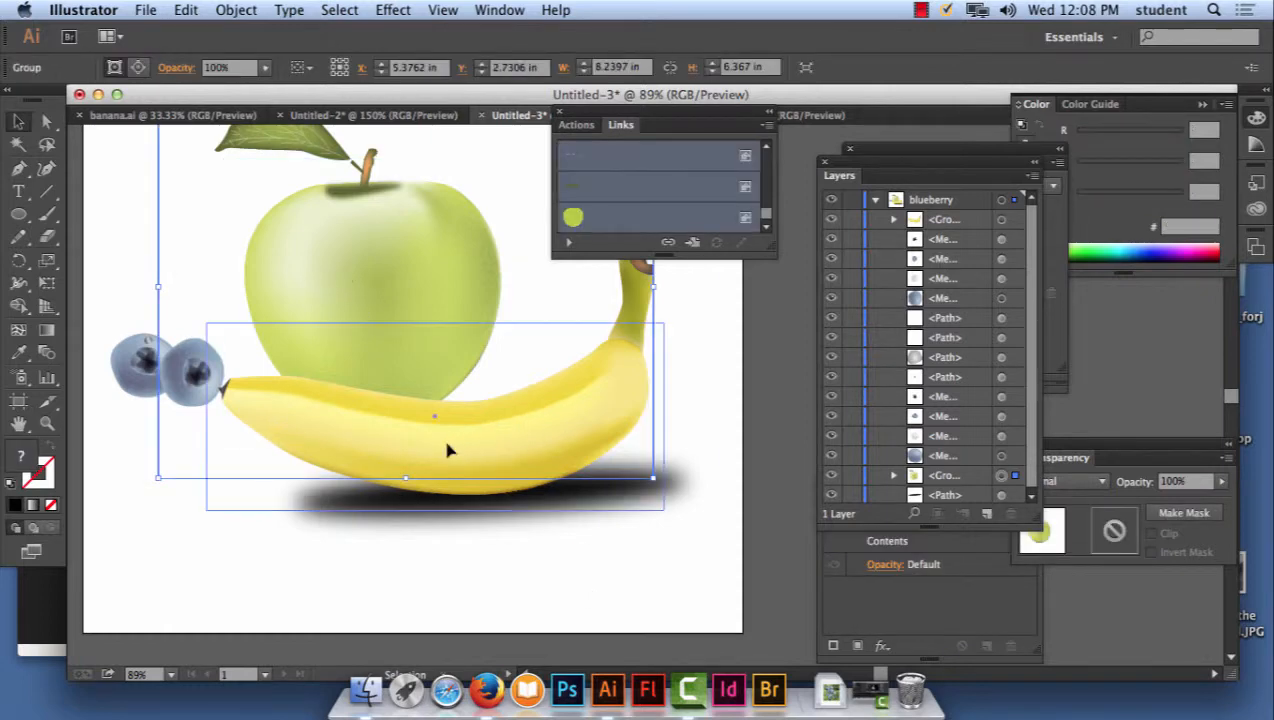
# - Draw a black ellipse about 5.8 in wide across the apple's base and apply a 68.1-pixel Gaussian Blur to it
pyautogui.click(18, 212)
pyautogui.moveTo(220, 322); pyautogui.dragTo(574, 427)
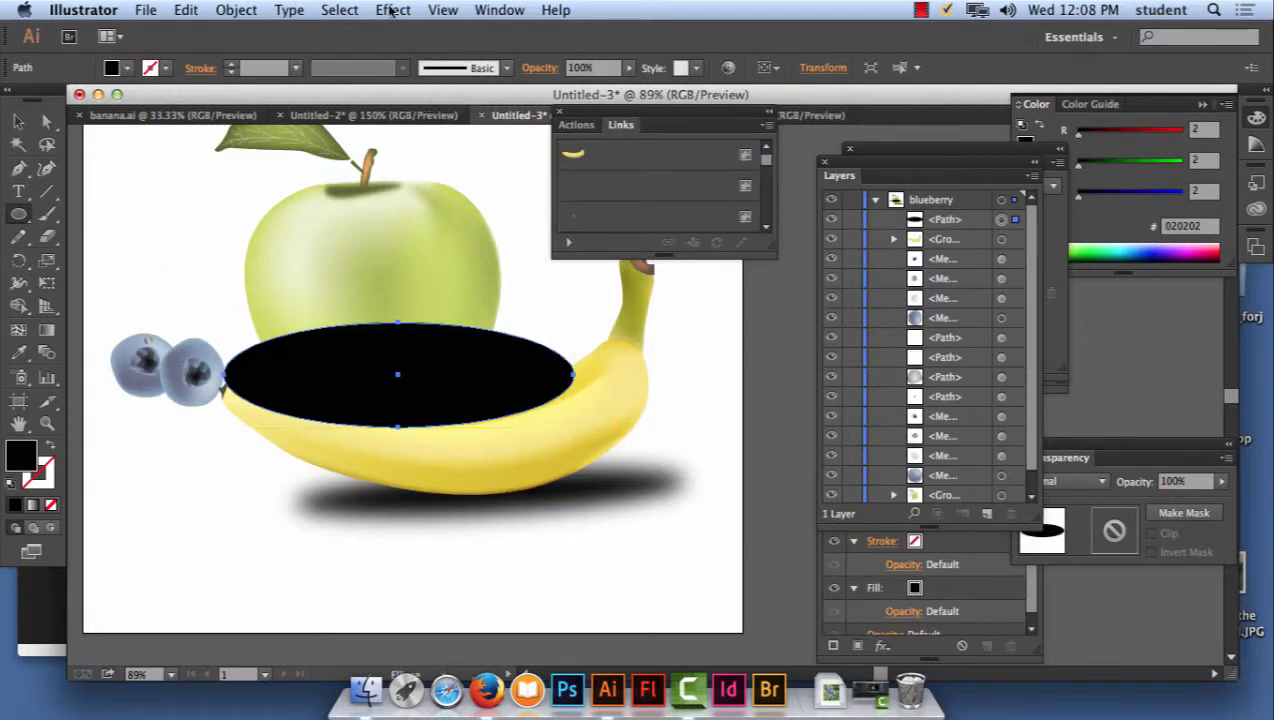
pyautogui.click(393, 9)
pyautogui.moveTo(450, 370)
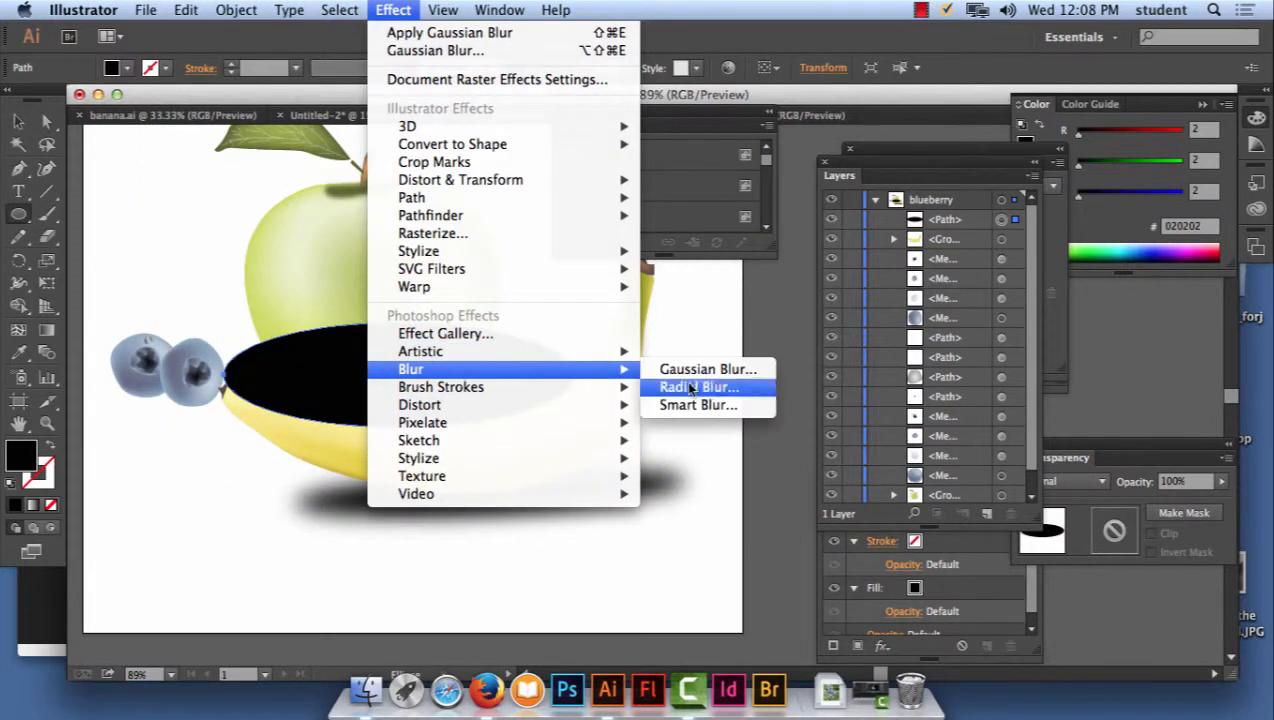
pyautogui.click(705, 369)
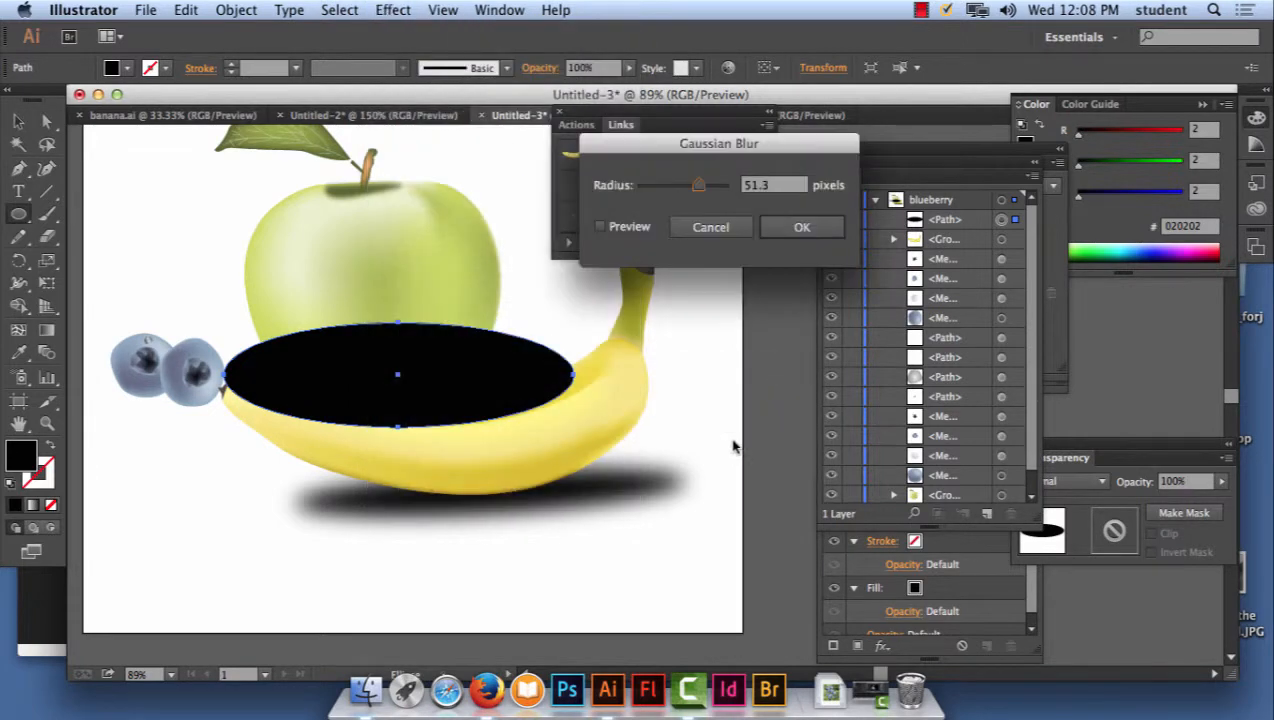
pyautogui.click(601, 228)
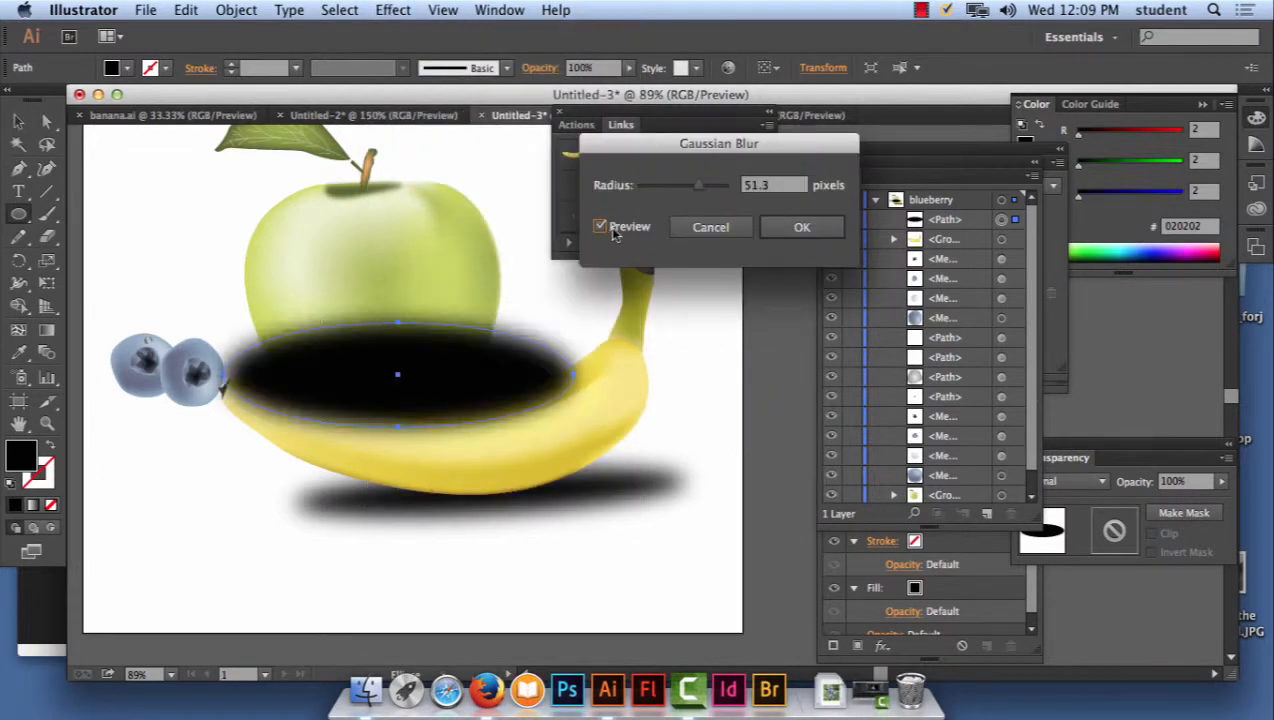
pyautogui.moveTo(716, 193); pyautogui.dragTo(707, 191)
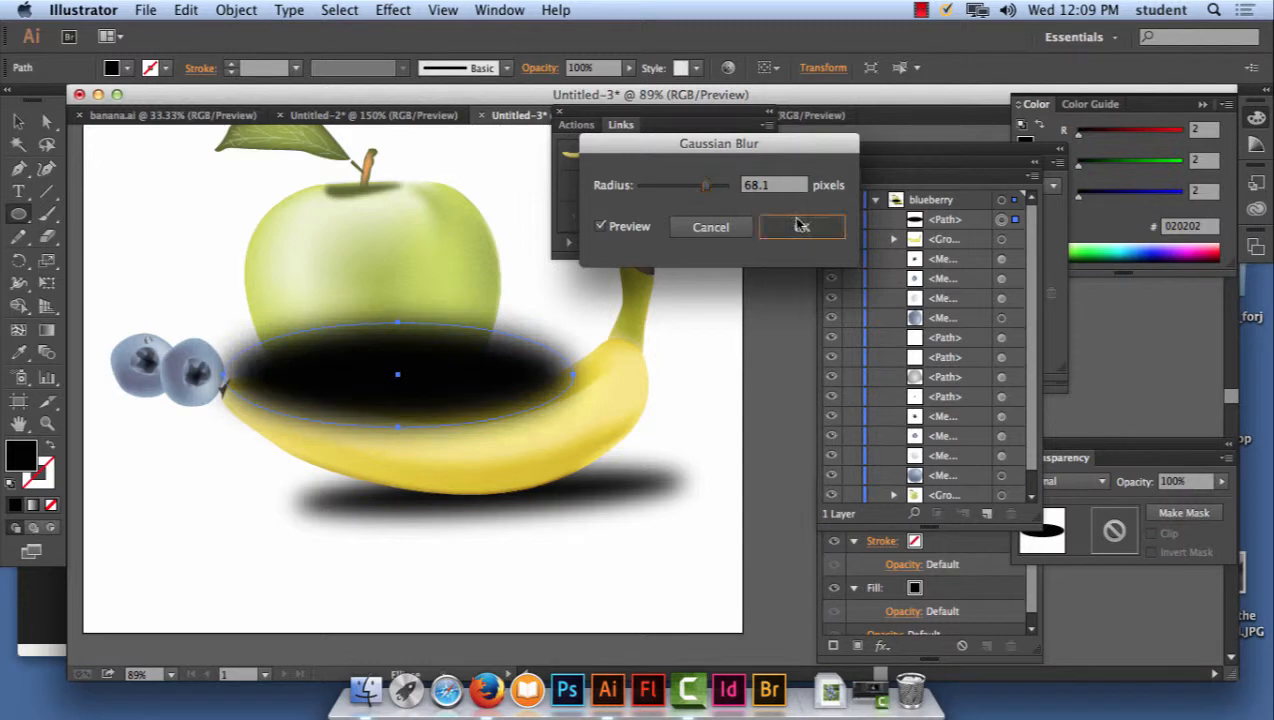
pyautogui.click(802, 227)
# - Send the apple's blurred shadow ellipse to the back, behind both the apple and the banana
pyautogui.click(236, 10)
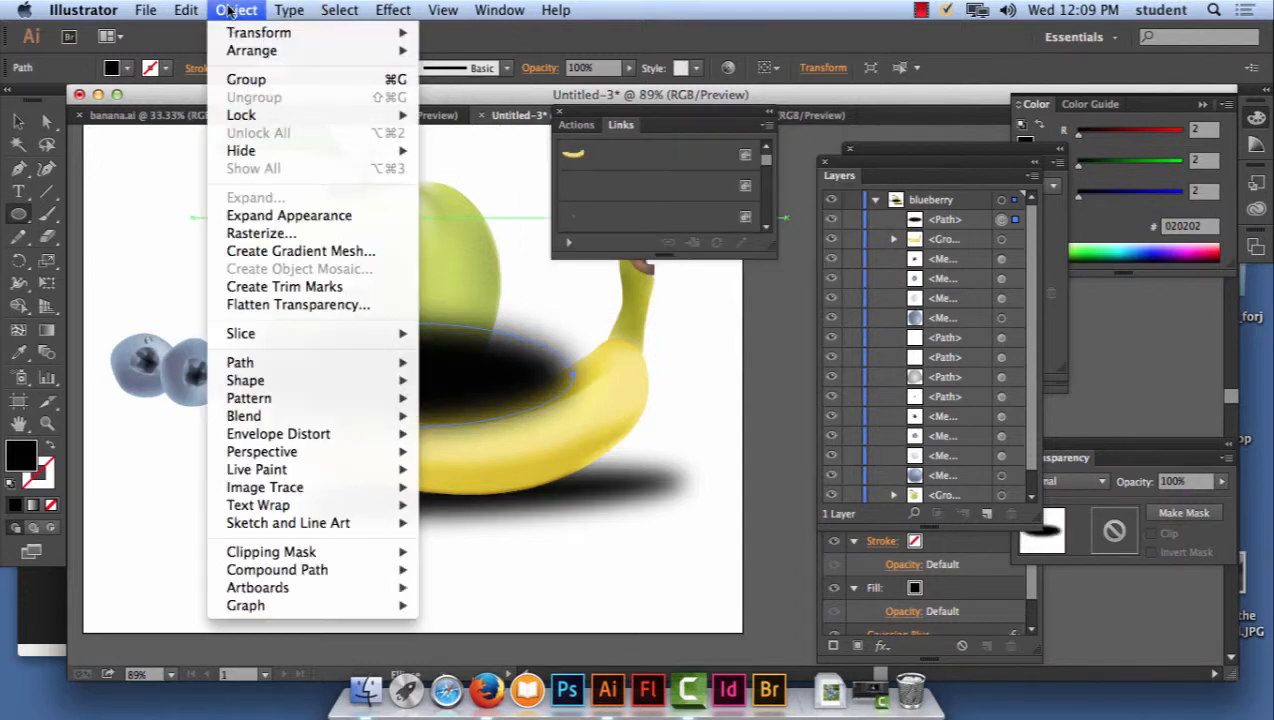
pyautogui.moveTo(265, 50)
pyautogui.click(490, 104)
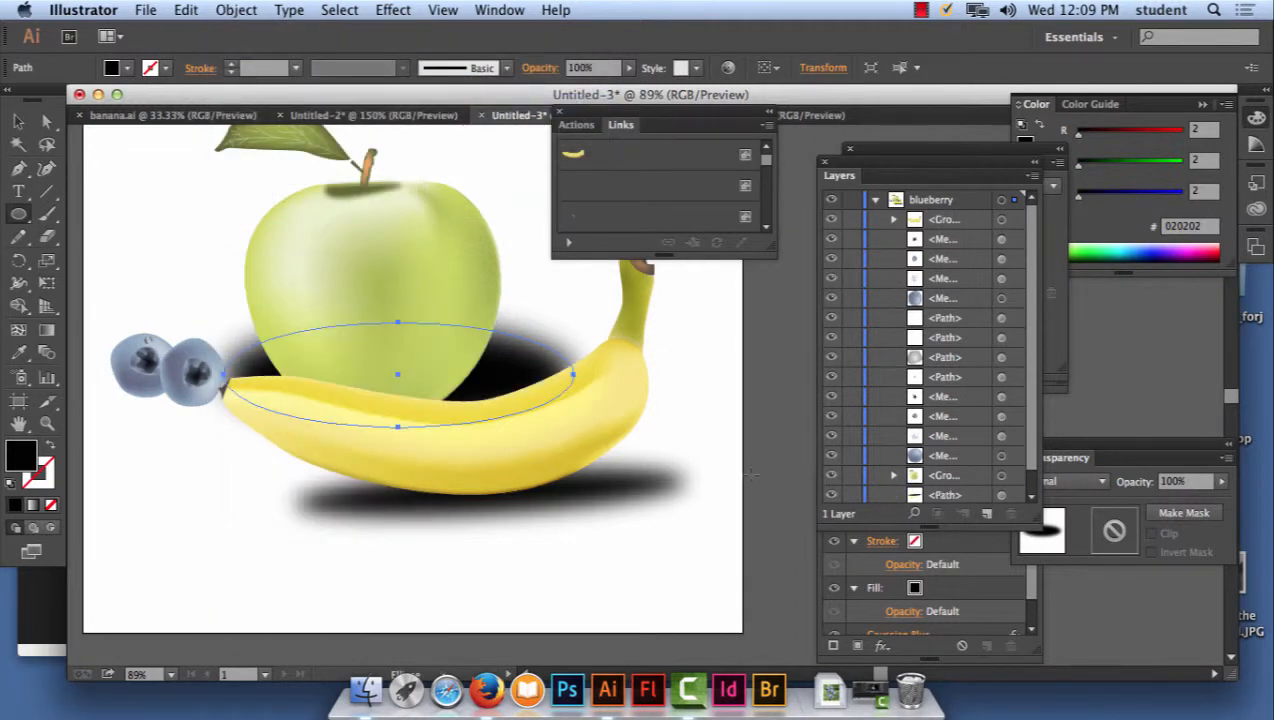
# - Flatten the apple's shadow to about 1.09 in high, shift it right behind the banana, and deselect it
pyautogui.click(18, 121)
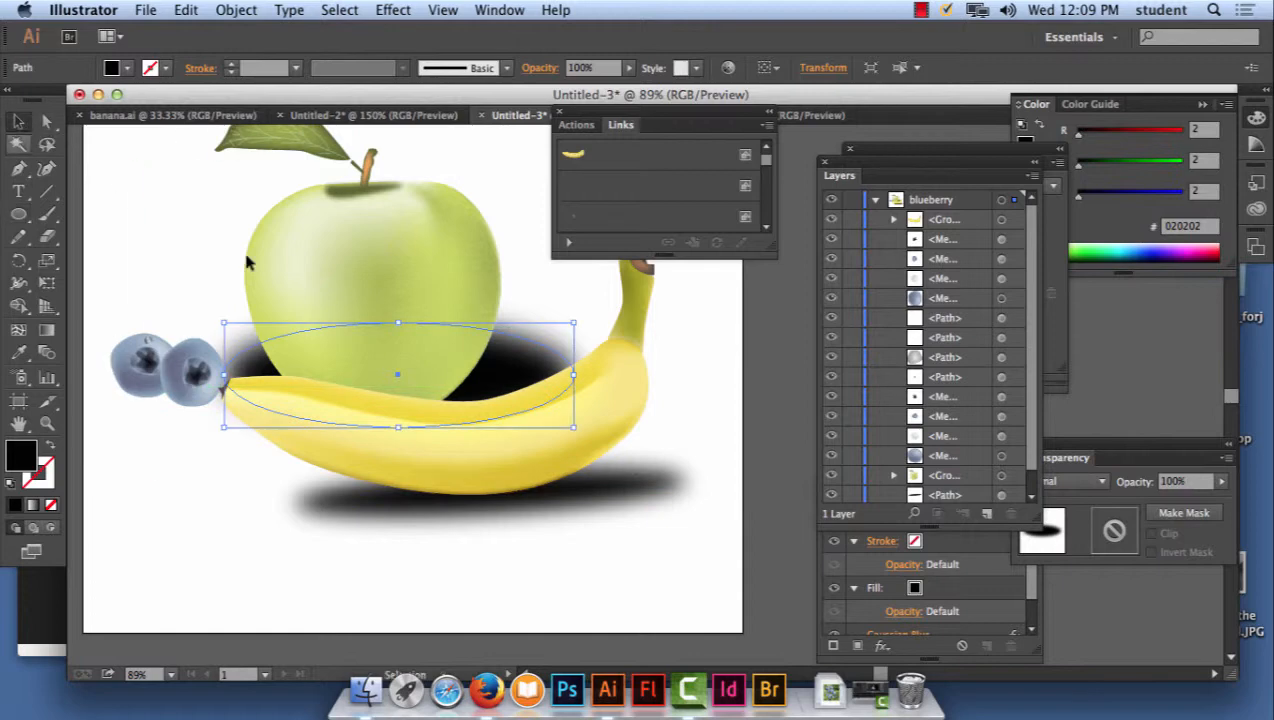
pyautogui.moveTo(398, 325); pyautogui.dragTo(399, 367)
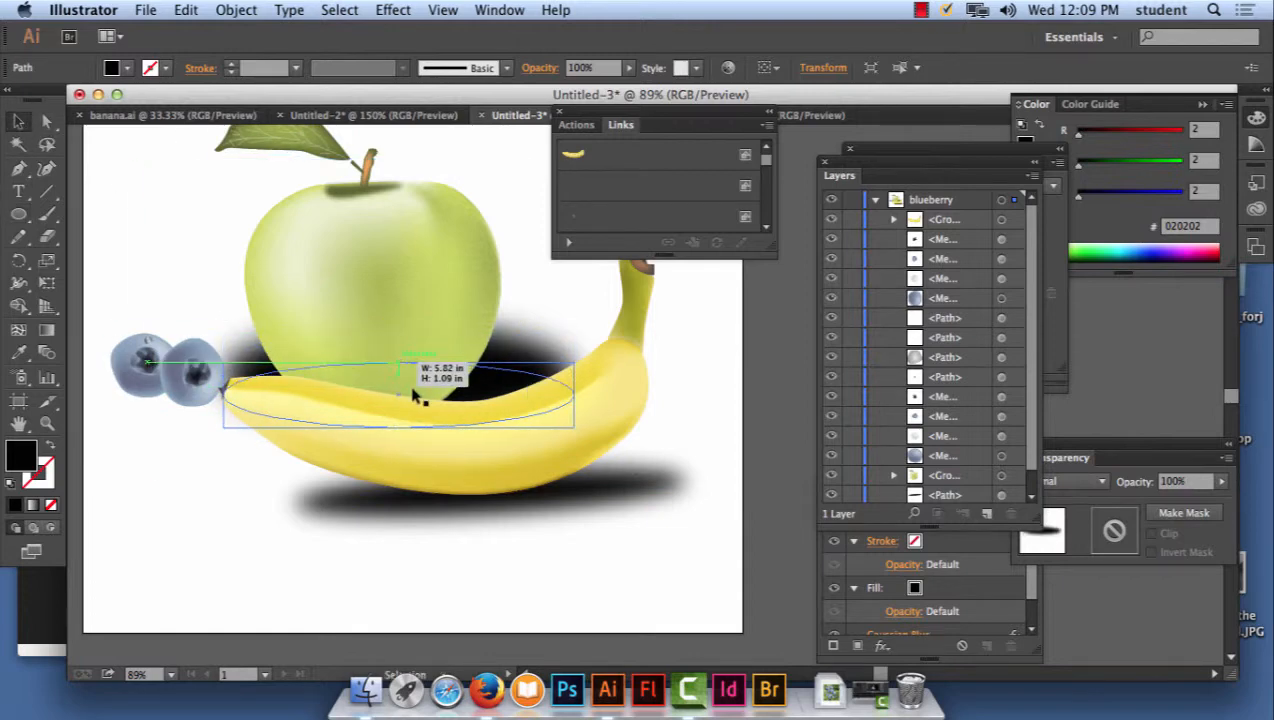
pyautogui.moveTo(503, 384); pyautogui.dragTo(564, 391)
pyautogui.click(730, 366)
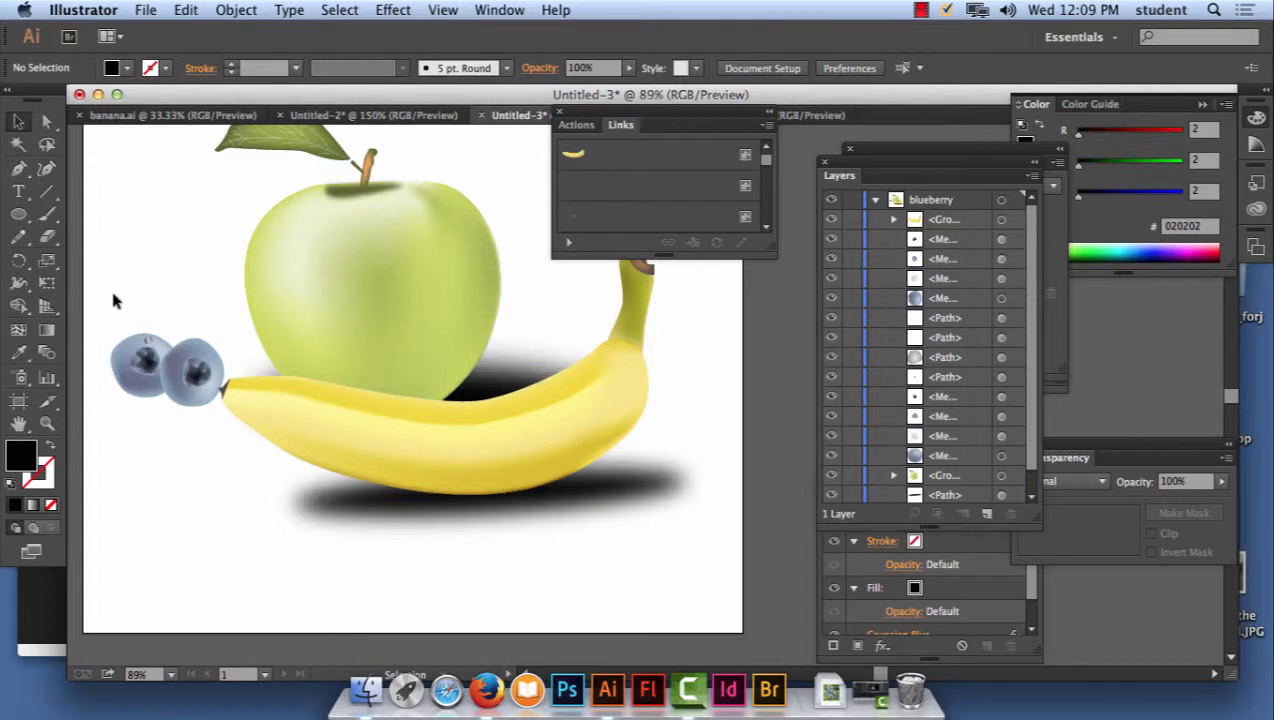
# - Select the overlay meshes of both blueberries and duplicate them below the berries, at about X 1.51 in, Y 6.15 in
pyautogui.moveTo(114, 297); pyautogui.dragTo(180, 400)
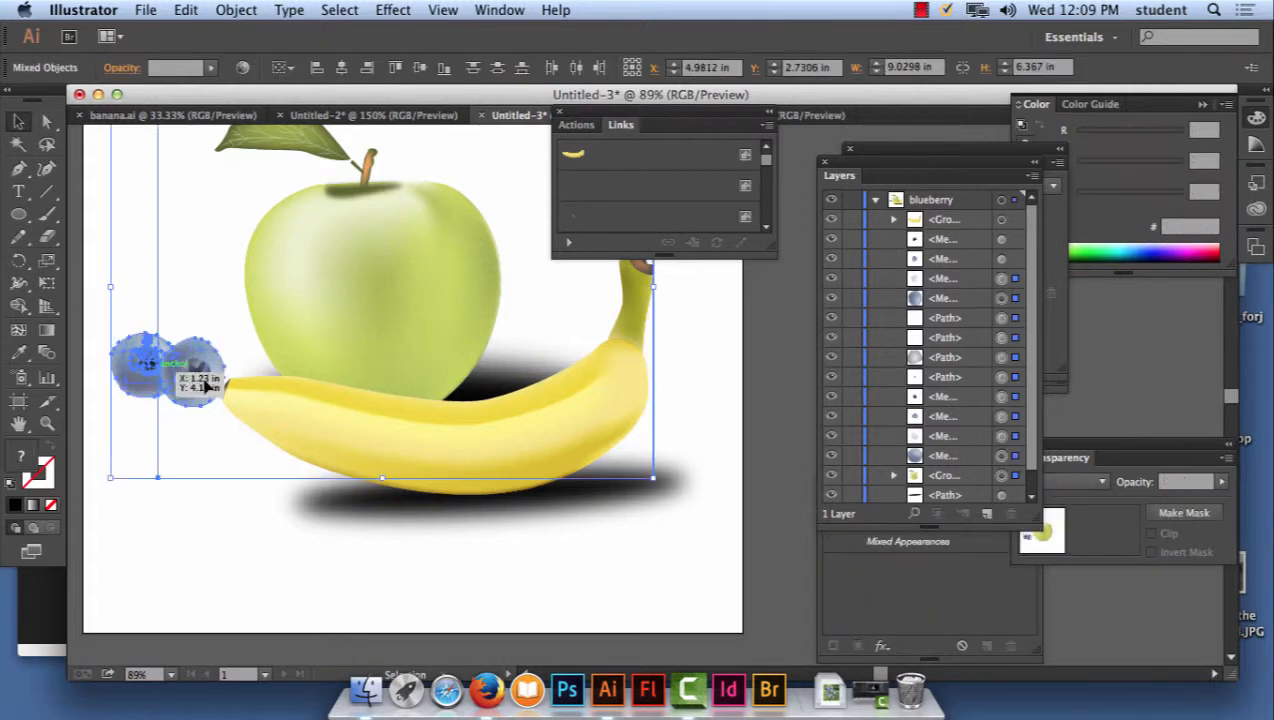
pyautogui.click(168, 560)
pyautogui.click(181, 401)
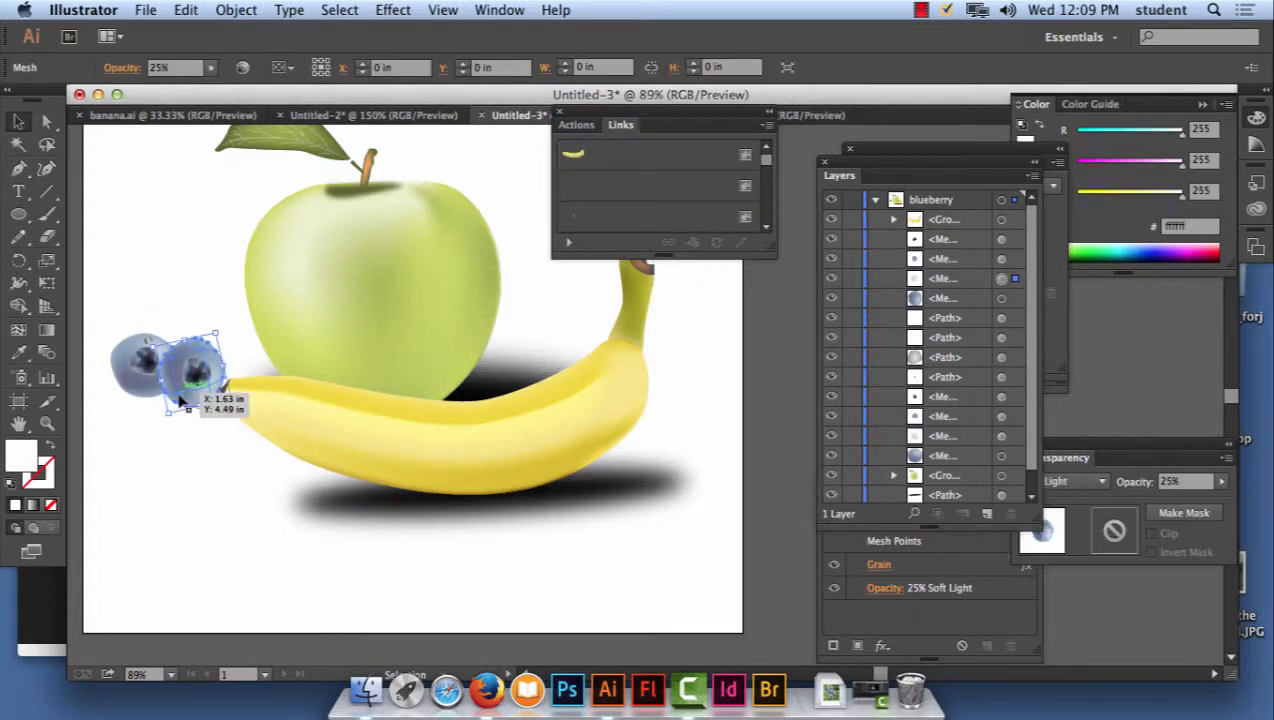
pyautogui.click(145, 385)
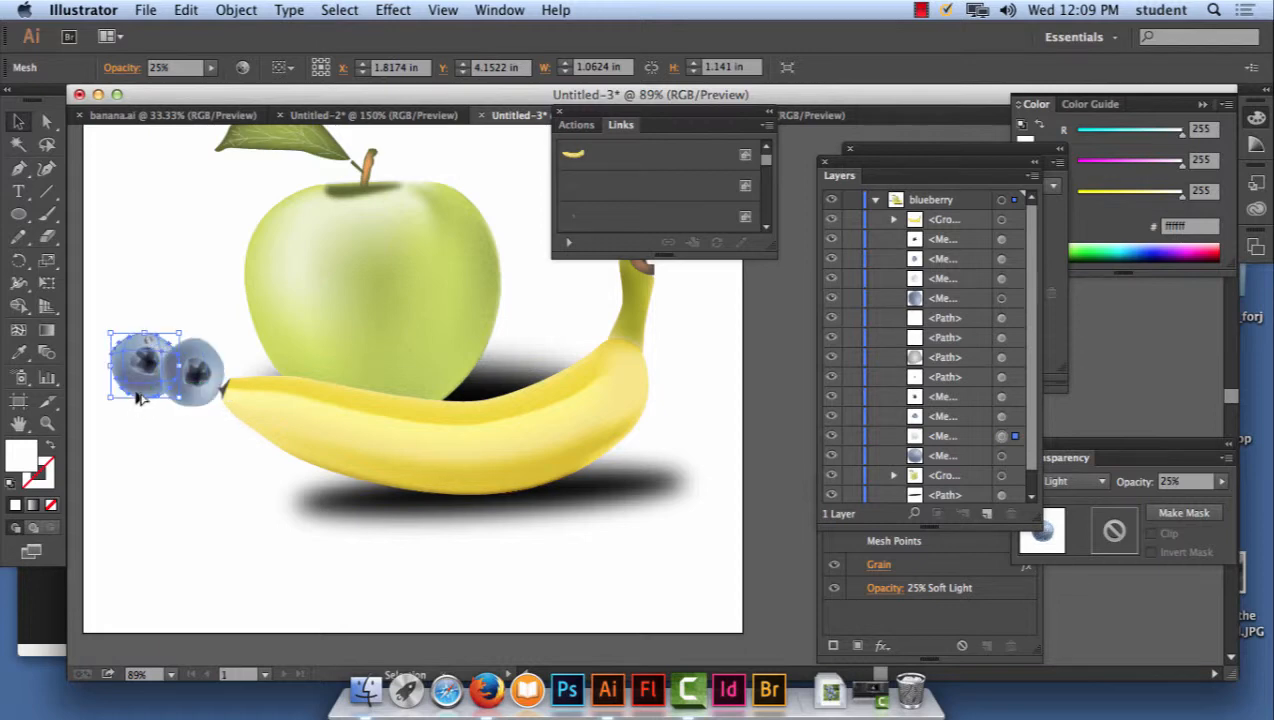
pyautogui.keyDown('shift'); pyautogui.click(190, 402); pyautogui.keyUp('shift')
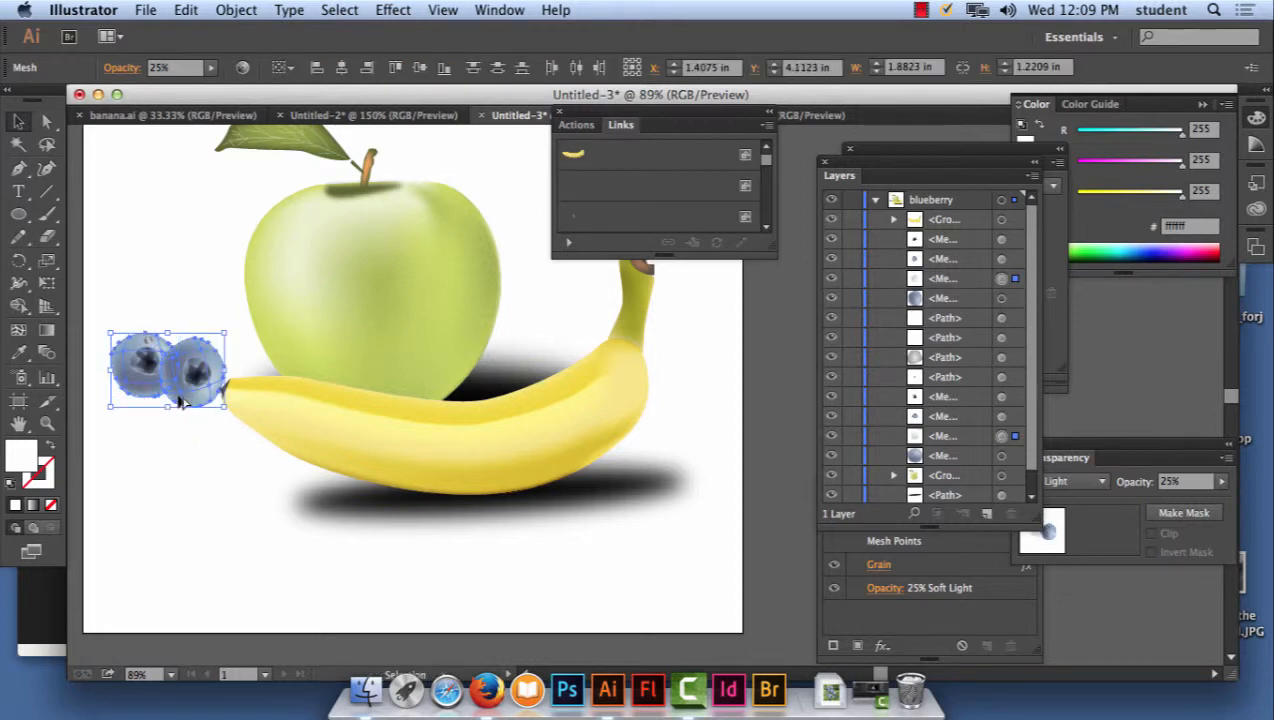
pyautogui.moveTo(180, 400); pyautogui.dragTo(186, 521)
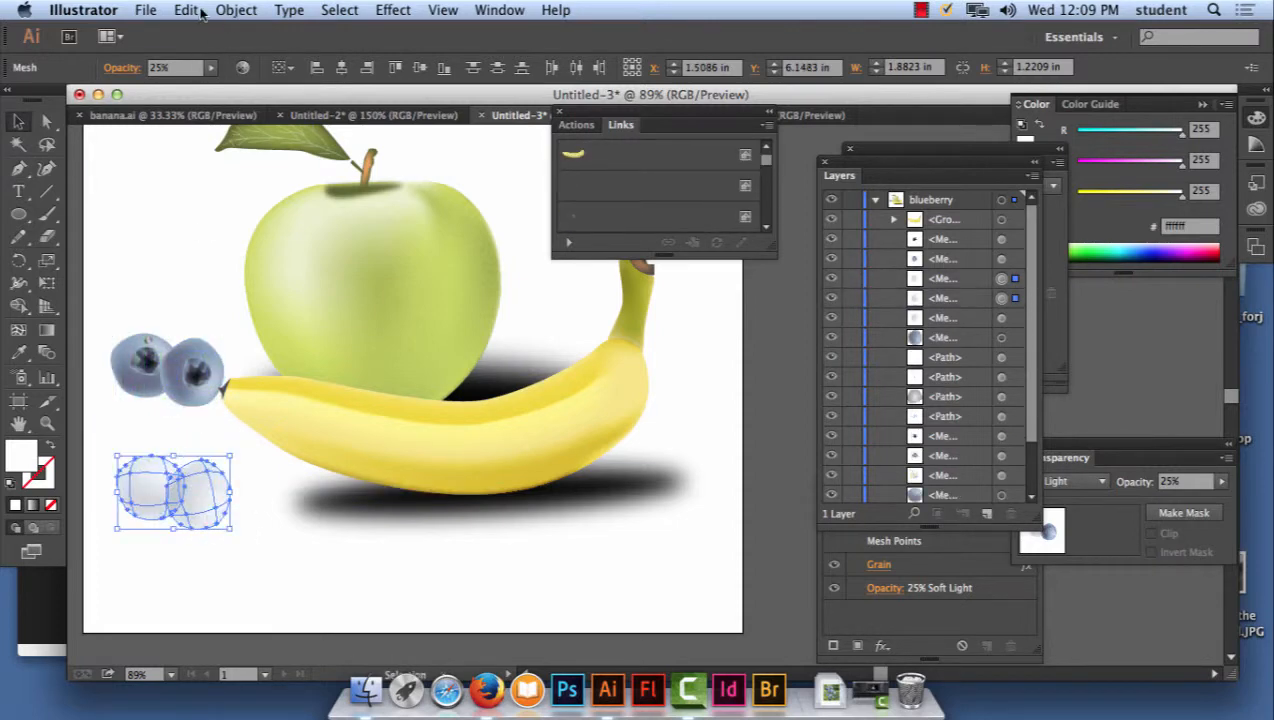
# - Fill the duplicated blueberry meshes with near-black 0c0c0c and raise their opacity to 100%
pyautogui.click(237, 9)
pyautogui.click(239, 7)
pyautogui.doubleClick(12, 456)
pyautogui.write('0c0c0c')
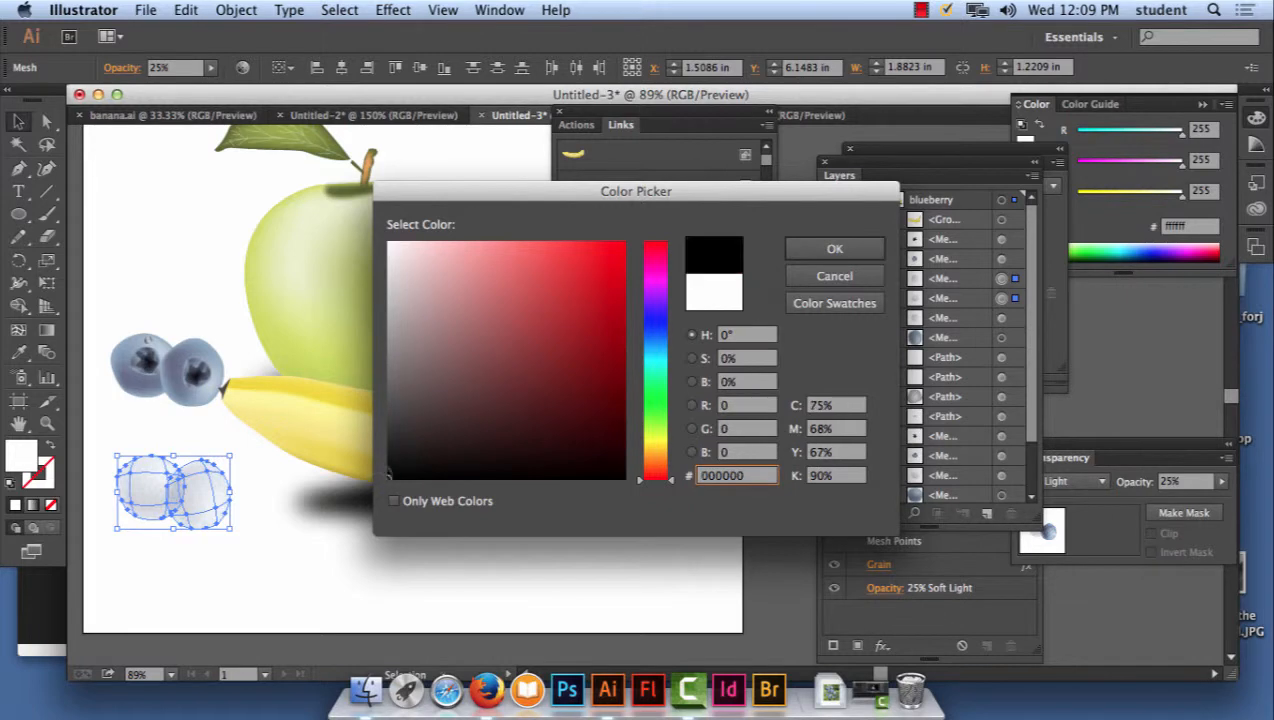
pyautogui.click(853, 250)
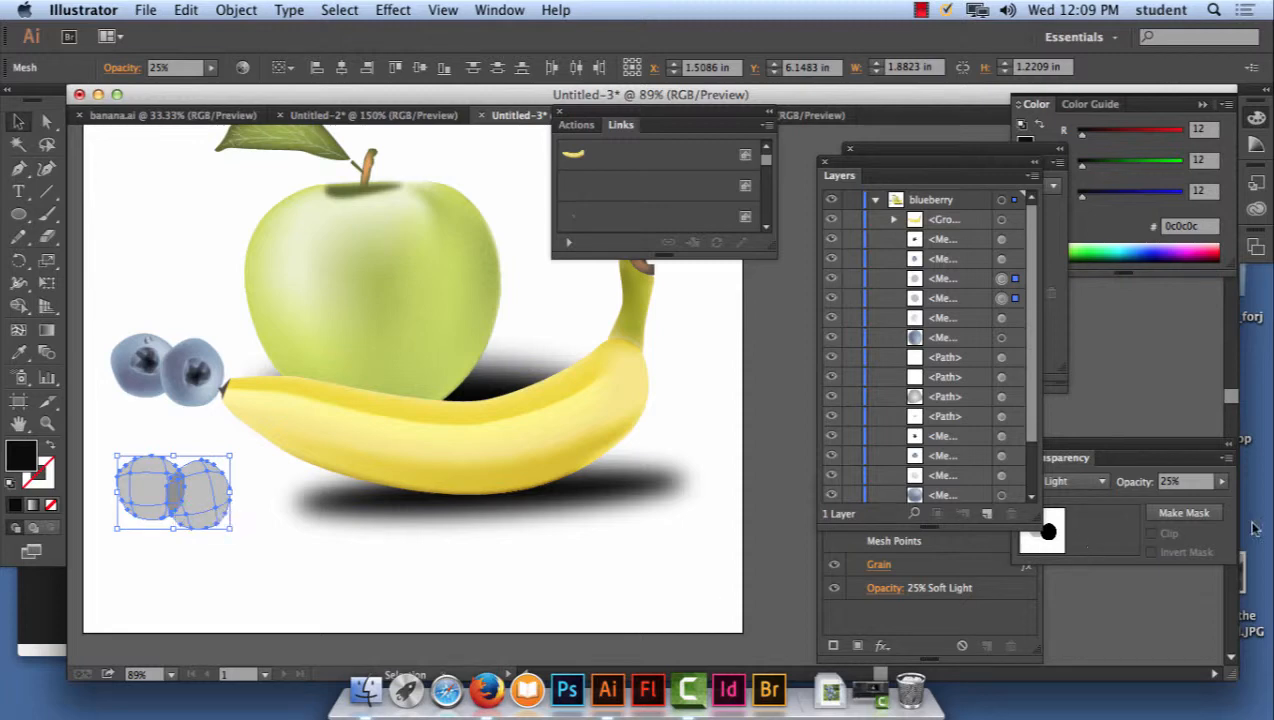
pyautogui.click(1221, 481)
pyautogui.moveTo(1163, 498); pyautogui.dragTo(1232, 500)
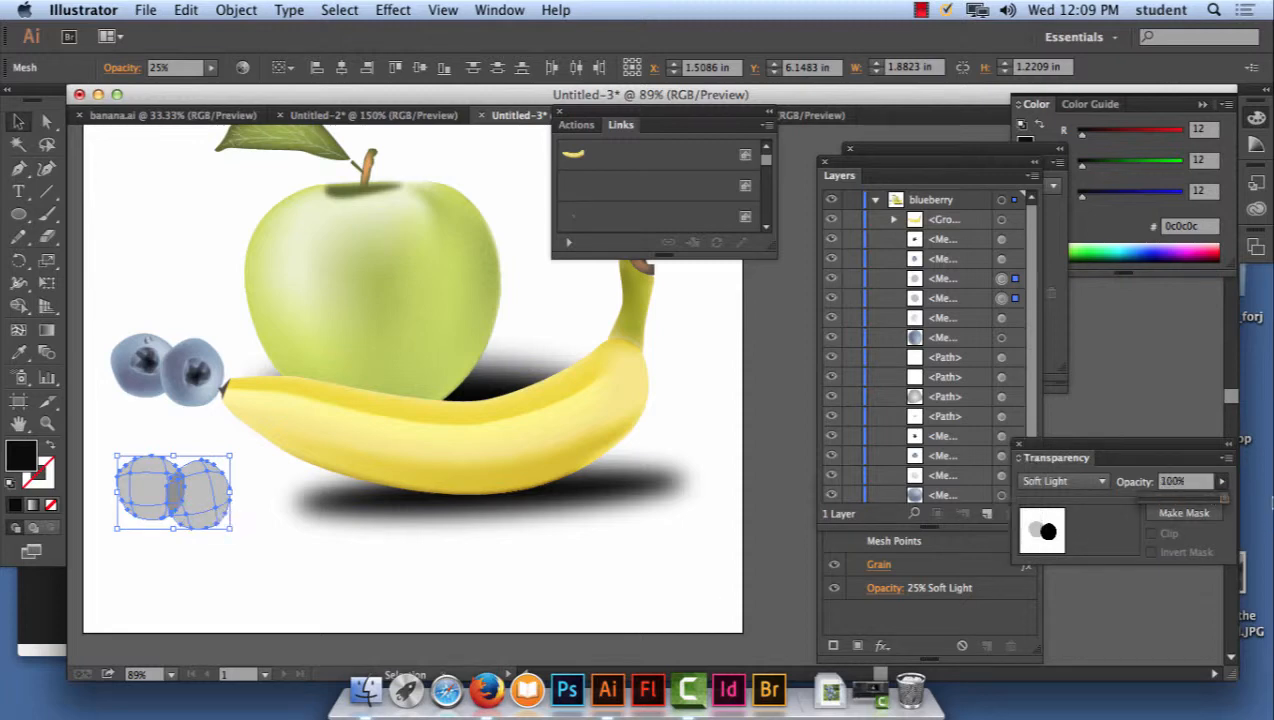
# - Set the duplicated blueberry meshes' blend mode to Normal and flatten them to about 0.61 in high
pyautogui.click(1075, 482)
pyautogui.click(1080, 130)
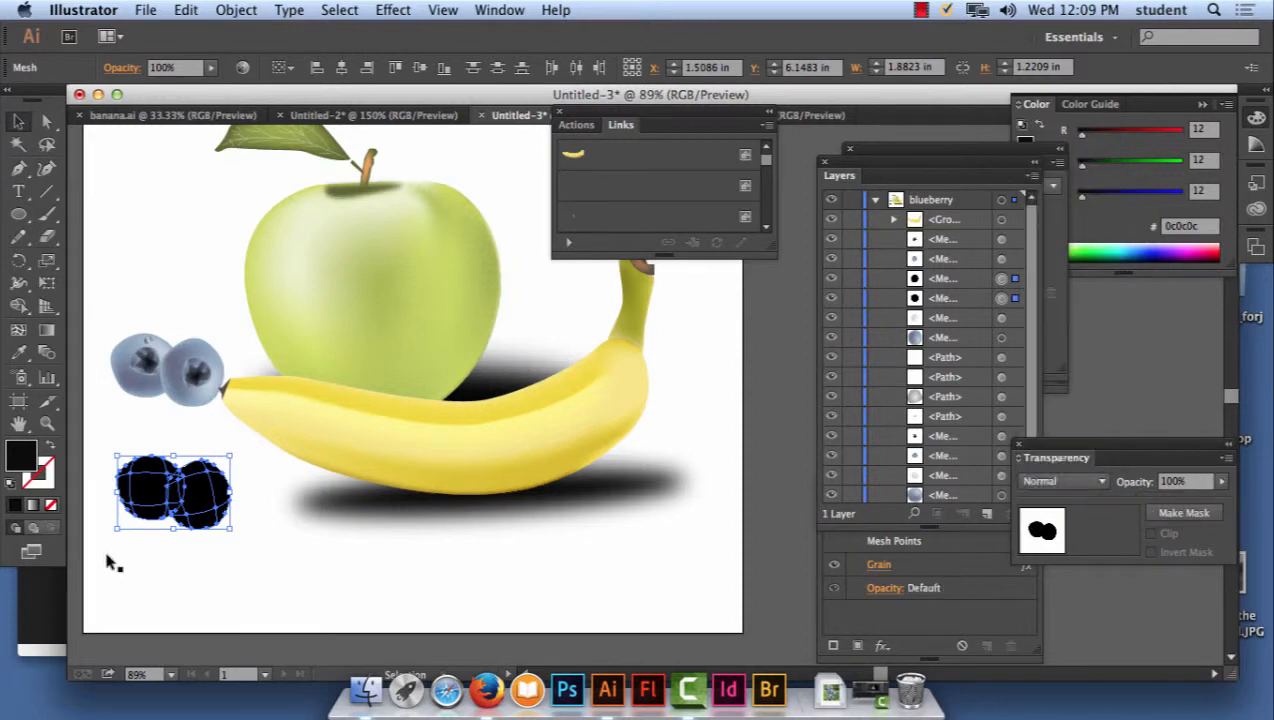
pyautogui.moveTo(173, 455); pyautogui.dragTo(167, 491)
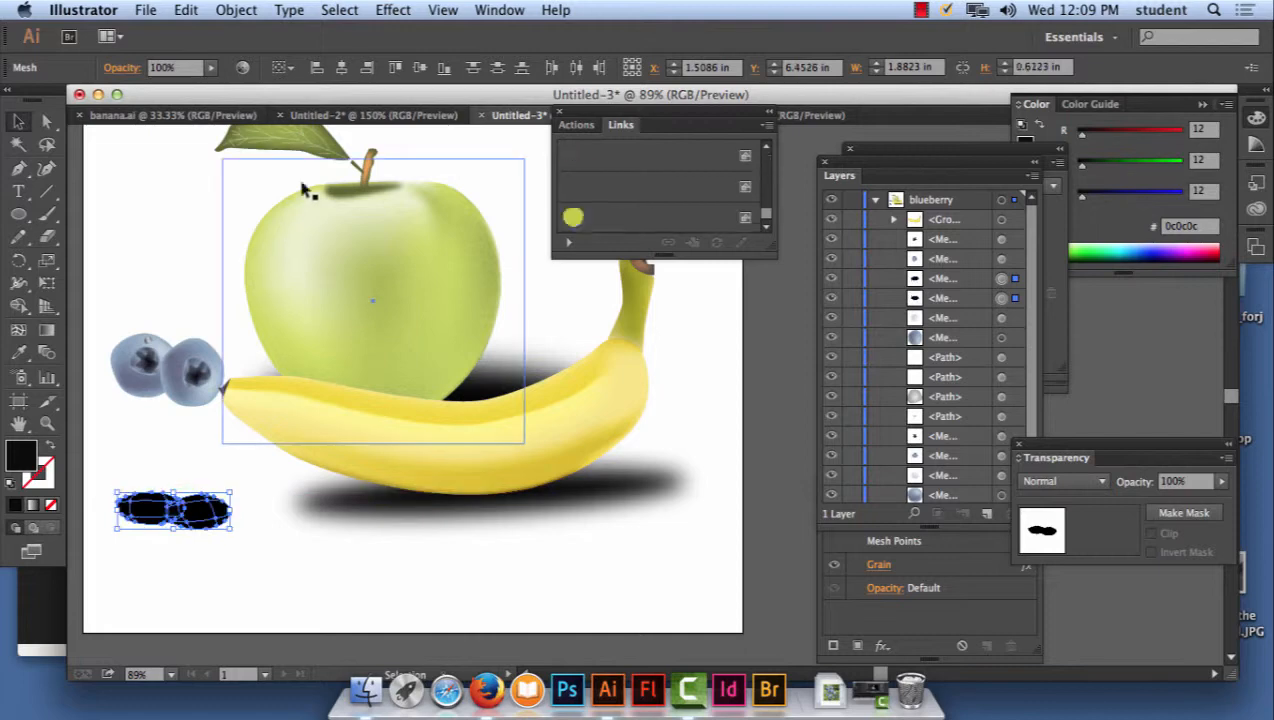
# - Apply a Gaussian Blur to the flattened black blueberry meshes, previewing it and reducing the radius until only their edges are softened
pyautogui.click(393, 10)
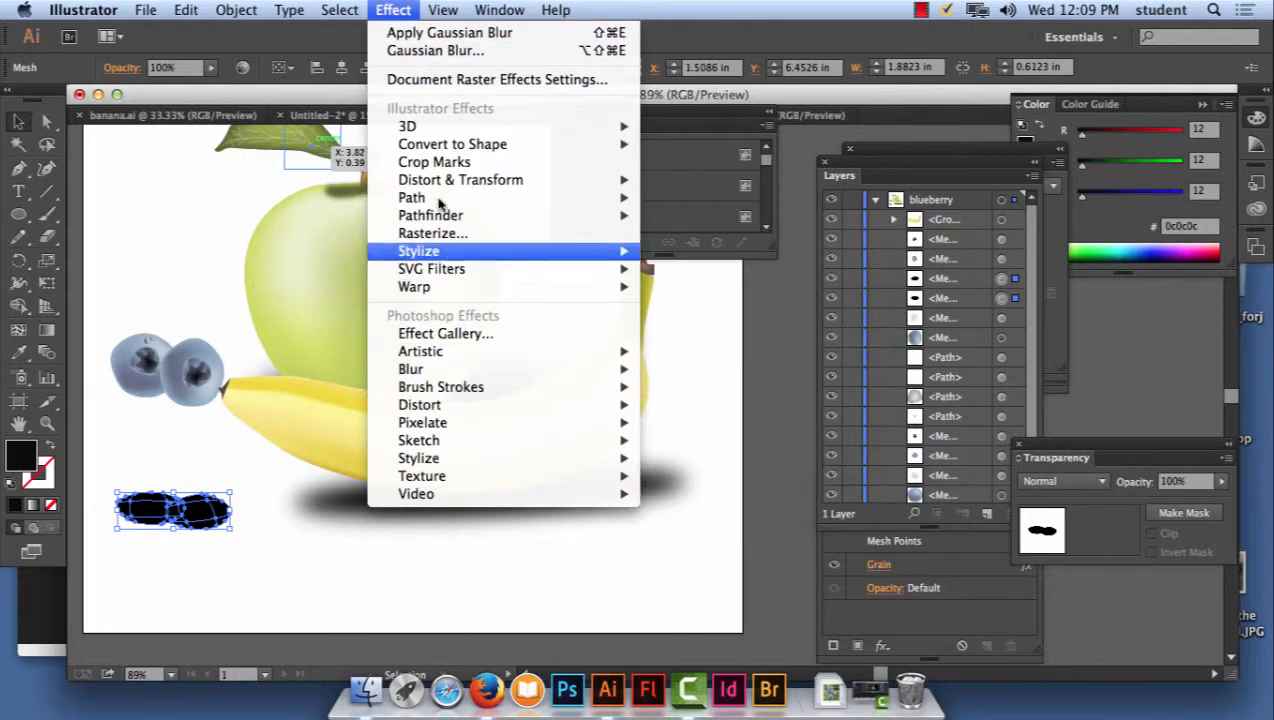
pyautogui.moveTo(477, 372)
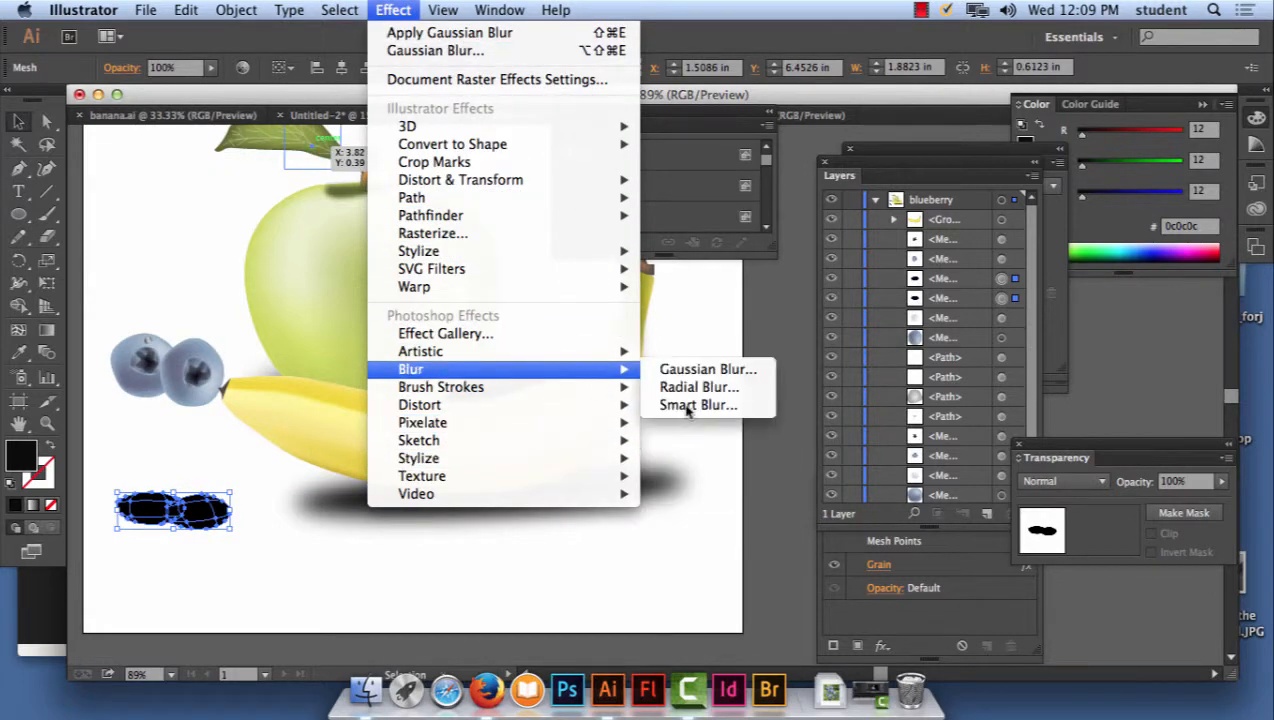
pyautogui.click(690, 366)
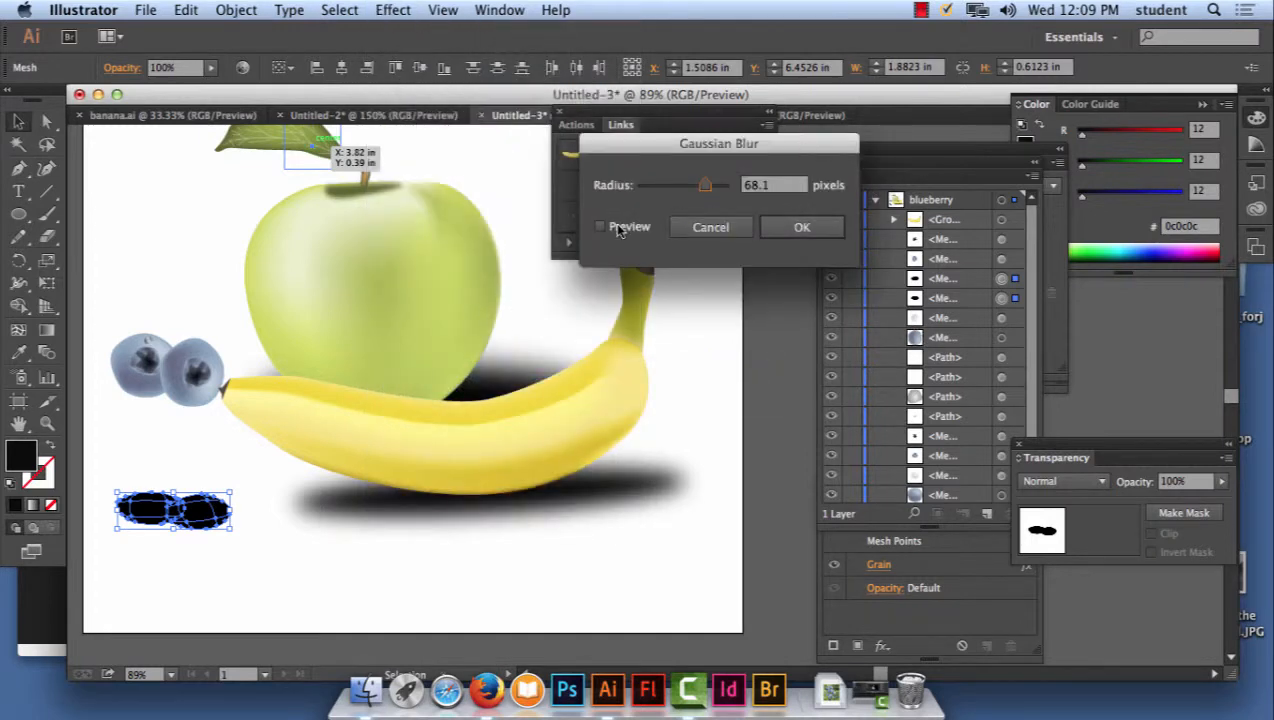
pyautogui.click(597, 227)
pyautogui.moveTo(664, 192); pyautogui.dragTo(692, 193)
pyautogui.click(801, 227)
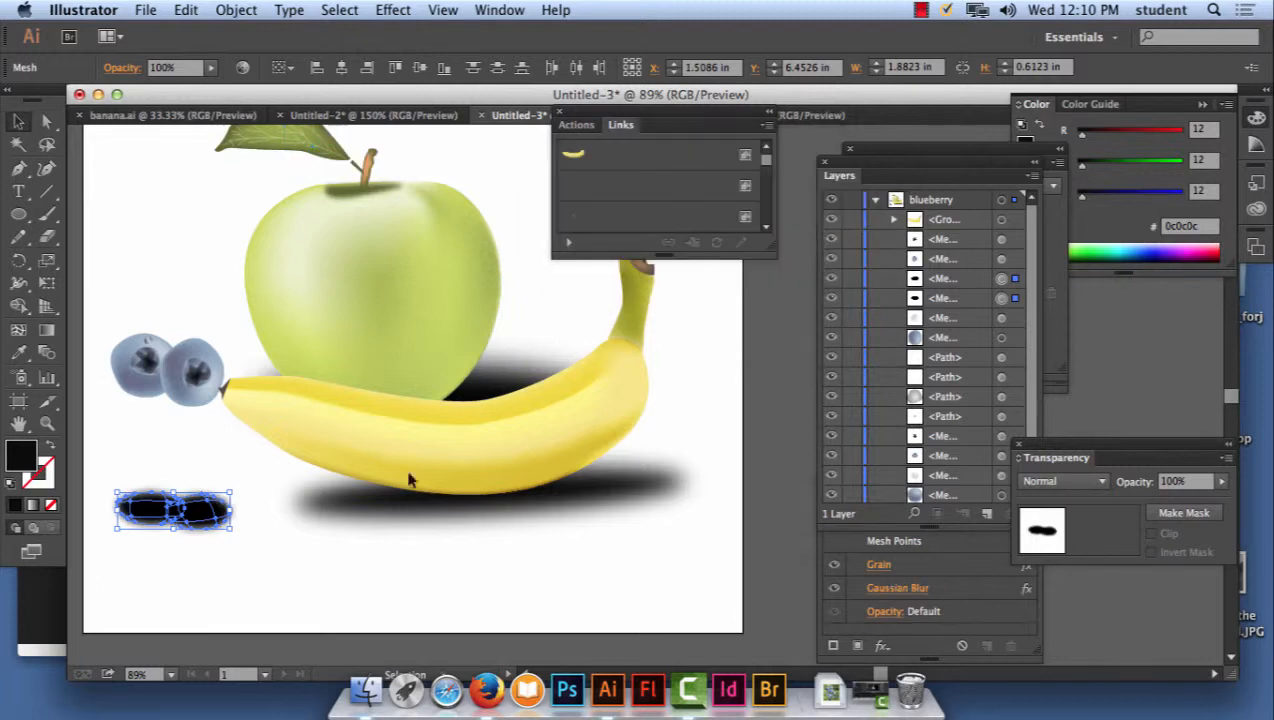
# - Move the blurred shadow under the blueberries to about X 1.39 in, Y 4.57 in, send it to the back, and deselect it
pyautogui.moveTo(200, 520); pyautogui.dragTo(200, 418)
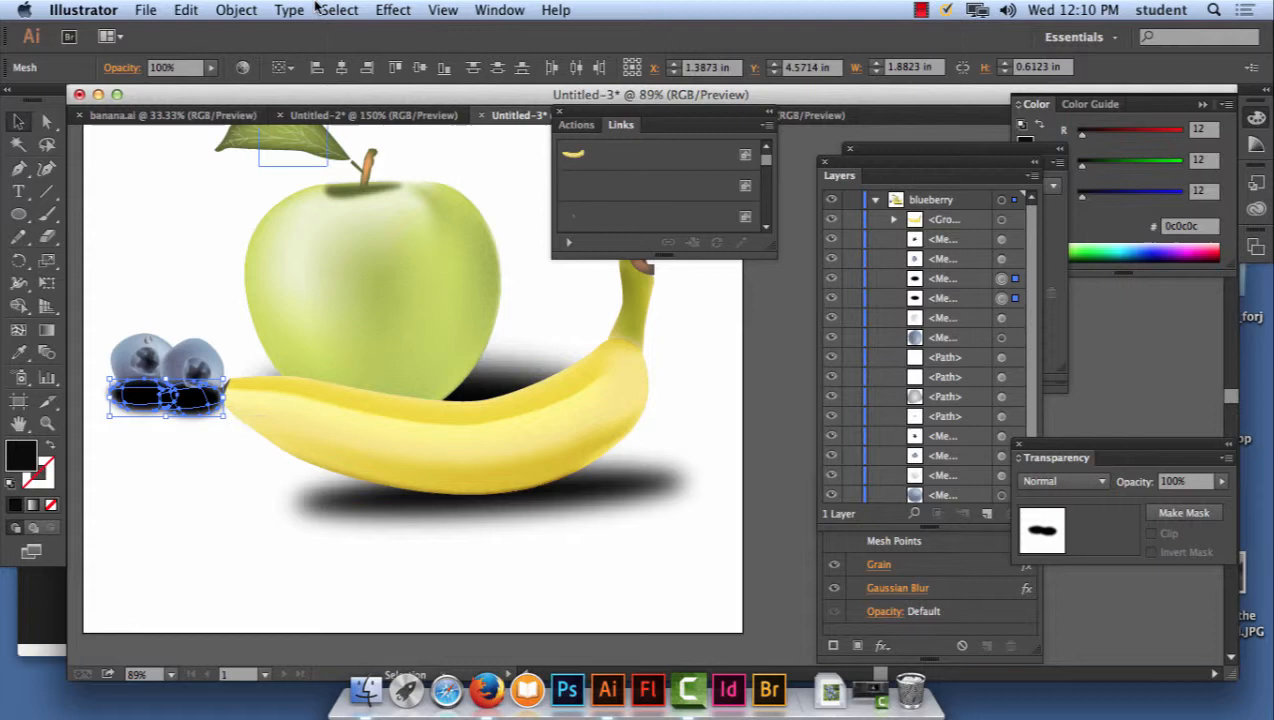
pyautogui.click(237, 10)
pyautogui.moveTo(266, 50)
pyautogui.click(557, 105)
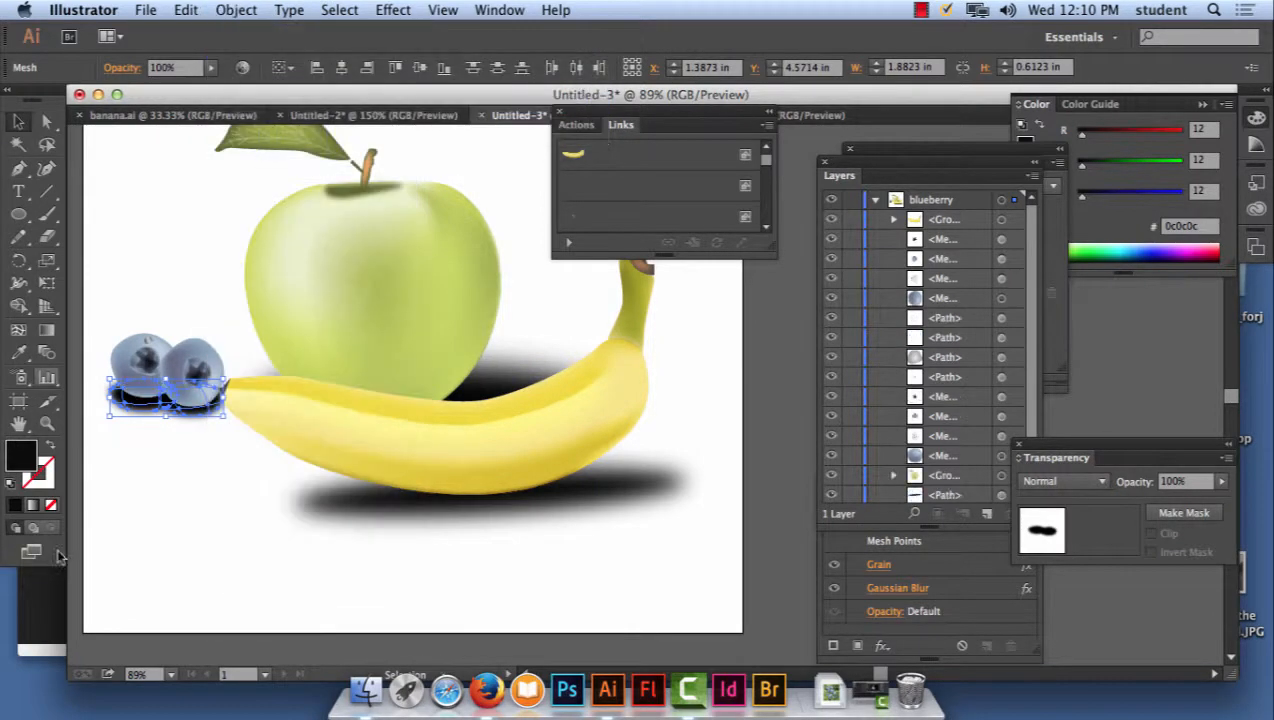
pyautogui.click(138, 530)
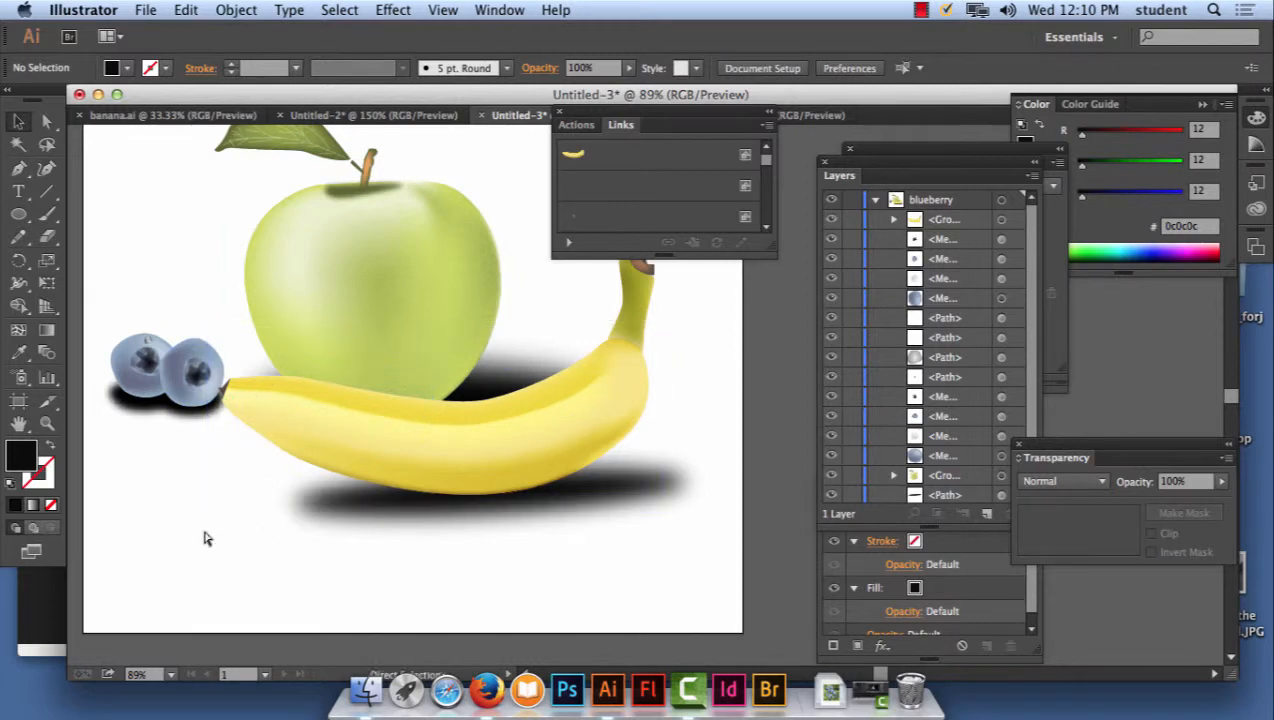
# - Examine the banana and blueberry shadows up close at 200%, and view the whole fruit composition at 50%
pyautogui.press('super+equal')
pyautogui.press('super+equal')
pyautogui.press('super+equal')
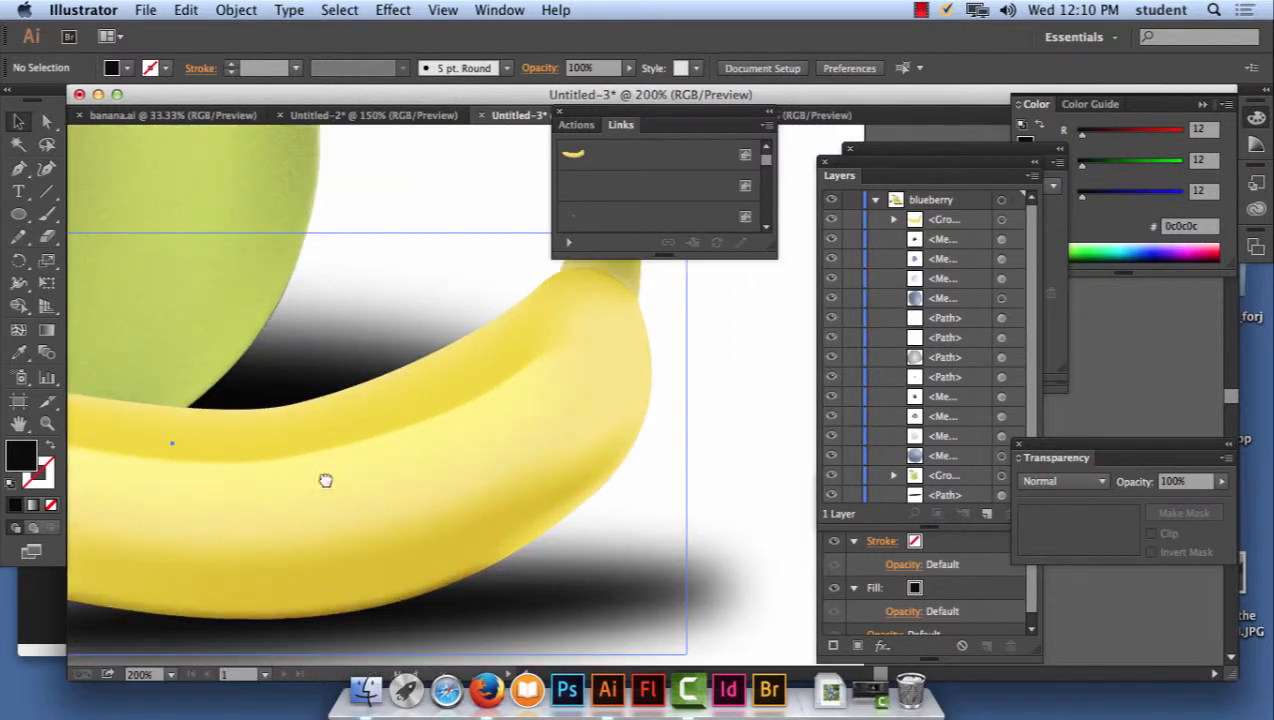
pyautogui.hscroll(-5, 325, 480)
pyautogui.scroll(-2, 325, 480)
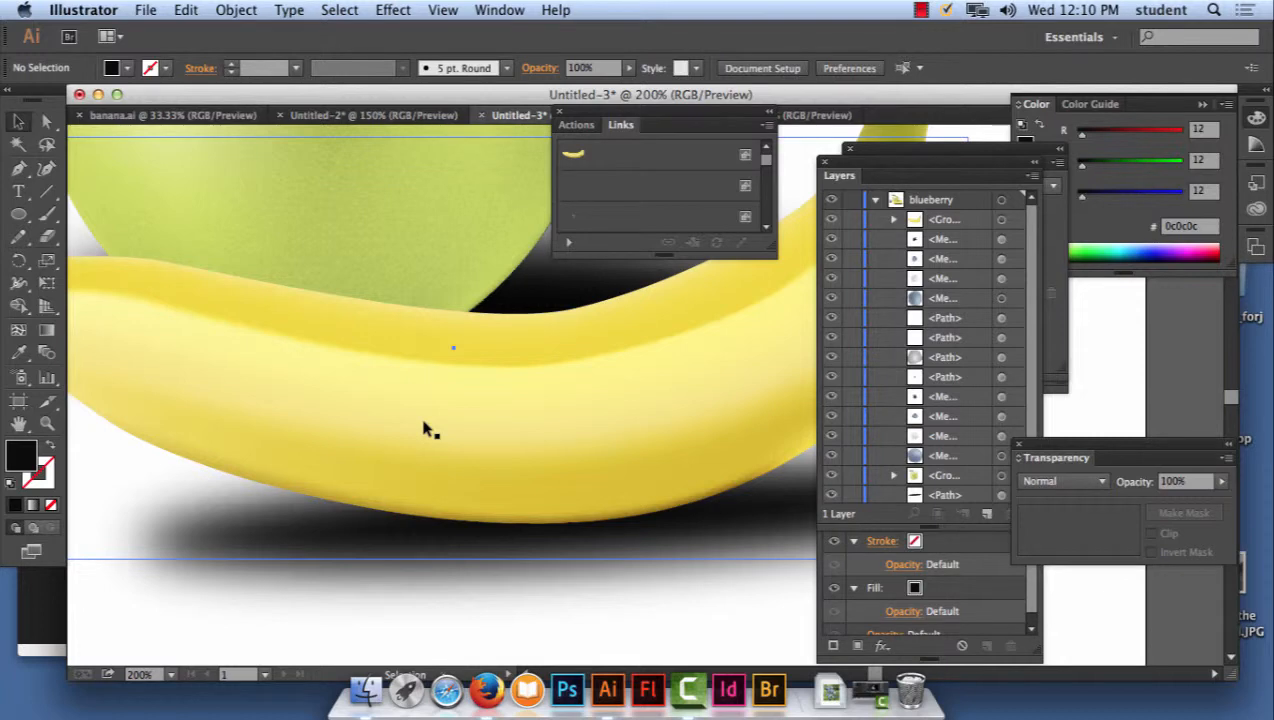
pyautogui.press('space')
pyautogui.moveTo(361, 394); pyautogui.dragTo(511, 448)
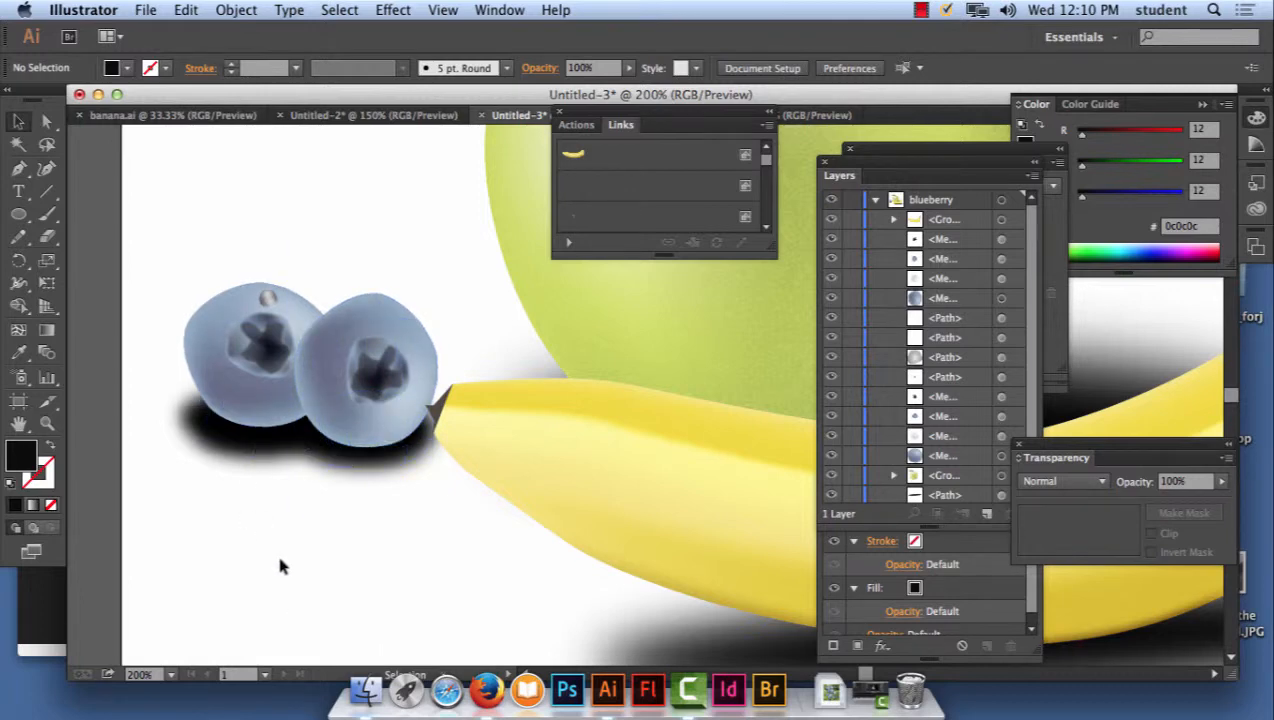
pyautogui.press('super+minus')
pyautogui.press('super+minus')
pyautogui.press('super+minus')
pyautogui.press('super+minus')
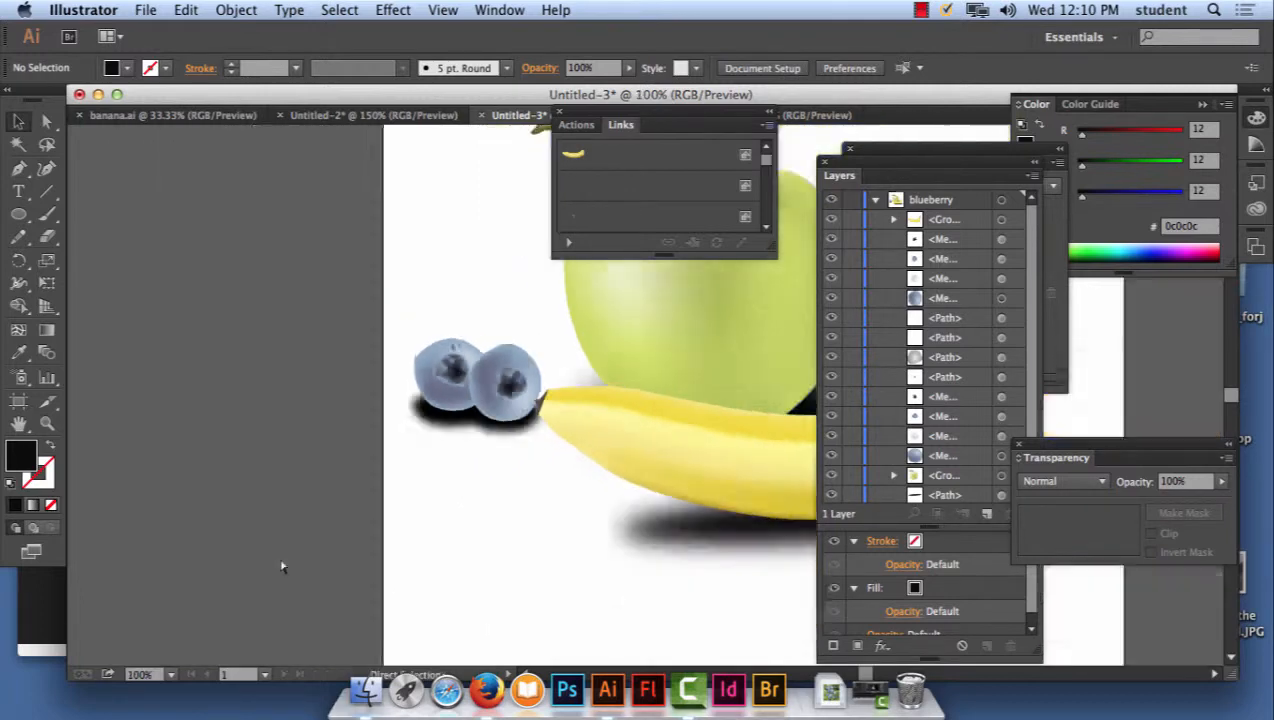
pyautogui.press('space')
pyautogui.moveTo(792, 488); pyautogui.dragTo(428, 456)
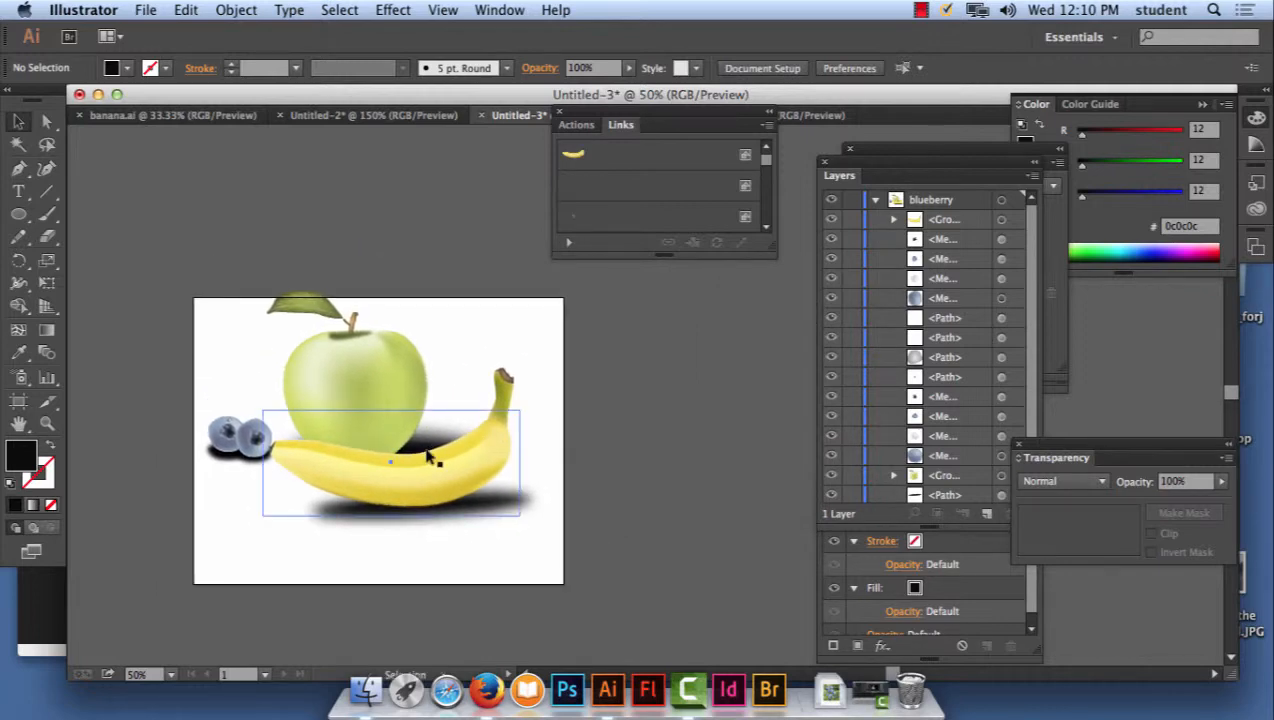
# - Save the composition to the Desktop as aplus.ai in Adobe Illustrator format, keeping the default Illustrator CC options
pyautogui.click(145, 10)
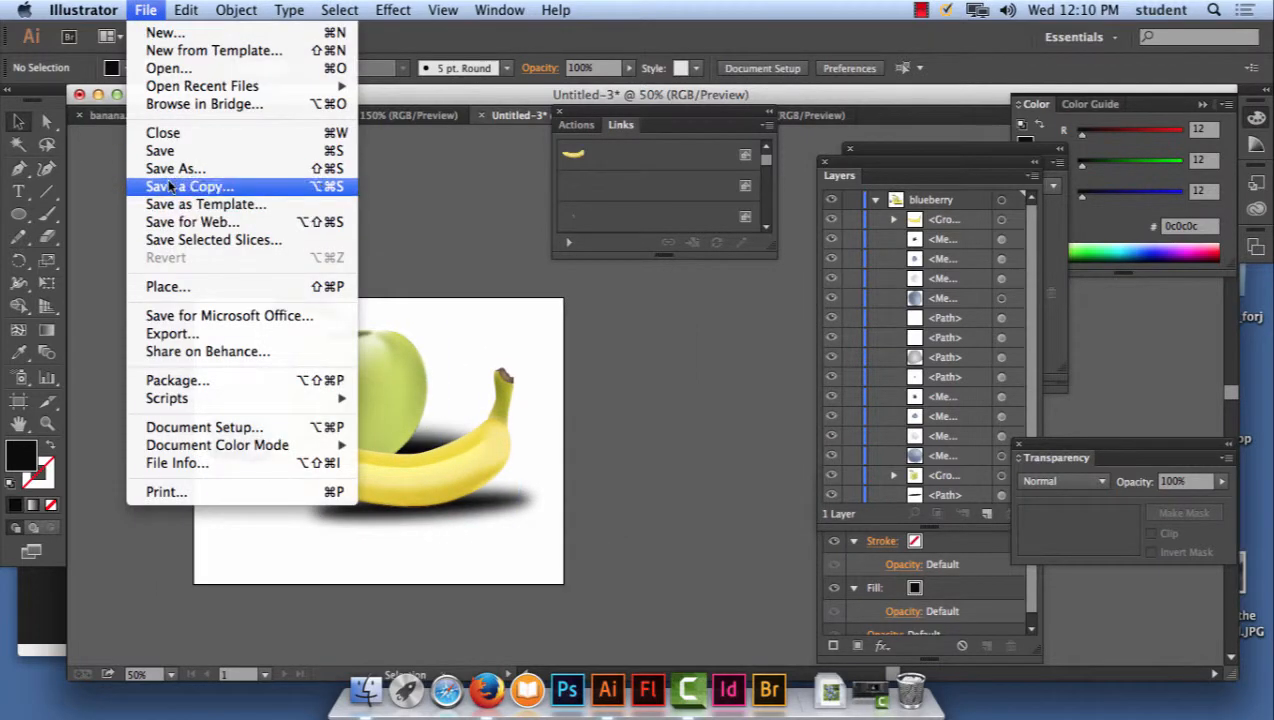
pyautogui.click(172, 168)
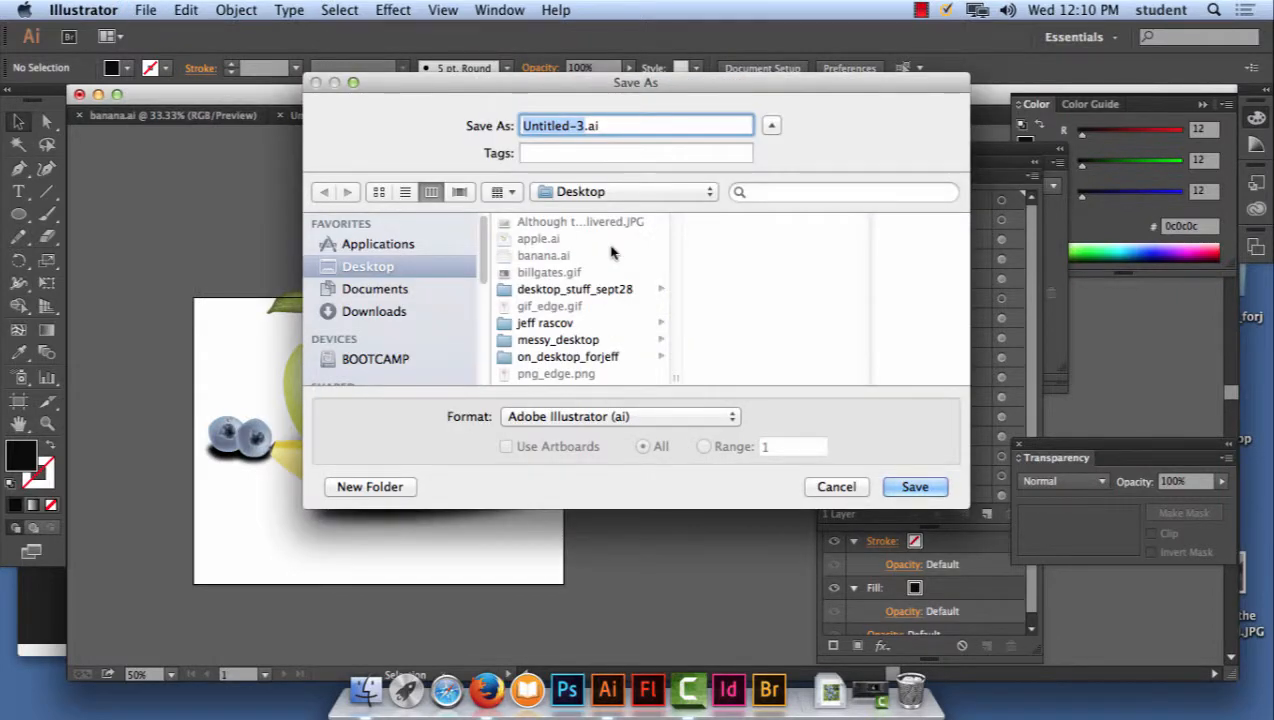
pyautogui.write('ap')
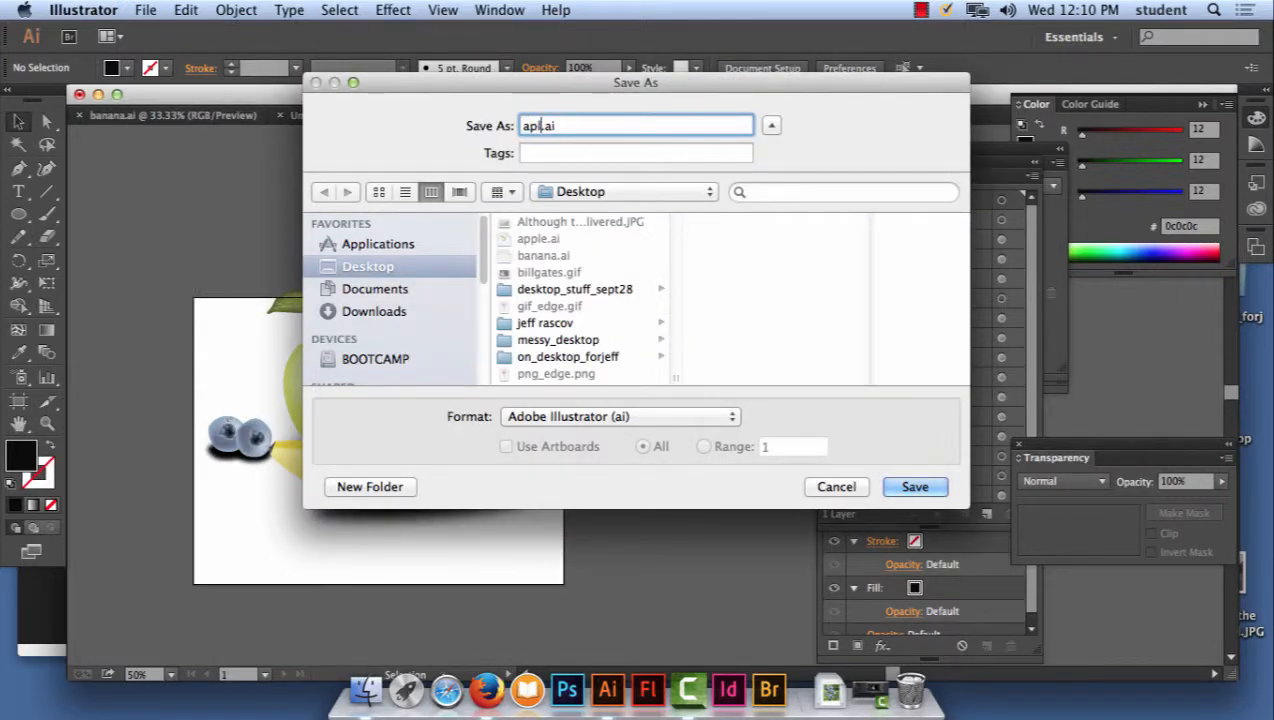
pyautogui.write('lus')
pyautogui.click(904, 486)
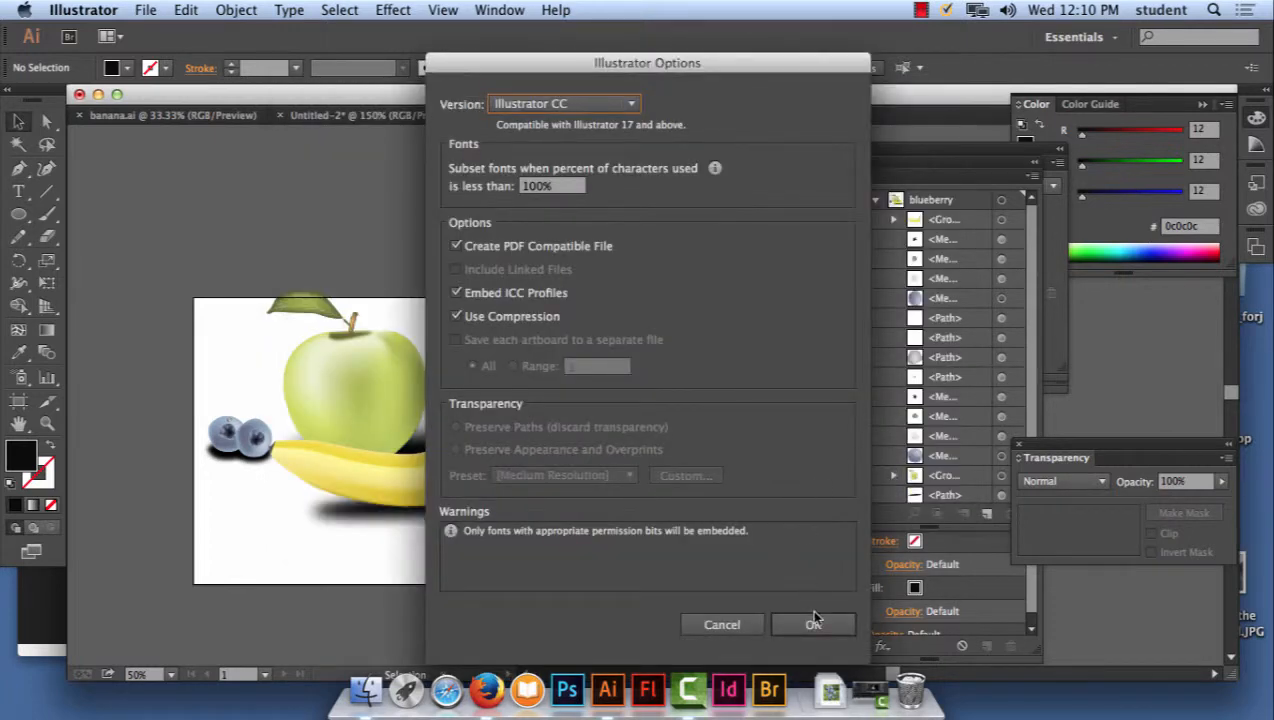
pyautogui.click(814, 622)
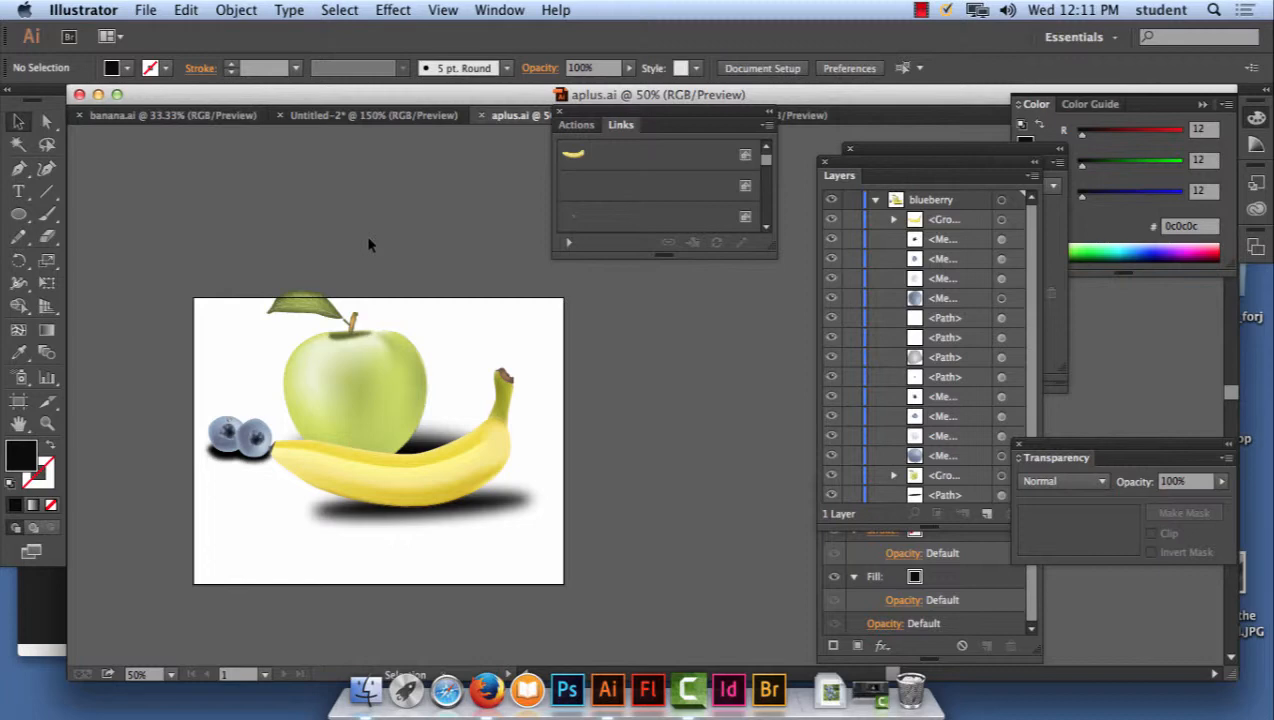
pyautogui.click(920, 10)
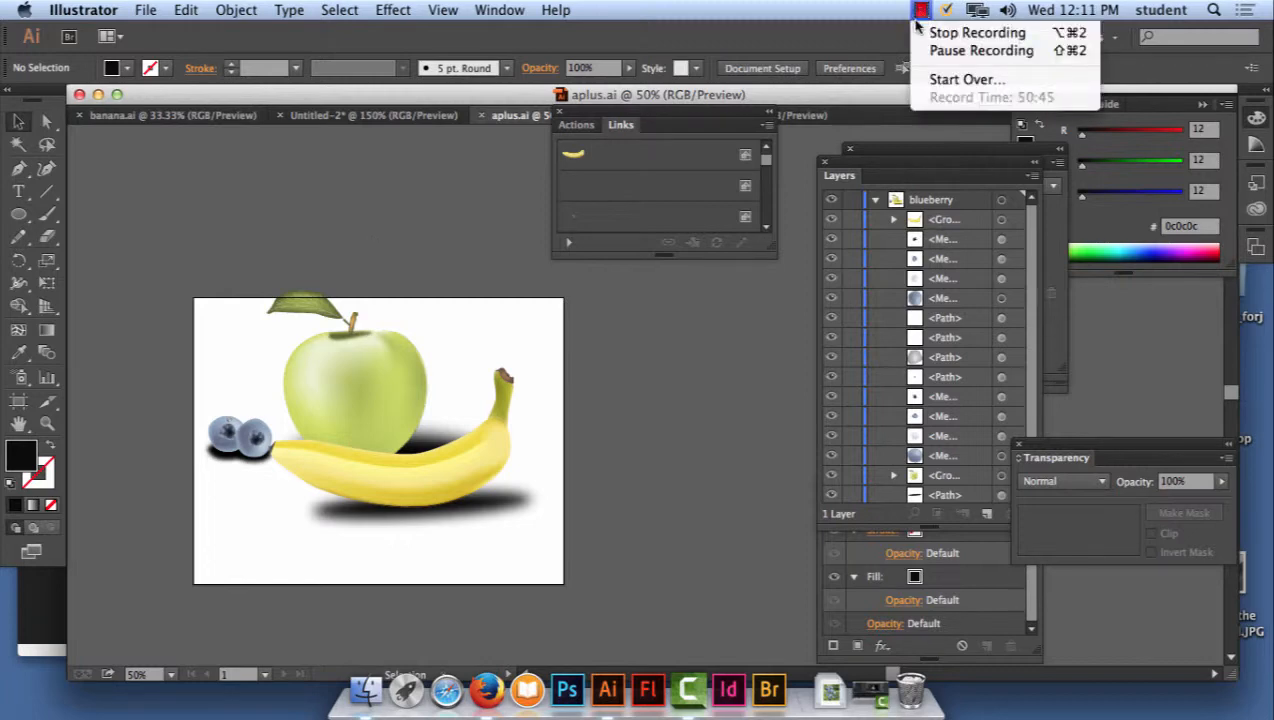